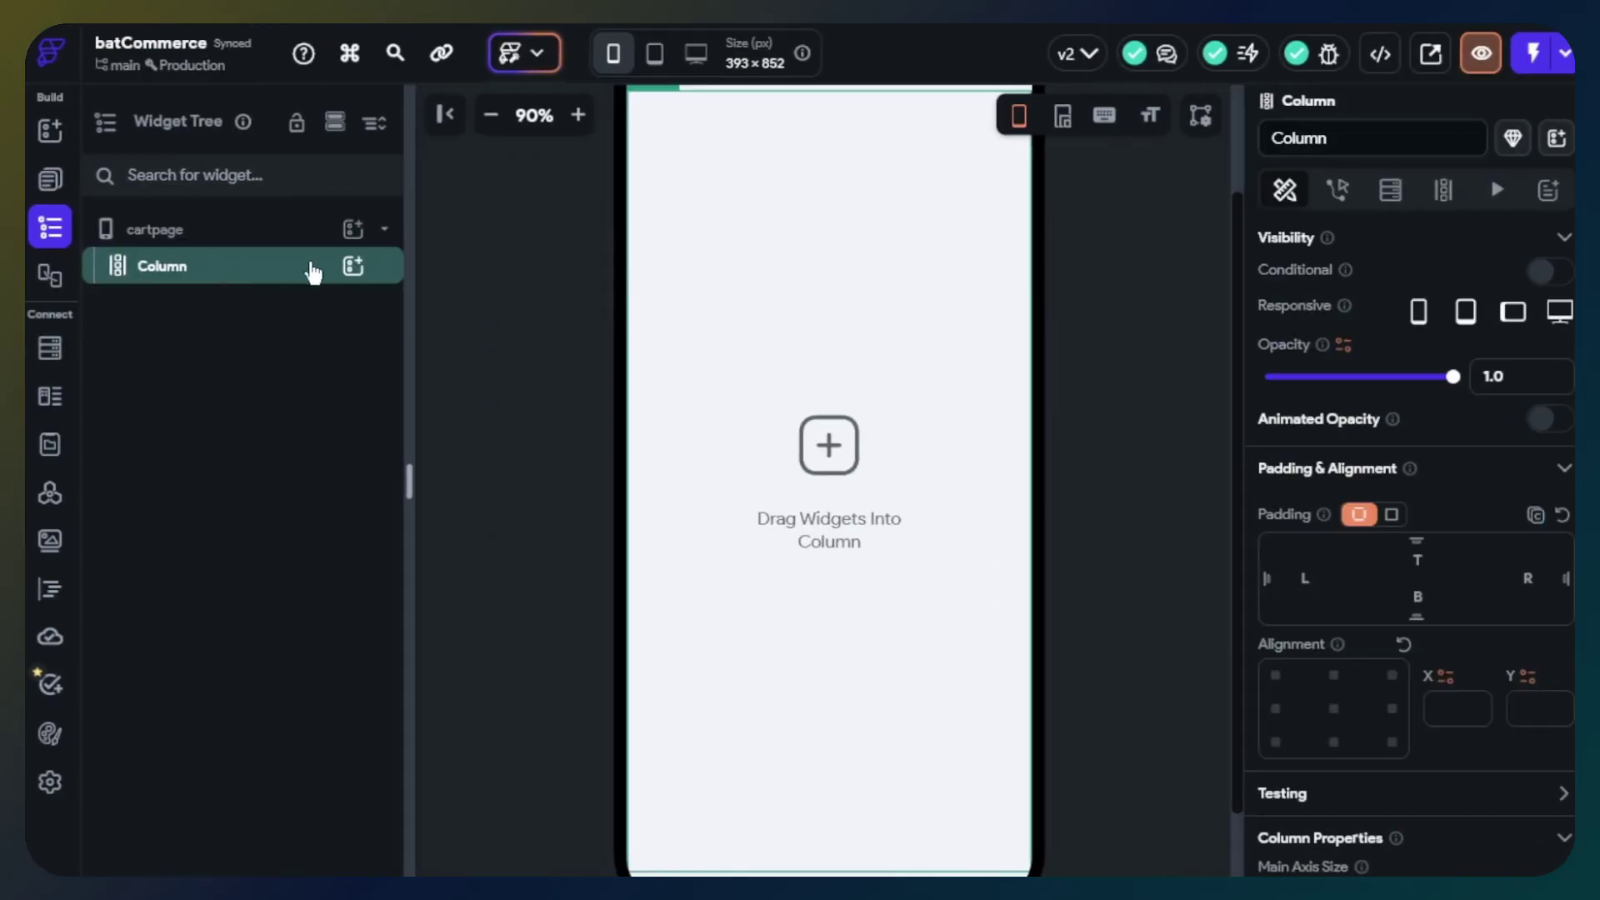
# Add a Row inside the Column and set the cartpage background color to Secondary Background.
pyautogui.click(353, 266)
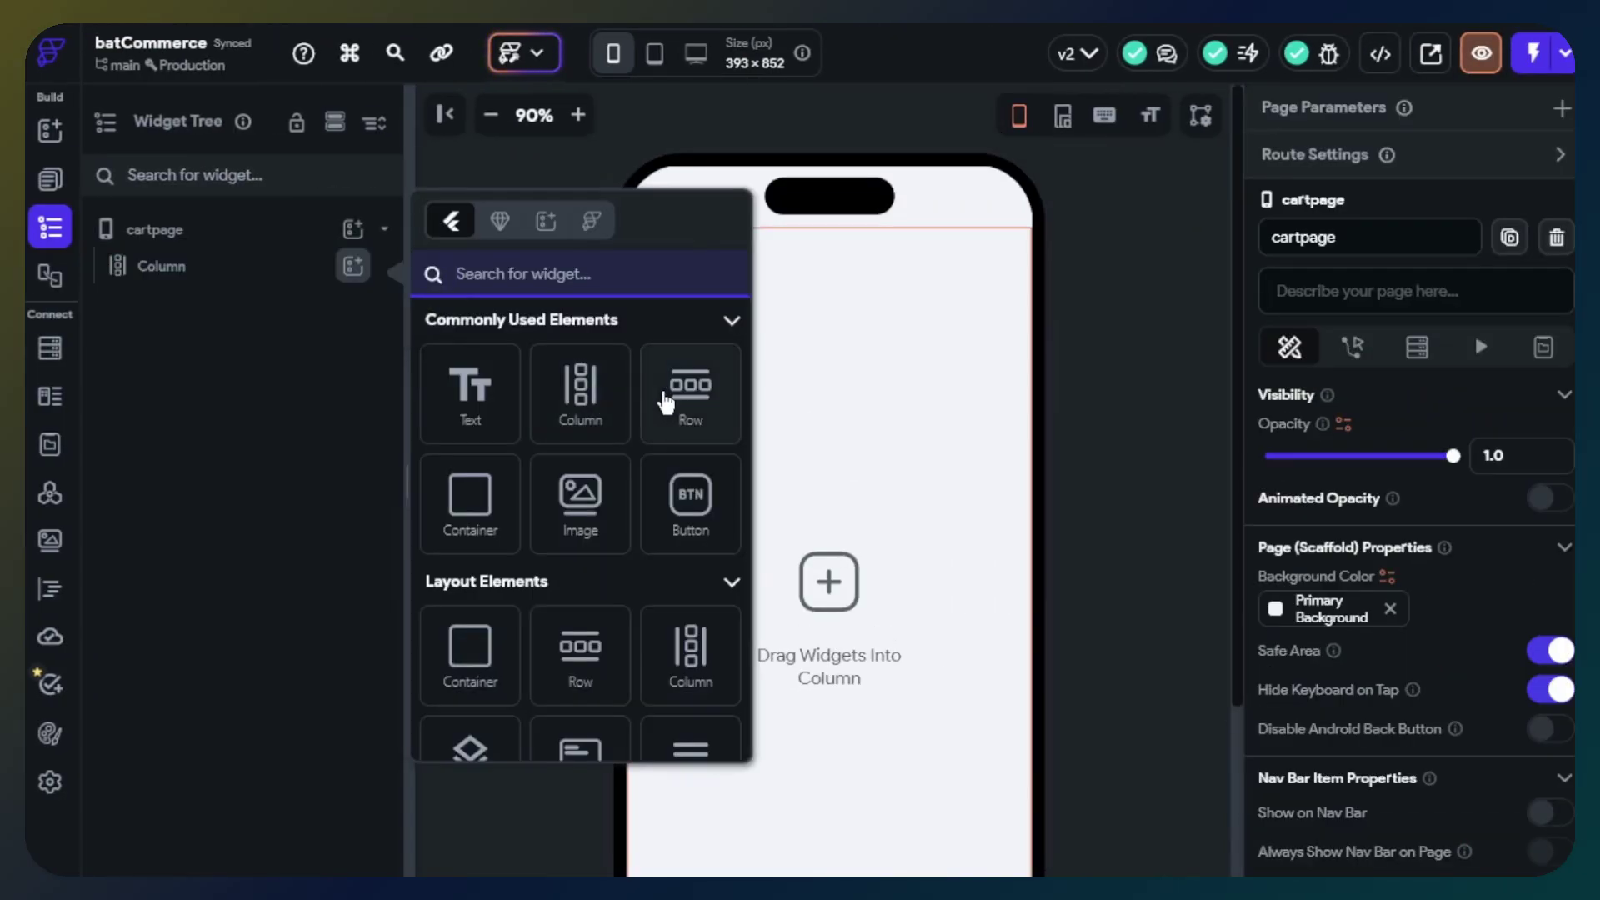
pyautogui.moveTo(665, 403); pyautogui.dragTo(812, 442)
pyautogui.click(906, 464)
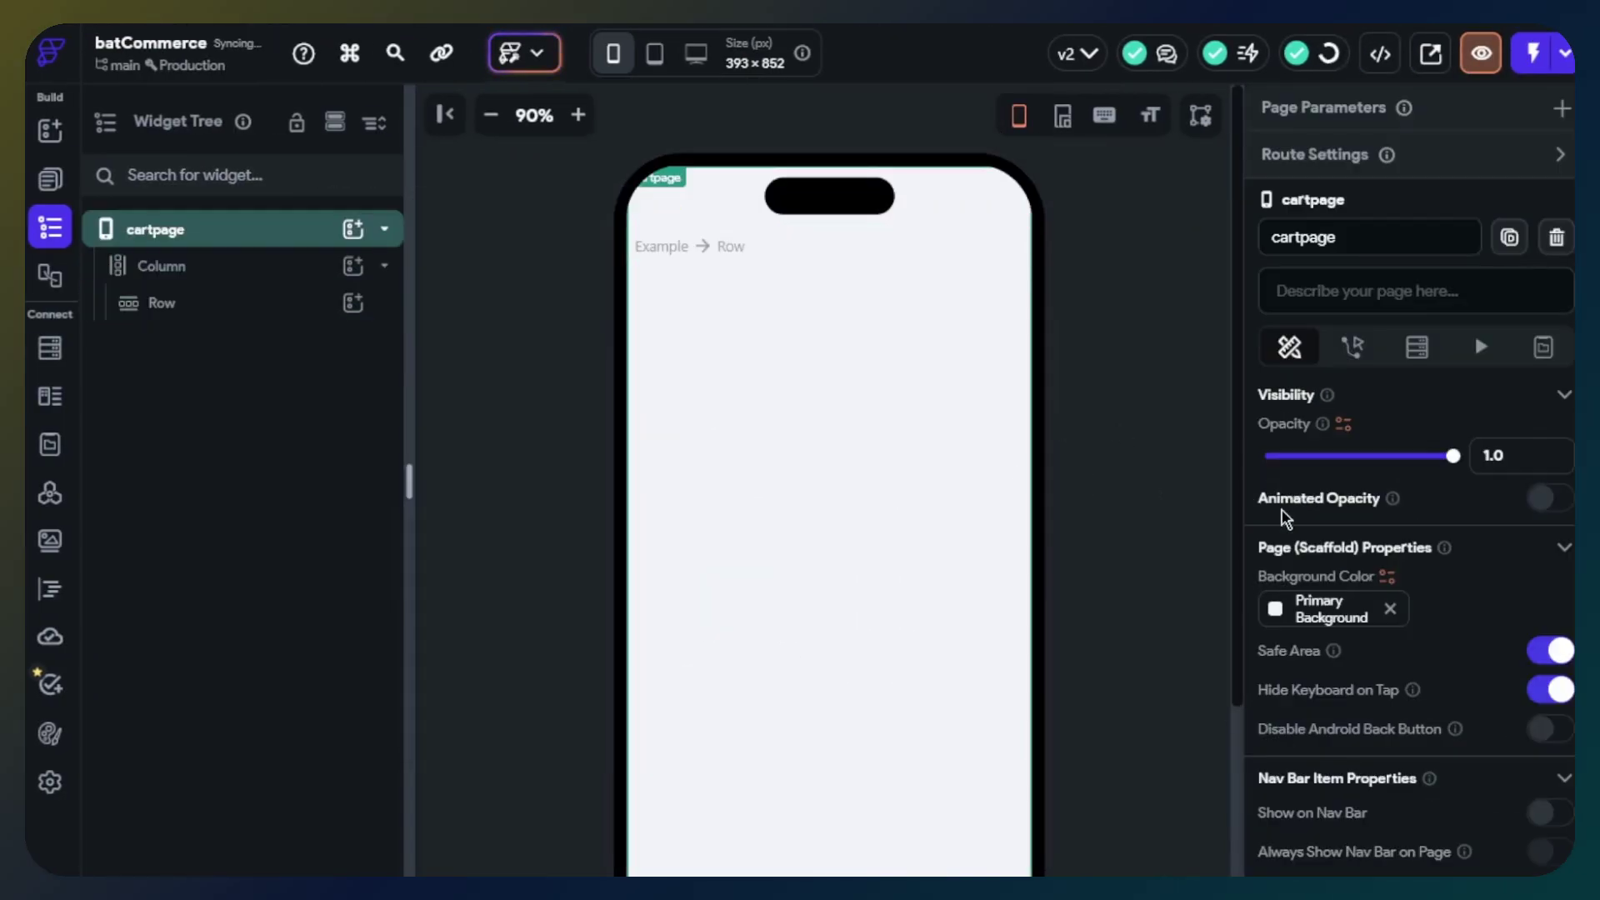
pyautogui.click(1274, 615)
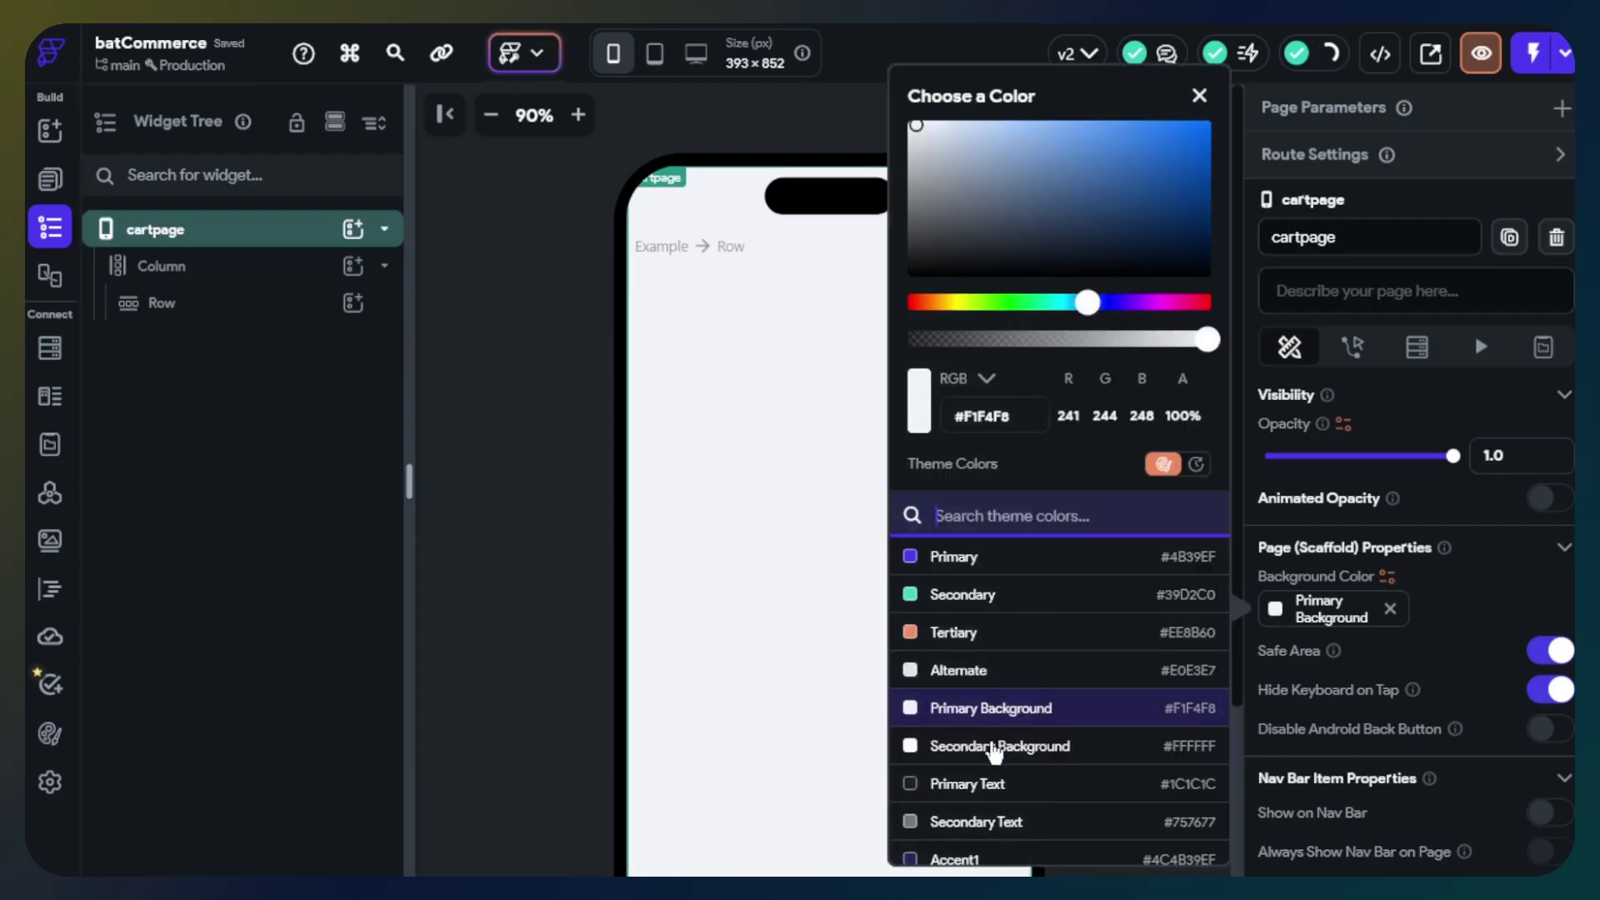
pyautogui.click(992, 746)
# Add an IconButton and a Text widget inside the Row.
pyautogui.click(266, 321)
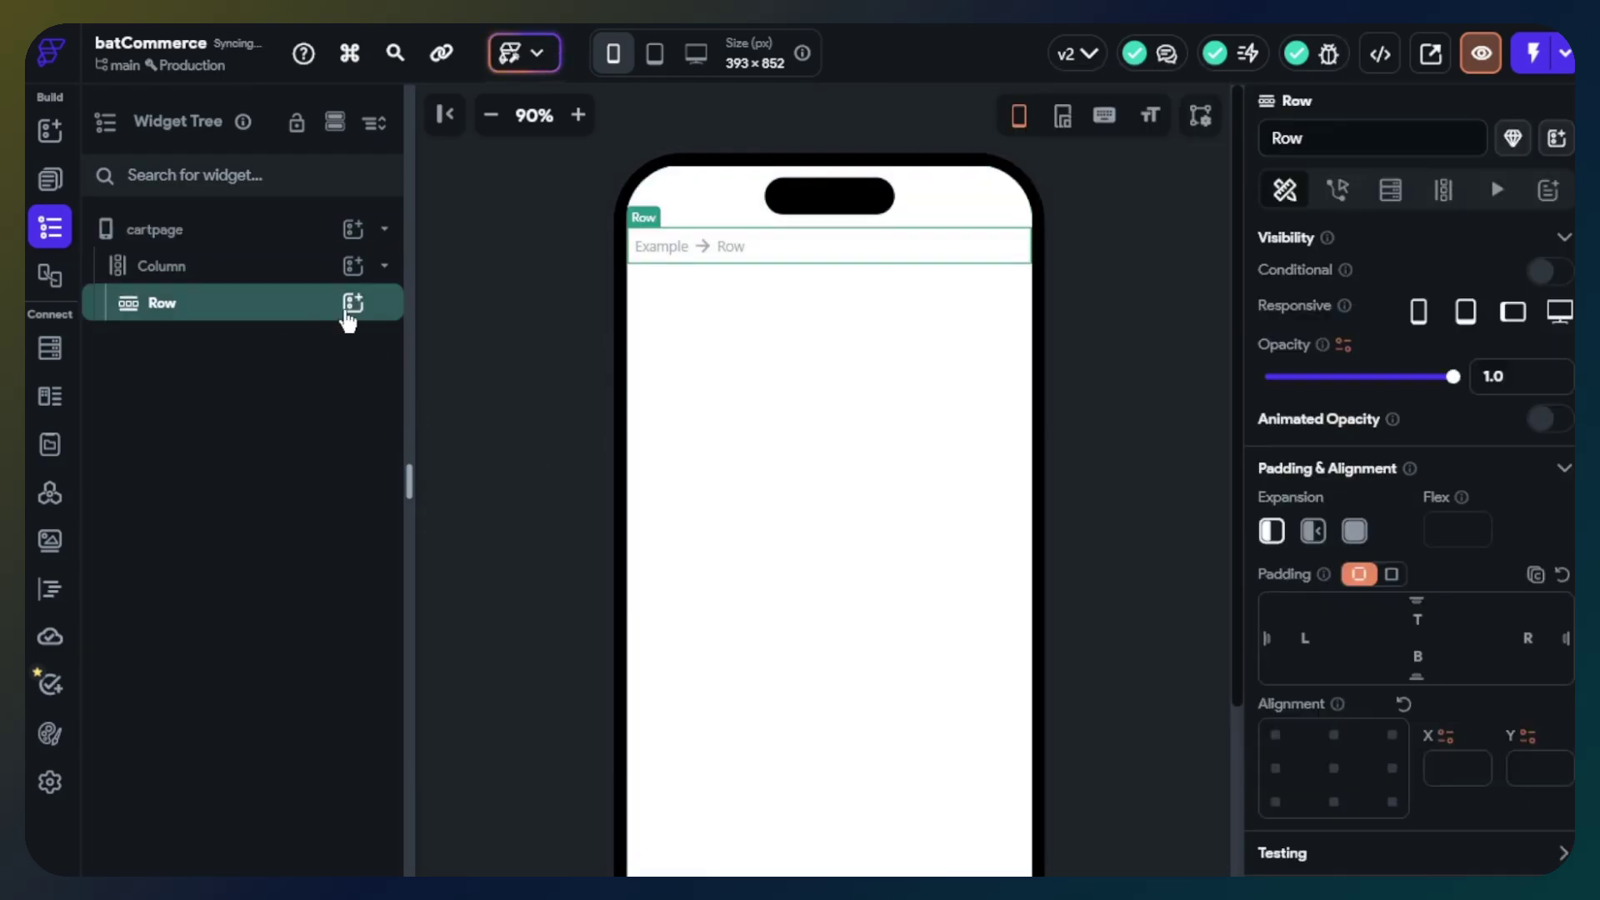
pyautogui.click(352, 302)
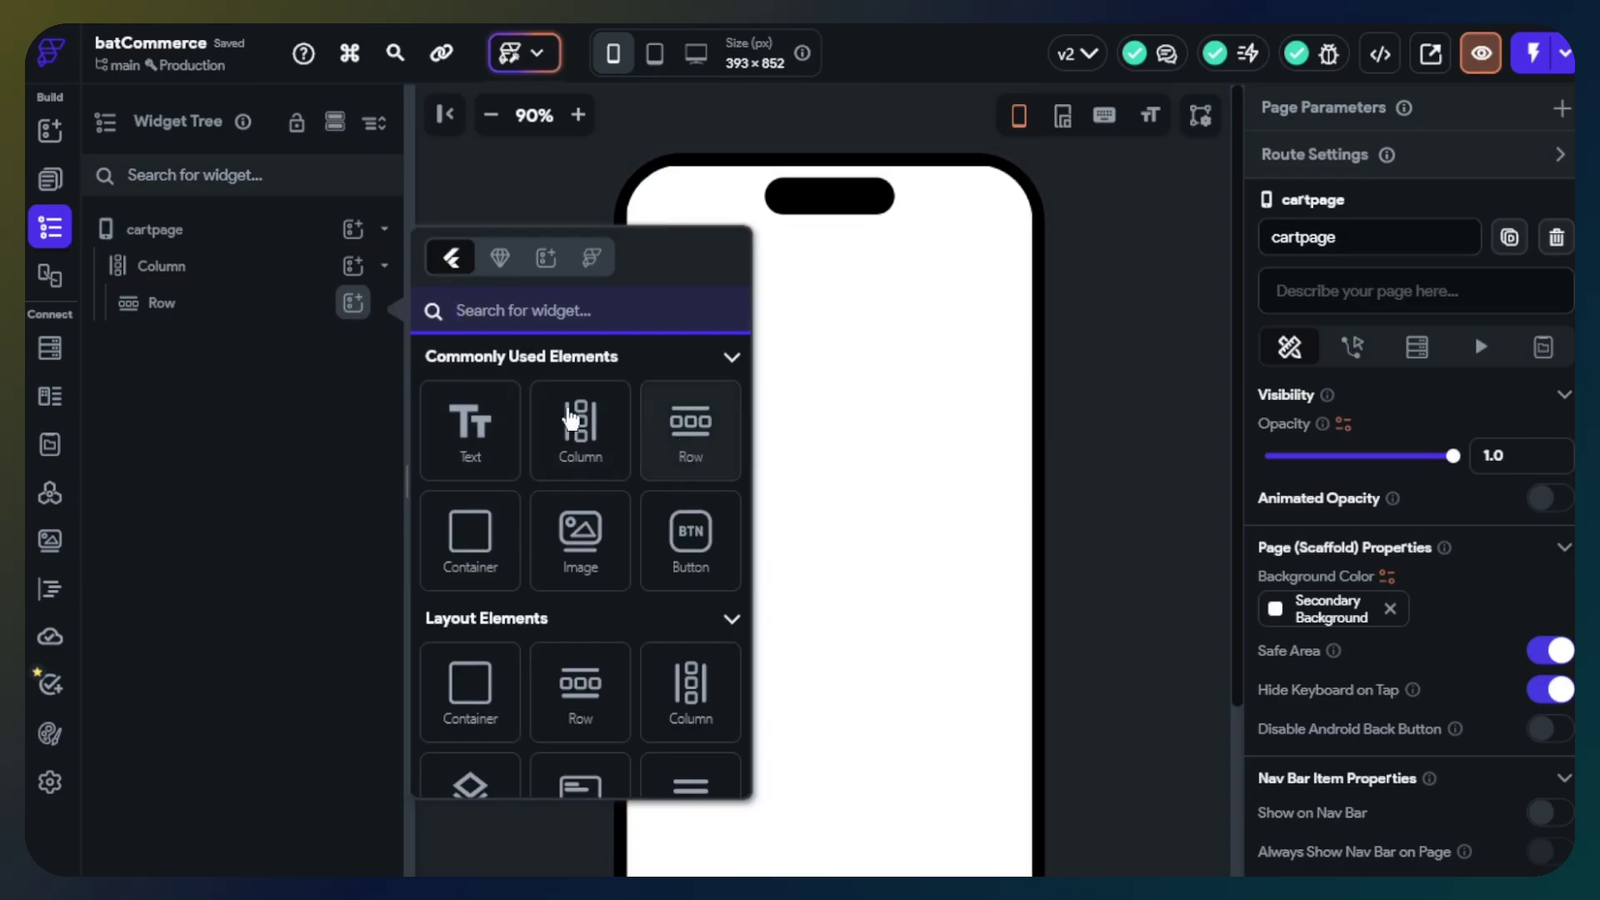
pyautogui.scroll(-5, 506, 512)
pyautogui.scroll(-6, 552, 534)
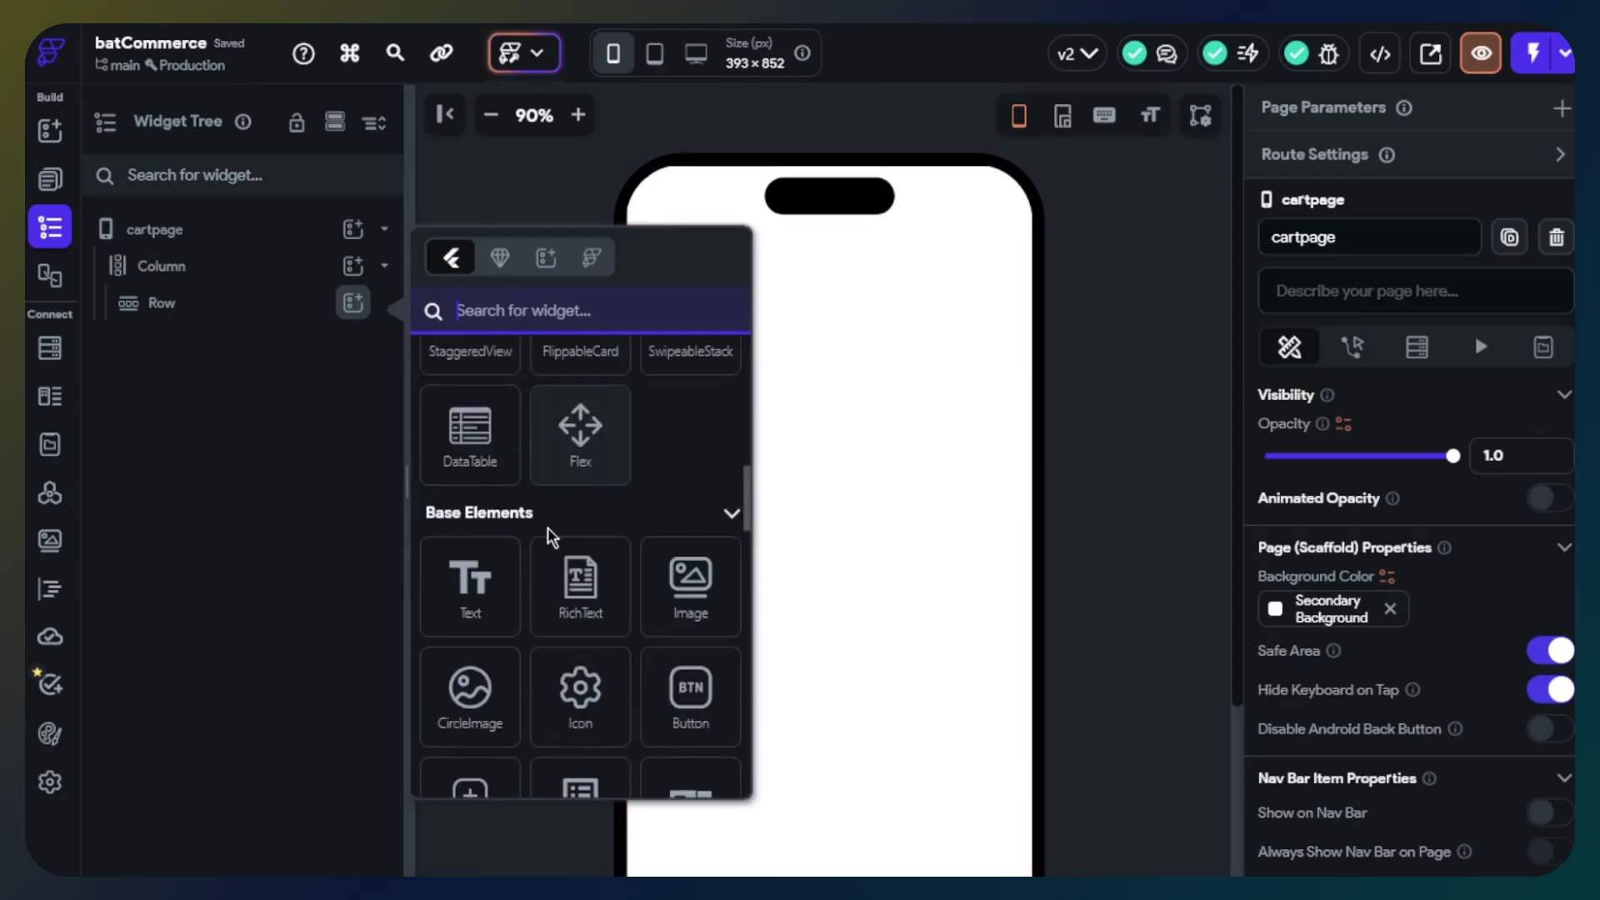
pyautogui.click(463, 575)
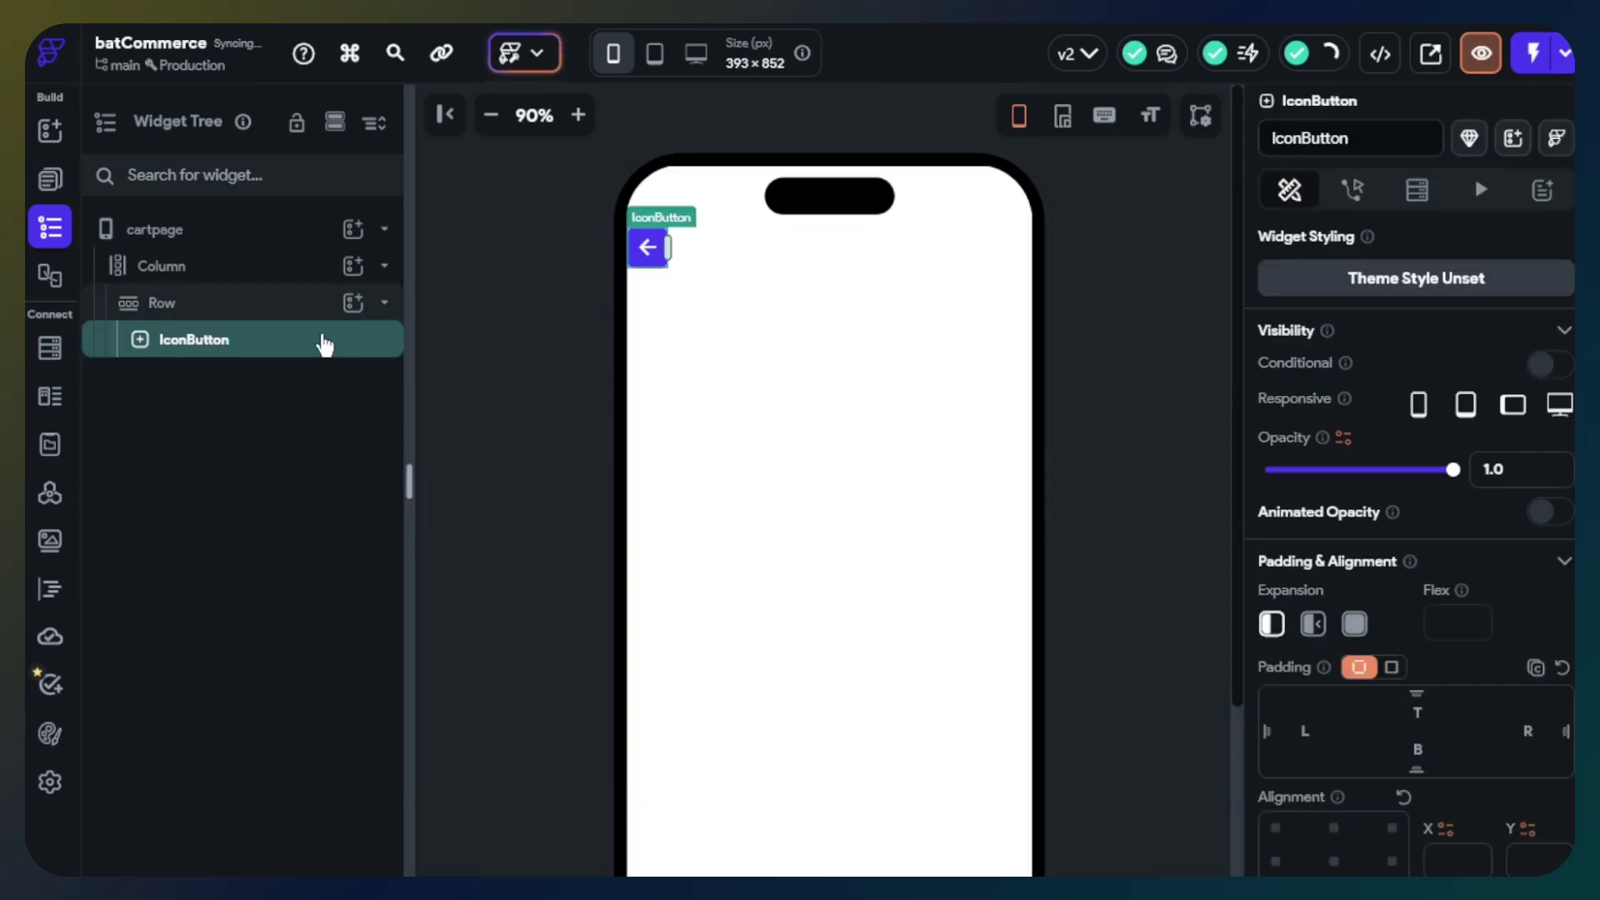
pyautogui.click(352, 302)
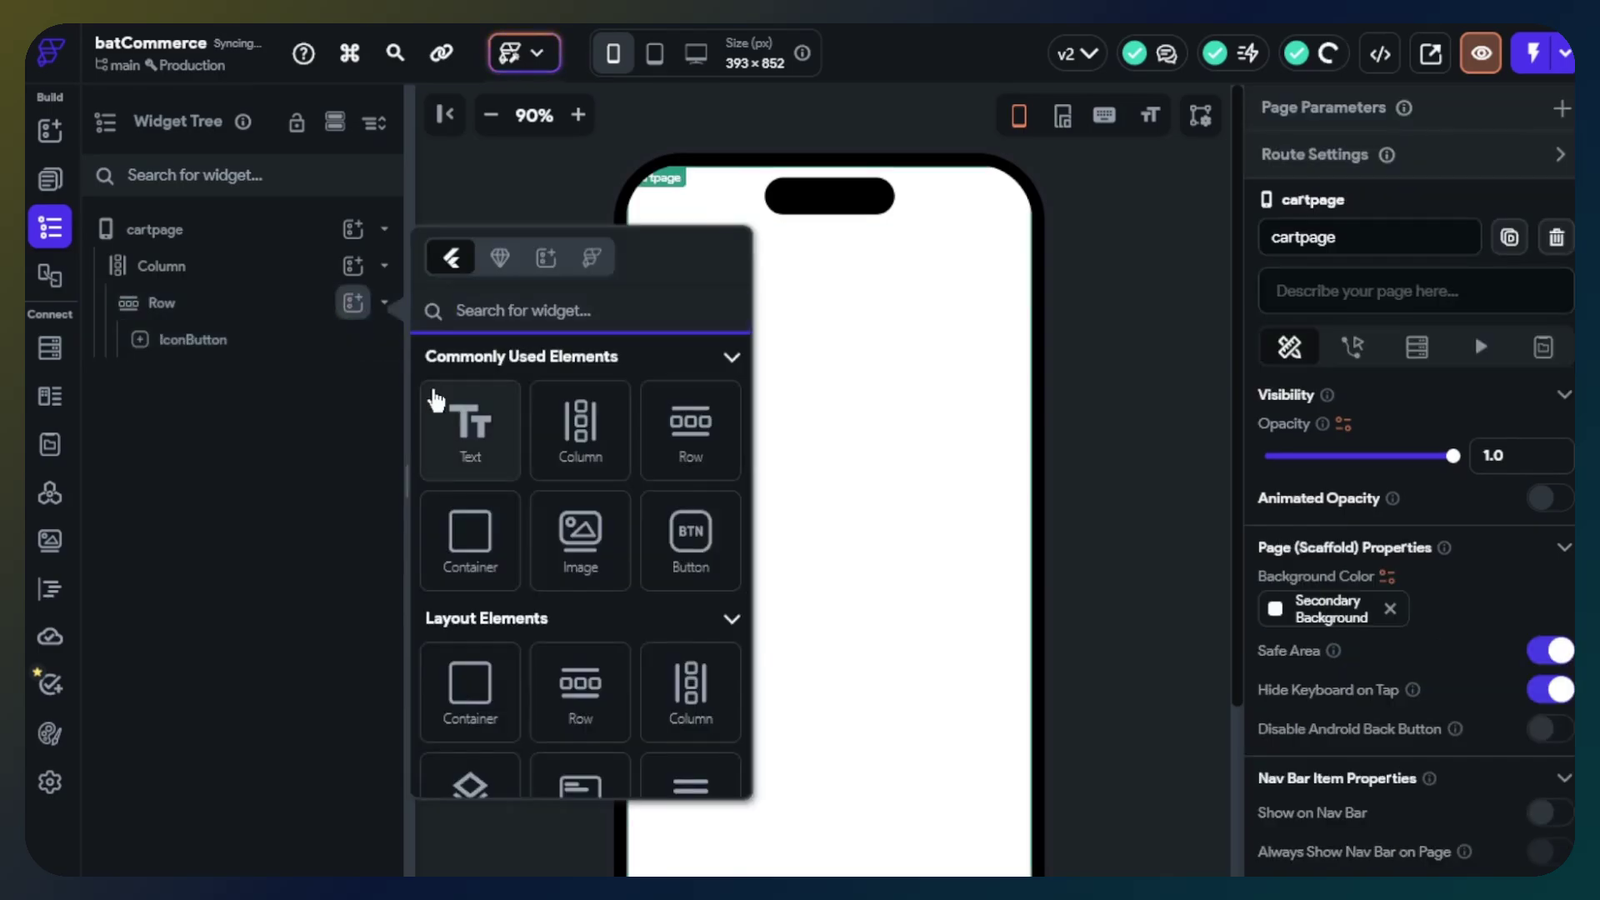
pyautogui.click(454, 411)
# Give the IconButton a light grey #CBCBCB fill and a border radius of 20.
pyautogui.click(194, 340)
pyautogui.scroll(-6, 1439, 518)
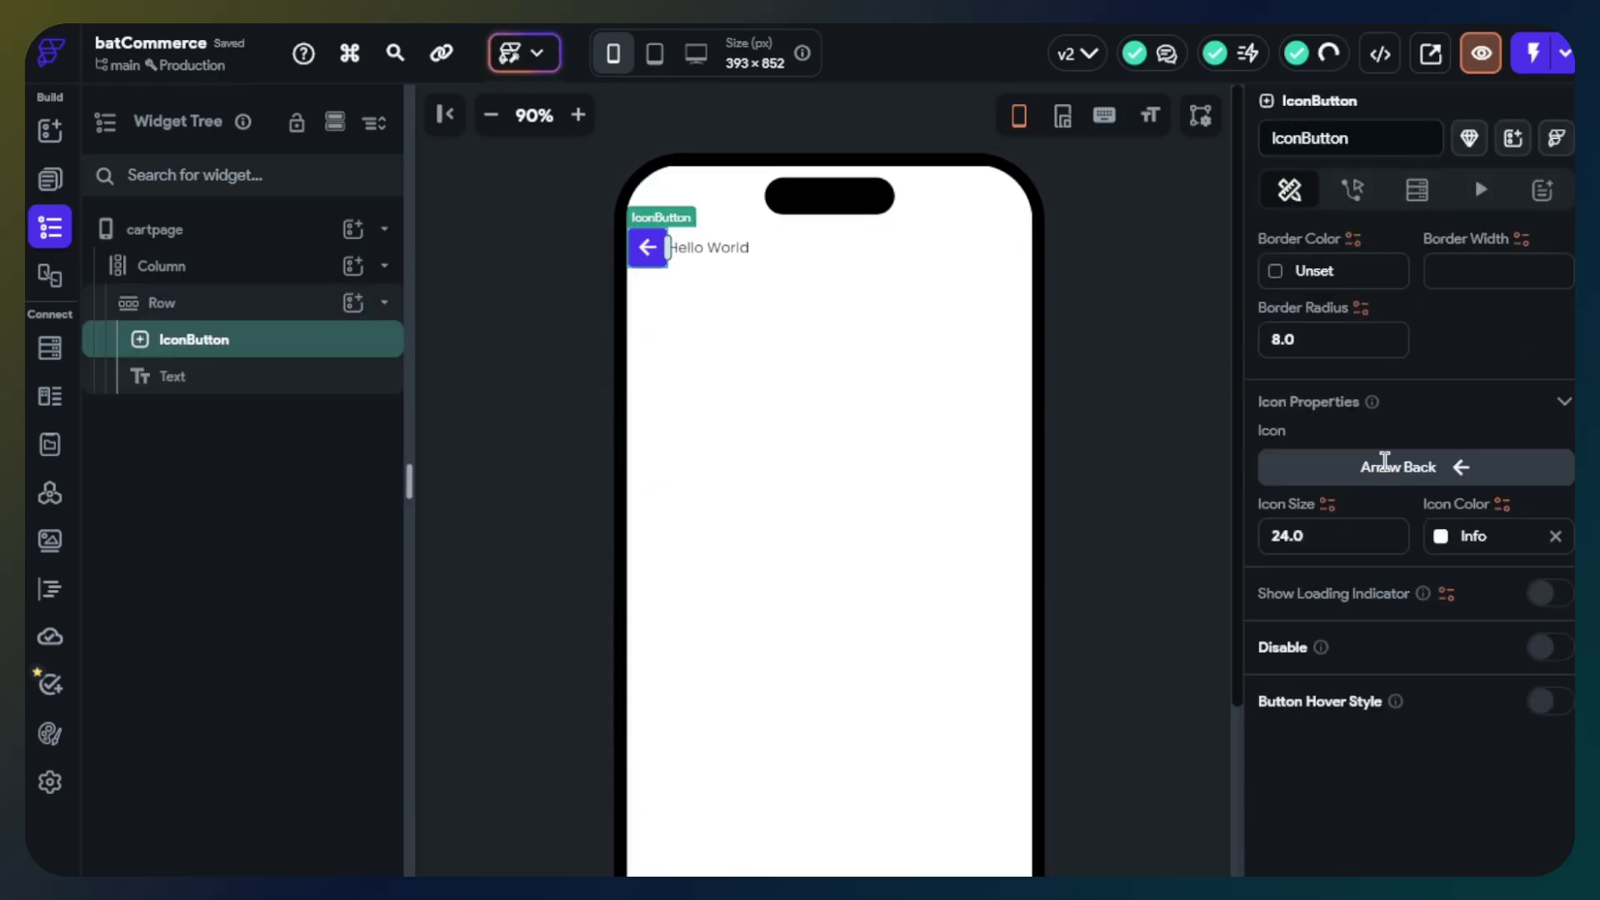
pyautogui.scroll(3, 1367, 368)
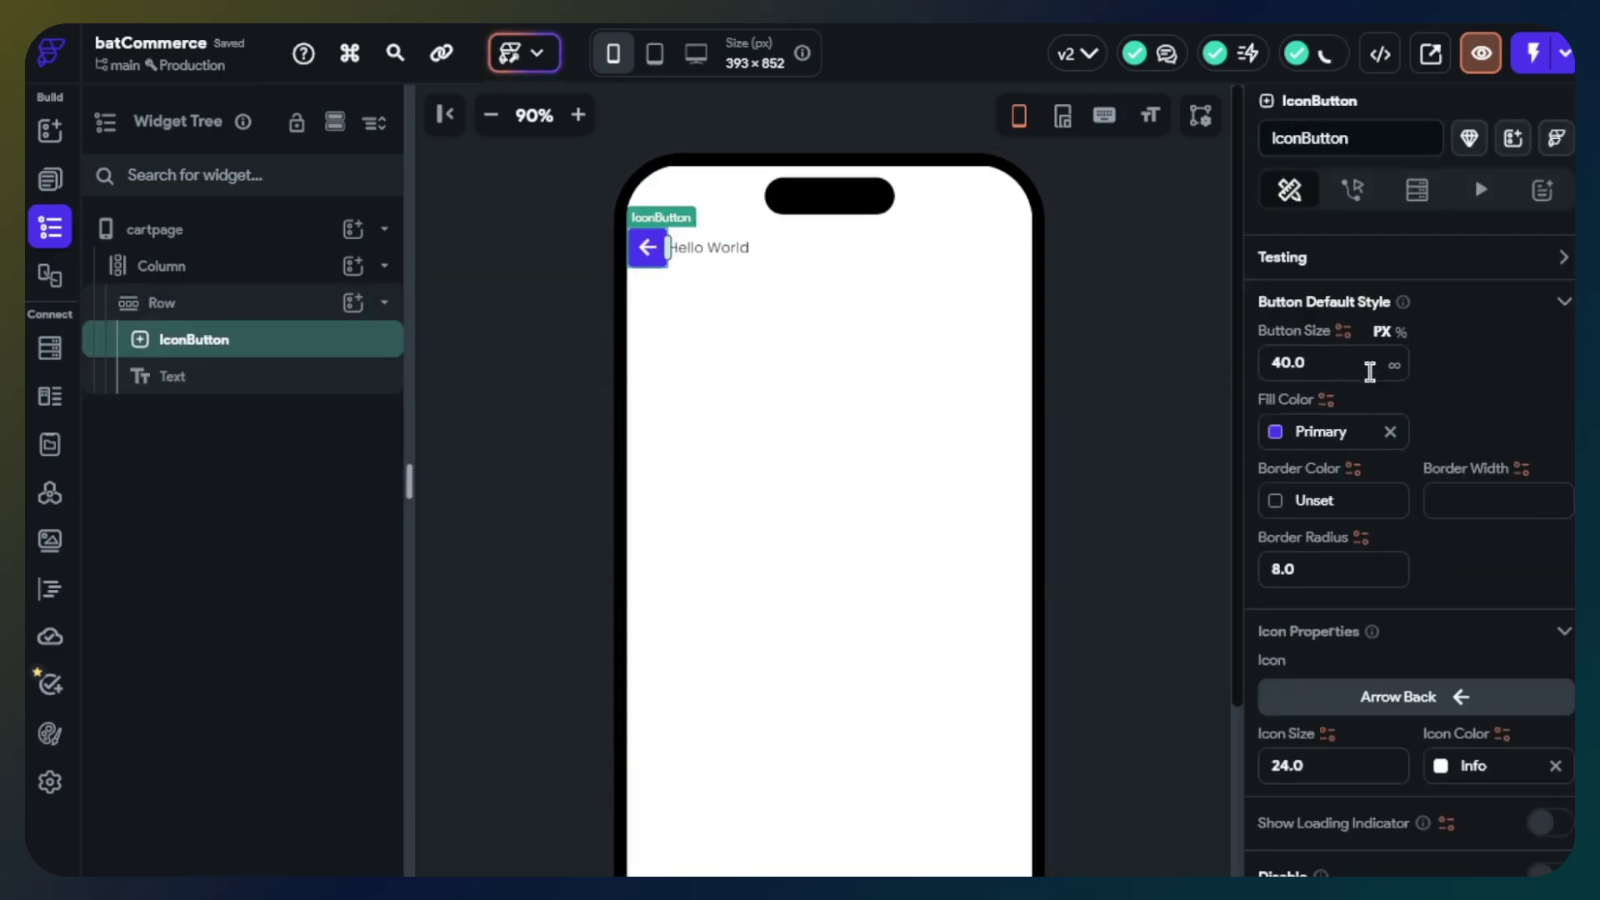
pyautogui.click(1276, 431)
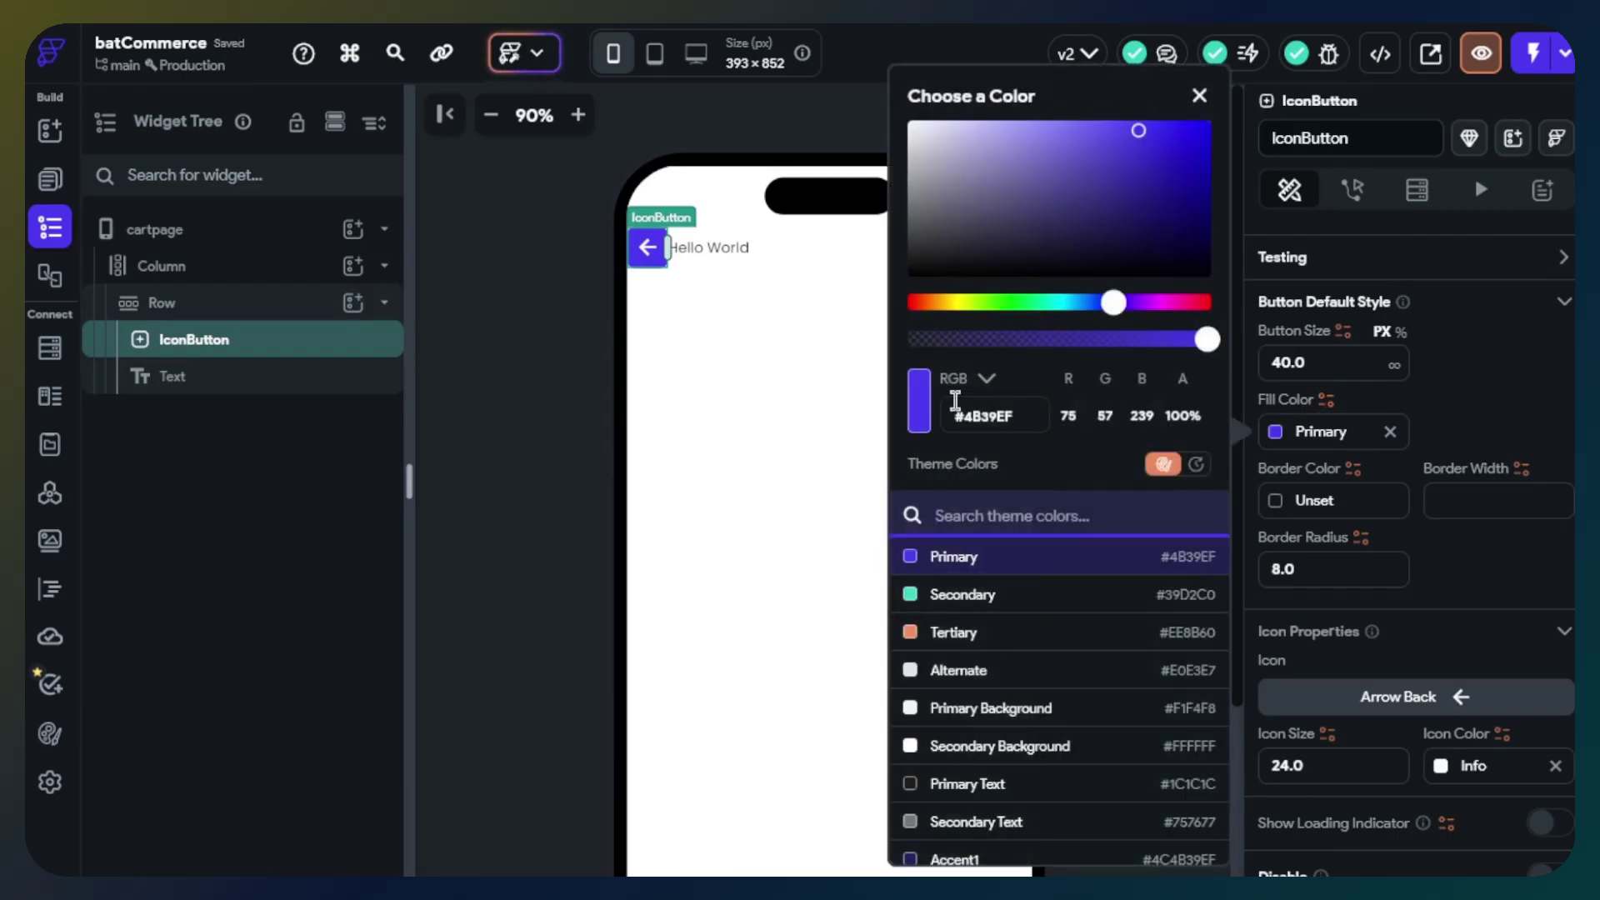
pyautogui.moveTo(908, 225); pyautogui.dragTo(884, 153)
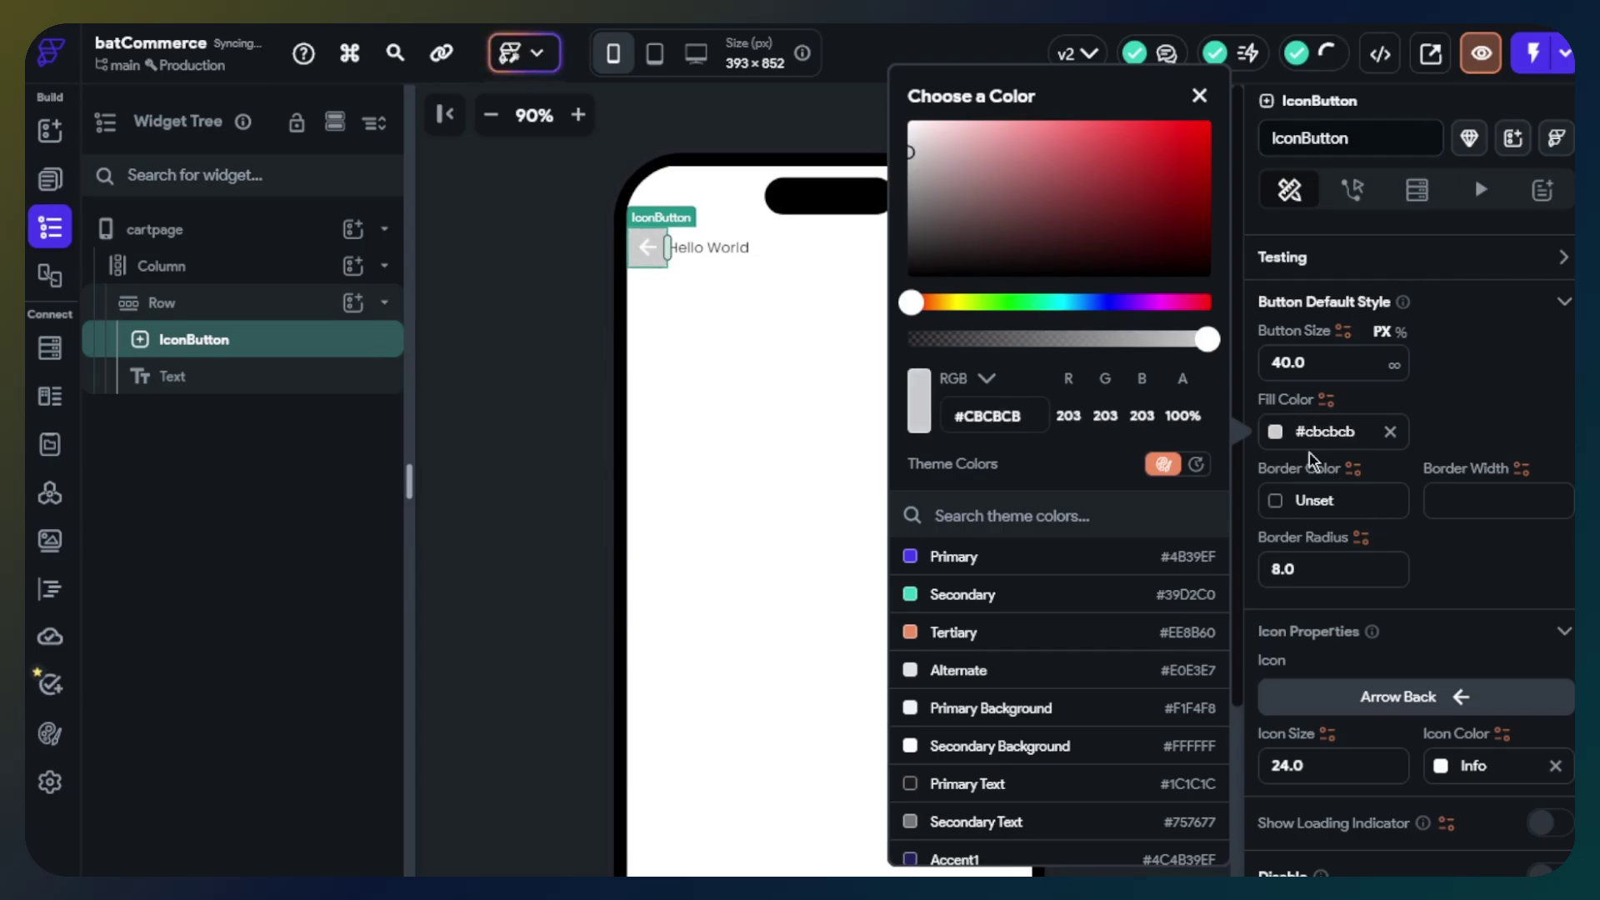
pyautogui.click(1304, 565)
pyautogui.write('20')
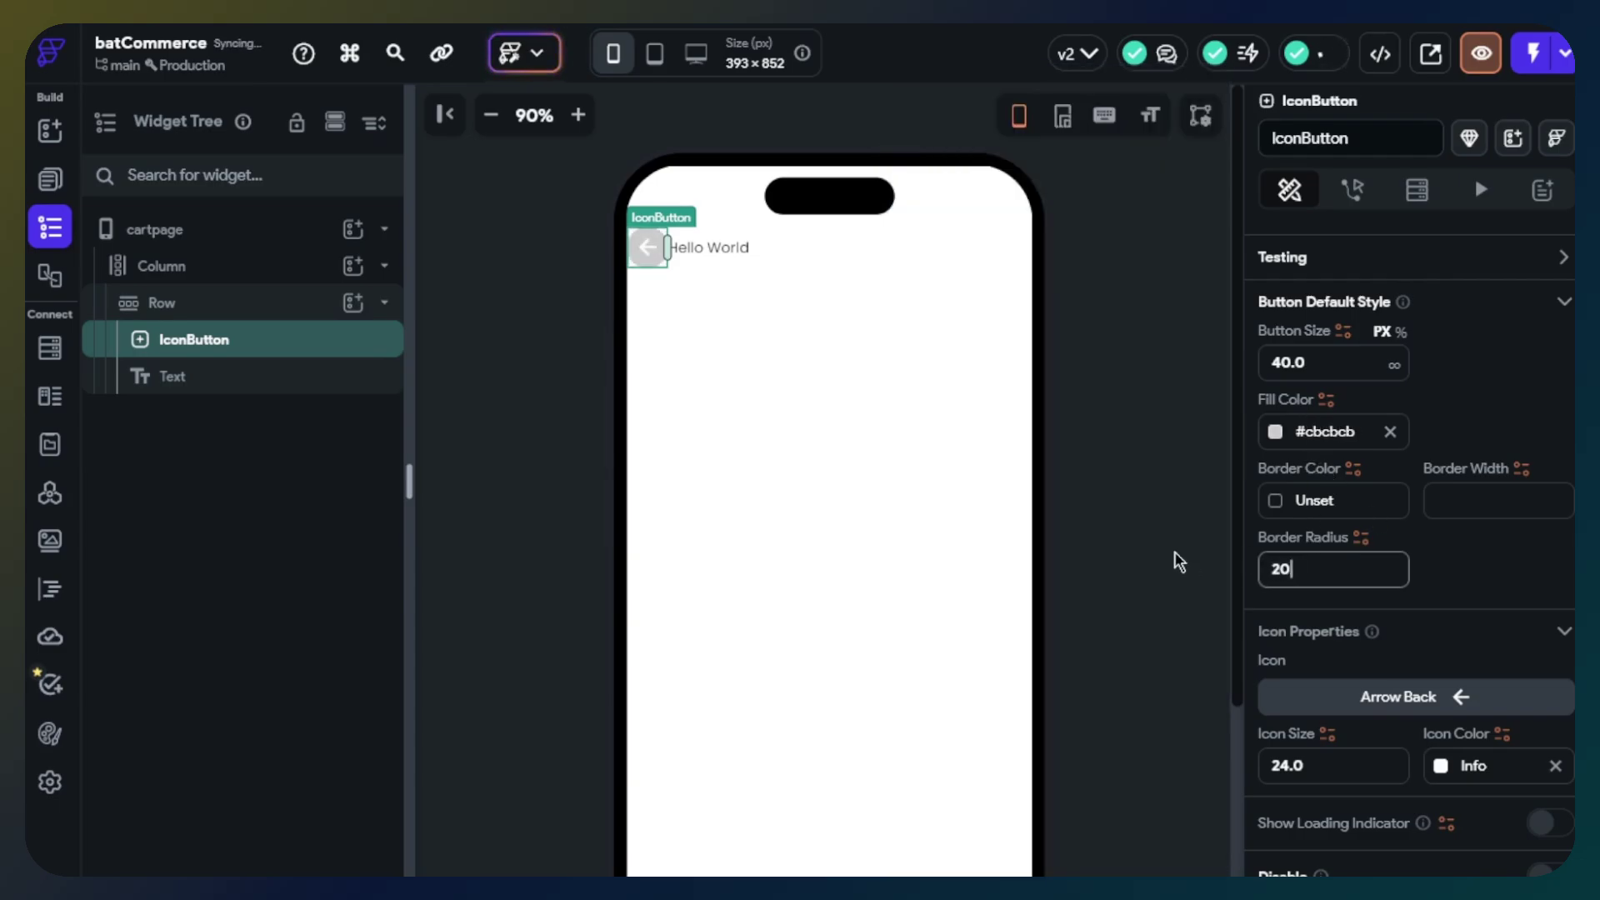
pyautogui.press('Return')
# Set the IconButton's icon color to the Primary Text theme color.
pyautogui.click(1439, 771)
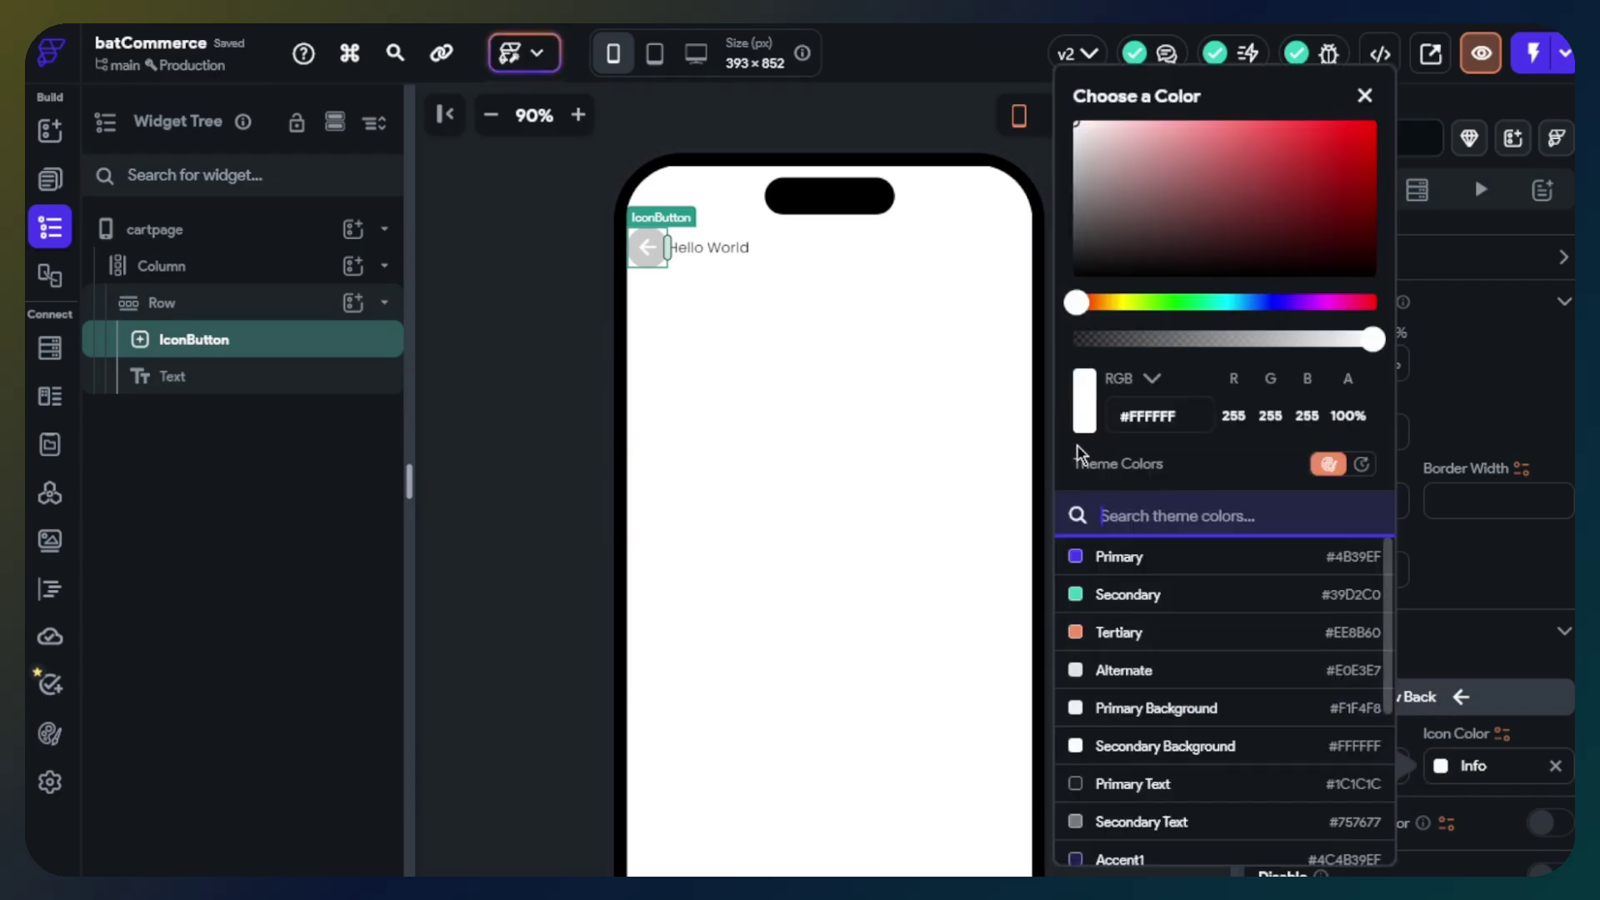
pyautogui.click(1129, 788)
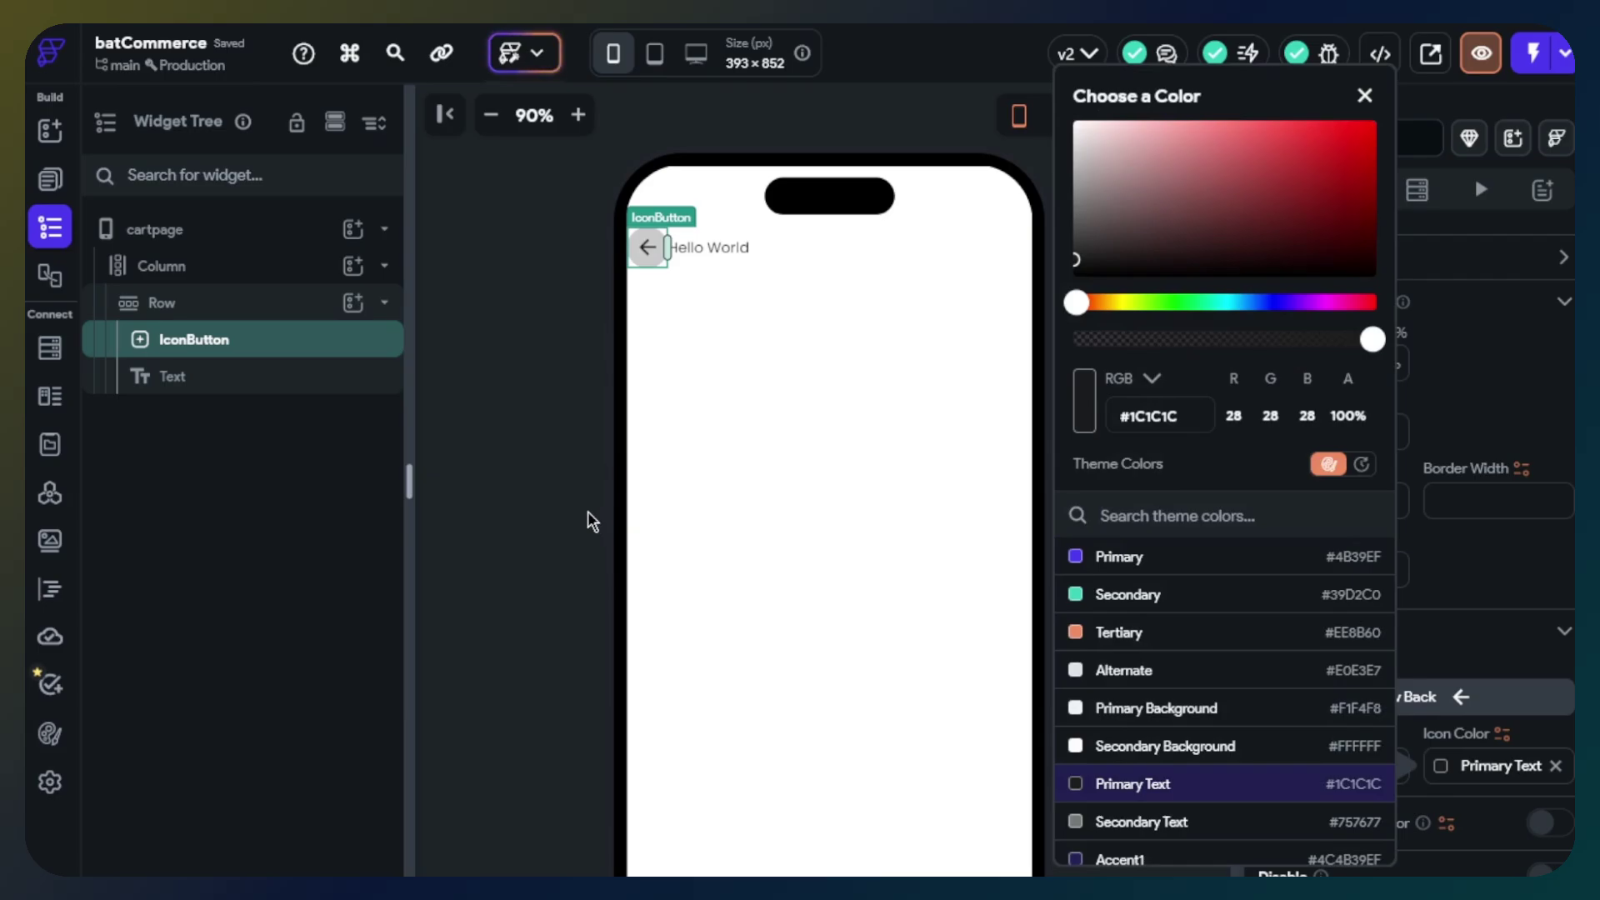
pyautogui.click(646, 237)
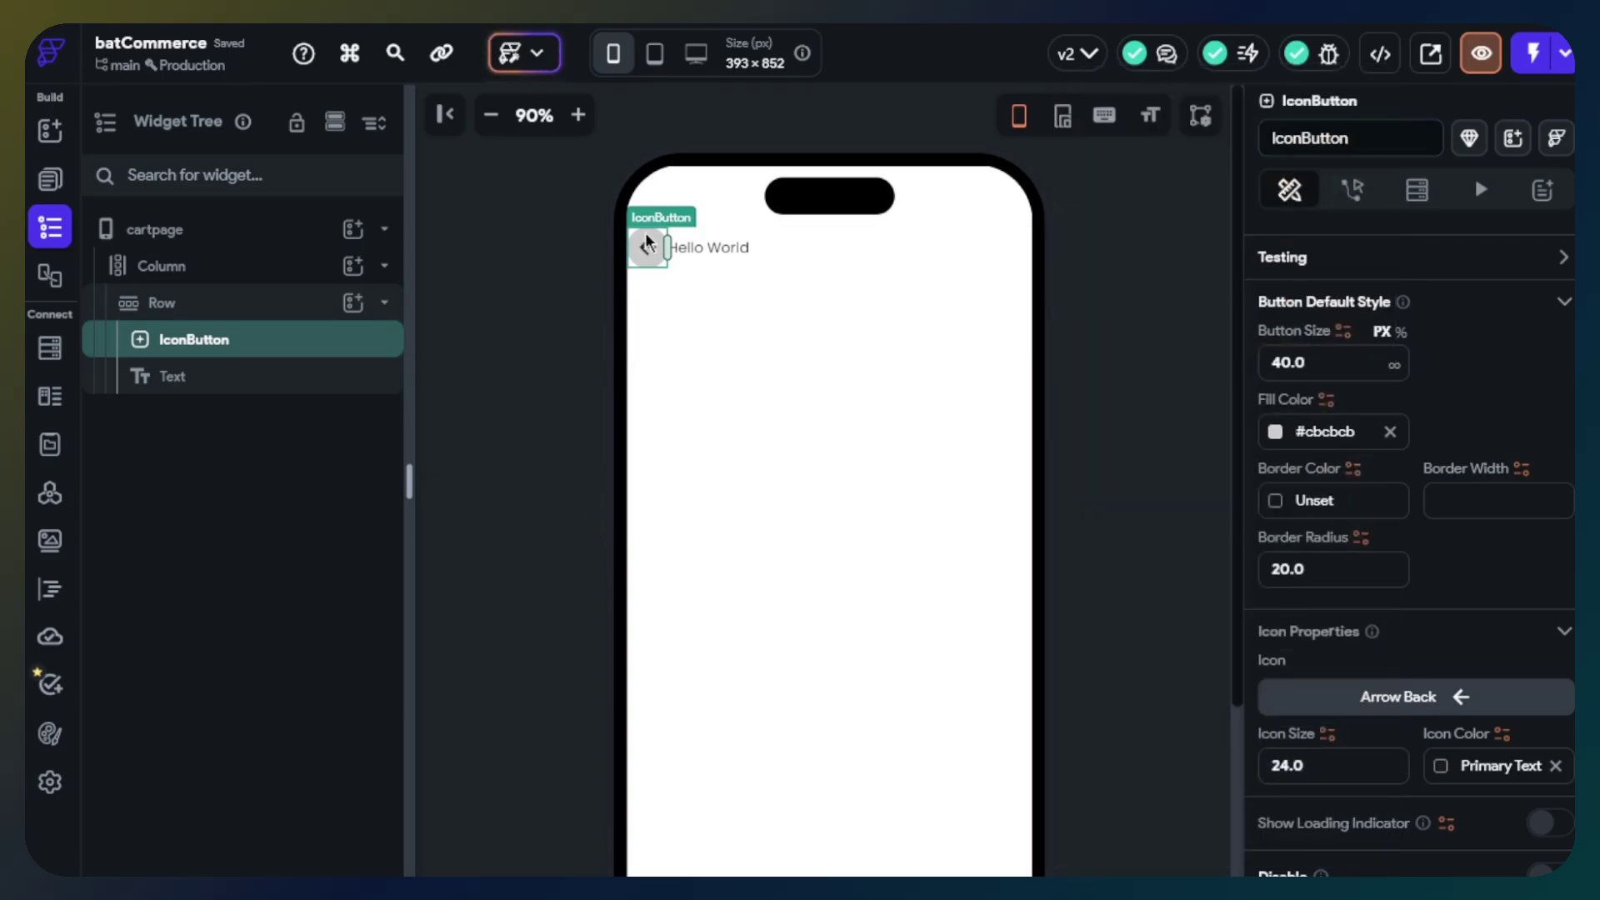
# Lighten the IconButton's fill color to #E9E9E9.
pyautogui.click(1268, 433)
pyautogui.click(908, 132)
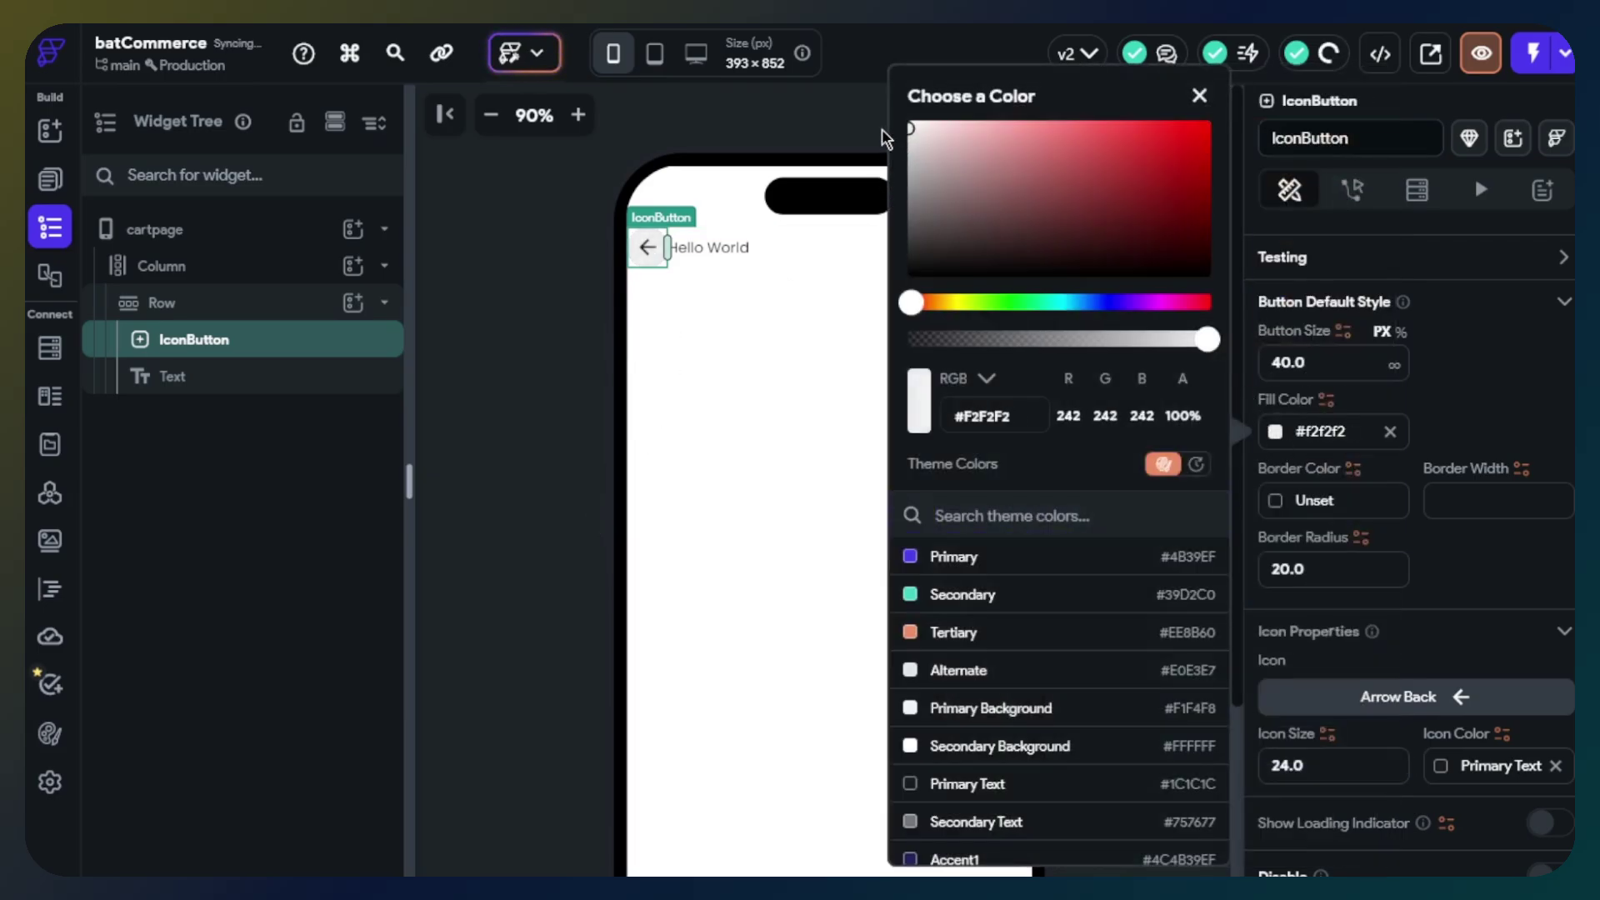
pyautogui.moveTo(882, 130); pyautogui.dragTo(877, 135)
pyautogui.click(758, 314)
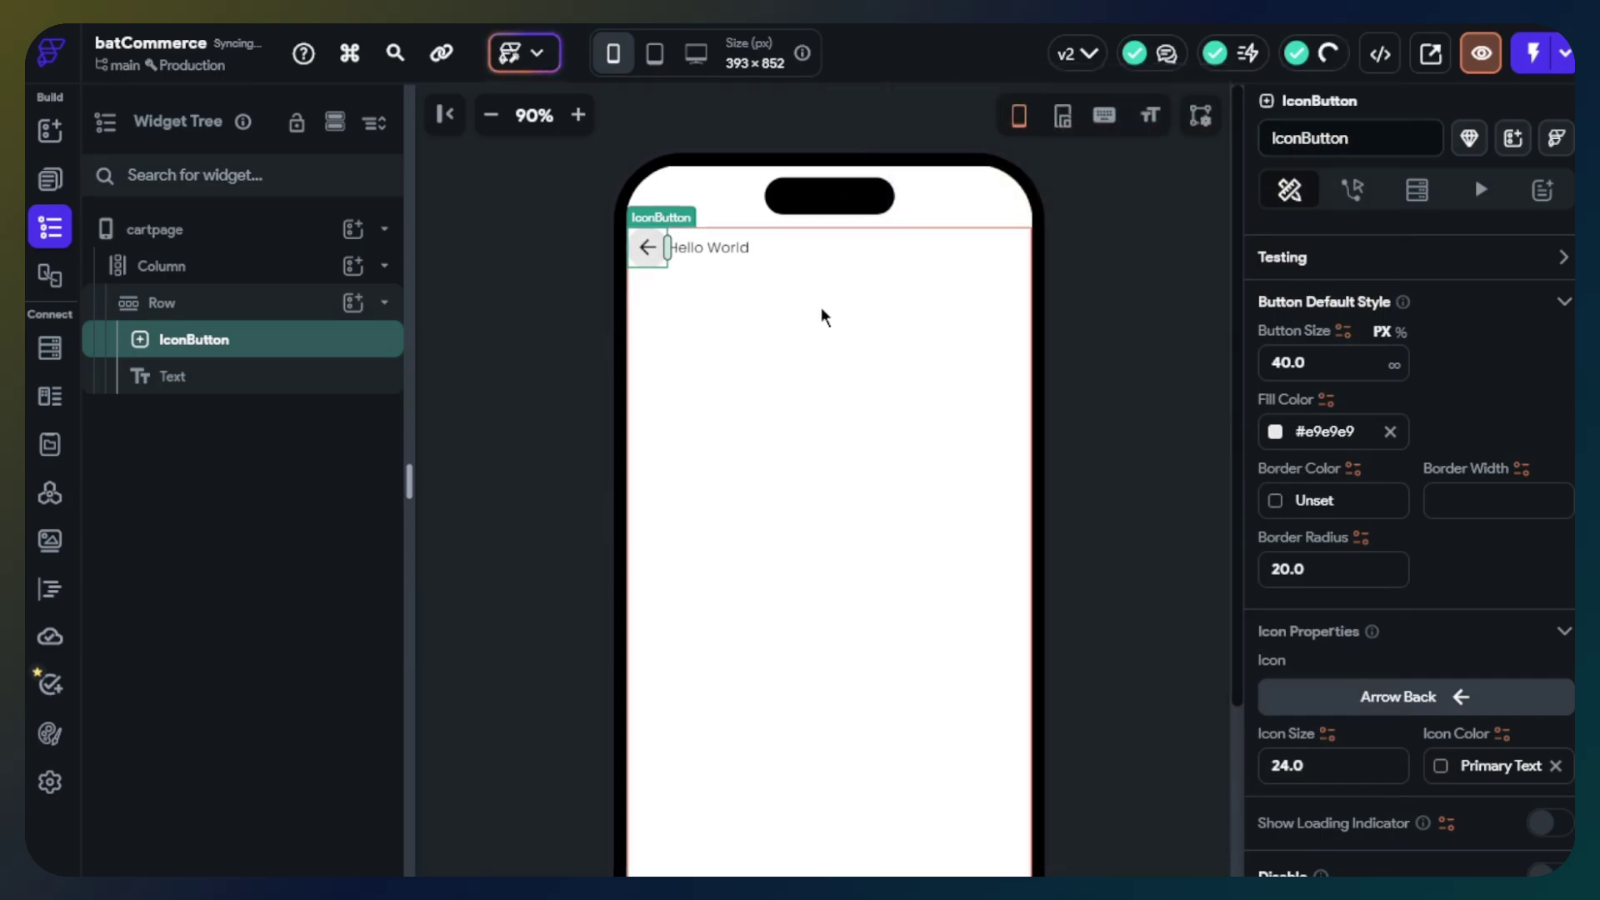
pyautogui.click(822, 314)
# Replace the Hello World text in the Row with "Cart".
pyautogui.click(1075, 300)
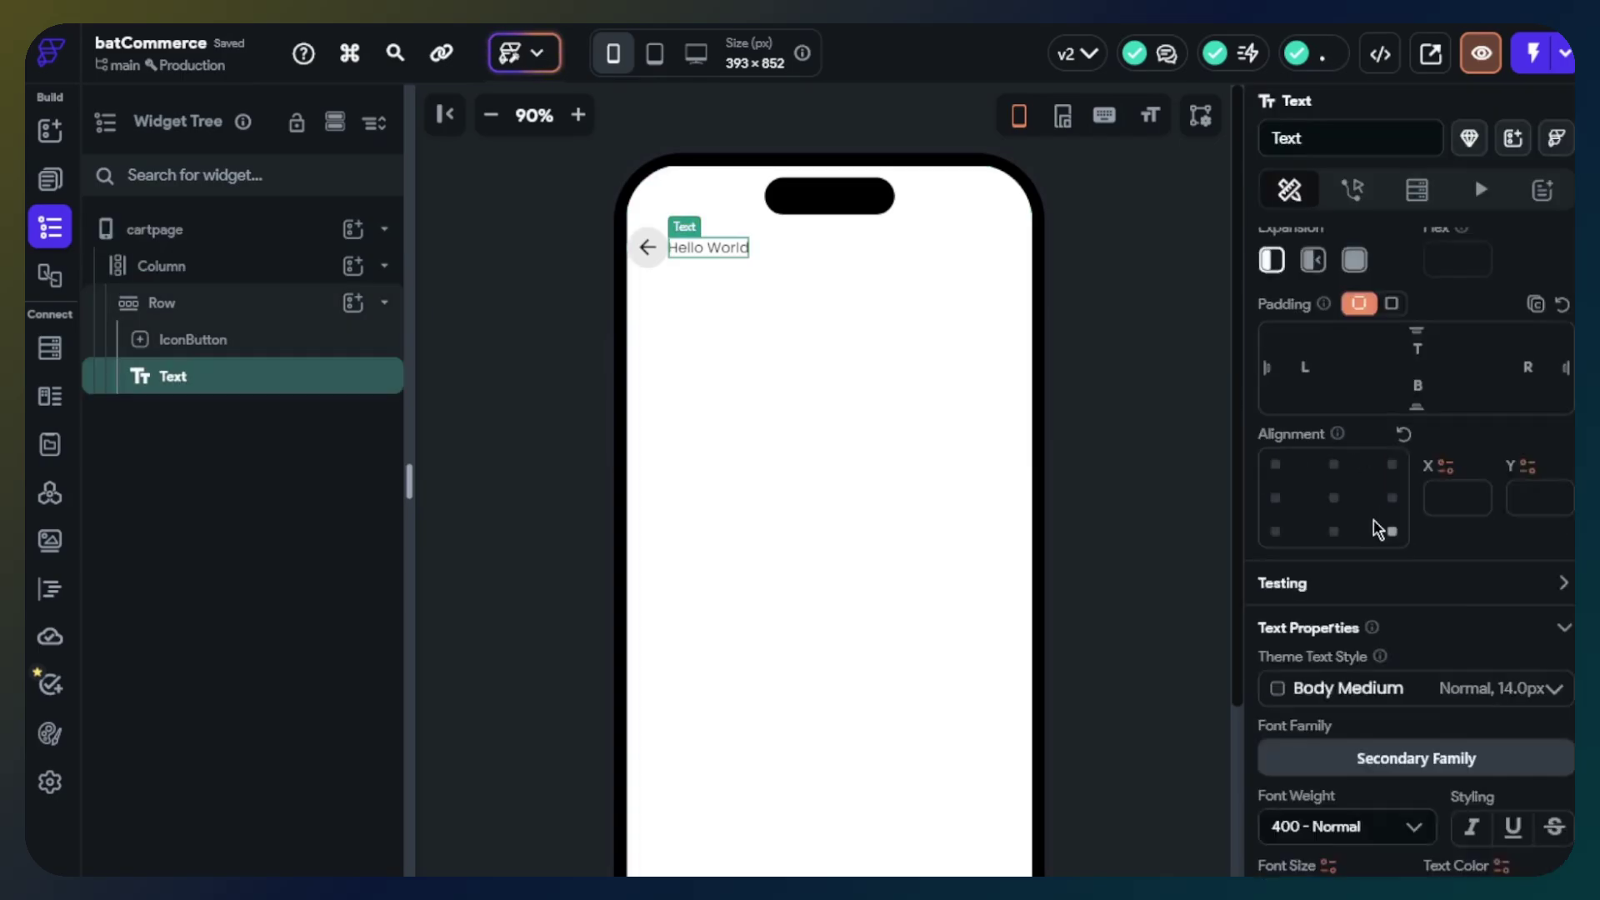
pyautogui.scroll(5, 1378, 525)
pyautogui.click(1351, 360)
pyautogui.hotkey('ctrl', 'a')
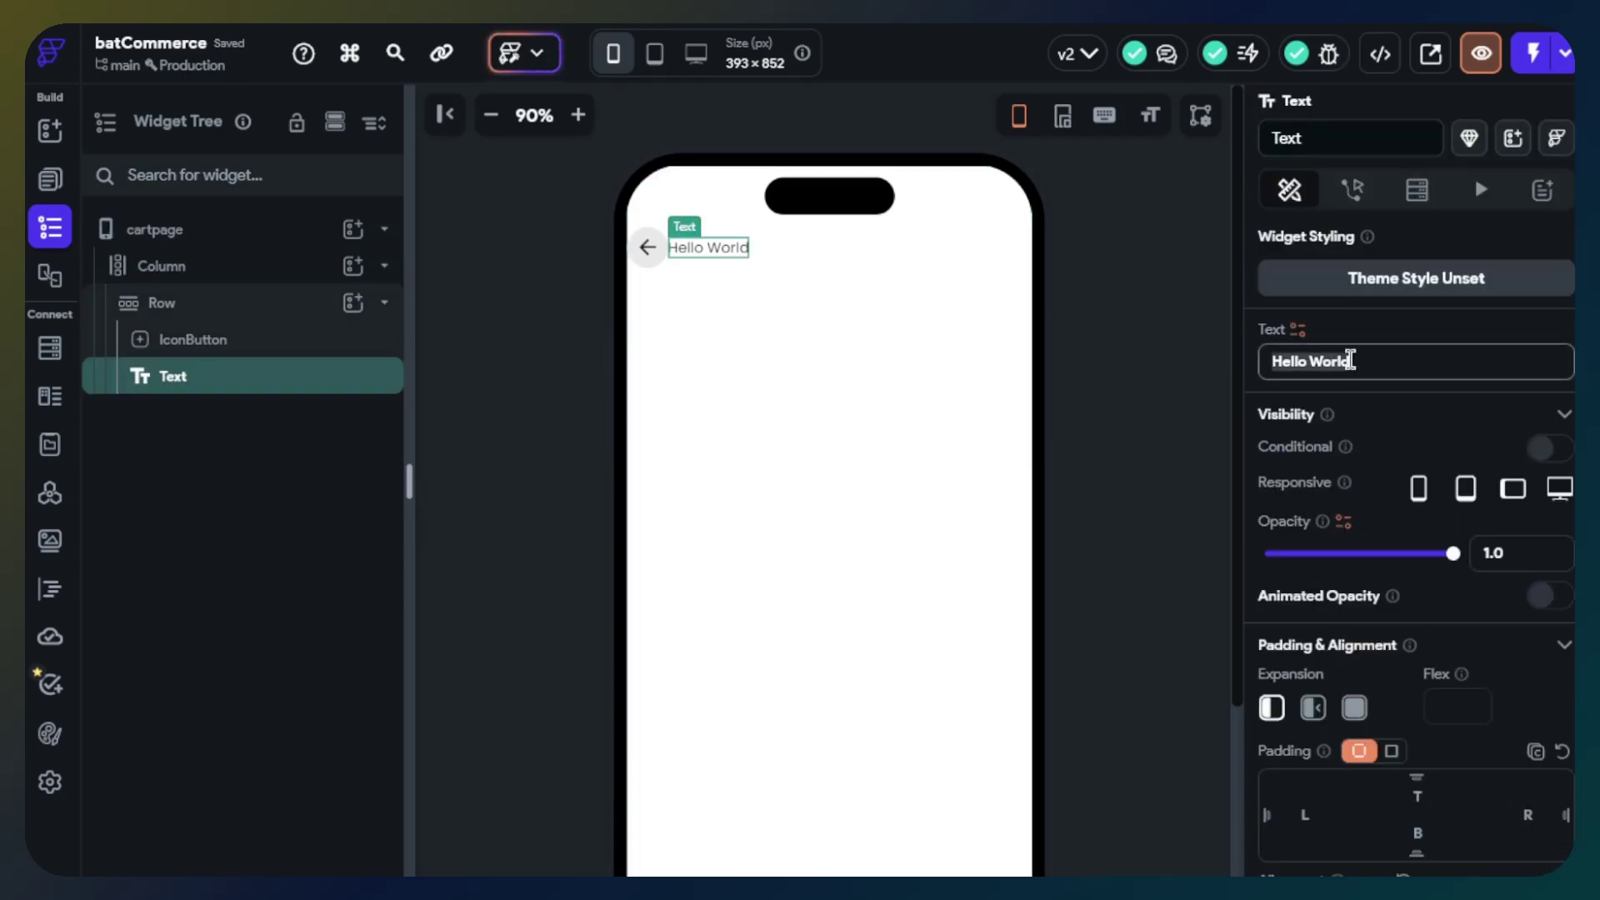
pyautogui.write('Carty')
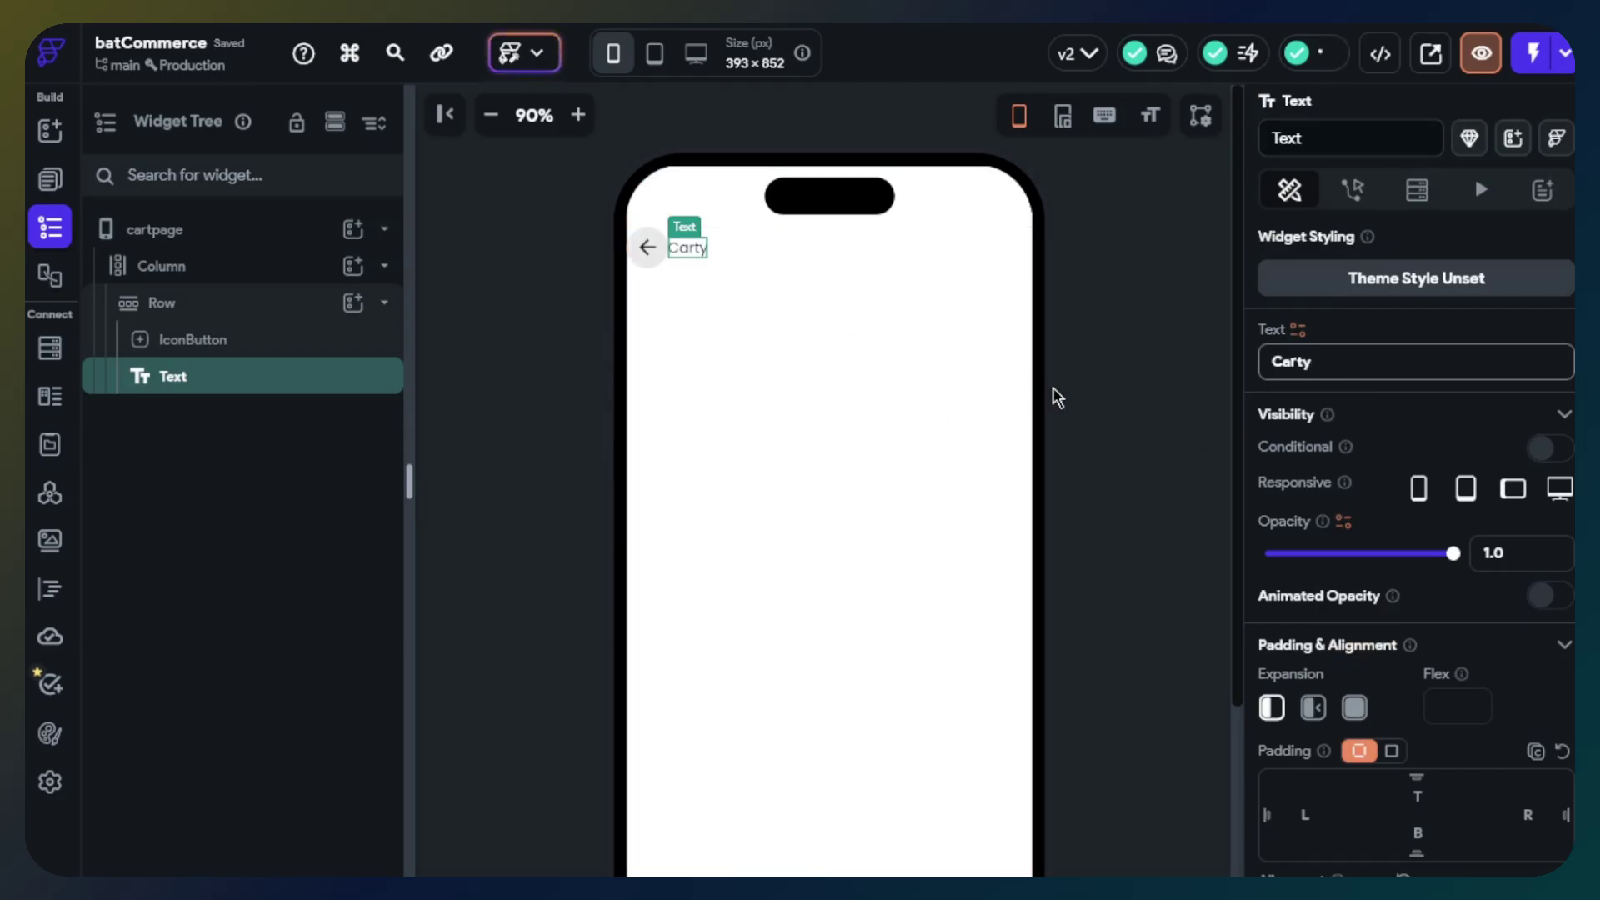
pyautogui.press('BackSpace')
# Try the Title Medium and Display Medium theme styles on the Cart text and settle on Headline Medium.
pyautogui.scroll(-8, 1411, 543)
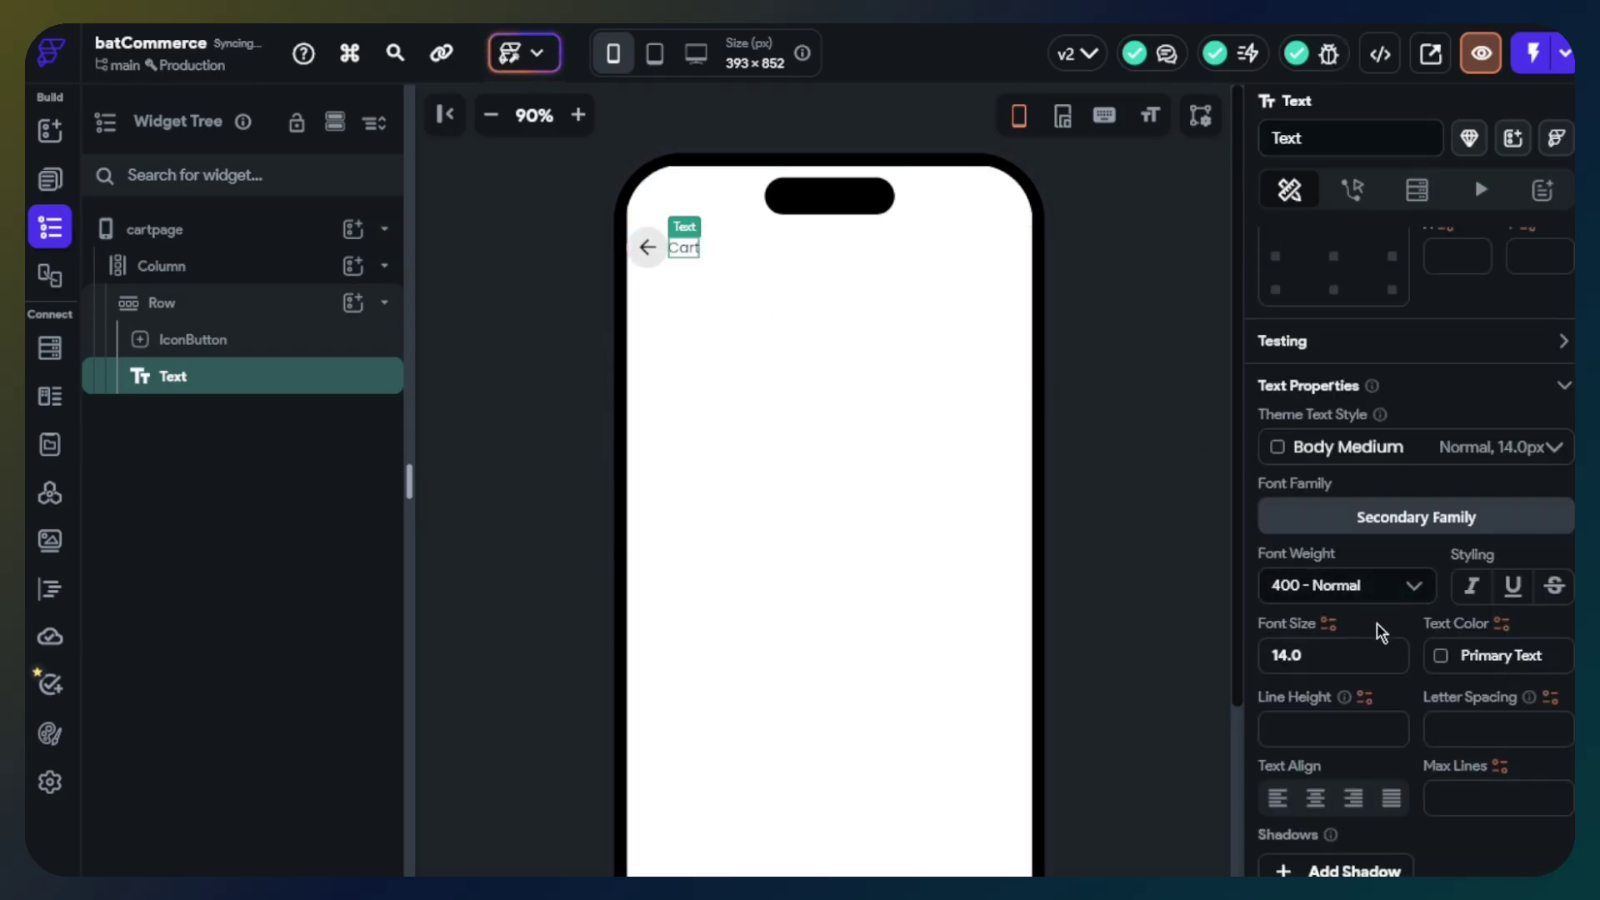
pyautogui.click(1400, 451)
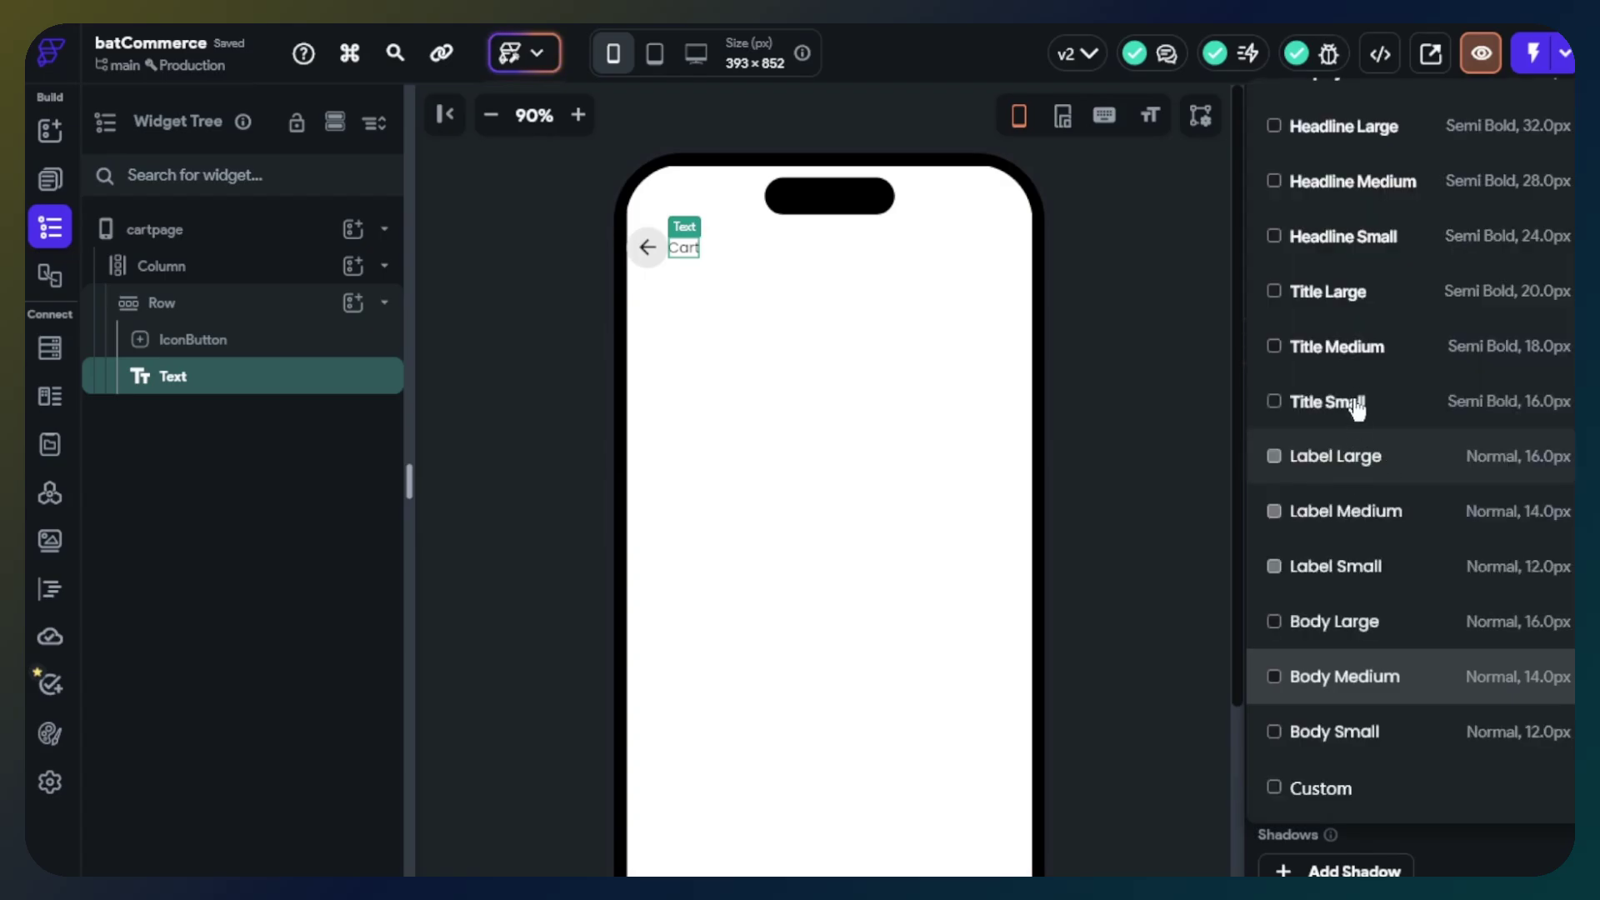
pyautogui.click(1360, 360)
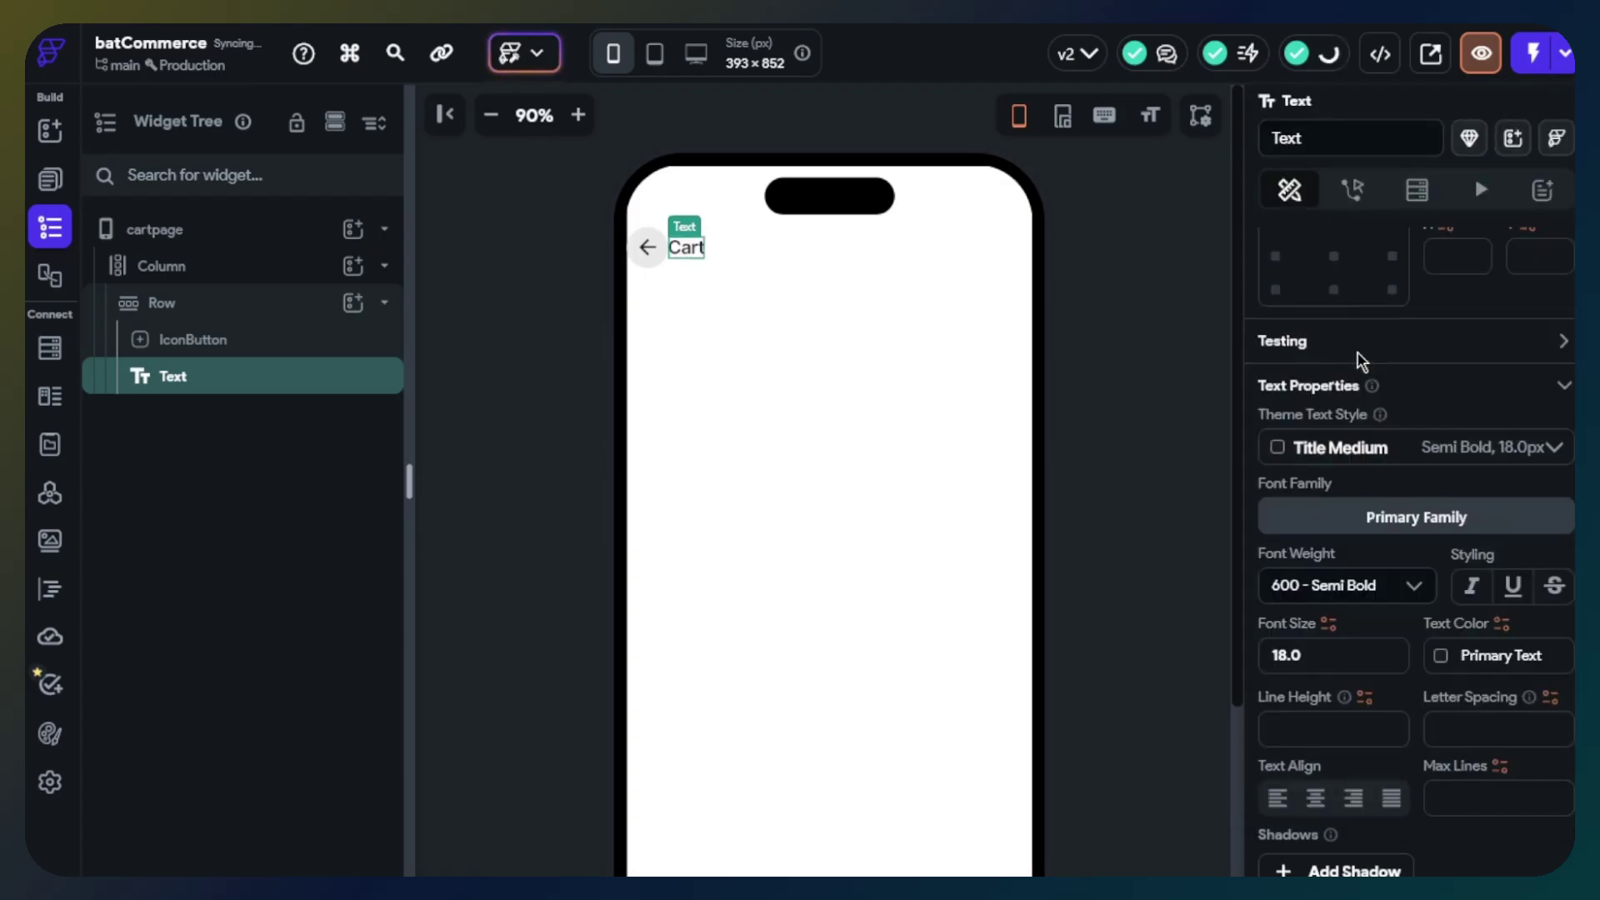
pyautogui.click(1375, 455)
pyautogui.click(1365, 131)
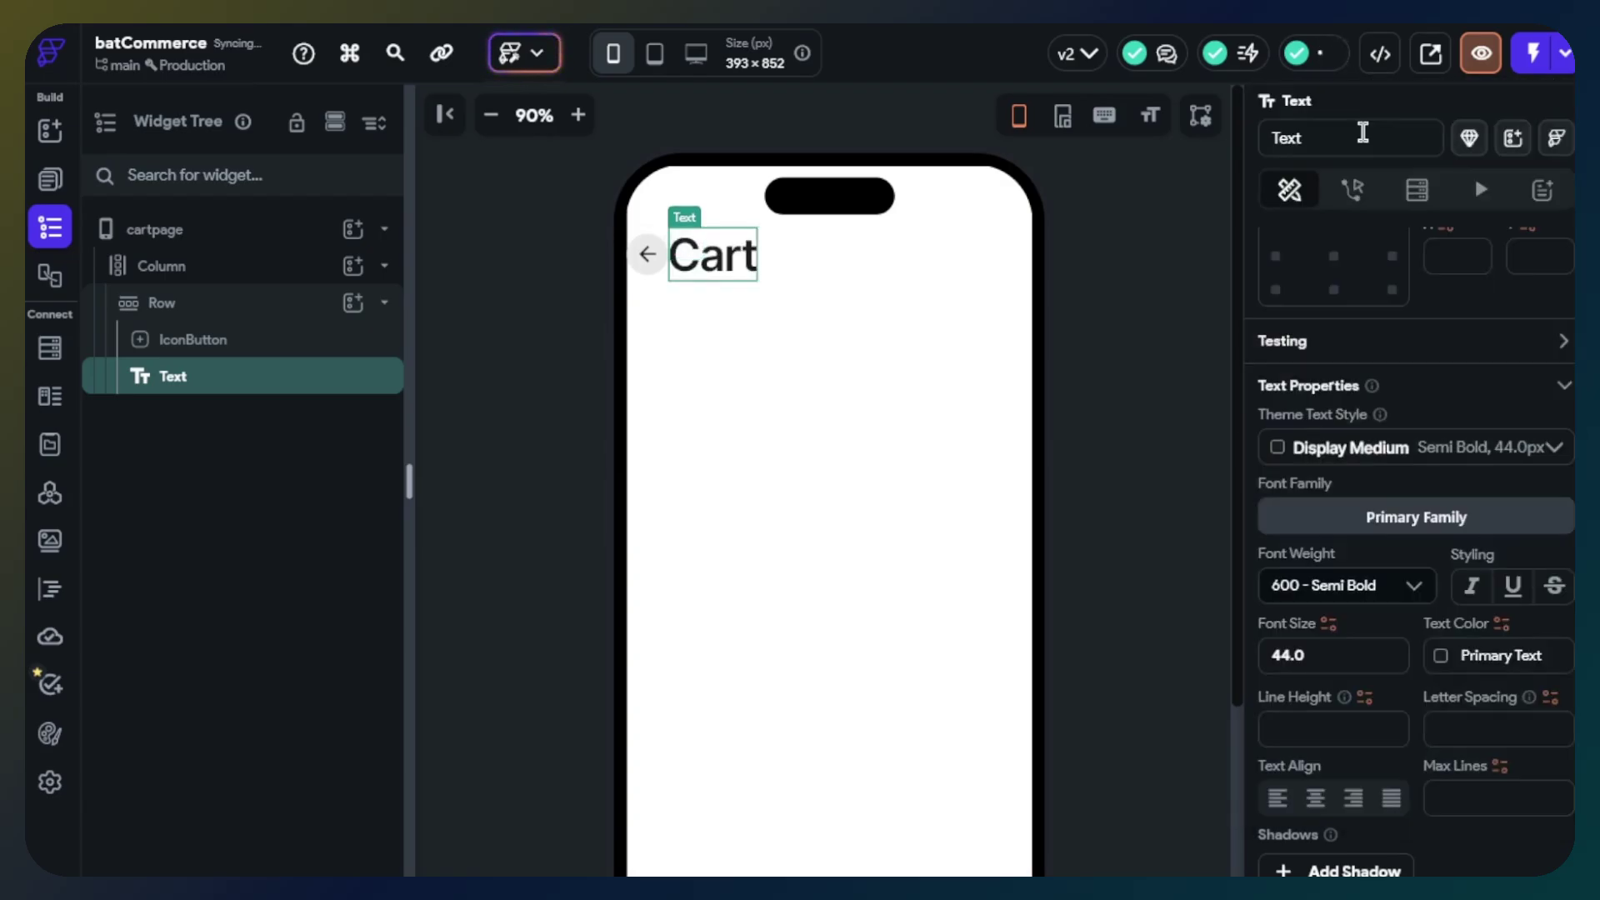
pyautogui.click(1375, 450)
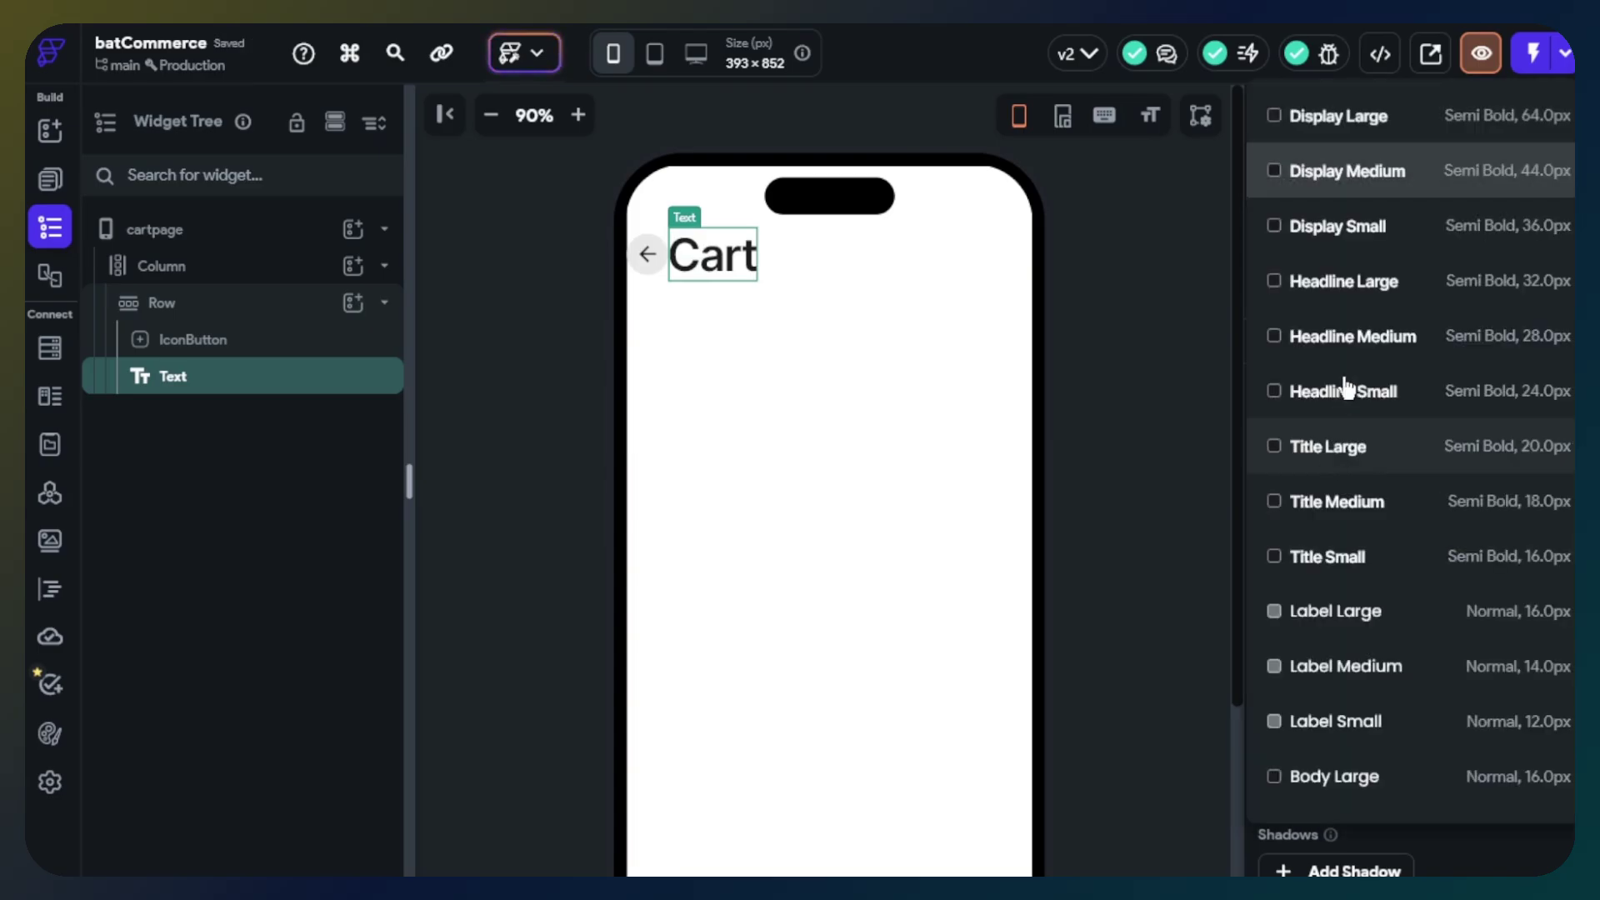
pyautogui.click(1377, 338)
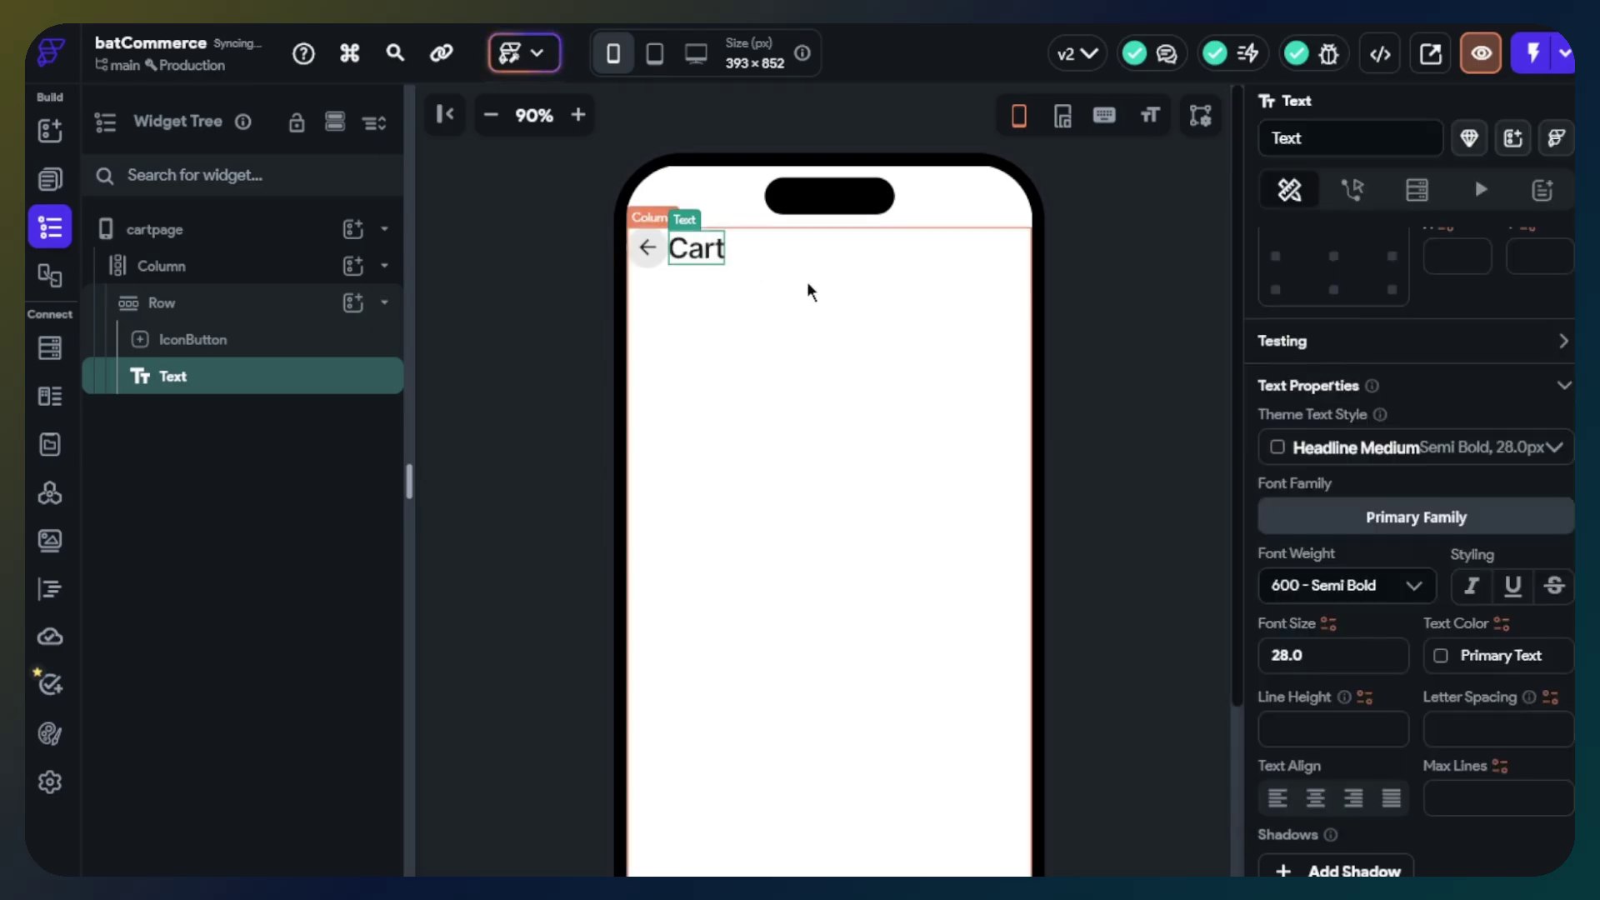
# Try center and middle-left alignment for the Cart text and settle on center.
pyautogui.click(1338, 260)
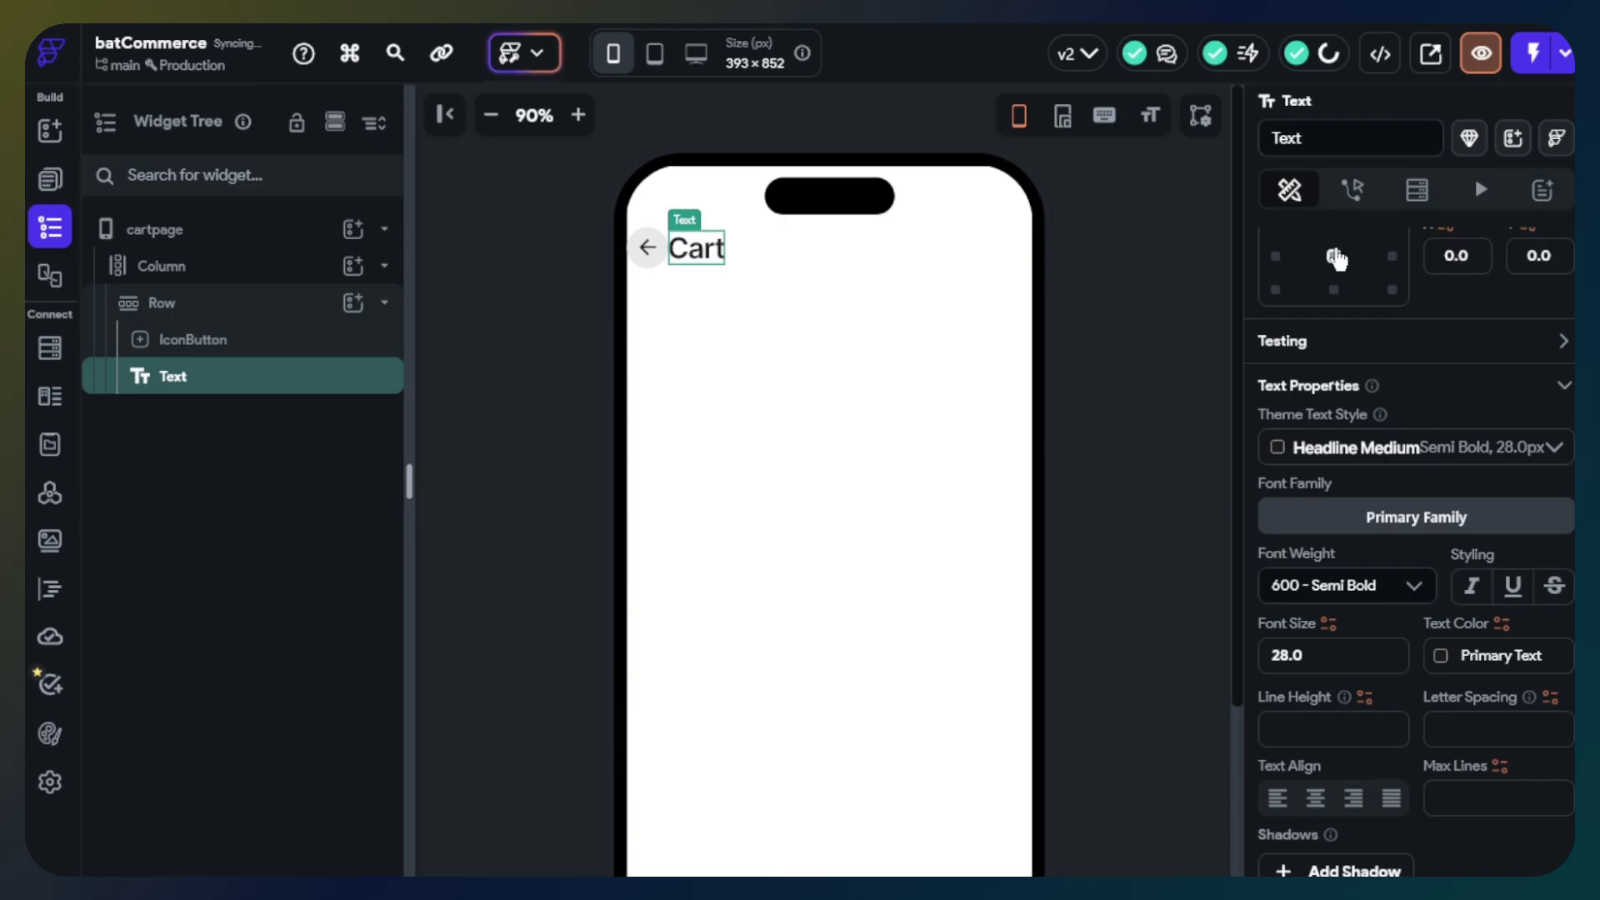
pyautogui.scroll(3, 1333, 267)
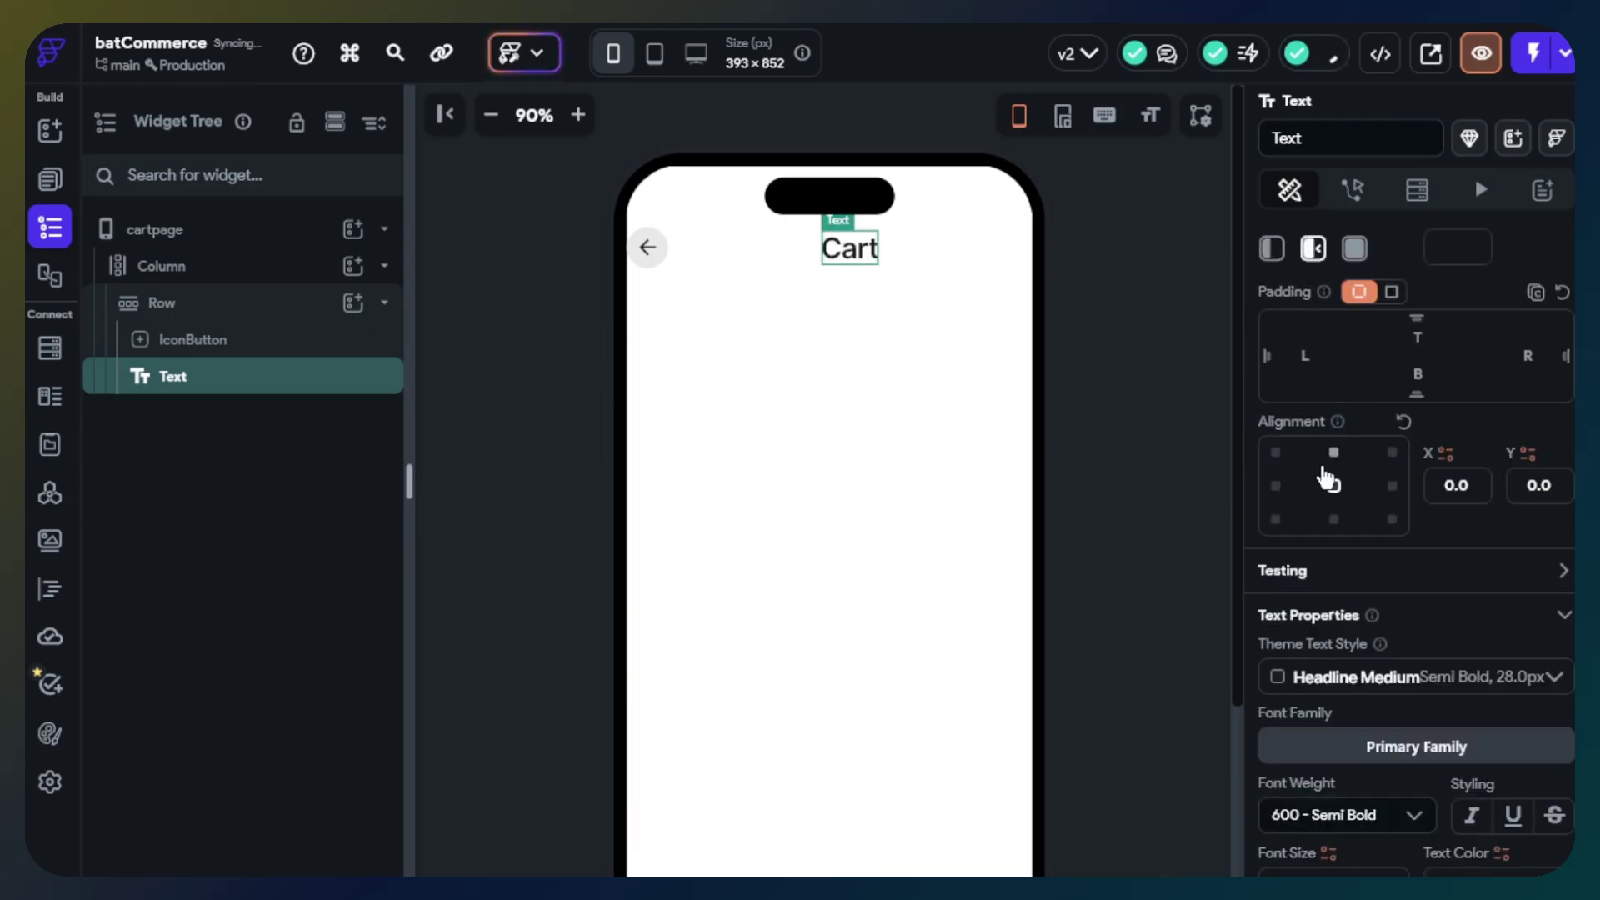
pyautogui.click(1275, 485)
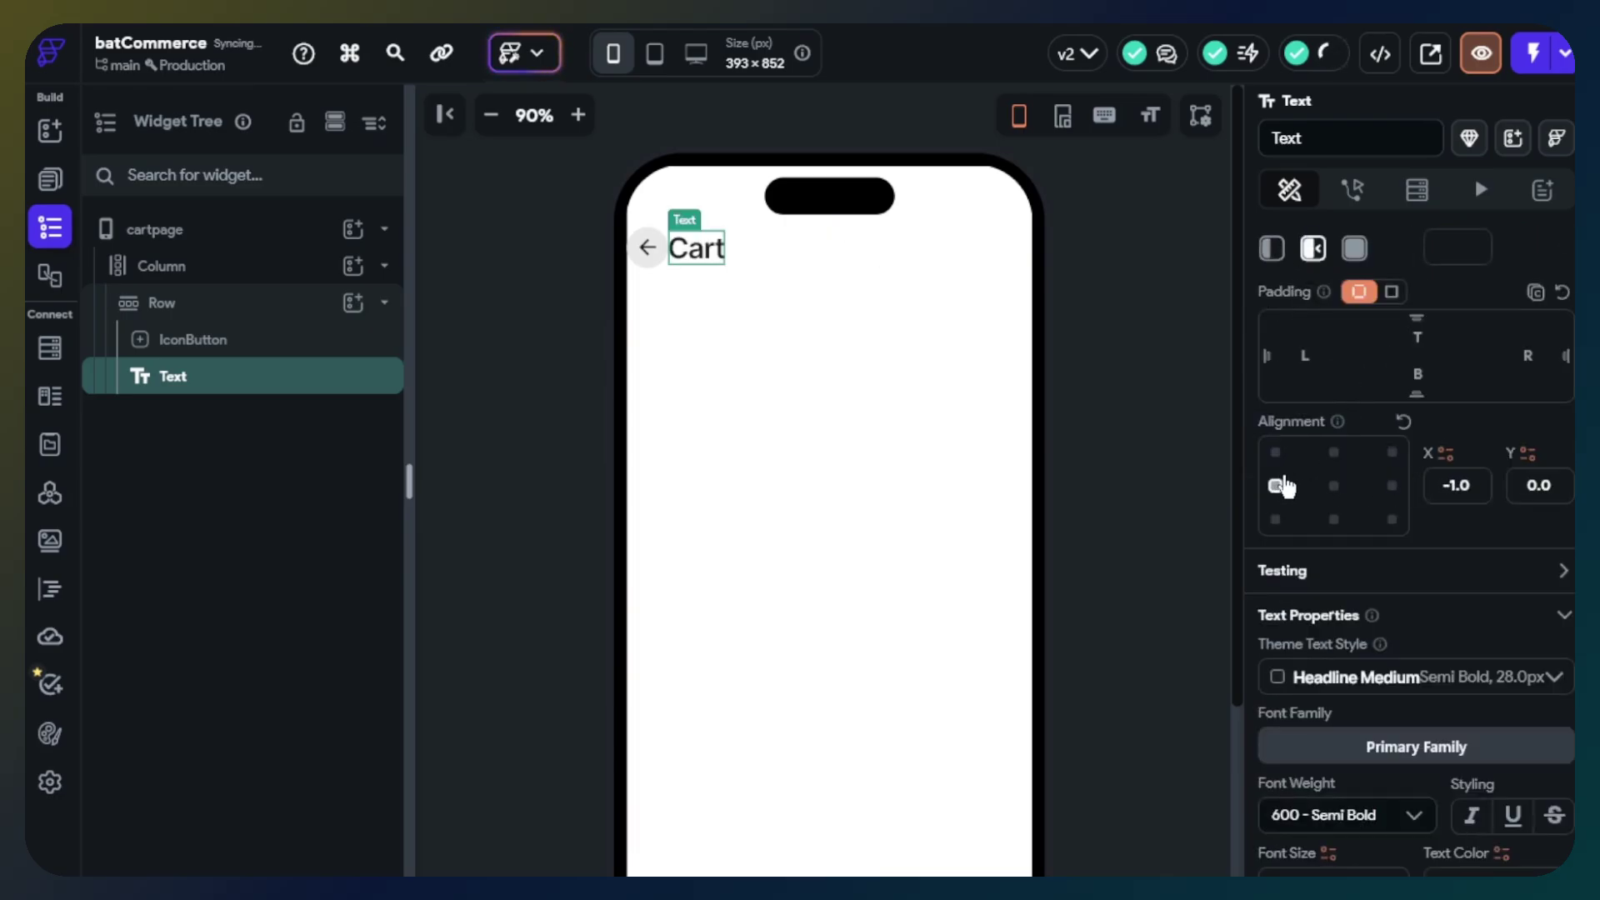
pyautogui.click(1333, 489)
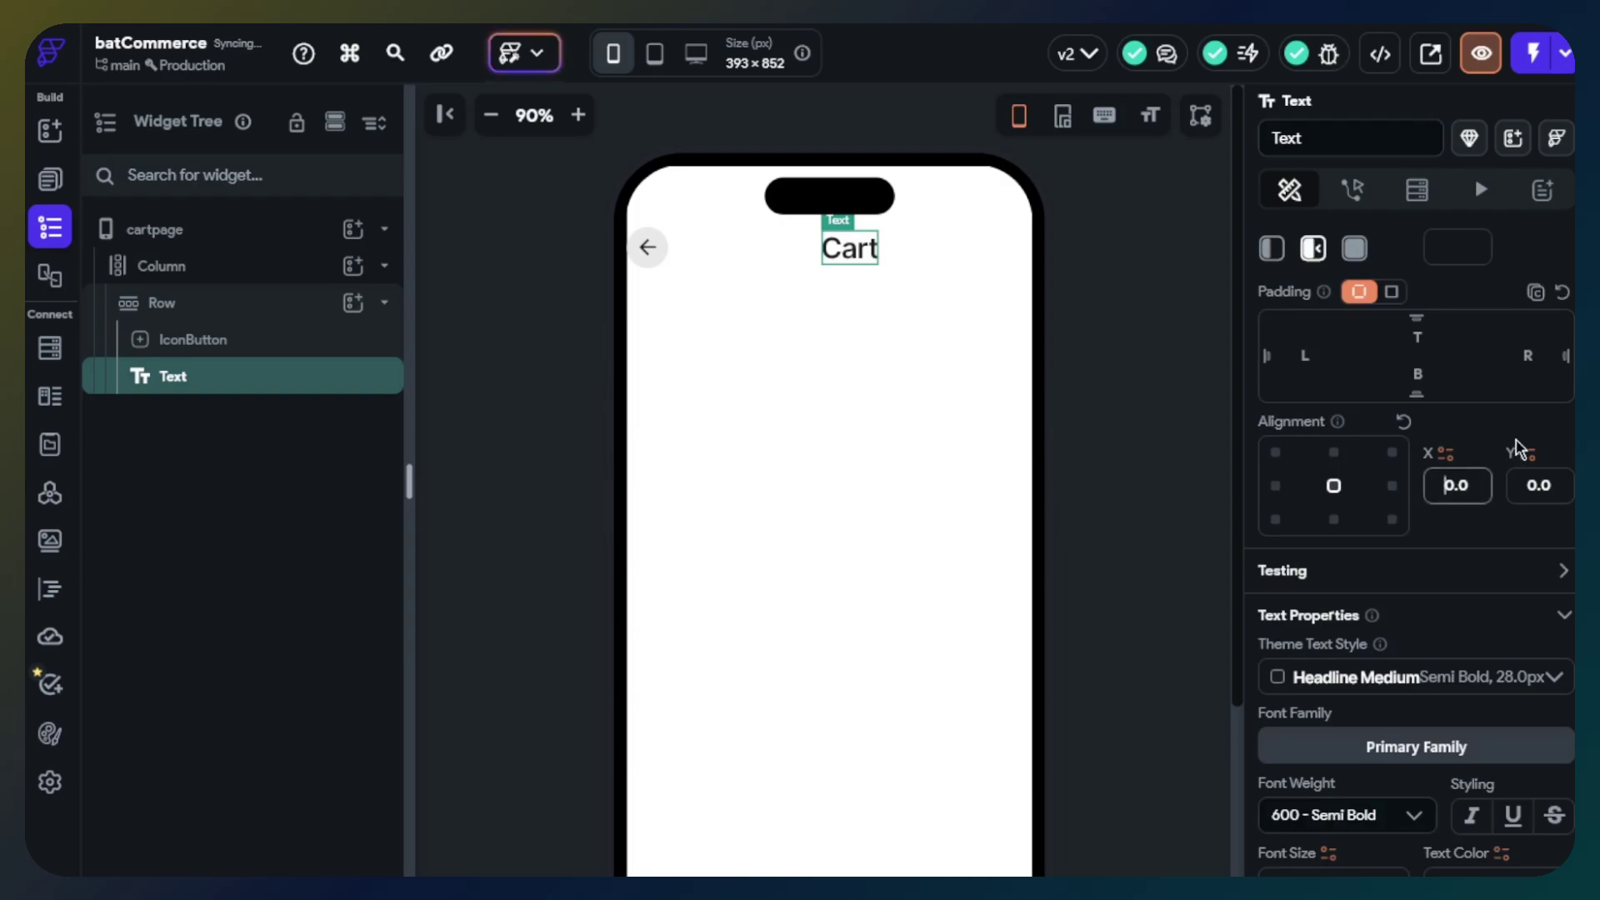
# Set the Cart text's horizontal (X) alignment value to -0.2.
pyautogui.write('-')
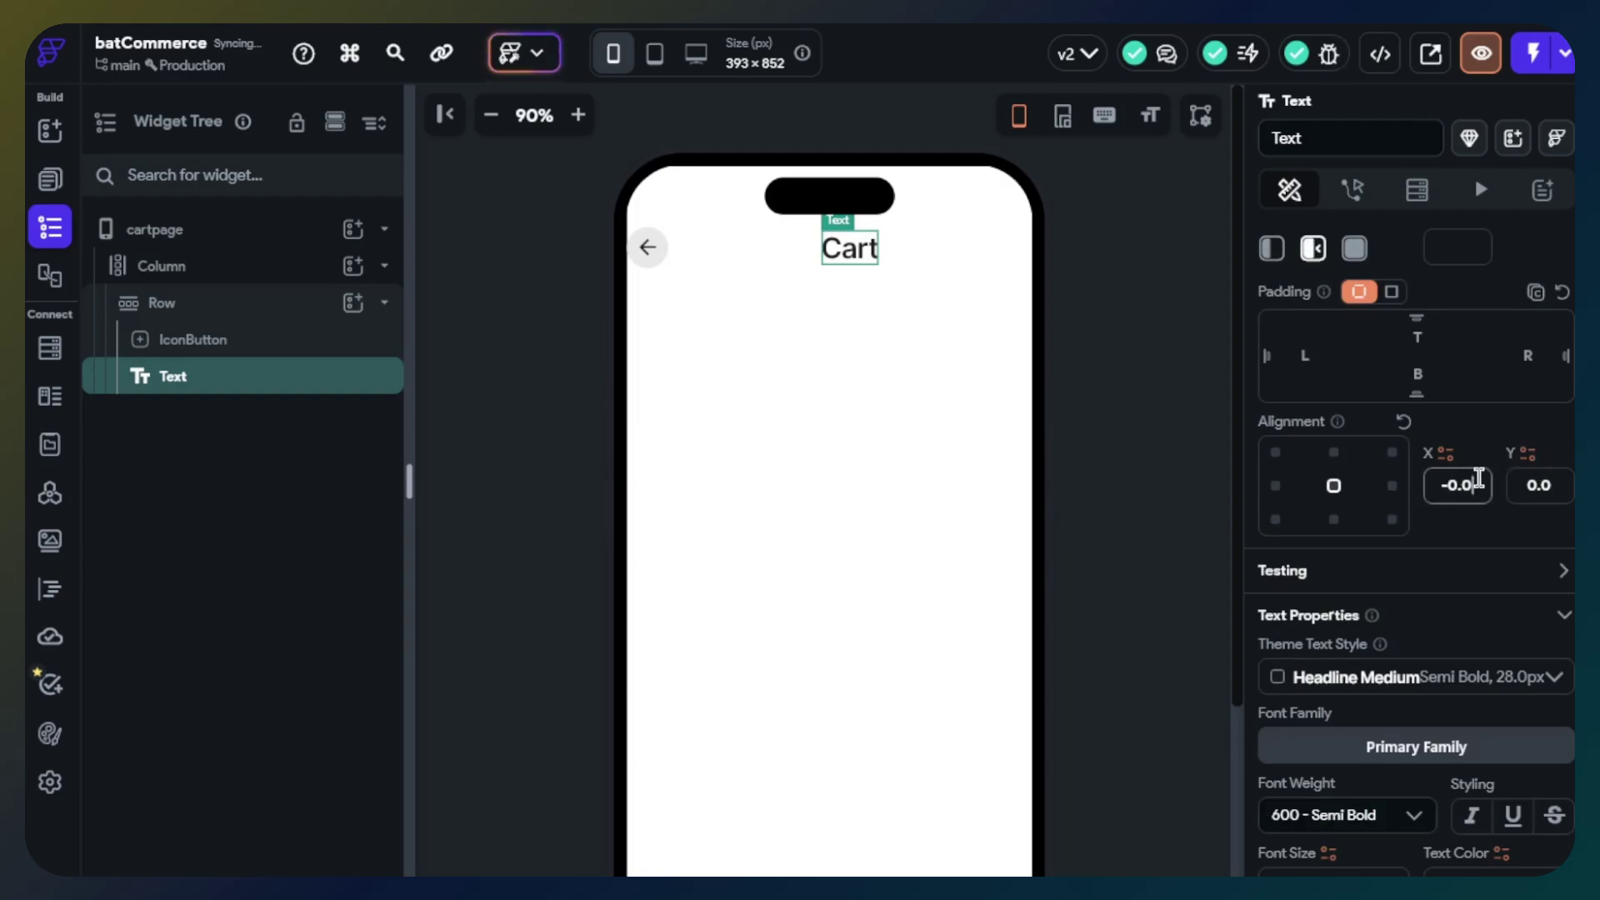
pyautogui.write('5')
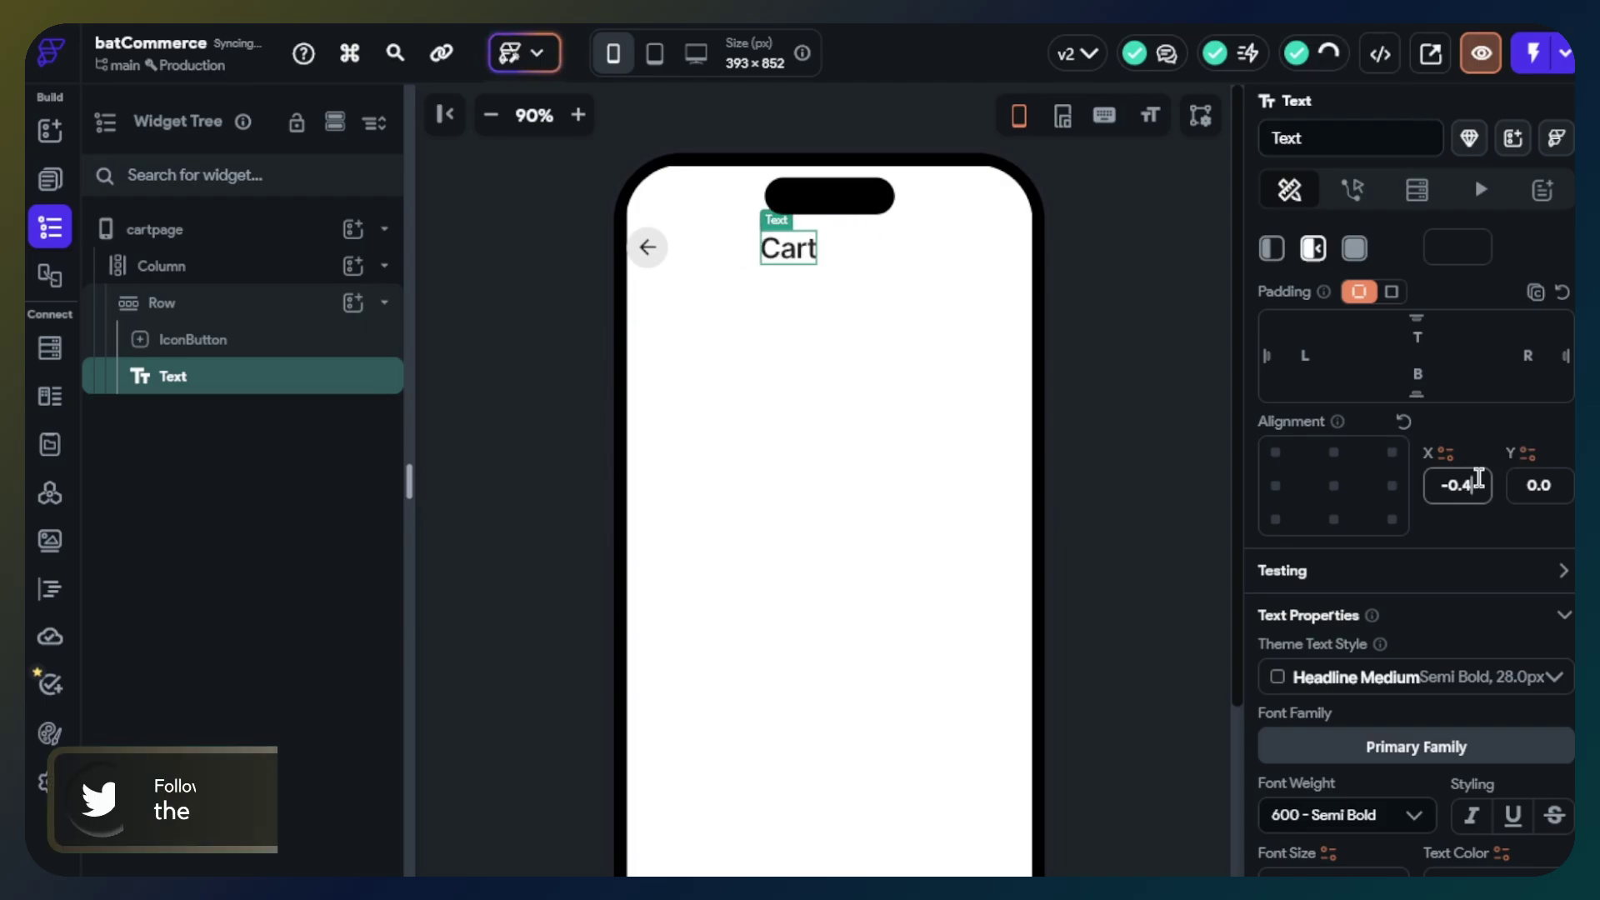
pyautogui.press('BackSpace')
pyautogui.write('3')
pyautogui.press('BackSpace')
pyautogui.write('2')
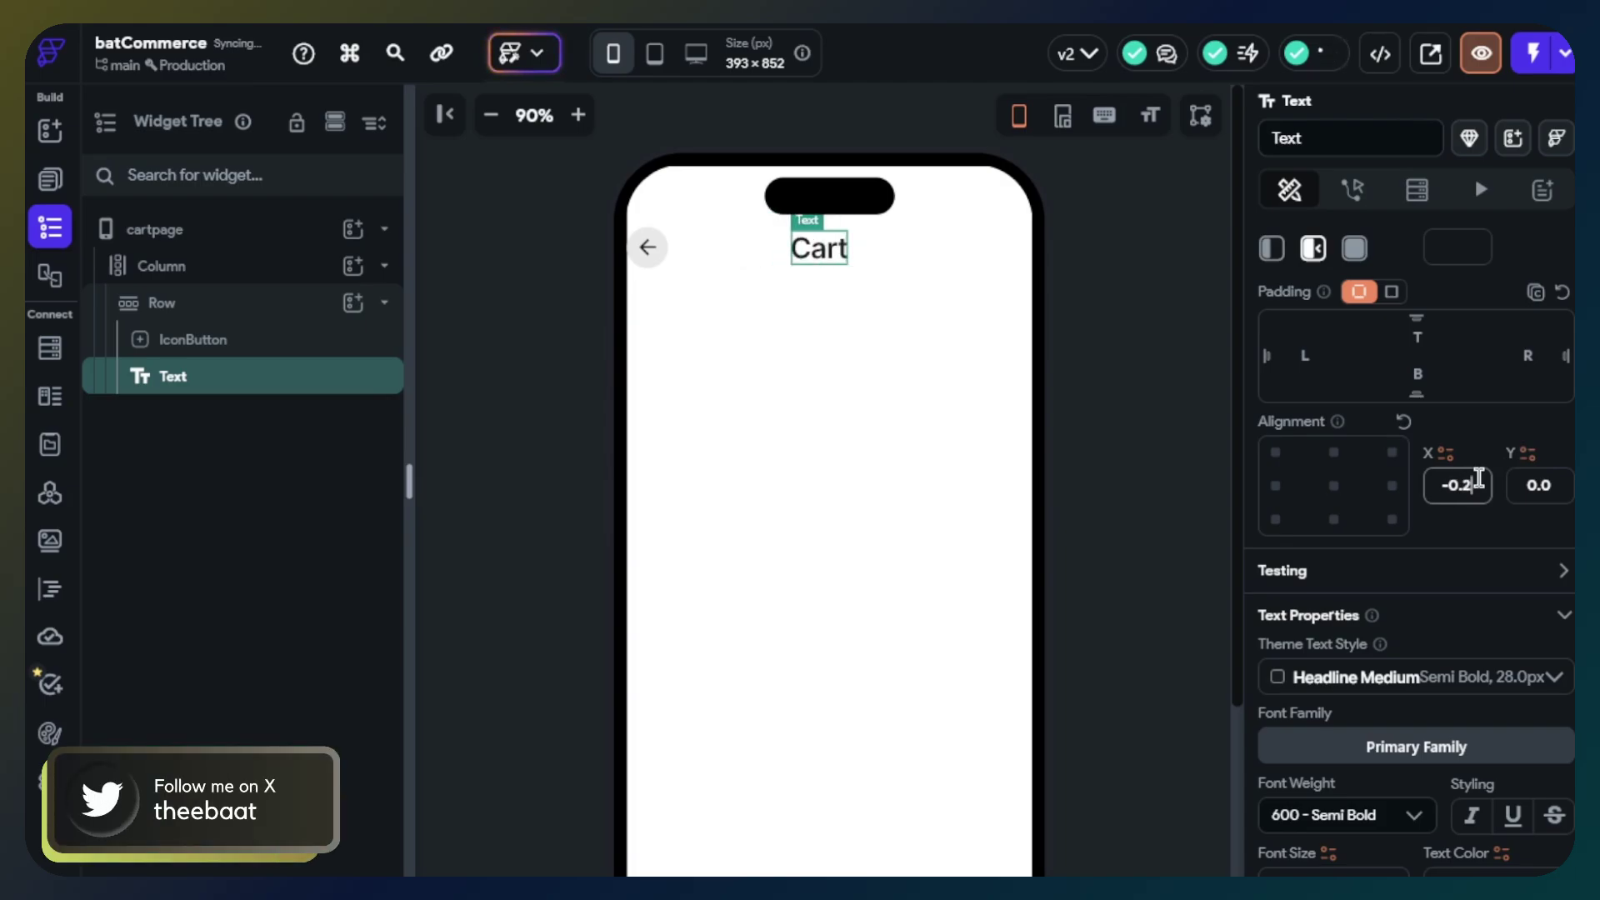
pyautogui.press('BackSpace')
pyautogui.write('2')
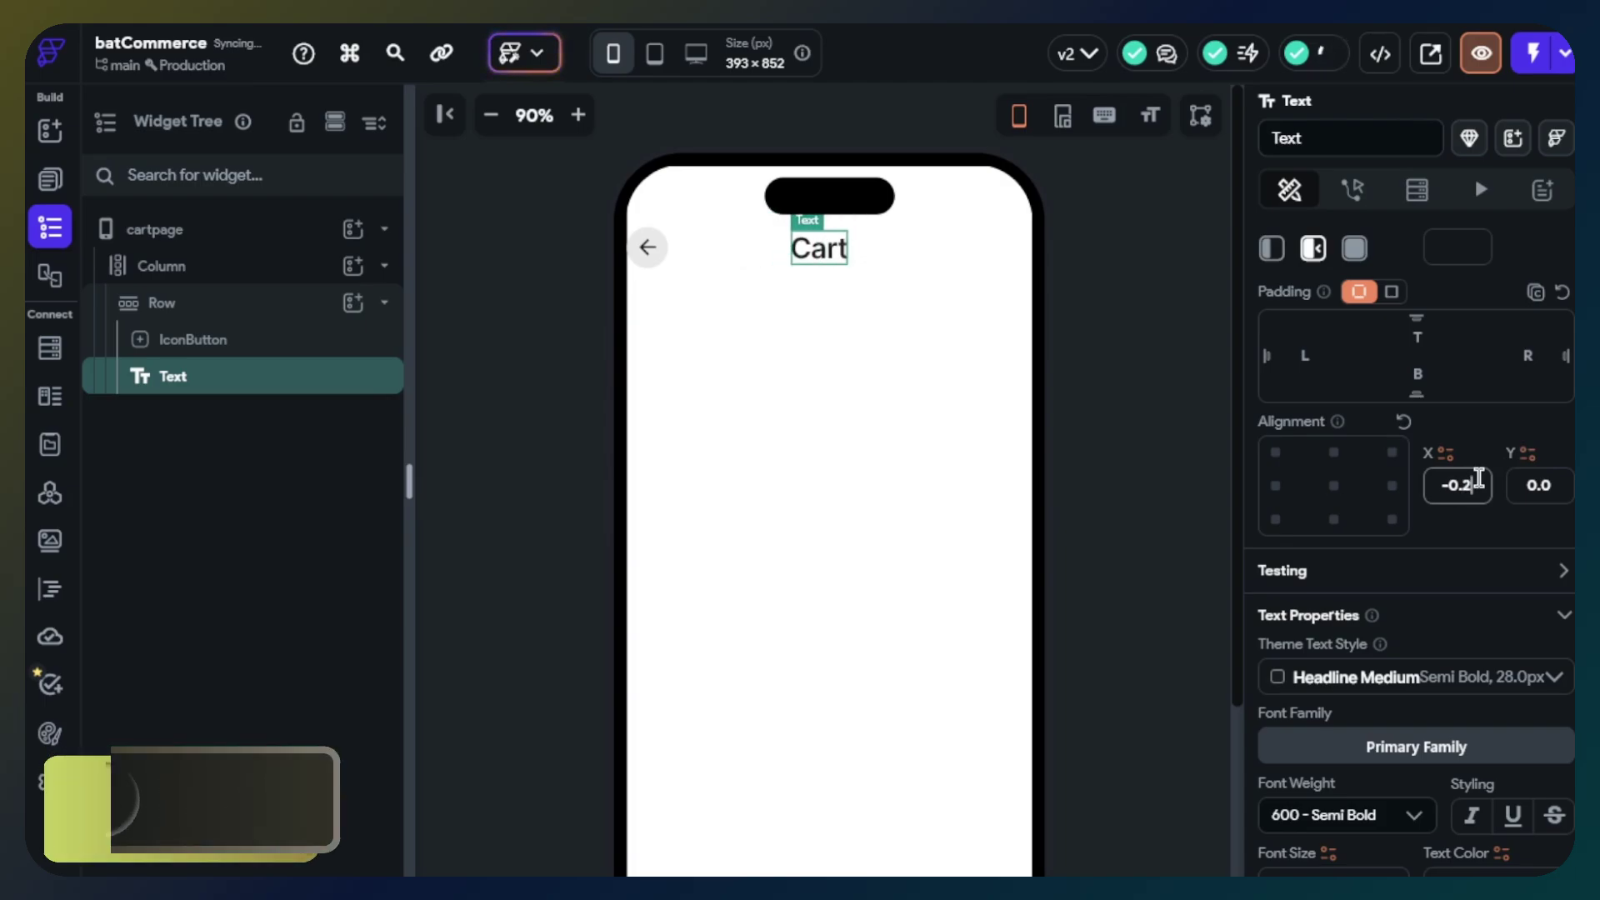
# Set the Cart text's horizontal (X) alignment value to -0.15.
pyautogui.press('BackSpace')
pyautogui.write('15')
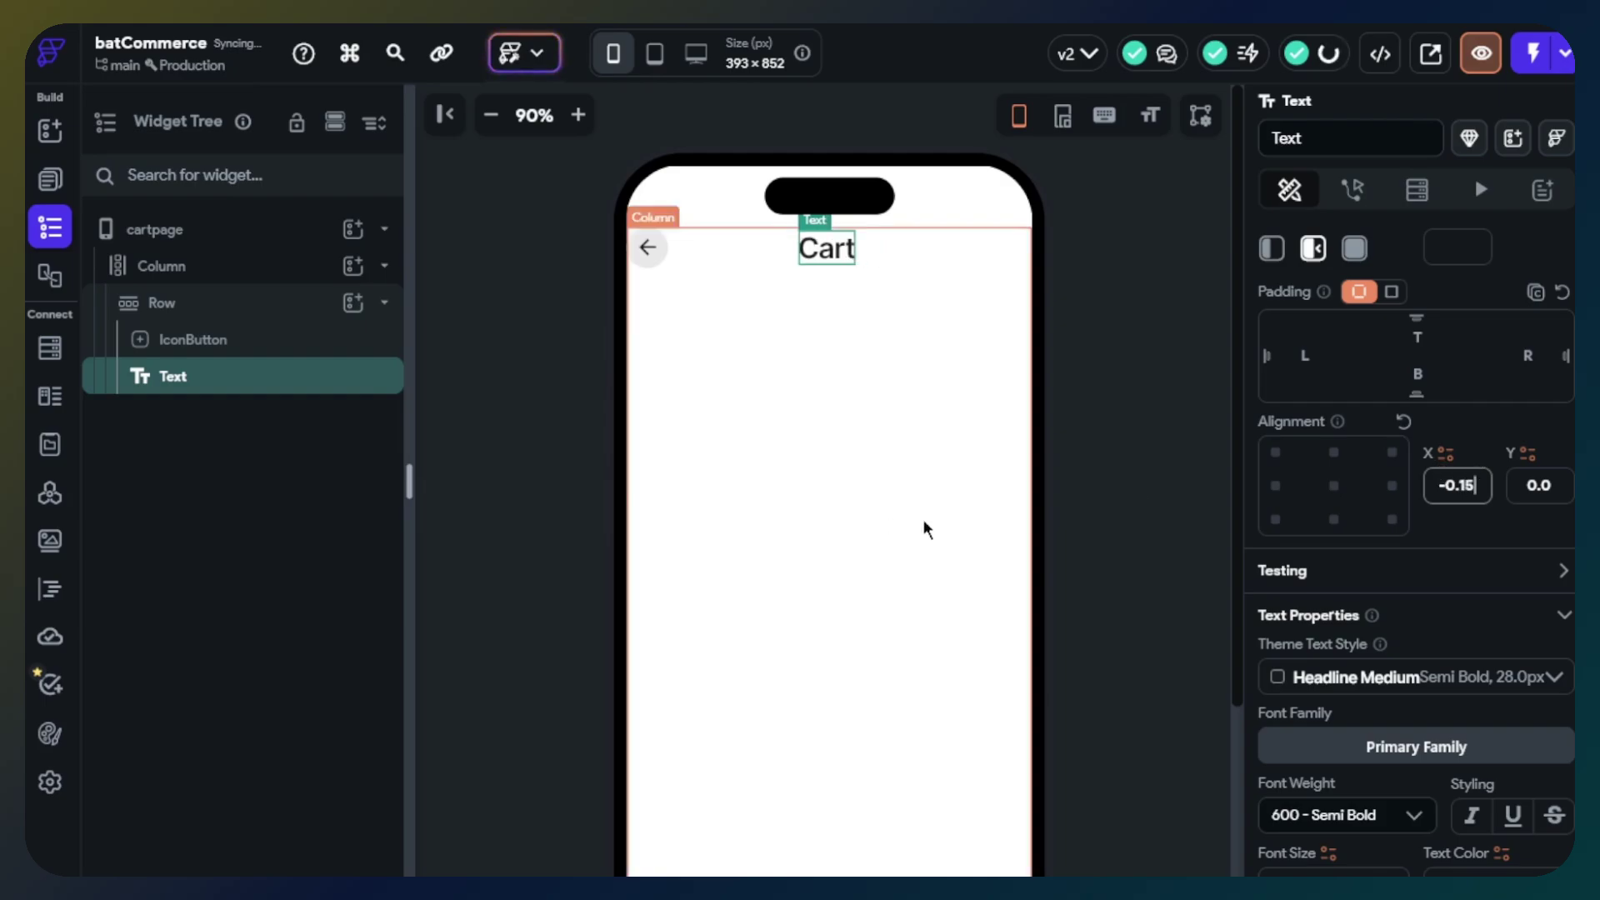
pyautogui.click(1172, 452)
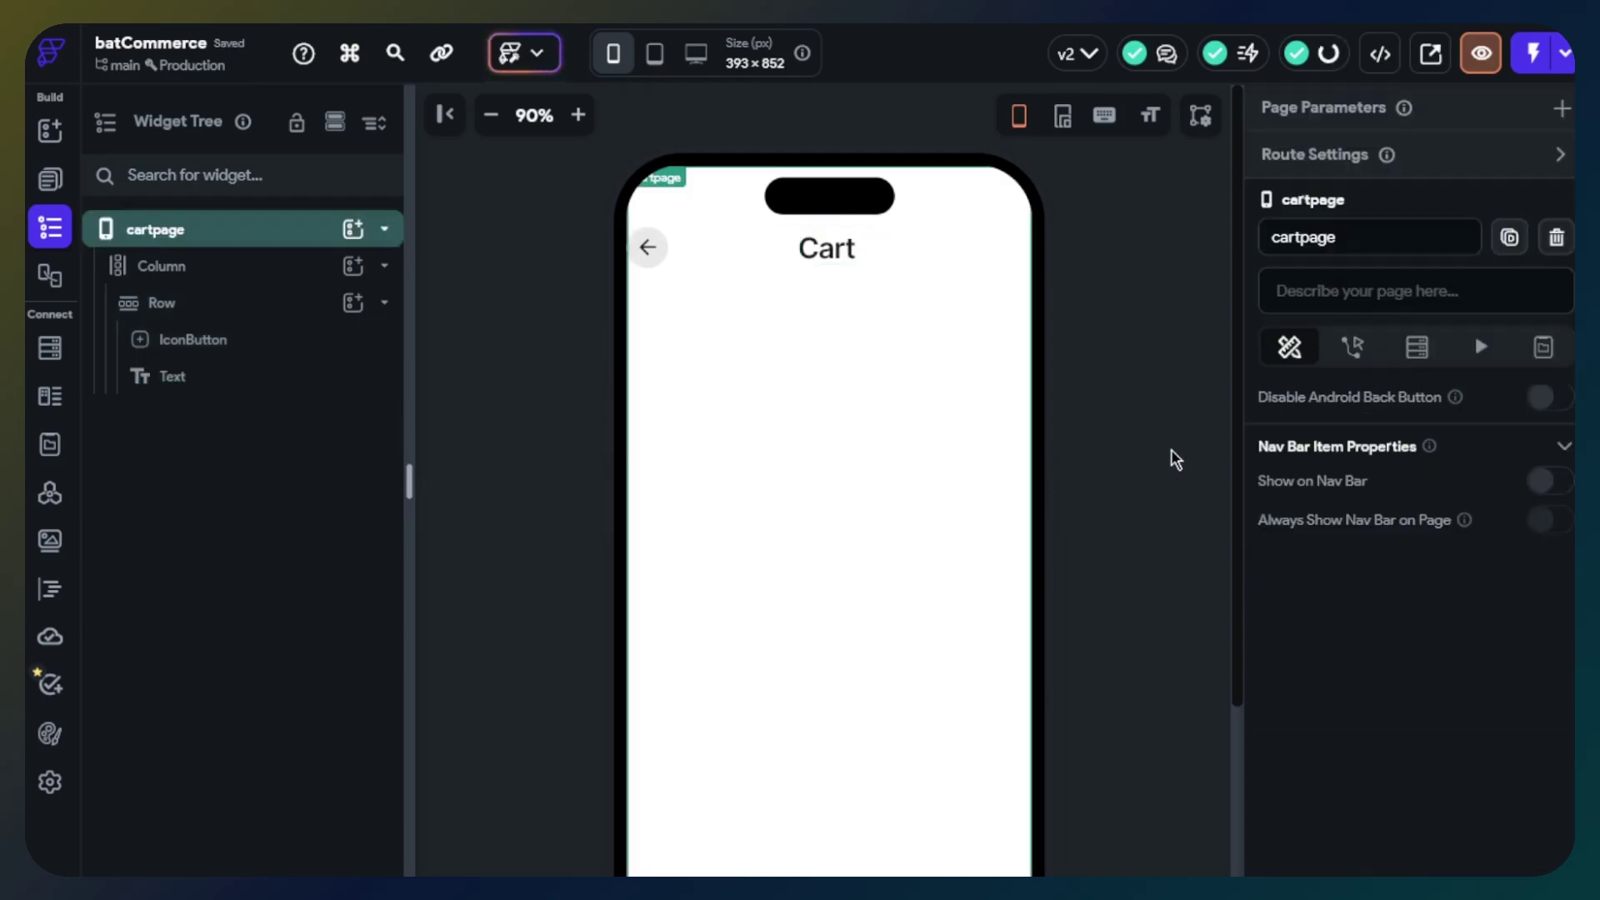
# Try a left padding of 10 on the header Row.
pyautogui.click(900, 265)
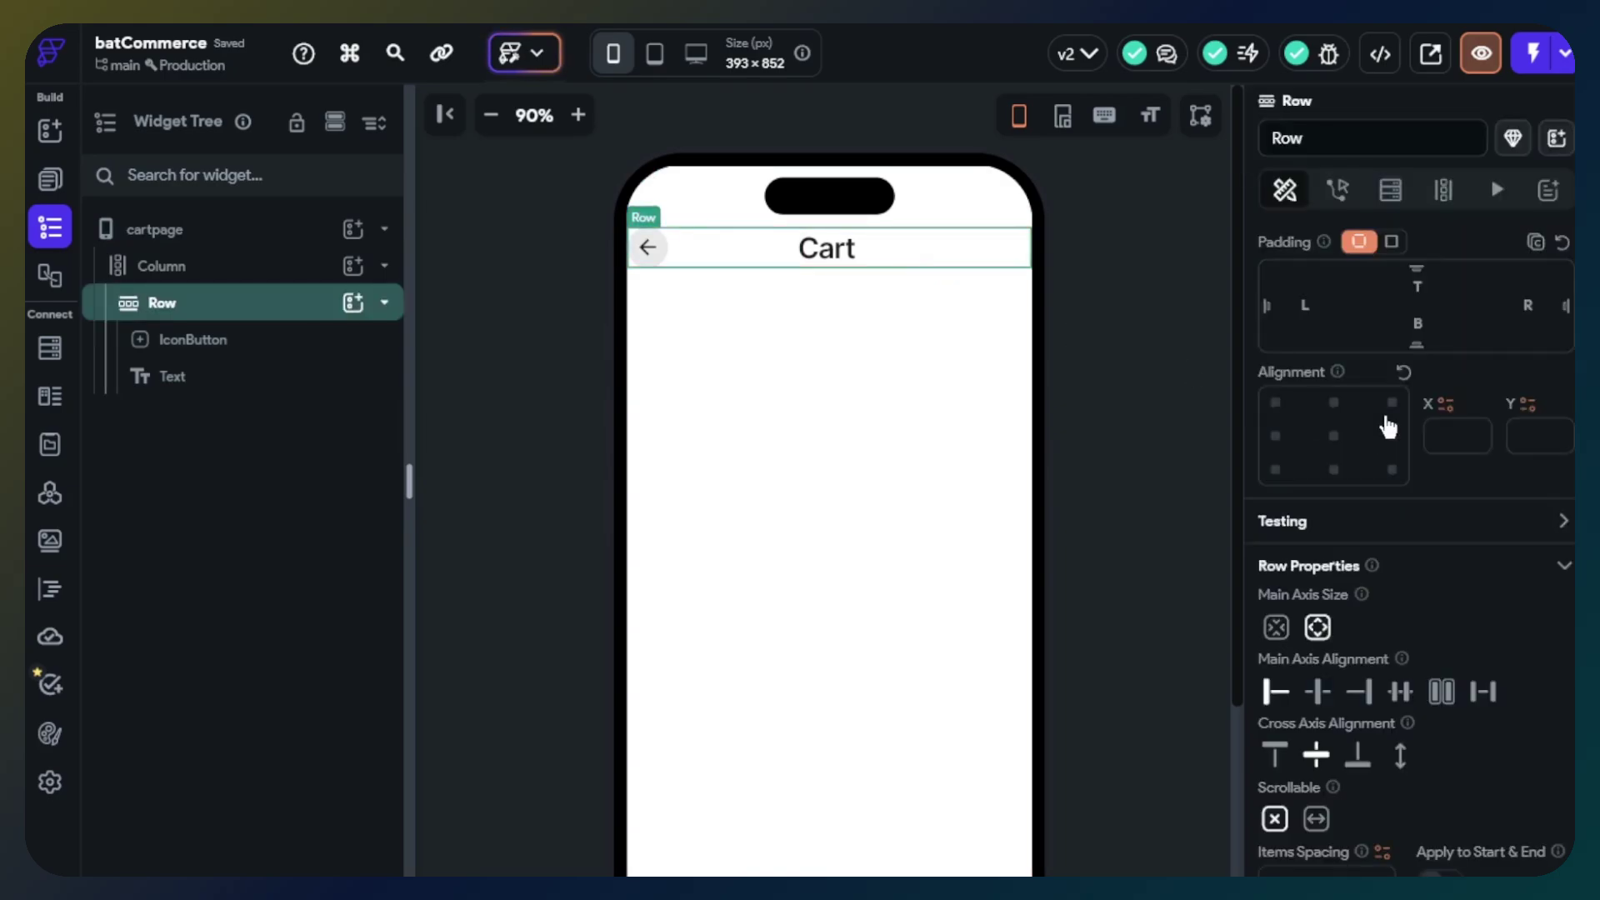
pyautogui.click(1314, 303)
pyautogui.write('10')
pyautogui.click(1529, 309)
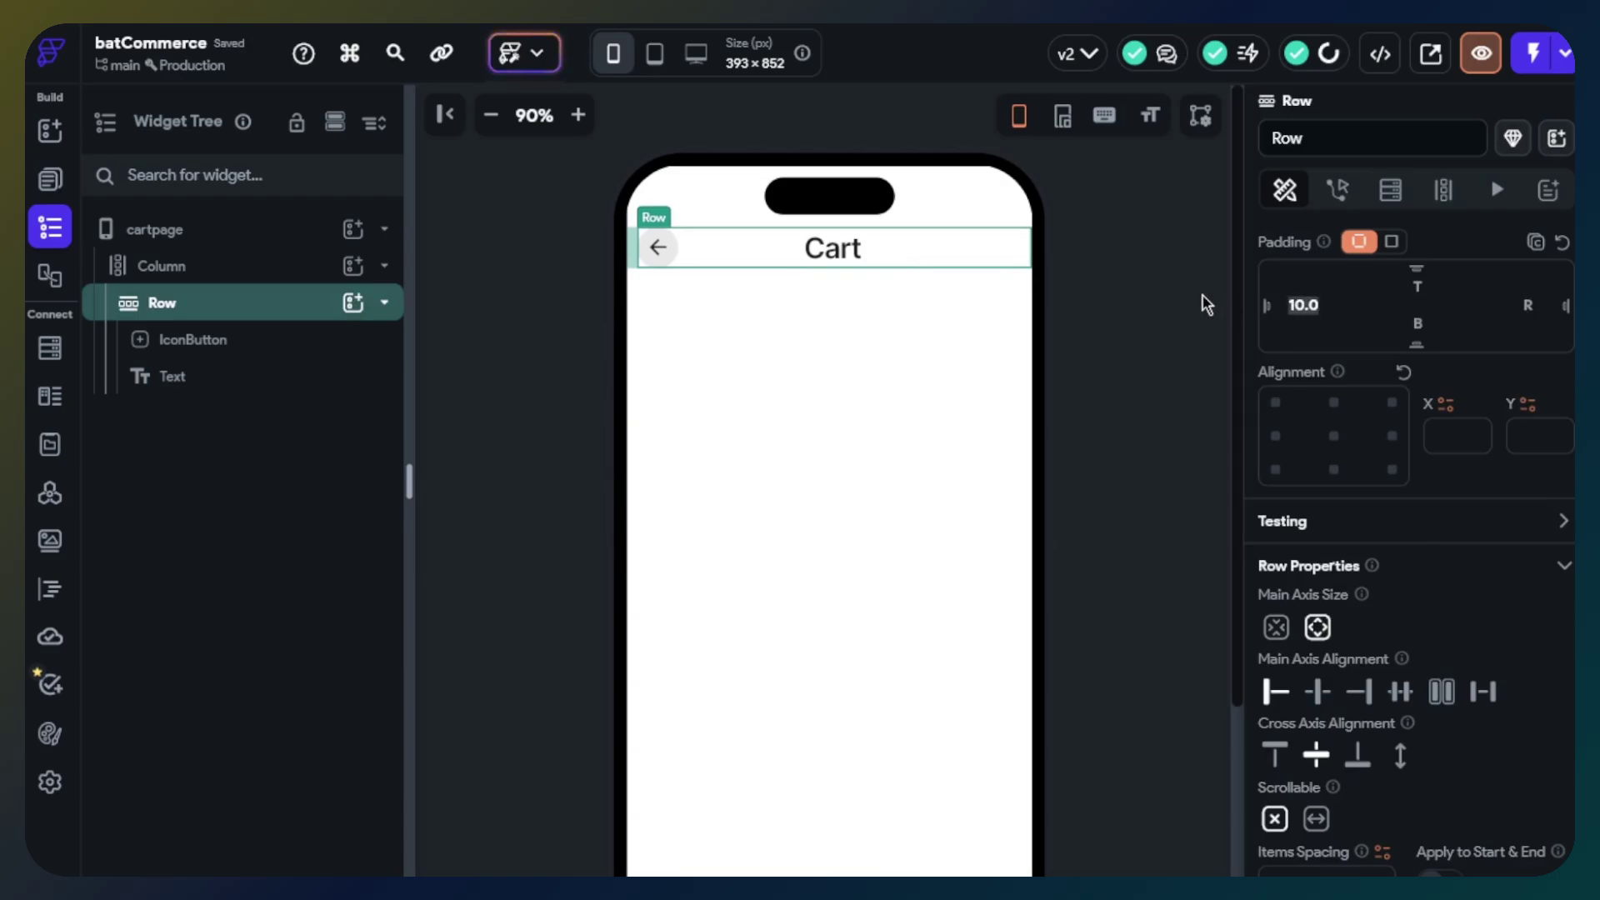
# Set the left and right padding of the page's main Column to 10.
pyautogui.click(297, 266)
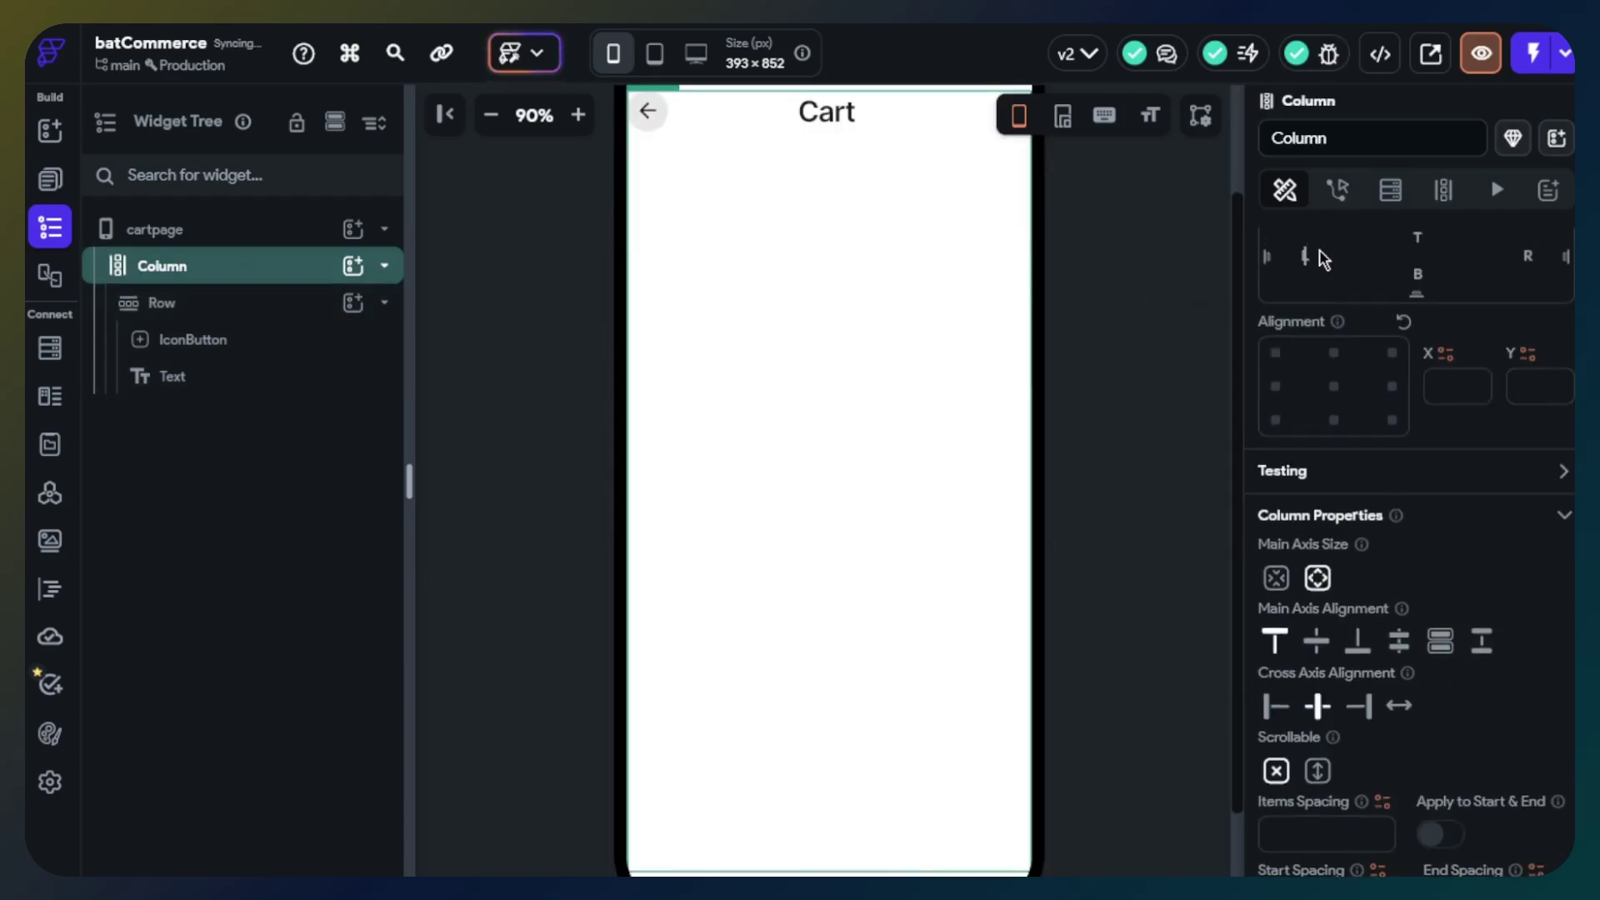
pyautogui.click(1323, 259)
pyautogui.write('10')
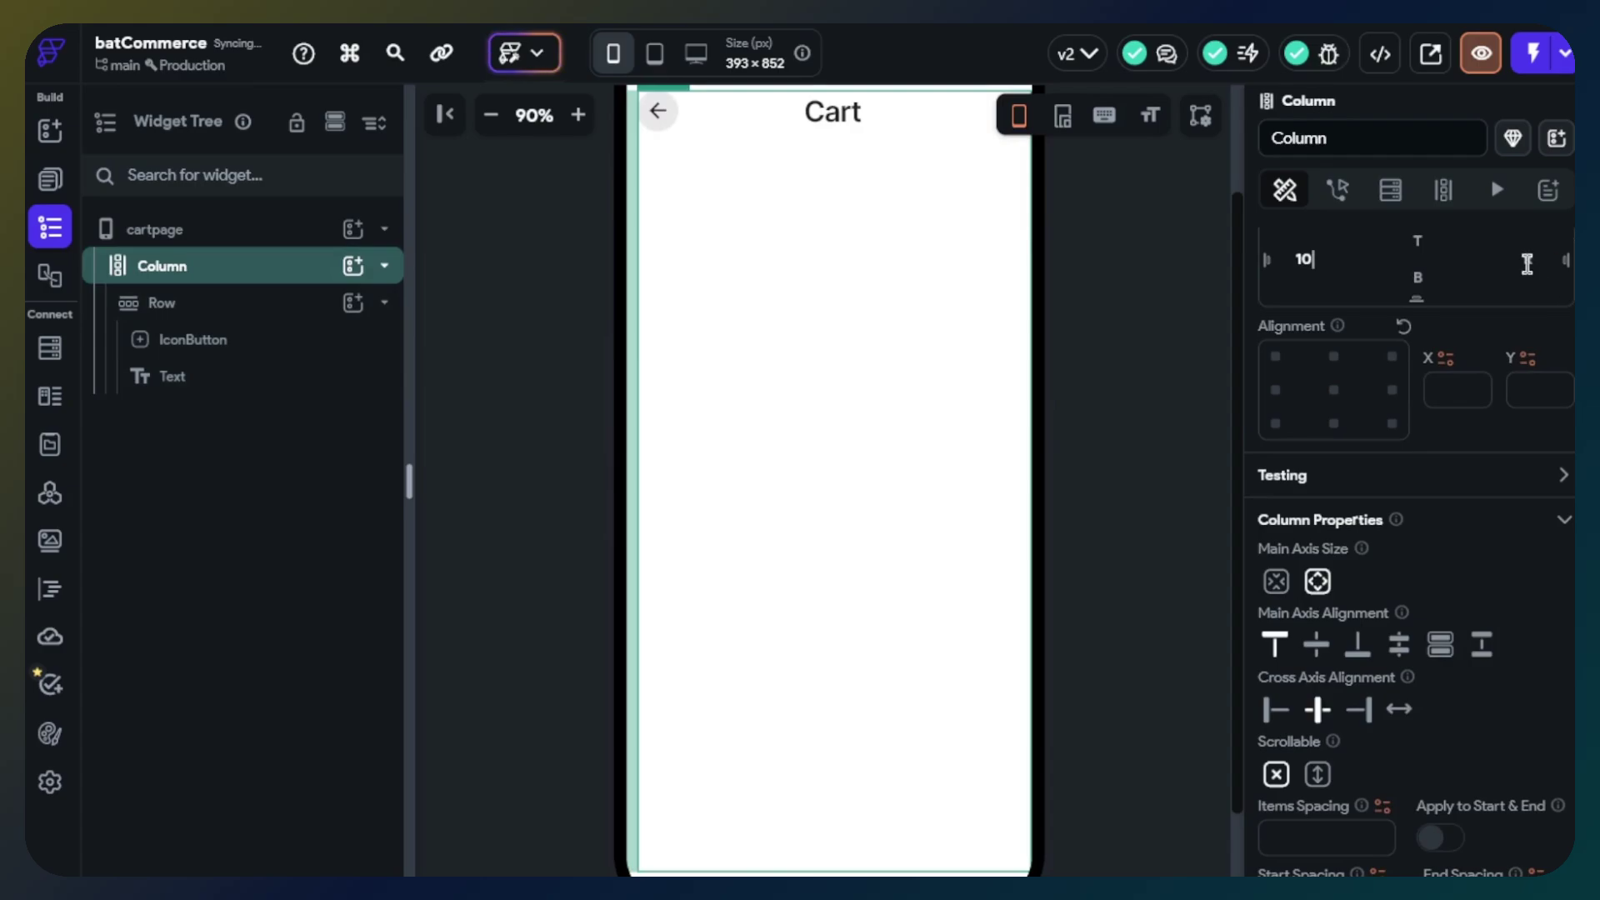
pyautogui.click(1527, 263)
pyautogui.write('10')
pyautogui.click(1107, 286)
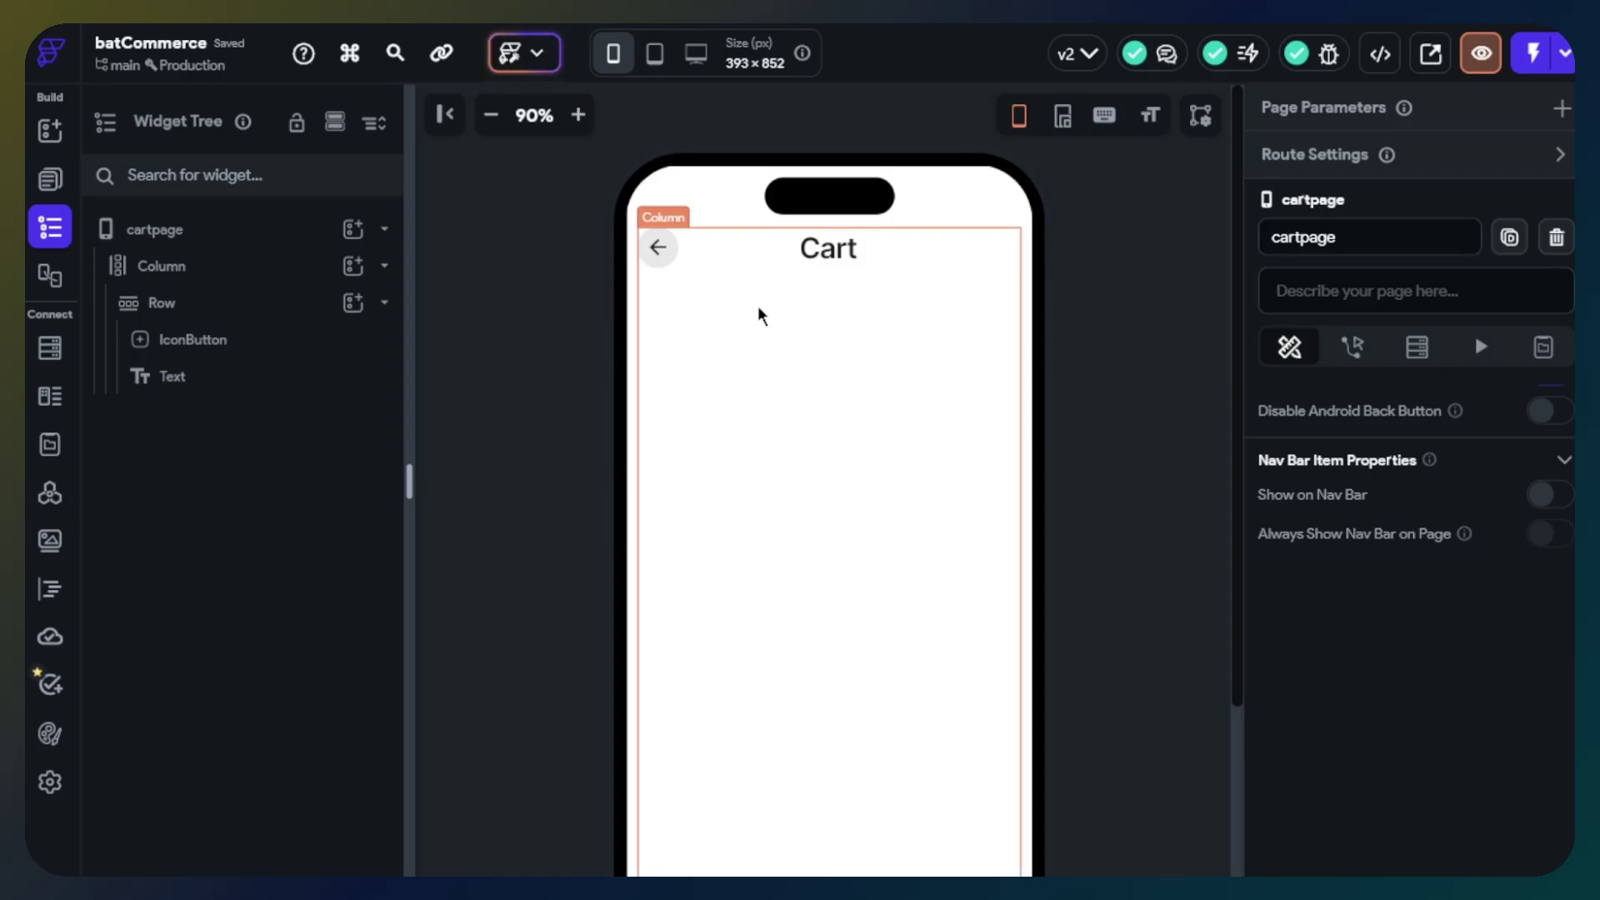
# Collapse the header Row in the widget tree and add a ListView to the main Column.
pyautogui.click(387, 305)
pyautogui.click(385, 303)
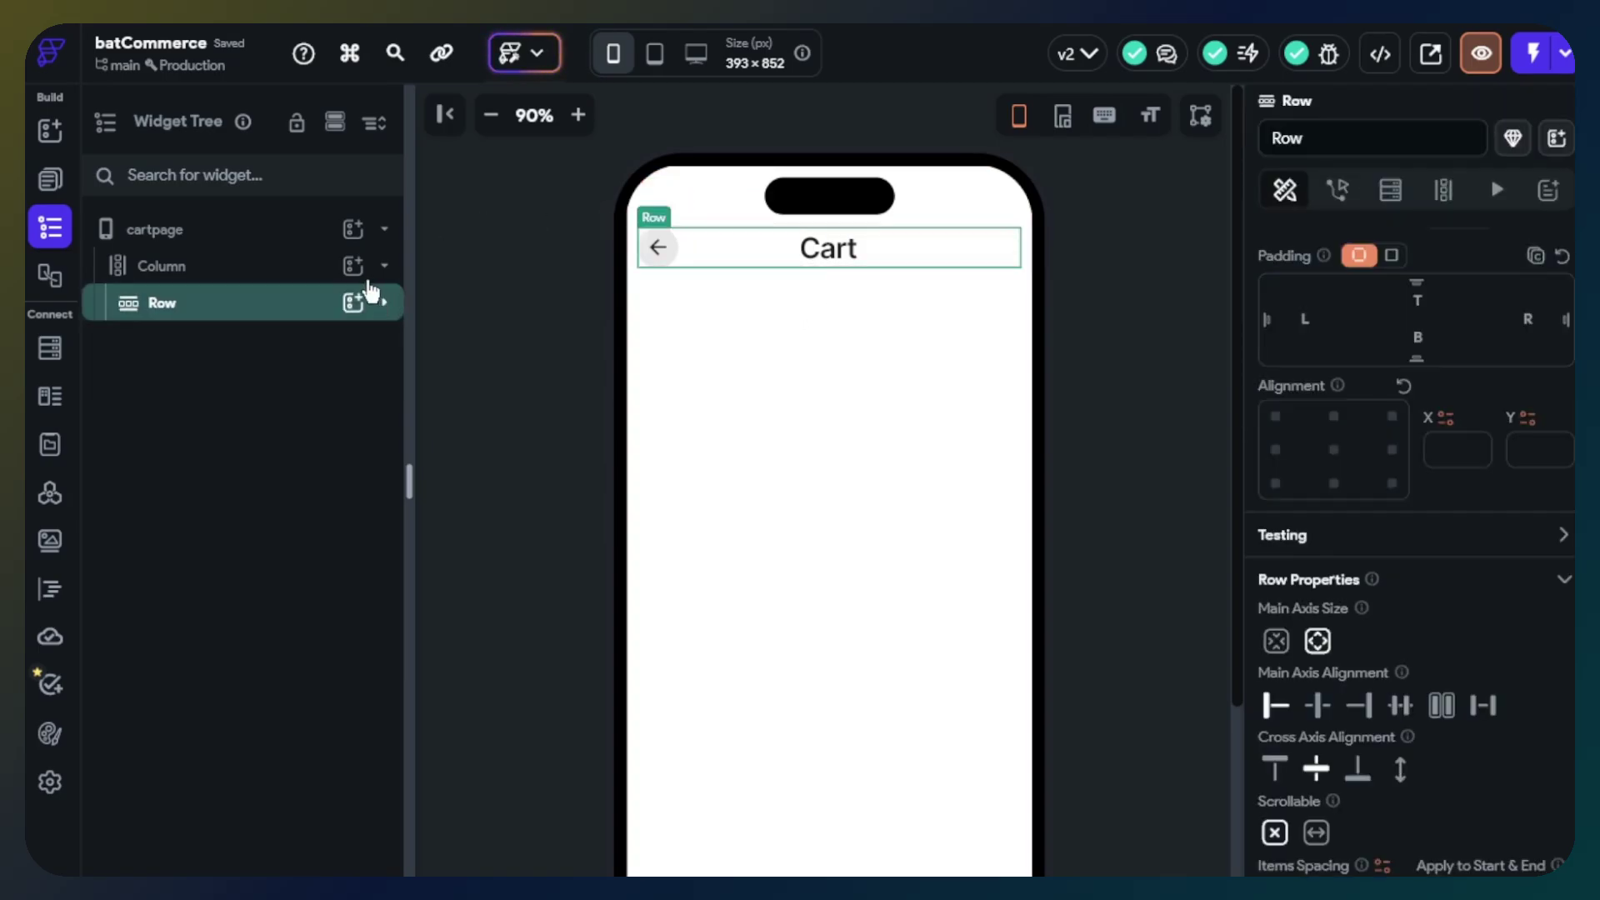
pyautogui.click(354, 271)
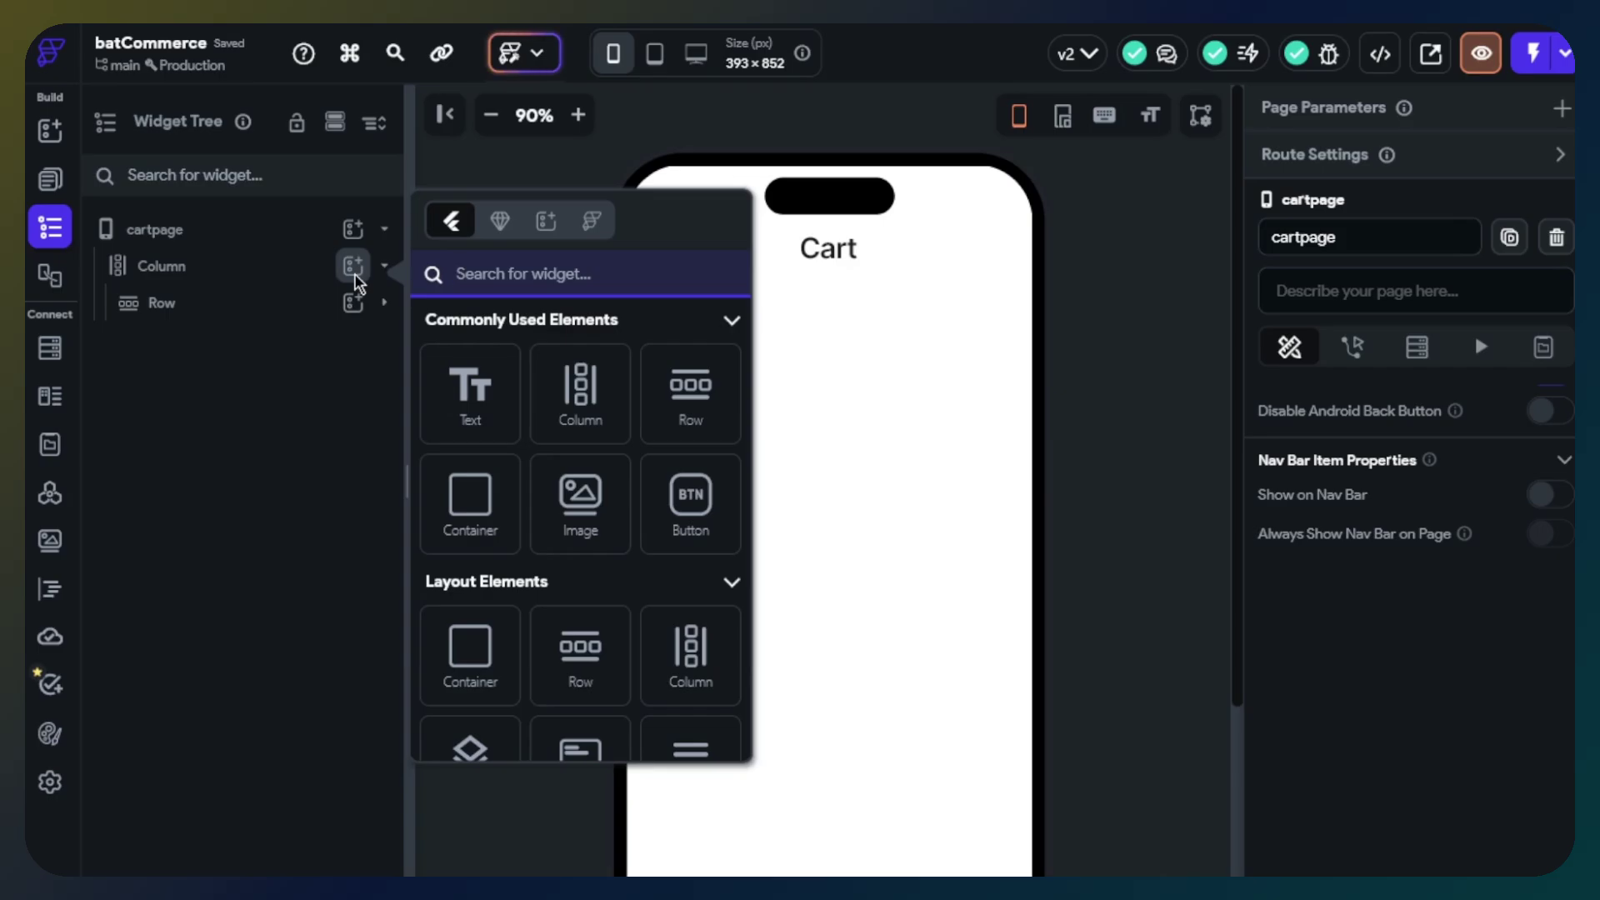
pyautogui.scroll(-2, 688, 653)
pyautogui.click(689, 652)
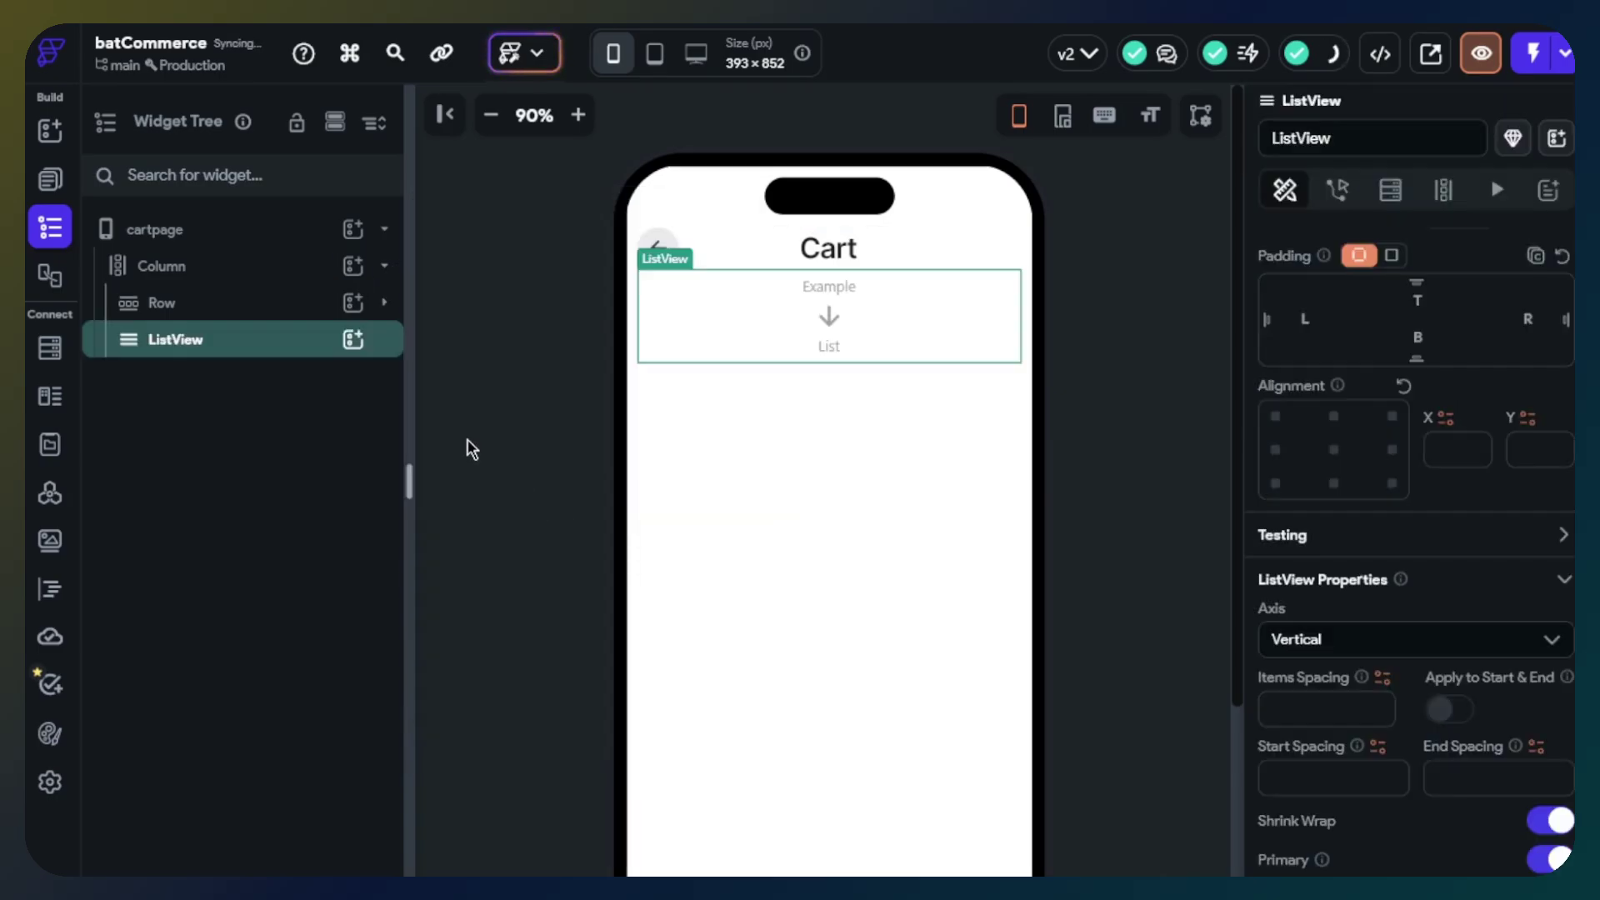
# Add a Row inside the ListView and a Container inside that Row.
pyautogui.click(354, 339)
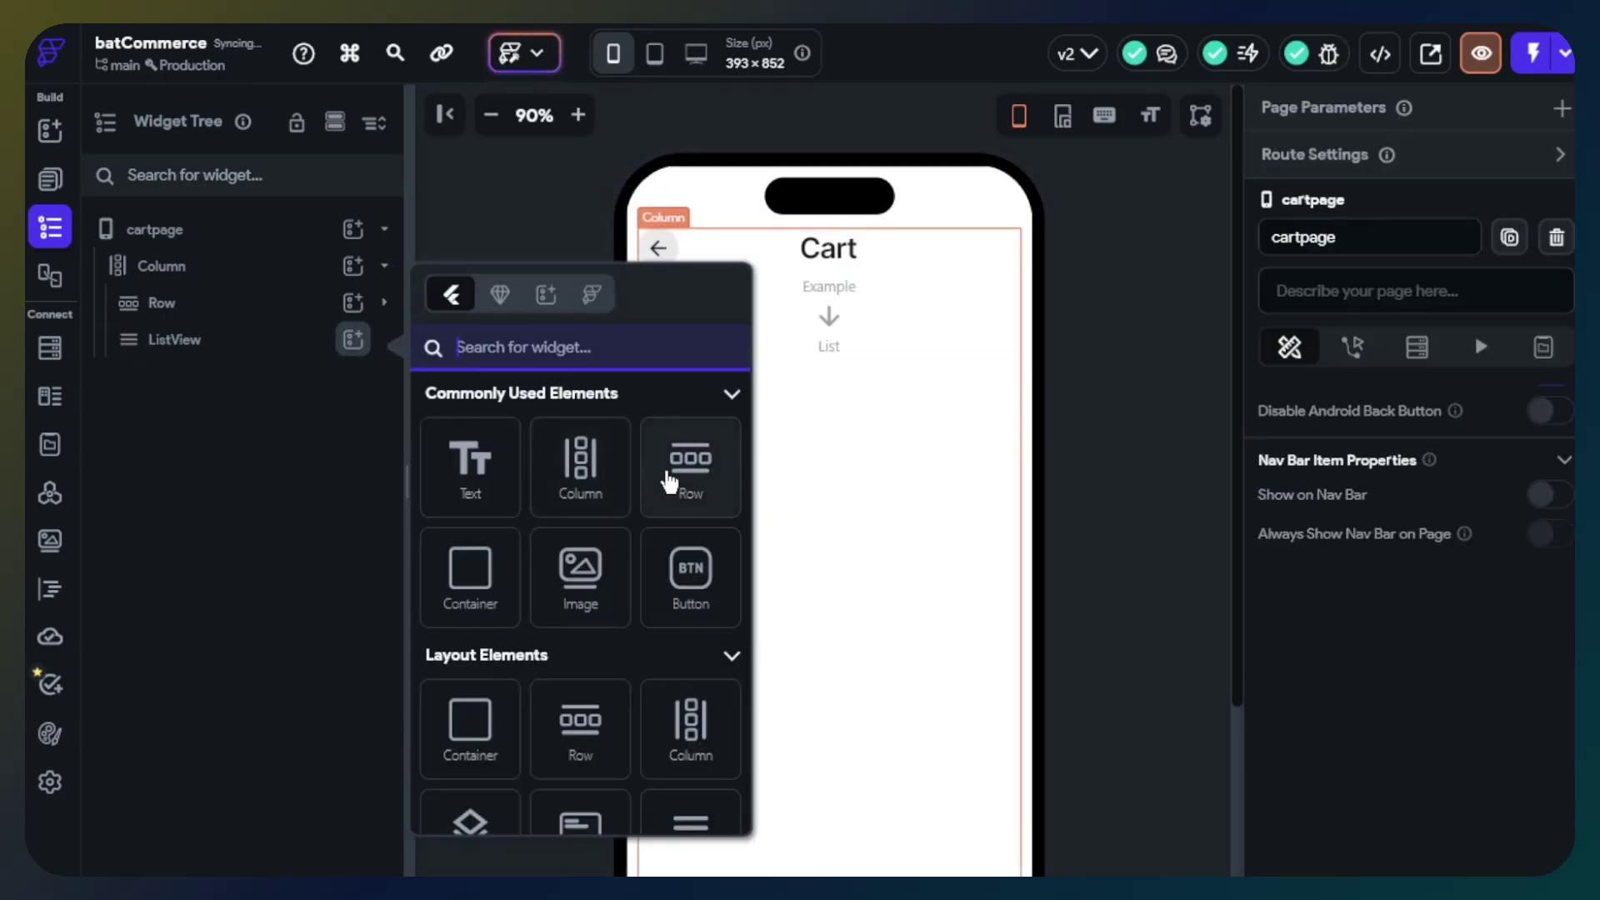
pyautogui.click(669, 482)
pyautogui.click(353, 376)
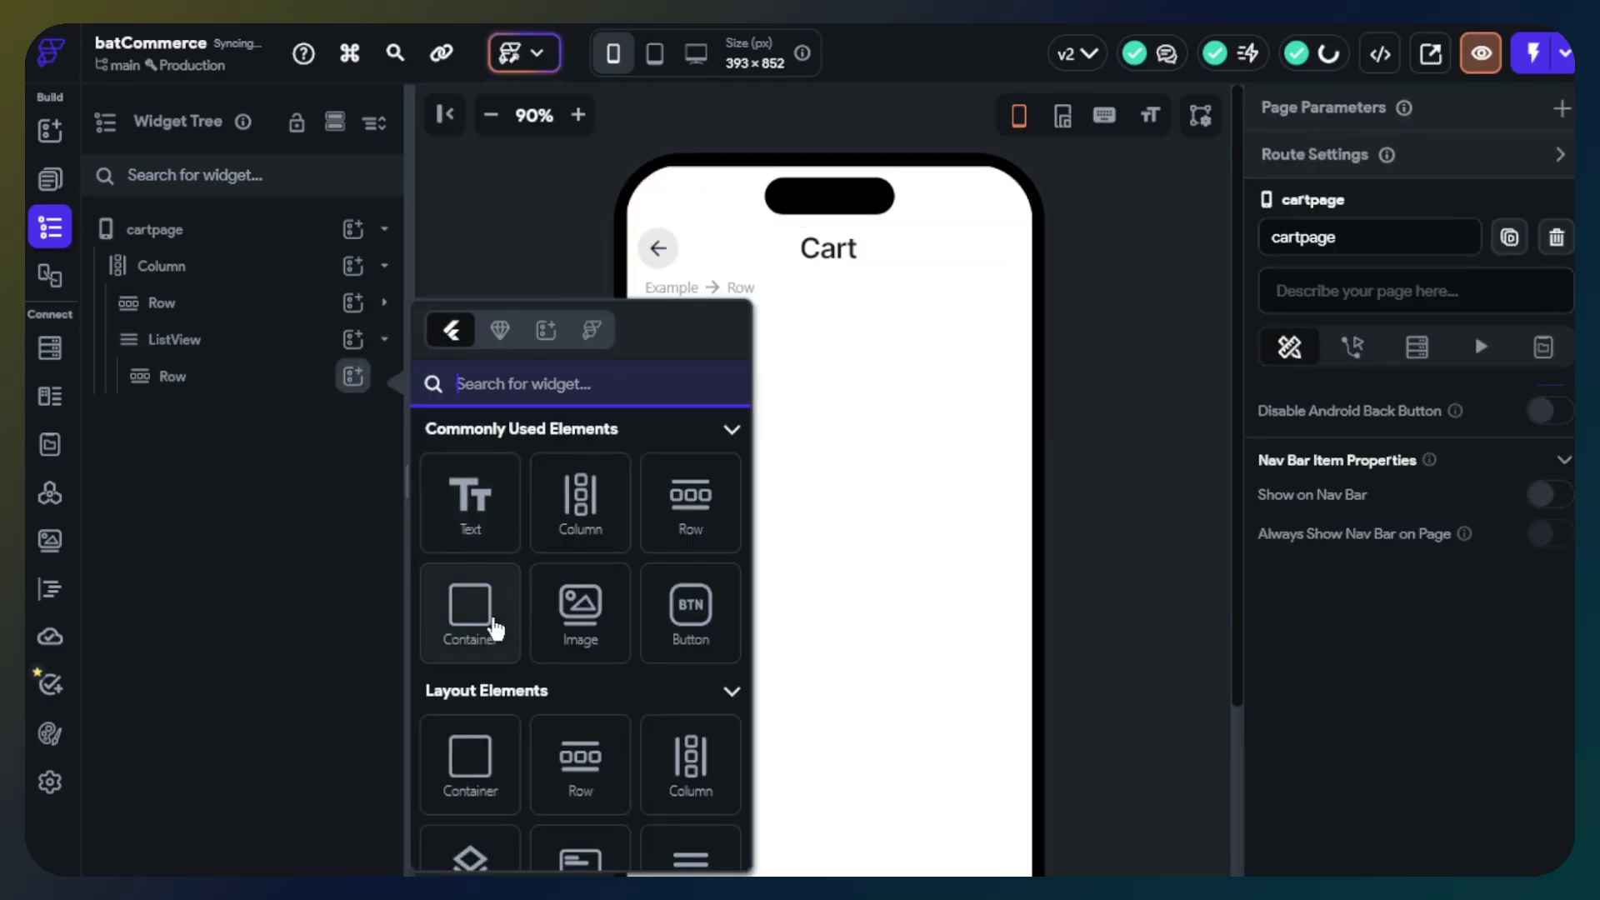
pyautogui.click(495, 627)
# Give all corners of the Container a uniform border radius of 12.
pyautogui.scroll(-3, 1383, 633)
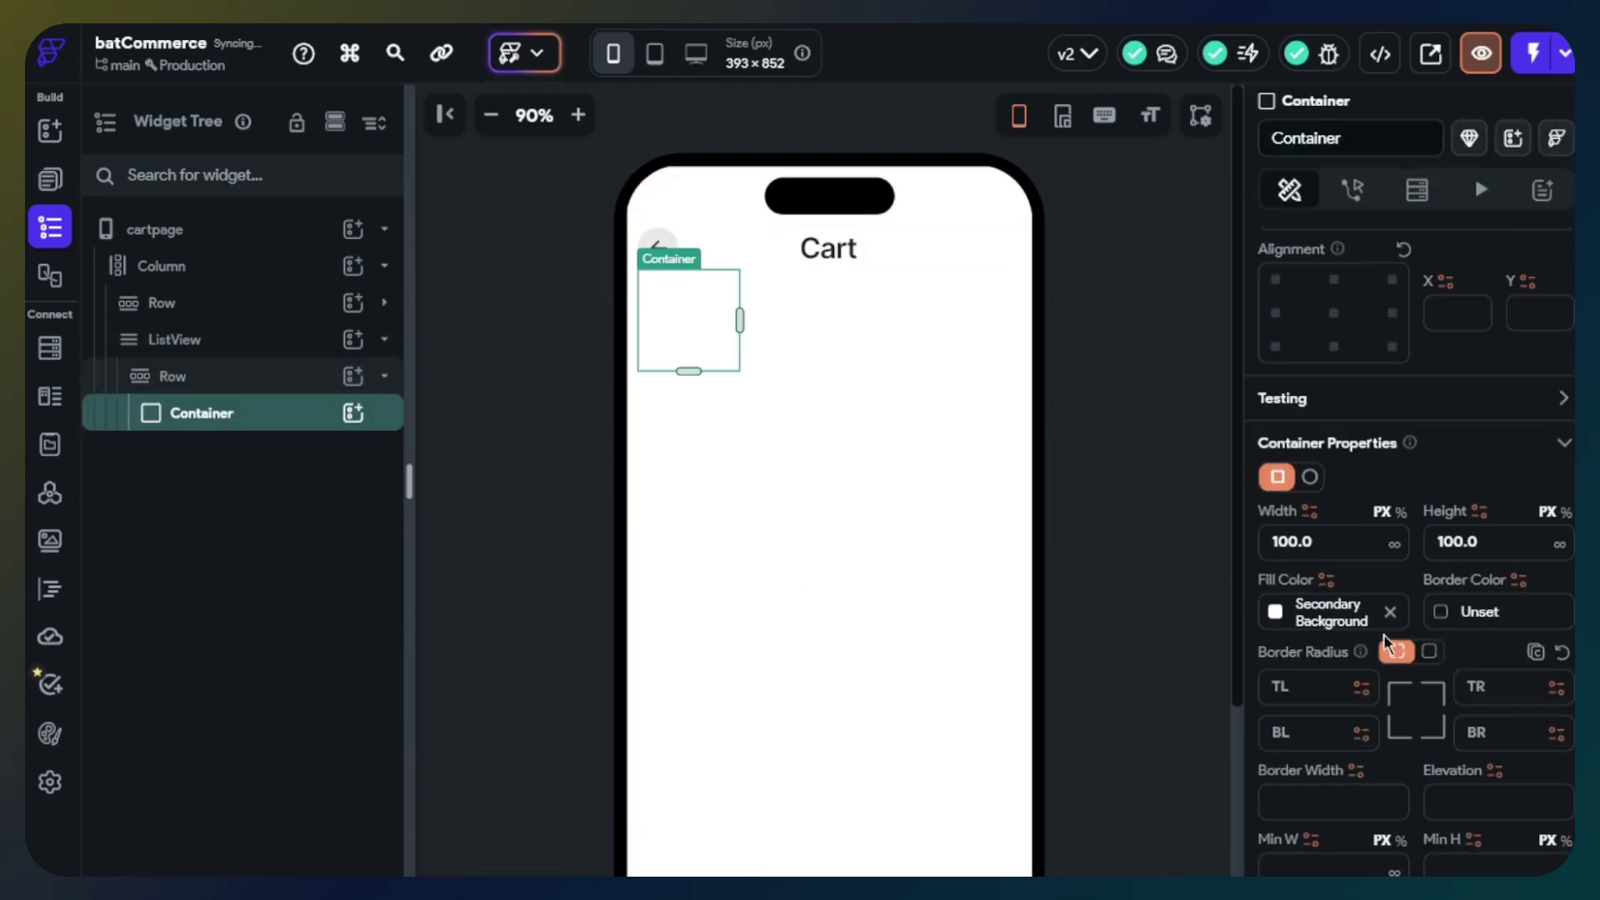
pyautogui.click(1430, 655)
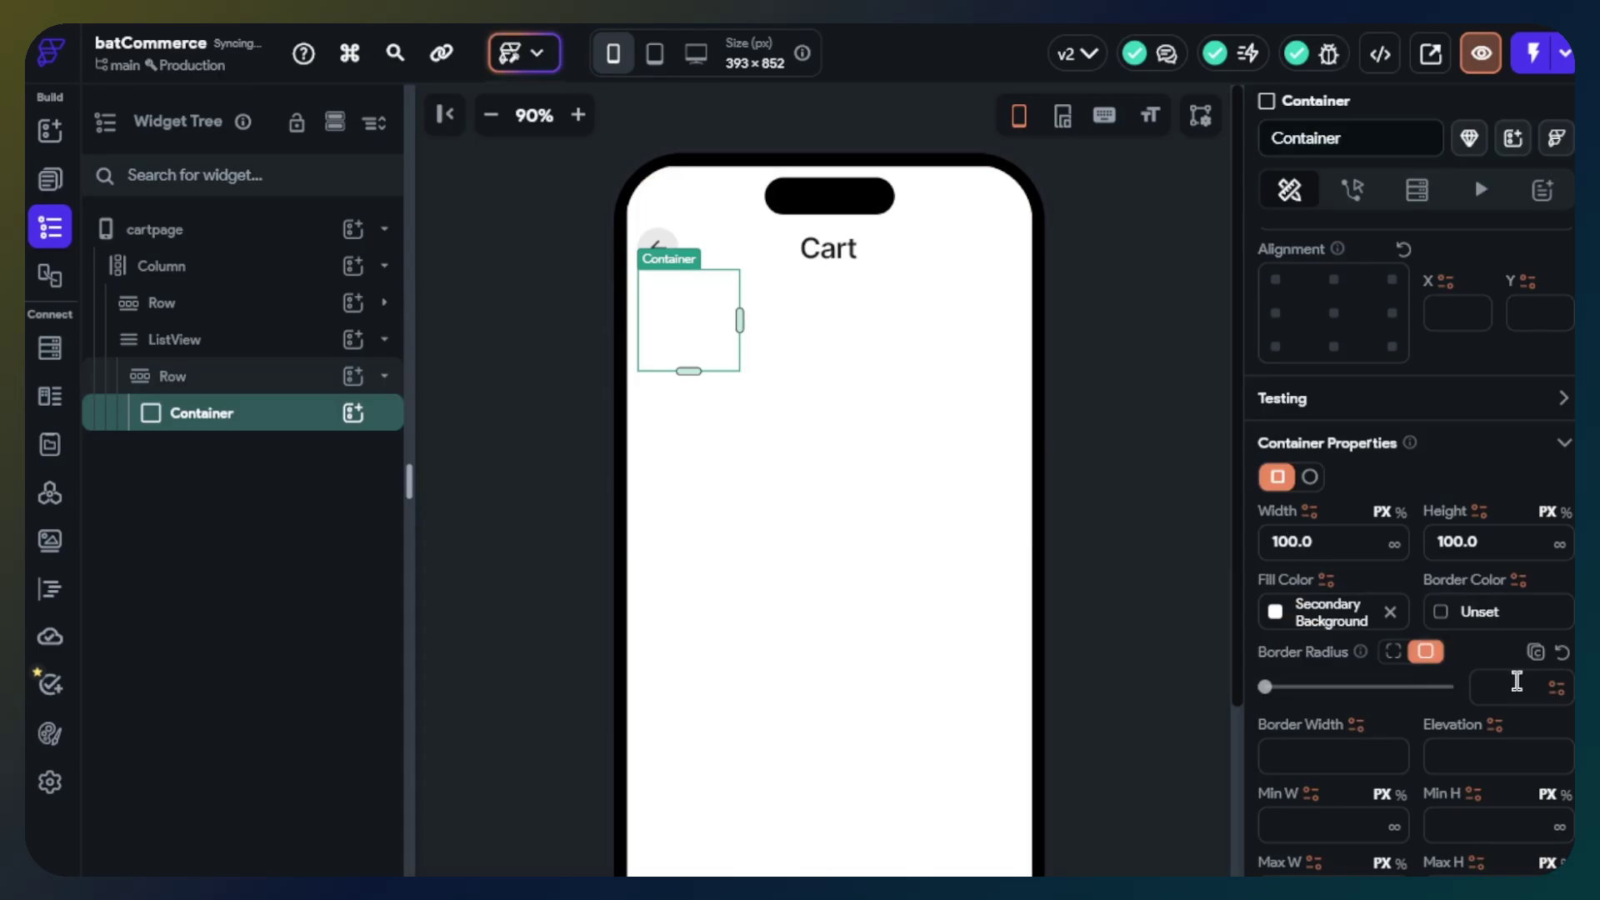
pyautogui.click(1516, 681)
pyautogui.write('12')
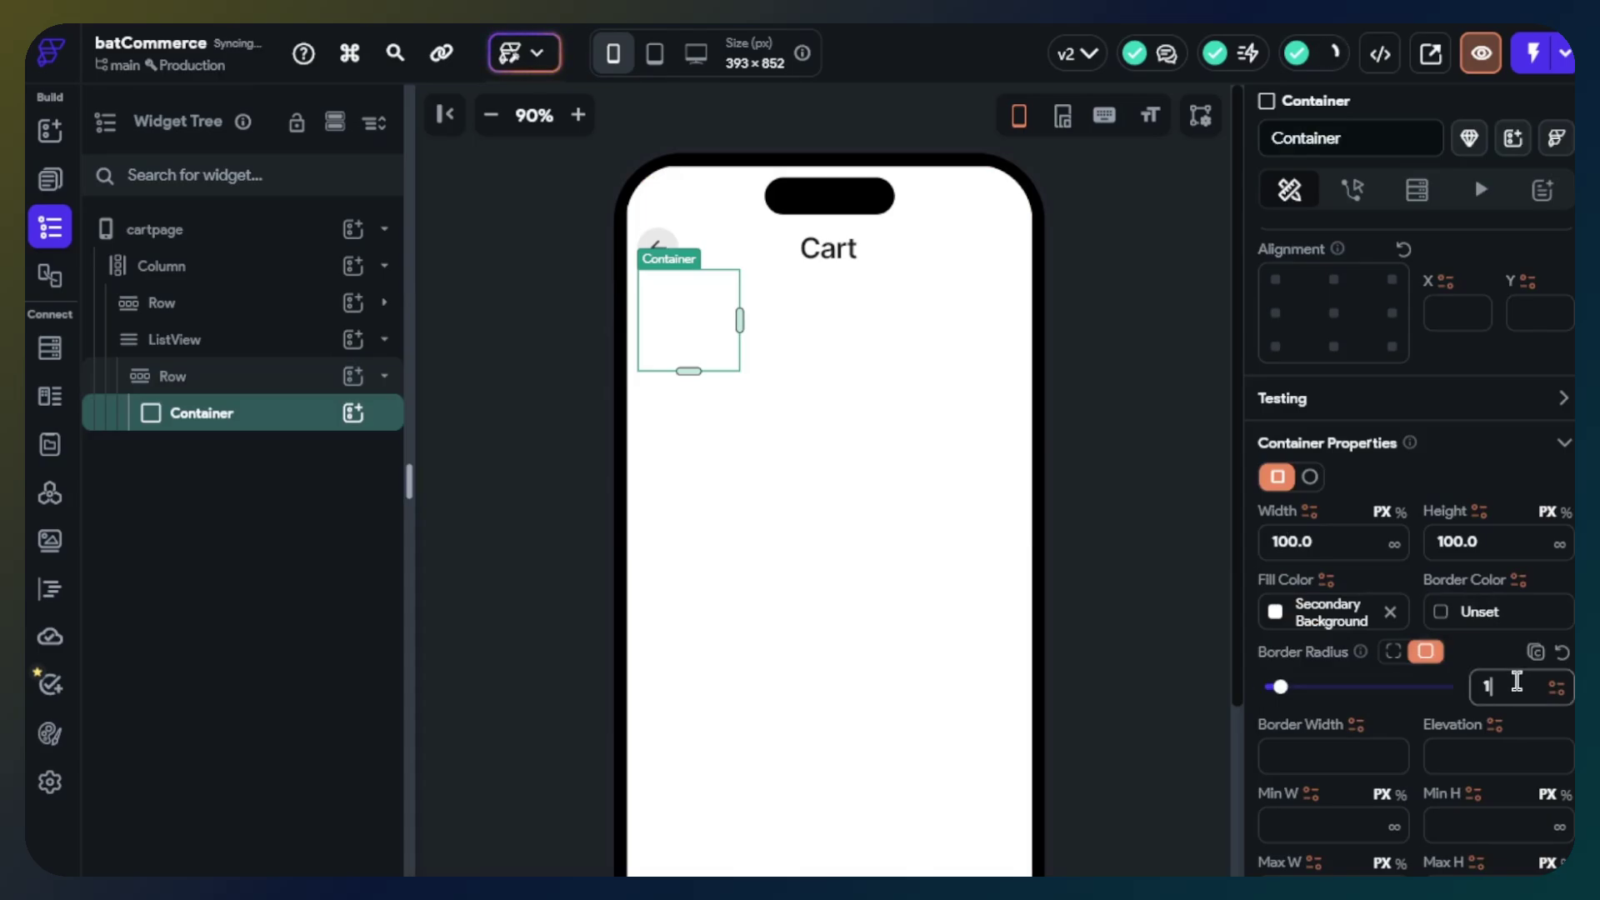
pyautogui.press('Return')
# Search Unsplash for "product" and use the white watch photo as the Container's network background image.
pyautogui.scroll(-5, 1516, 681)
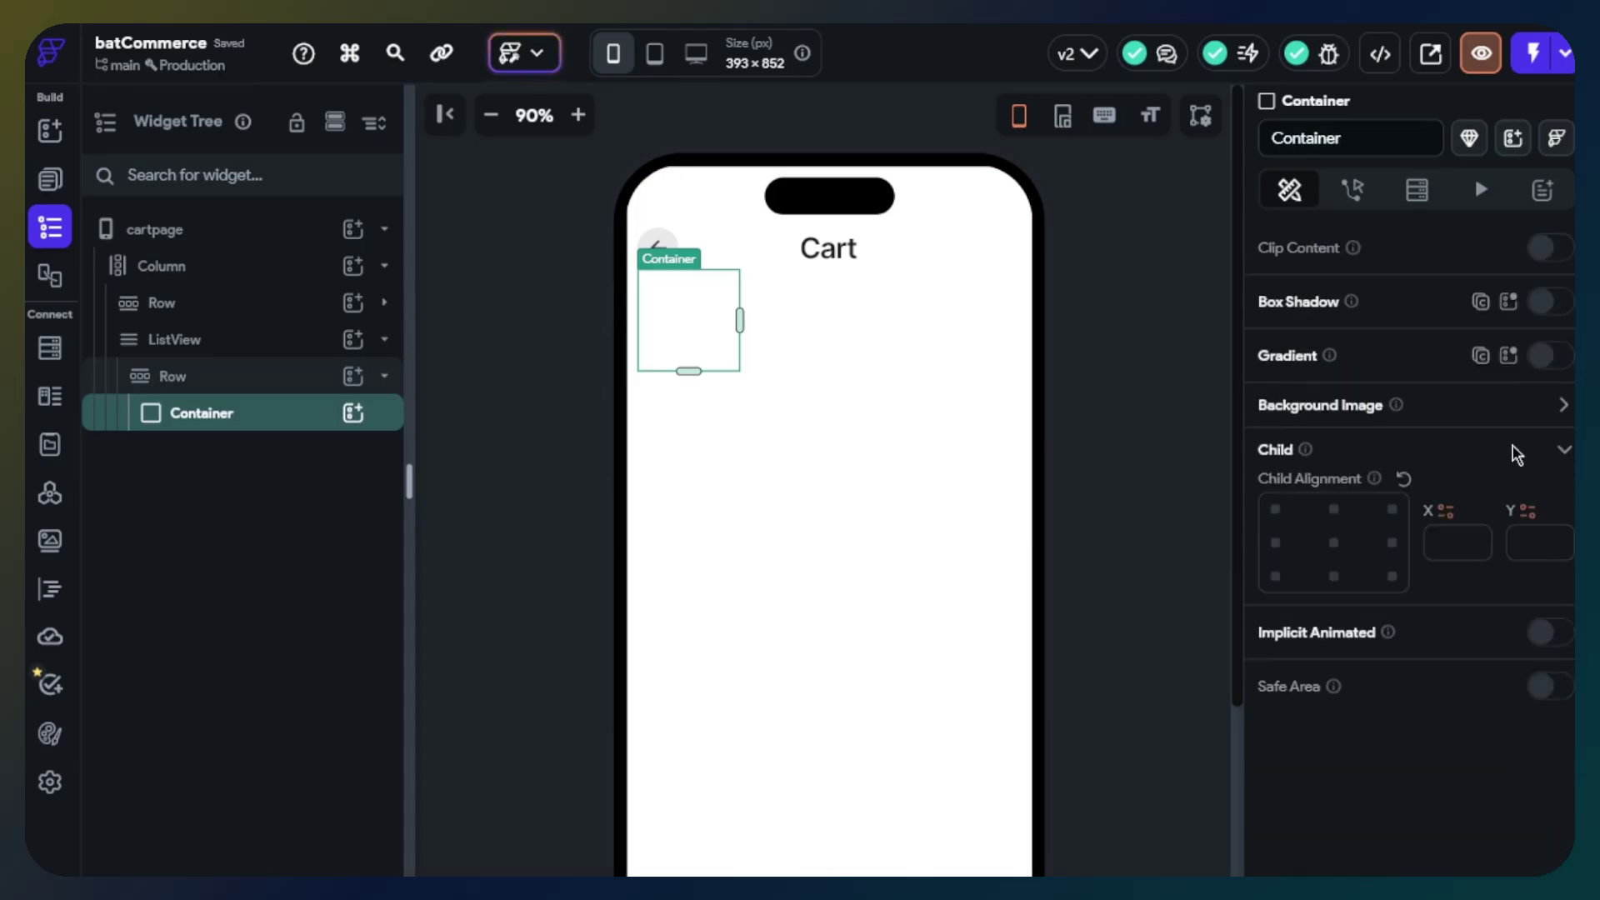
pyautogui.click(1563, 405)
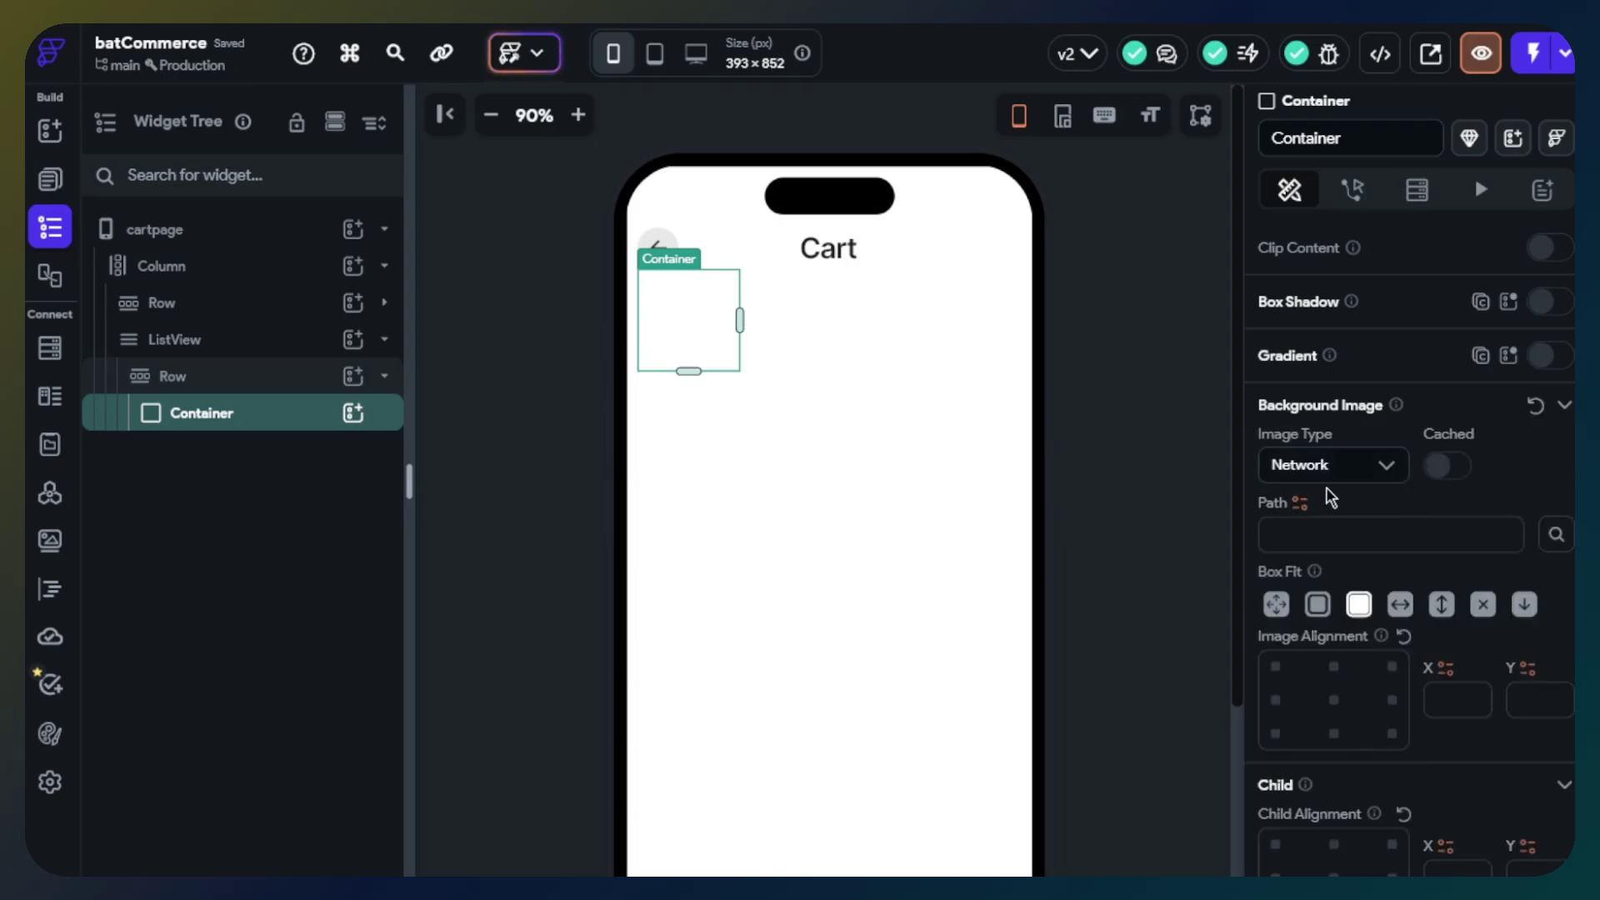
pyautogui.click(1556, 534)
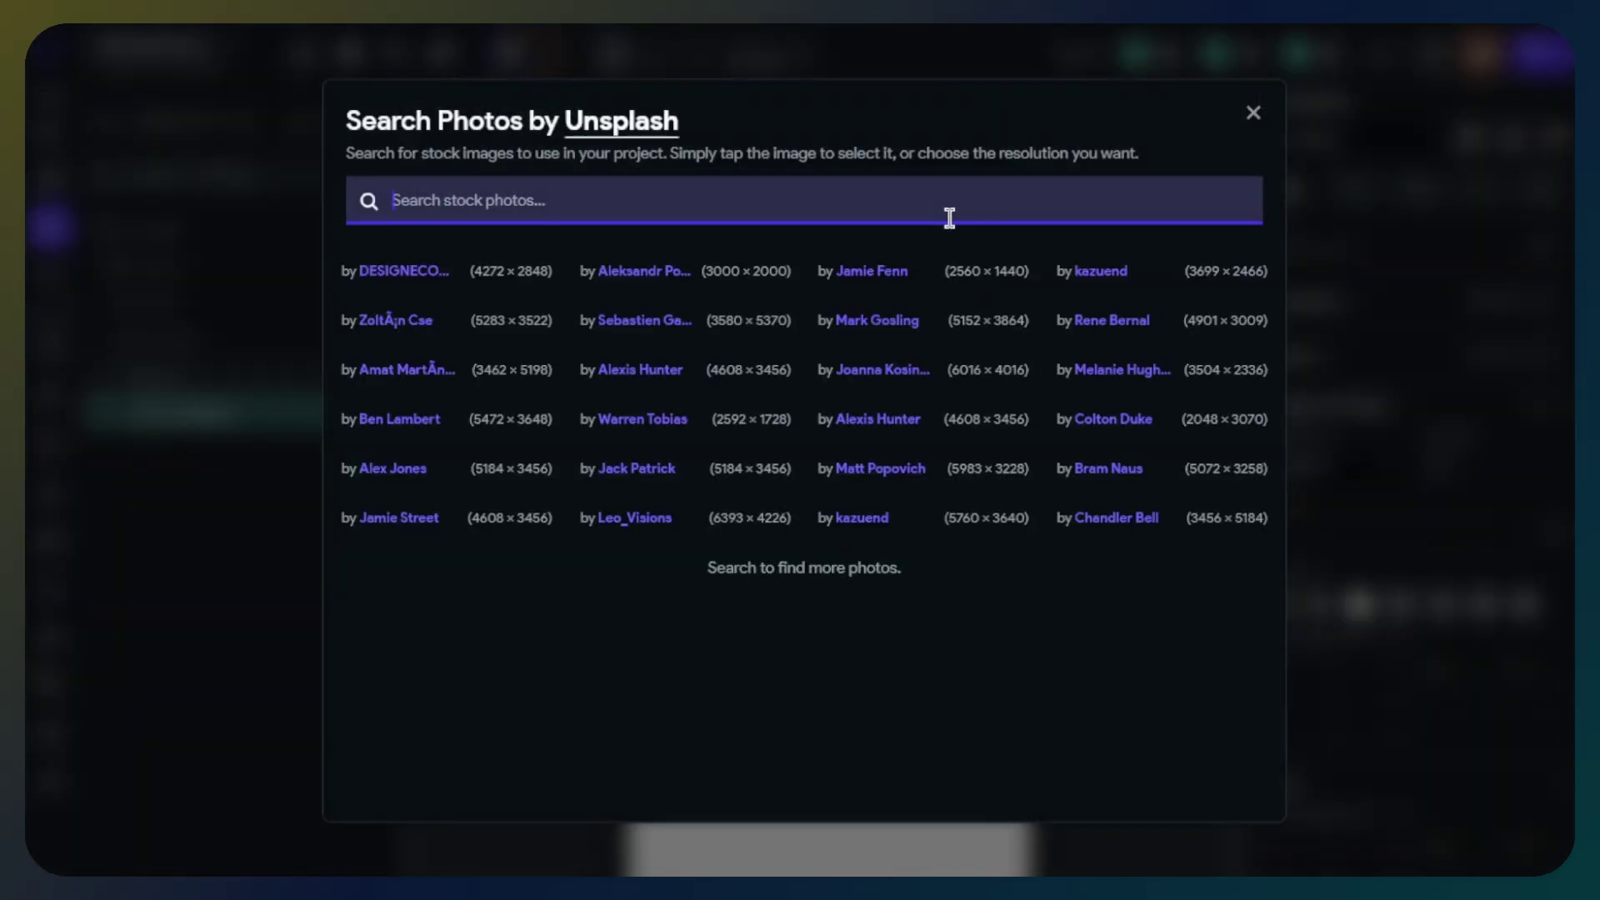
pyautogui.write('product')
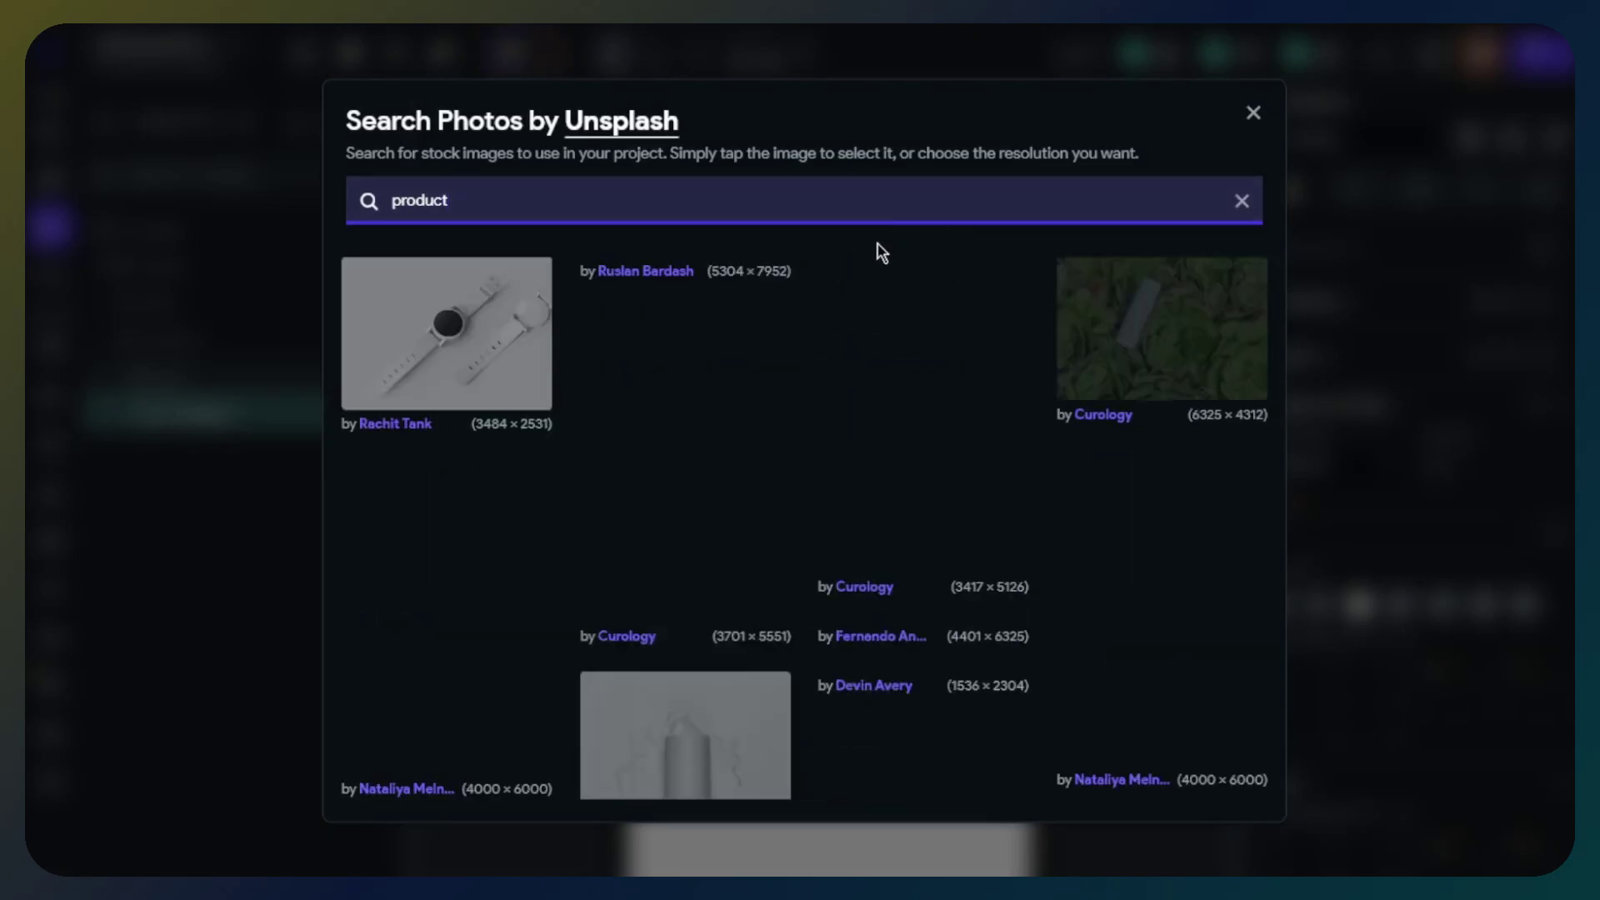
pyautogui.moveTo(460, 354)
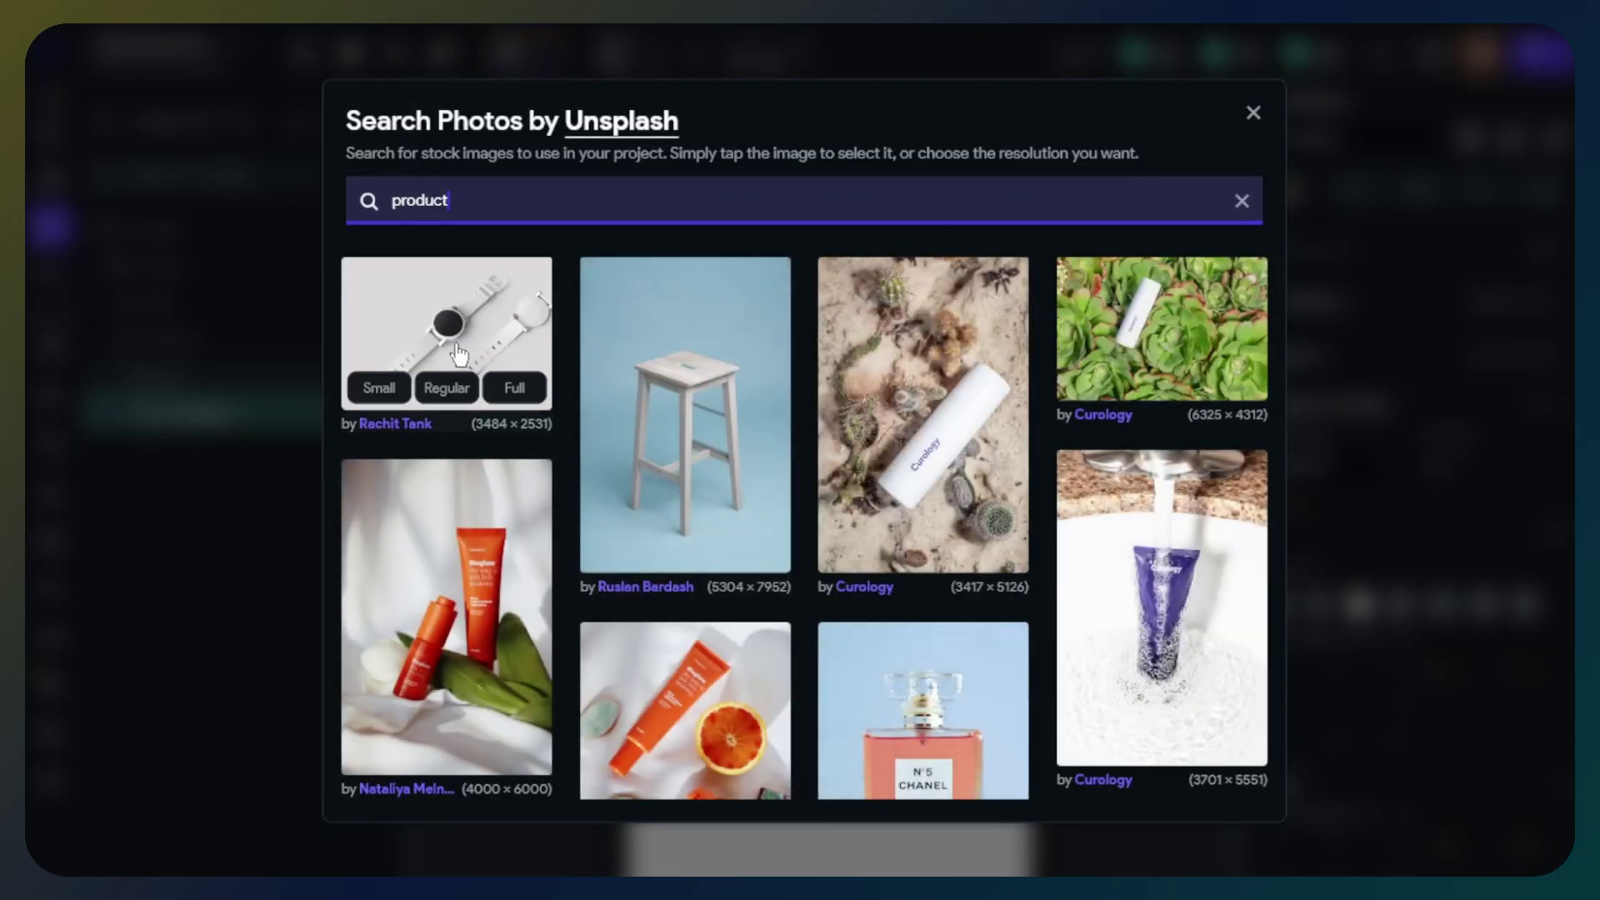
pyautogui.click(460, 354)
pyautogui.click(1137, 451)
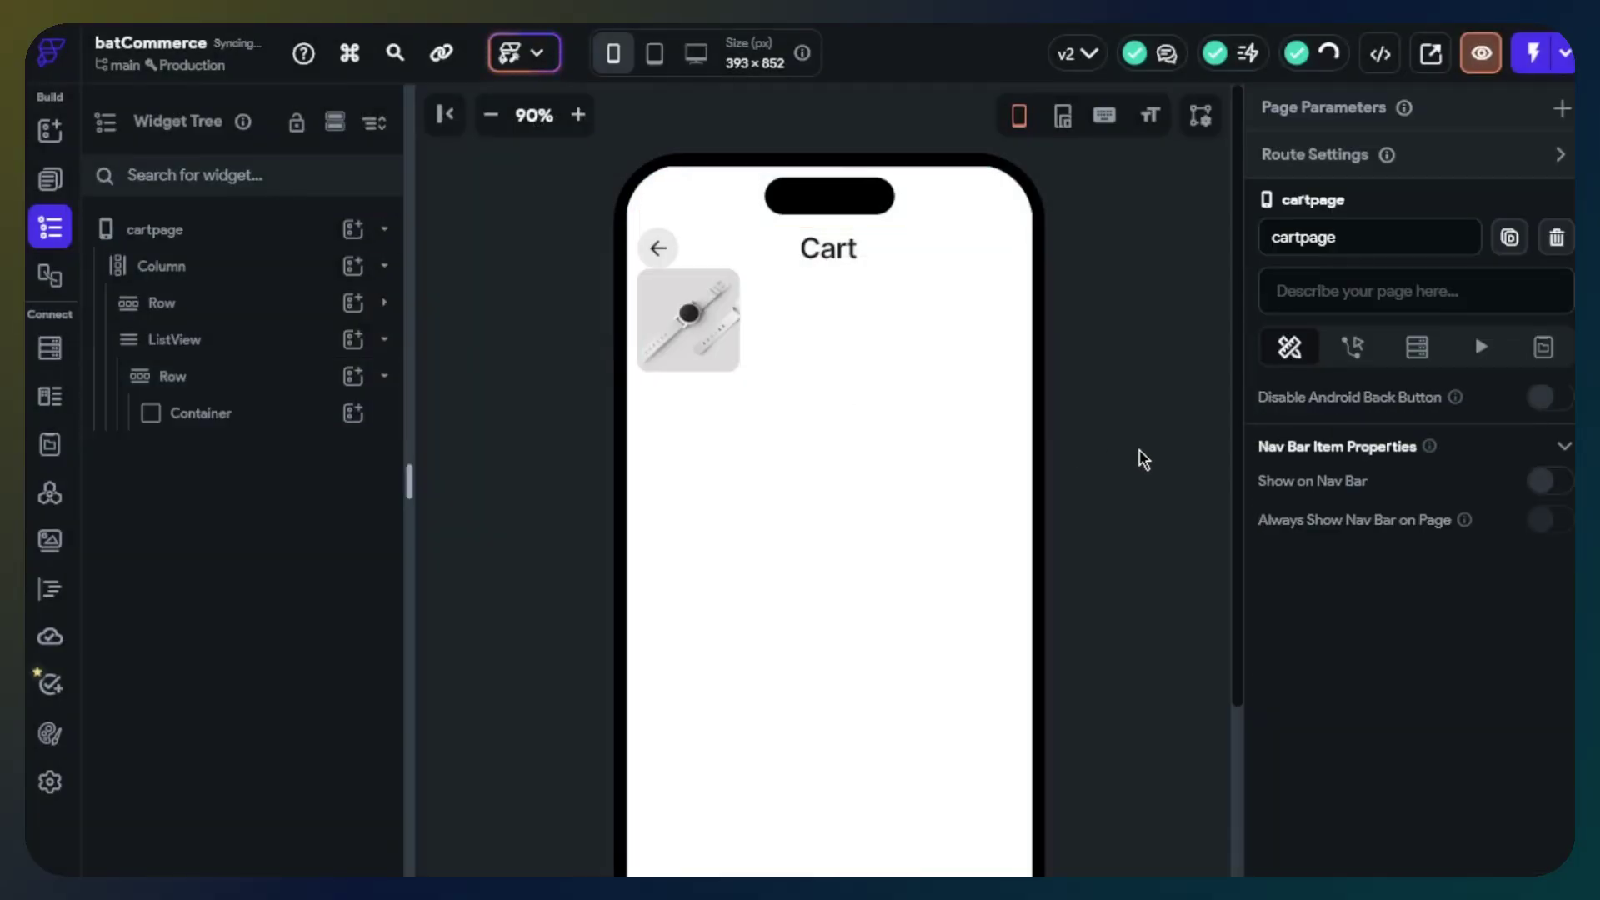
# Add a Column beside the image Container in the ListView's Row and place a Text widget in it.
pyautogui.click(793, 345)
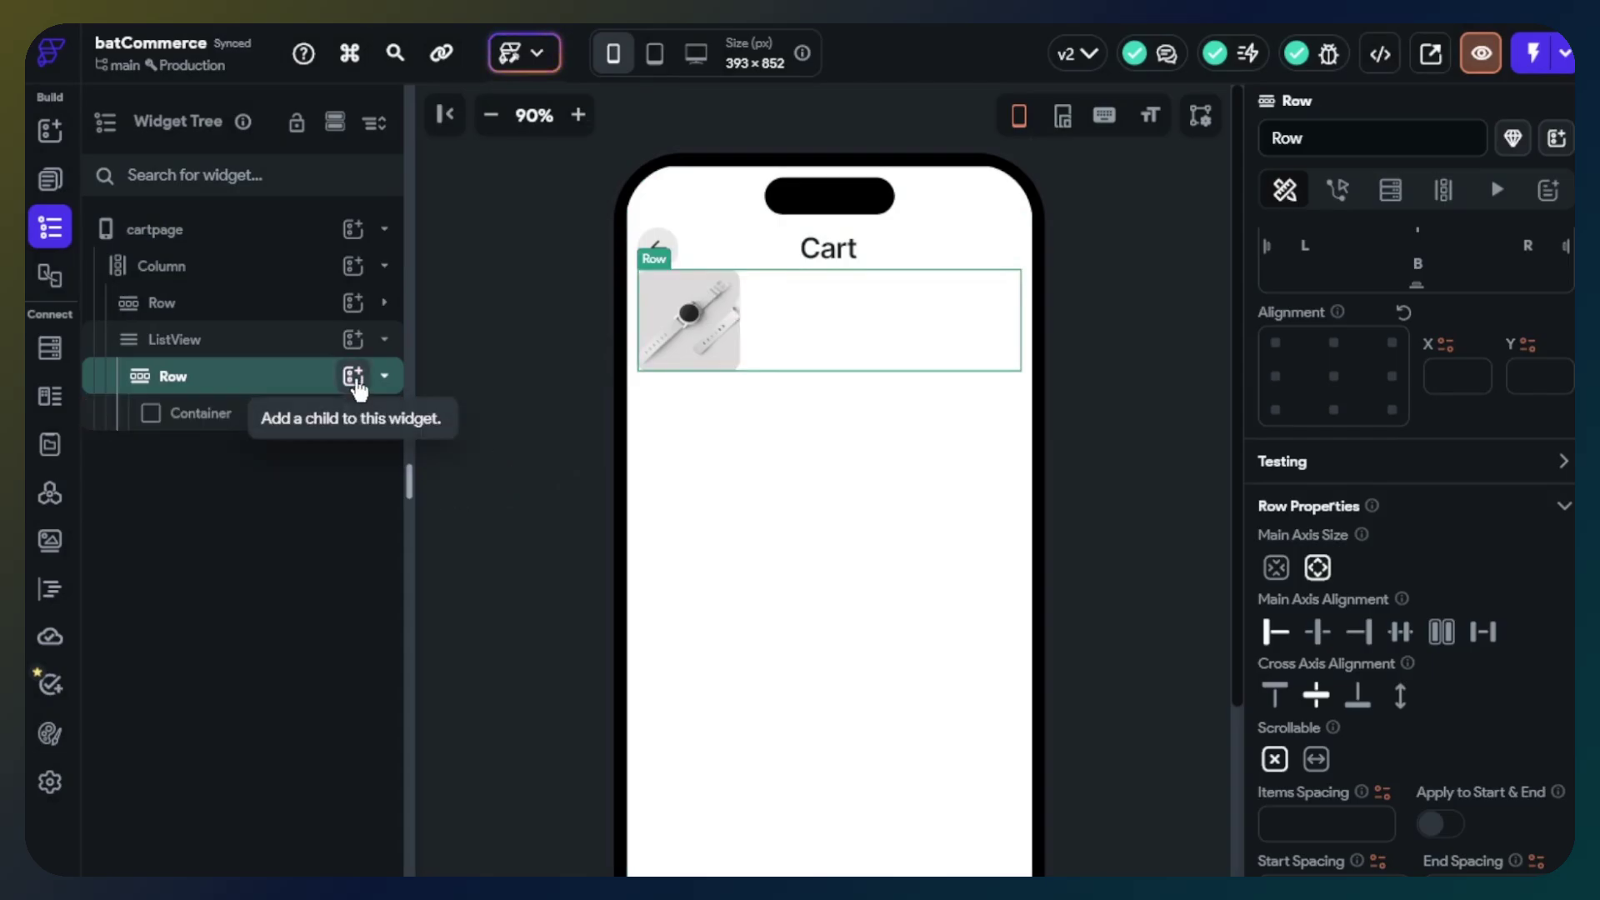
pyautogui.click(353, 376)
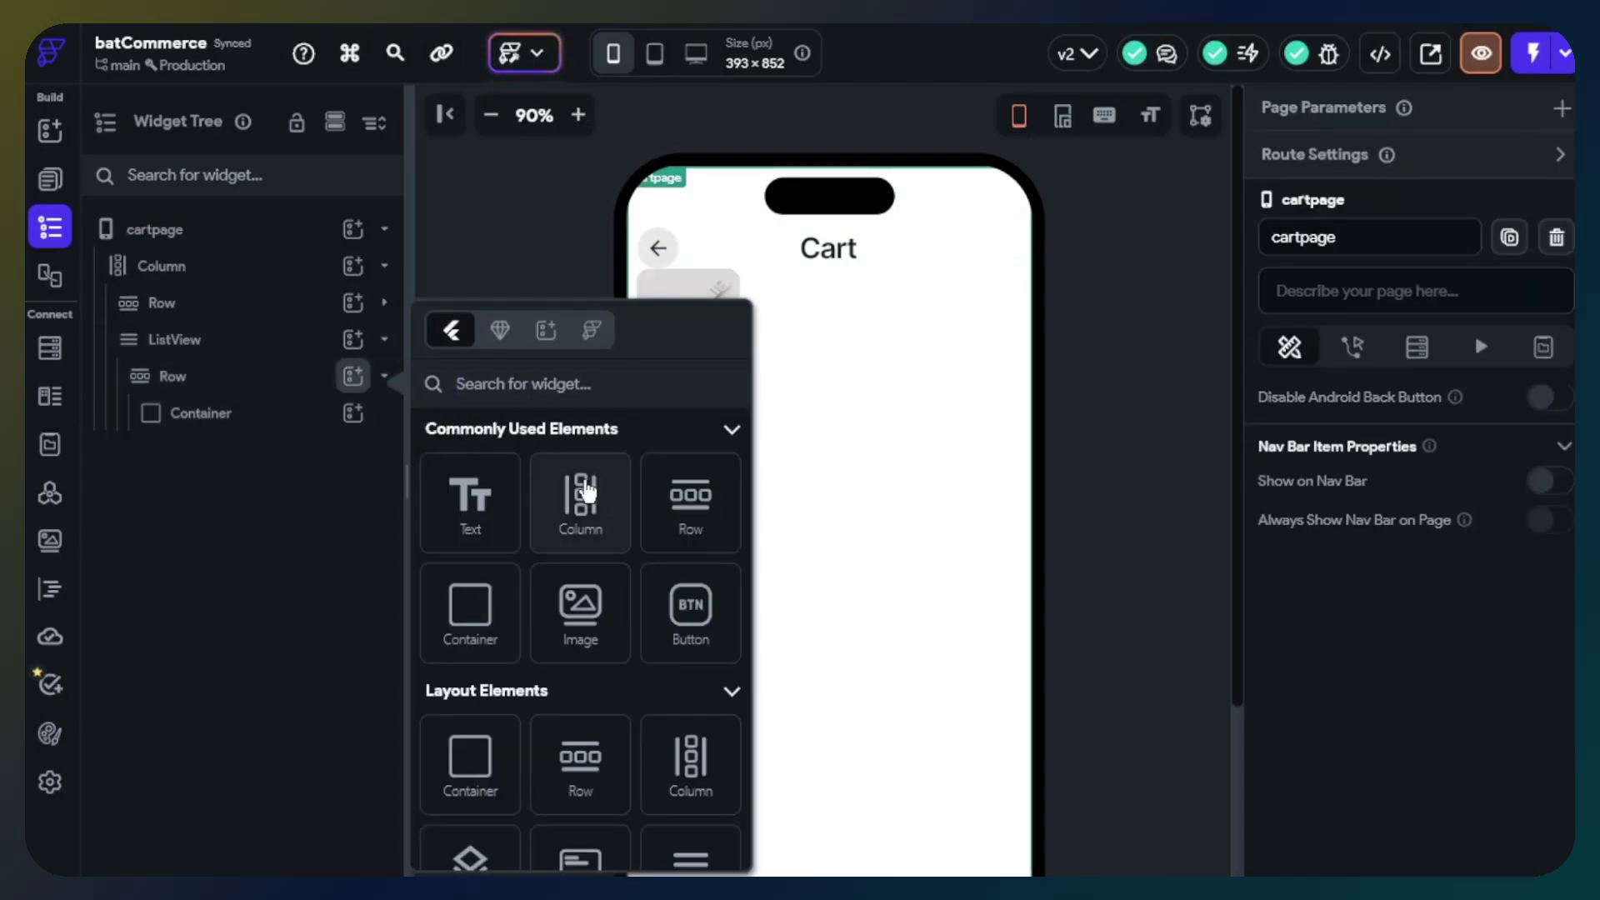
pyautogui.click(586, 492)
pyautogui.click(353, 450)
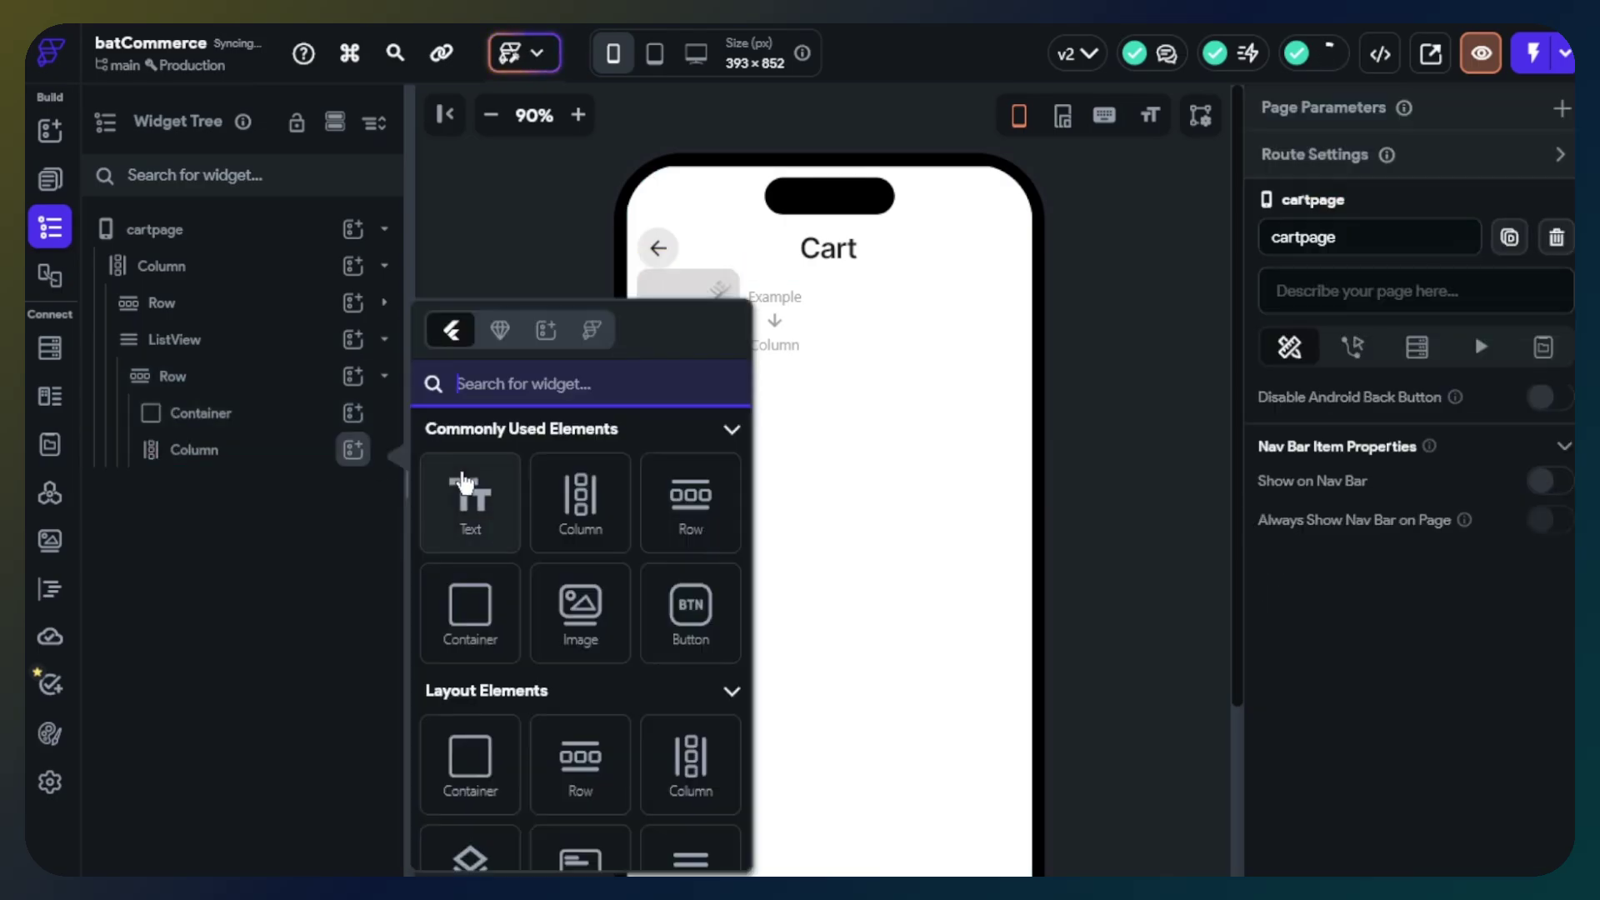
pyautogui.click(475, 499)
# Replace the Hello World text in the product Column with "Women's Plush-Lined High Waist Leggings".
pyautogui.click(1439, 355)
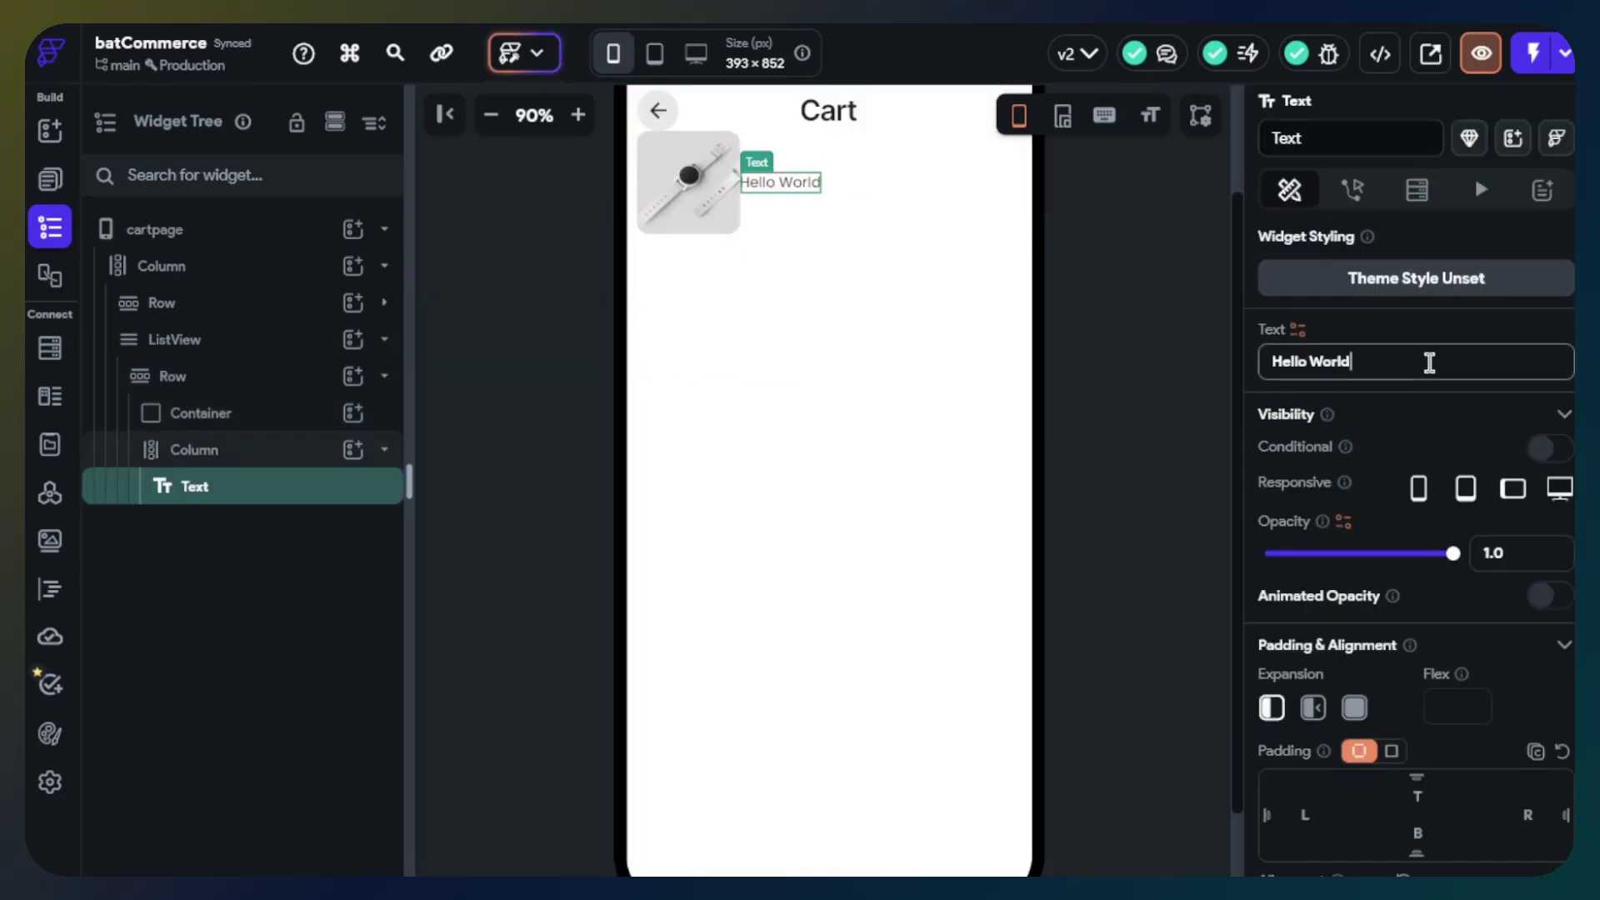
pyautogui.hotkey('ctrl', 'a')
pyautogui.write("Women's Plush-Lined High Waist Leggings")
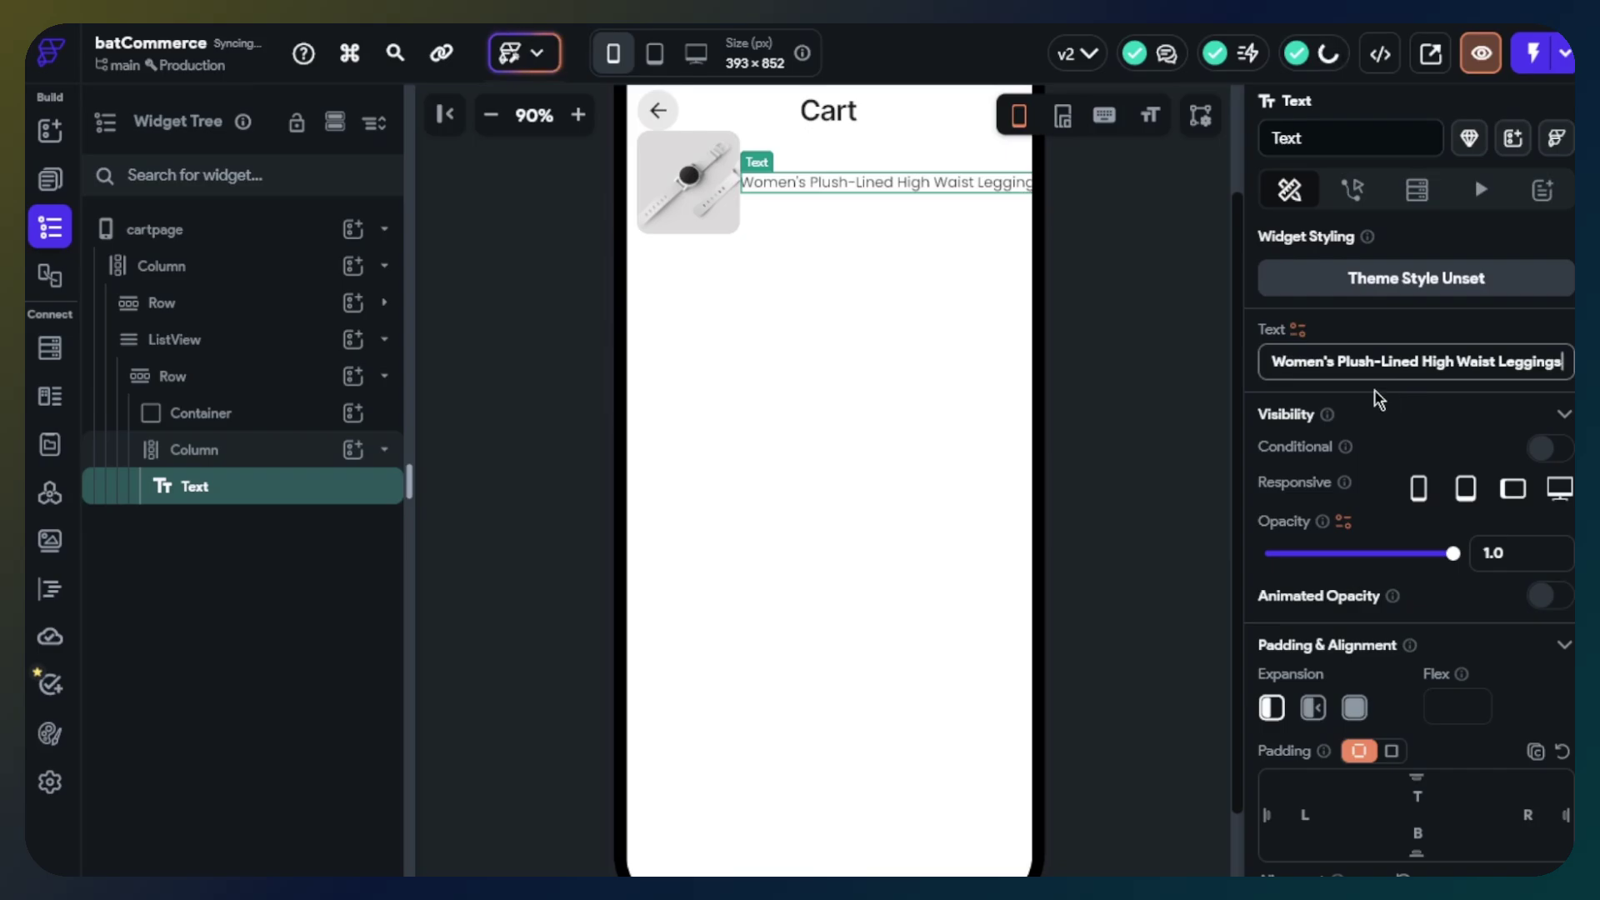
# Set the expansion of the Column holding the product name to Flexible.
pyautogui.scroll(-2, 1363, 533)
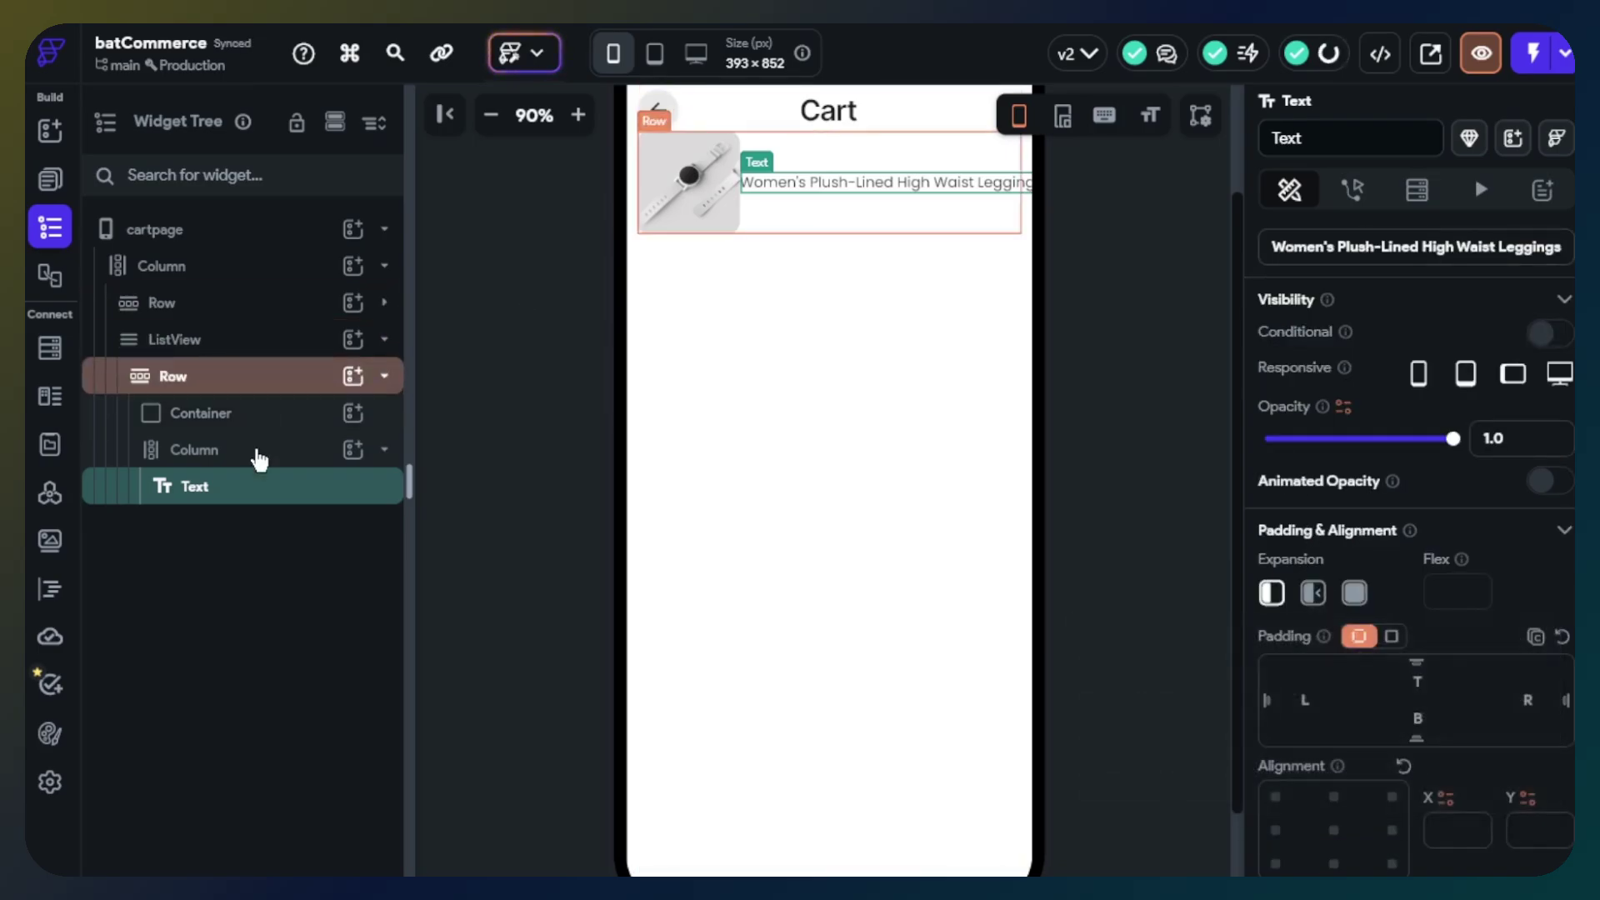
pyautogui.click(257, 453)
pyautogui.click(1314, 416)
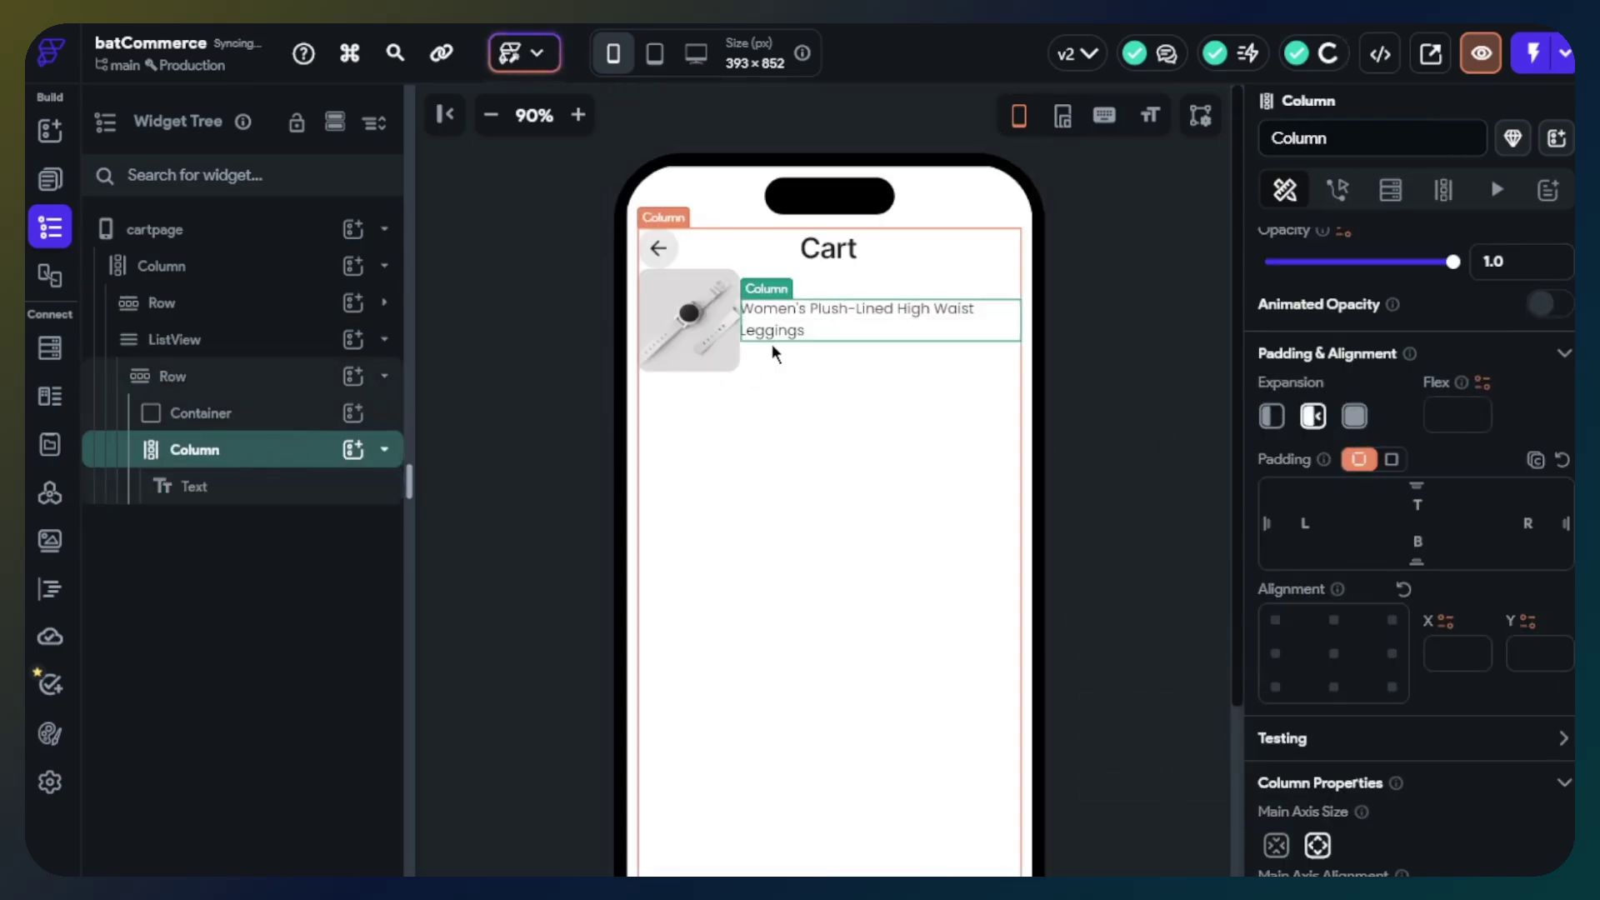
pyautogui.click(1088, 350)
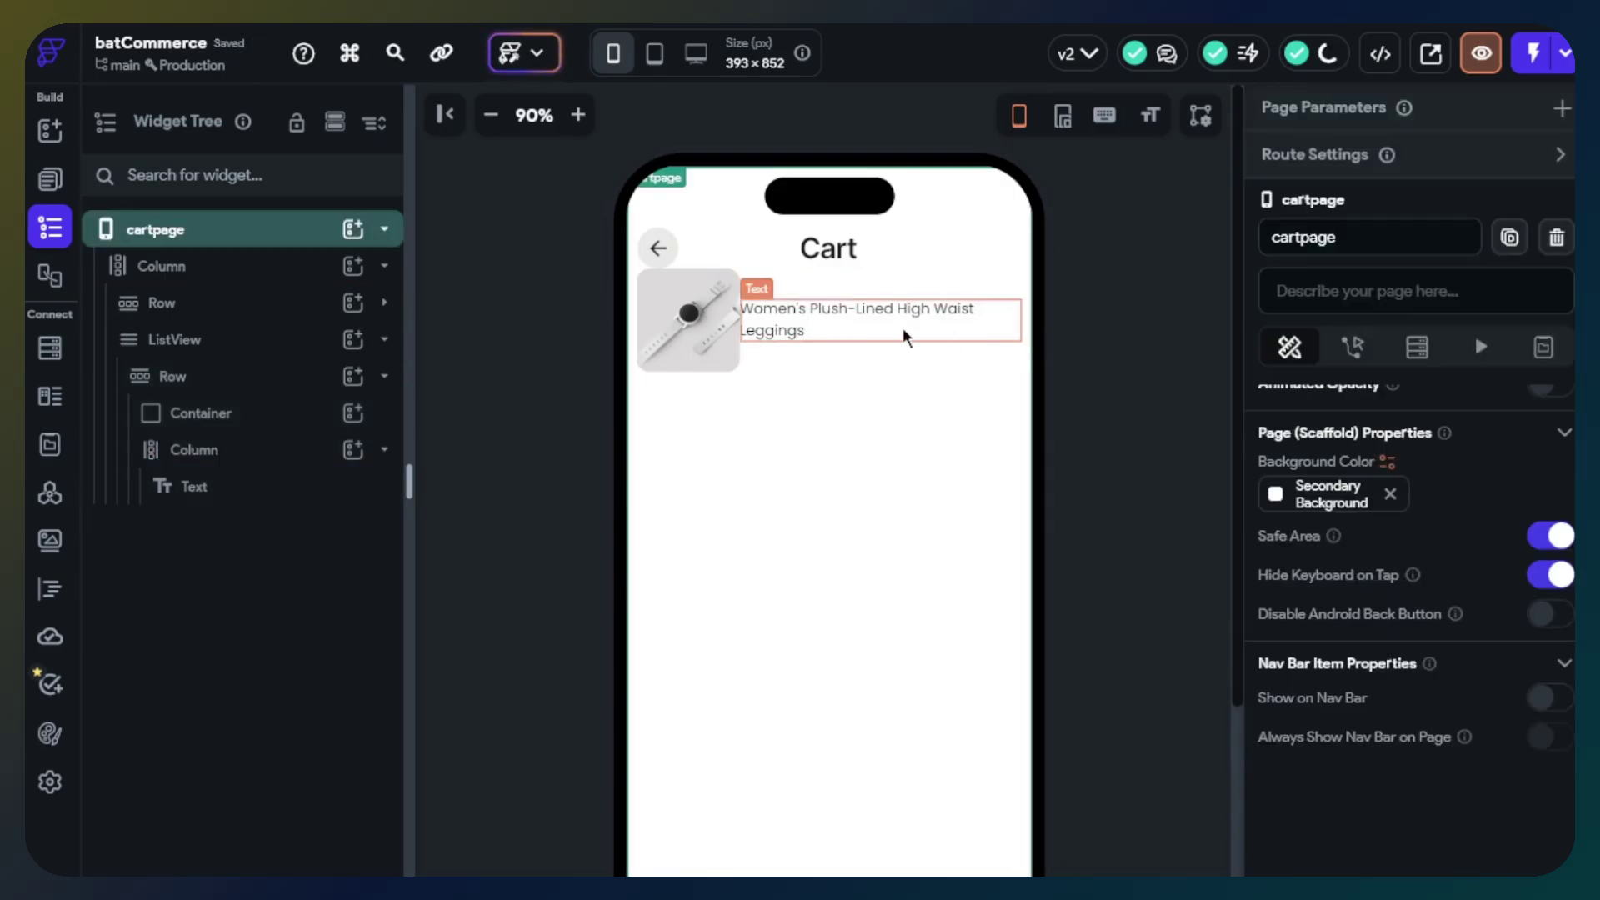
# Set the product name text's font size to 16 and its color to Secondary Text.
pyautogui.click(959, 342)
pyautogui.scroll(-7, 1379, 537)
pyautogui.scroll(-2, 1379, 538)
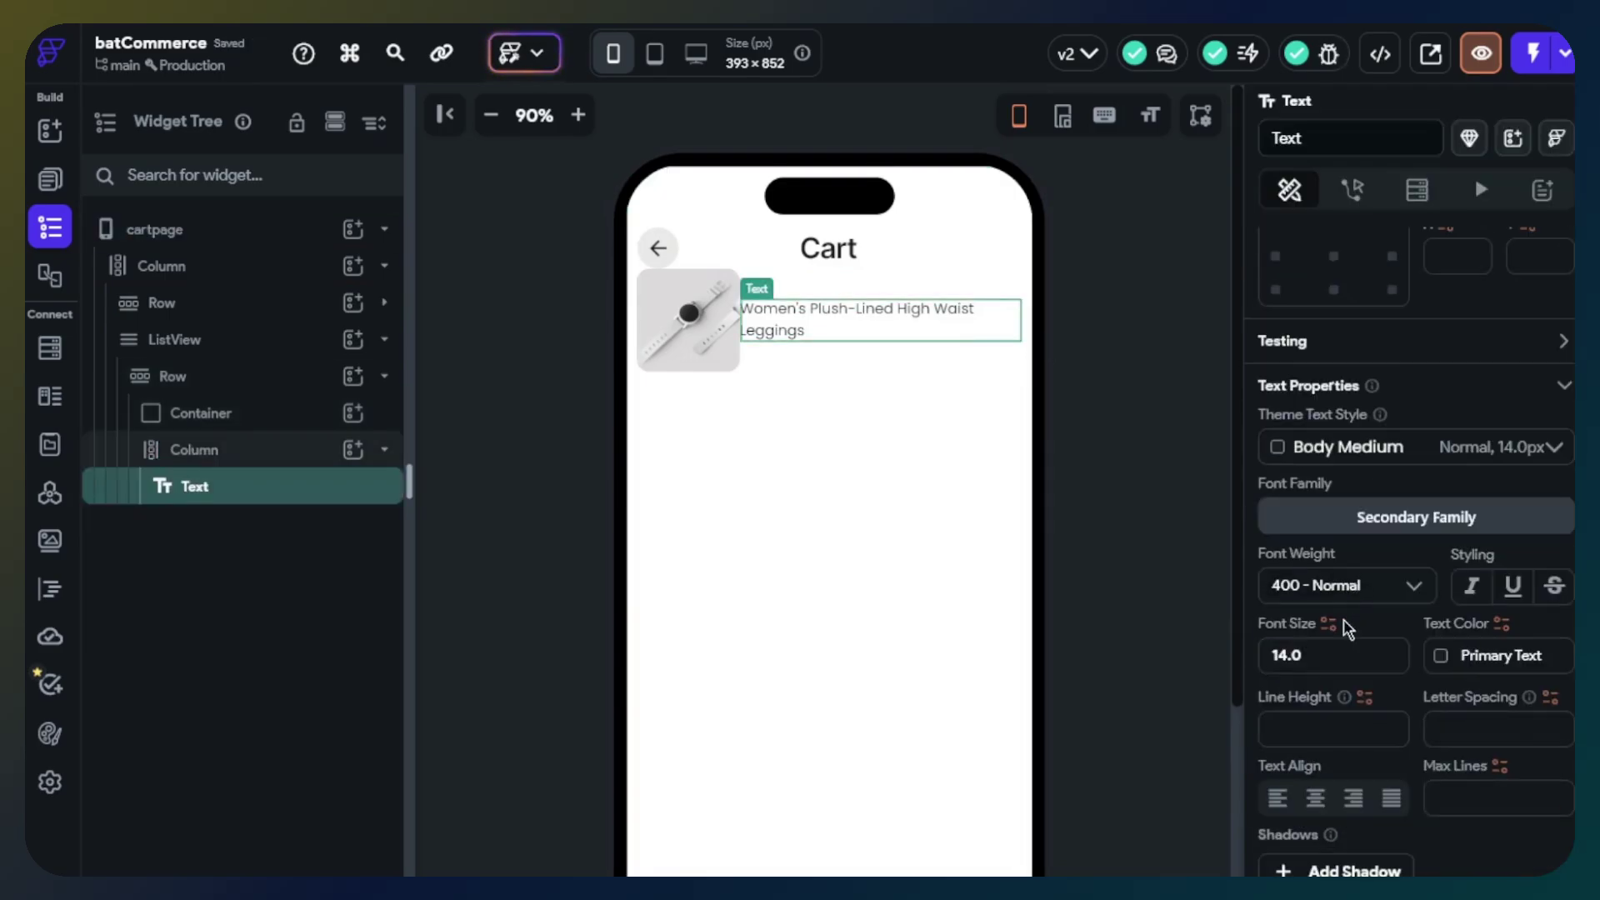
pyautogui.click(1284, 650)
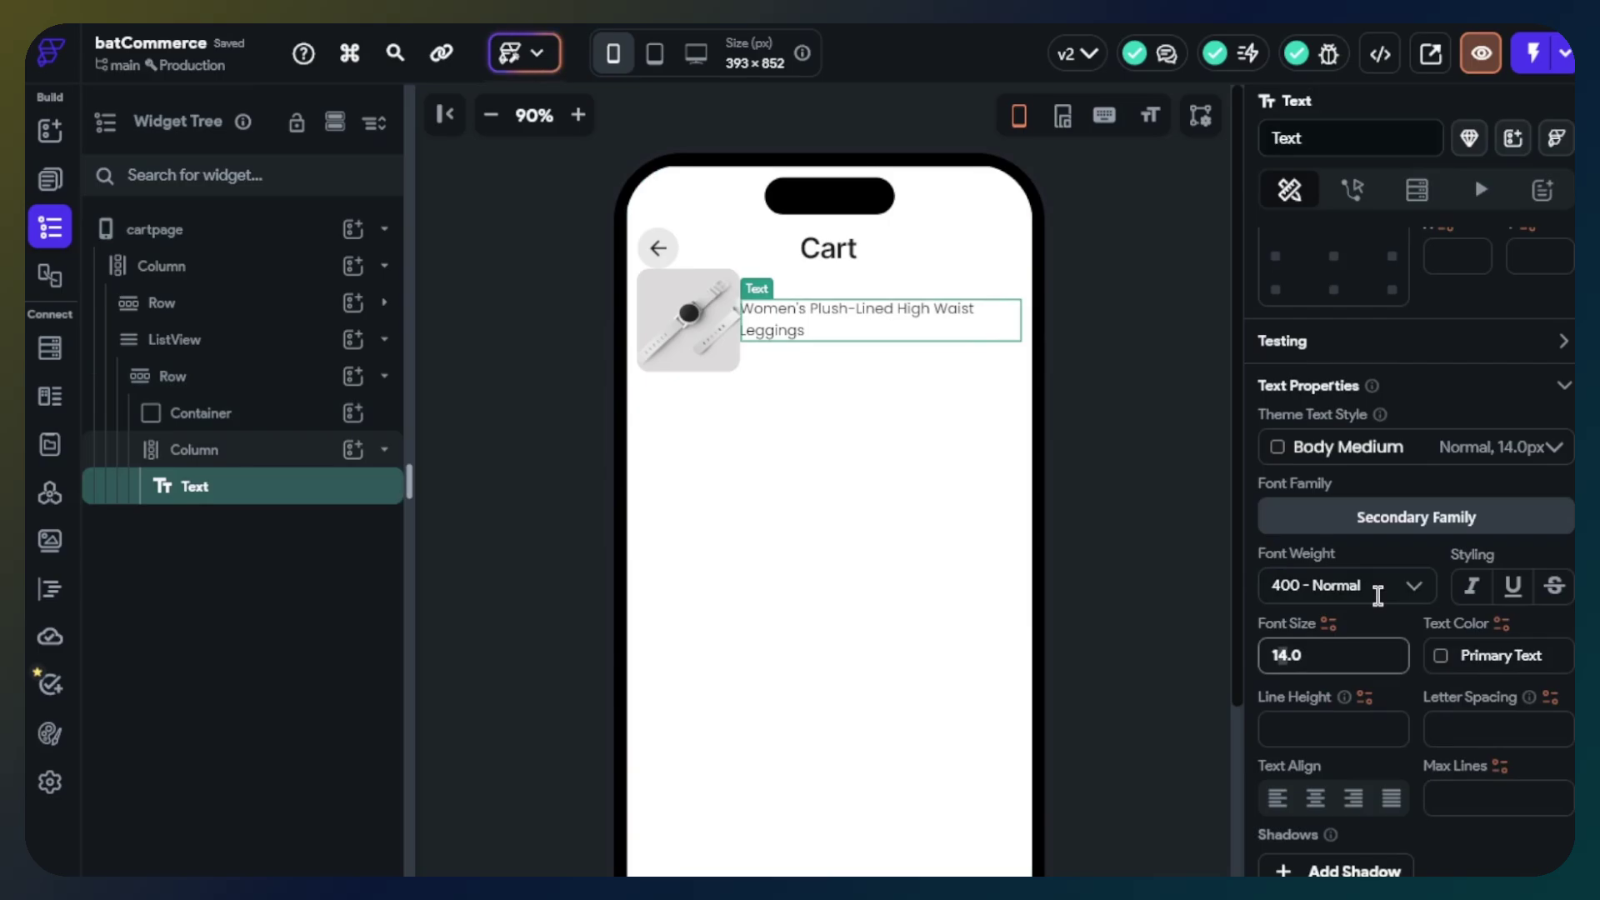
pyautogui.press('Delete')
pyautogui.write('6')
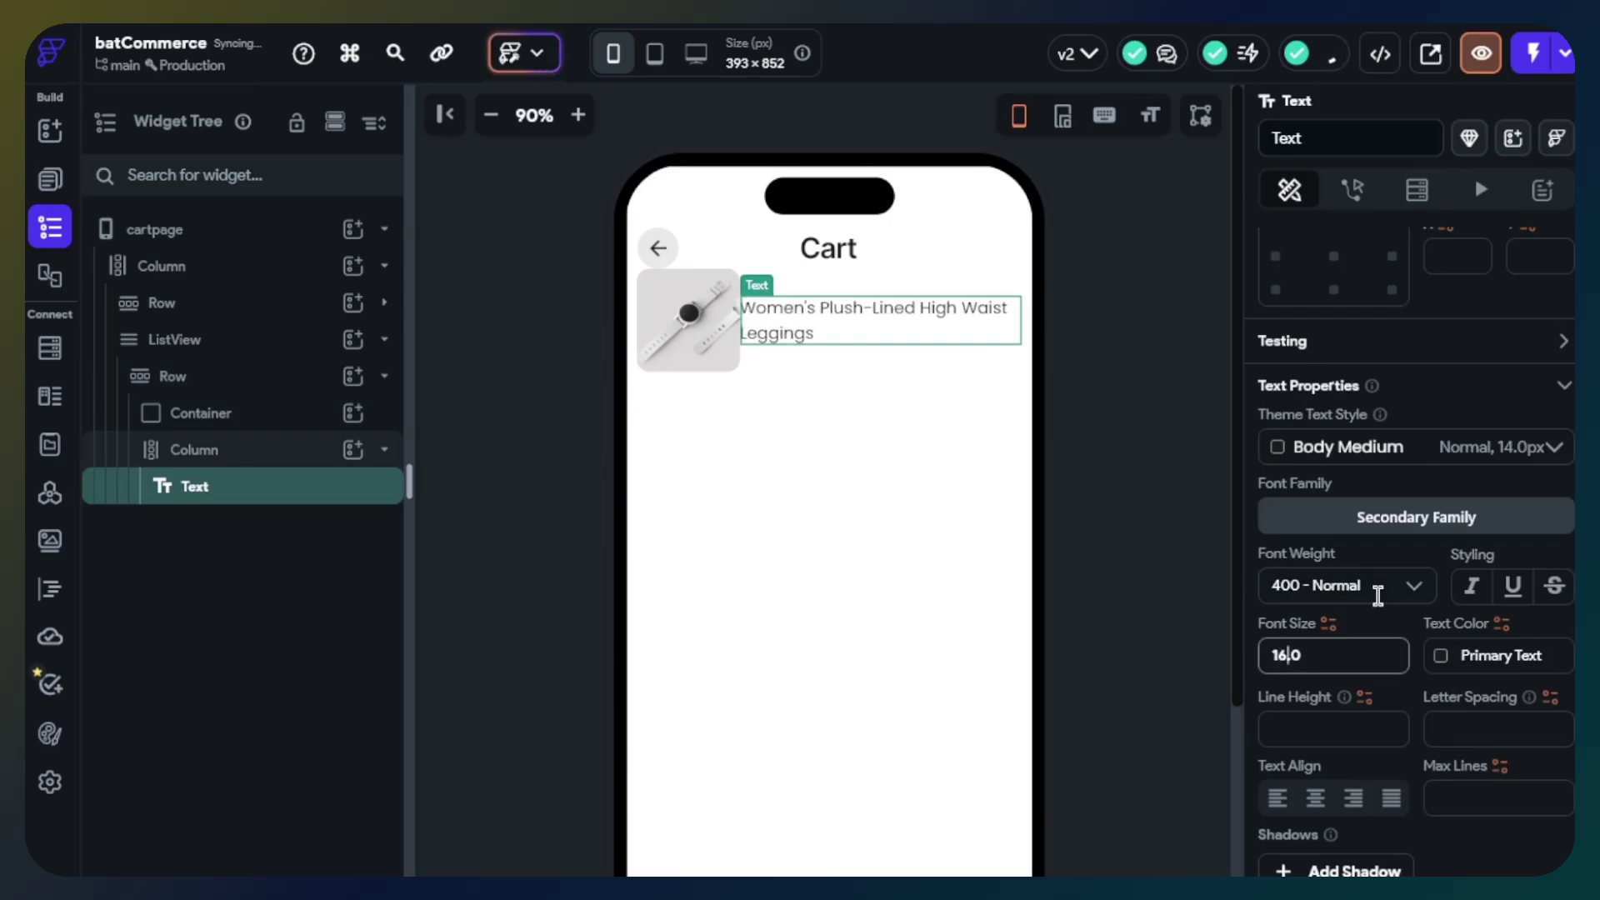
pyautogui.click(1447, 656)
pyautogui.click(1179, 826)
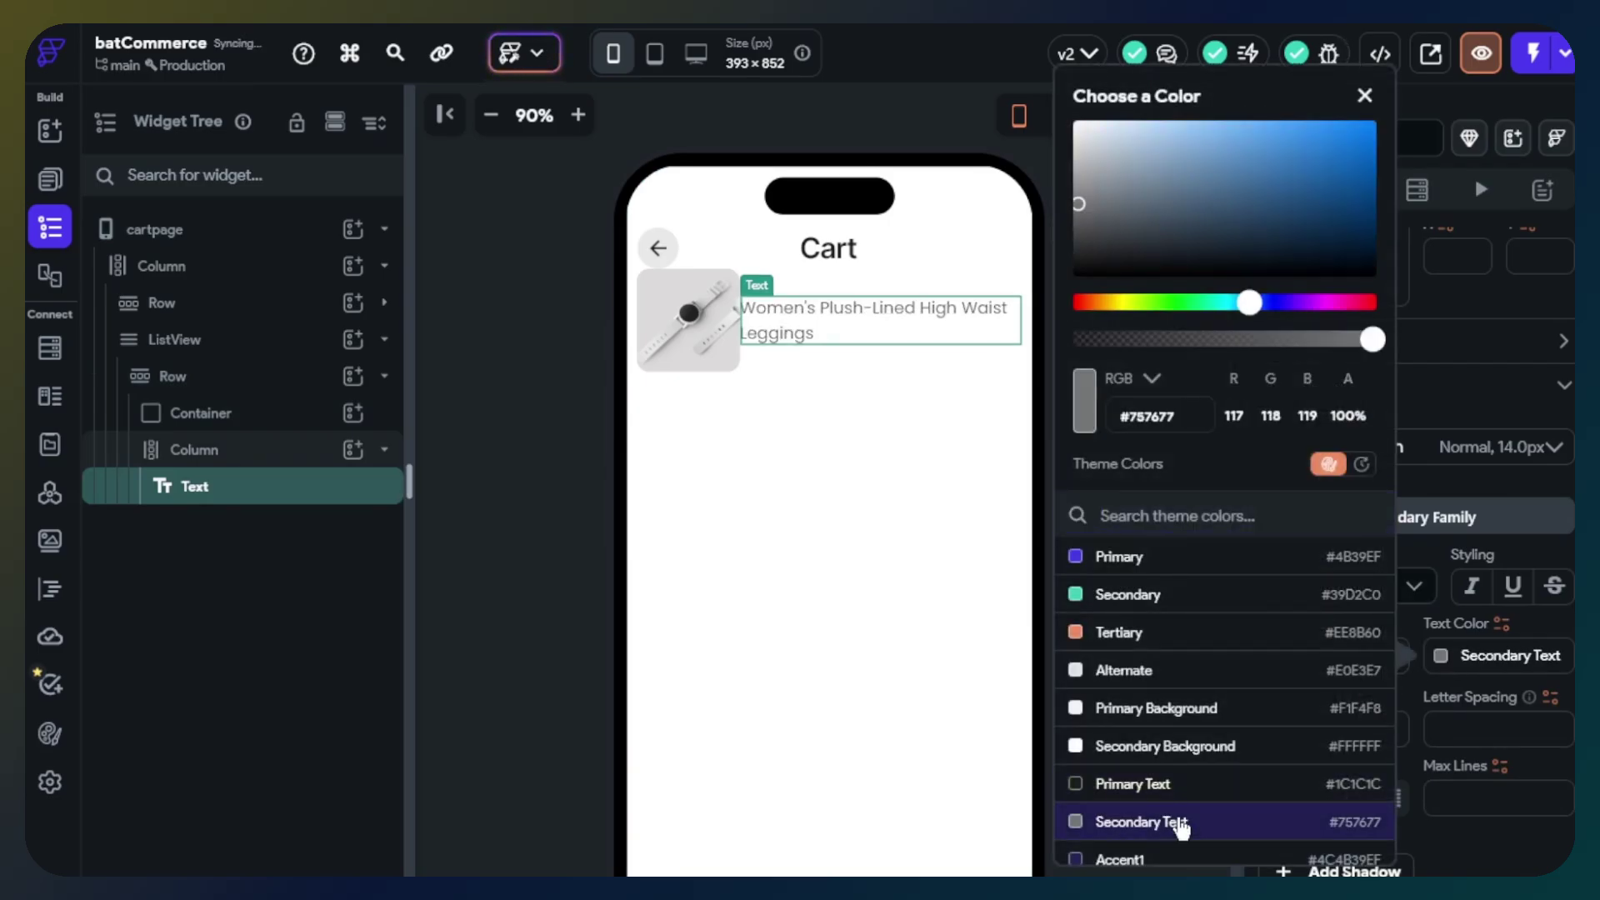
pyautogui.click(1473, 540)
# Change the product name text's font family to the theme's Primary Family.
pyautogui.click(1472, 526)
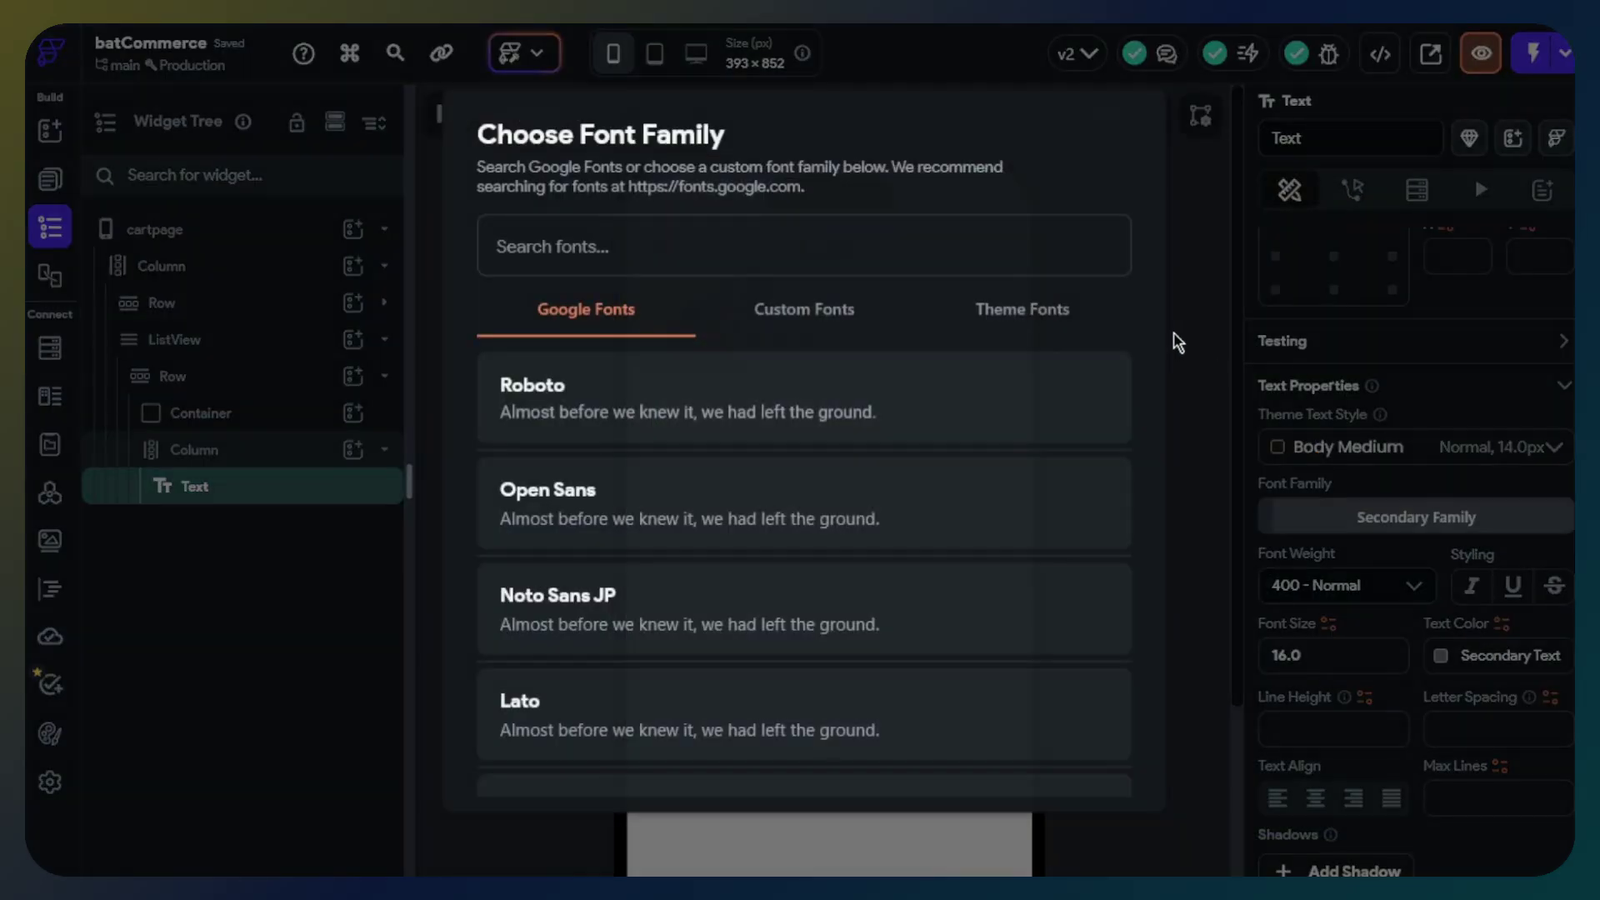
pyautogui.click(1072, 320)
pyautogui.click(921, 386)
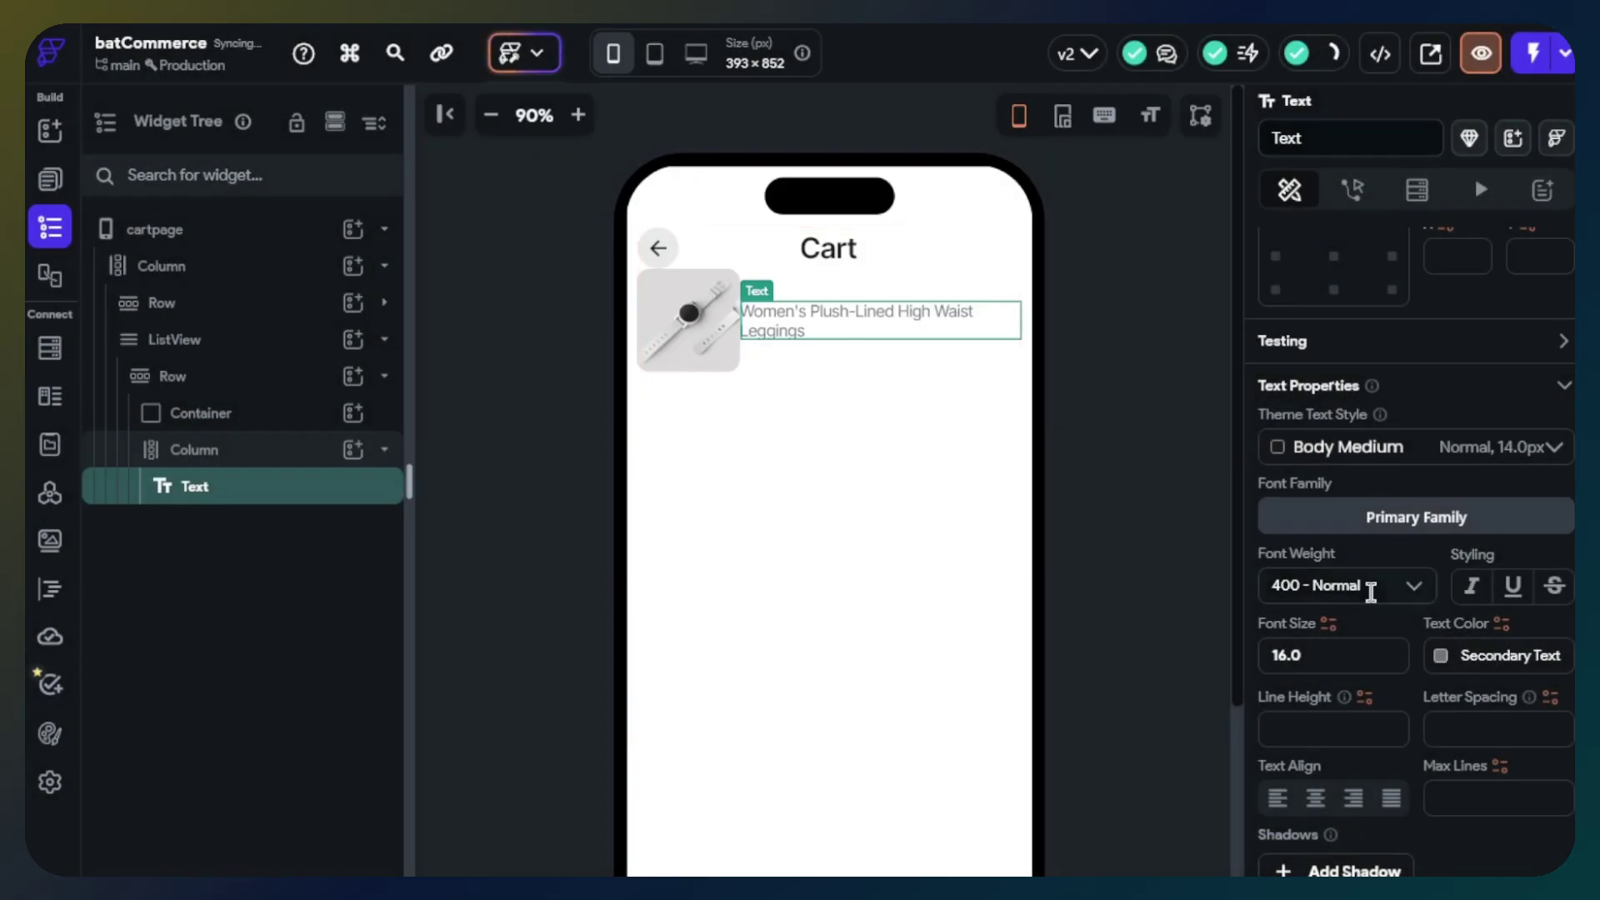
# Add a Row below the product name in the product Column and place a Text widget inside it.
pyautogui.click(1146, 498)
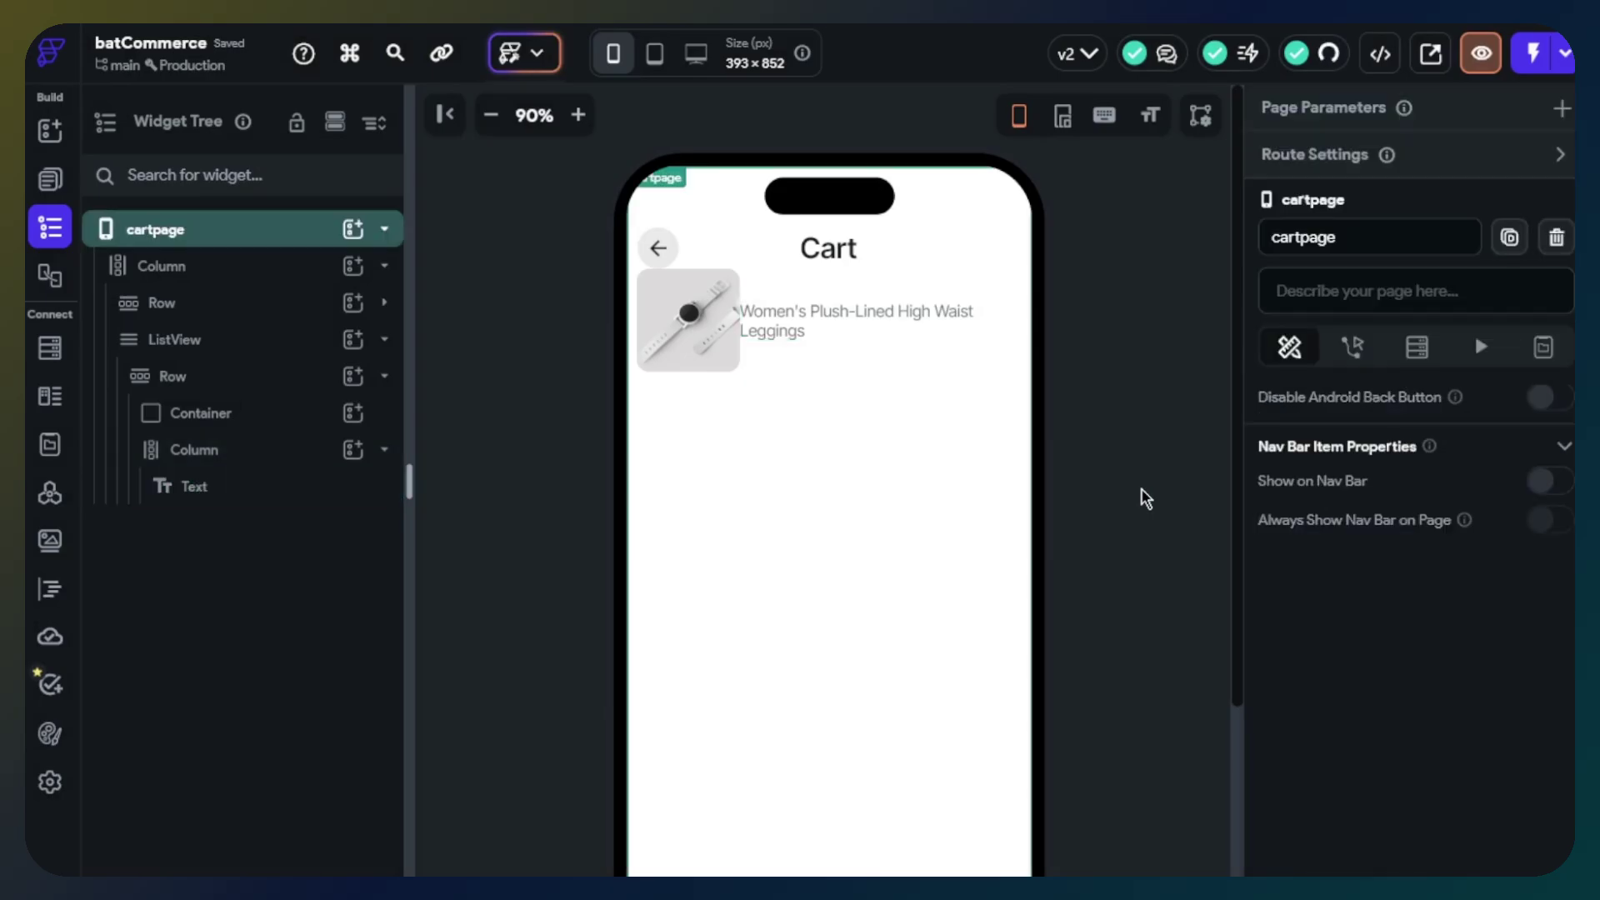
pyautogui.click(580, 115)
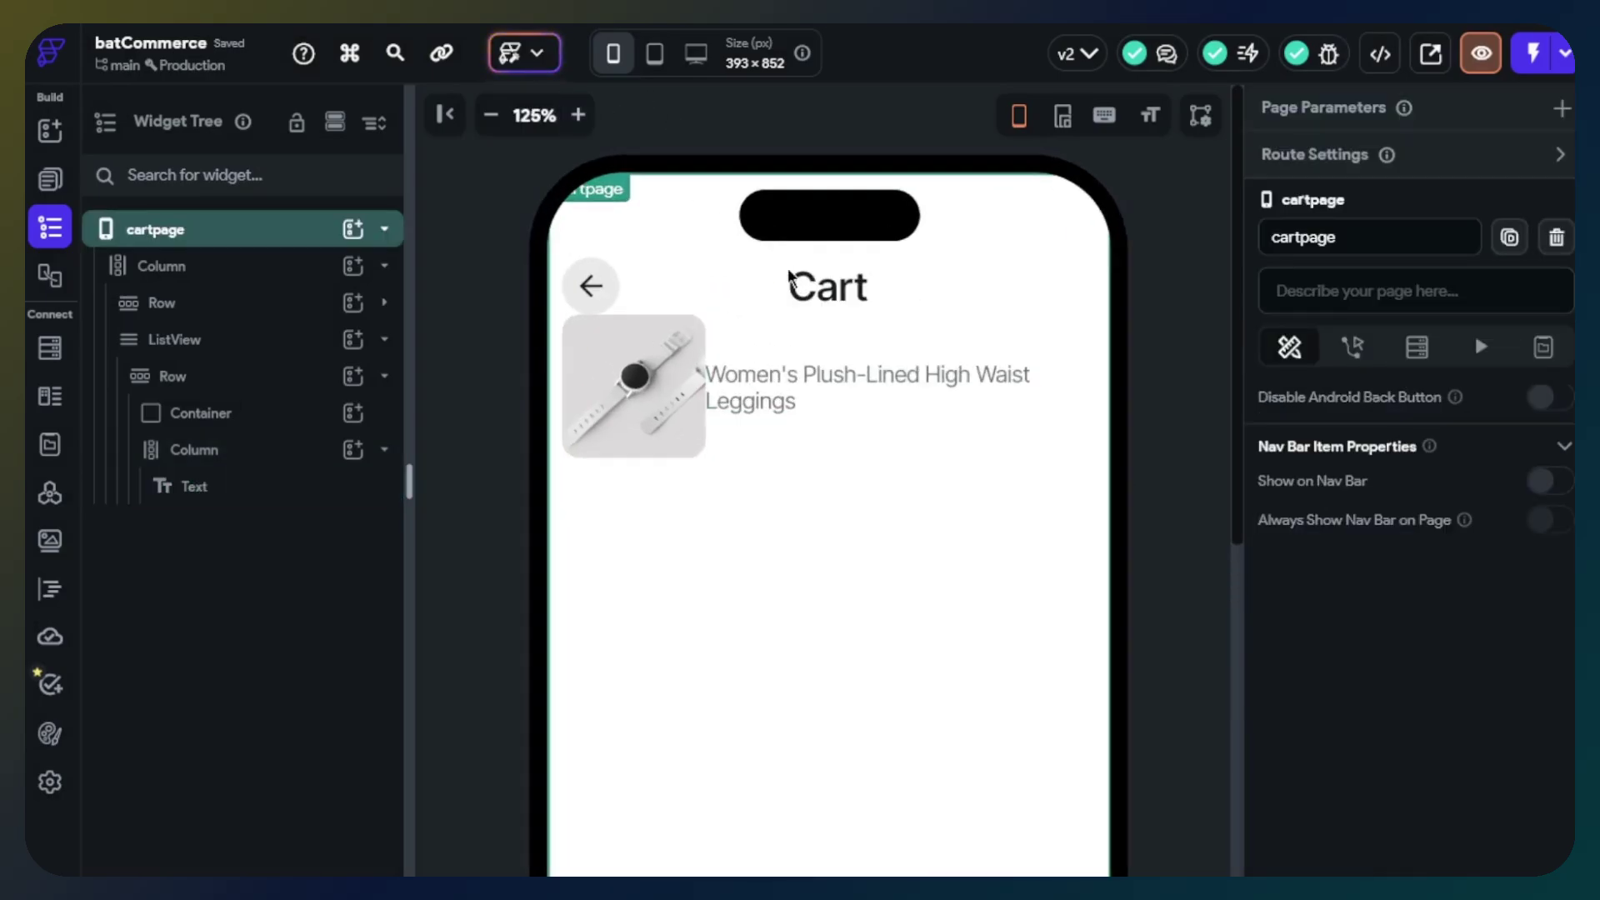
pyautogui.click(837, 390)
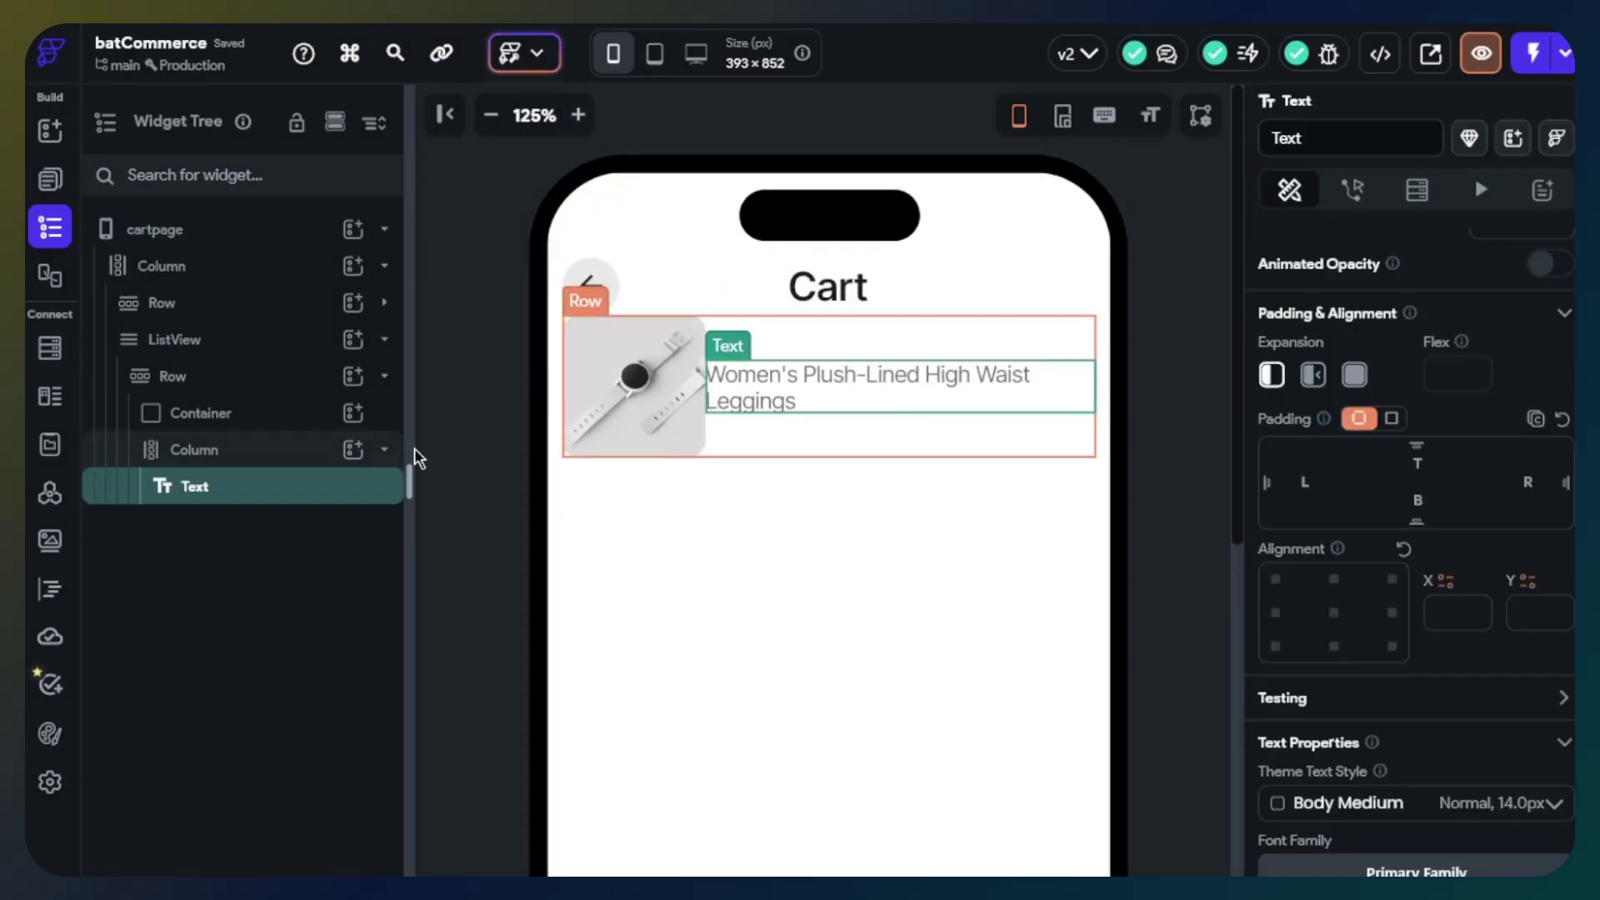
pyautogui.click(353, 451)
pyautogui.click(694, 502)
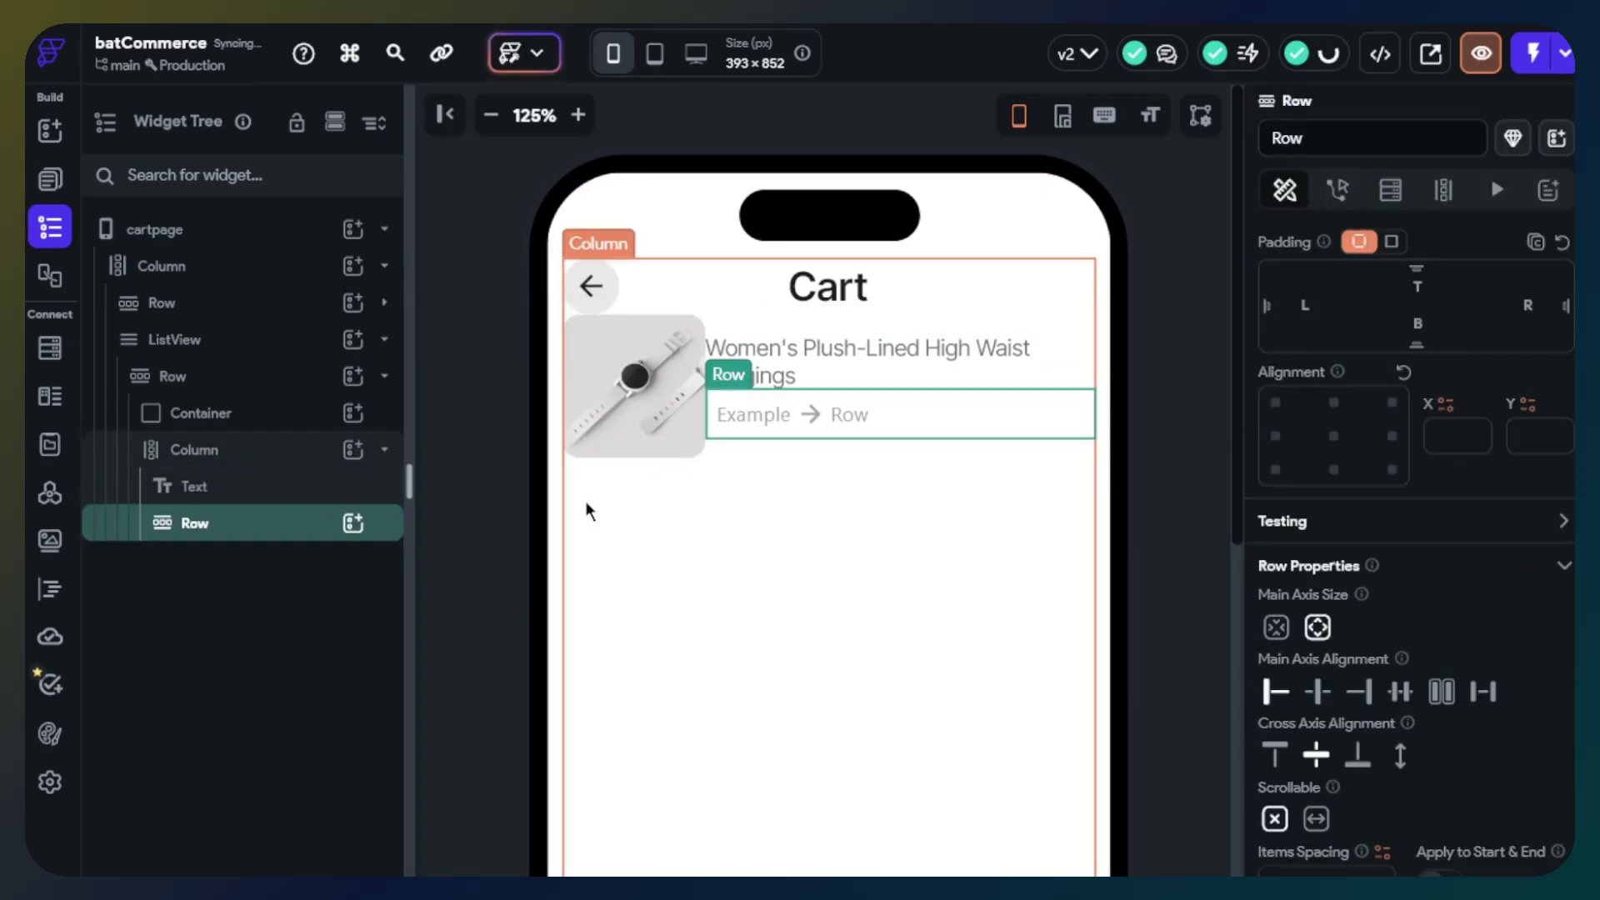
pyautogui.click(353, 522)
pyautogui.click(479, 536)
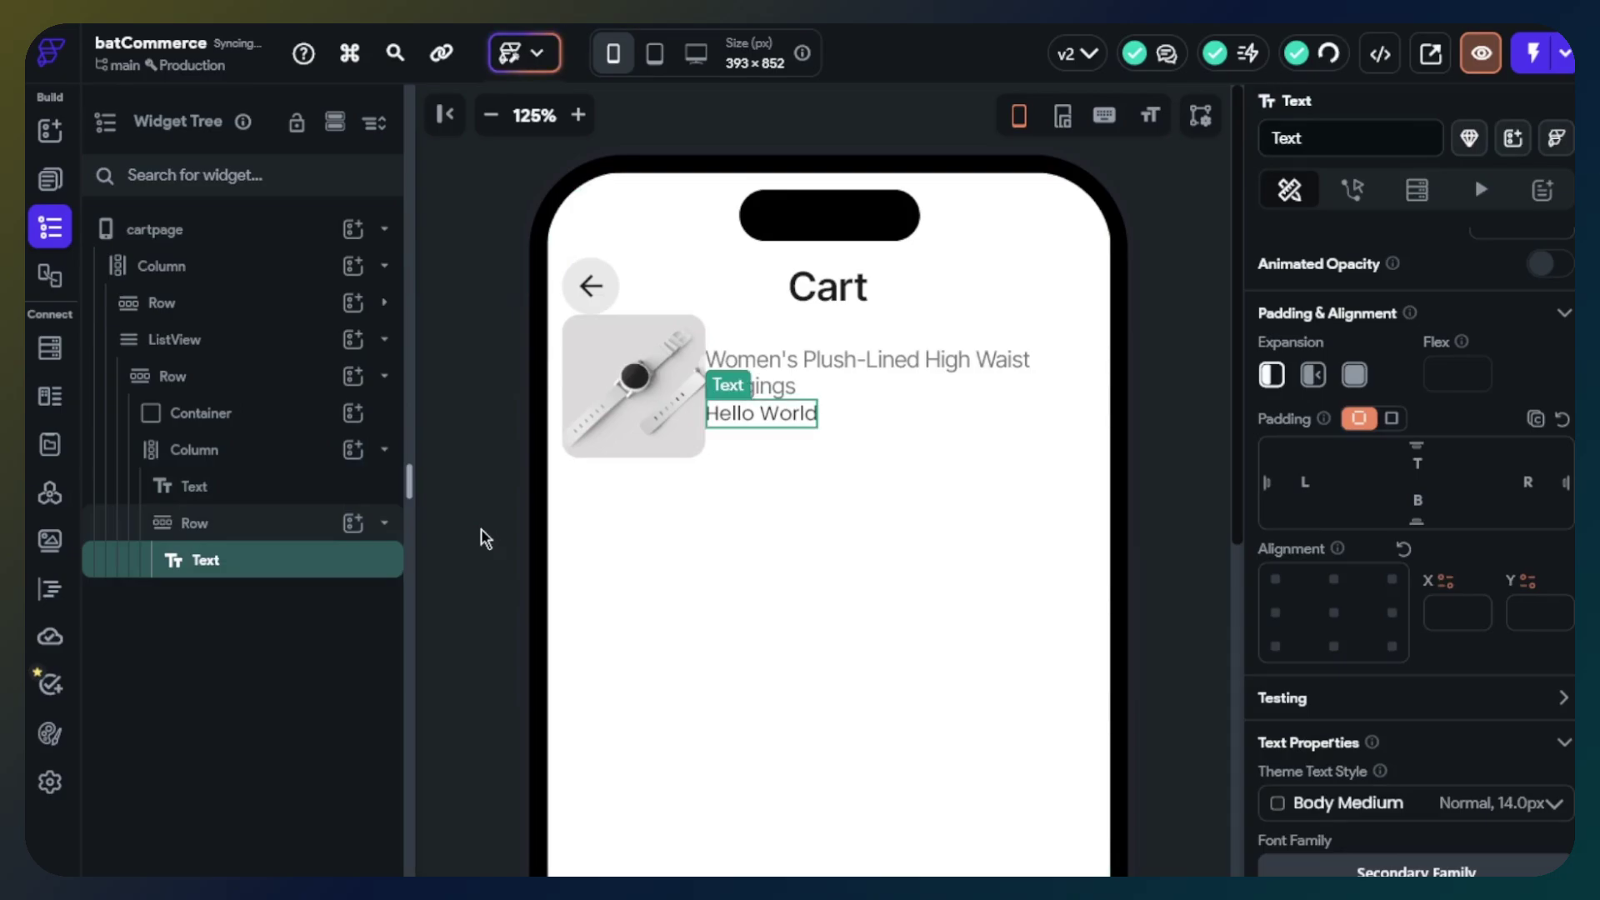
# Set the font size of the new text below the product name to 18.
pyautogui.scroll(-5, 1498, 671)
pyautogui.click(1320, 558)
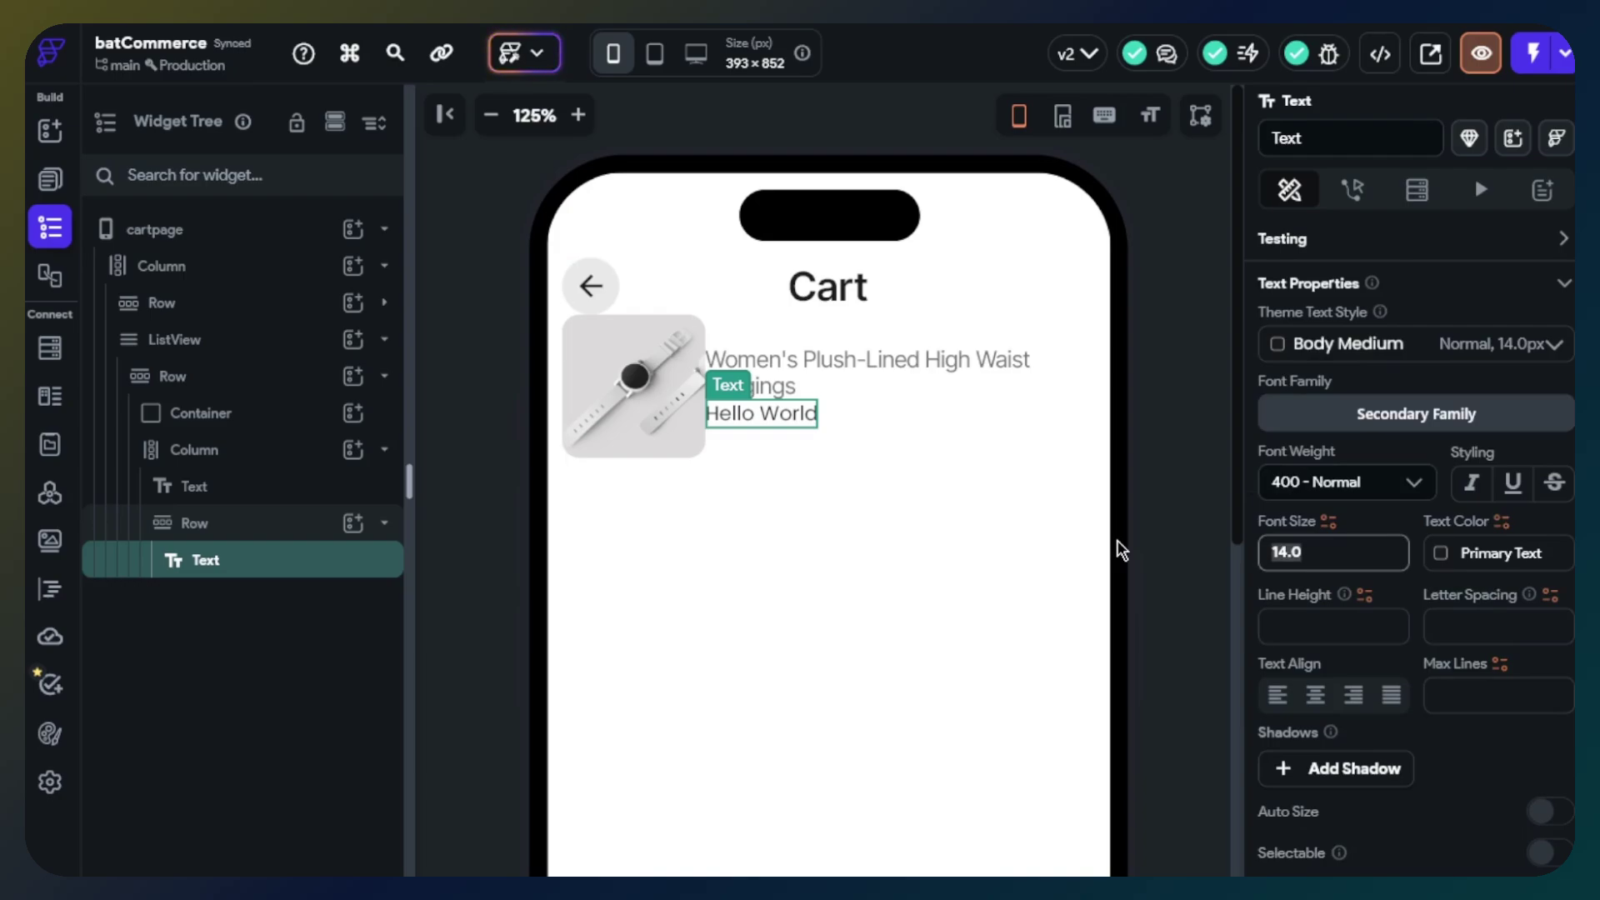
pyautogui.write('18')
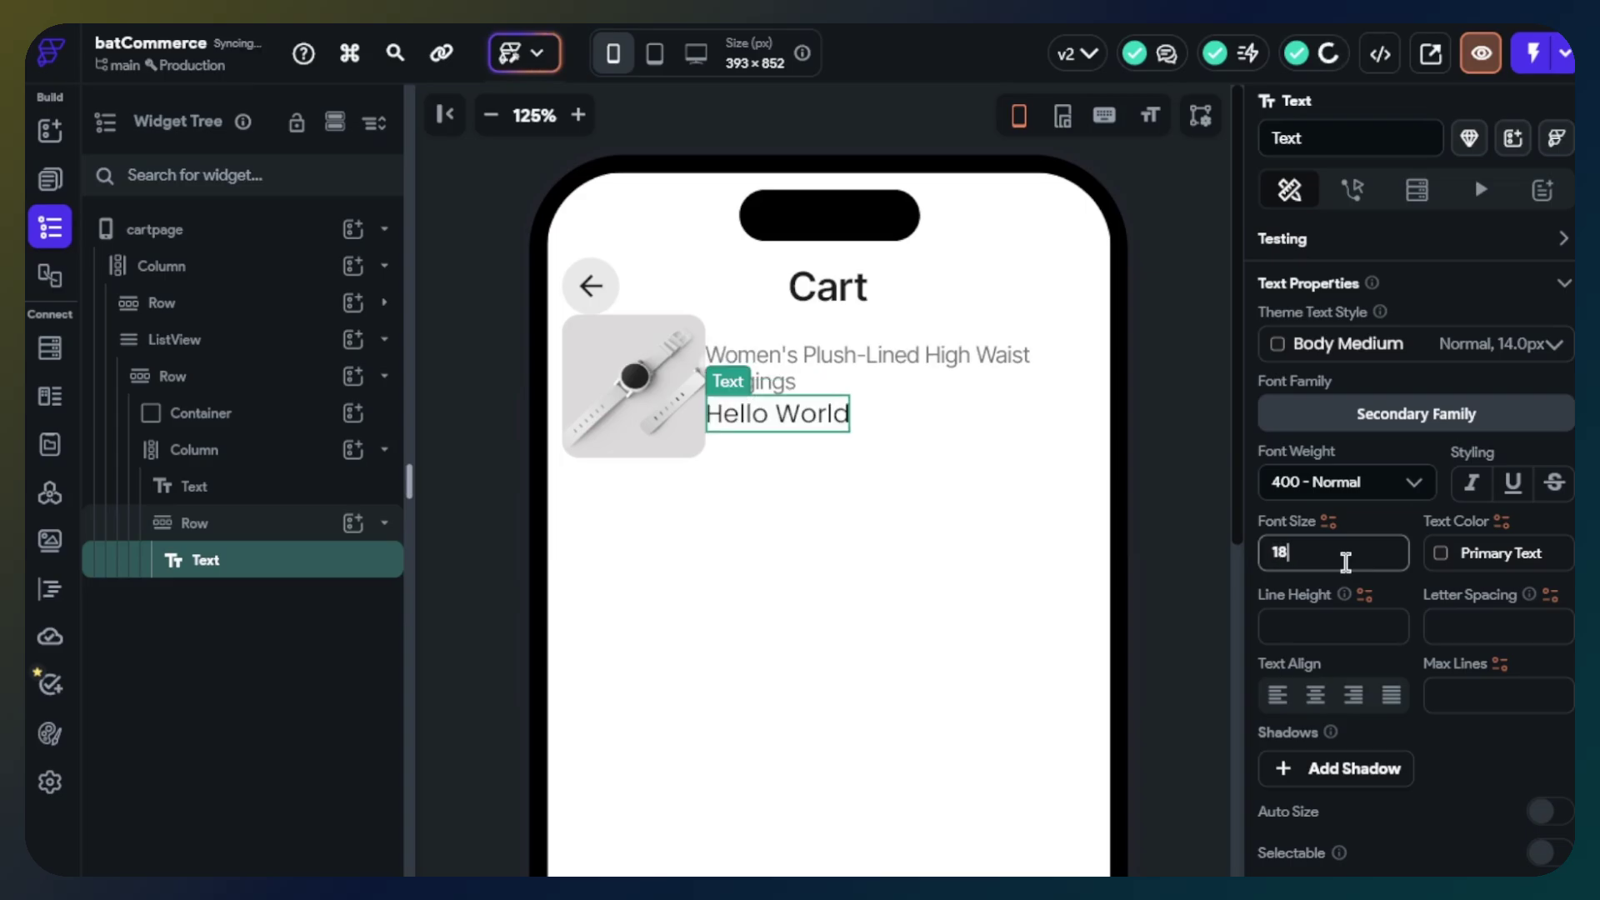
# Replace the Hello World text below the product name with the price "$56.33".
pyautogui.scroll(10, 1345, 562)
pyautogui.moveTo(1350, 361); pyautogui.dragTo(1174, 374)
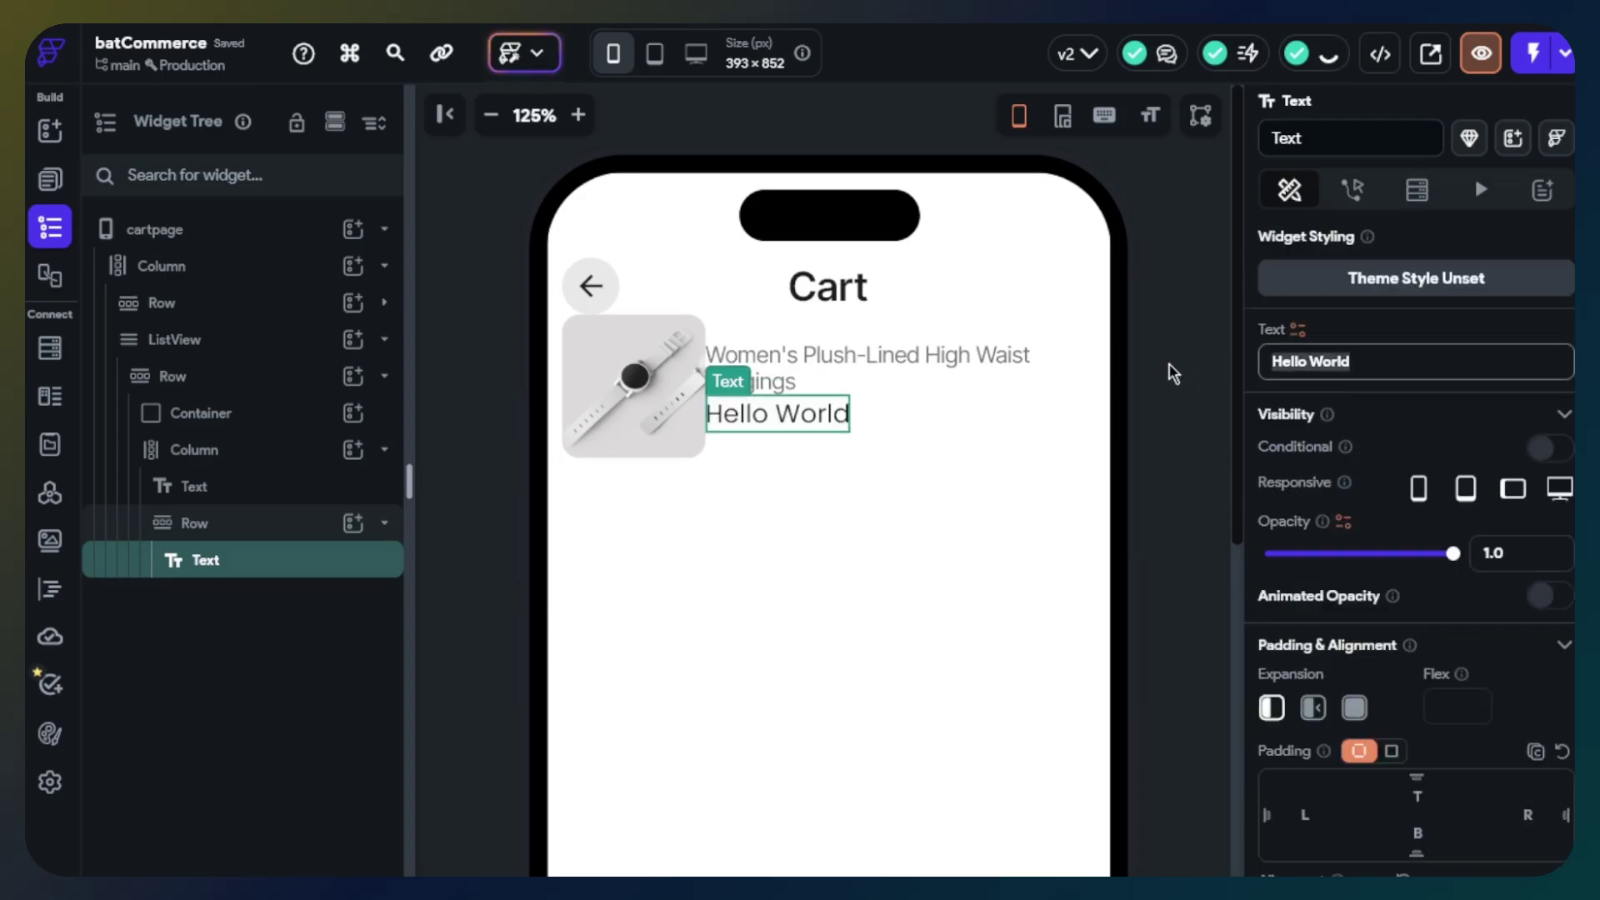
pyautogui.write('56.33')
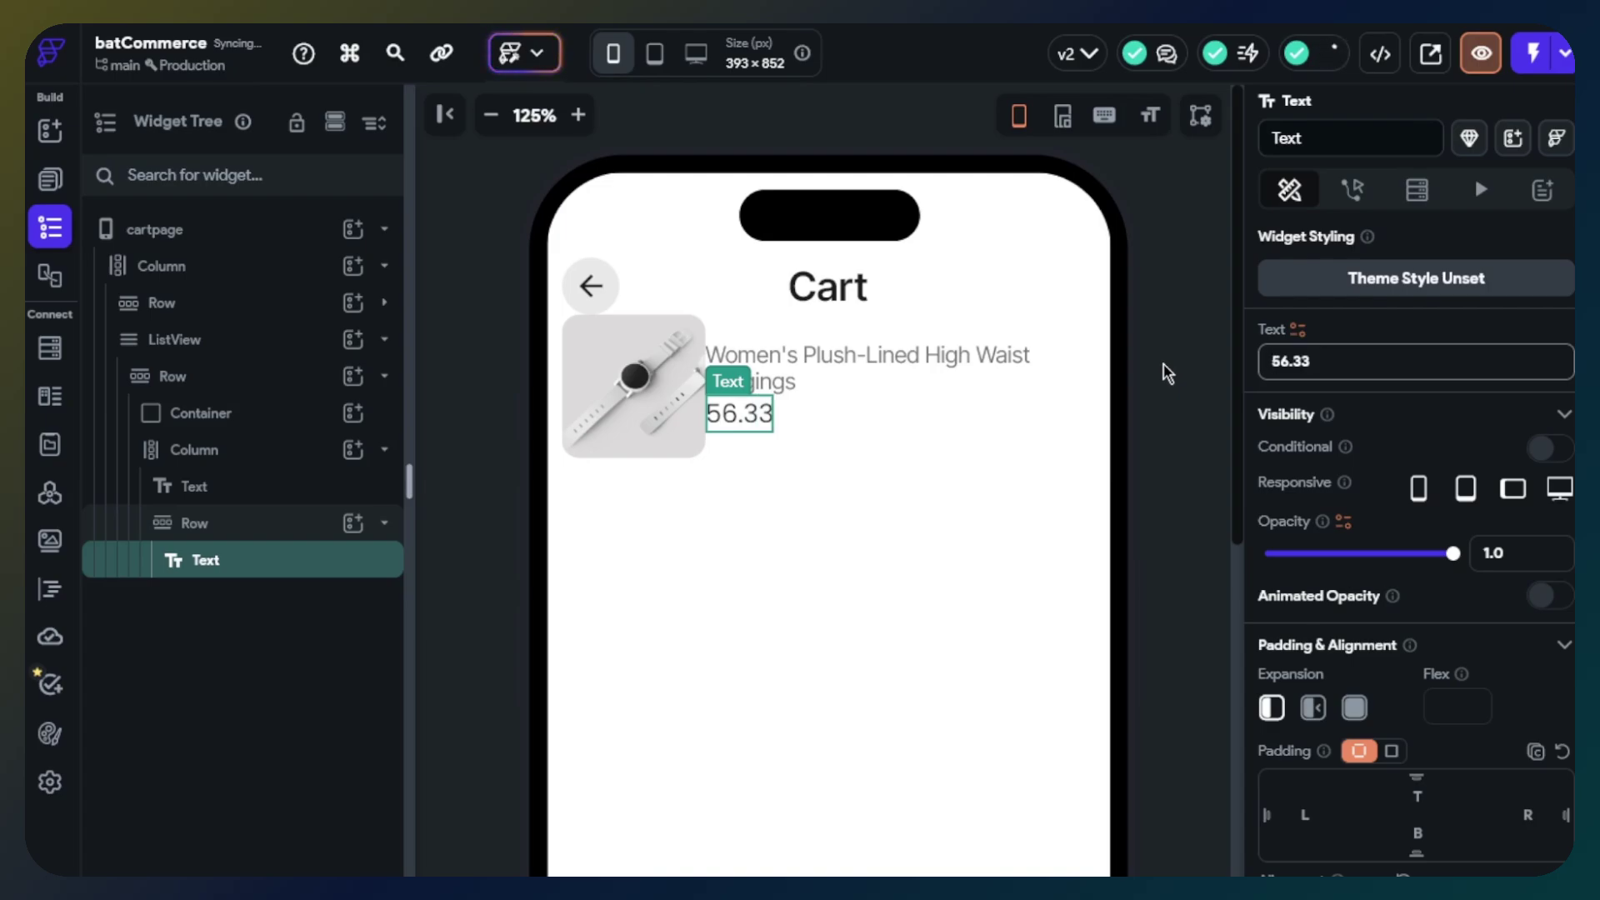
pyautogui.press('Home')
pyautogui.write('$')
pyautogui.press('BackSpace')
pyautogui.write('$')
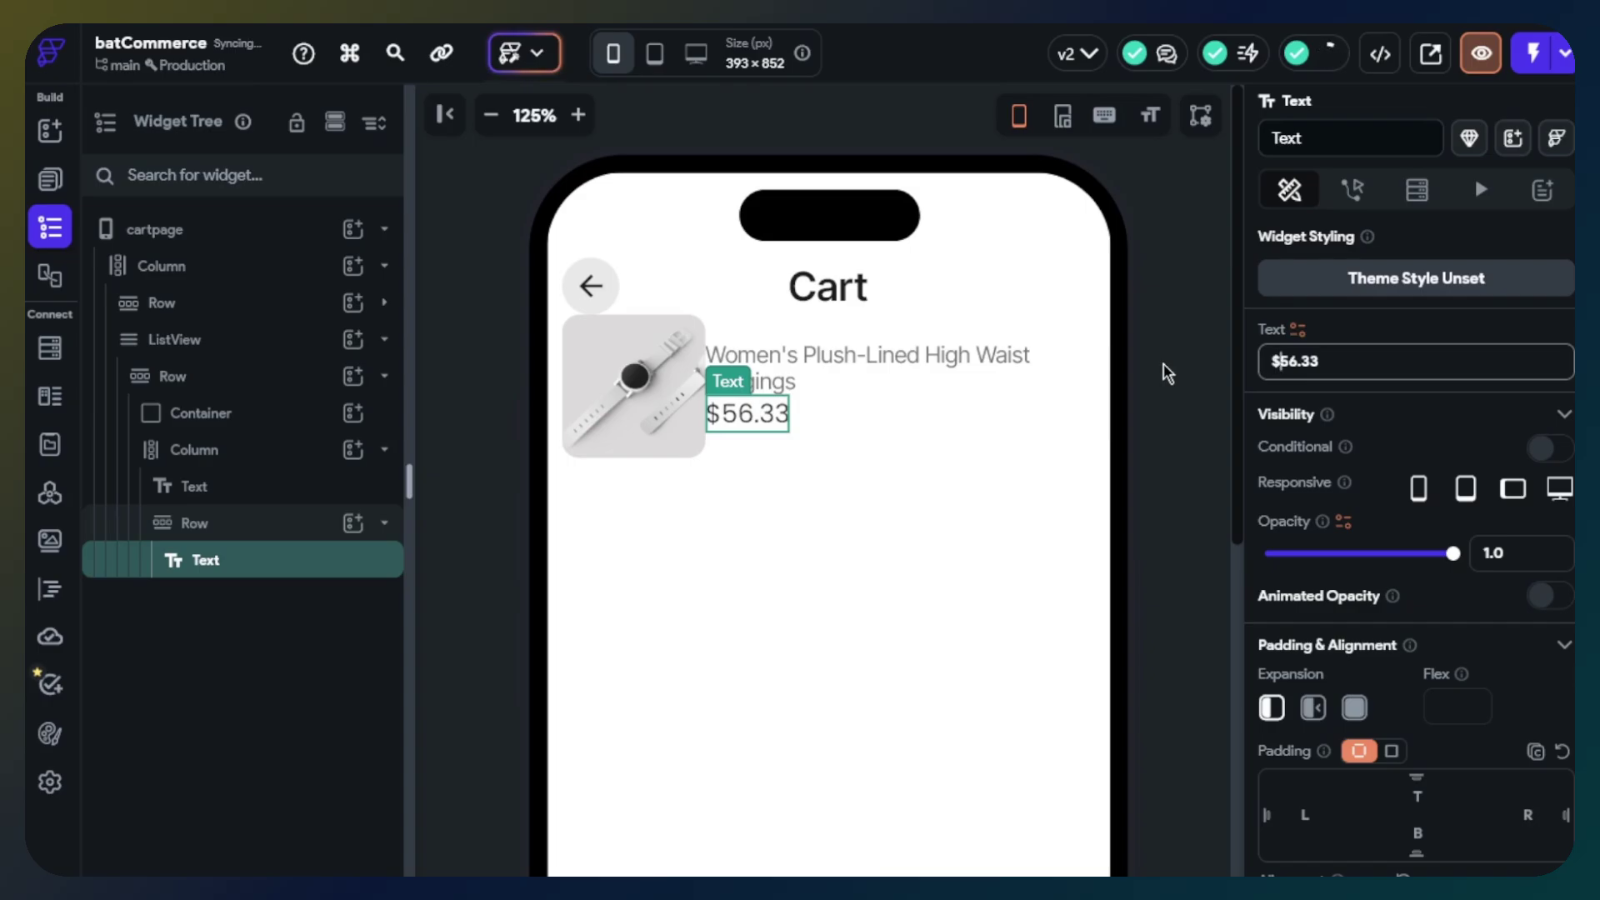
# Set the price text's font weight to 800 - Extra Bold and its font family to the theme's Primary Family.
pyautogui.scroll(-5, 1375, 417)
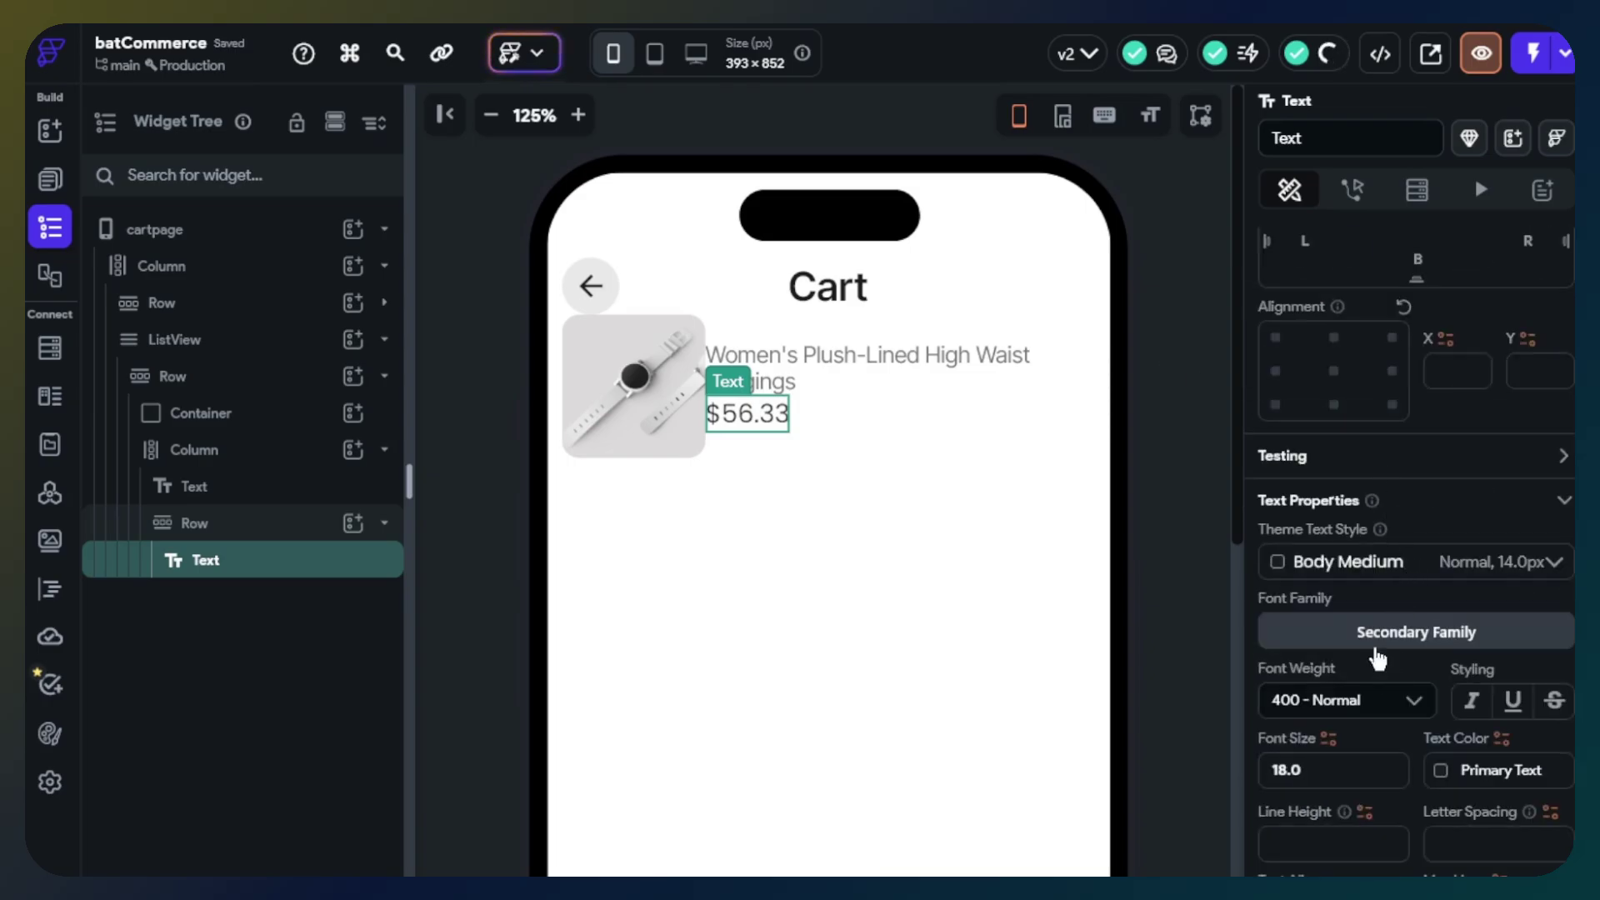
pyautogui.click(1360, 700)
pyautogui.scroll(-2, 1344, 775)
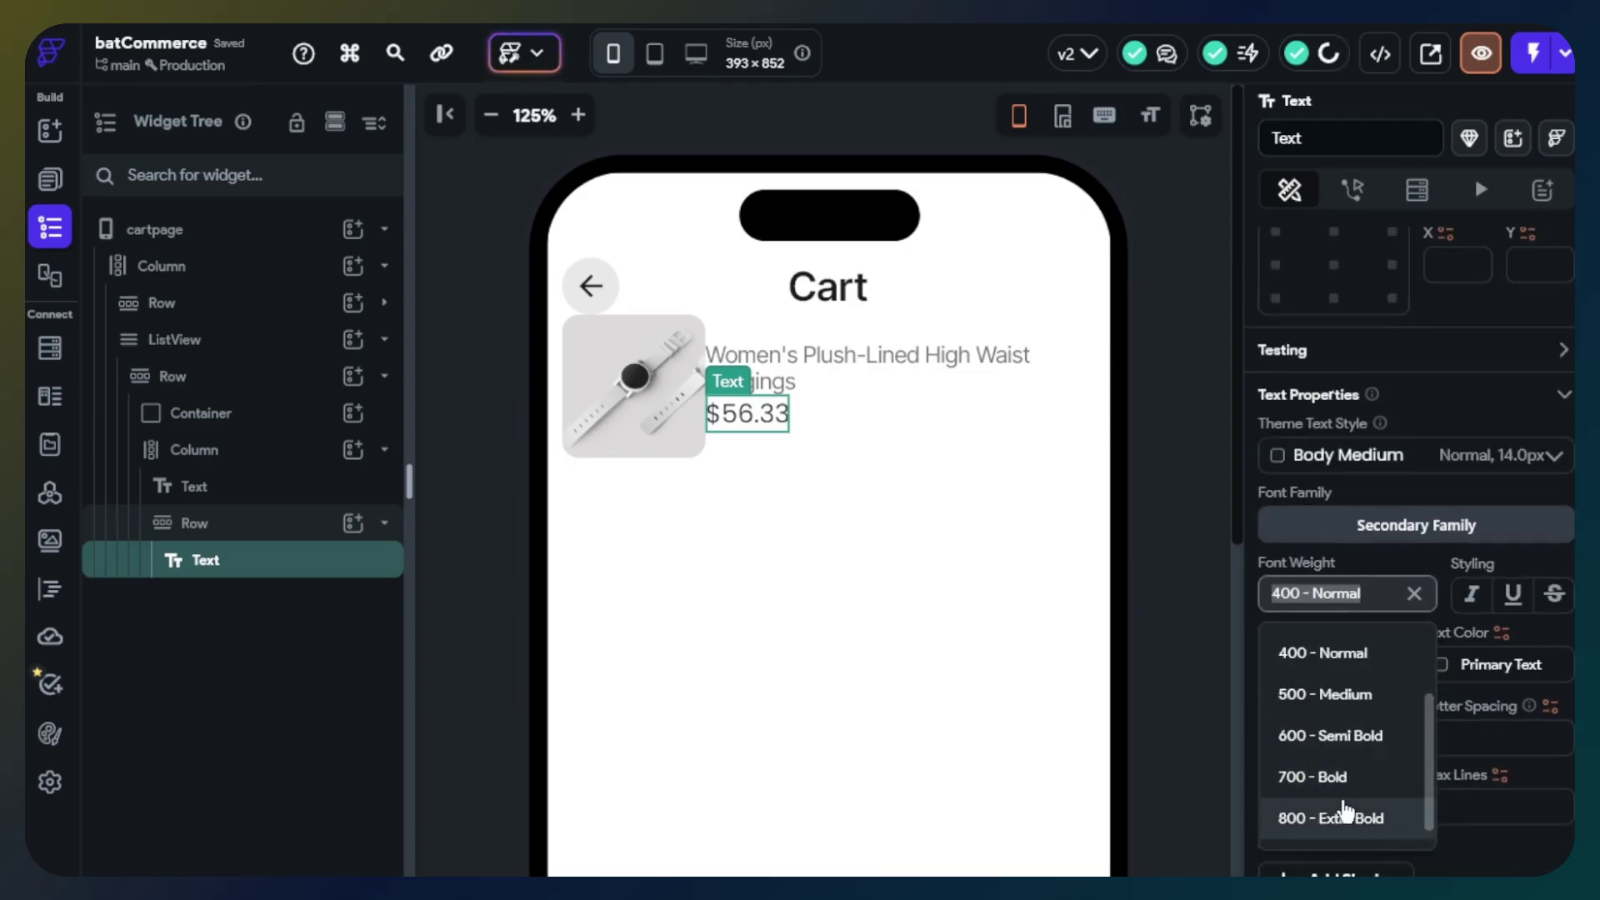
pyautogui.click(1344, 807)
pyautogui.moveTo(1350, 710)
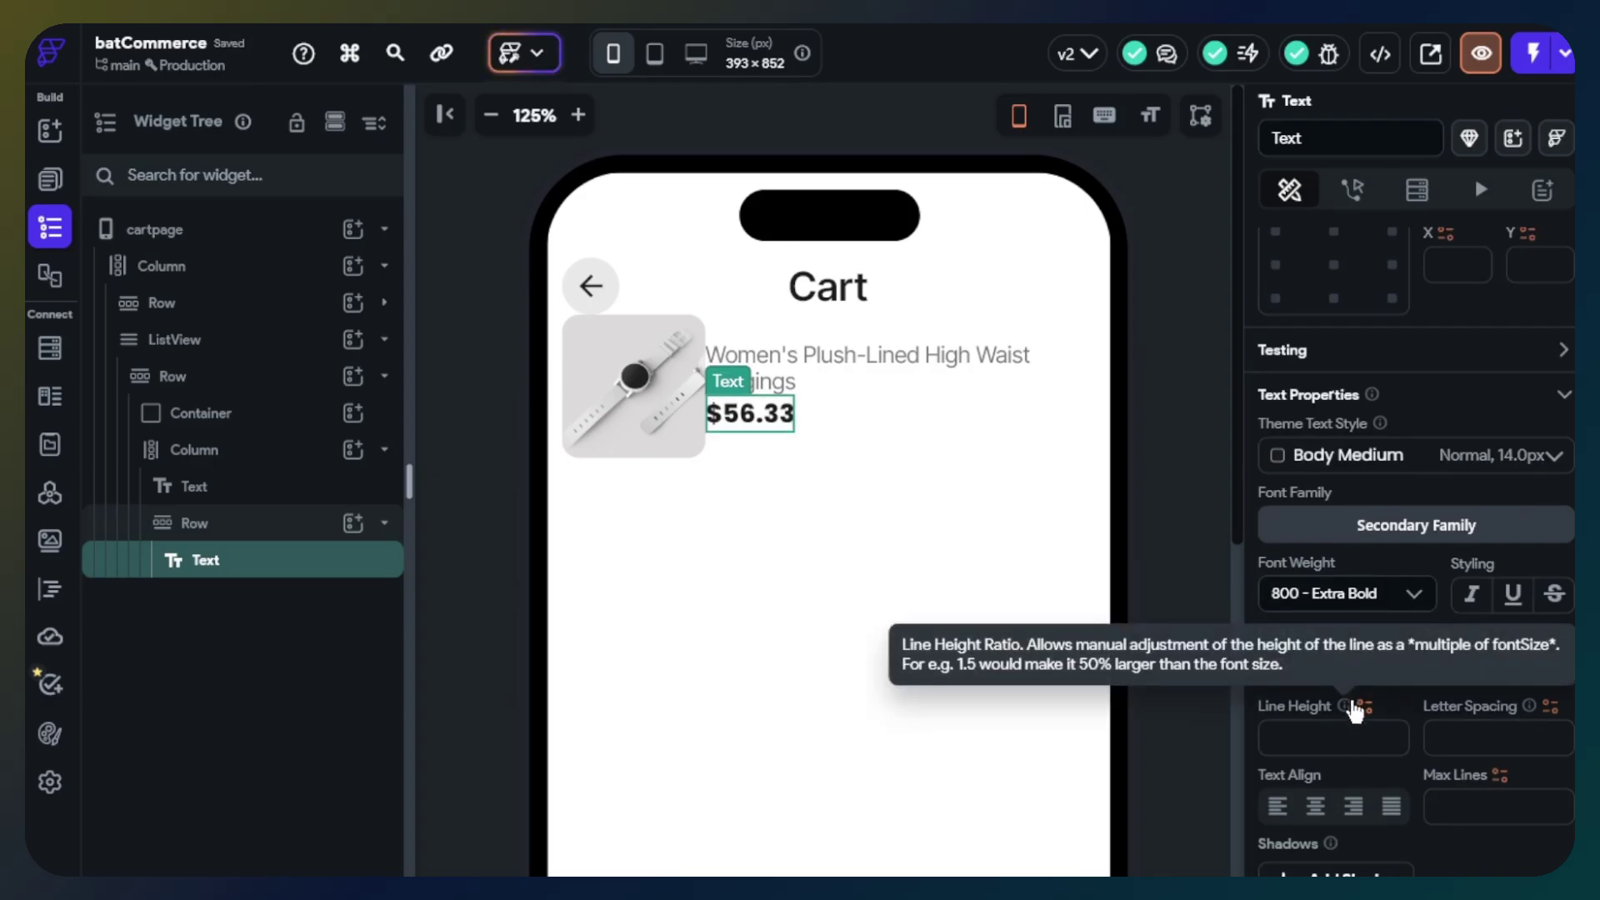
pyautogui.click(1417, 529)
pyautogui.click(1038, 313)
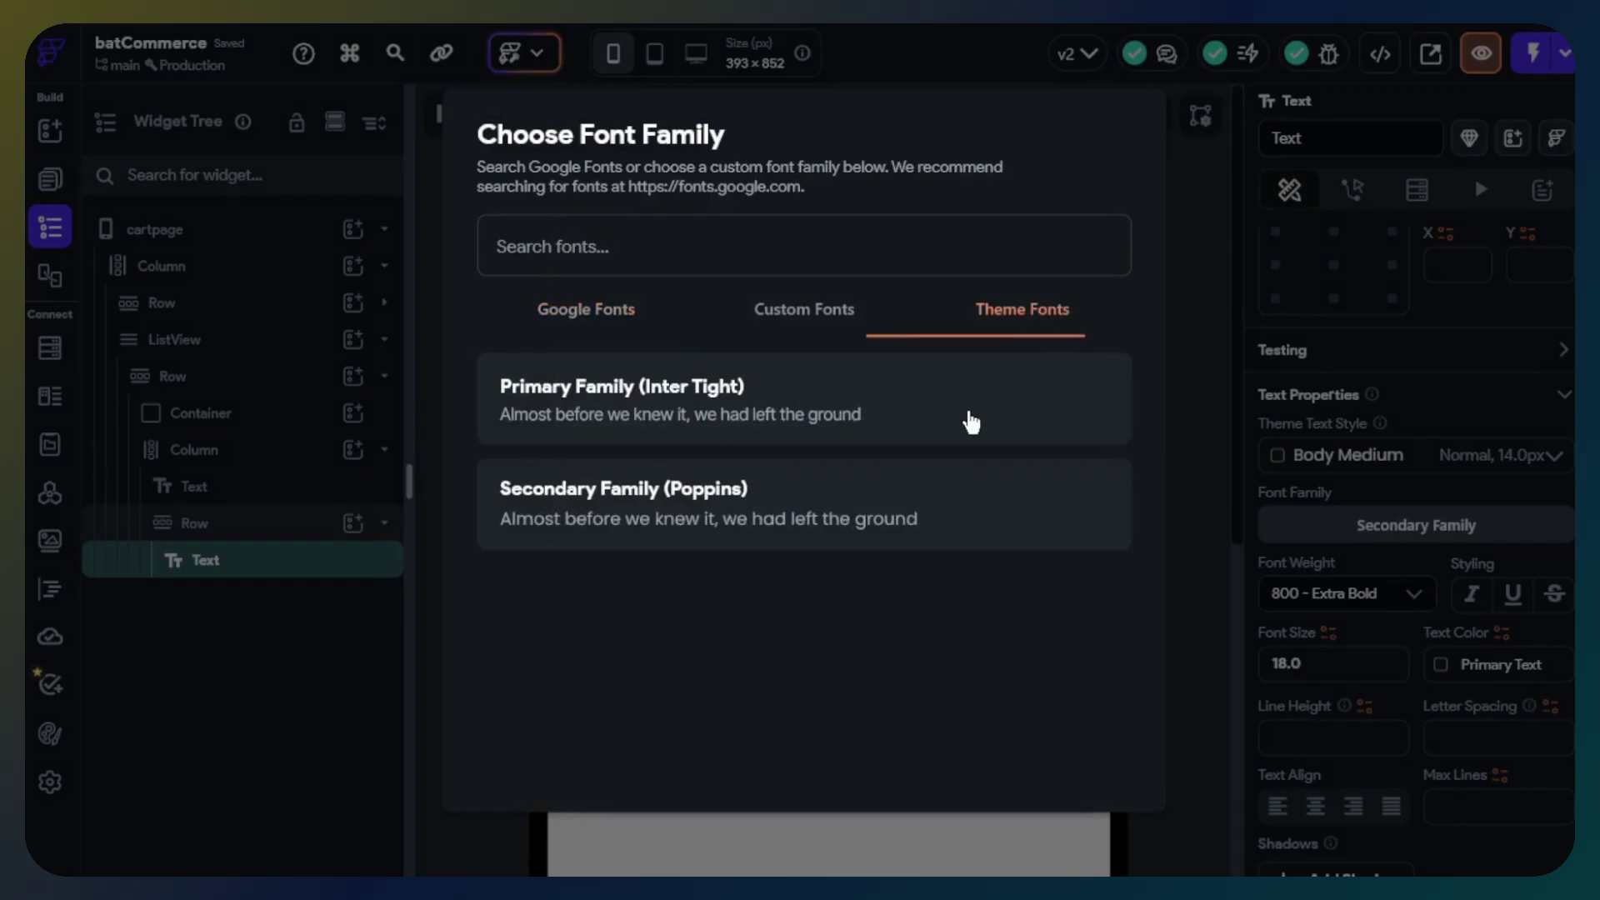
pyautogui.click(971, 421)
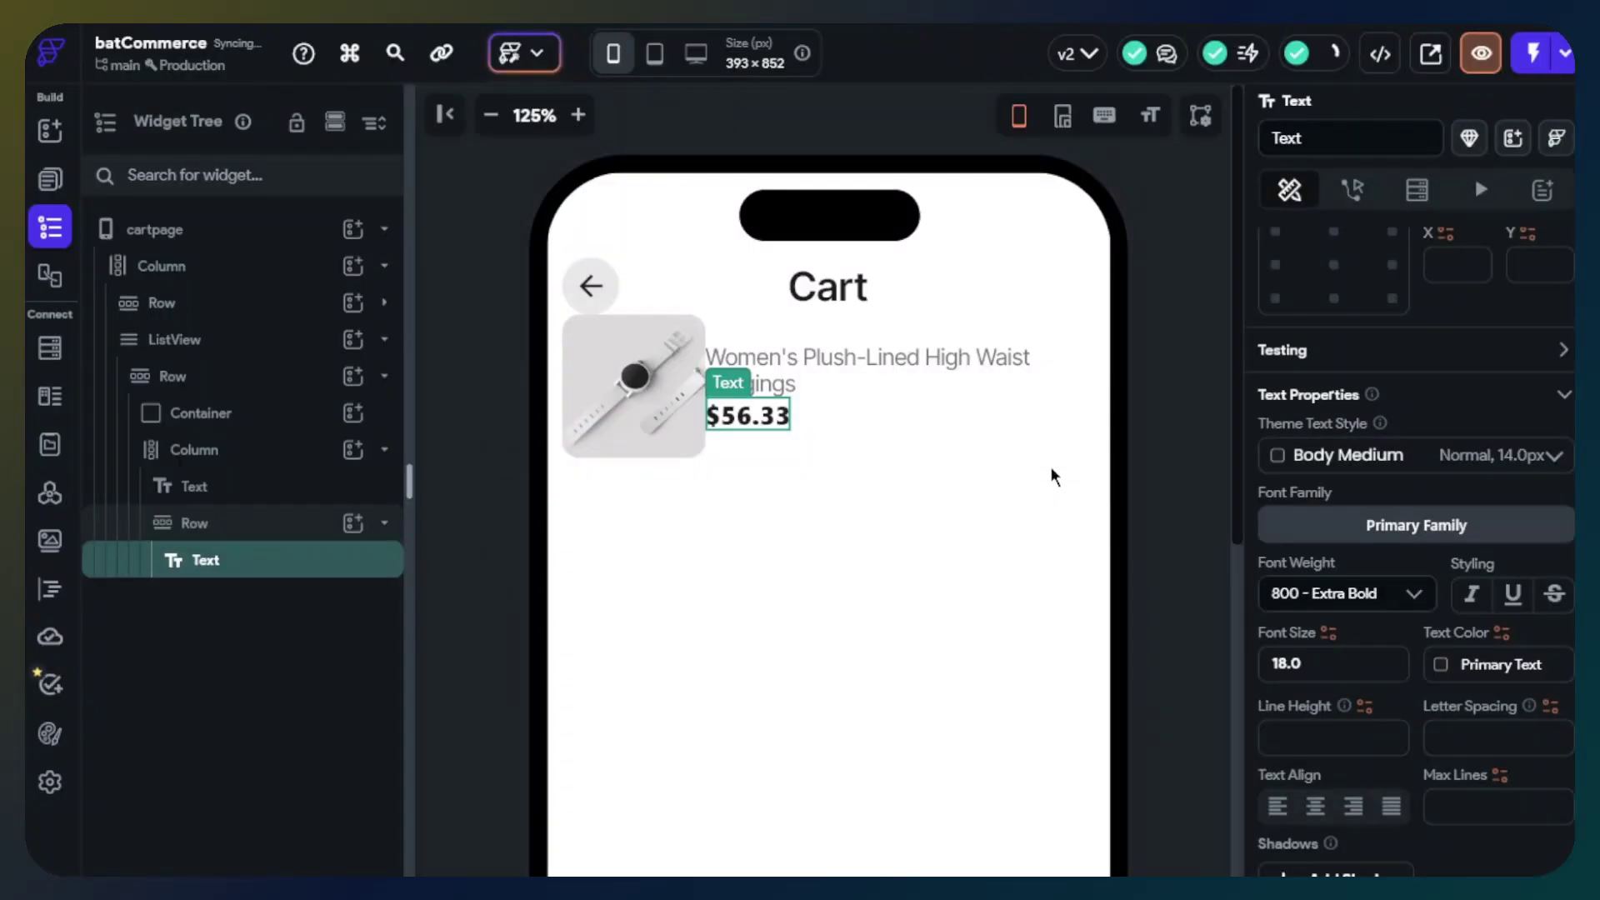
pyautogui.click(1198, 559)
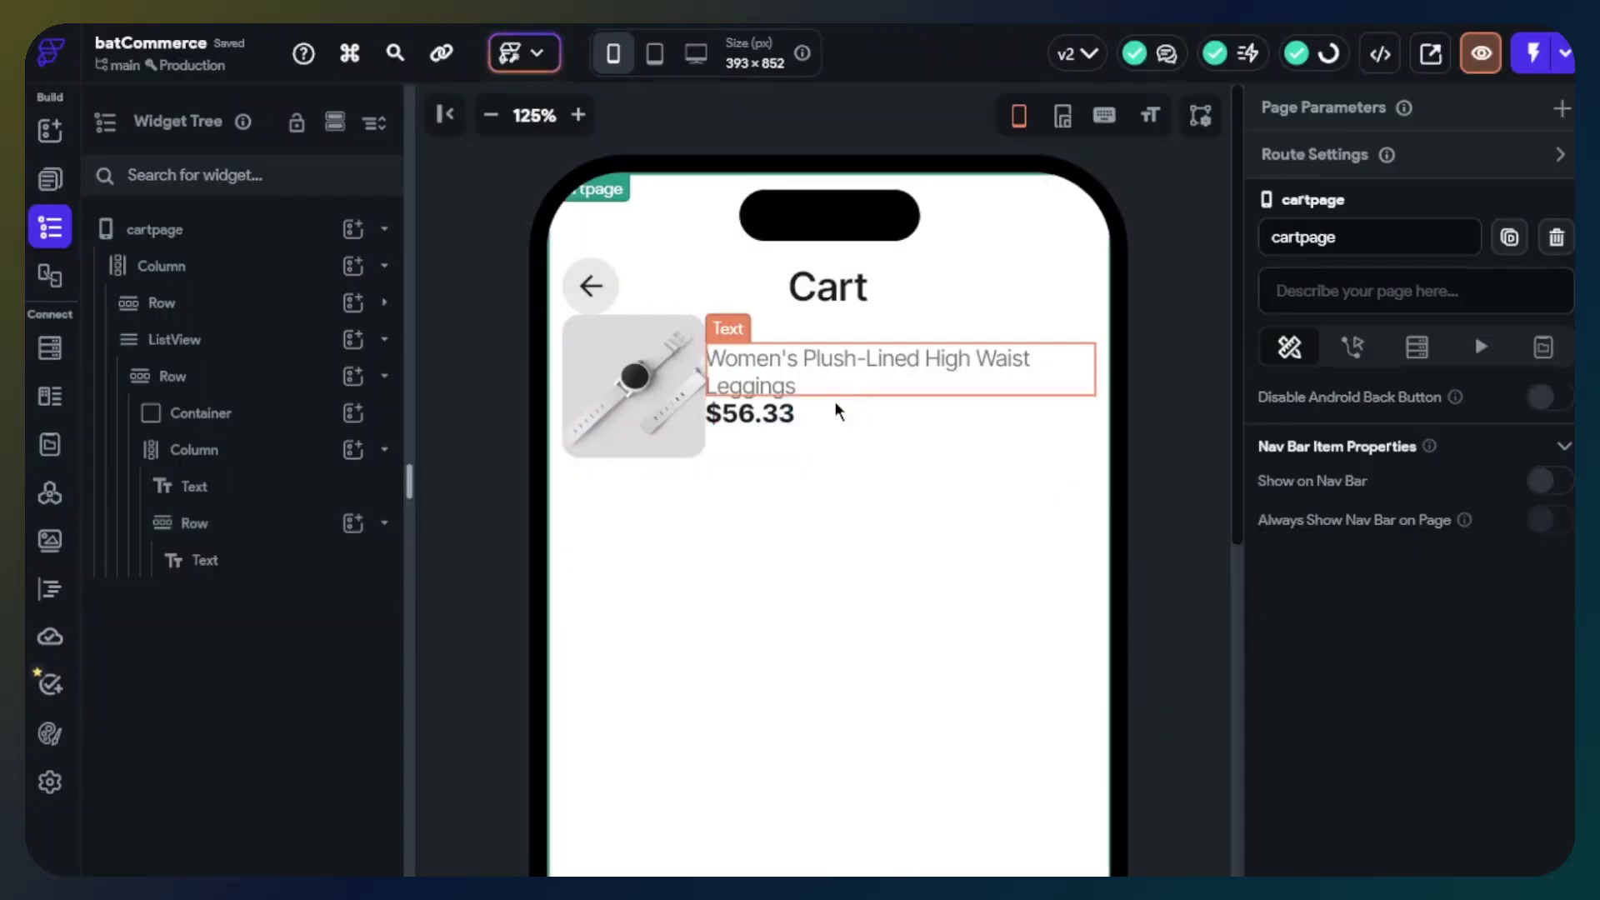
# Set the main axis alignment to Space Between for both the product Column and the Row that contains it.
pyautogui.click(286, 454)
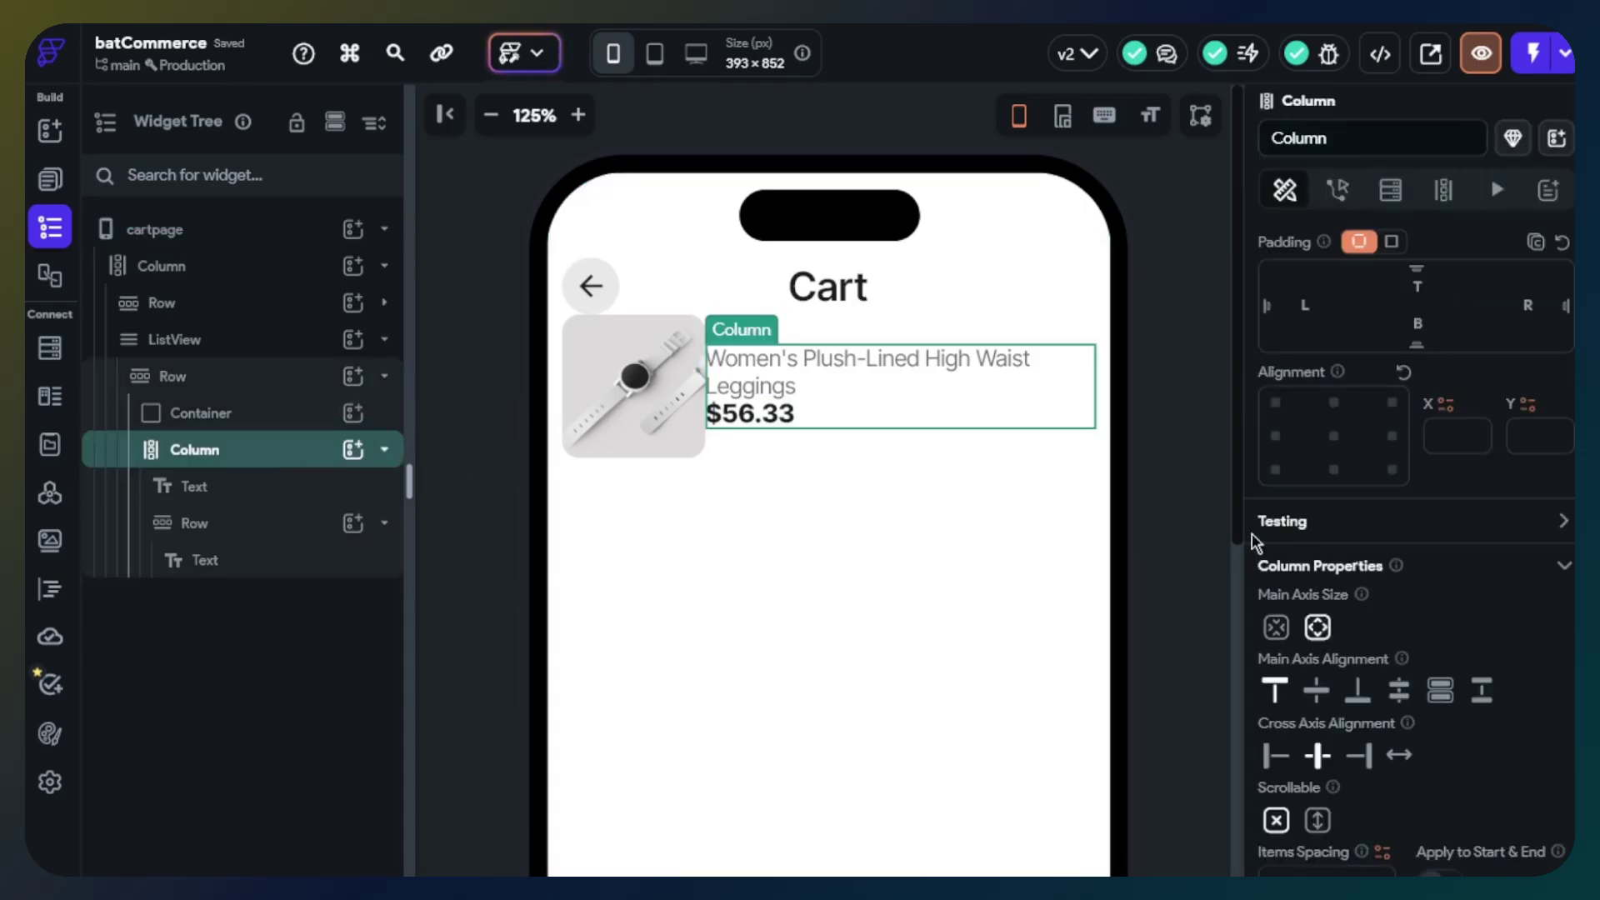
pyautogui.click(1482, 692)
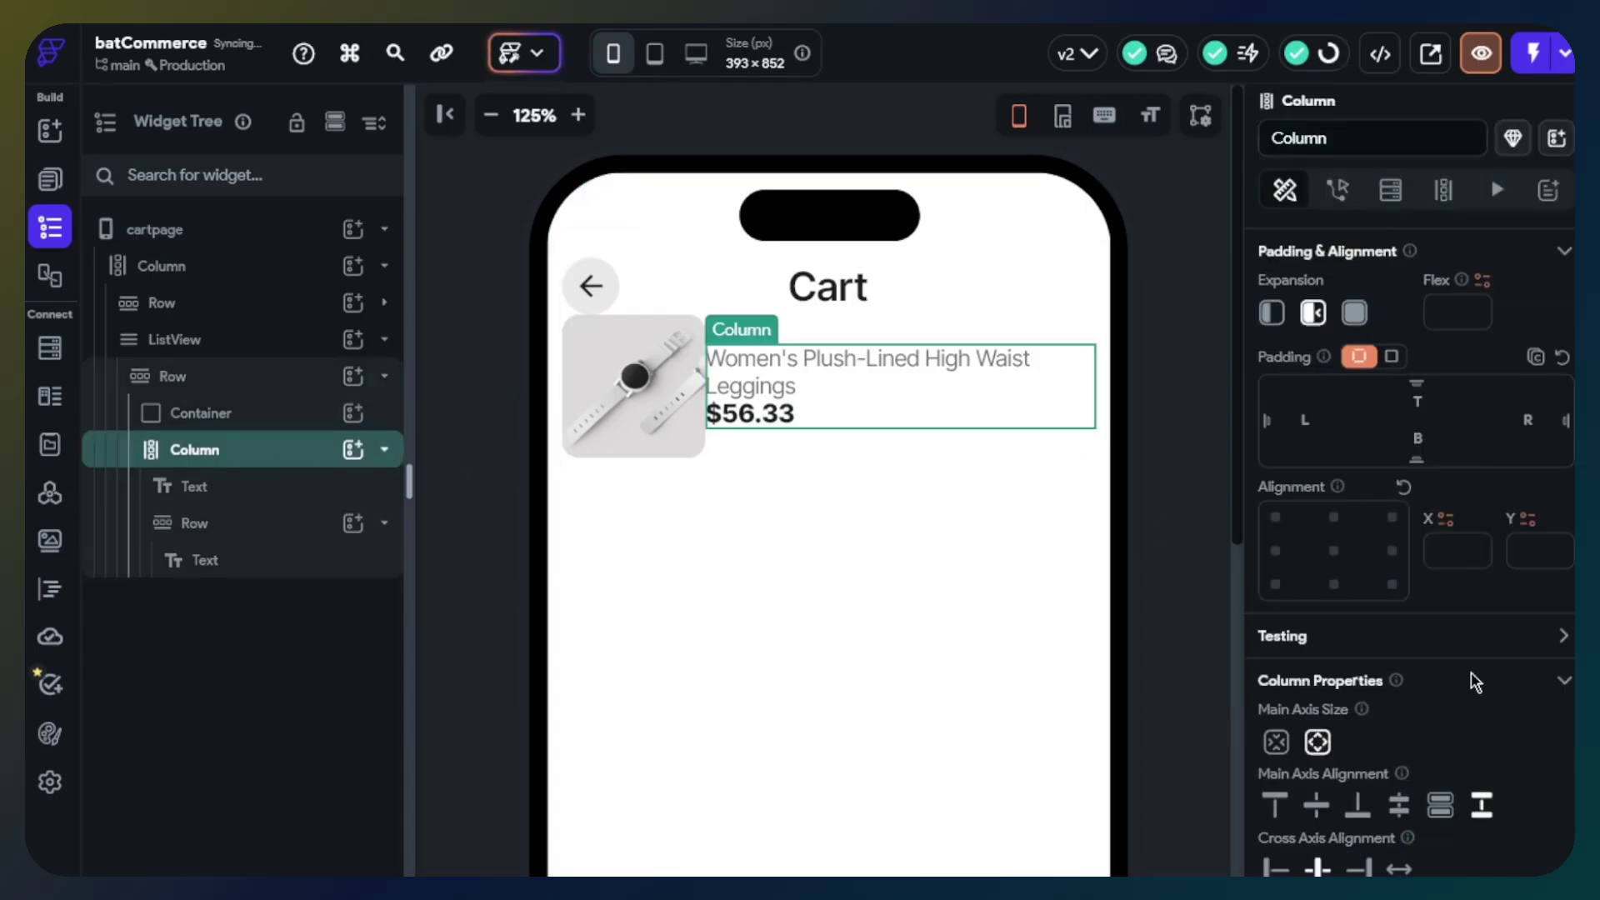
pyautogui.click(906, 330)
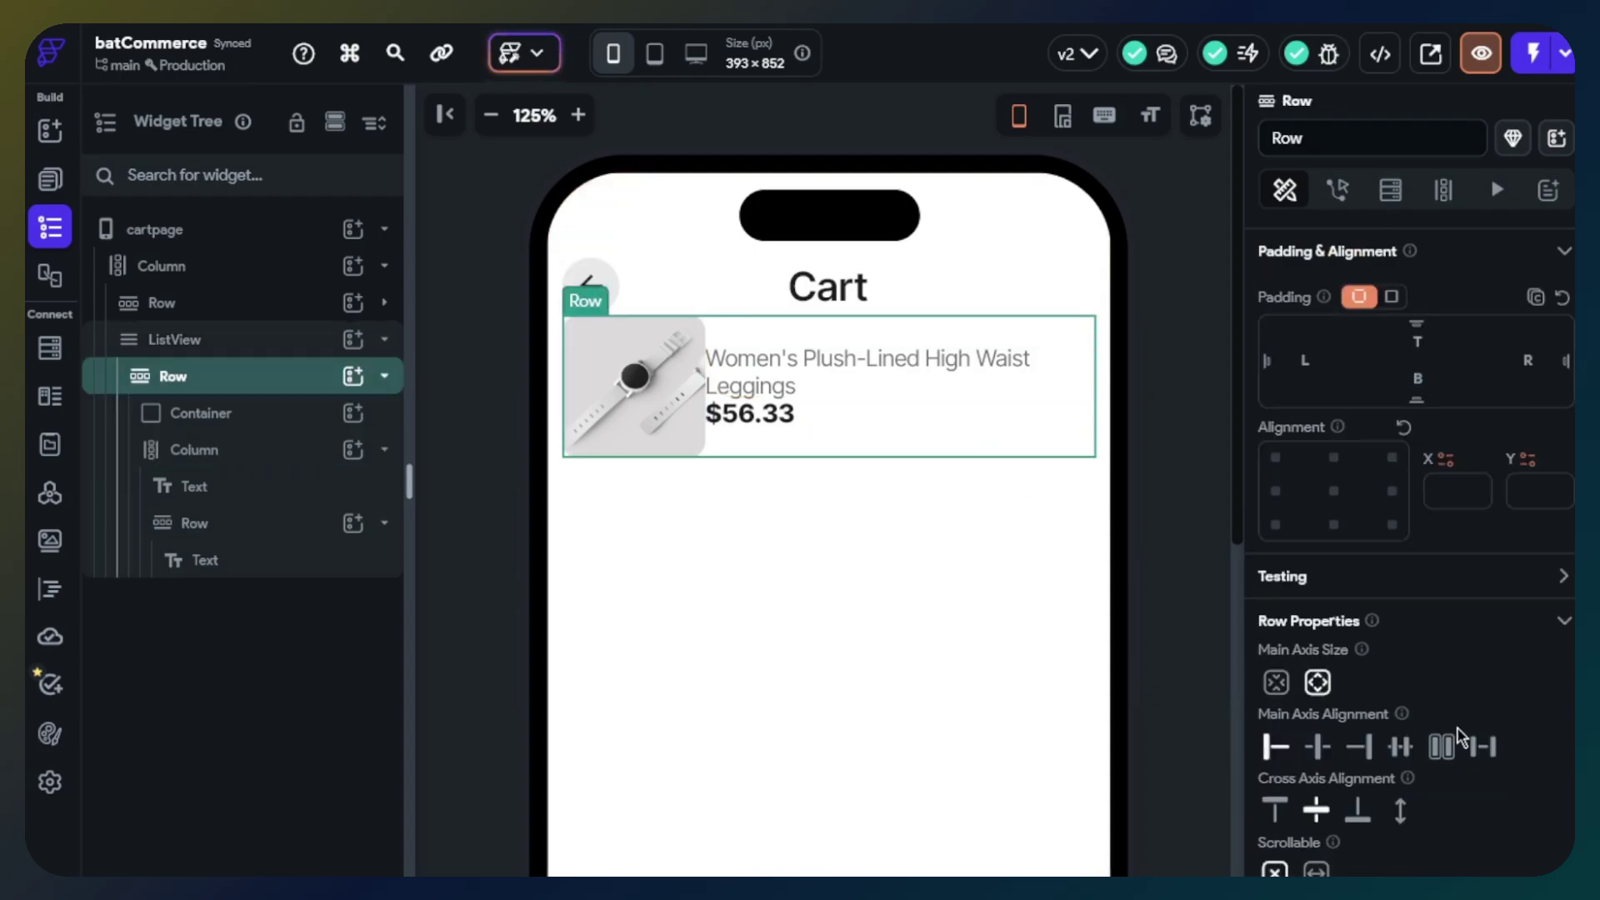
pyautogui.click(1481, 744)
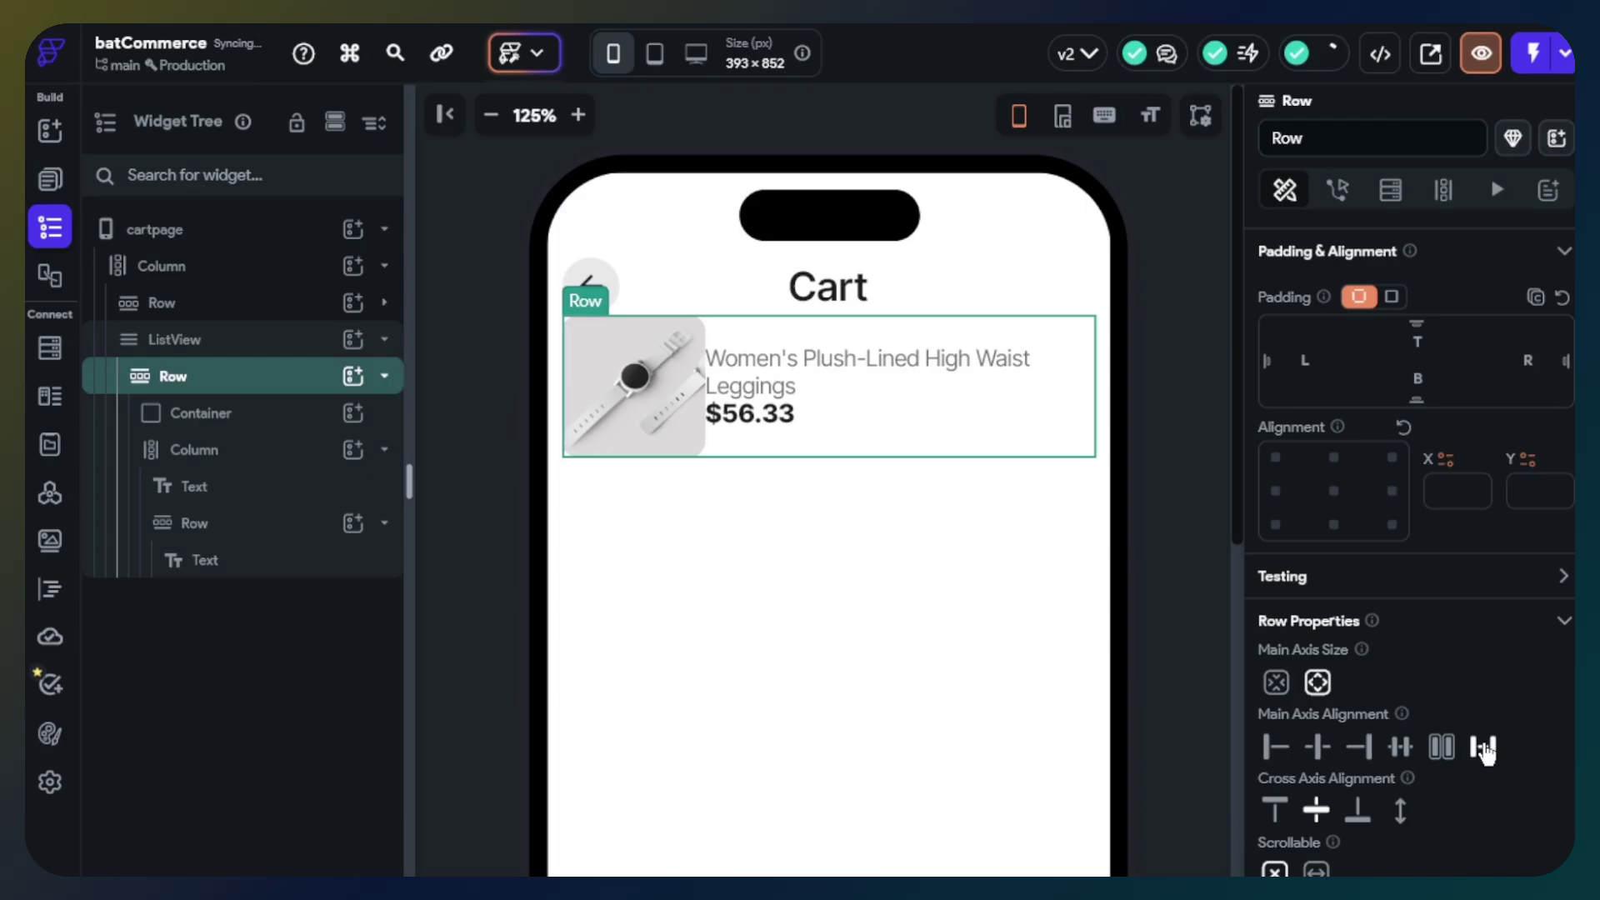
# Set the product Column's items spacing to 25 and add left padding to separate it from the image.
pyautogui.click(278, 419)
pyautogui.click(277, 436)
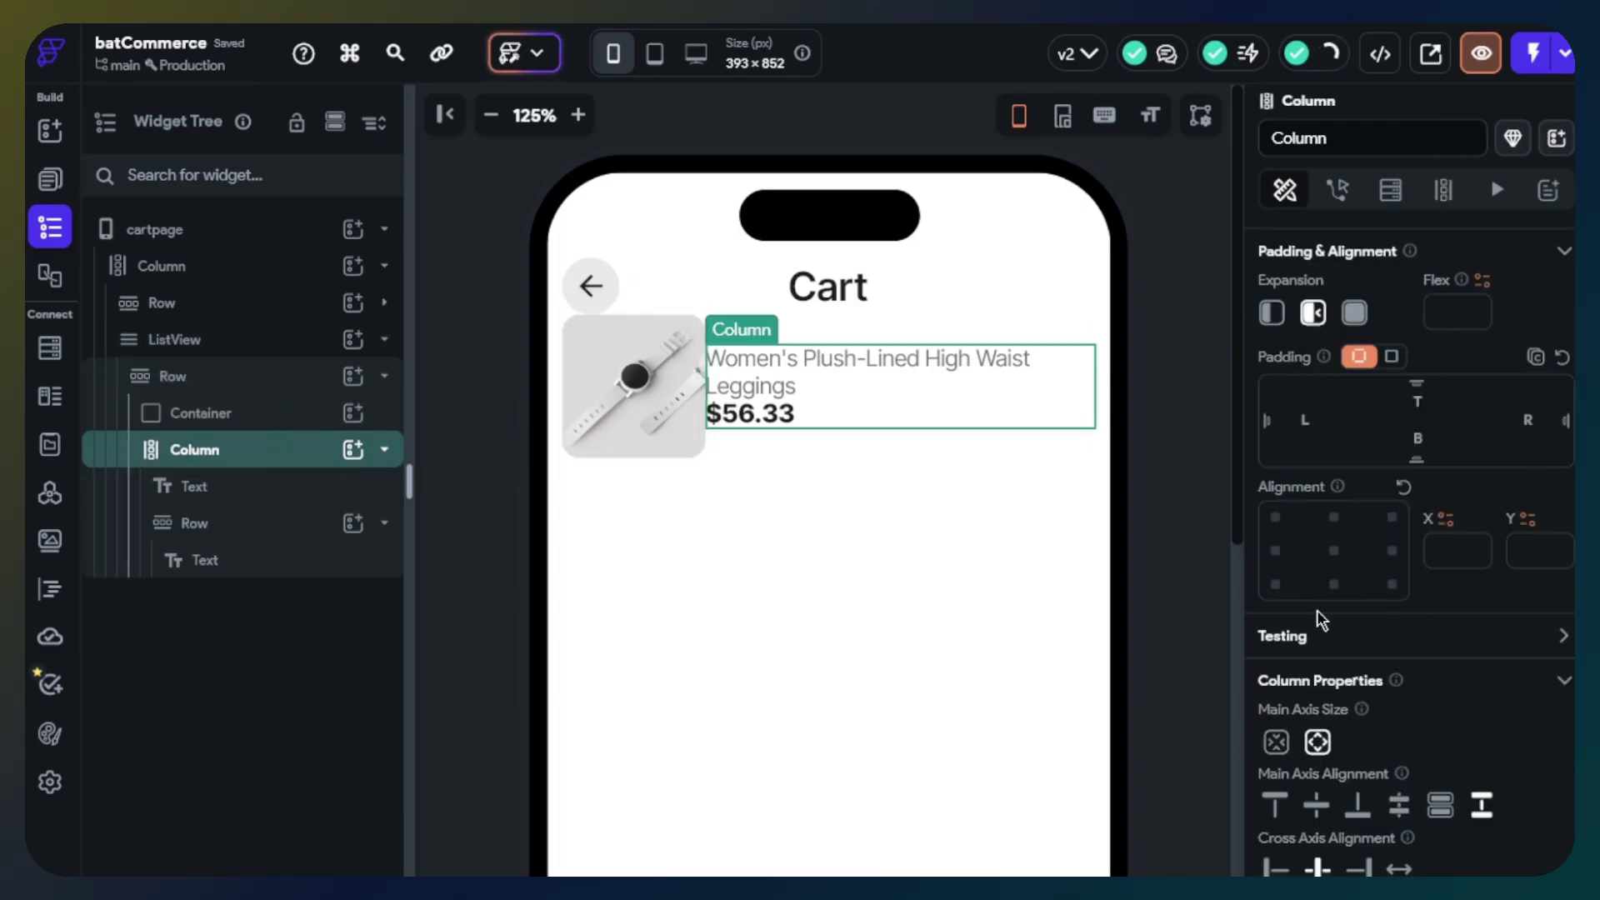
pyautogui.scroll(-3, 1399, 639)
pyautogui.scroll(-2, 1402, 666)
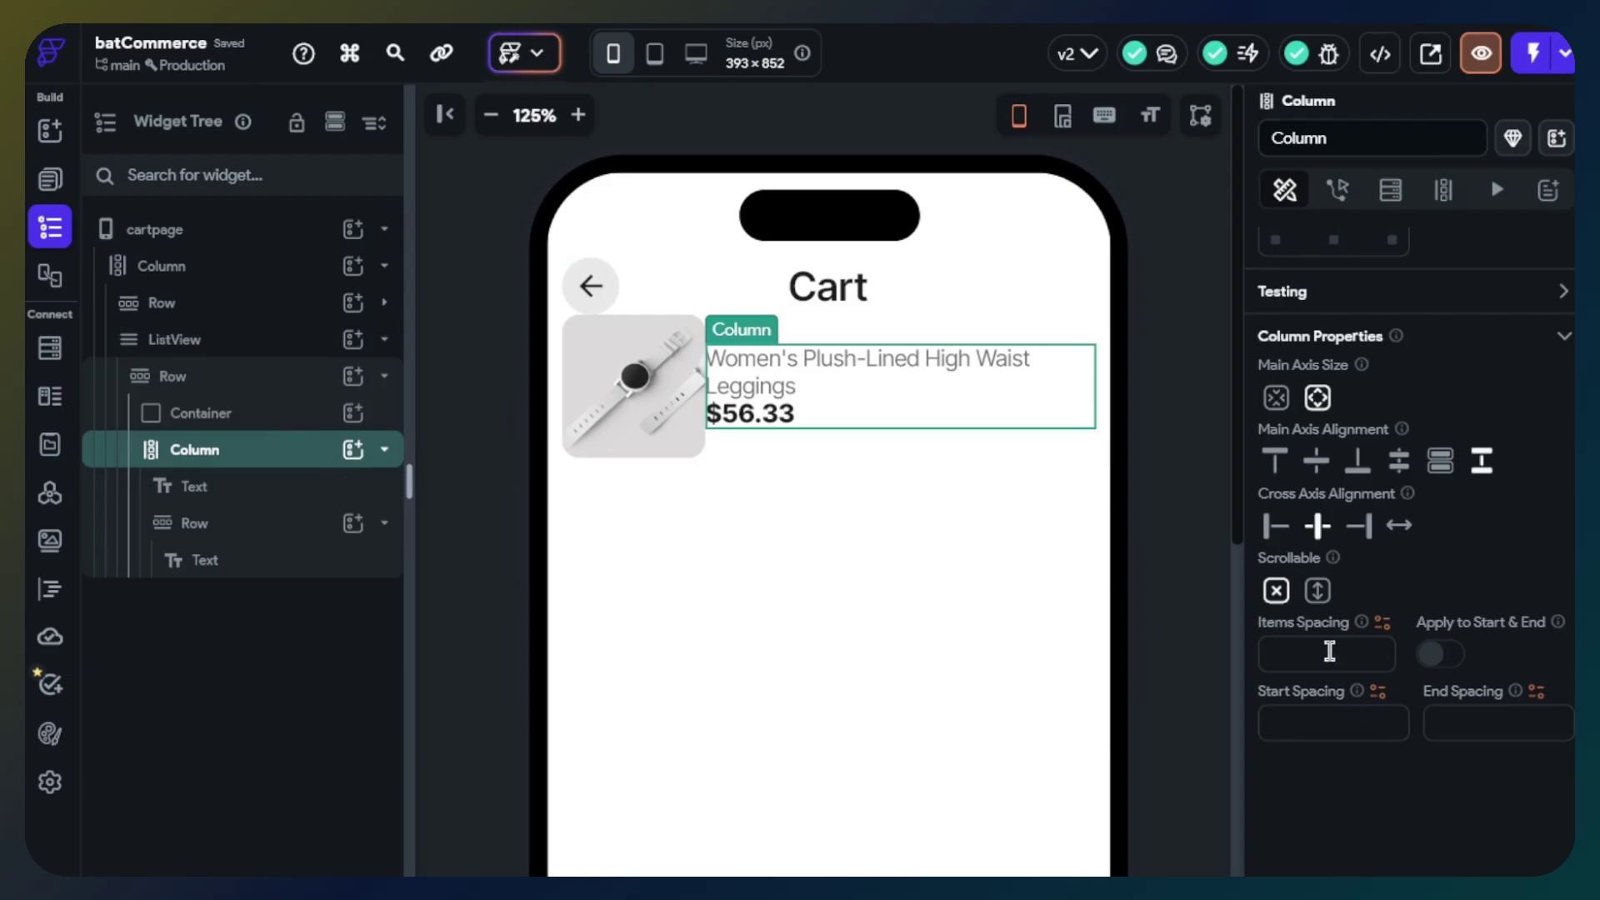
pyautogui.click(1329, 651)
pyautogui.write('25')
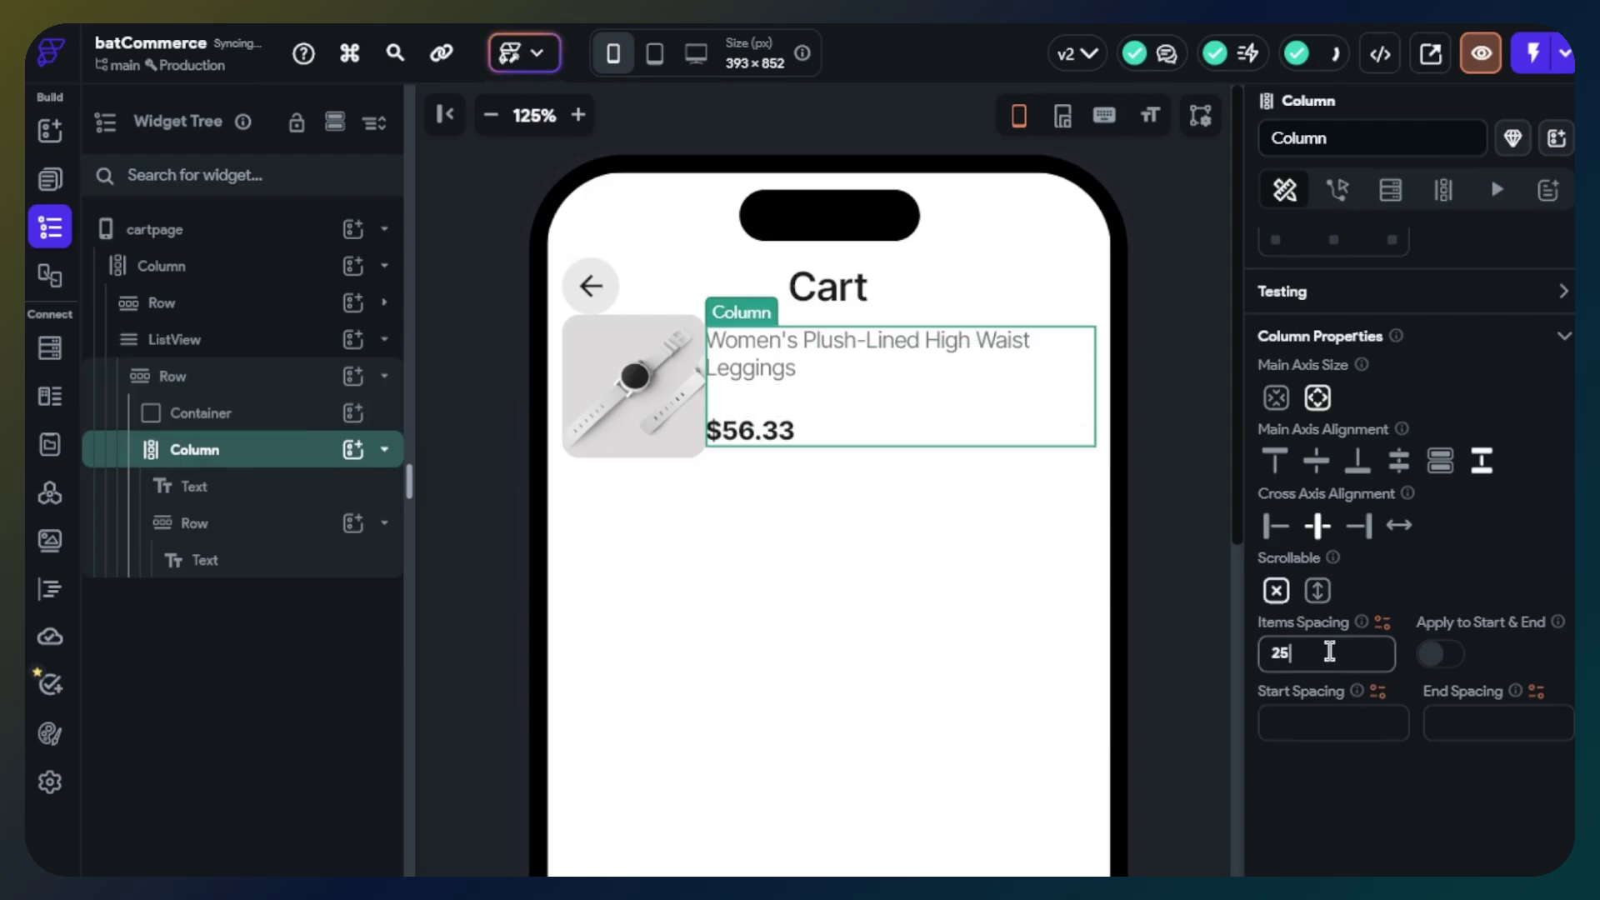
pyautogui.click(1186, 611)
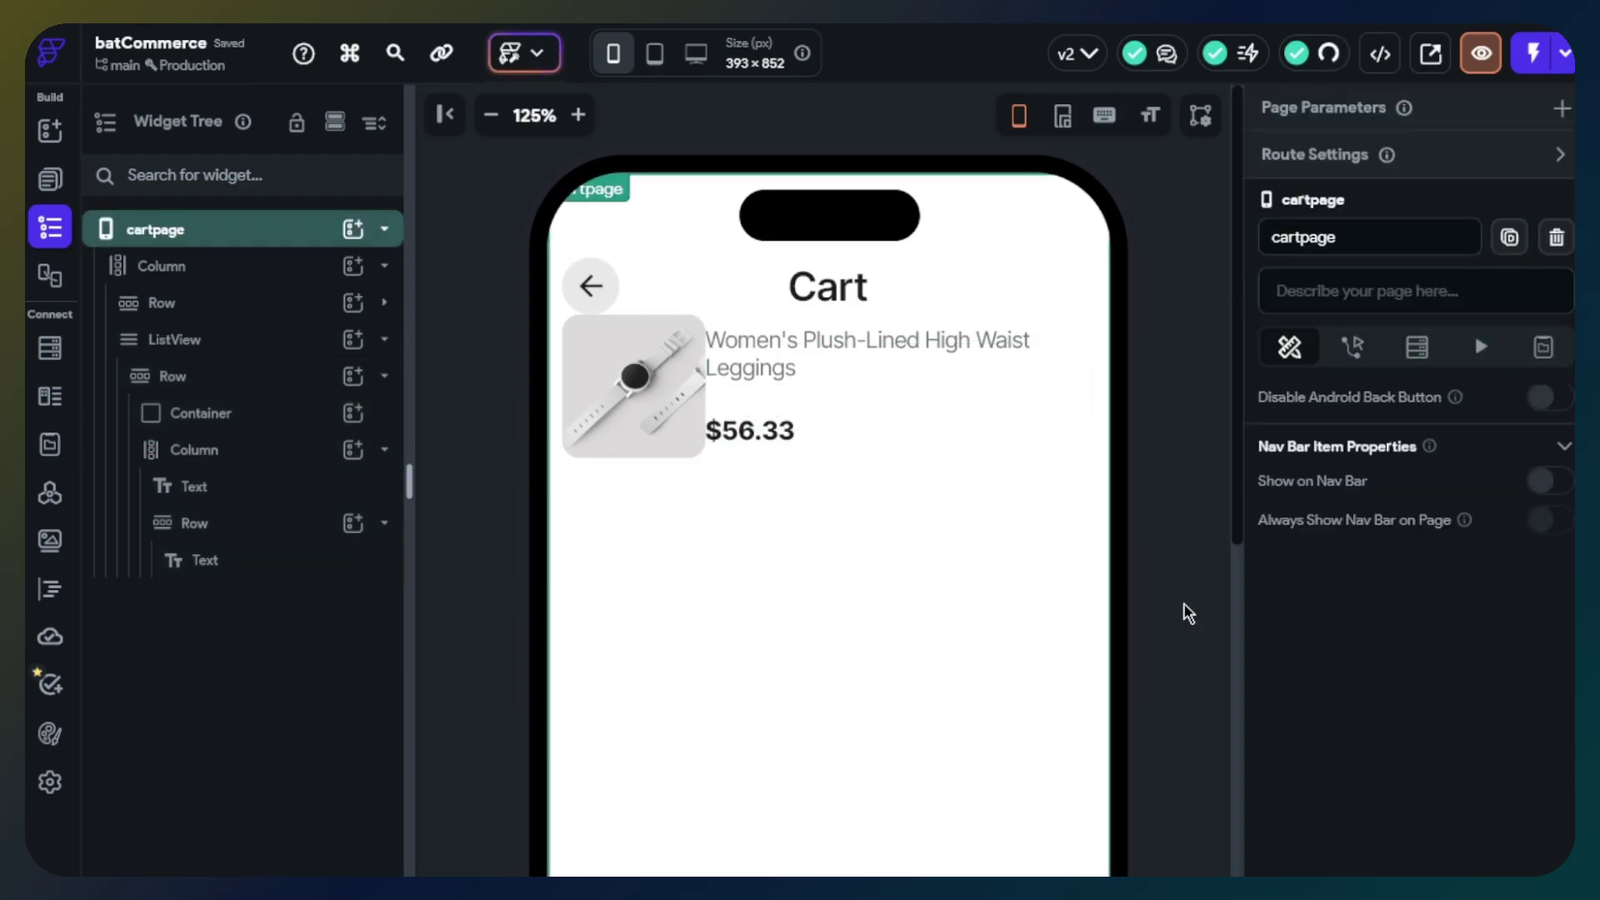
pyautogui.click(957, 391)
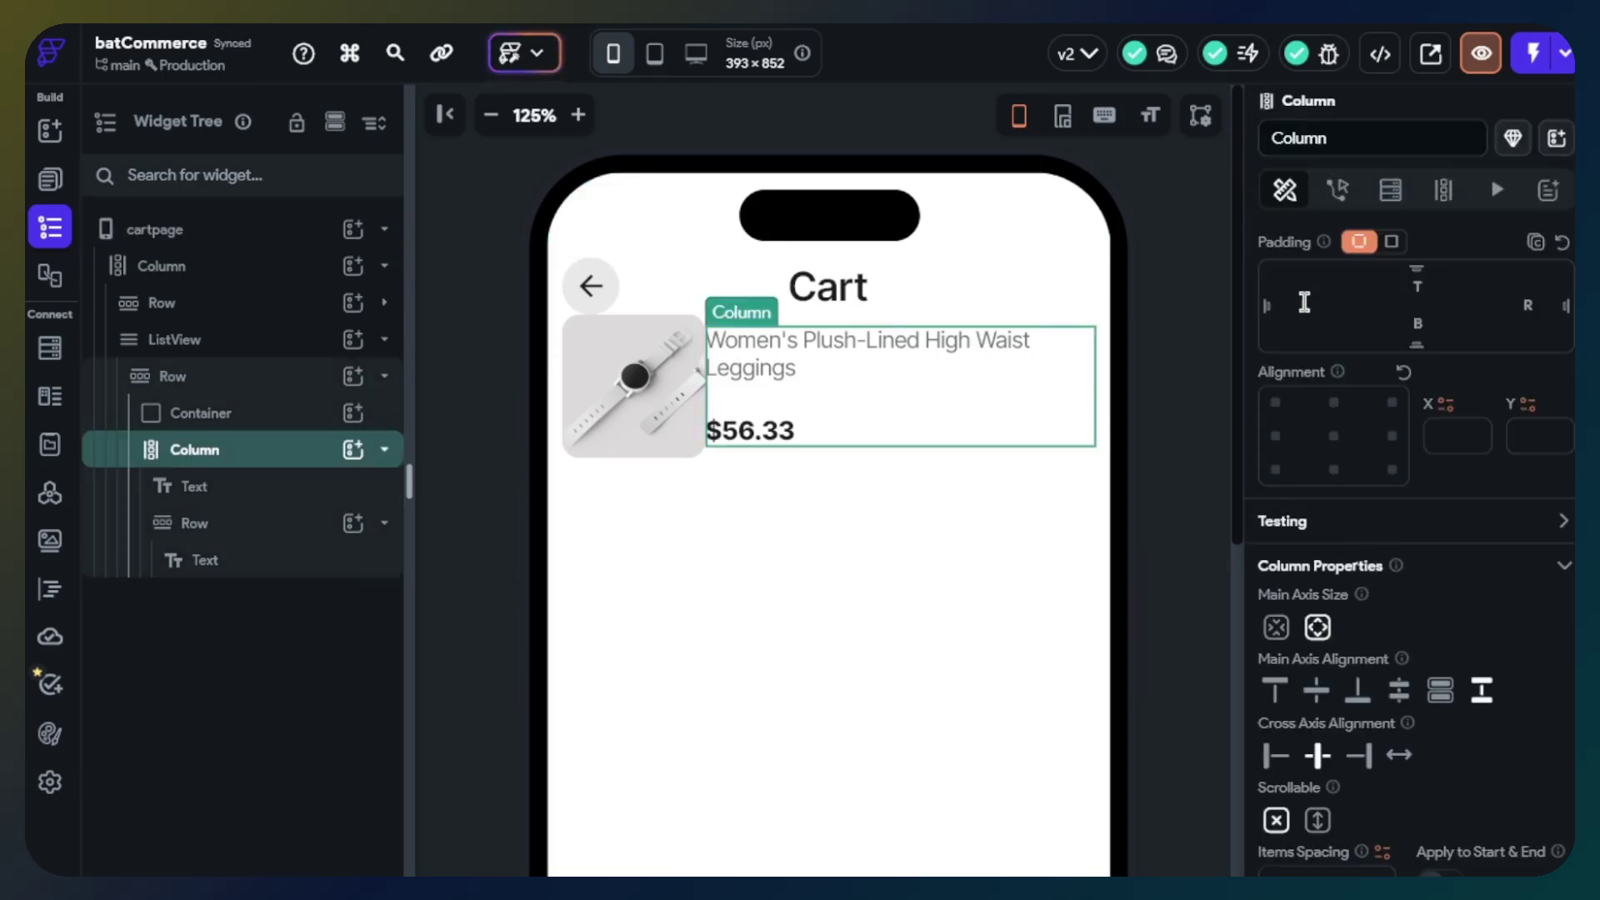
pyautogui.click(1197, 392)
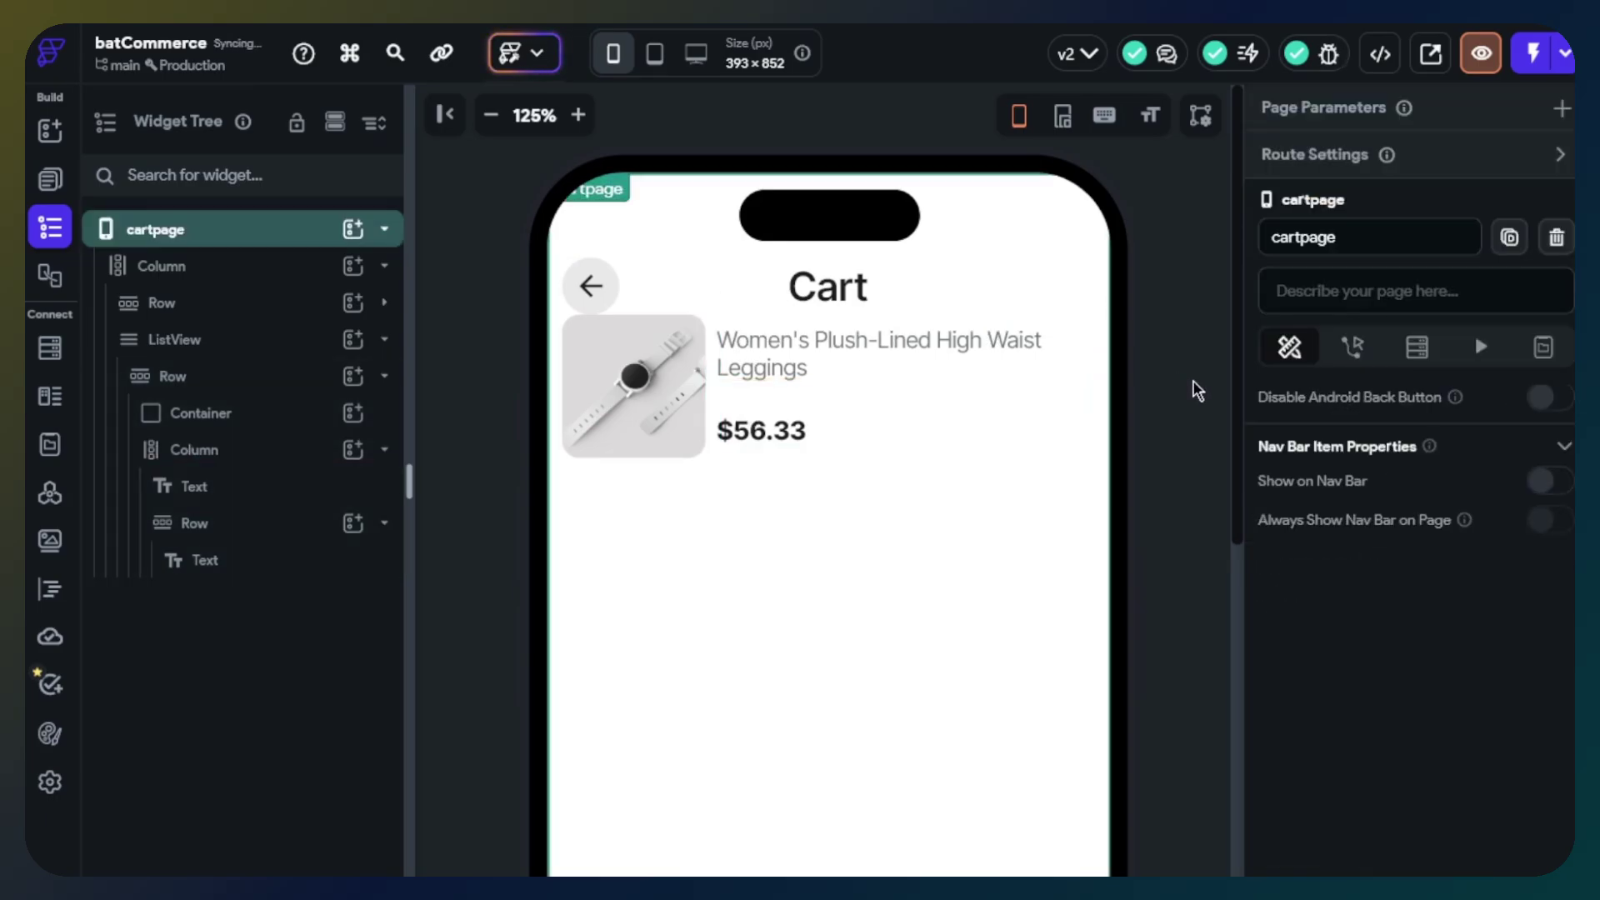
# Set the items spacing of the page's main Column to 15.
pyautogui.click(197, 349)
pyautogui.click(226, 265)
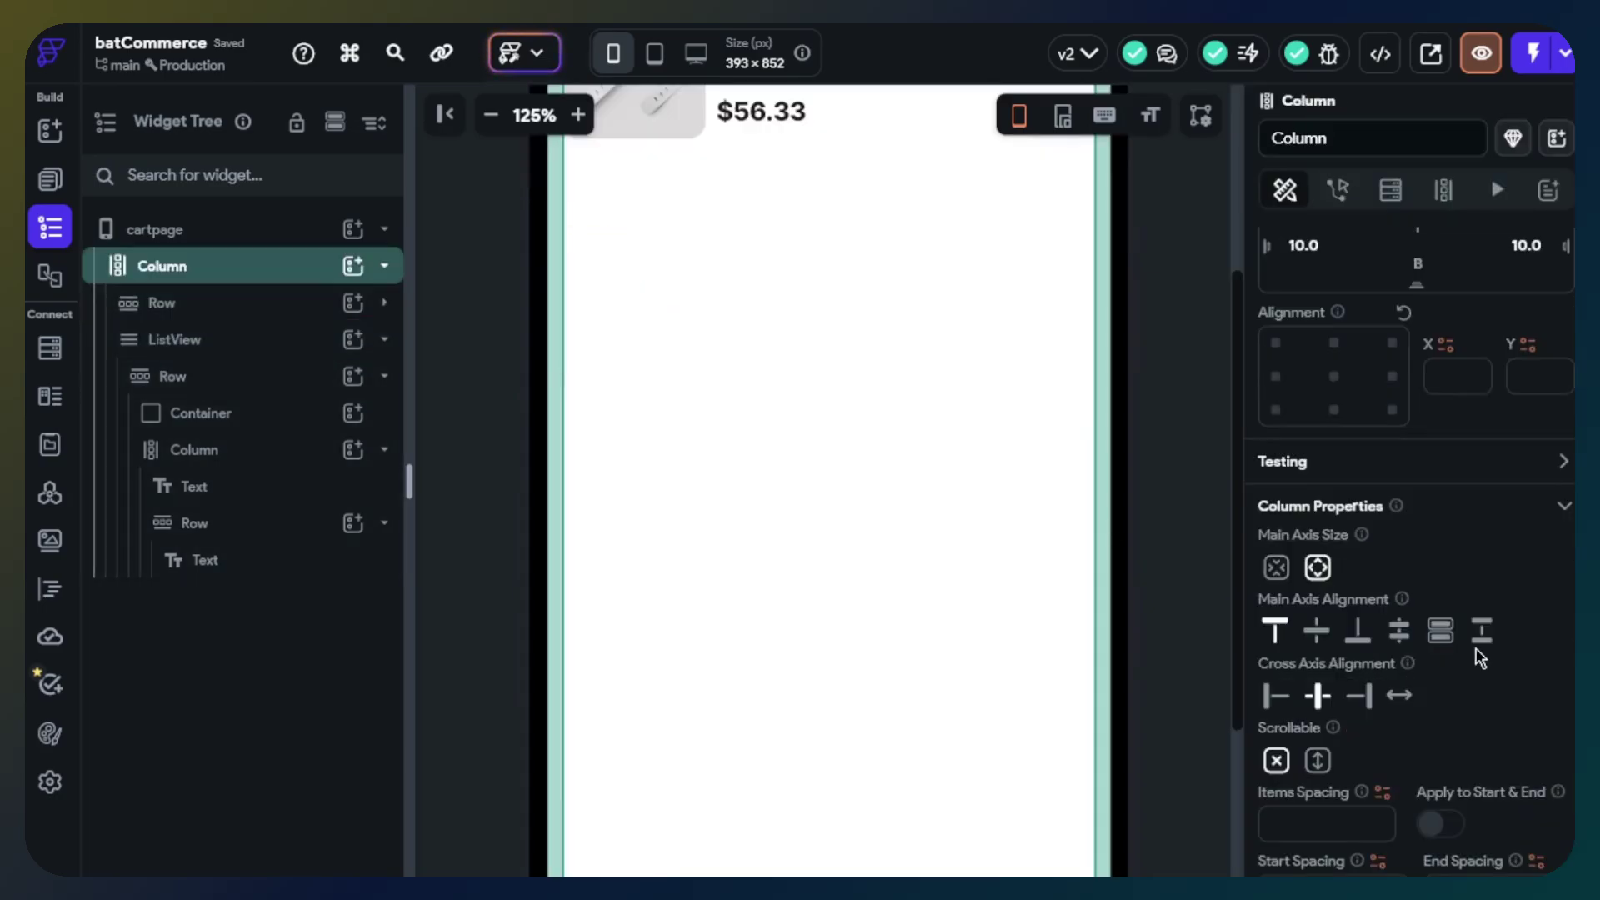
pyautogui.click(1334, 817)
pyautogui.write('15')
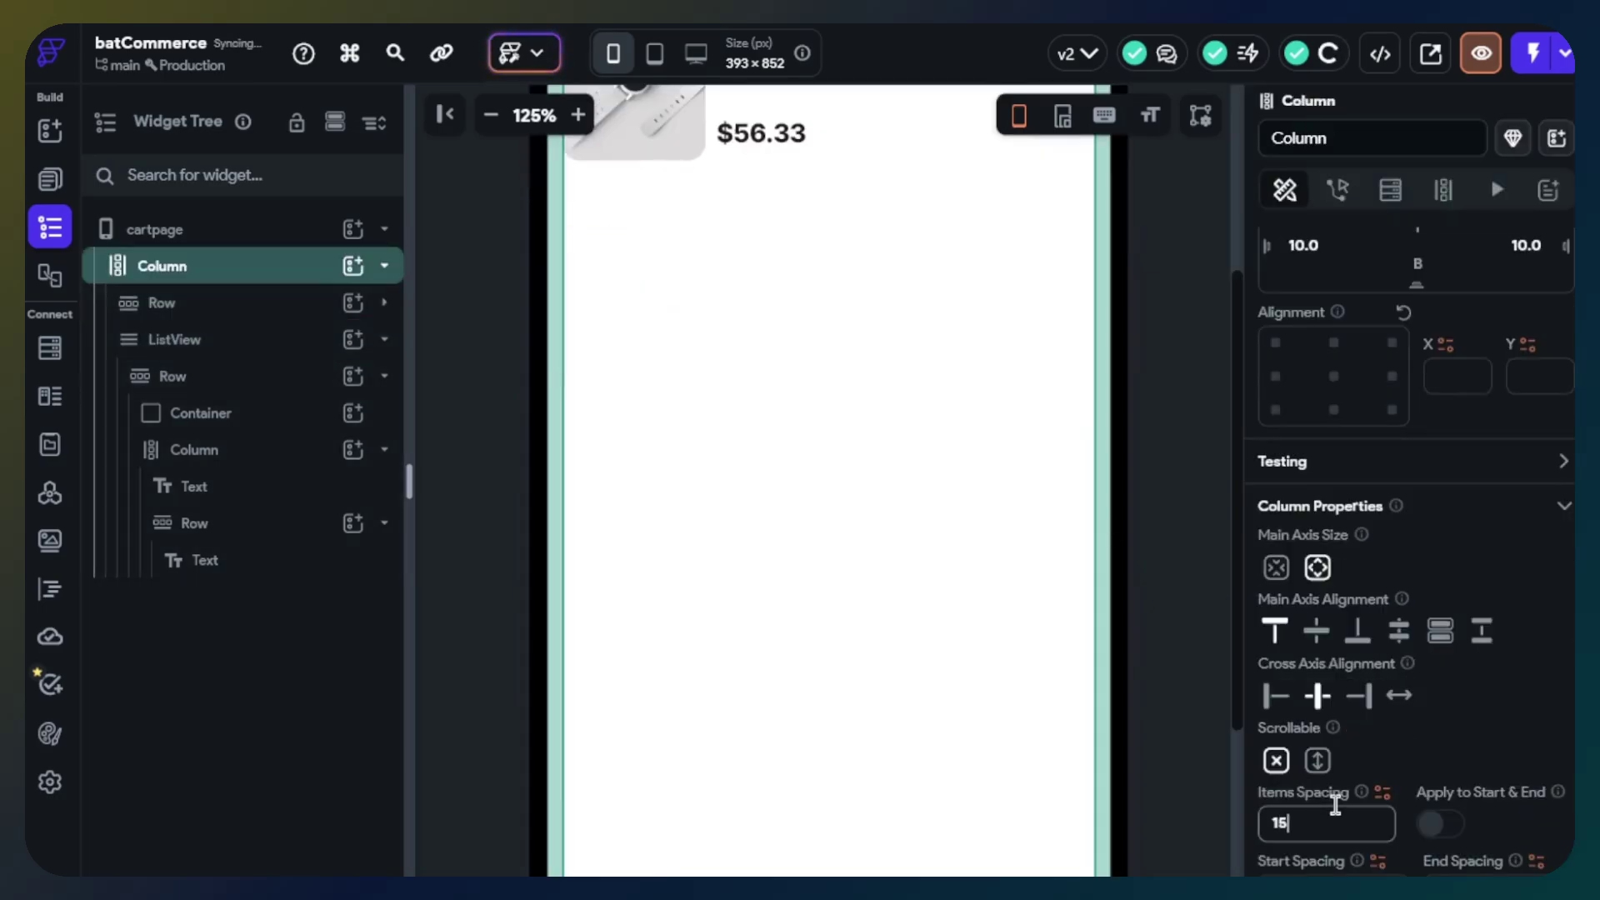
pyautogui.scroll(4, 1159, 583)
pyautogui.click(1165, 534)
# Convert the product Row inside the ListView to a new component named "cartProducy".
pyautogui.click(371, 527)
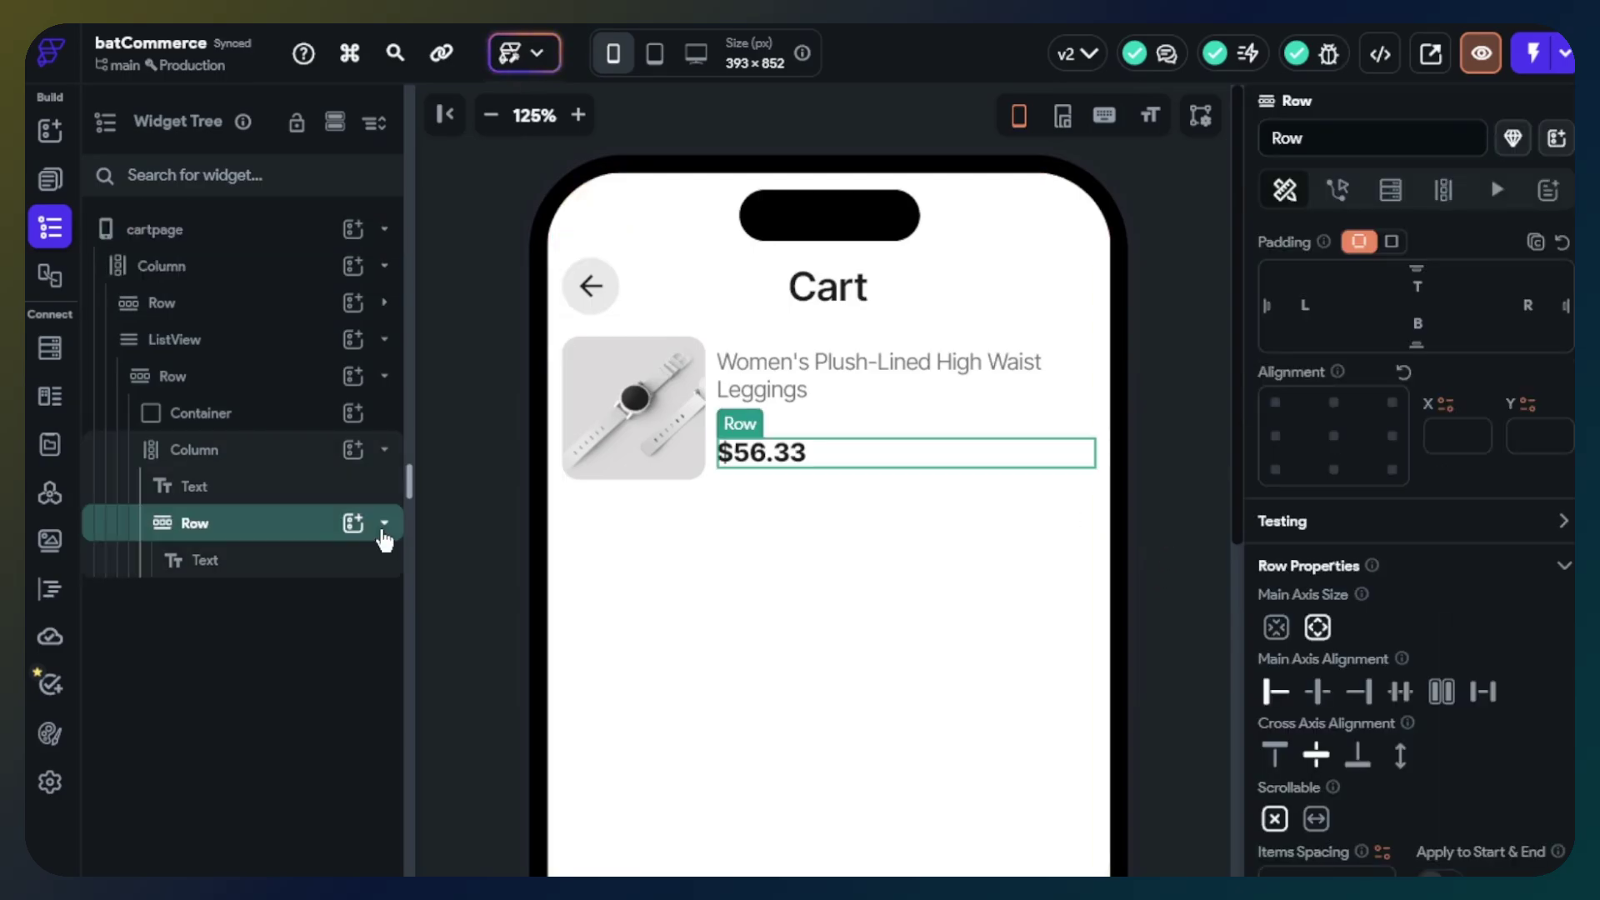
pyautogui.click(239, 376)
pyautogui.rightClick(242, 376)
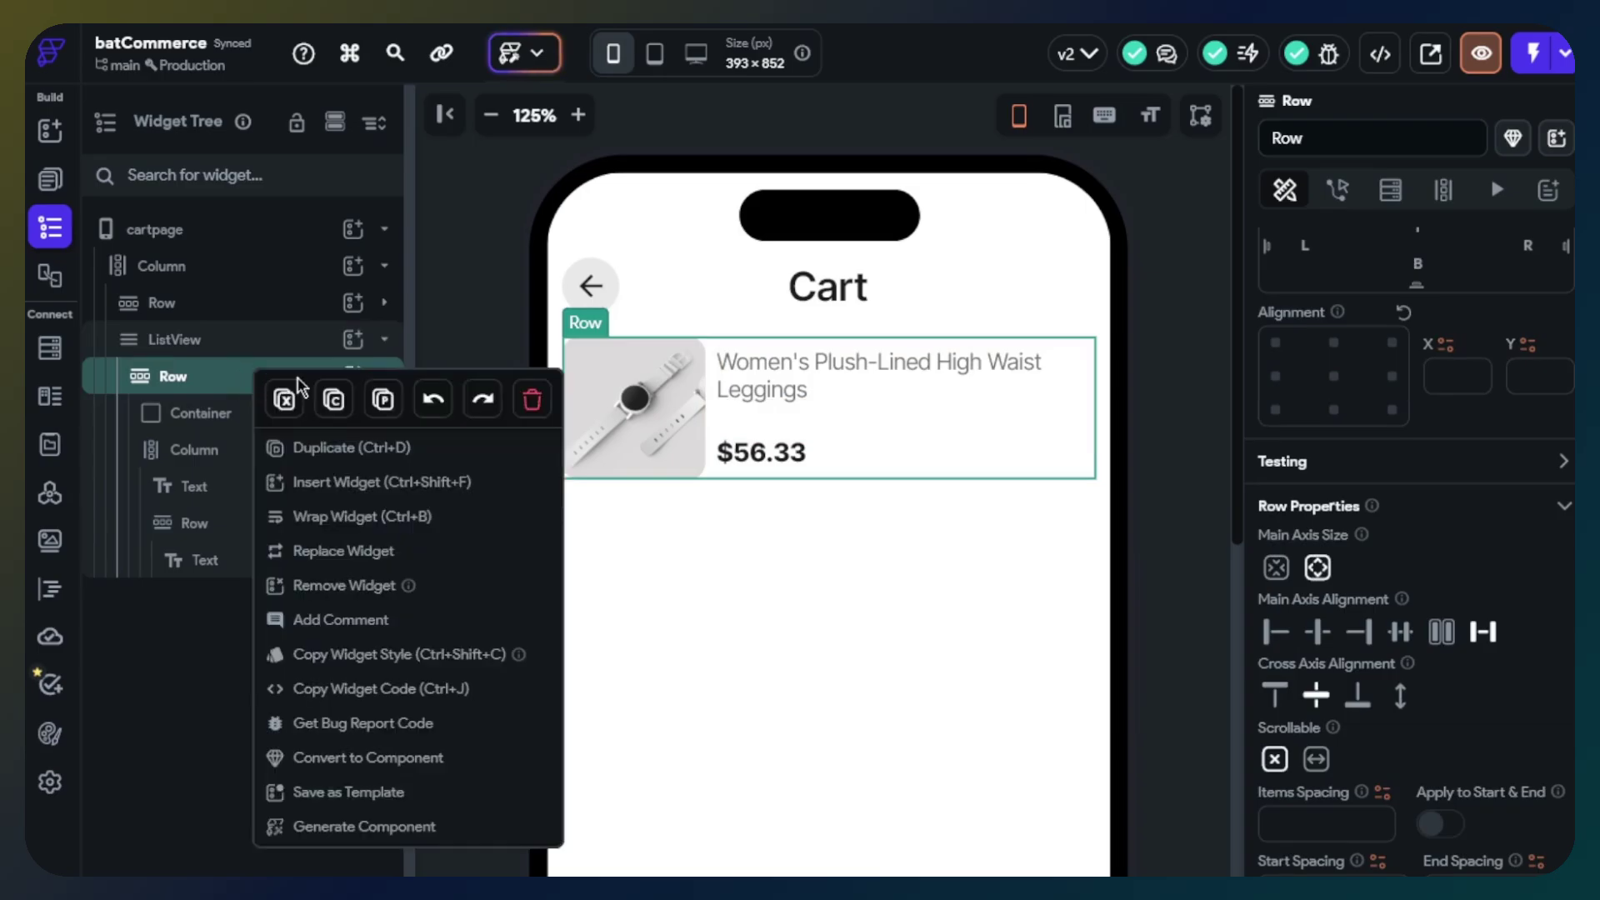
pyautogui.click(334, 399)
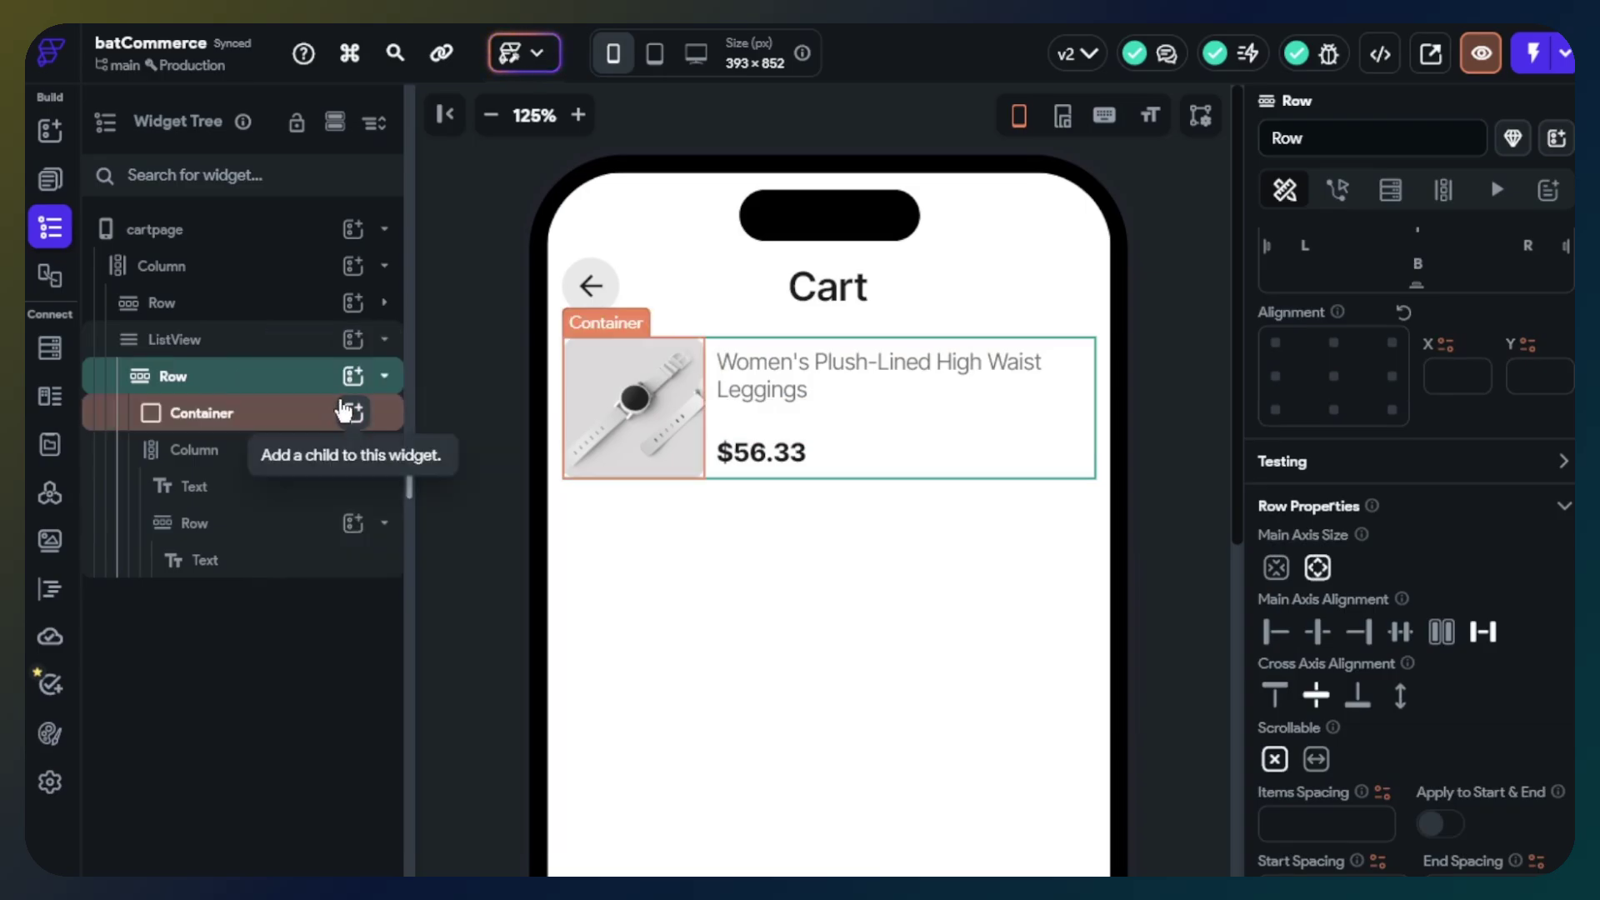
pyautogui.rightClick(293, 390)
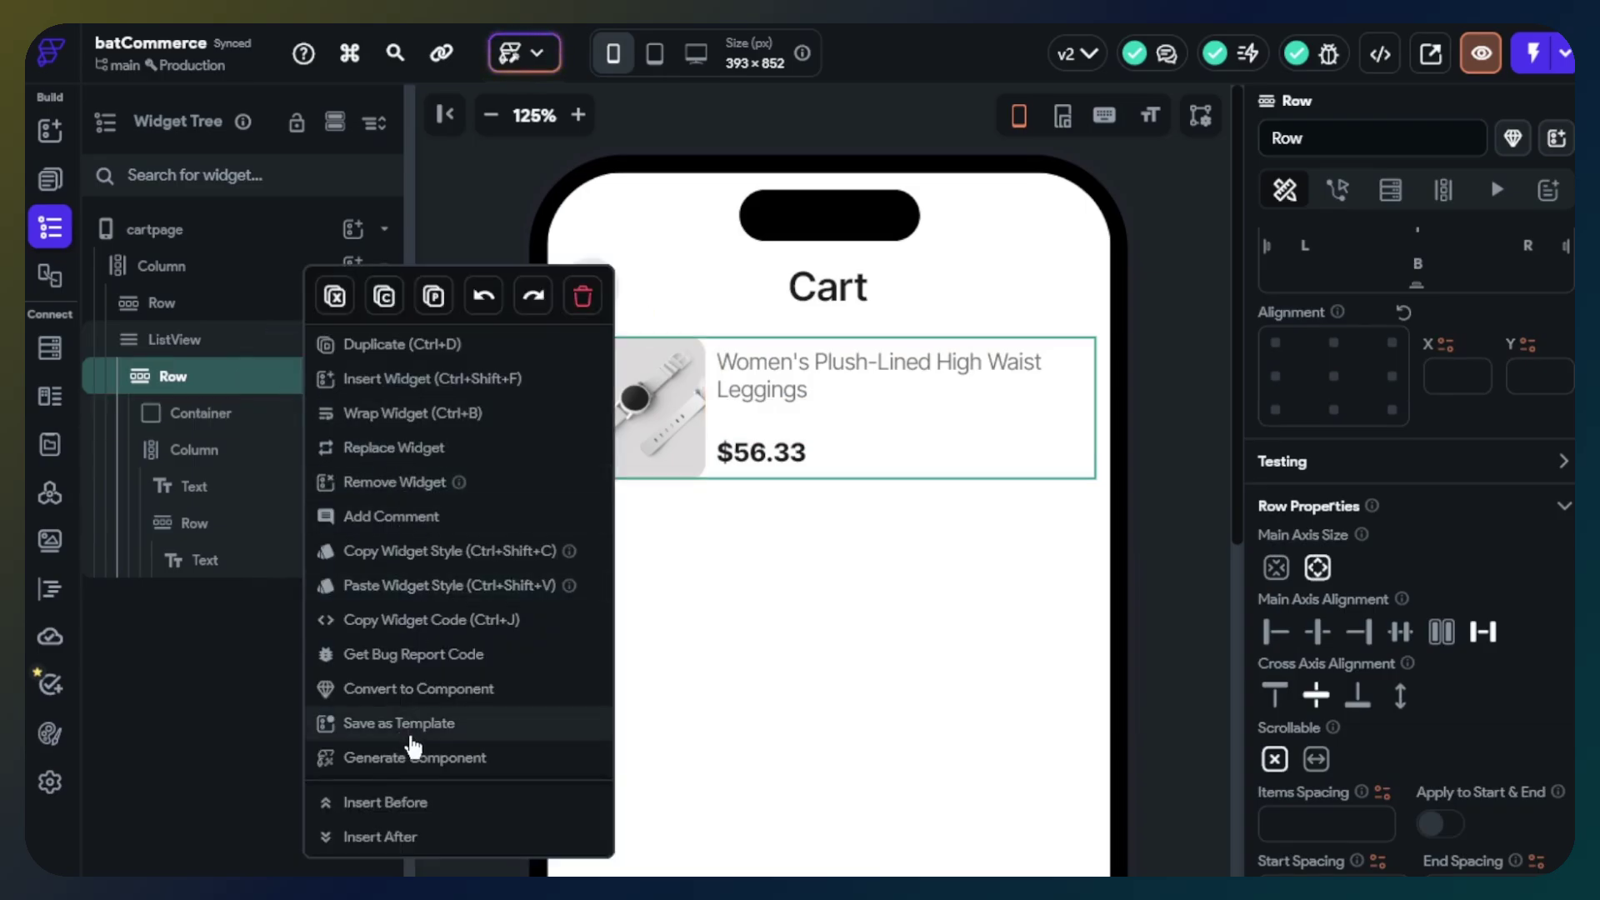
pyautogui.click(421, 690)
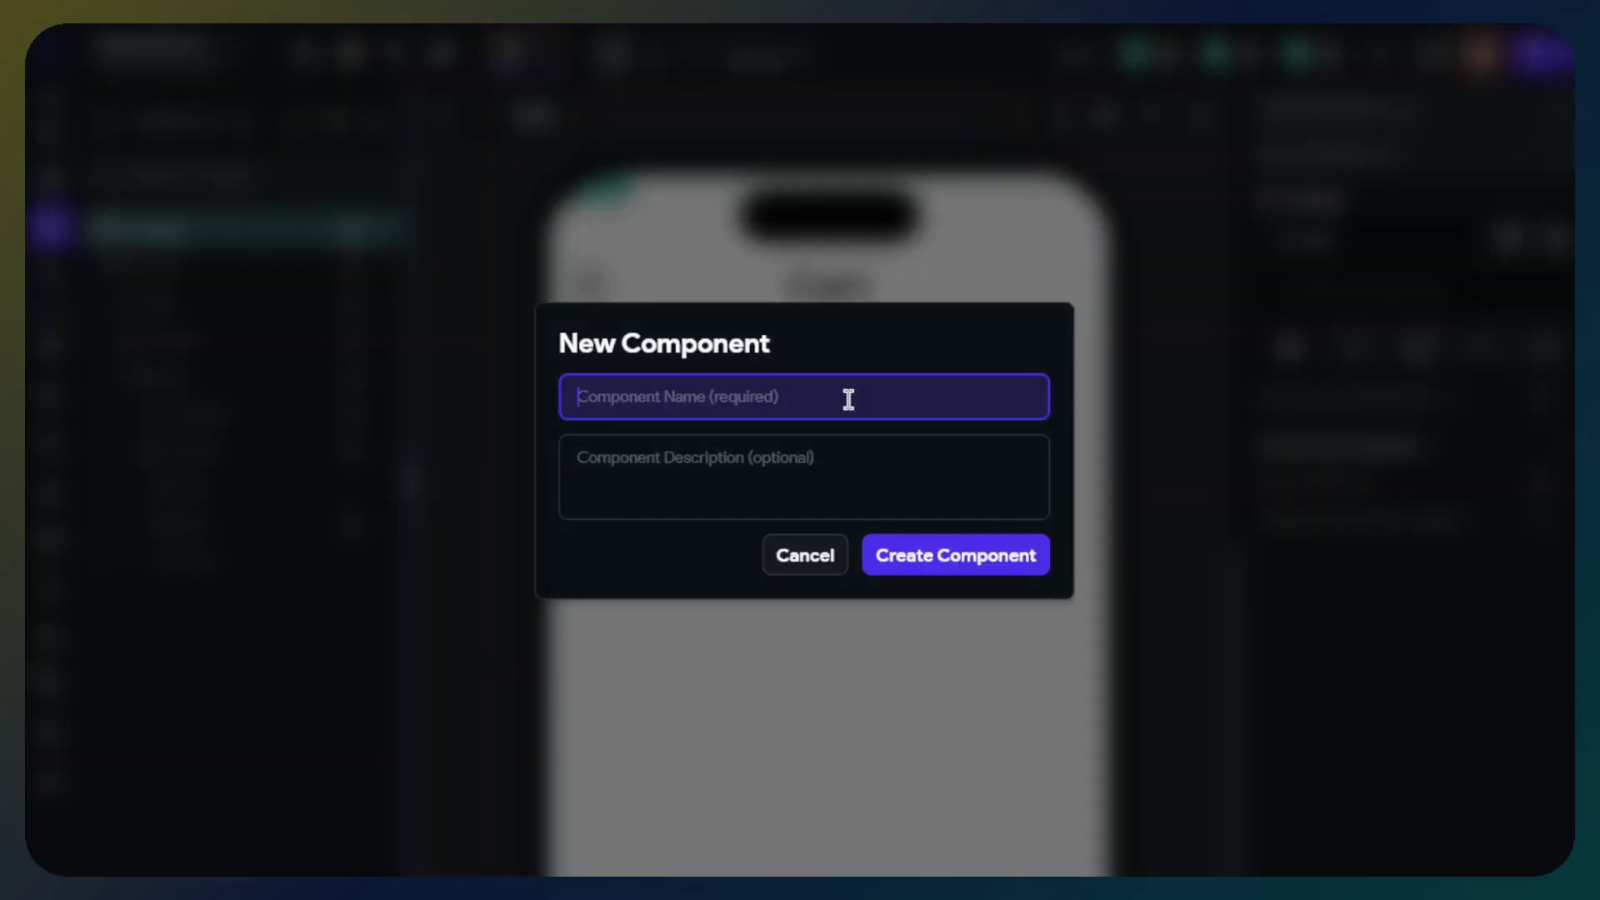
pyautogui.write('cartProducy')
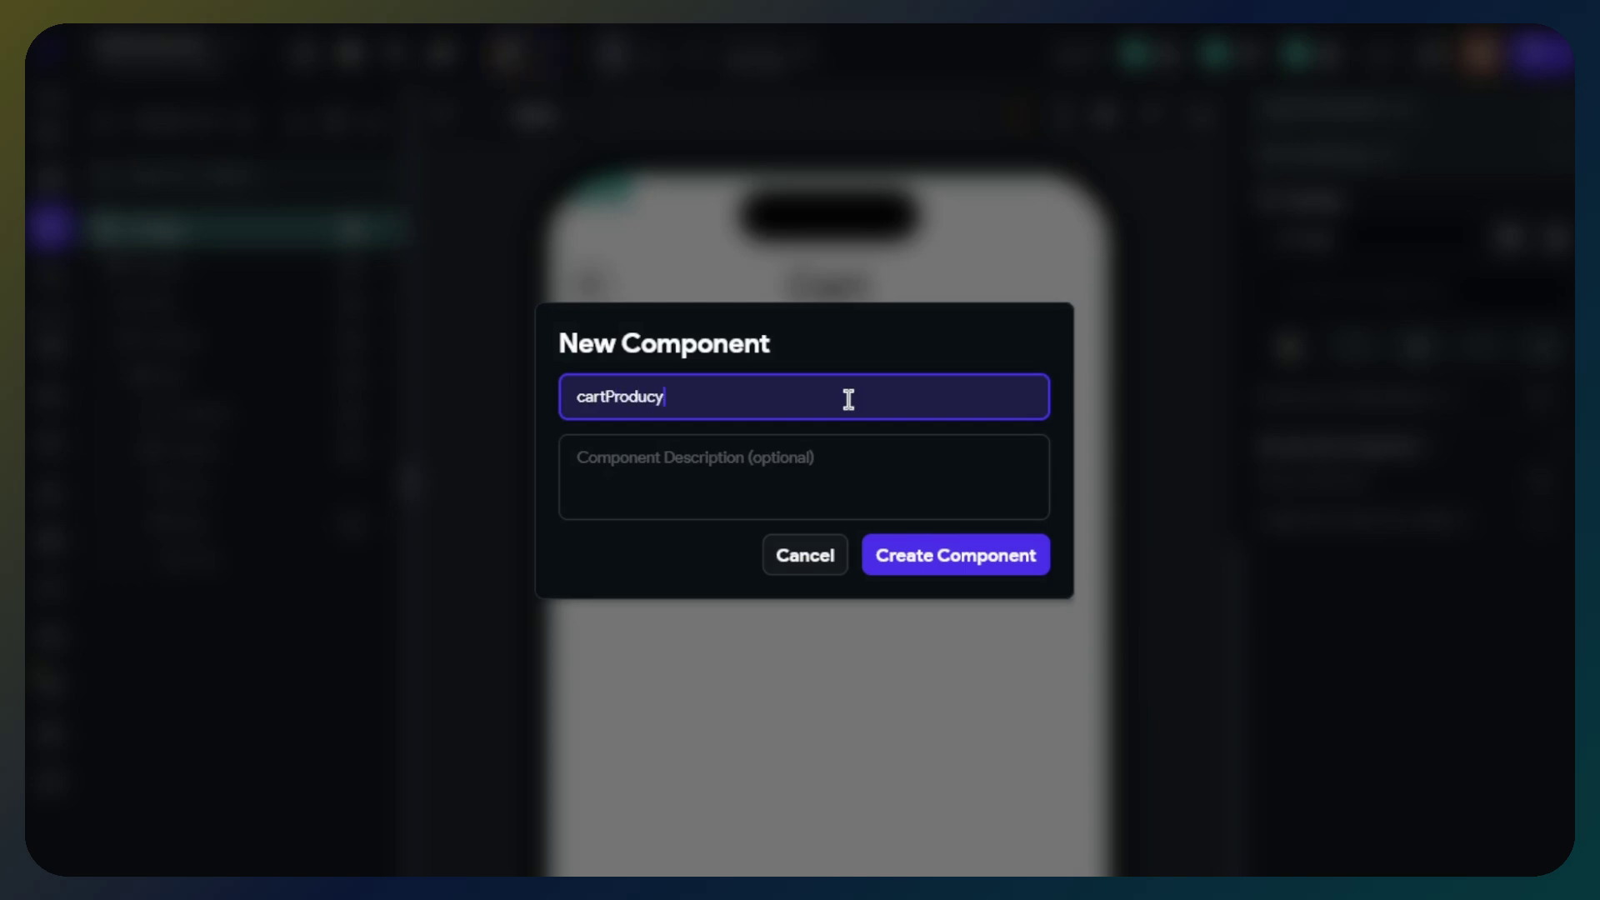
pyautogui.press('Return')
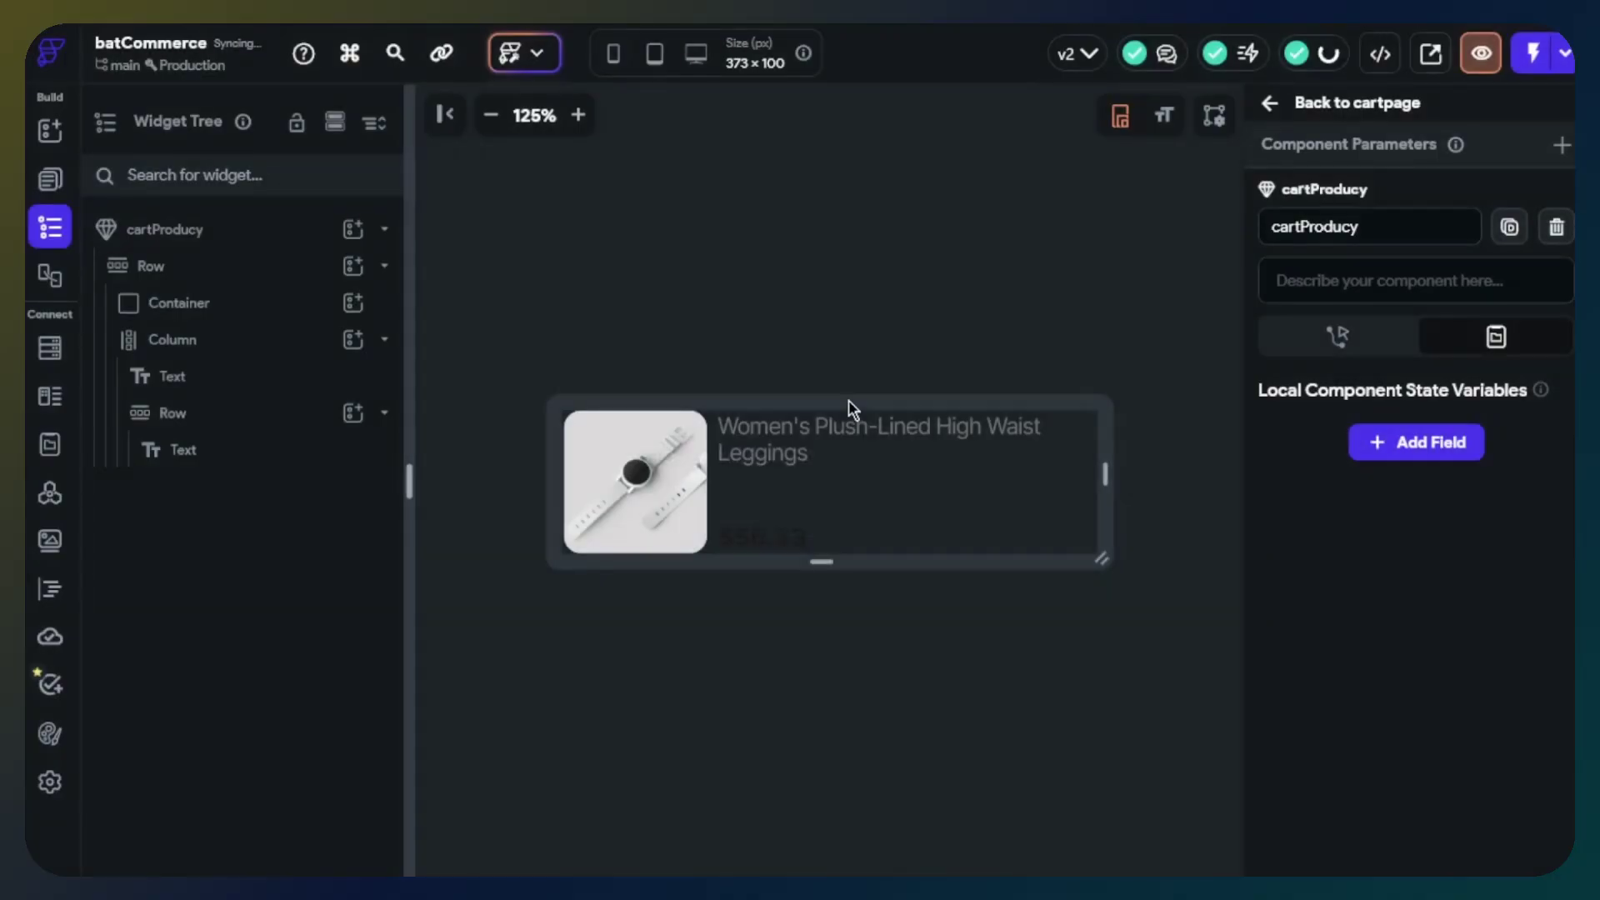
# Return to cartpage and duplicate the cartProducy component twice inside the ListView.
pyautogui.click(1325, 103)
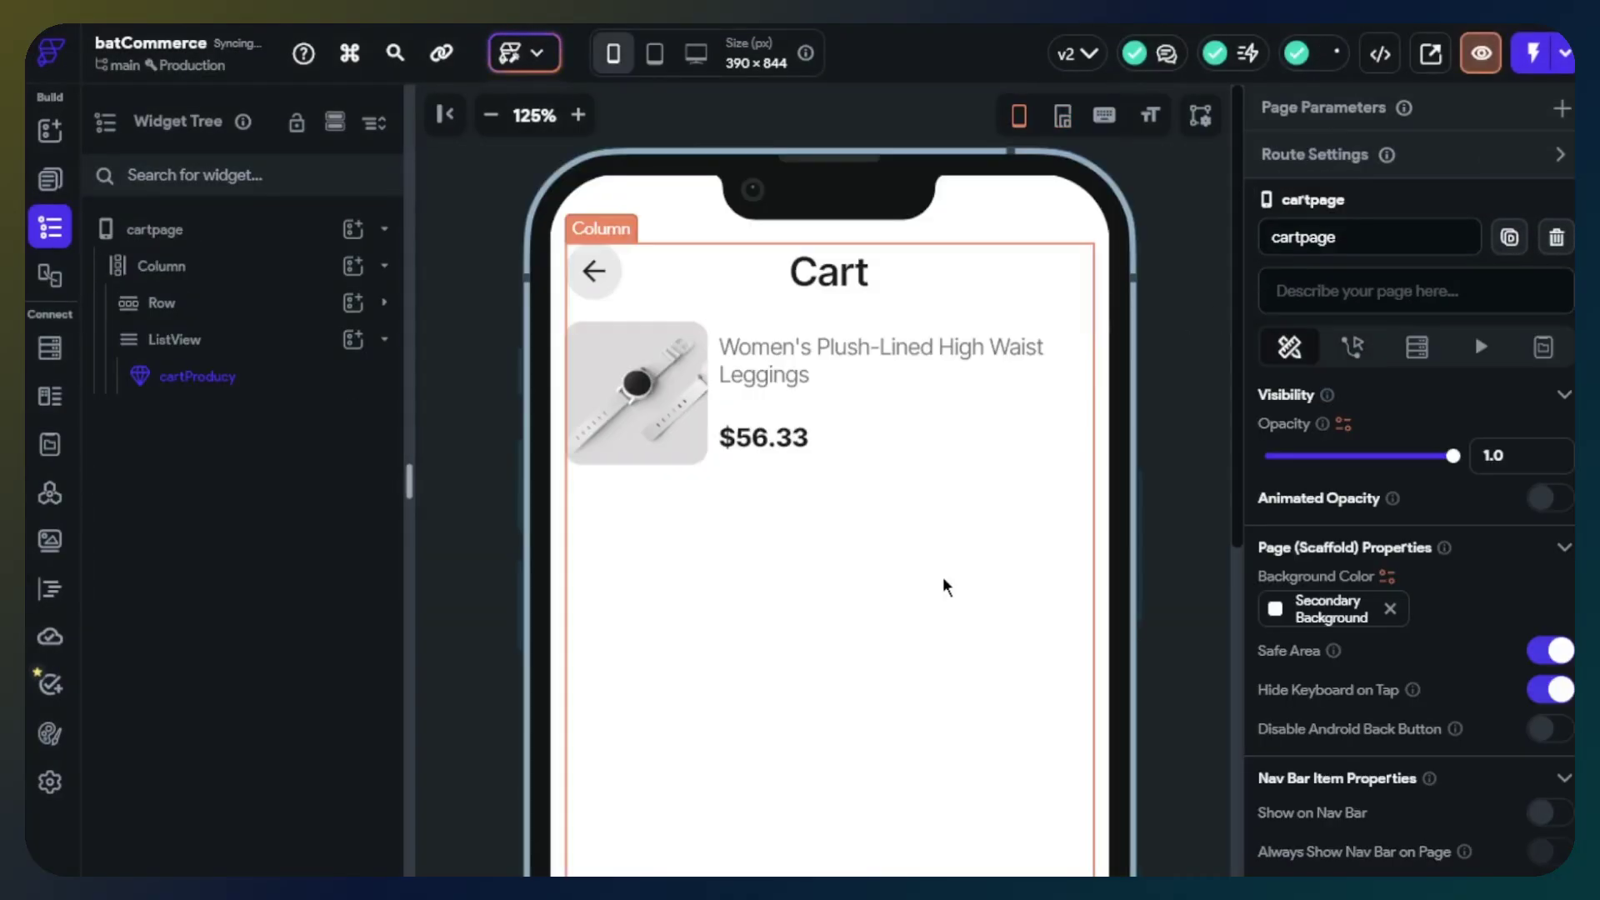
pyautogui.click(647, 423)
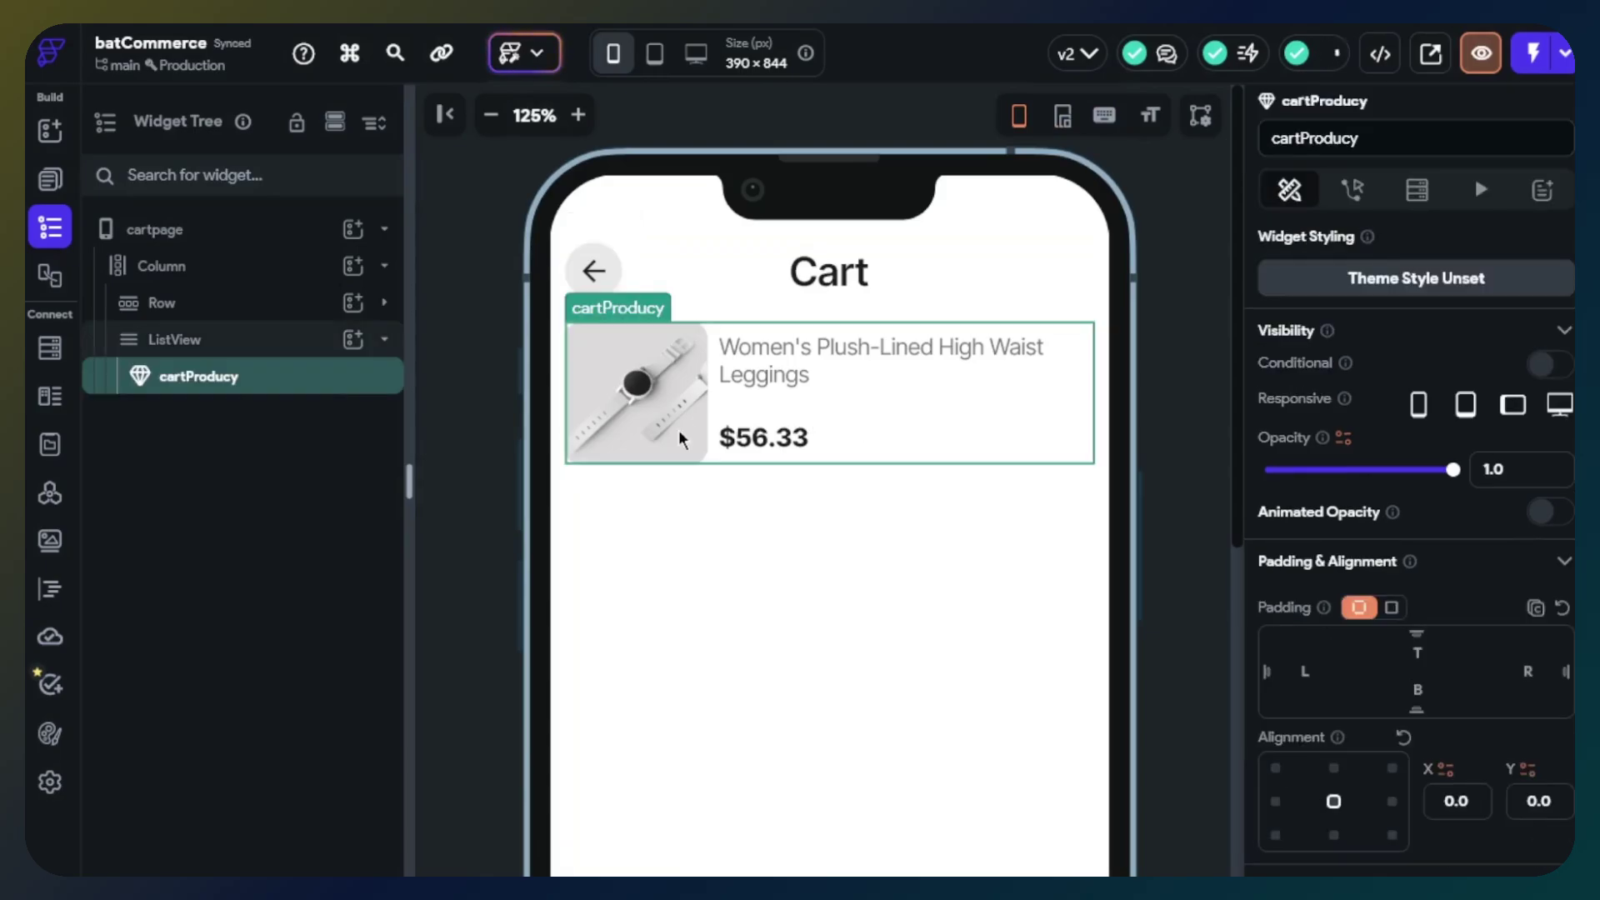
pyautogui.hotkey('ctrl', 'd')
pyautogui.hotkey('ctrl', 'd')
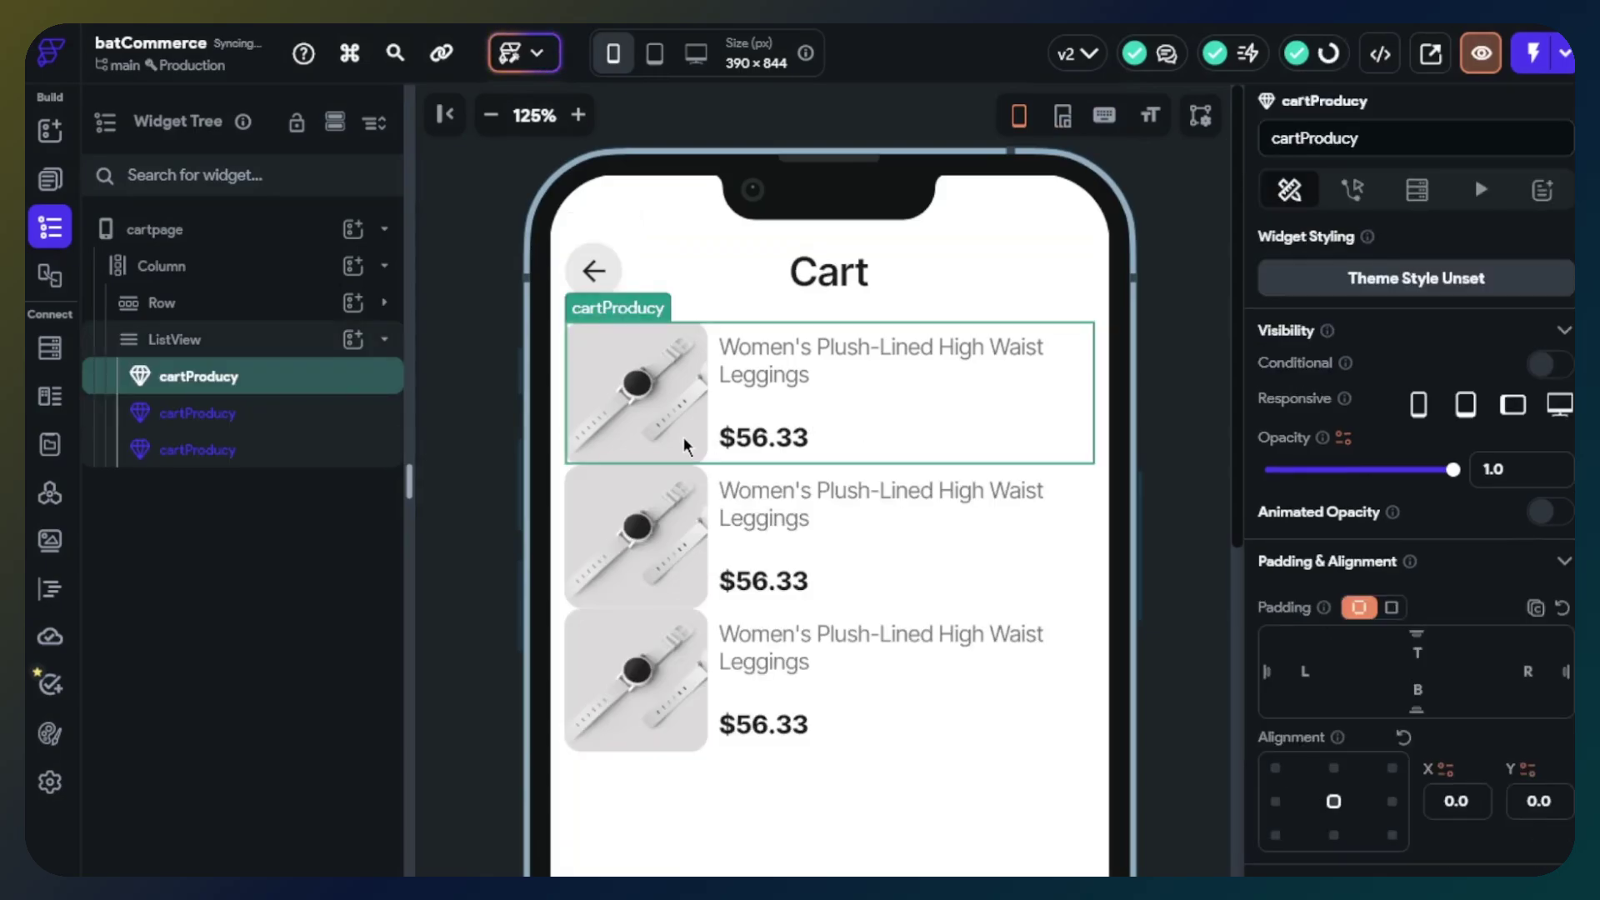
# Set the items spacing of the ListView holding the cart products to 10.
pyautogui.scroll(-6, 708, 541)
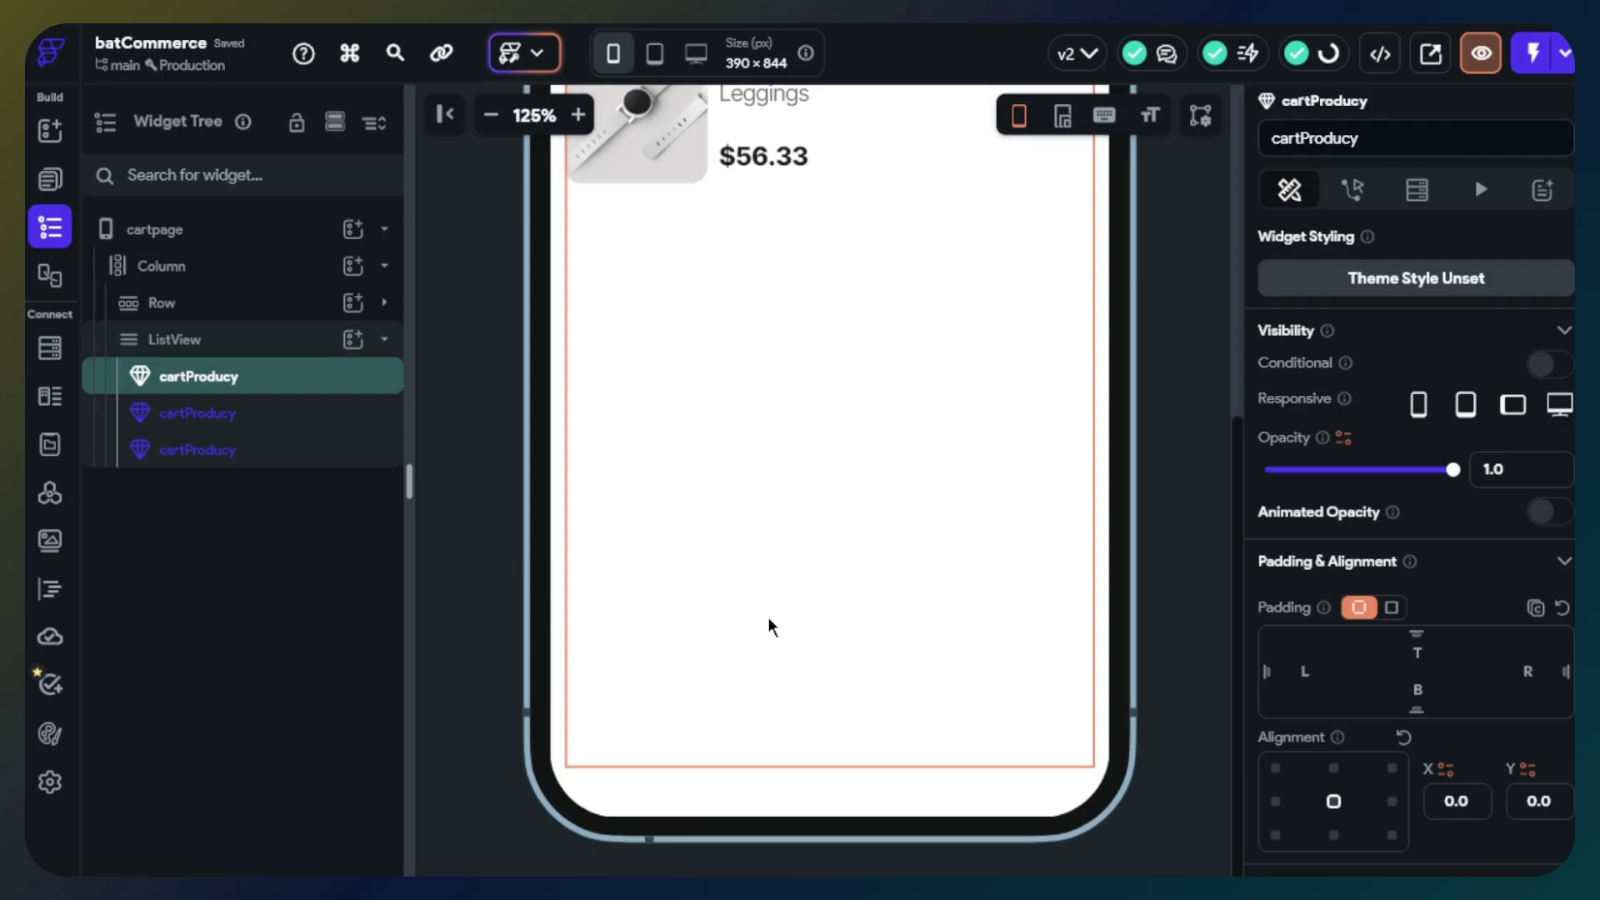
pyautogui.click(283, 340)
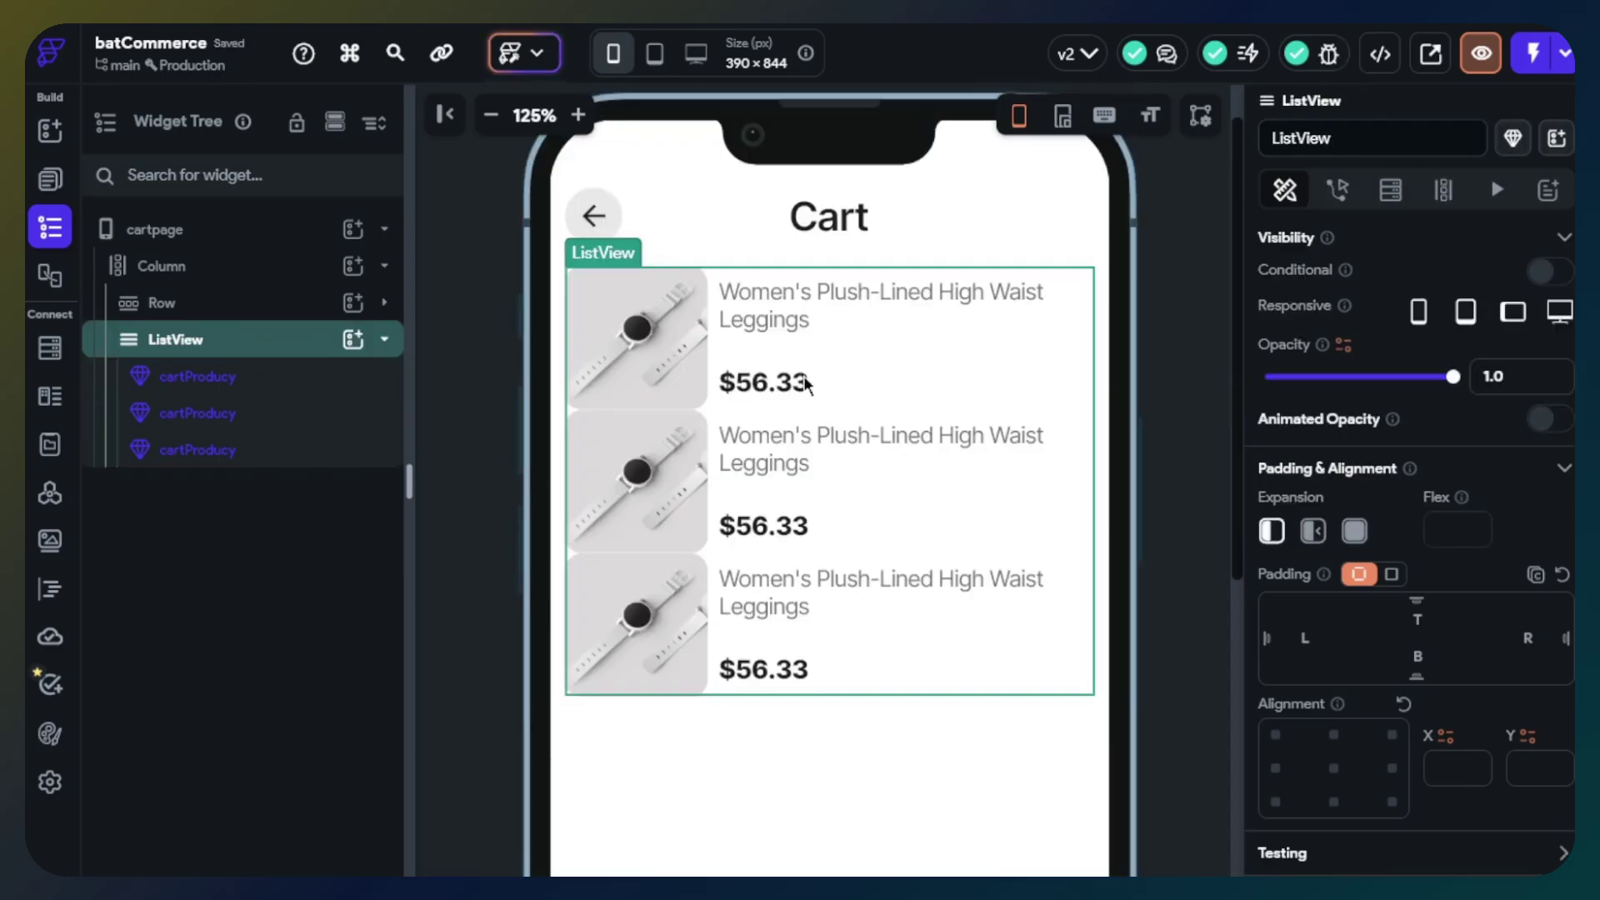
pyautogui.scroll(-5, 1407, 517)
pyautogui.click(1332, 573)
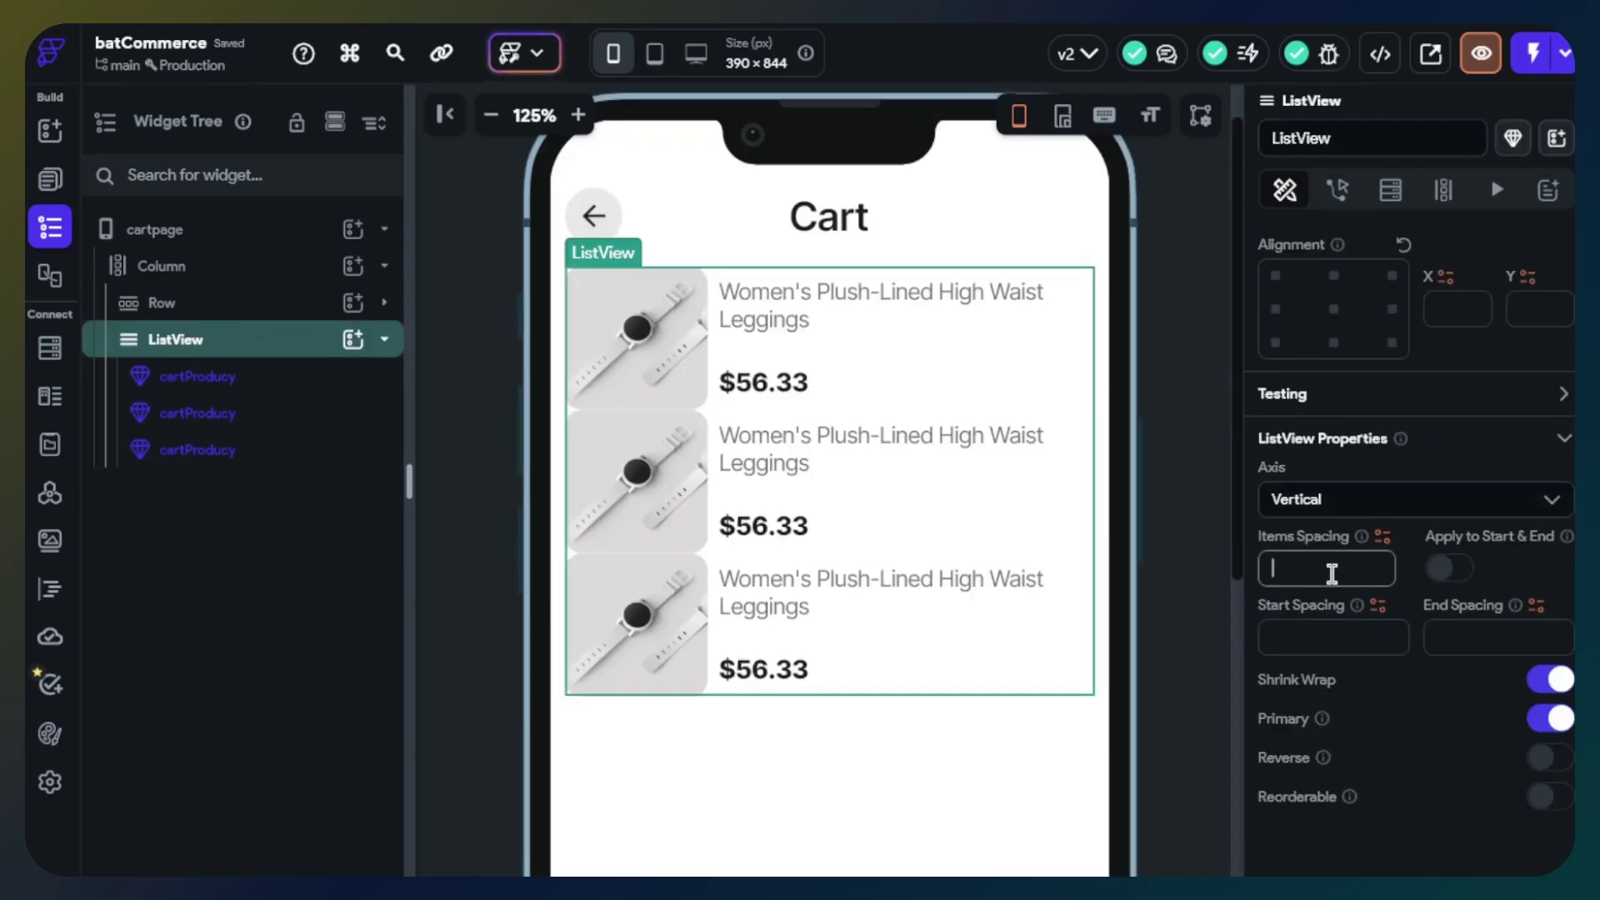
pyautogui.write('10')
pyautogui.click(1187, 530)
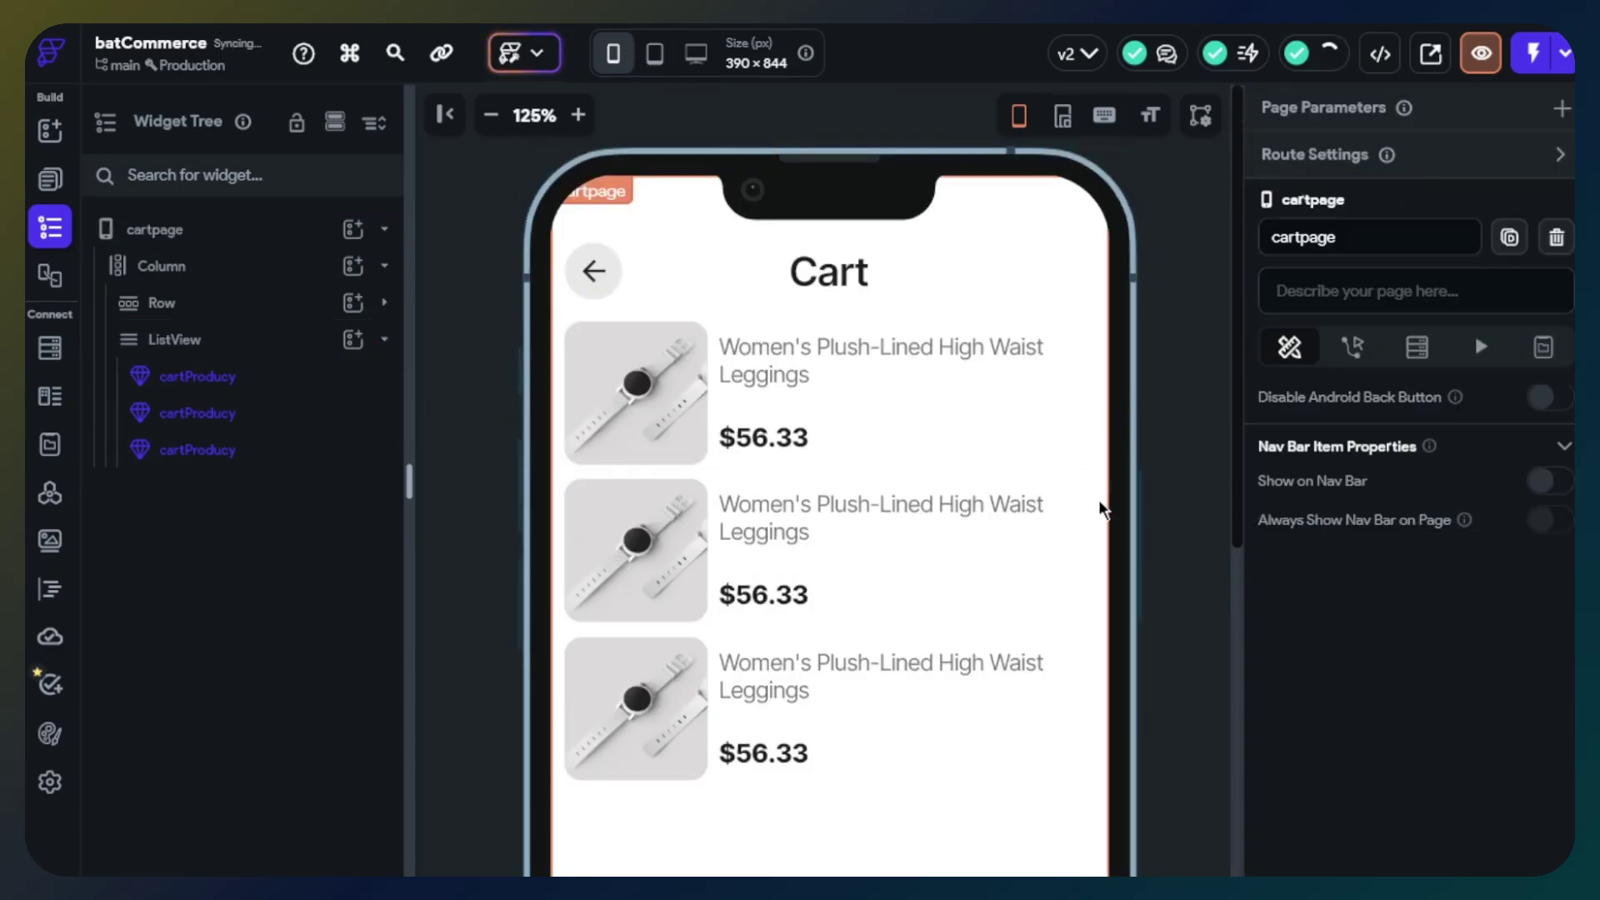
# Zoom the canvas out to 110% and switch the phone preview to the 430 × 932 size.
pyautogui.scroll(-3, 1099, 508)
pyautogui.scroll(-2, 1097, 509)
pyautogui.scroll(5, 1092, 505)
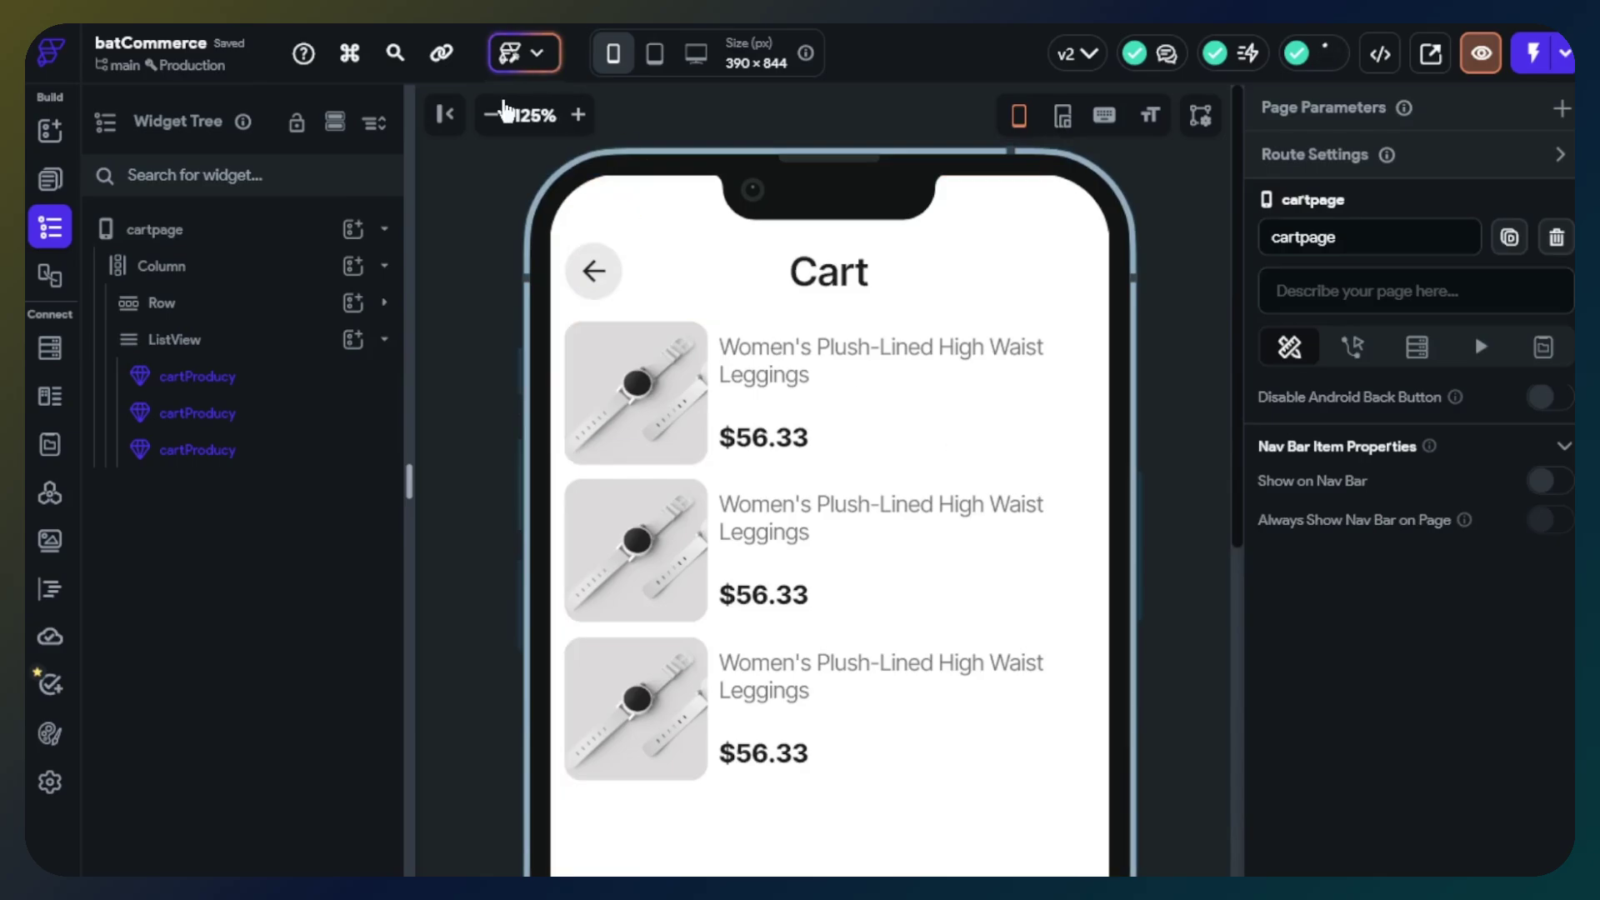
pyautogui.click(491, 116)
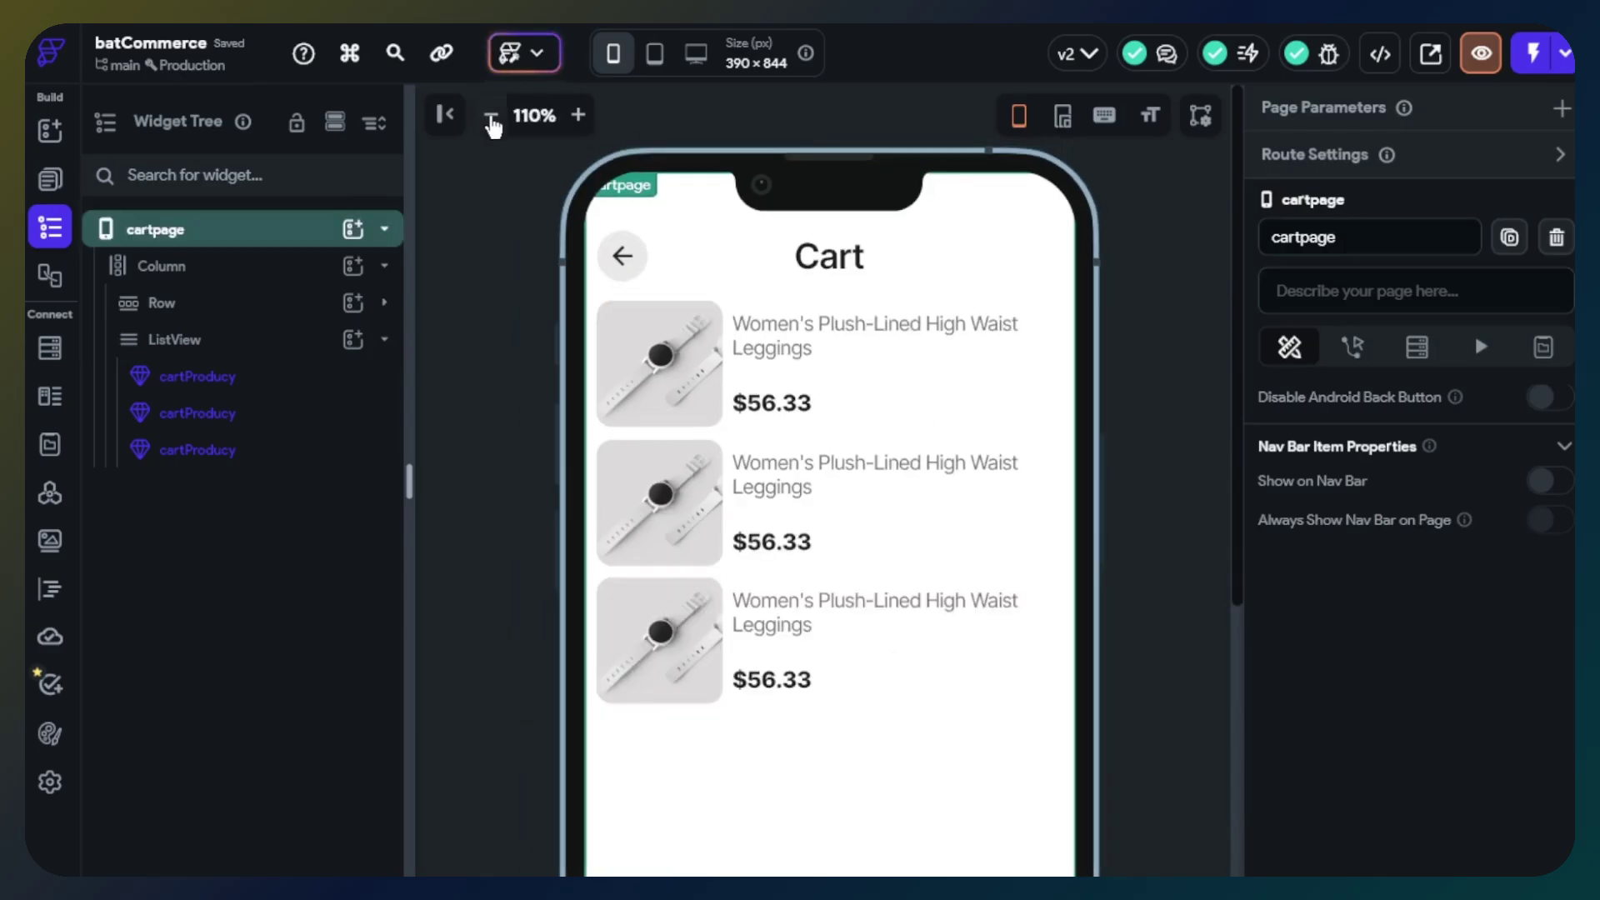
pyautogui.click(612, 52)
pyautogui.click(814, 360)
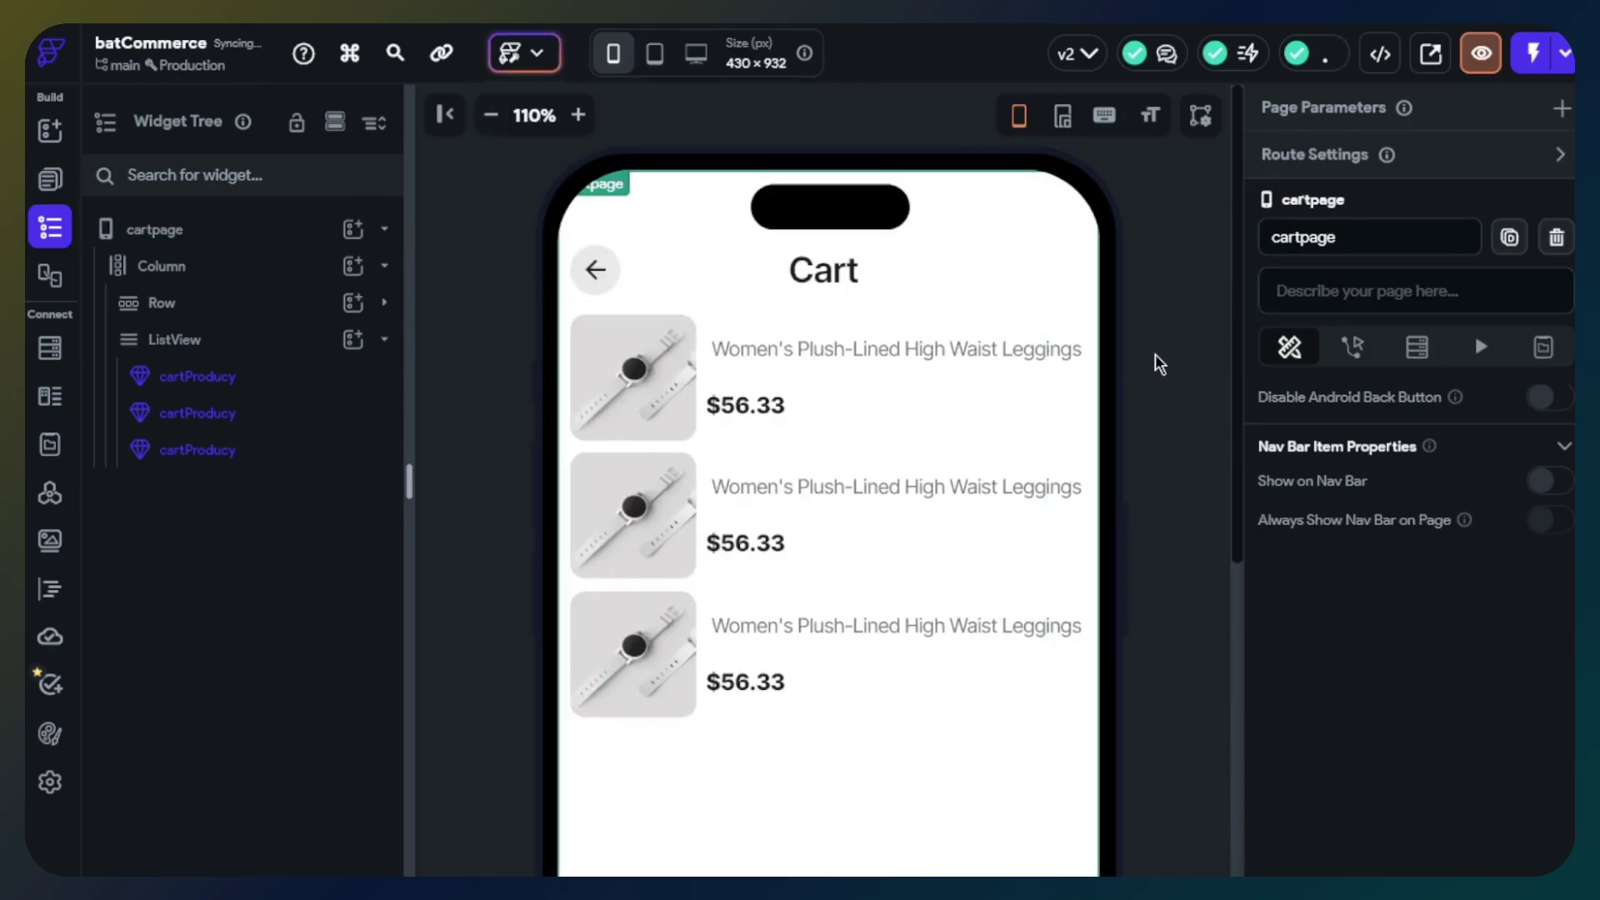
# Add a new Column below the ListView inside the page's main Column.
pyautogui.scroll(-4, 1143, 372)
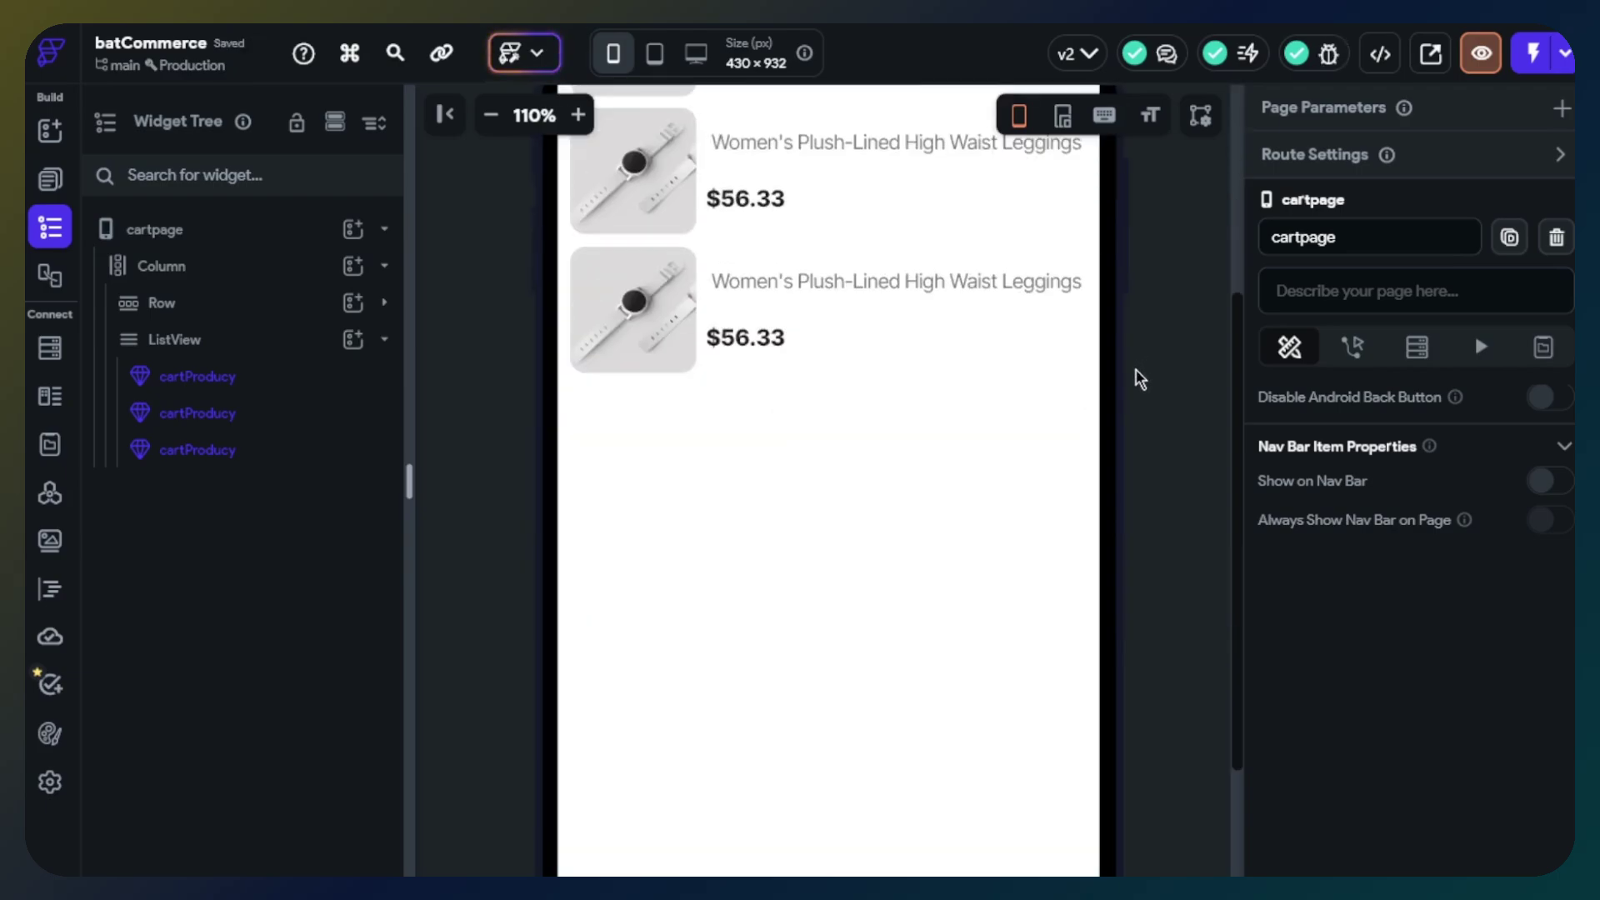
pyautogui.click(385, 342)
pyautogui.click(353, 305)
pyautogui.click(350, 268)
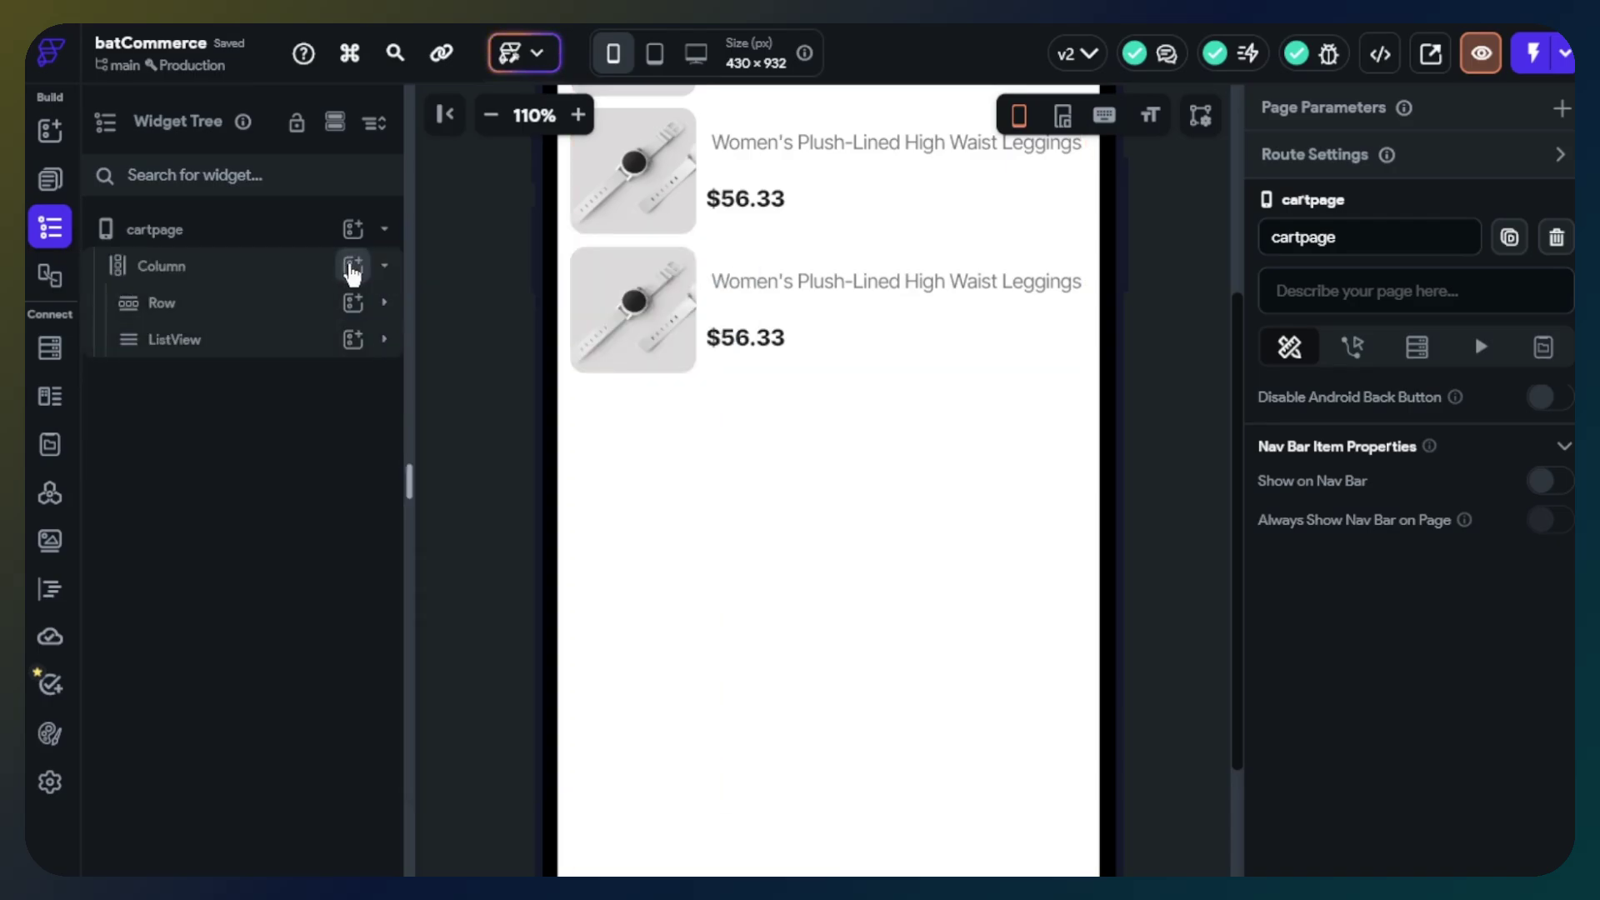
pyautogui.click(354, 272)
pyautogui.click(589, 395)
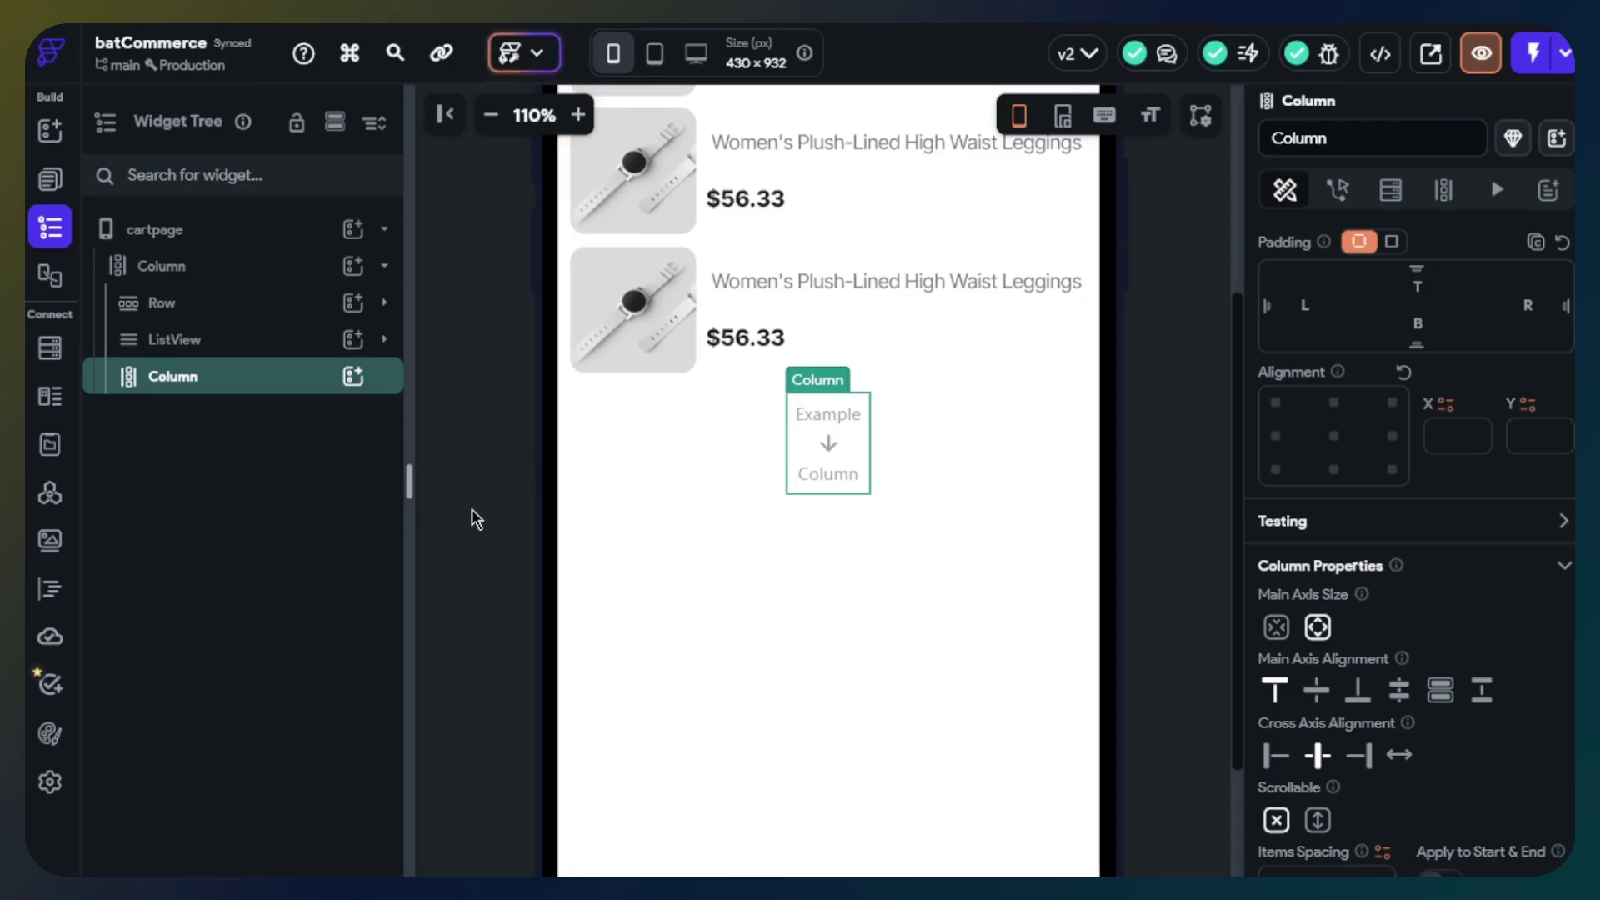
# Add a Row to the new Column and place a Text widget inside that Row.
pyautogui.click(353, 376)
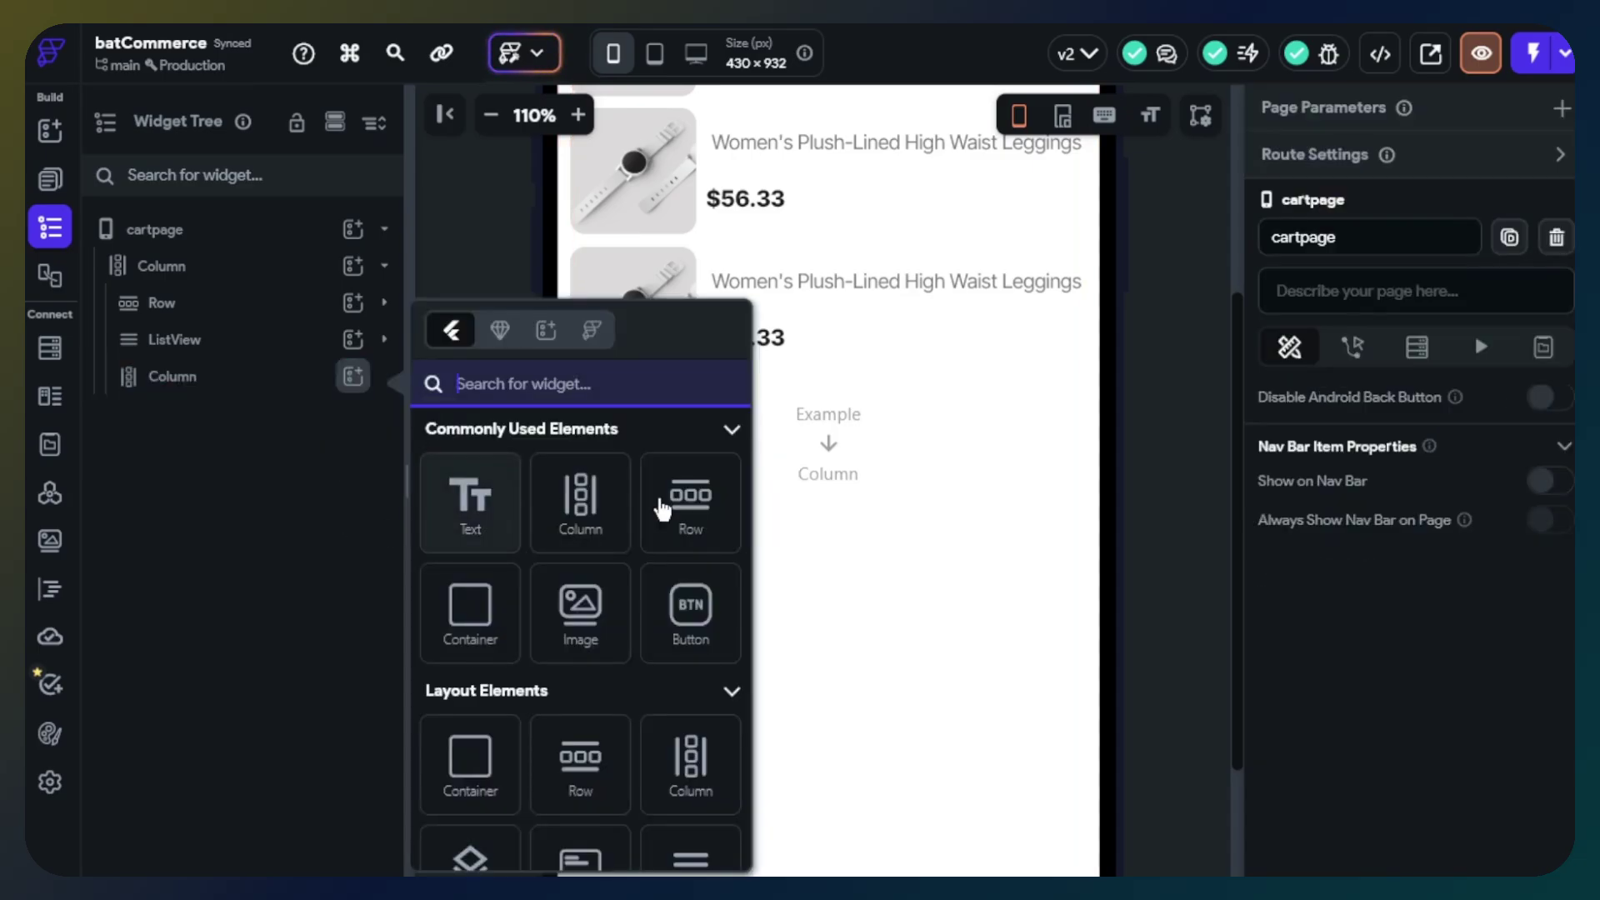
pyautogui.click(666, 504)
pyautogui.click(353, 412)
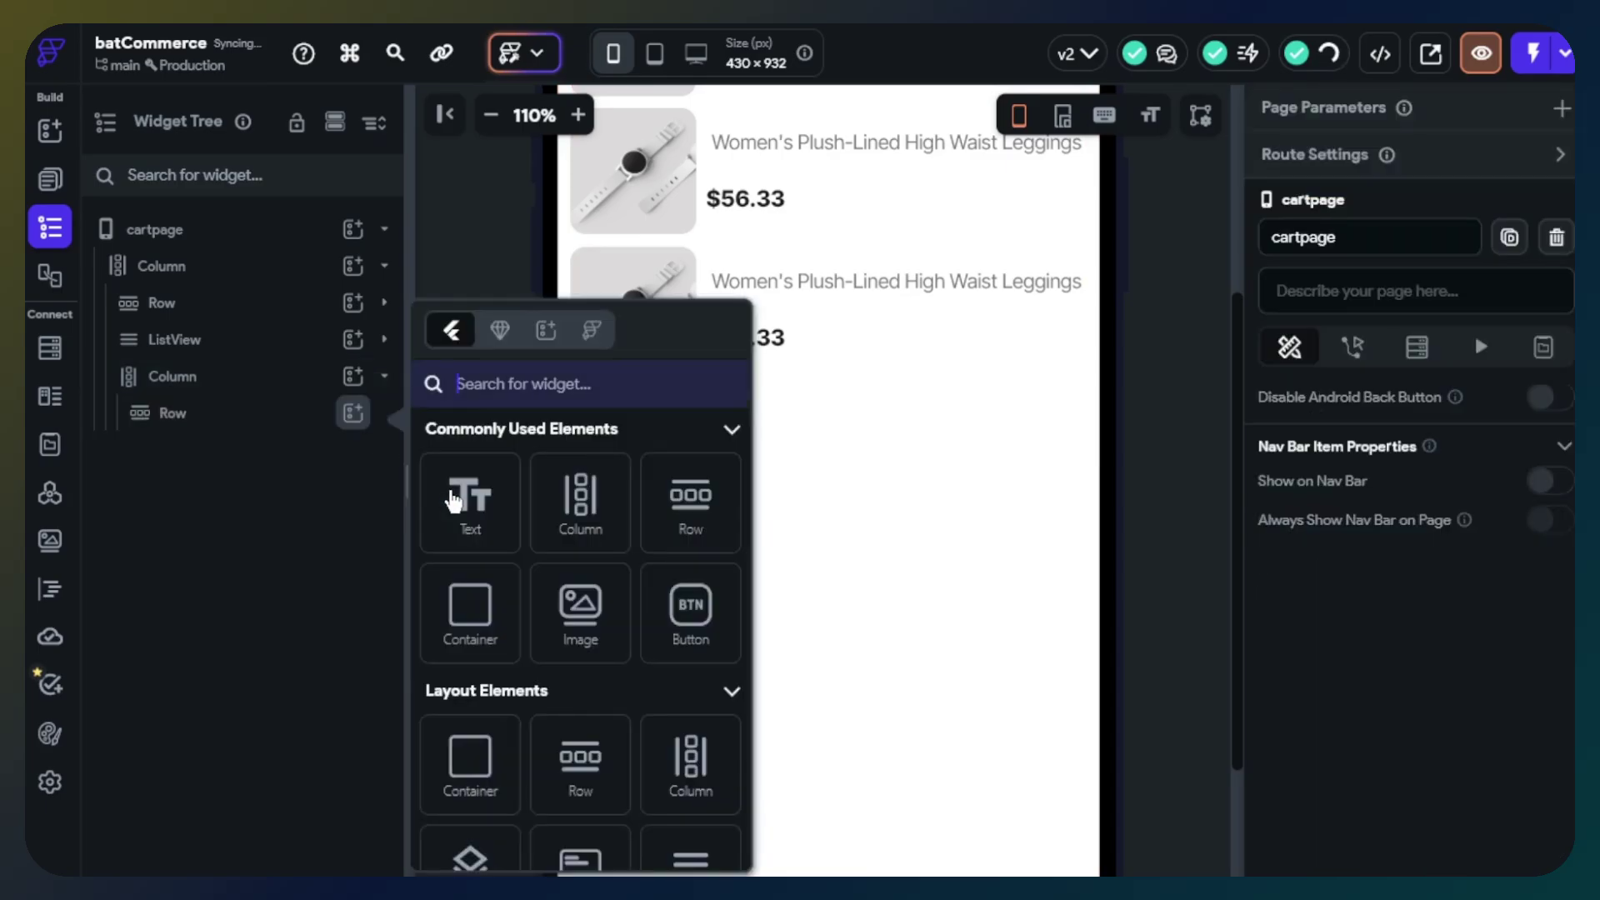
pyautogui.click(464, 500)
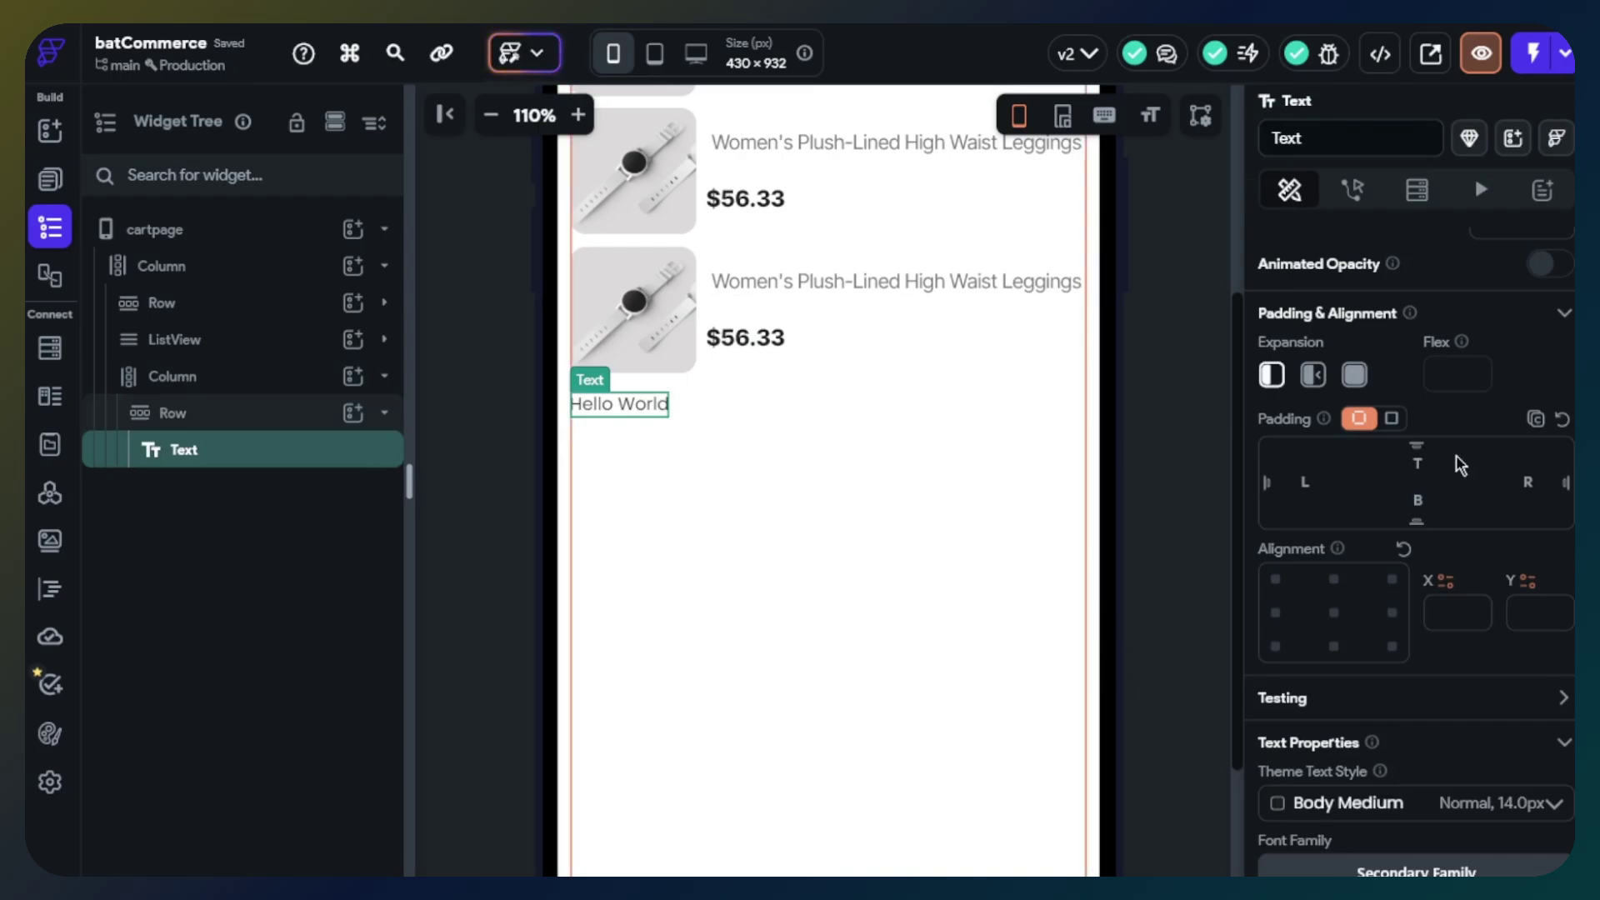
# Replace the new Text widget's default content with "Sub Total".
pyautogui.scroll(4, 1436, 491)
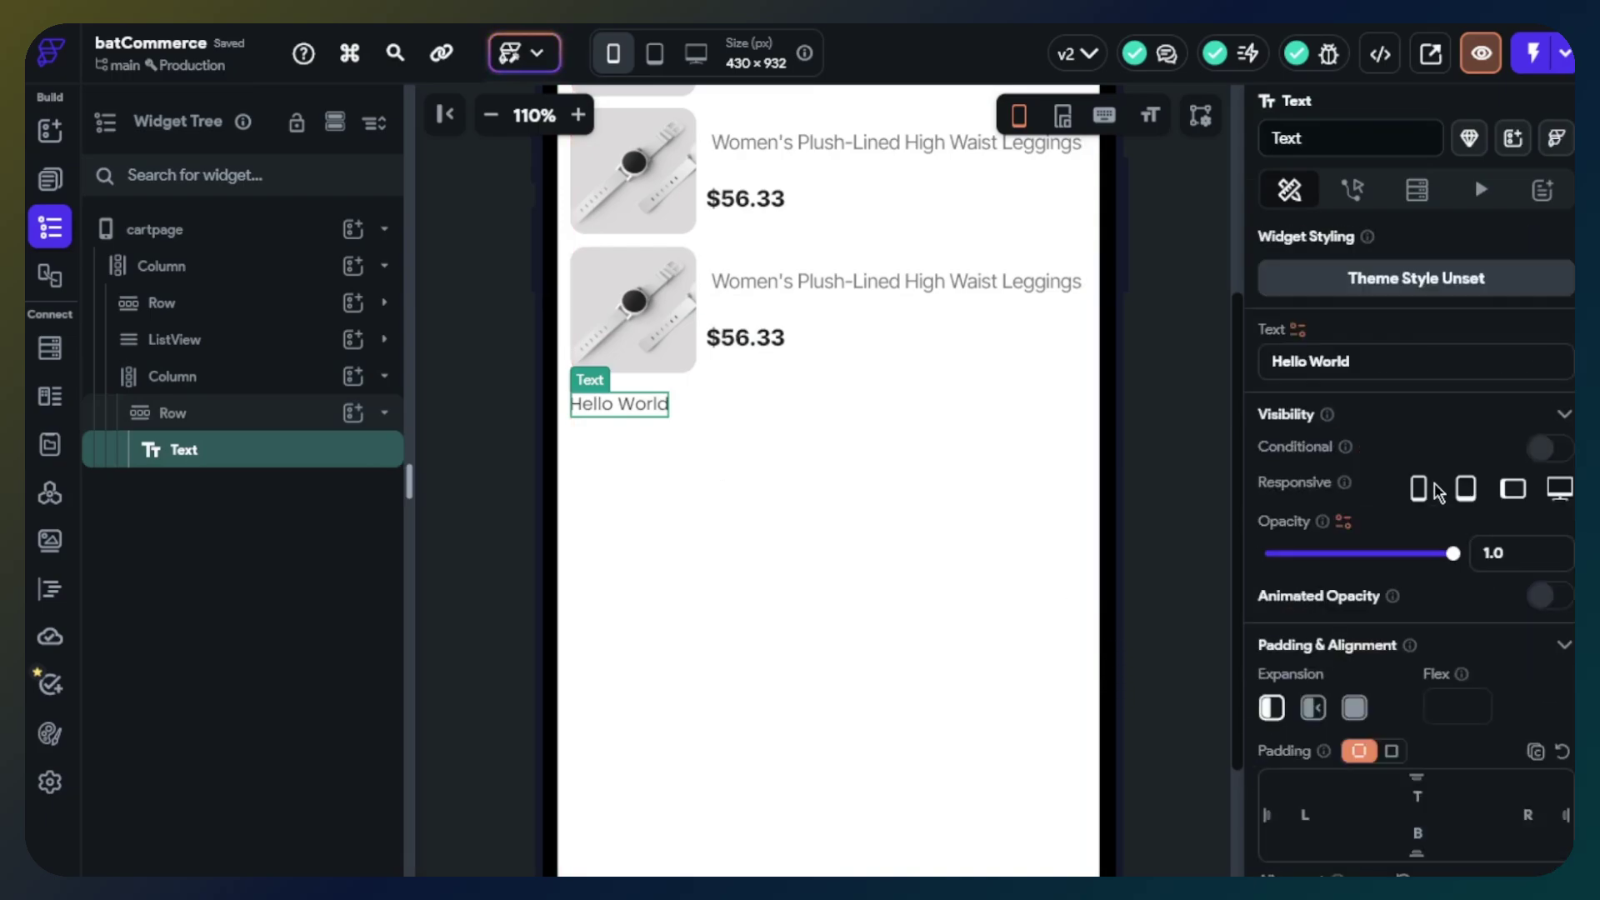
pyautogui.click(1412, 368)
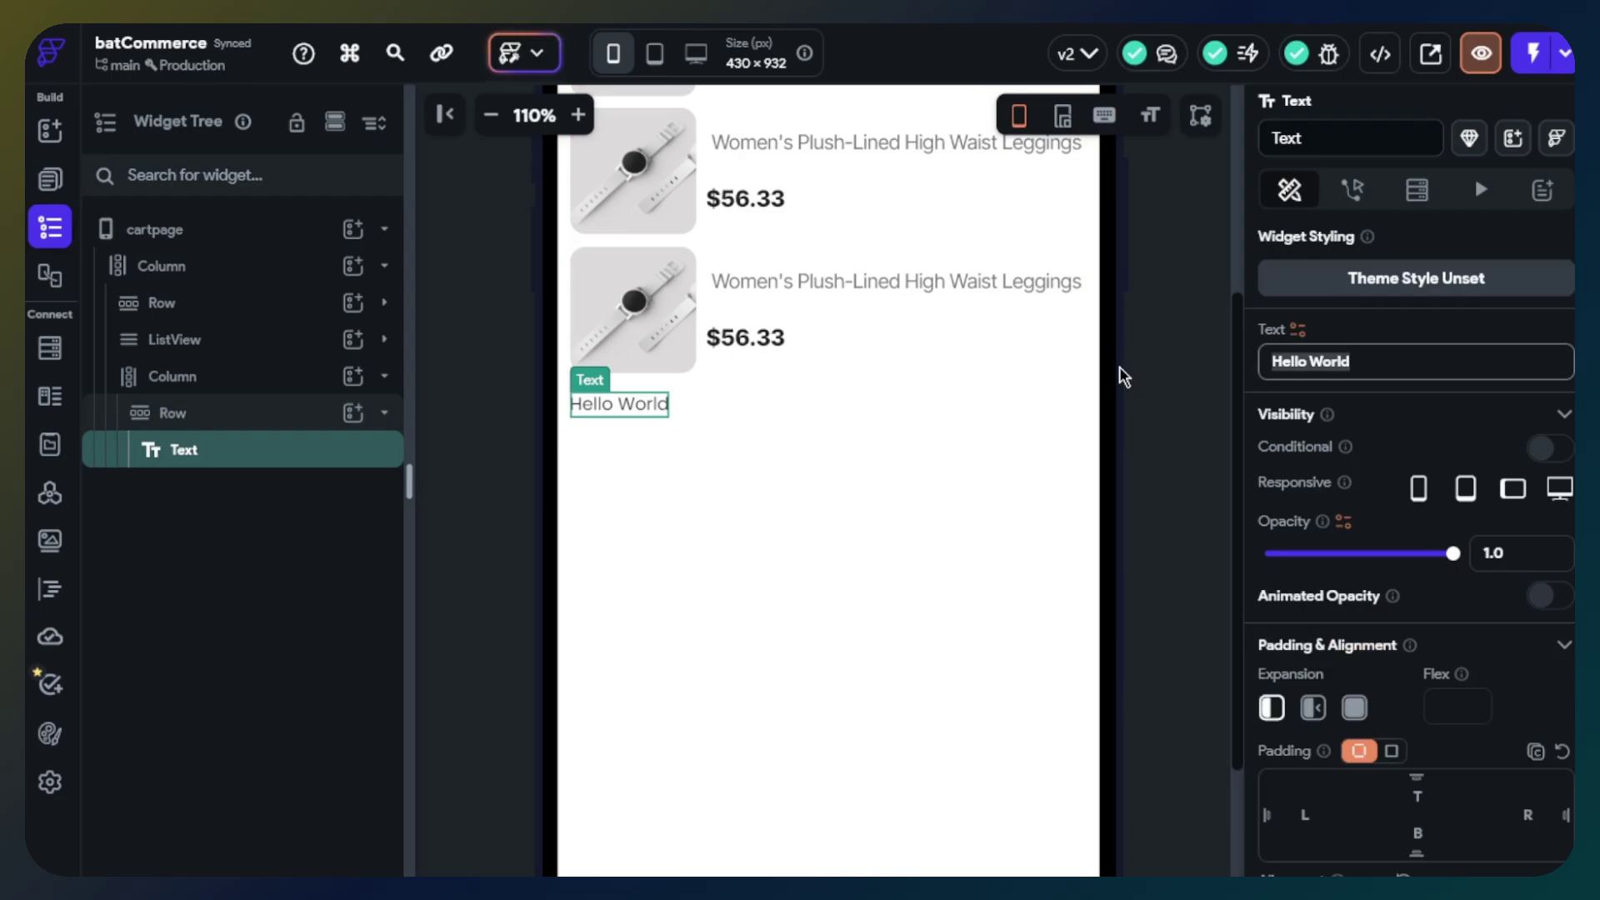
pyautogui.write('Sub Tpt')
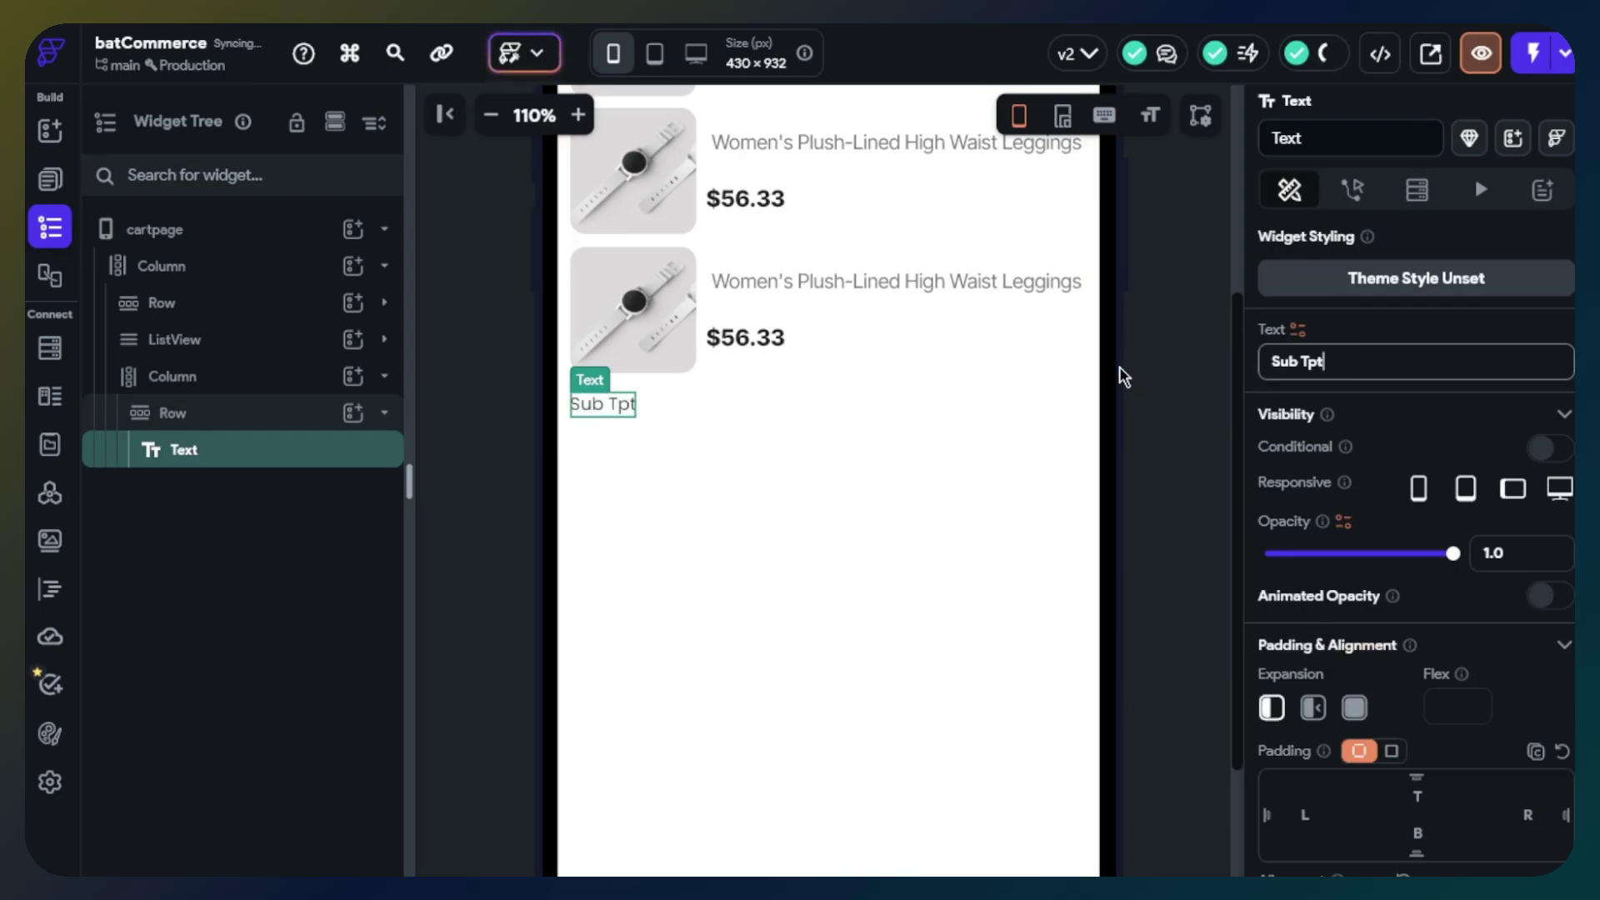
pyautogui.write('t')
pyautogui.press('BackSpace')
pyautogui.press('BackSpace')
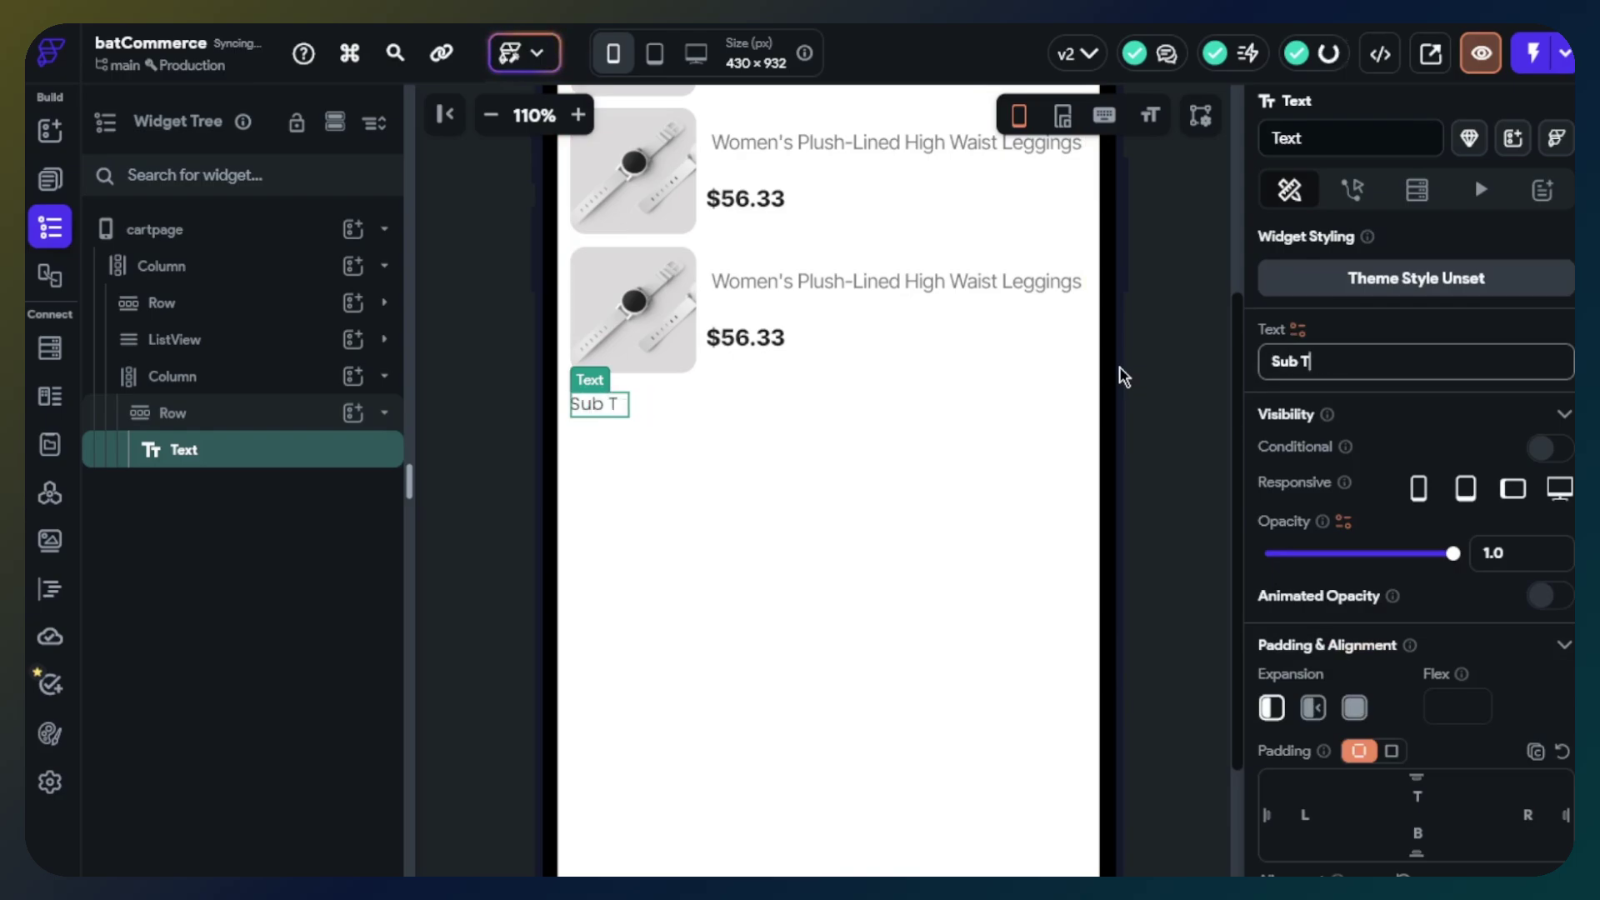
pyautogui.write('otal')
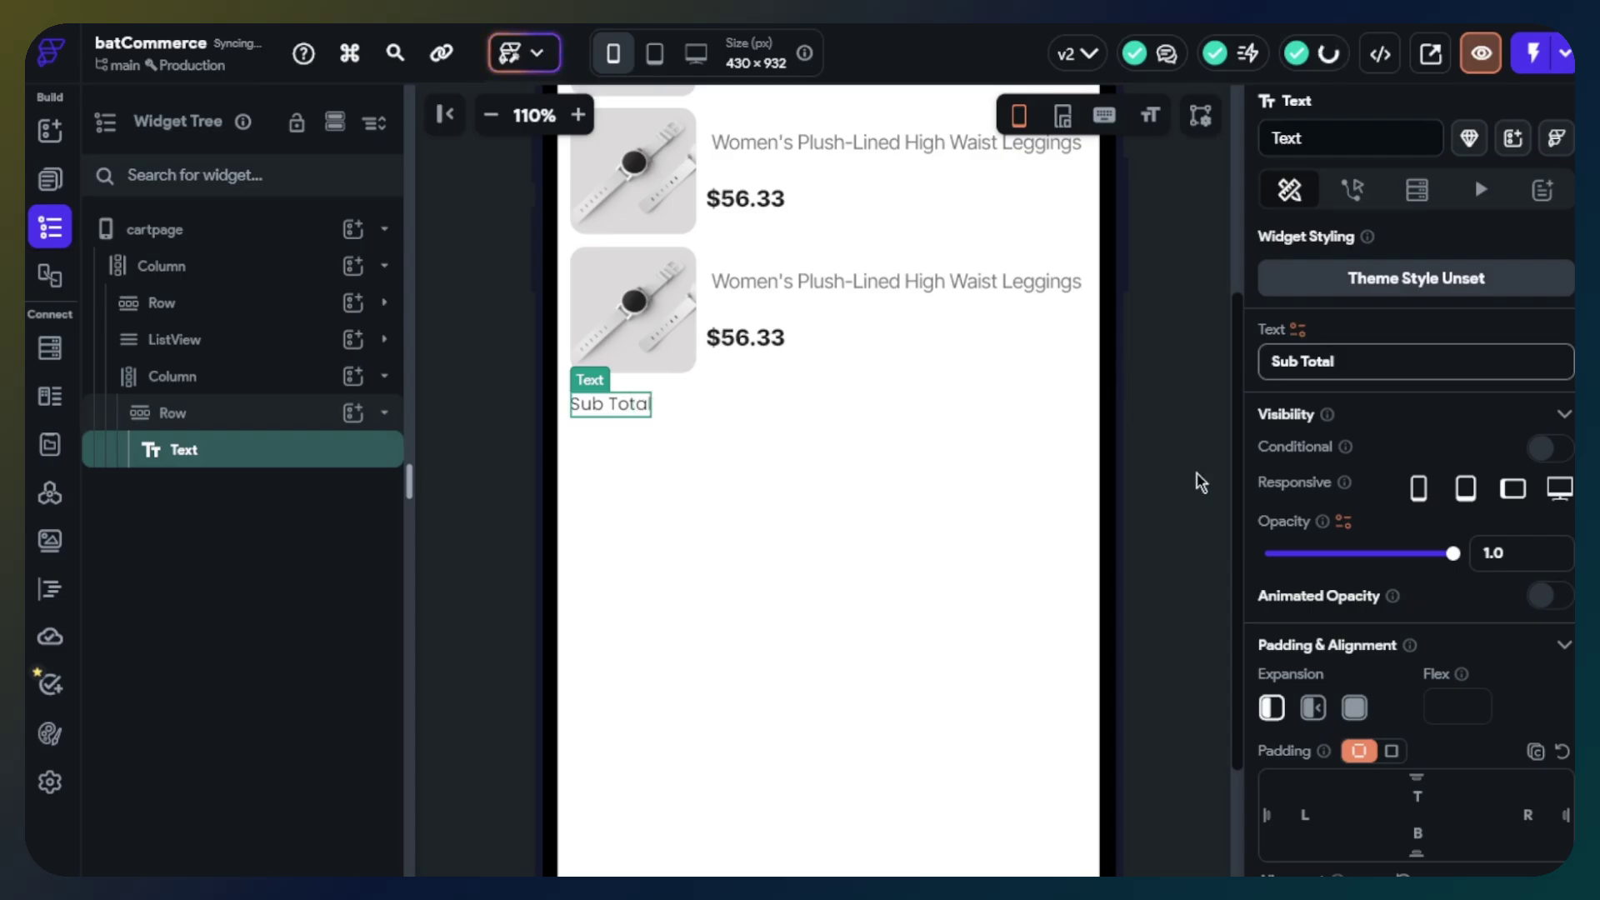
# Set the font weight of the "Sub Total" text to 600 - Semi Bold.
pyautogui.scroll(-4, 1458, 546)
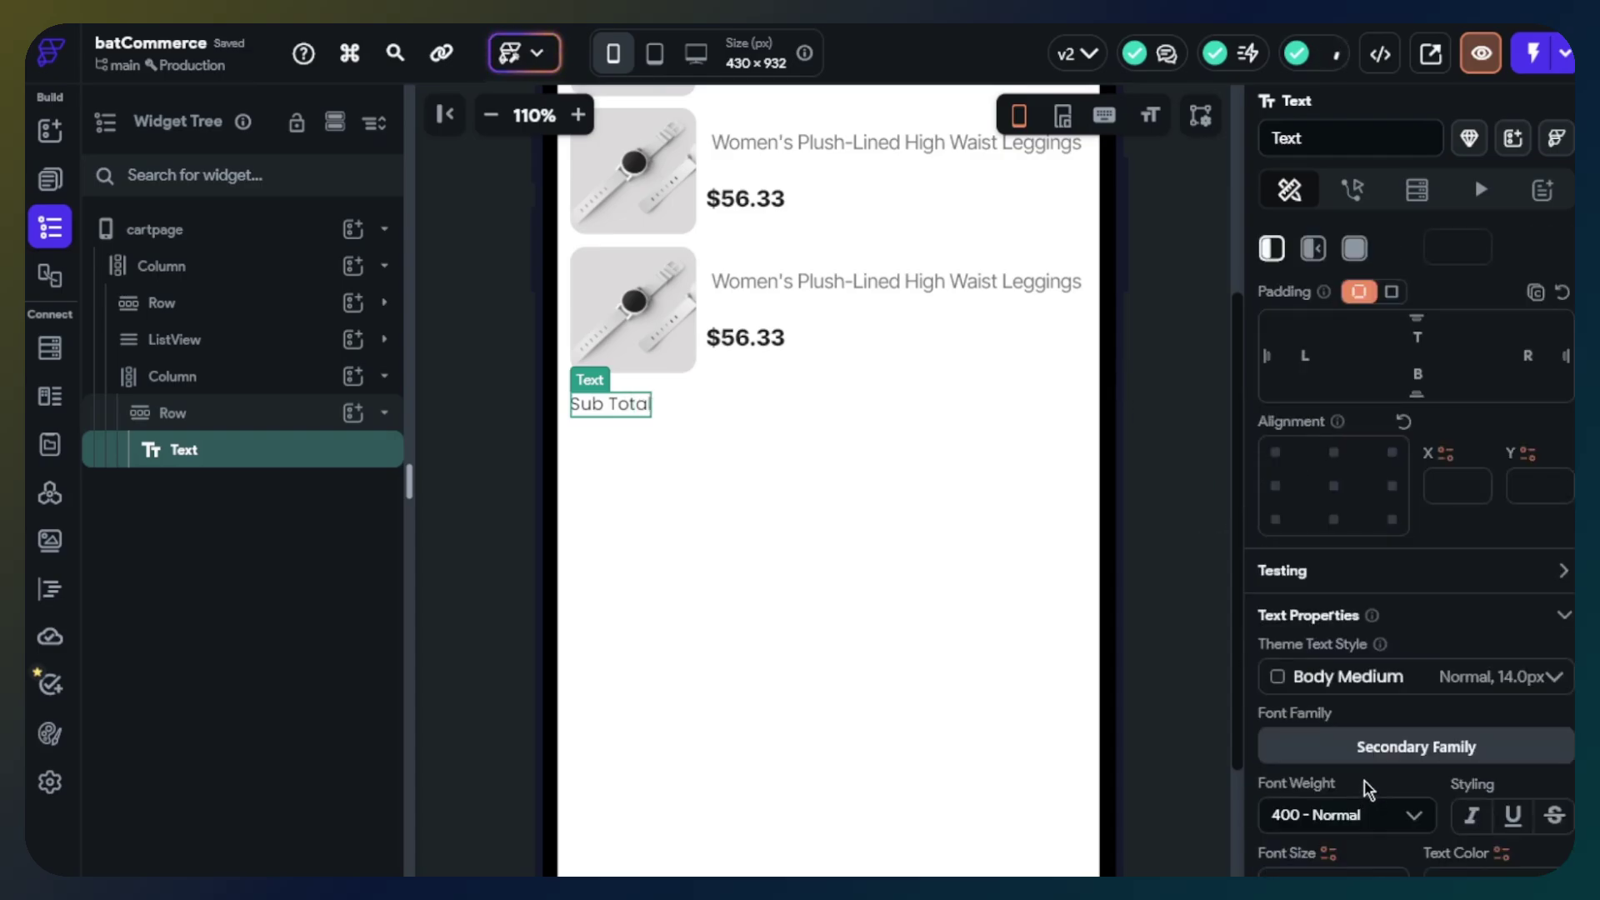
pyautogui.click(1367, 808)
pyautogui.scroll(-2, 1361, 813)
pyautogui.click(1348, 740)
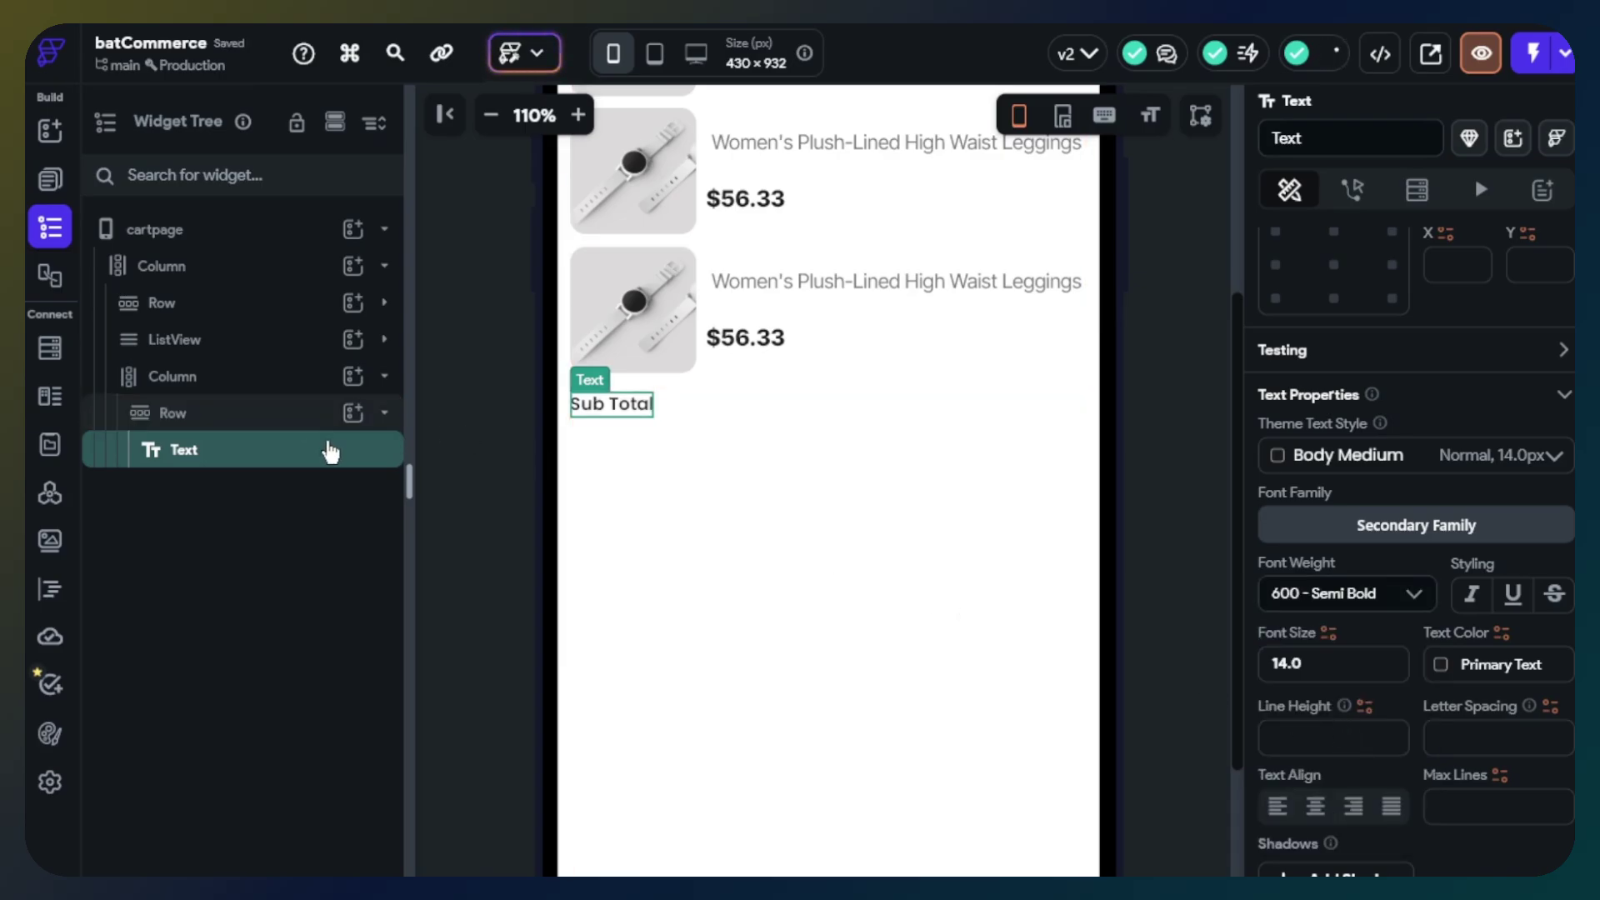
# Duplicate the "Sub Total" text and set its Row's main axis alignment to Space Between.
pyautogui.hotkey('ctrl', 'd')
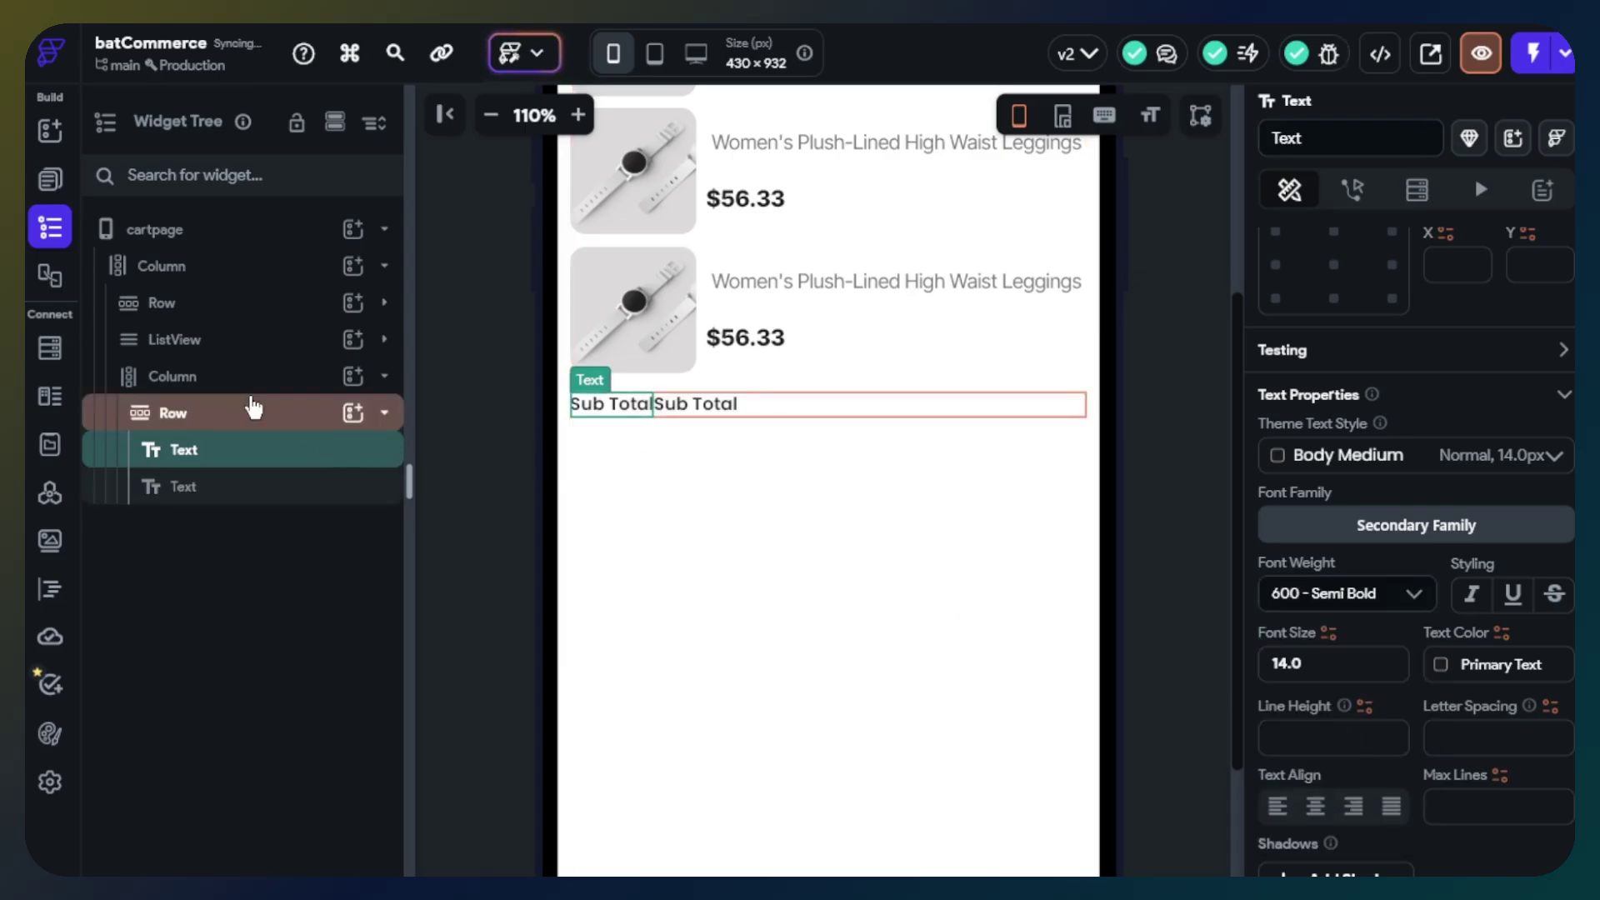
pyautogui.click(254, 412)
pyautogui.click(1484, 343)
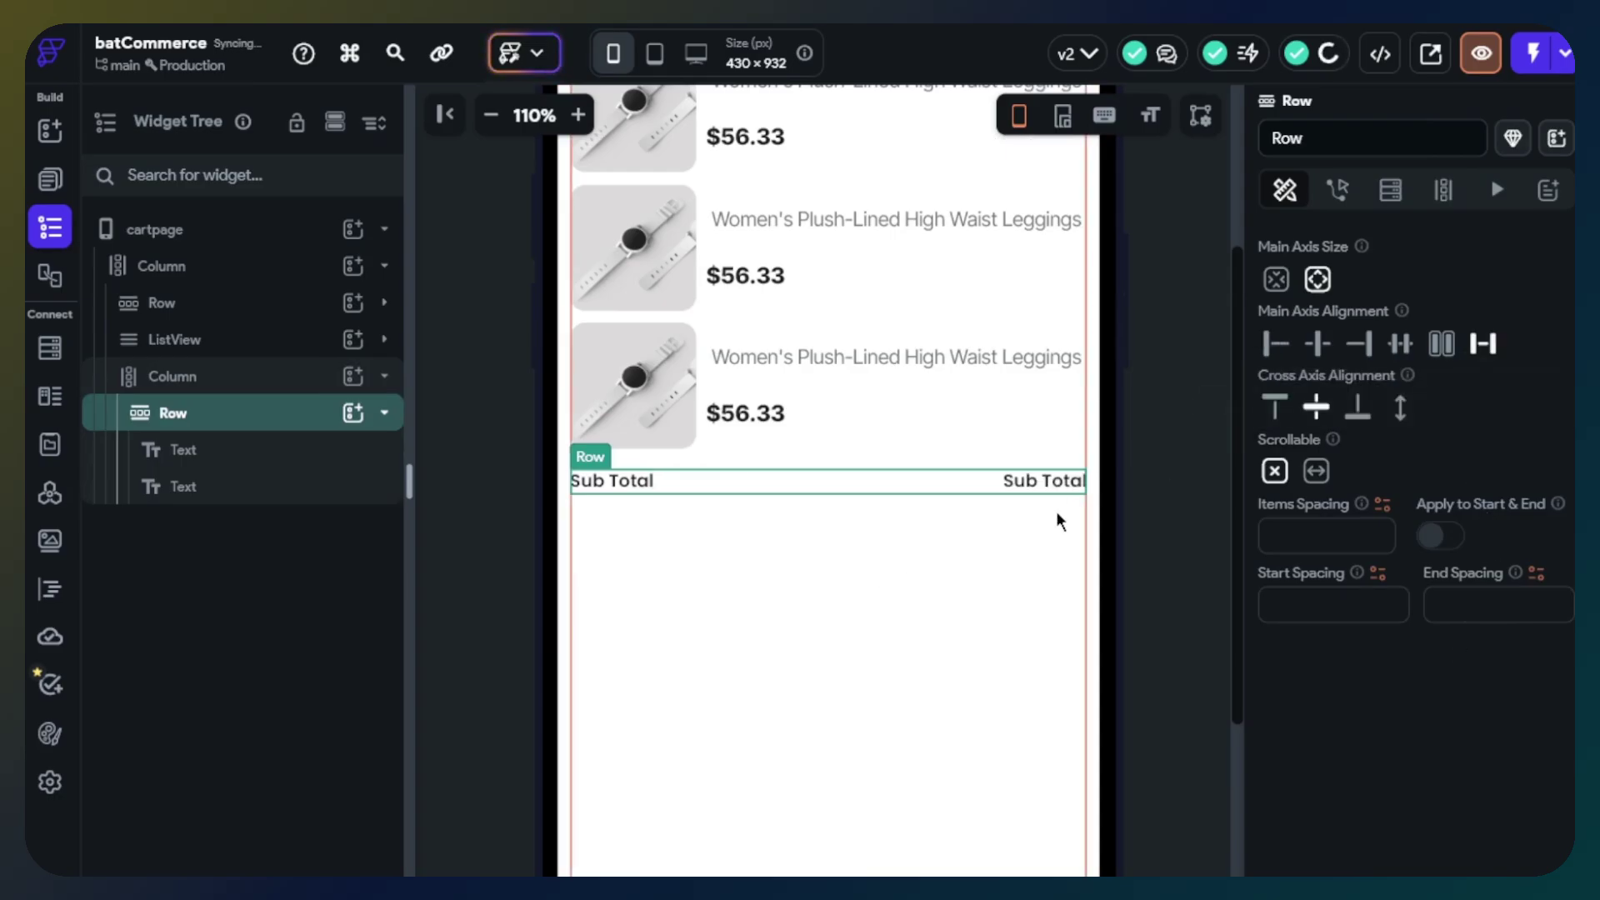
# Change the content of the duplicated "Sub Total" text to "$162.35".
pyautogui.click(1044, 480)
pyautogui.scroll(8, 1376, 575)
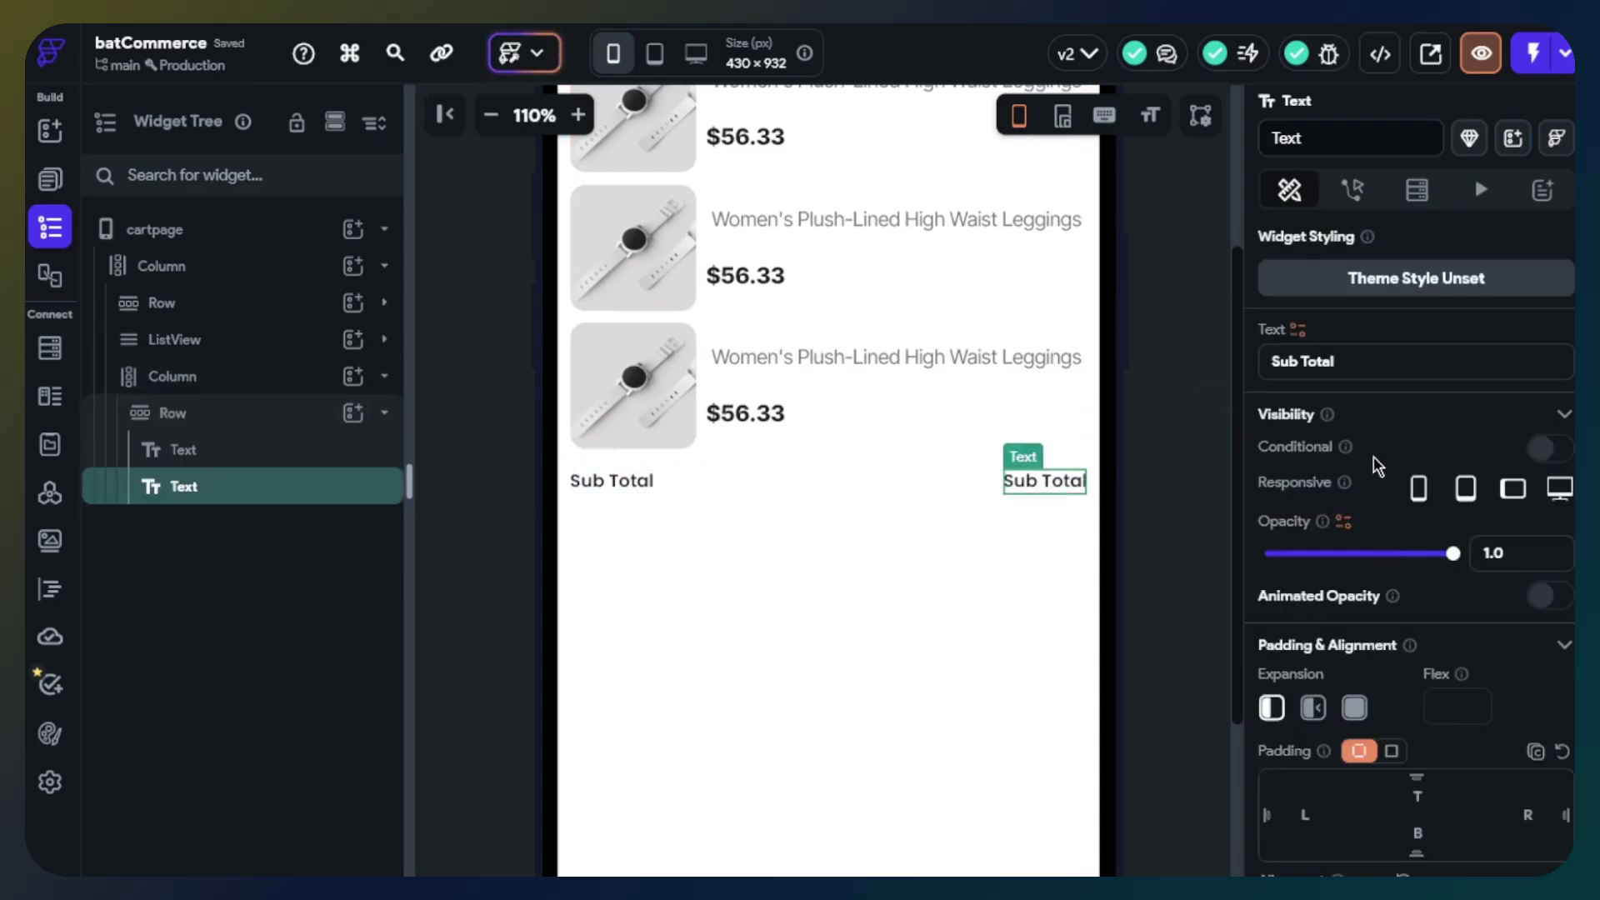
pyautogui.click(1368, 361)
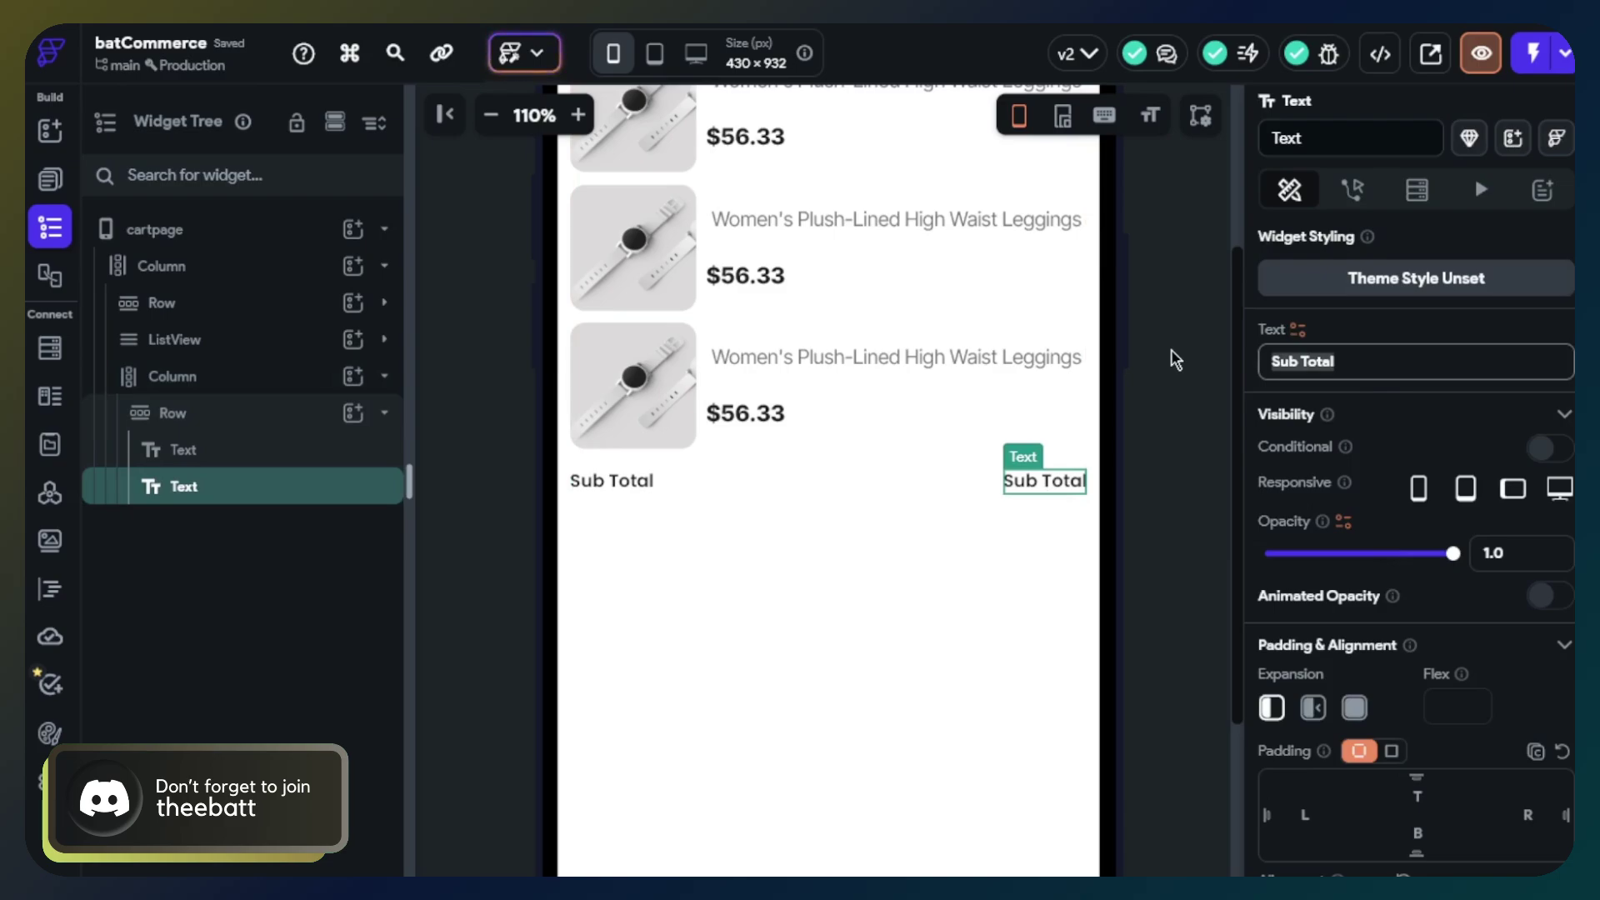
pyautogui.hotkey('ctrl', 'a')
pyautogui.write('162')
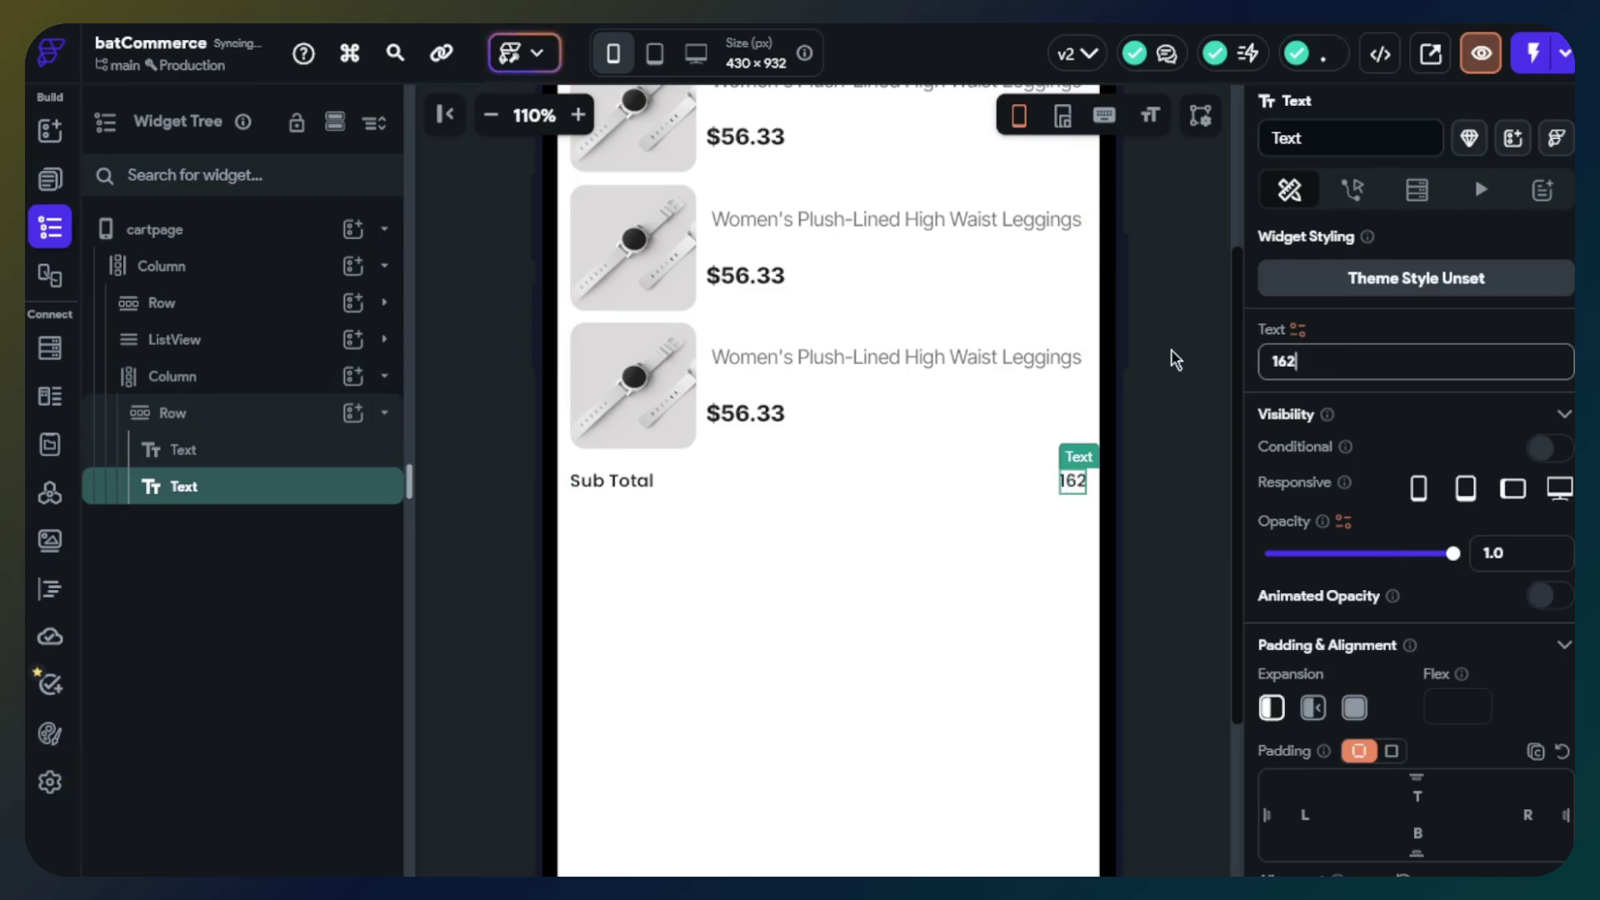
pyautogui.write('.35')
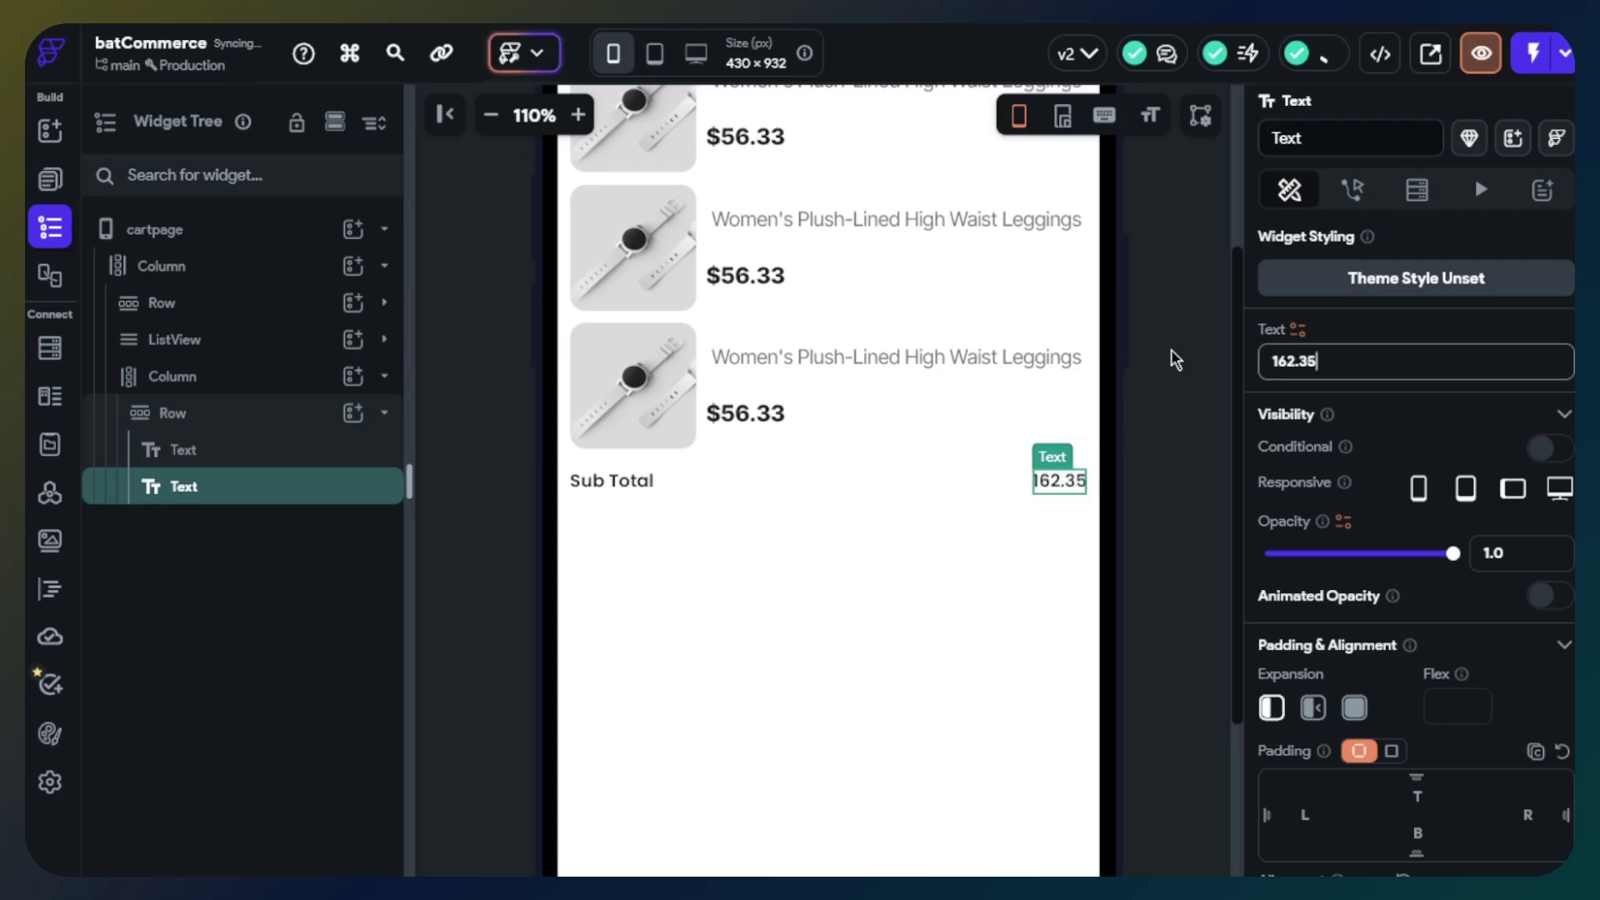
pyautogui.write('#')
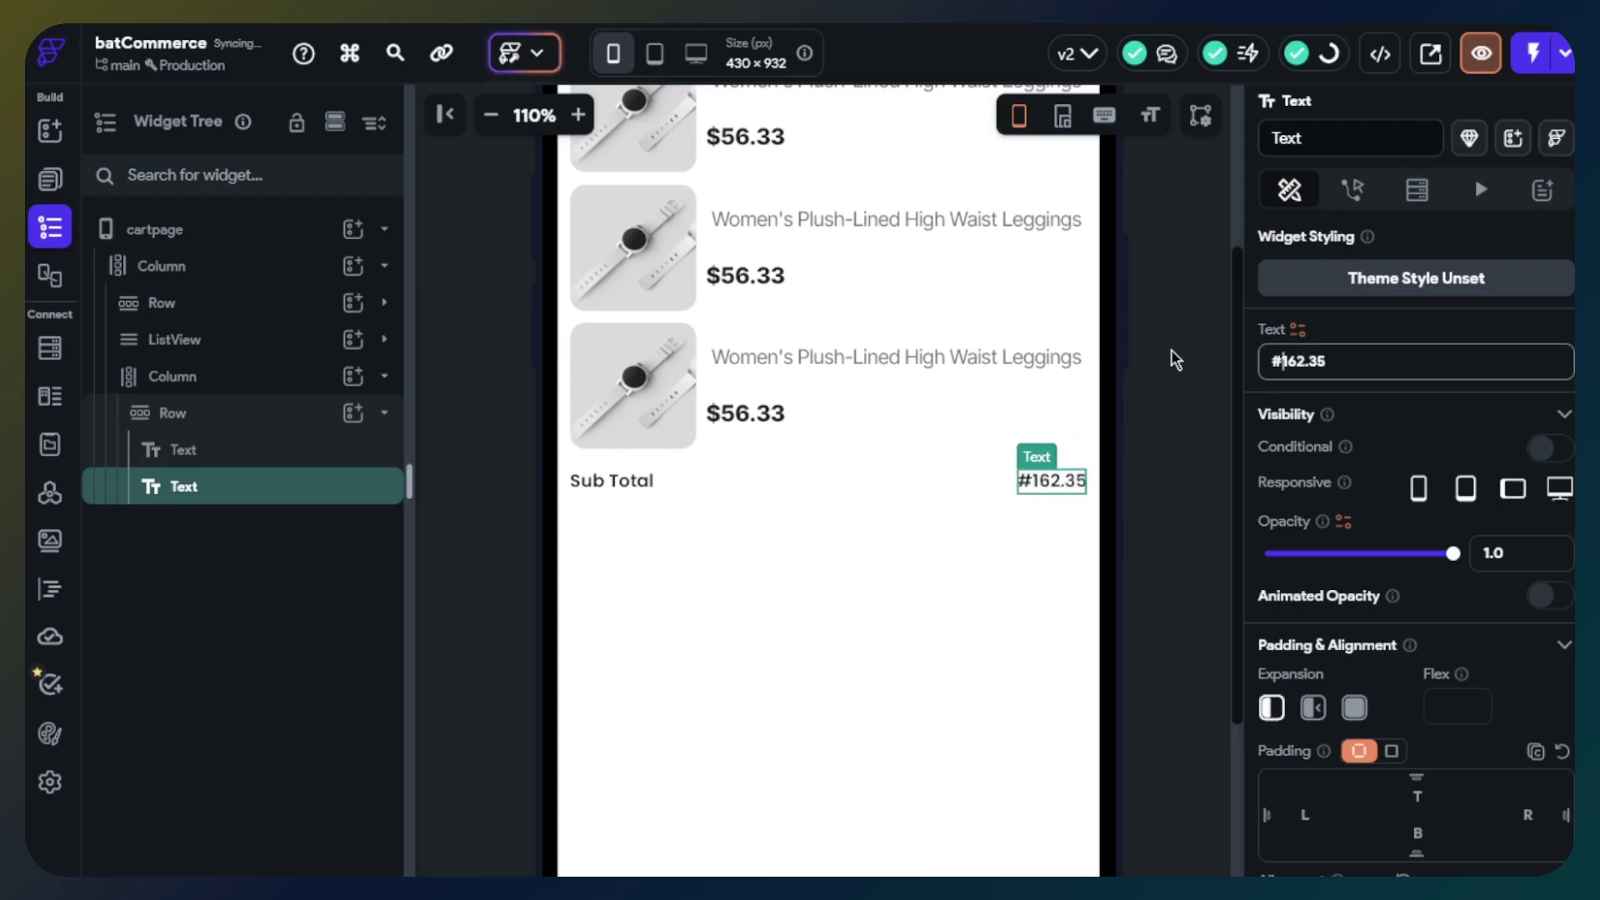
pyautogui.press('BackSpace')
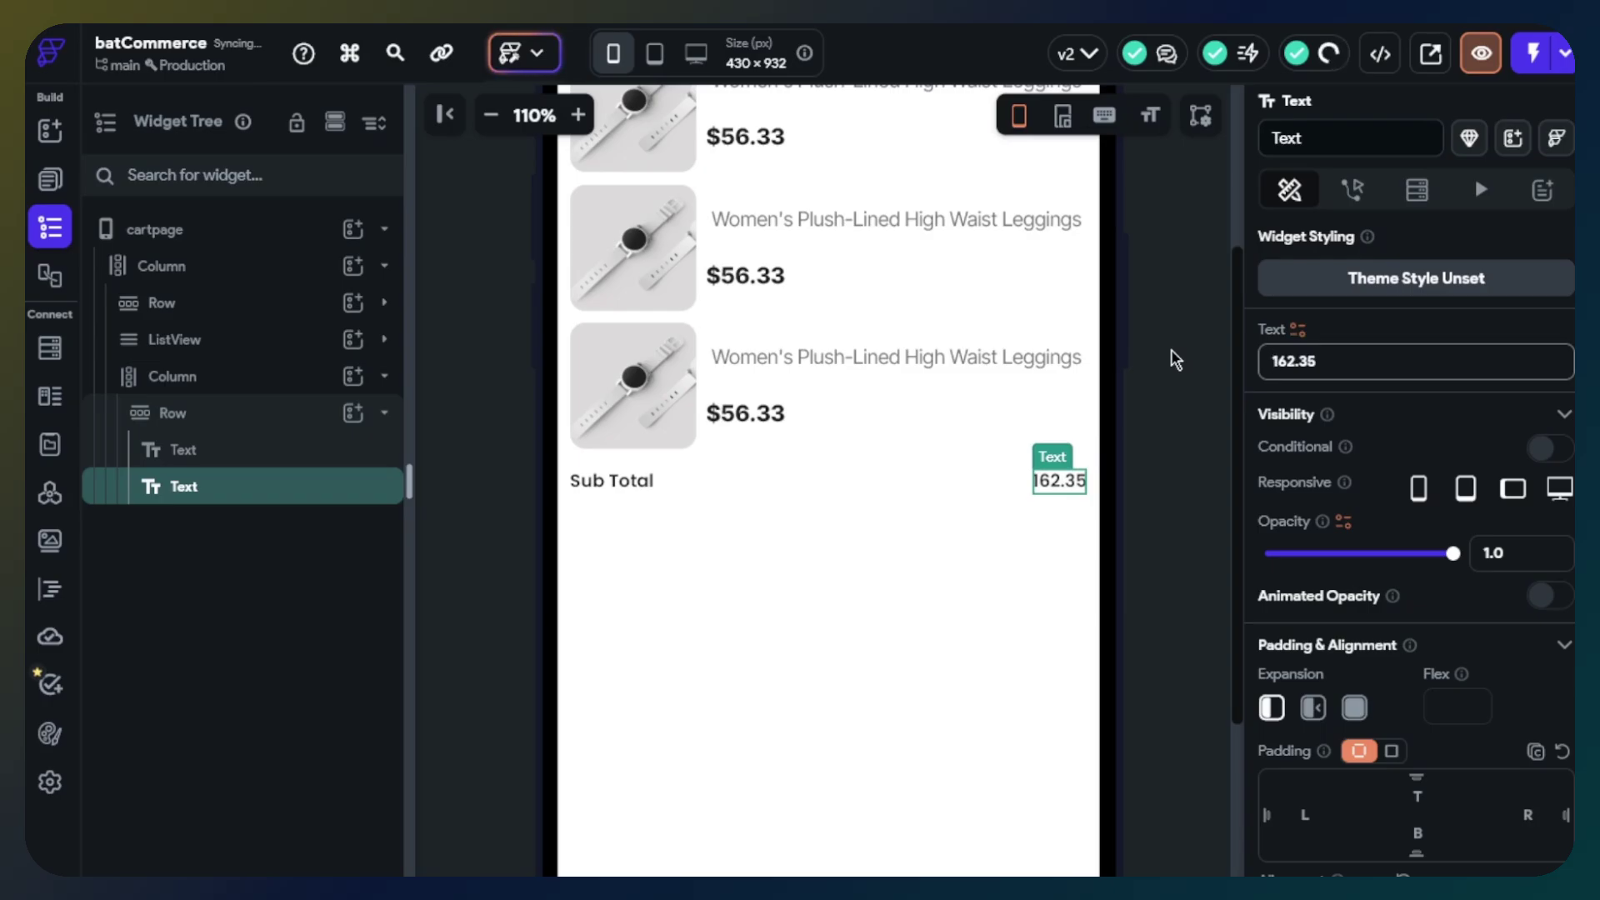
pyautogui.write('$')
# Set the font weight of the "$162.35" text to 800 - Extra Bold.
pyautogui.scroll(-7, 1339, 689)
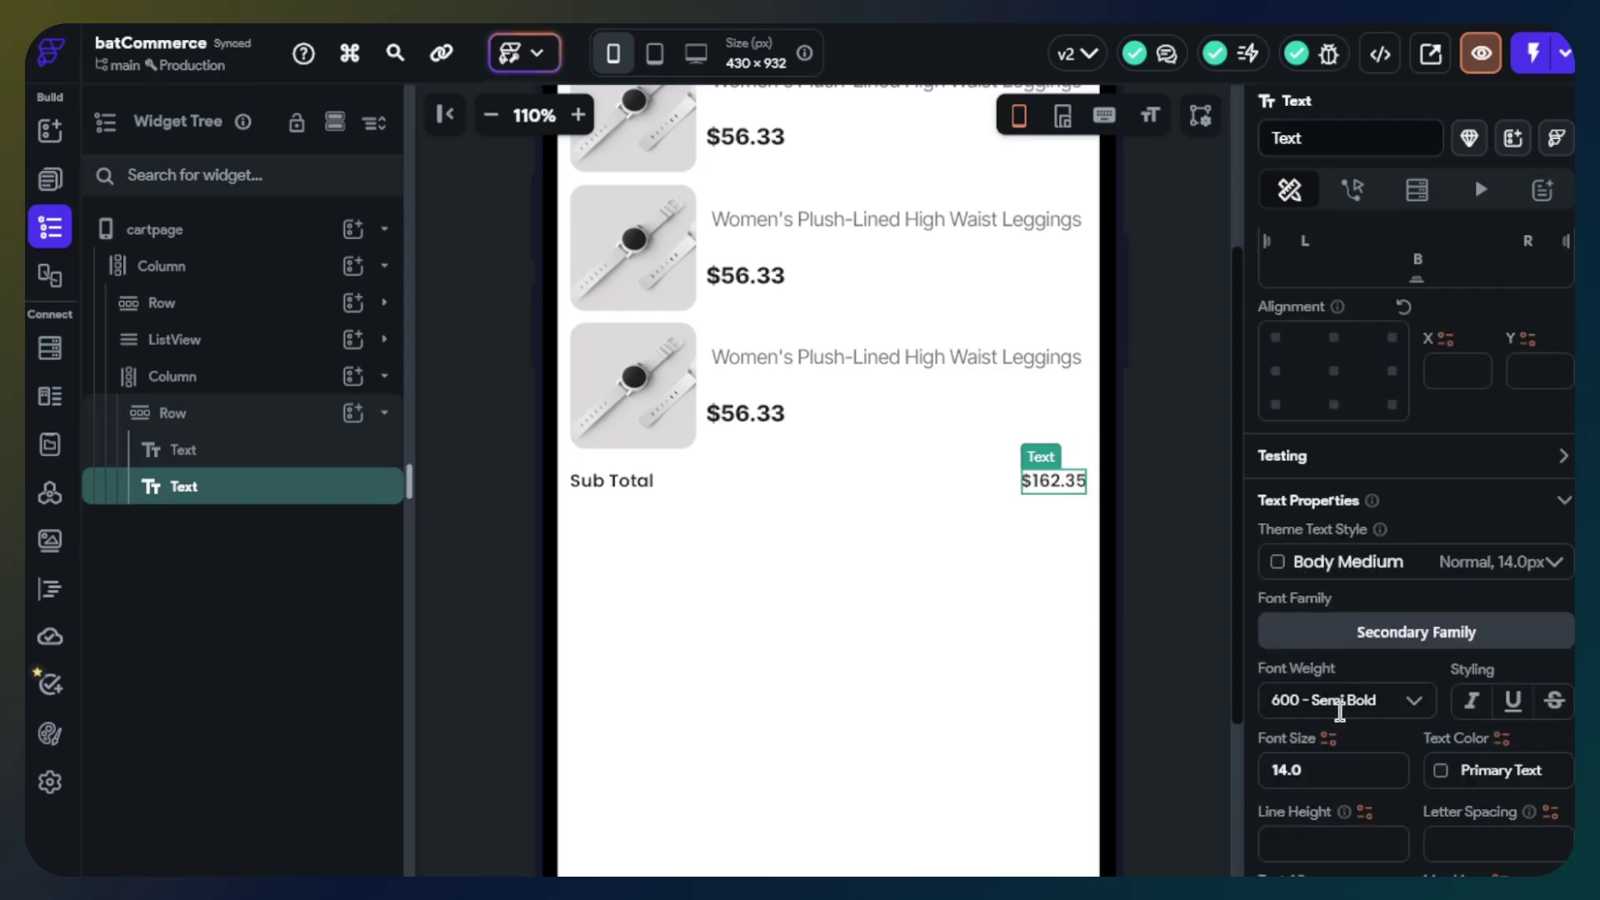
pyautogui.click(1343, 697)
pyautogui.scroll(-3, 1332, 825)
pyautogui.click(1330, 818)
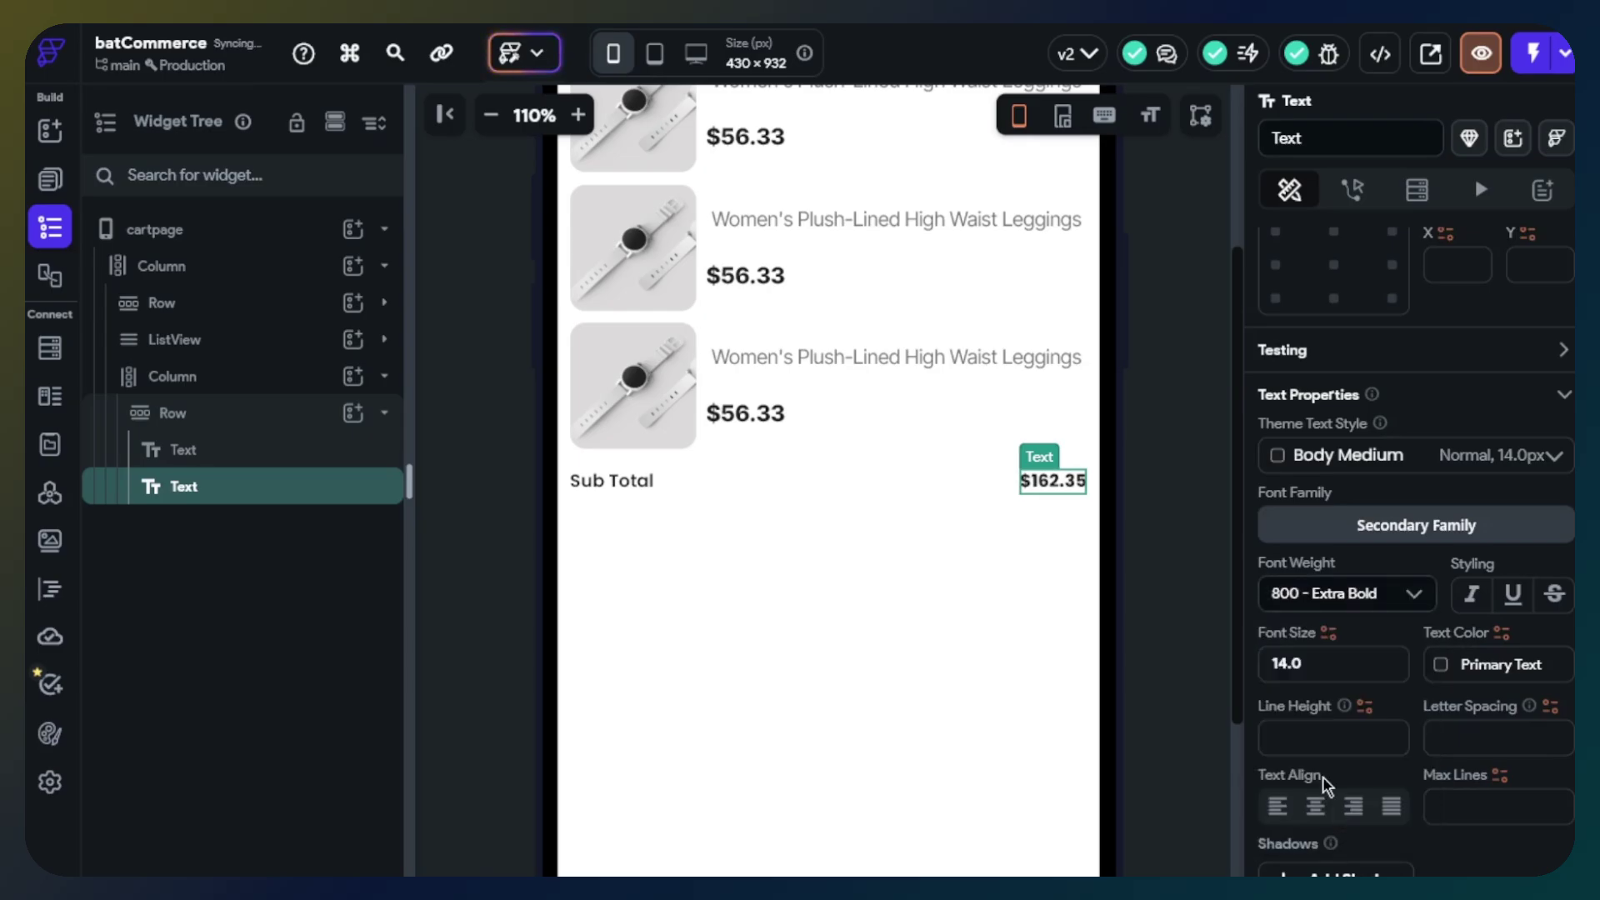
pyautogui.click(1175, 586)
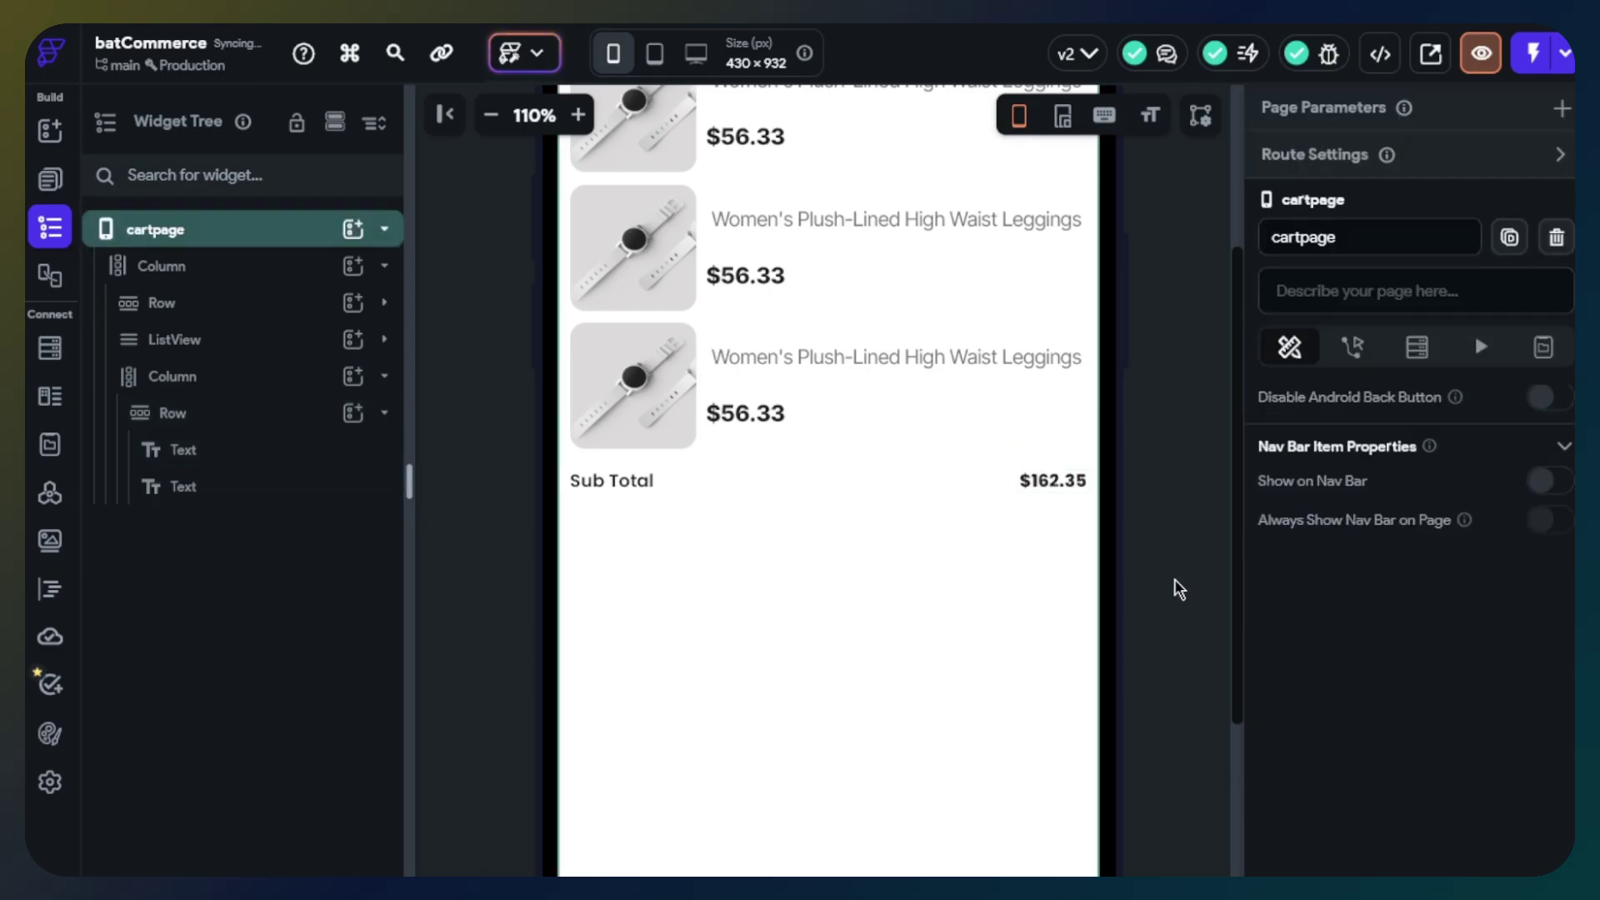
# Set the "$162.35" text to the Primary Family theme font with a font size of 15.
pyautogui.click(1058, 481)
pyautogui.scroll(-5, 1483, 552)
pyautogui.click(1422, 430)
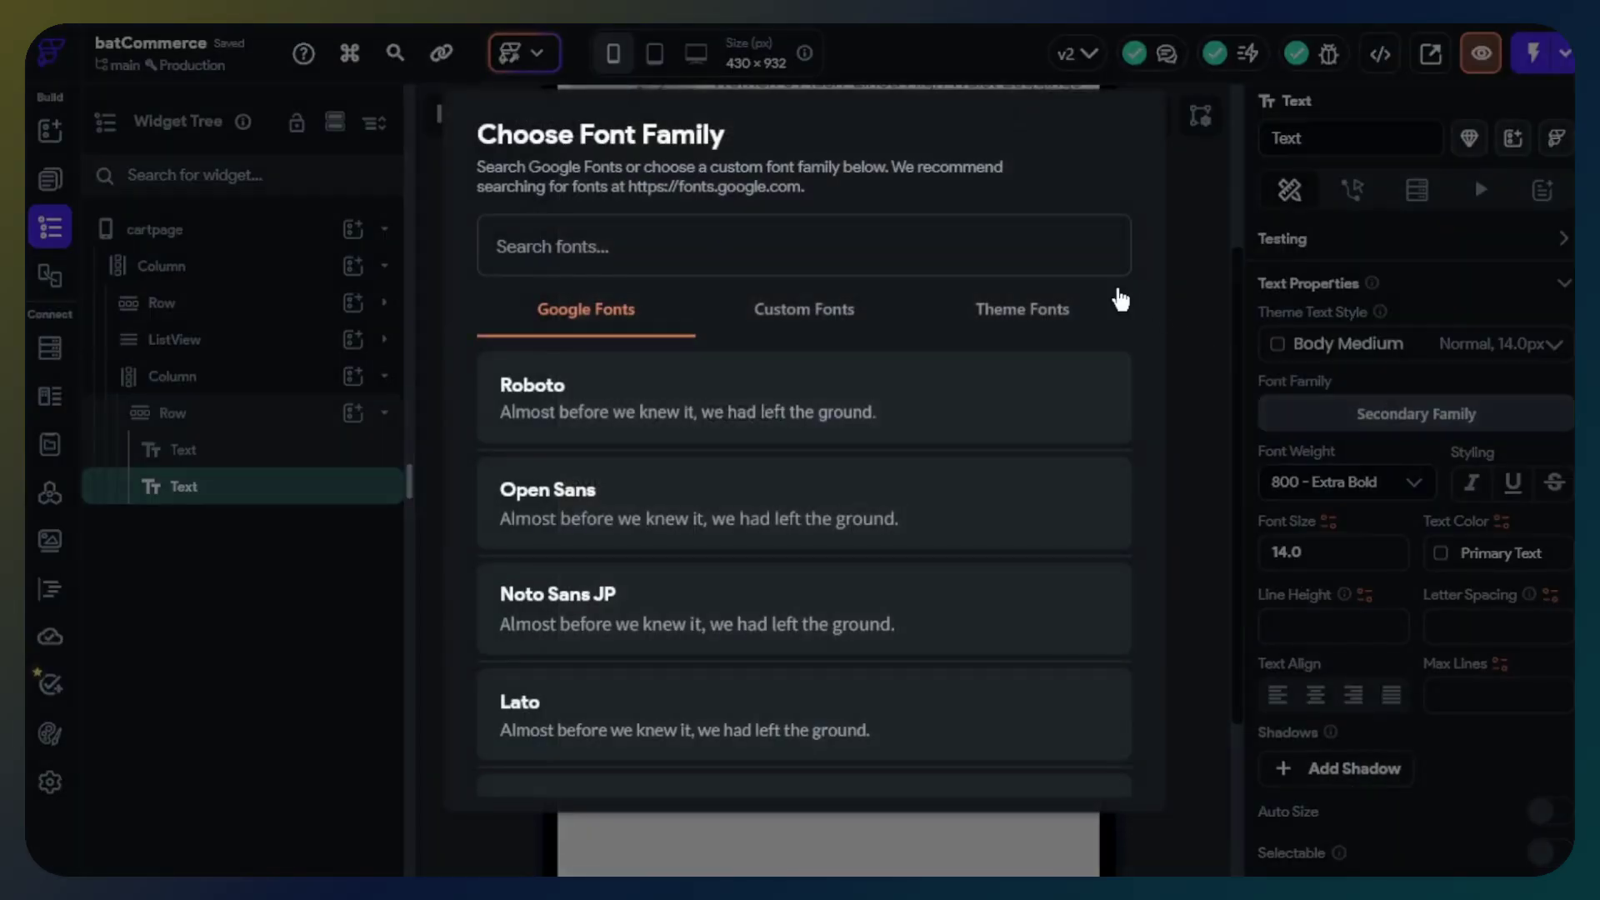
pyautogui.click(1070, 316)
pyautogui.click(912, 370)
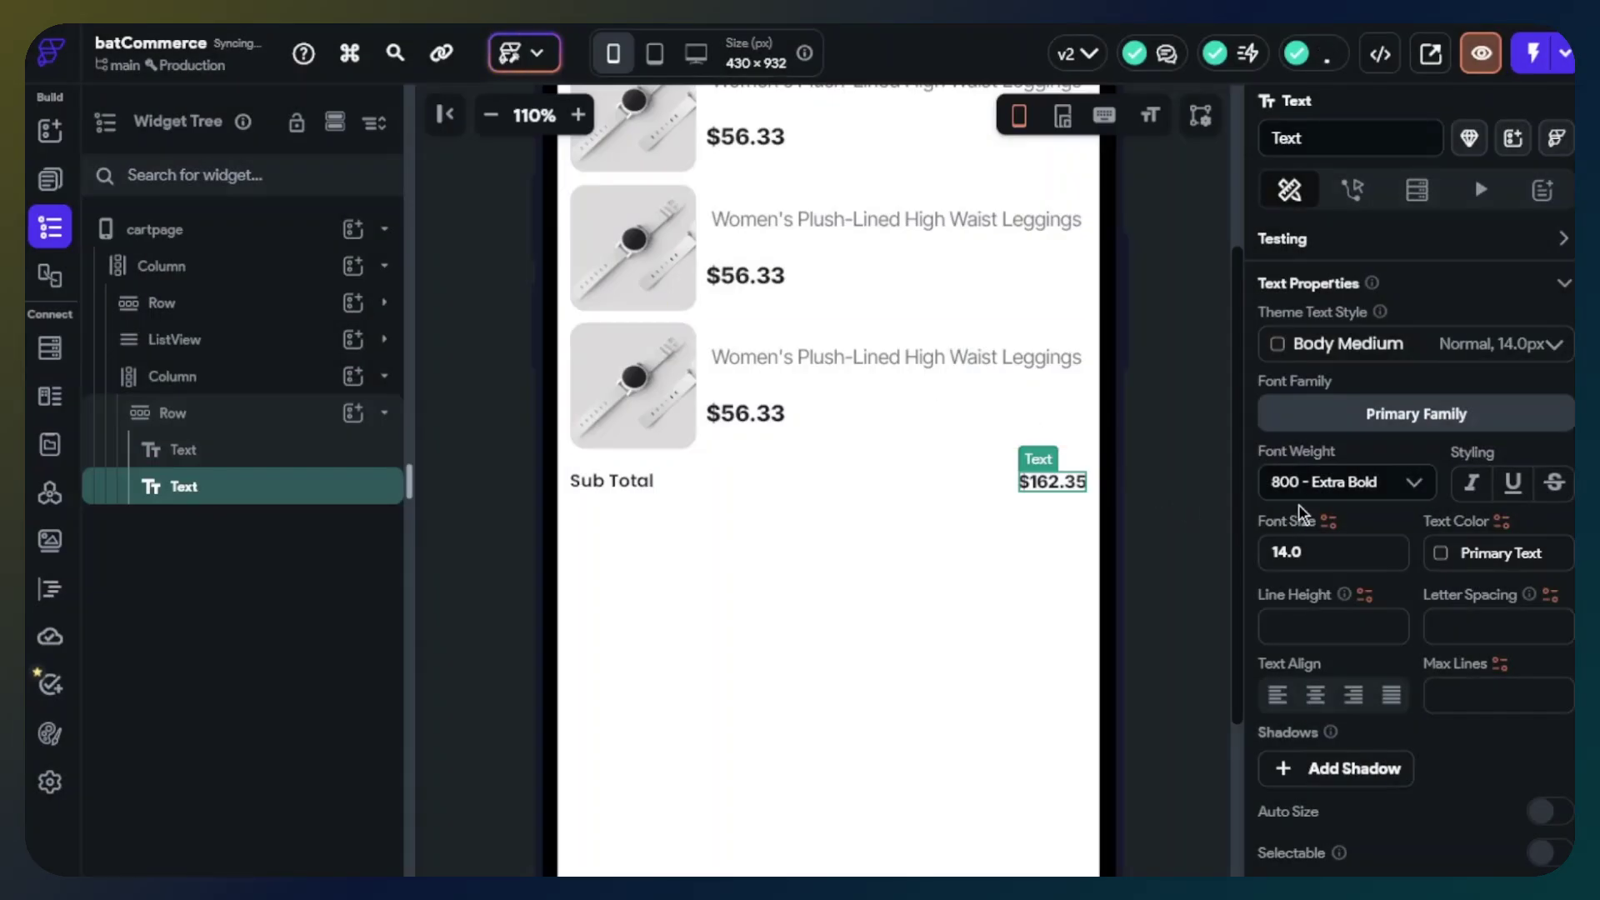
pyautogui.click(1284, 552)
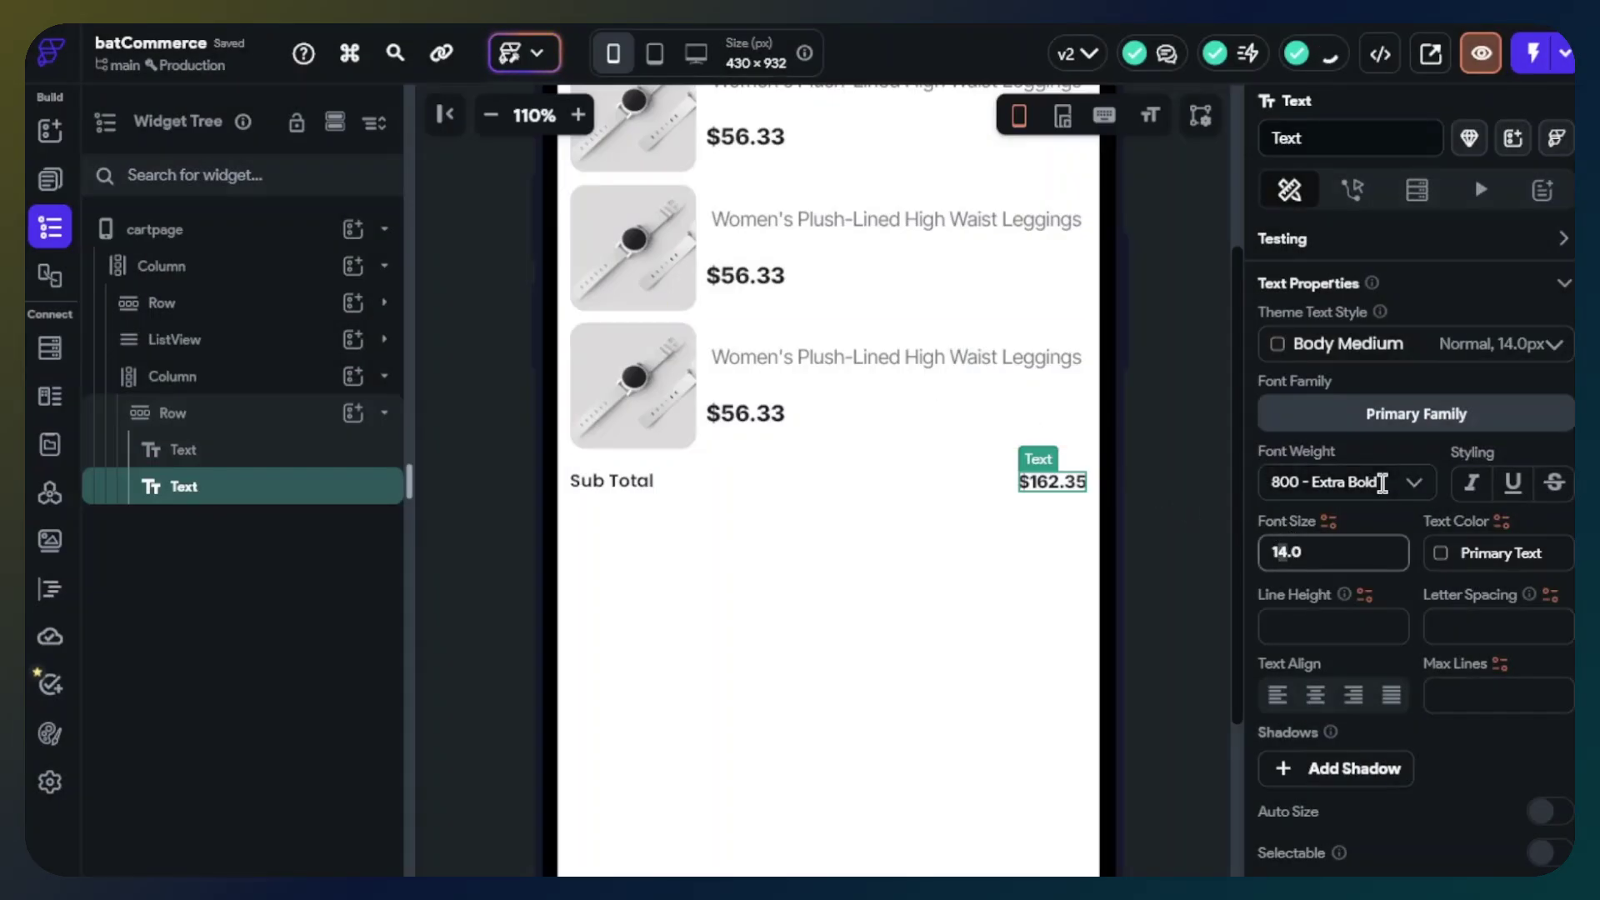
pyautogui.write('5')
pyautogui.click(1136, 518)
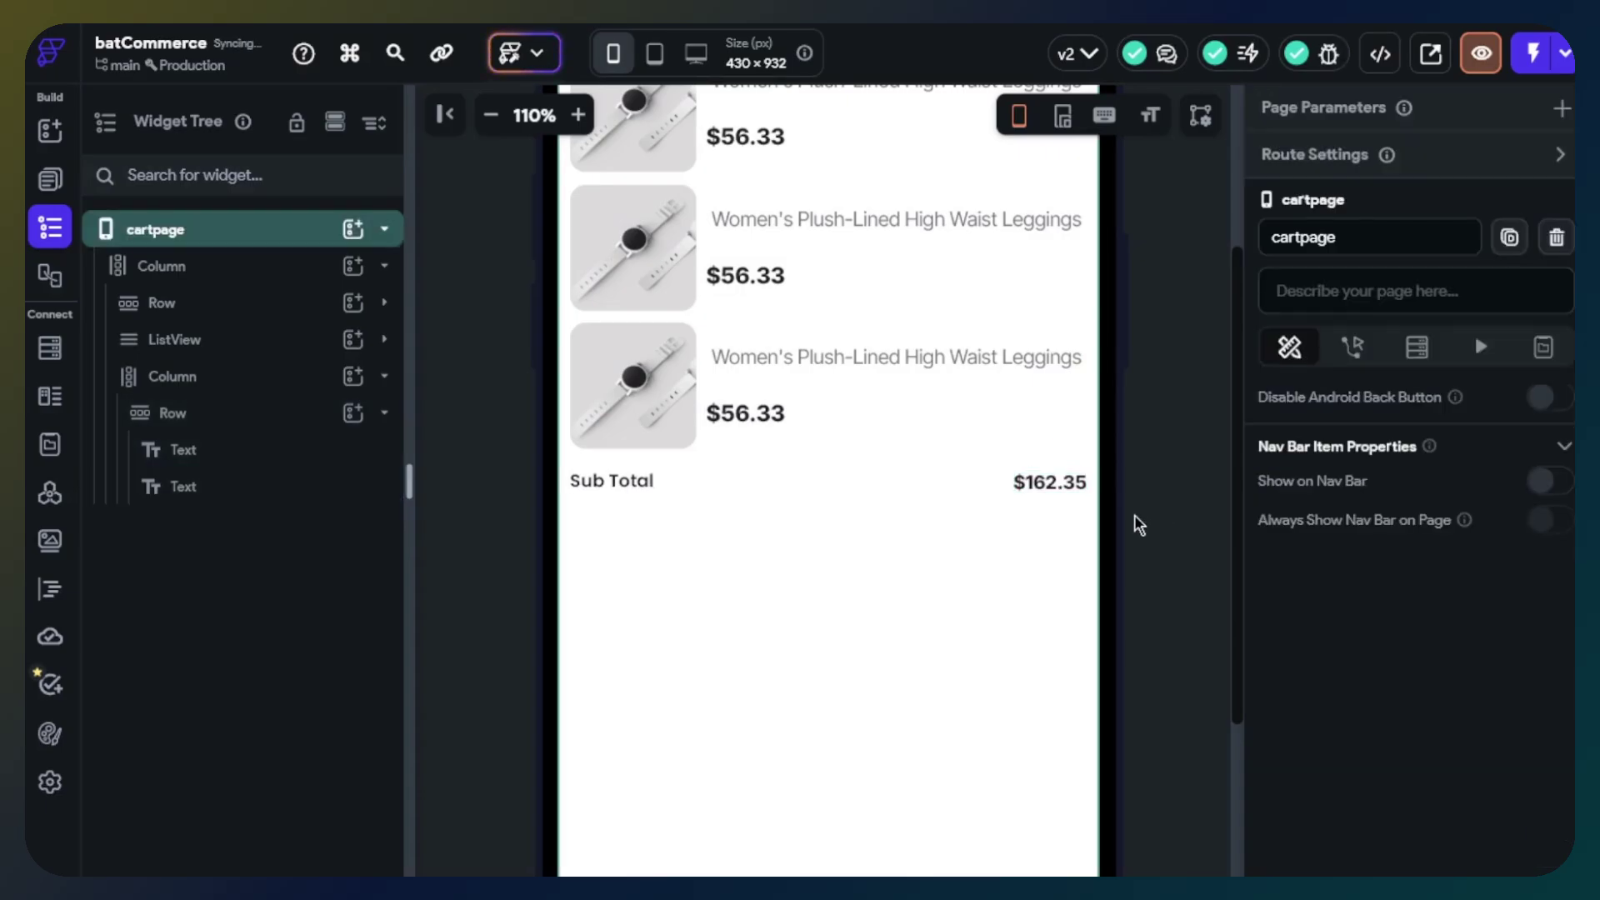
# Duplicate the Row that holds the "Sub Total" label and its amount.
pyautogui.click(798, 470)
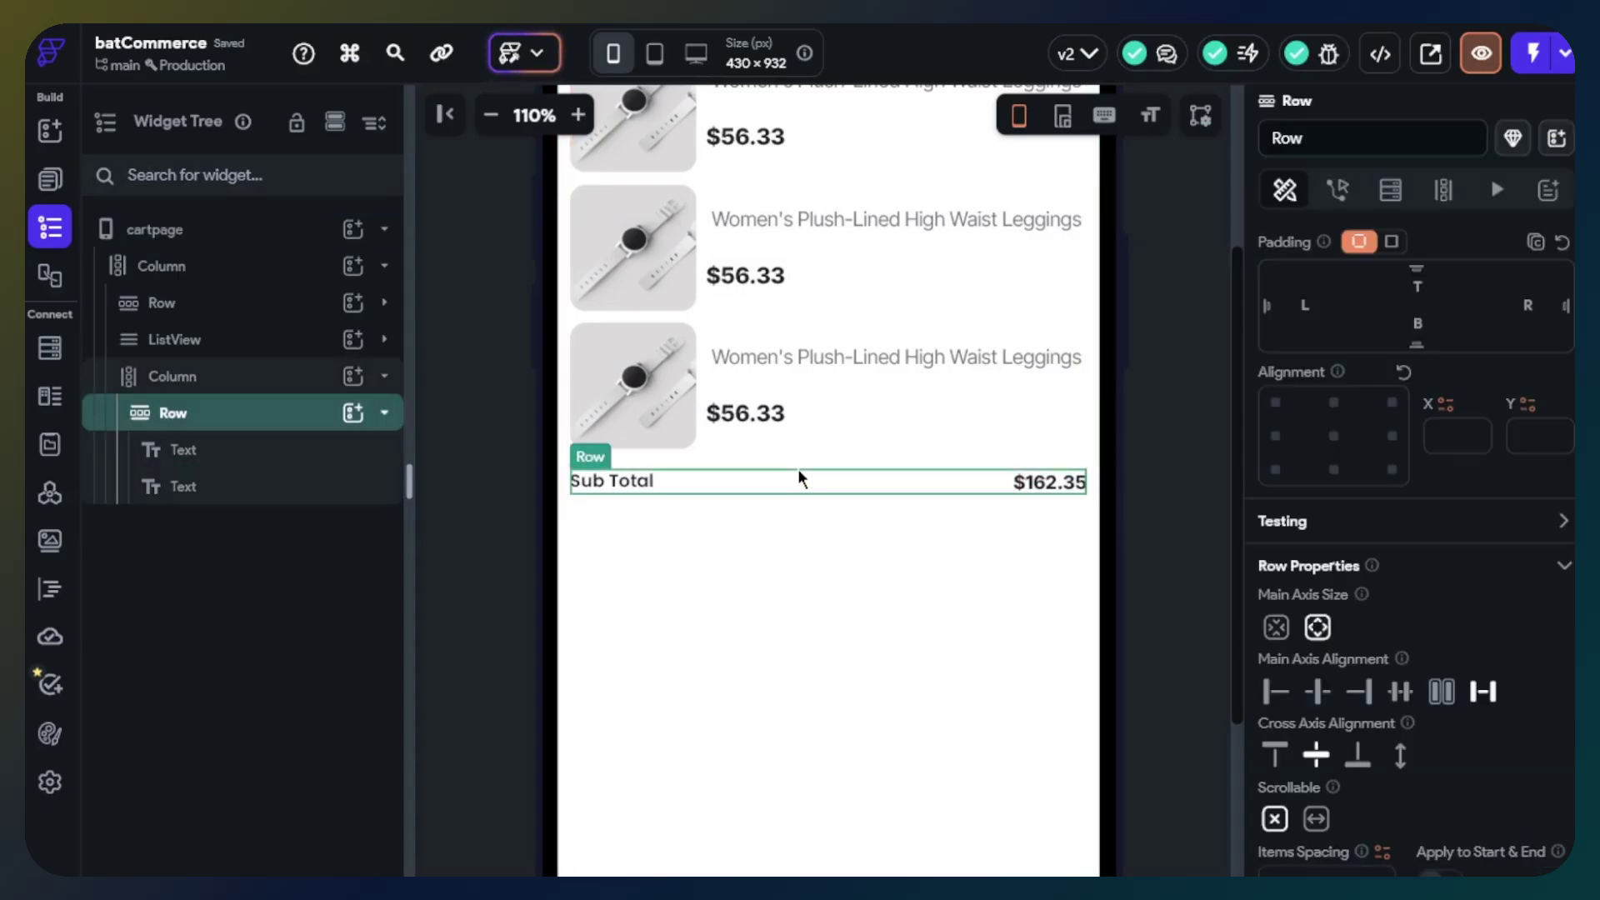
pyautogui.click(385, 414)
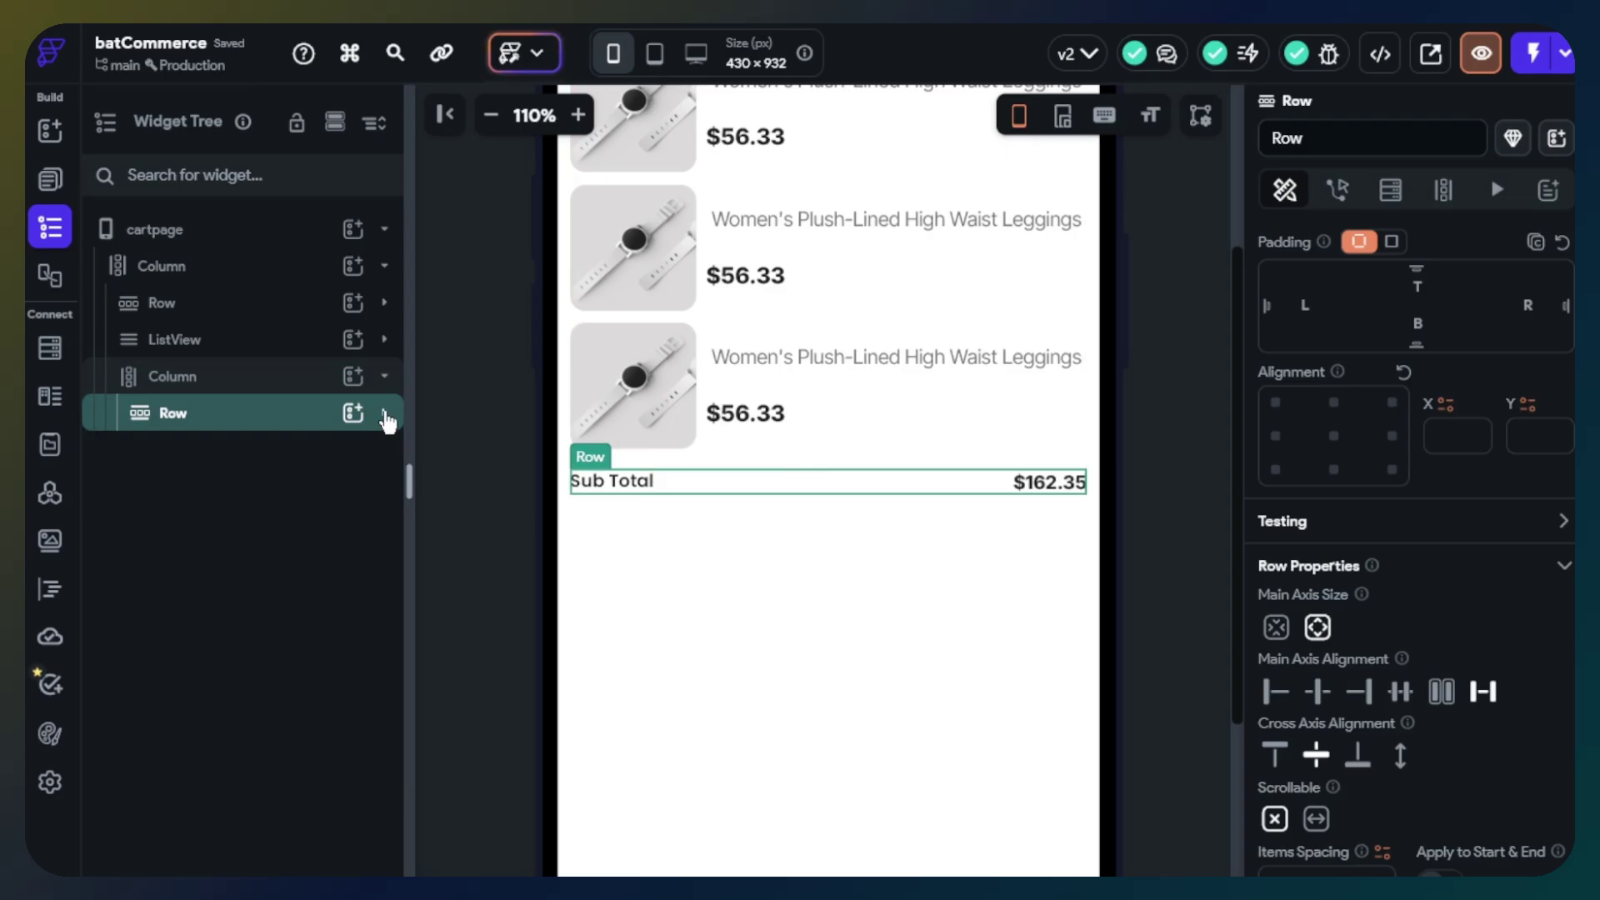
pyautogui.hotkey('ctrl', 'd')
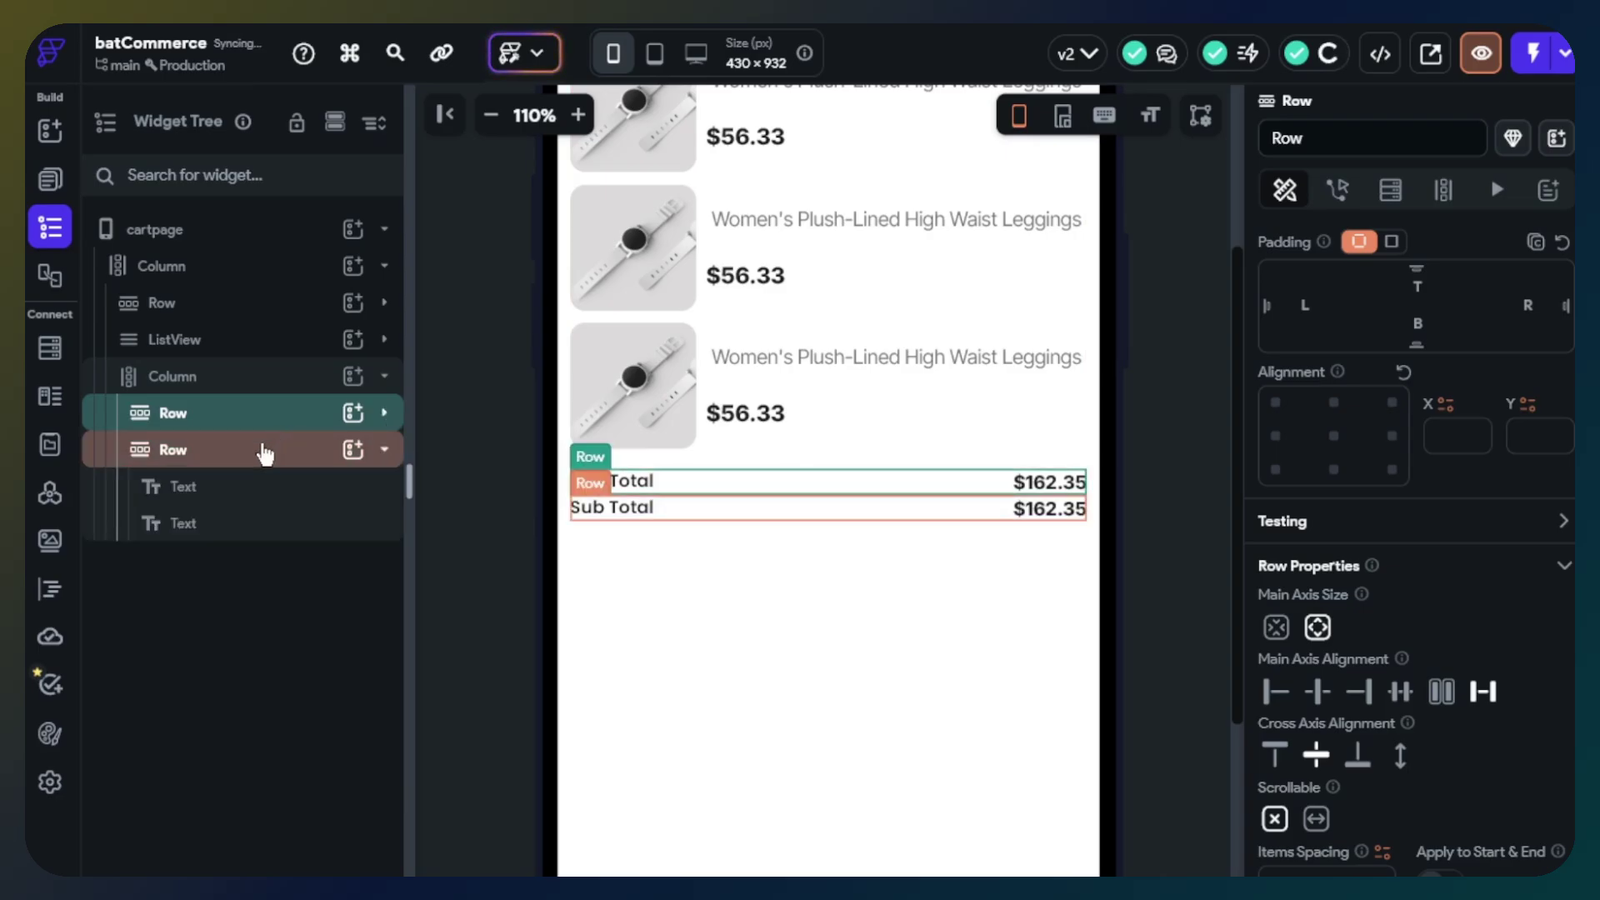
# Change the label in the duplicated Row from "Sub Total" to "Shipping Fee".
pyautogui.click(261, 492)
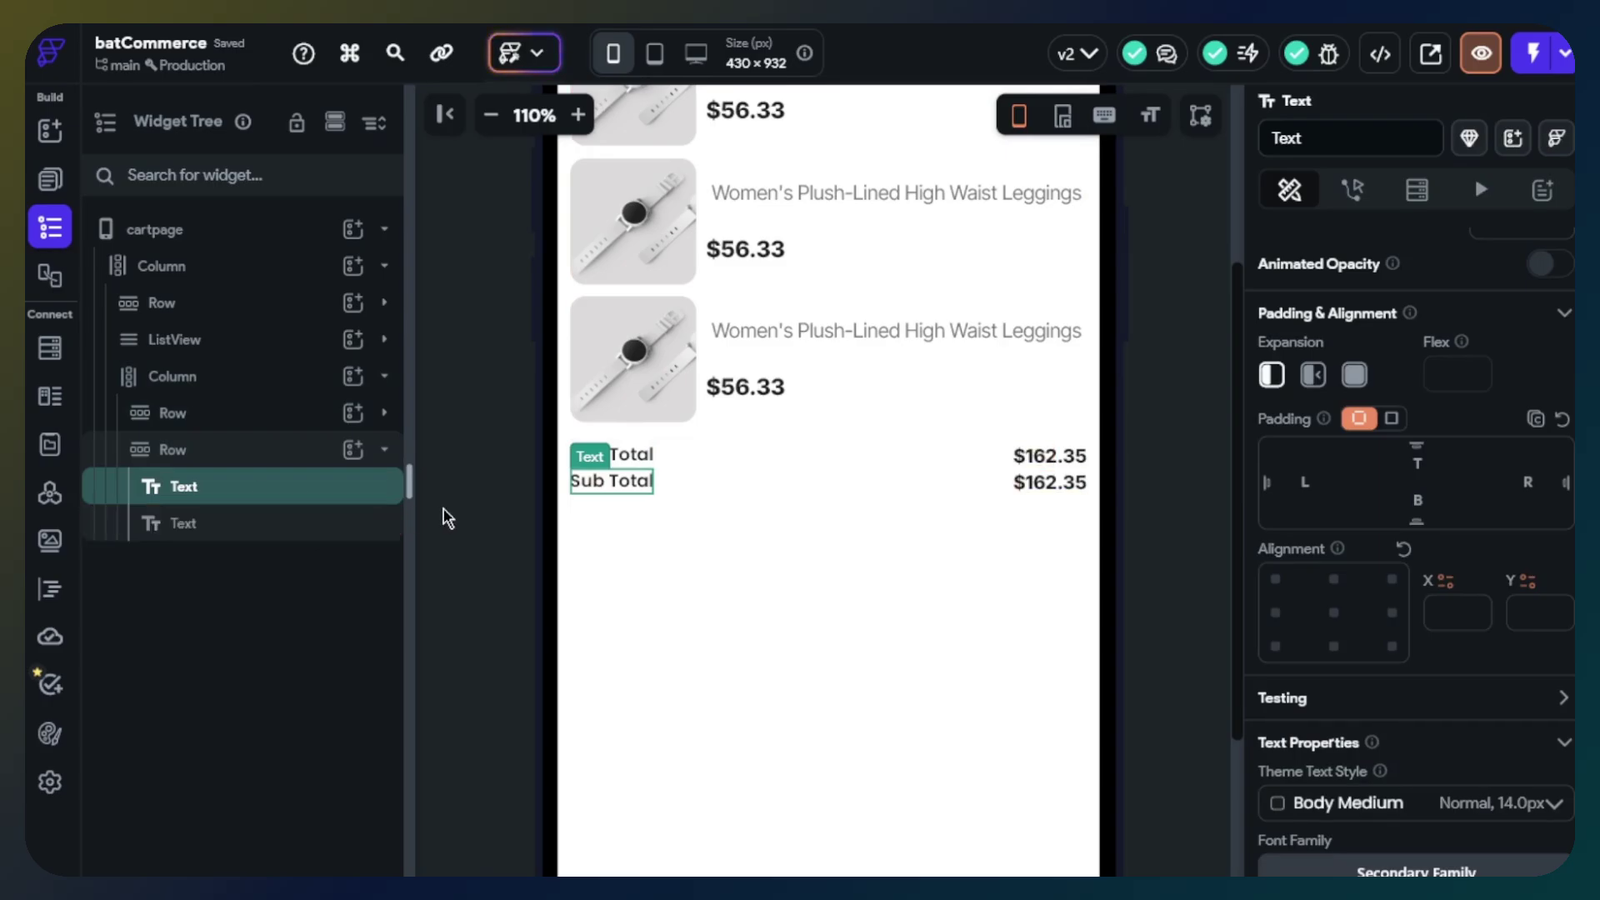
pyautogui.scroll(4, 1309, 321)
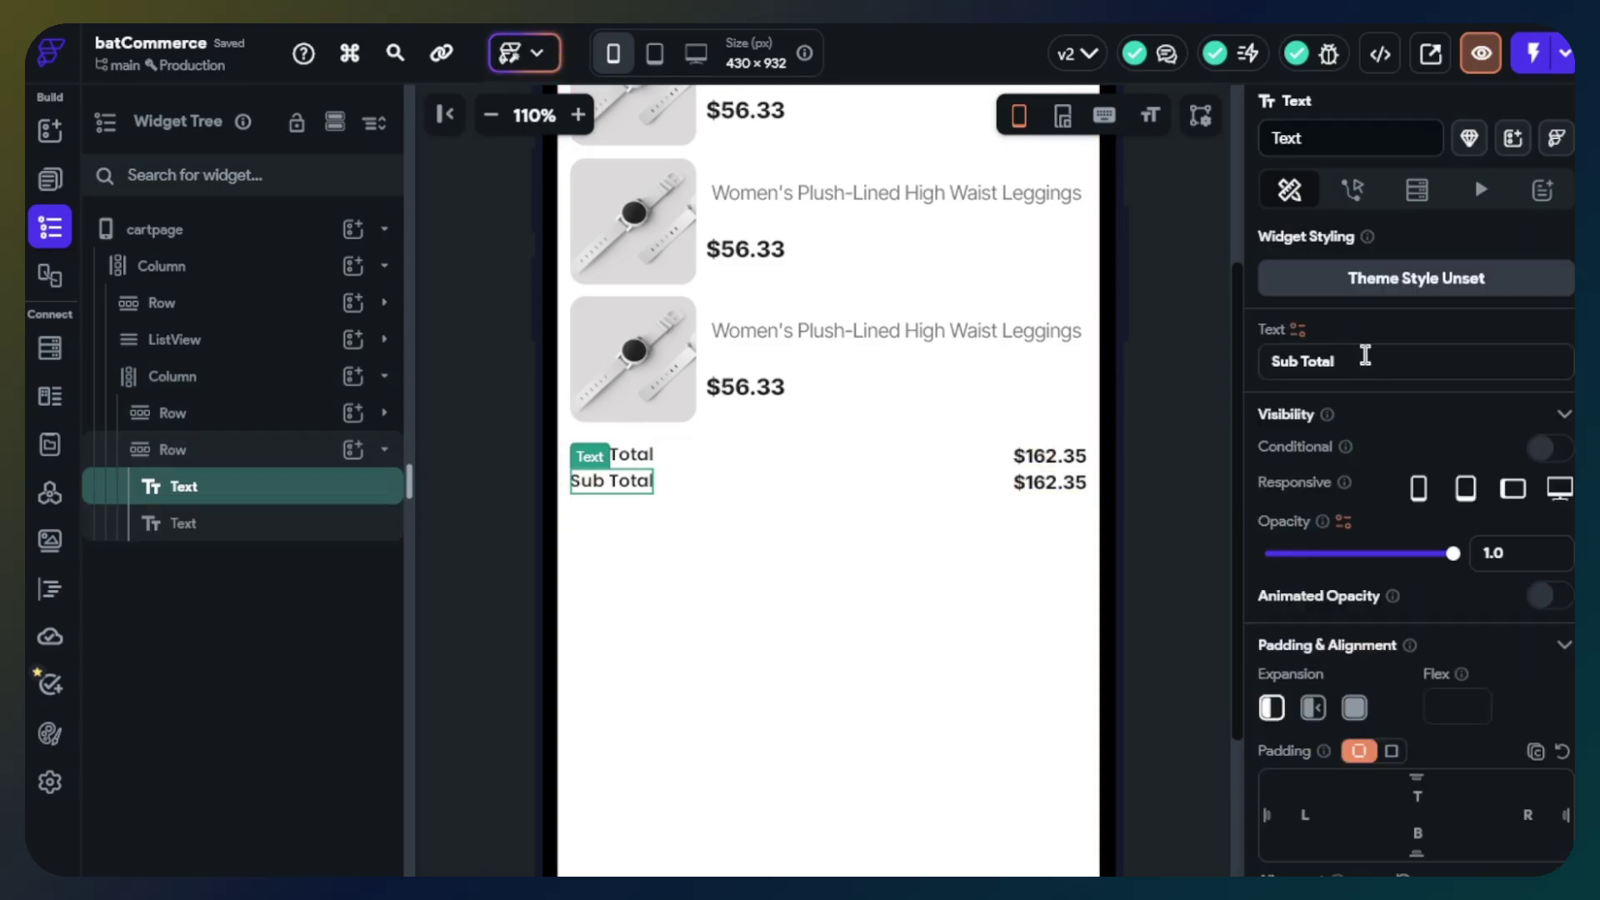
pyautogui.click(1365, 355)
pyautogui.write('ip')
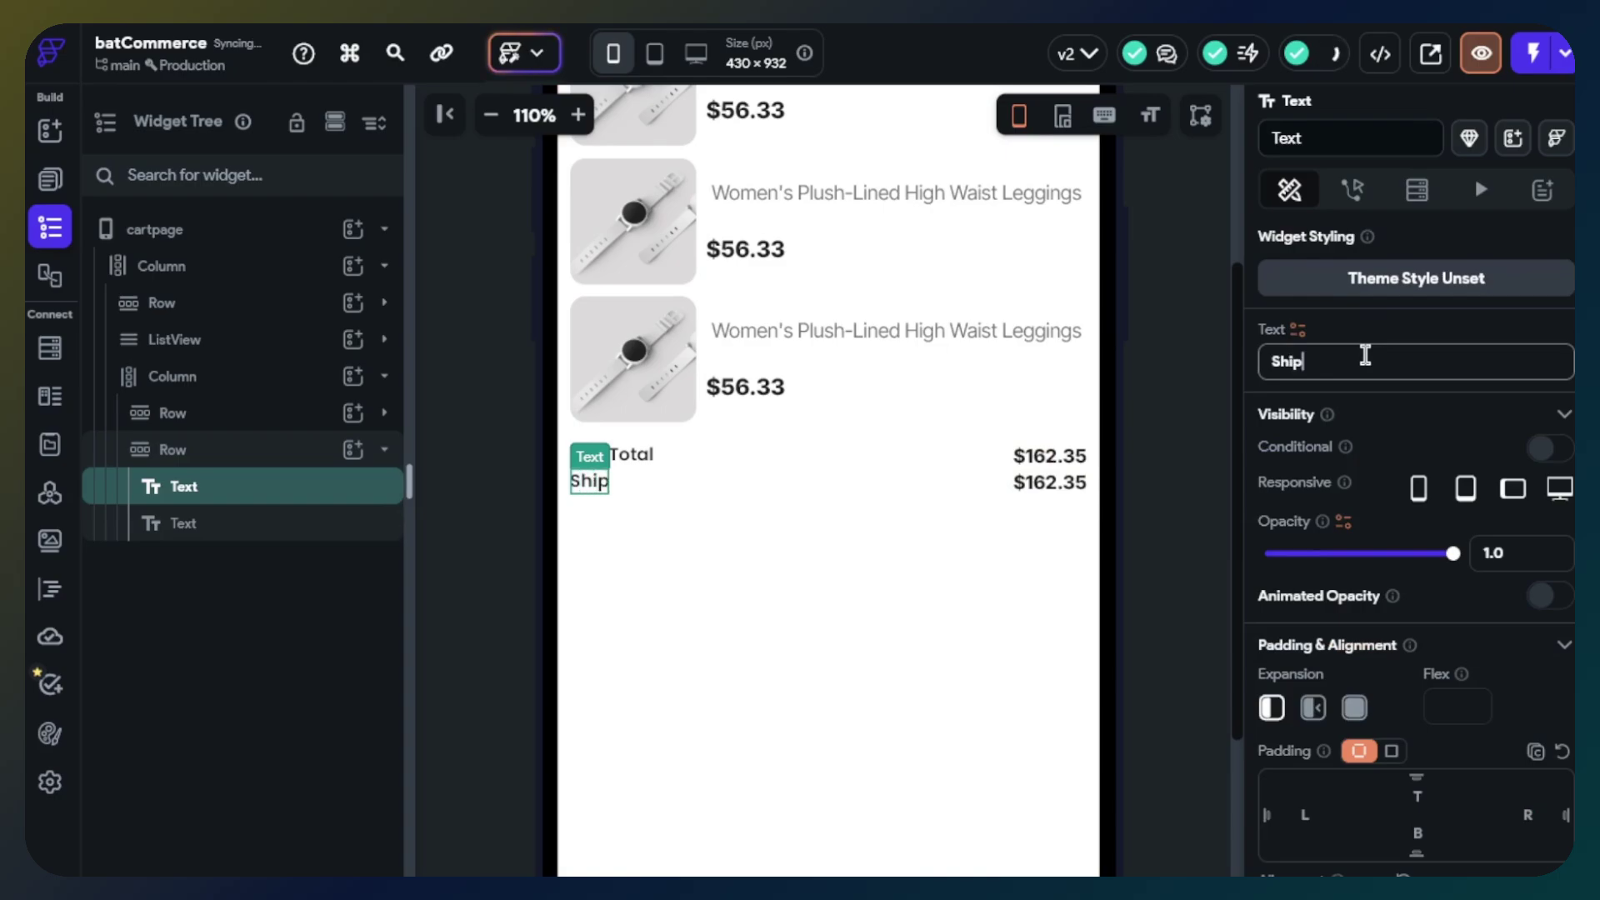
pyautogui.write('ping Fee')
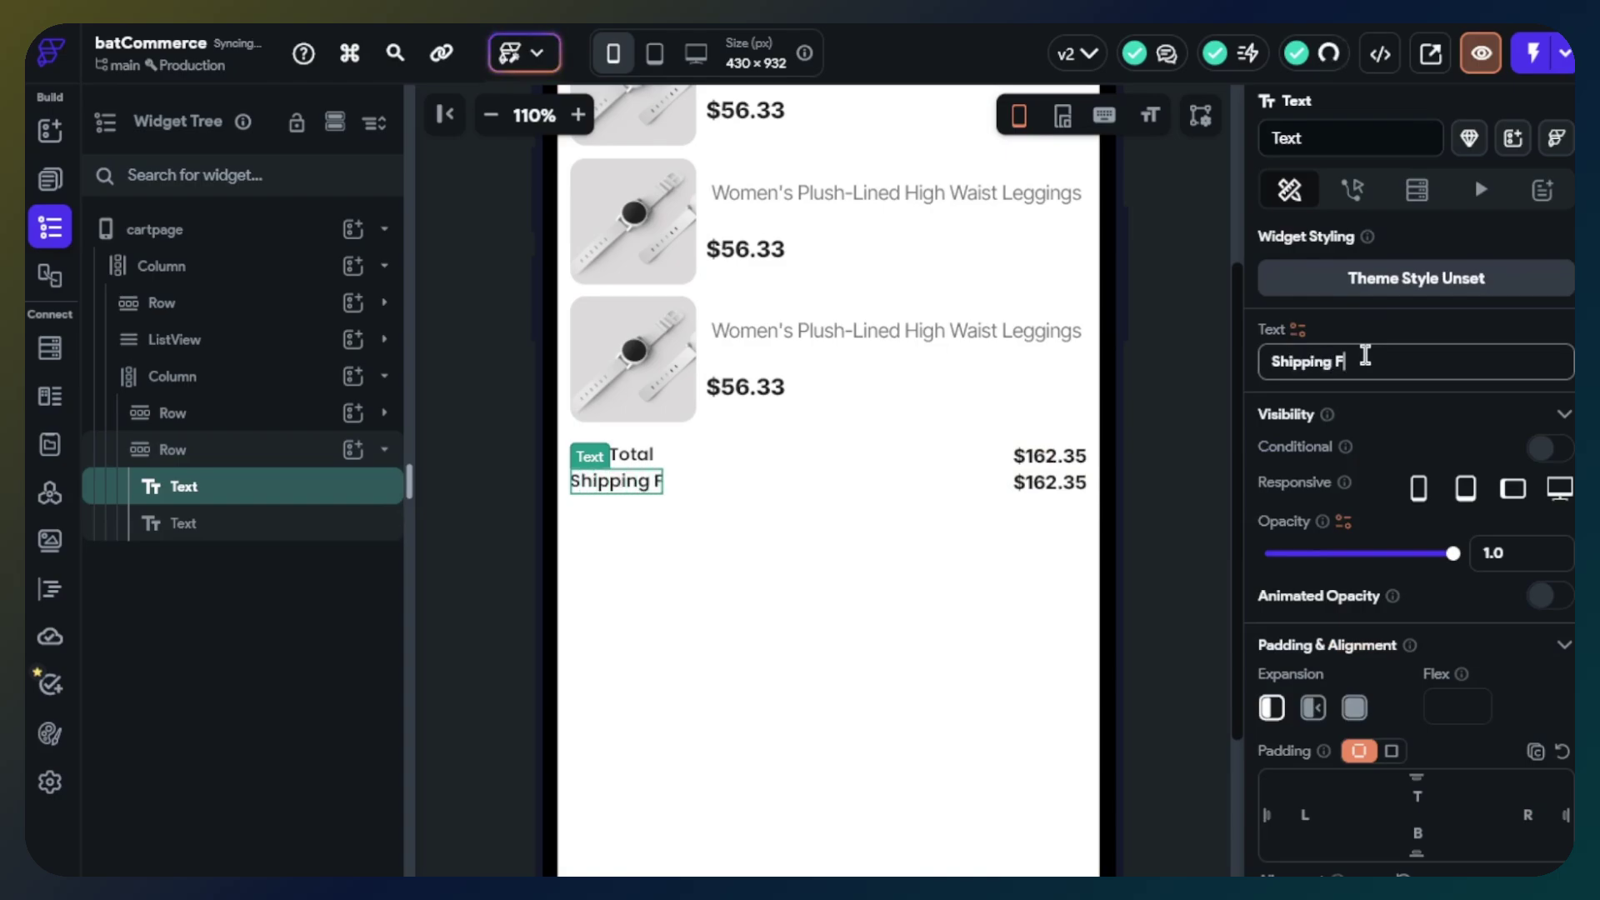
# Change the amount text in the "Shipping Fee" Row to "$13.23".
pyautogui.click(1062, 492)
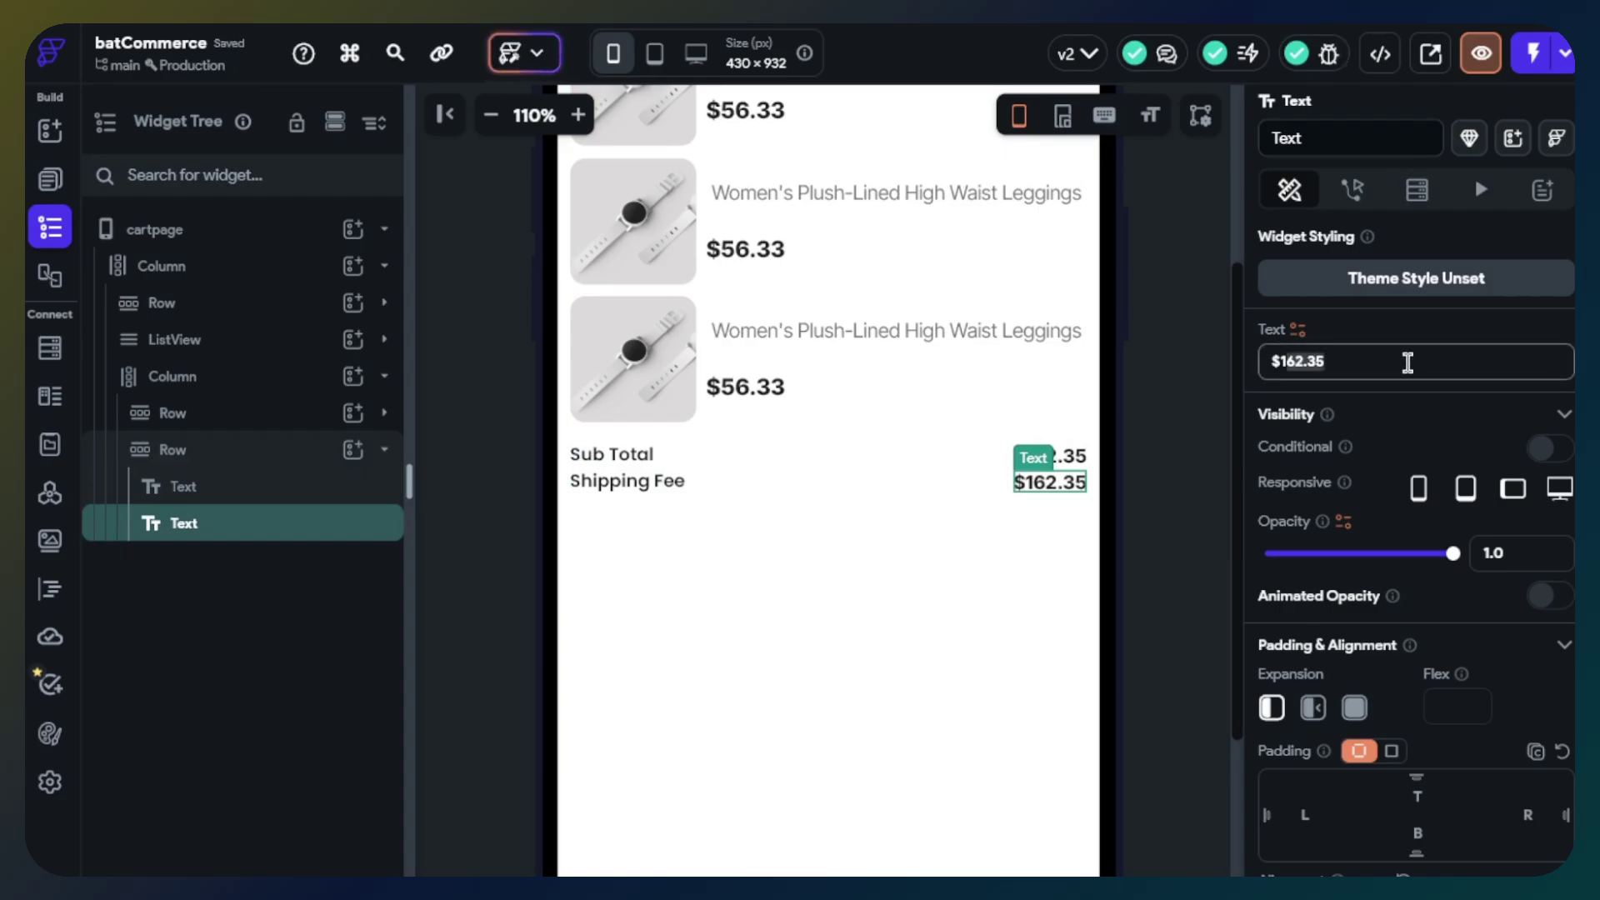
pyautogui.write('$11')
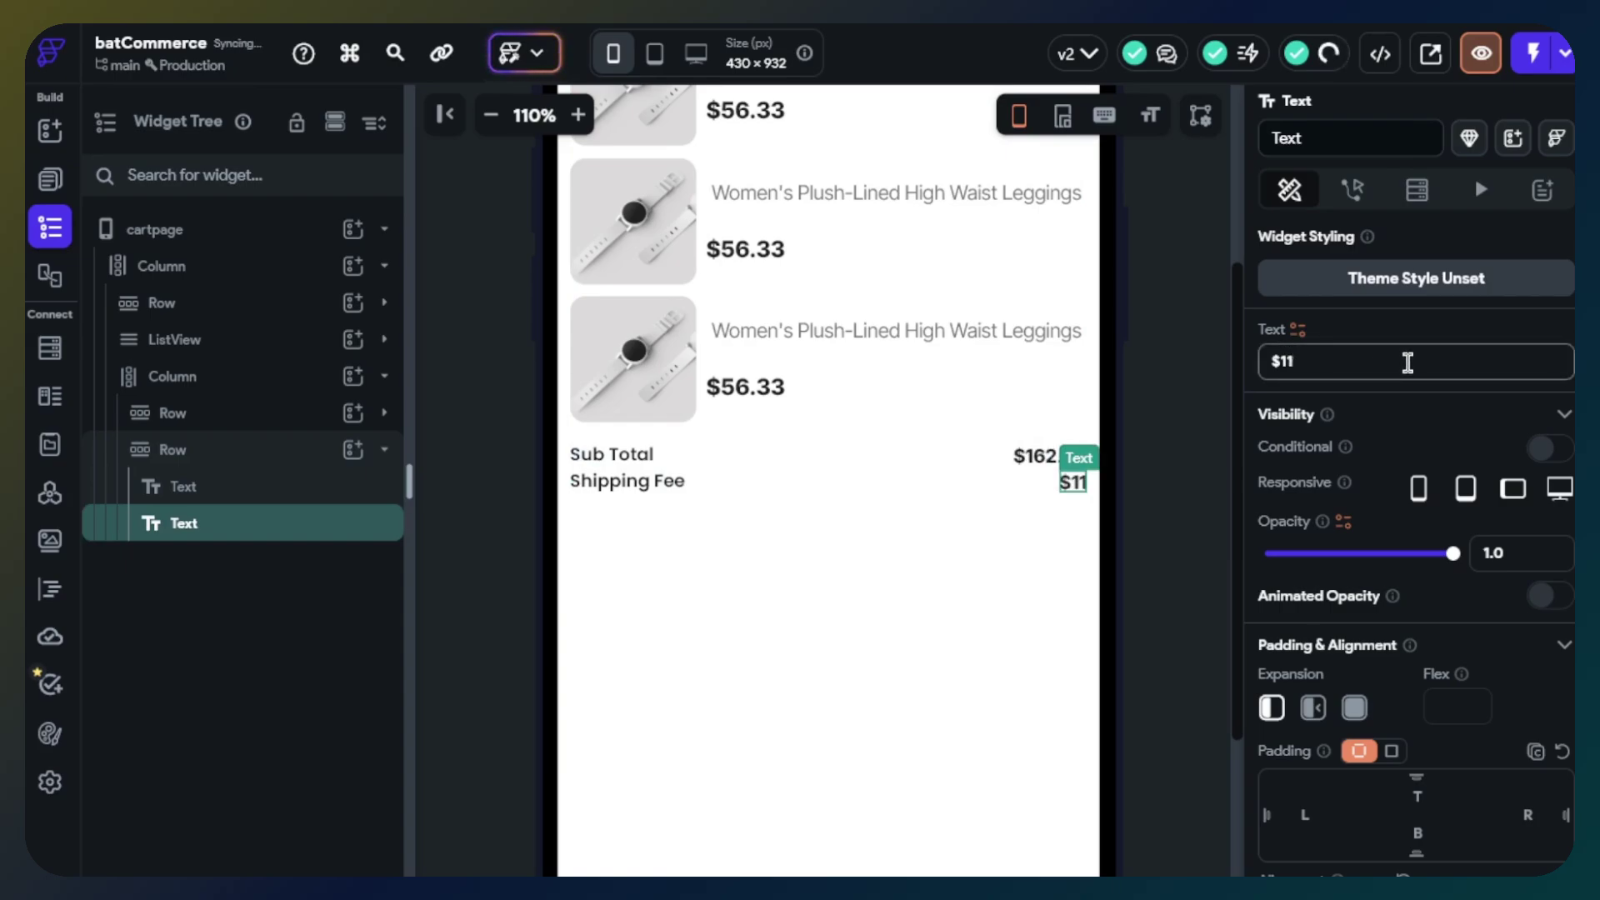
pyautogui.write('3')
pyautogui.press('BackSpace')
pyautogui.press('BackSpace')
pyautogui.write('3')
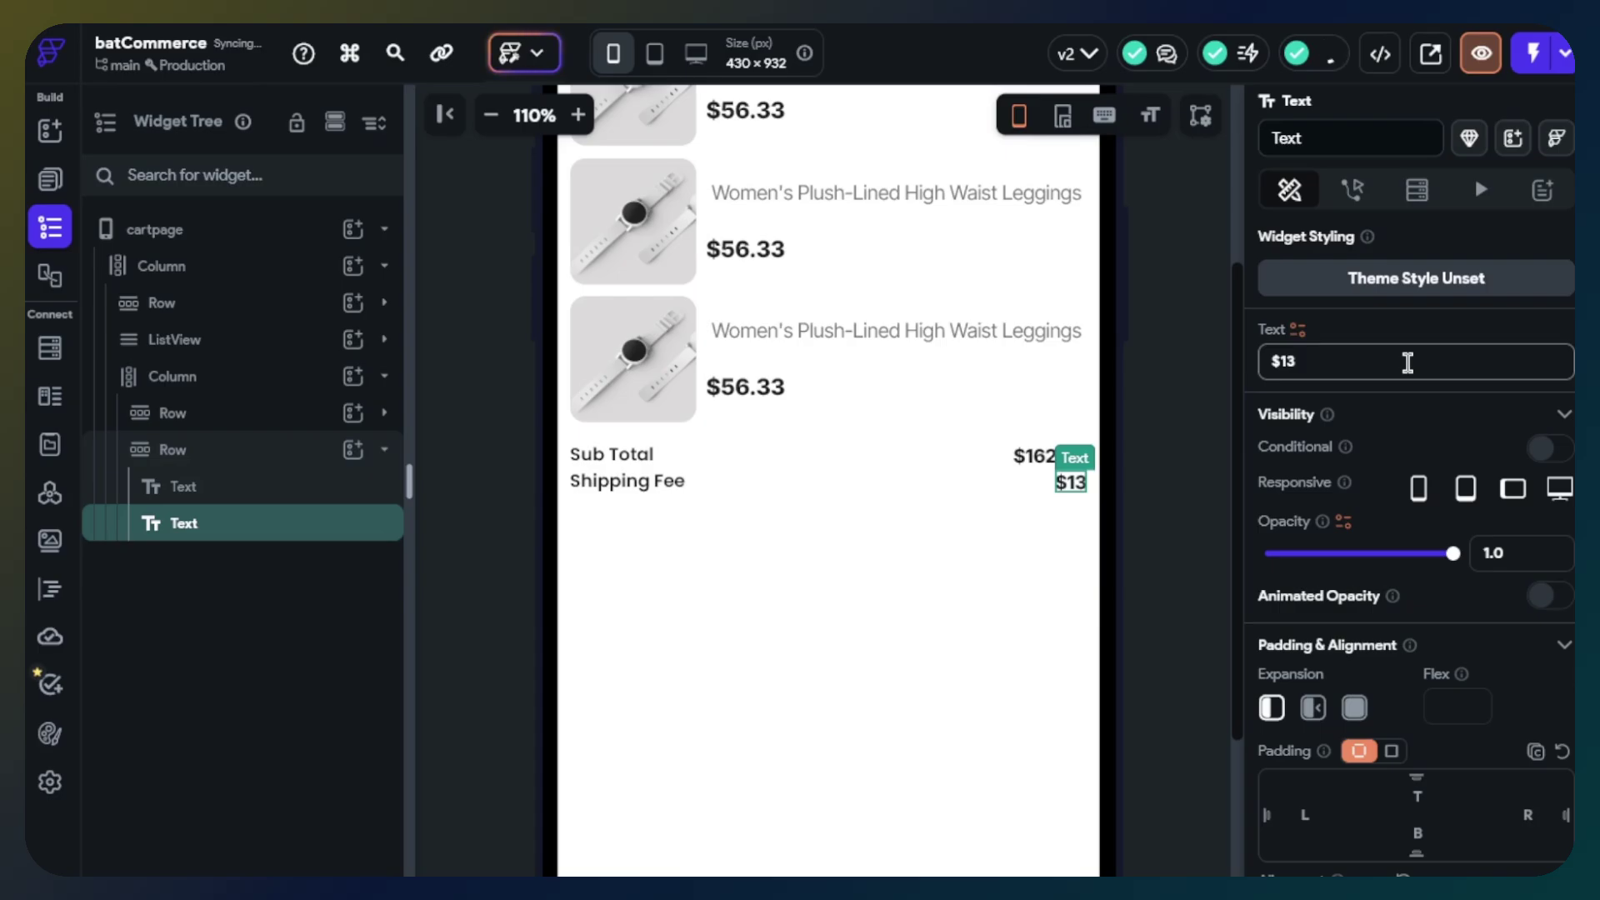
pyautogui.write('.23')
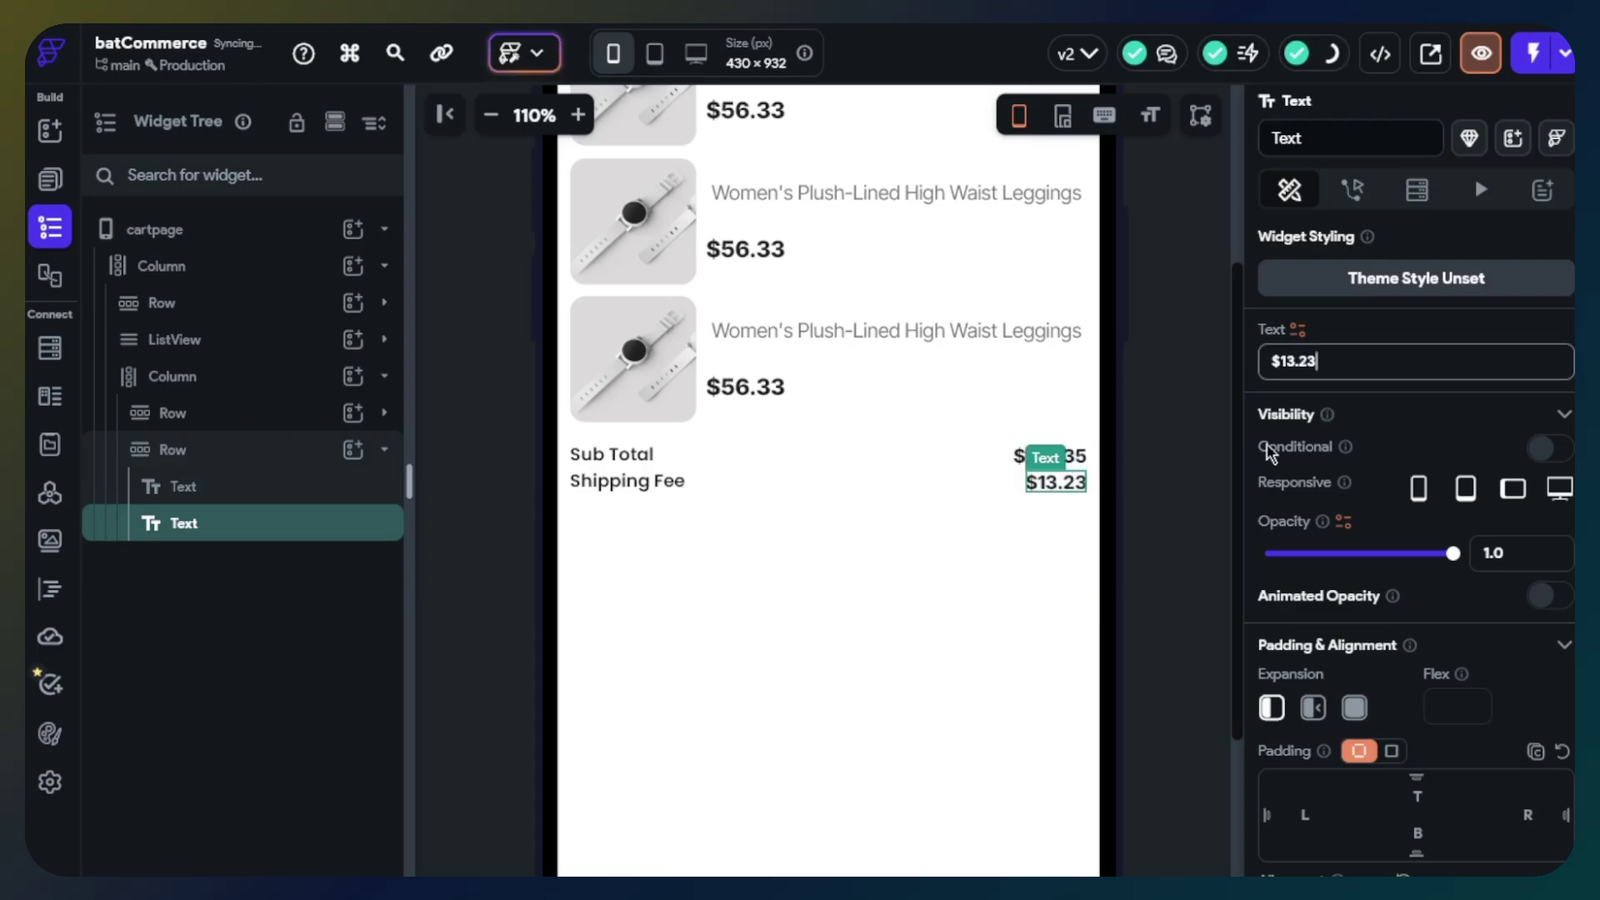
pyautogui.click(1141, 506)
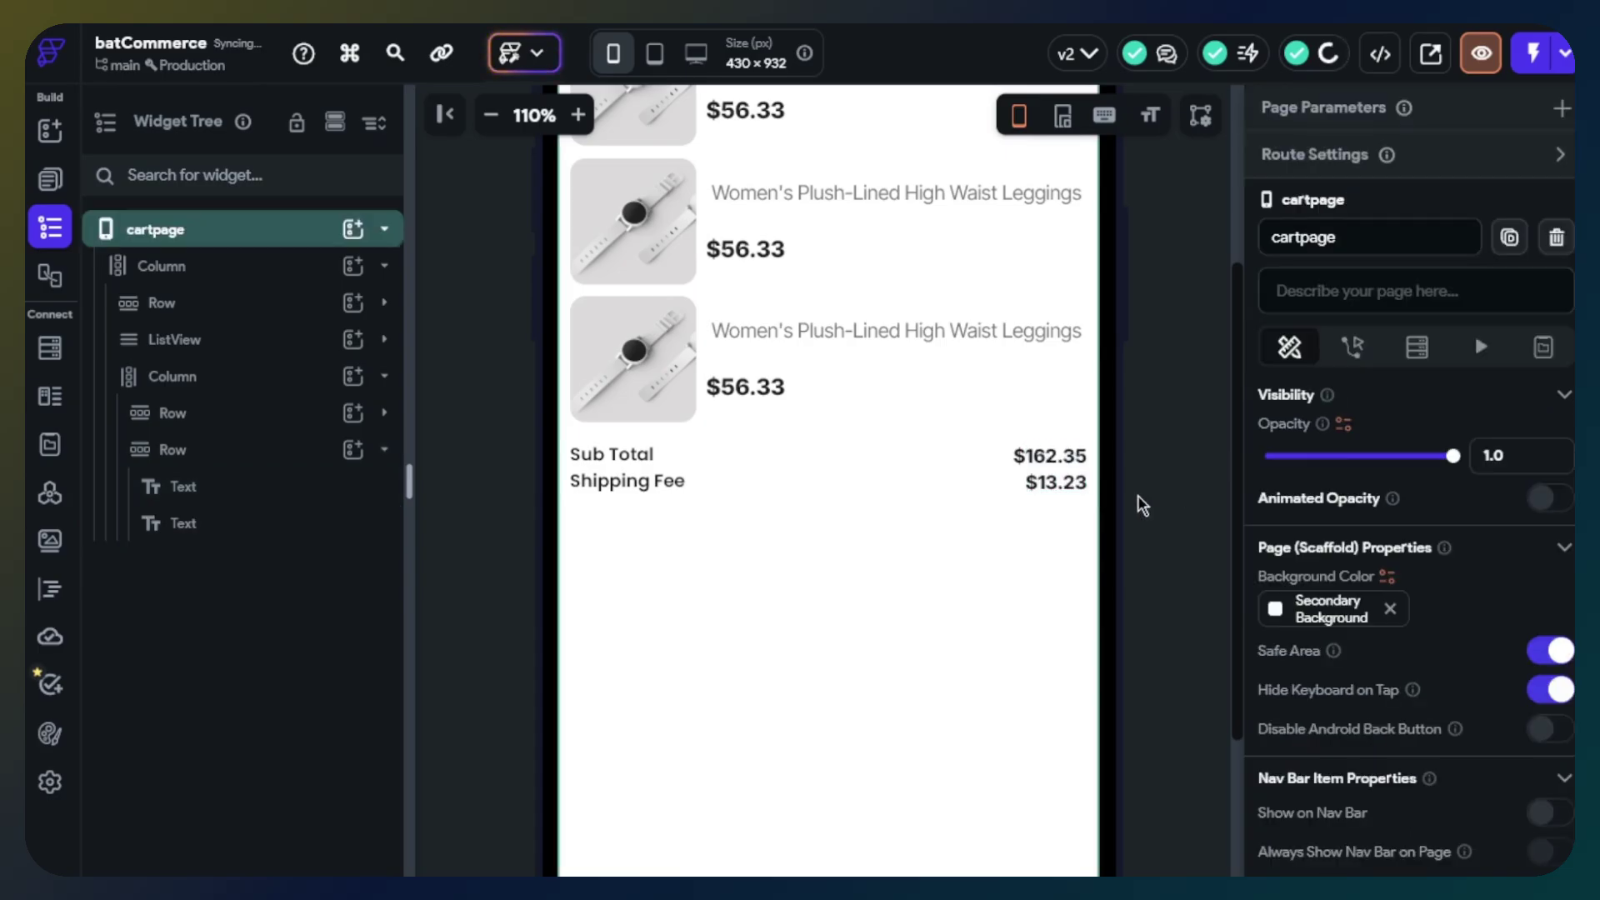
# Collapse the "Shipping Fee" Row in the widget tree and duplicate it.
pyautogui.click(392, 452)
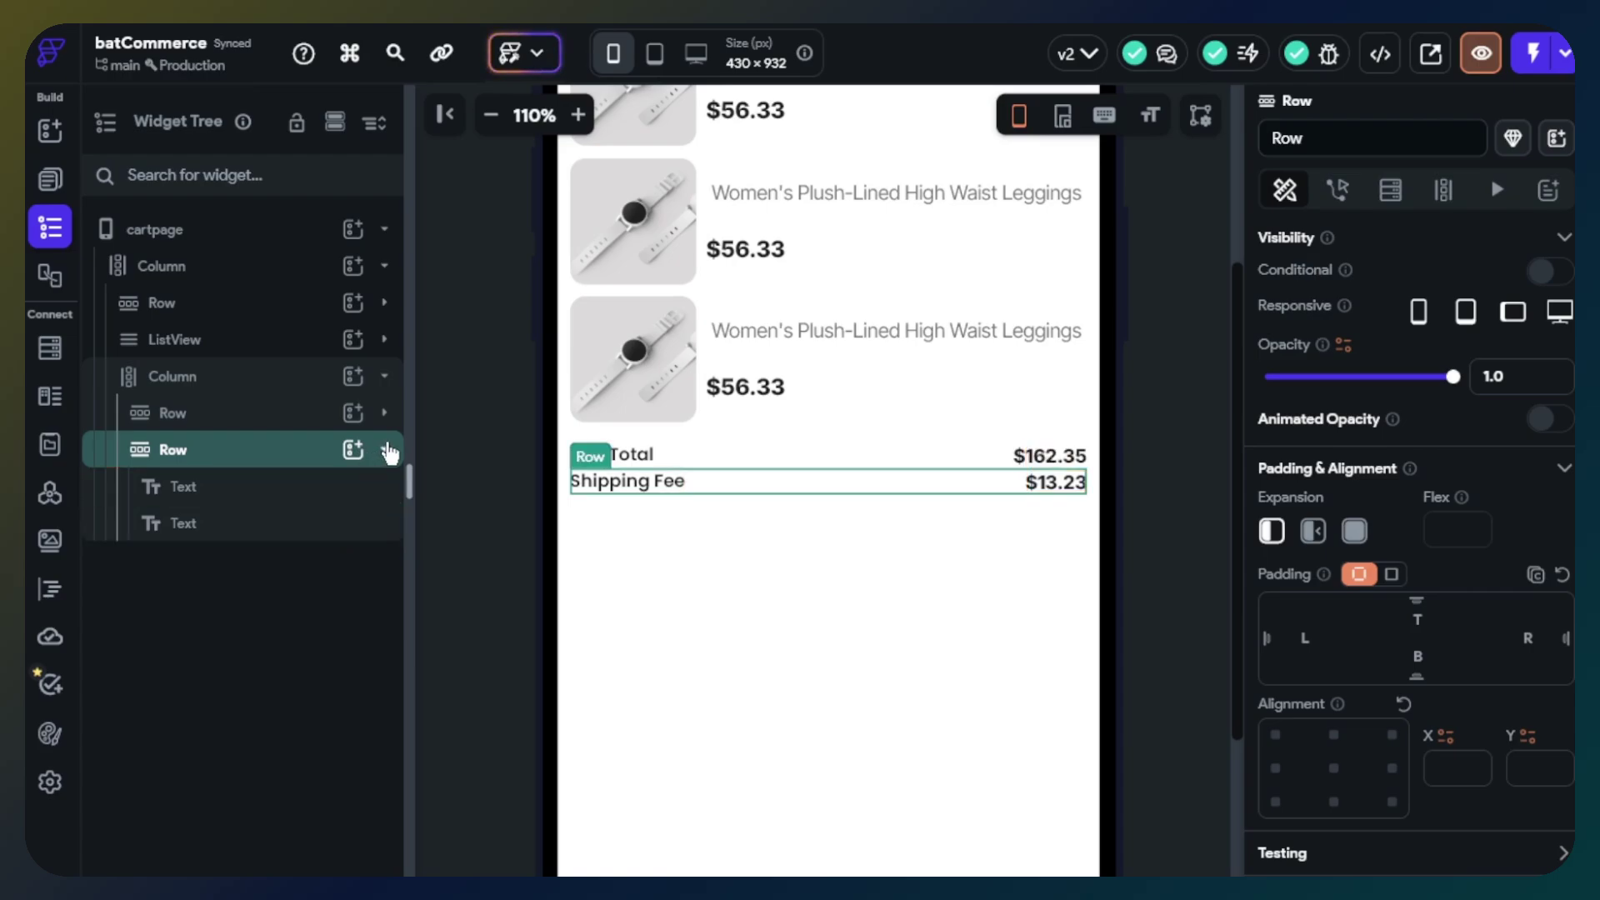
pyautogui.click(385, 450)
pyautogui.click(222, 449)
pyautogui.click(223, 451)
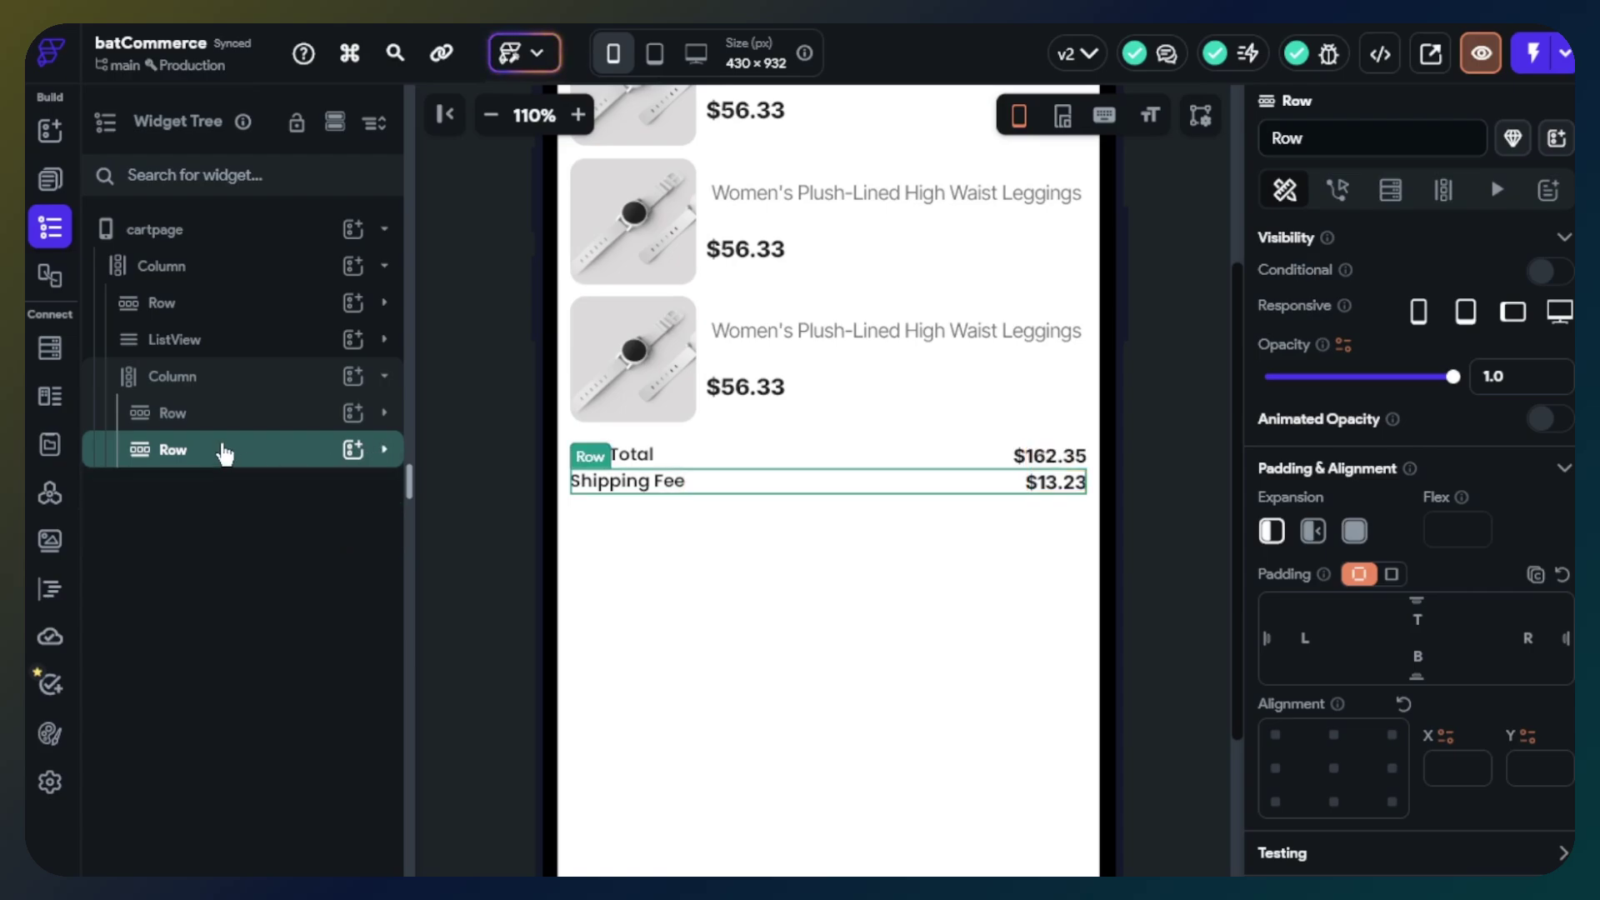
pyautogui.hotkey('ctrl', 'd')
# Change the label in the third summary Row to "Coupon Discount".
pyautogui.click(675, 510)
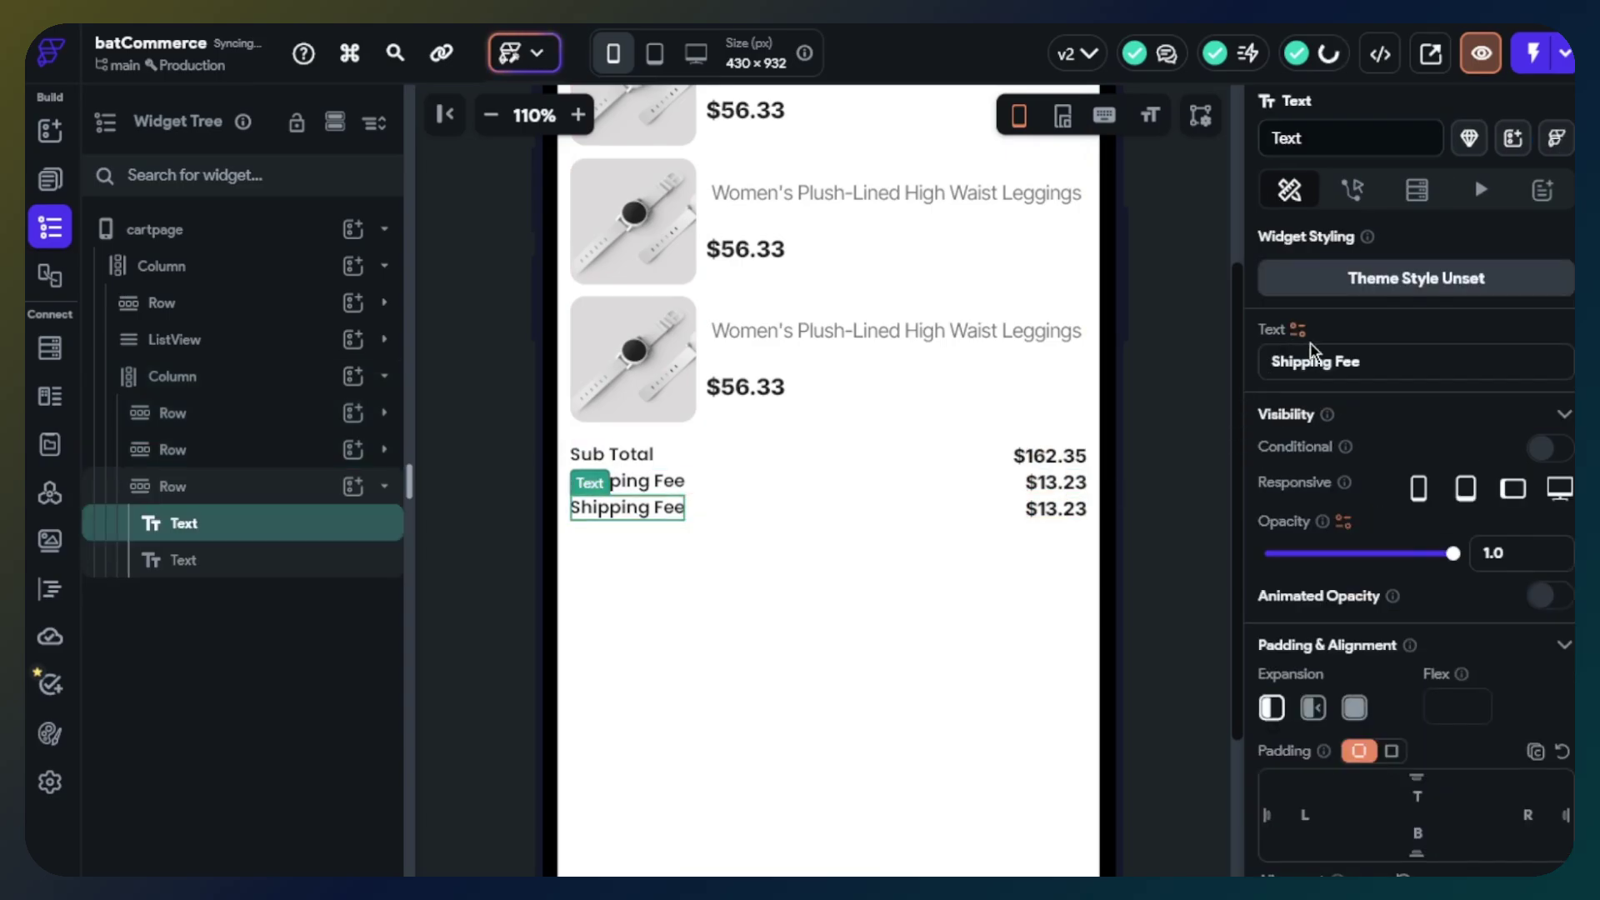
pyautogui.click(1367, 361)
pyautogui.hotkey('ctrl', 'a')
pyautogui.write('C')
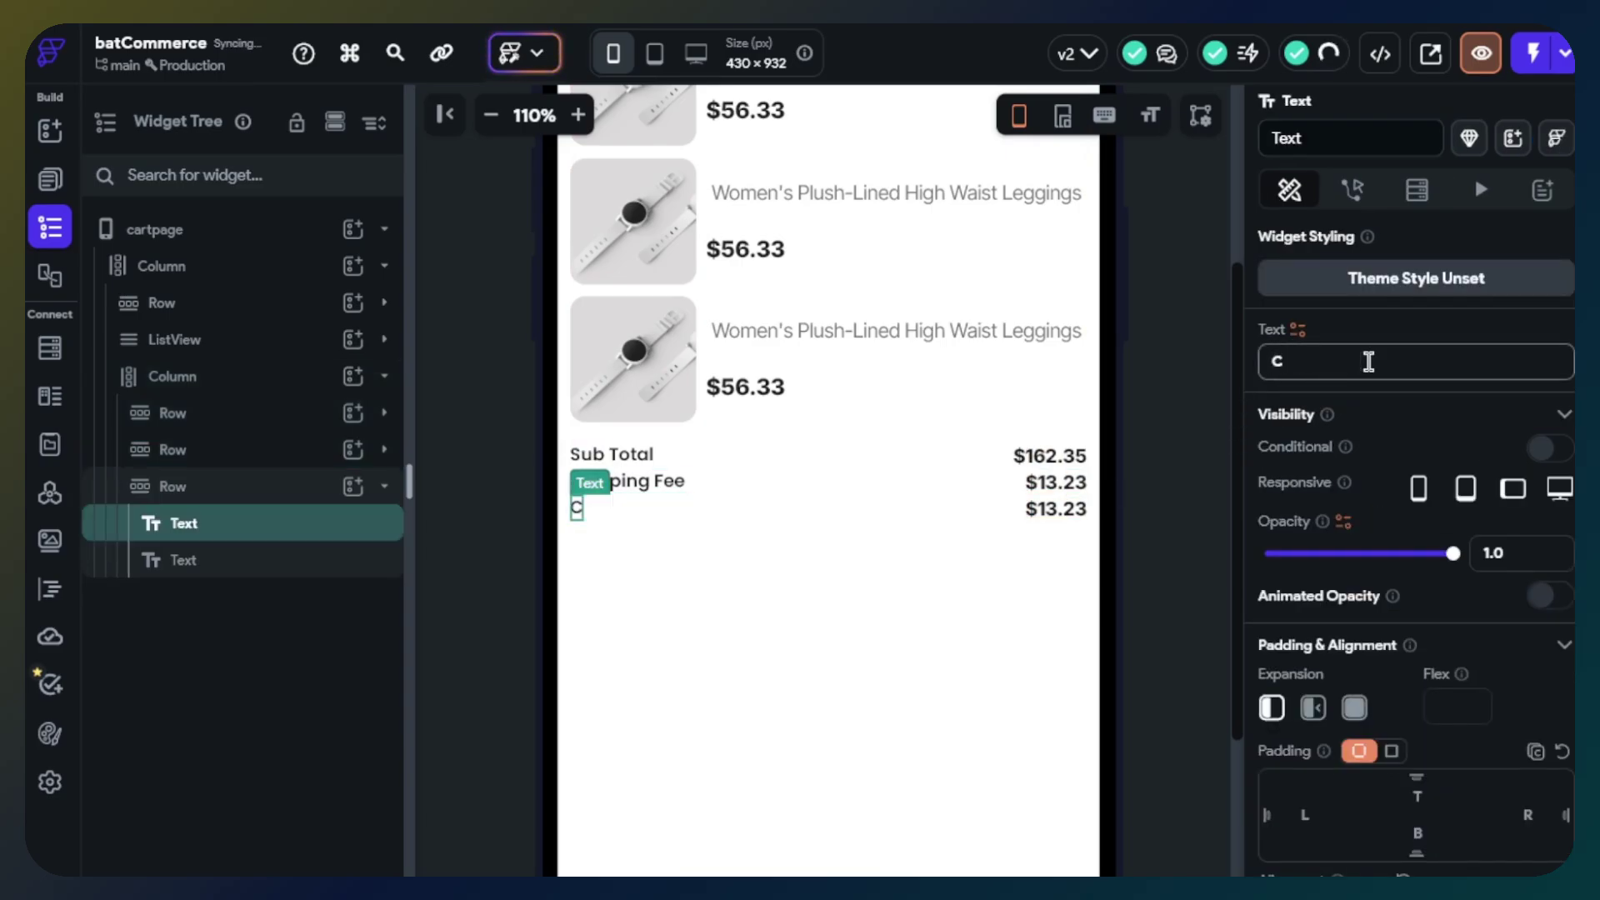
pyautogui.write('ouo')
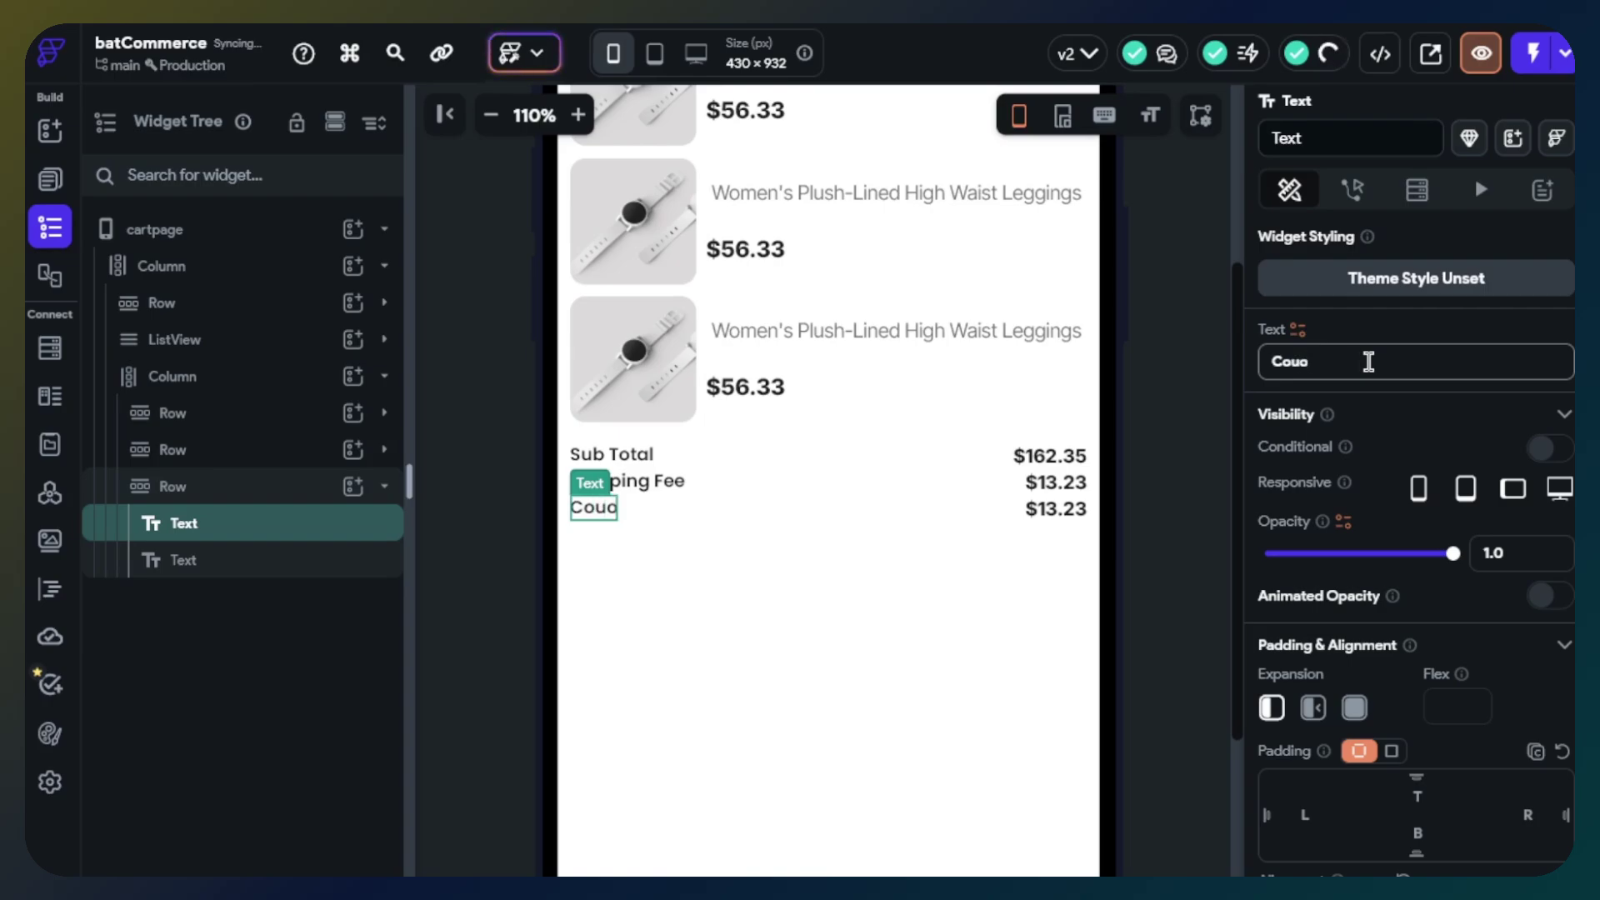
pyautogui.write('n')
pyautogui.press('BackSpace')
pyautogui.press('BackSpace')
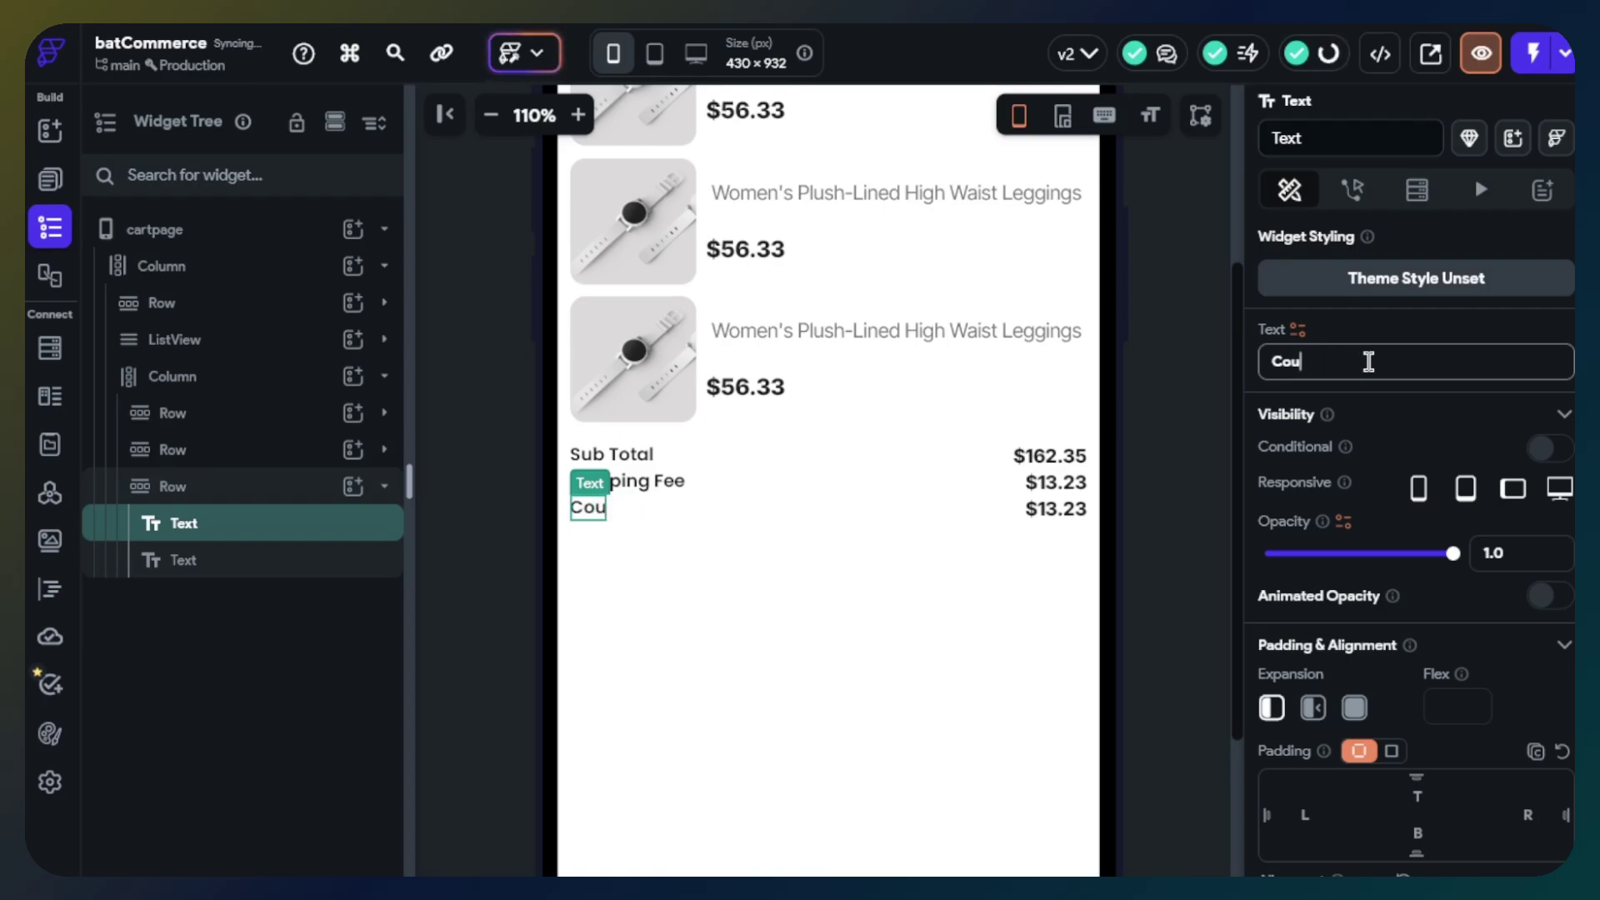
pyautogui.write('pon')
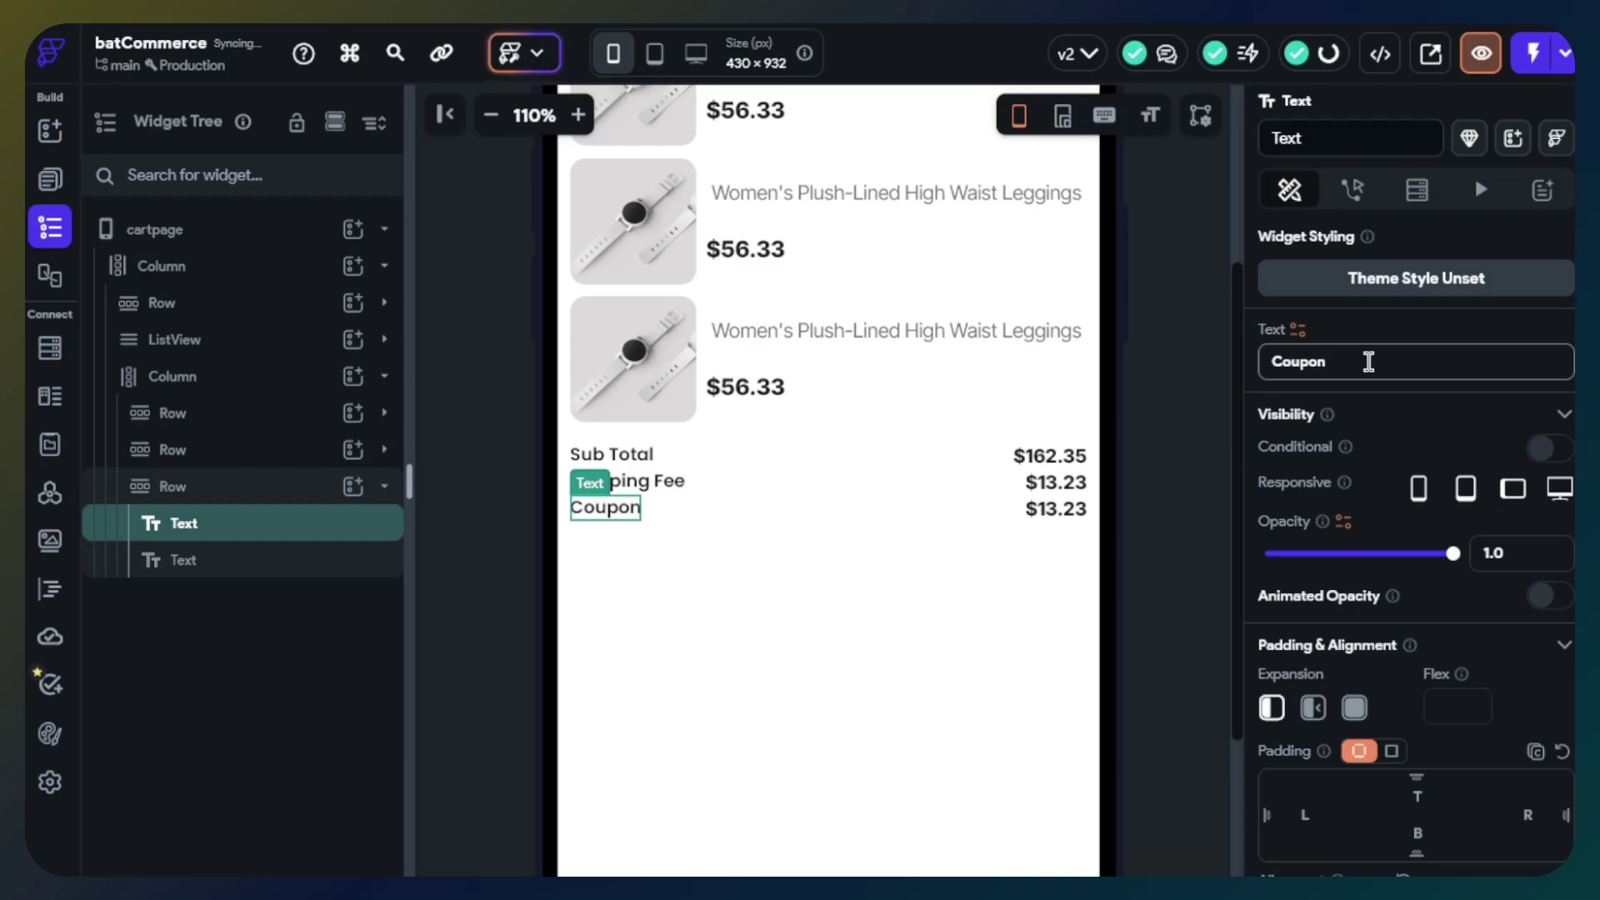
pyautogui.write(' c')
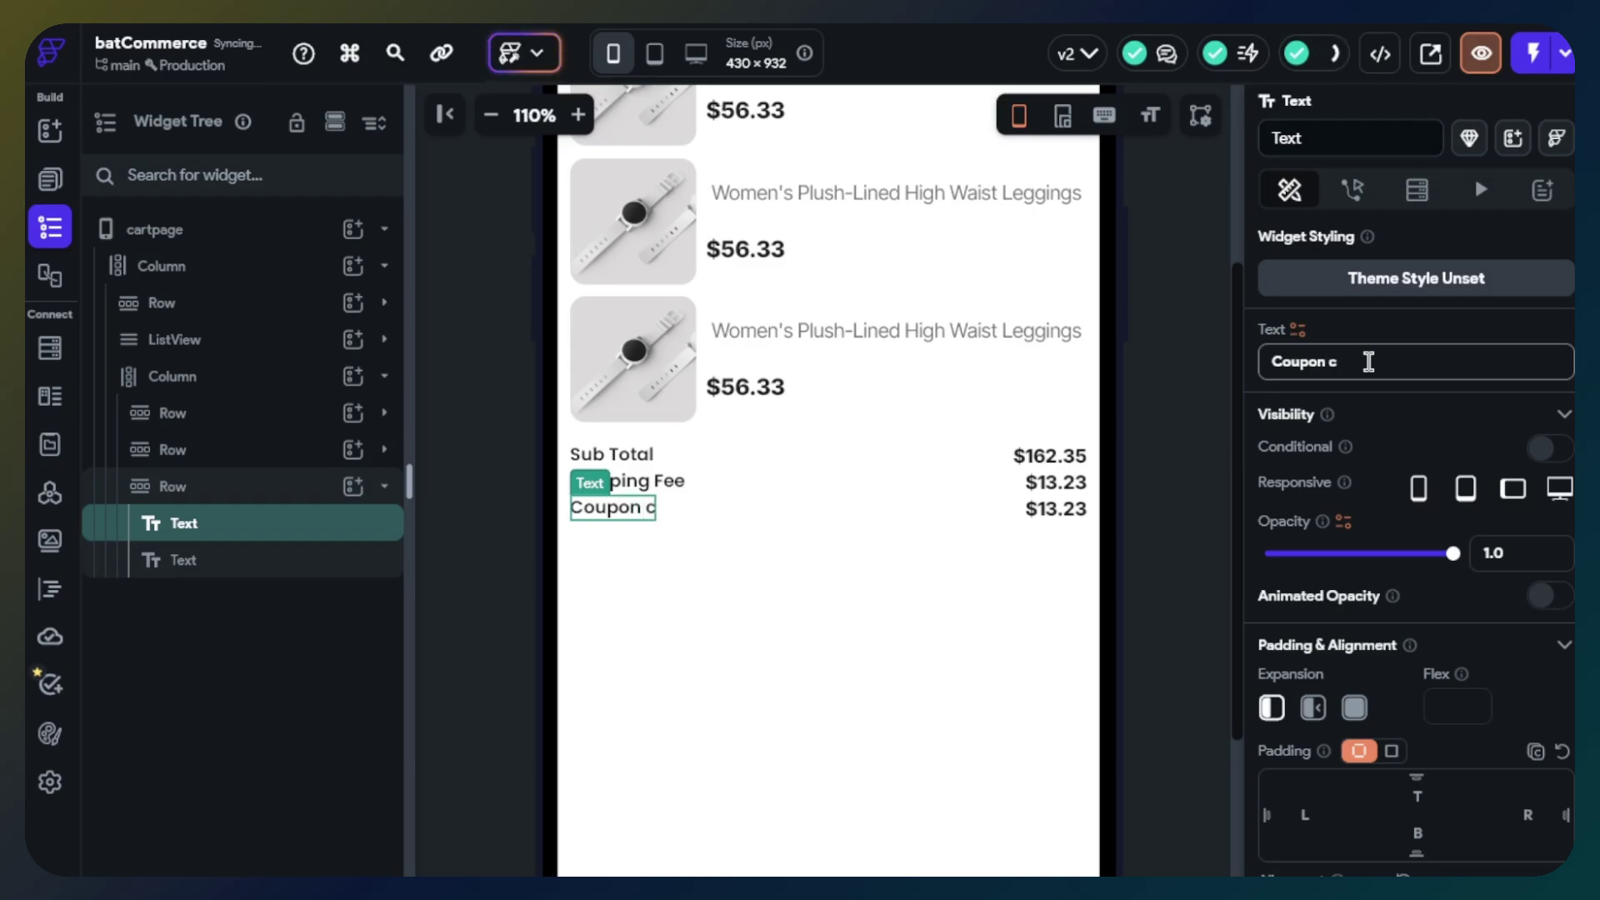
pyautogui.press('BackSpace')
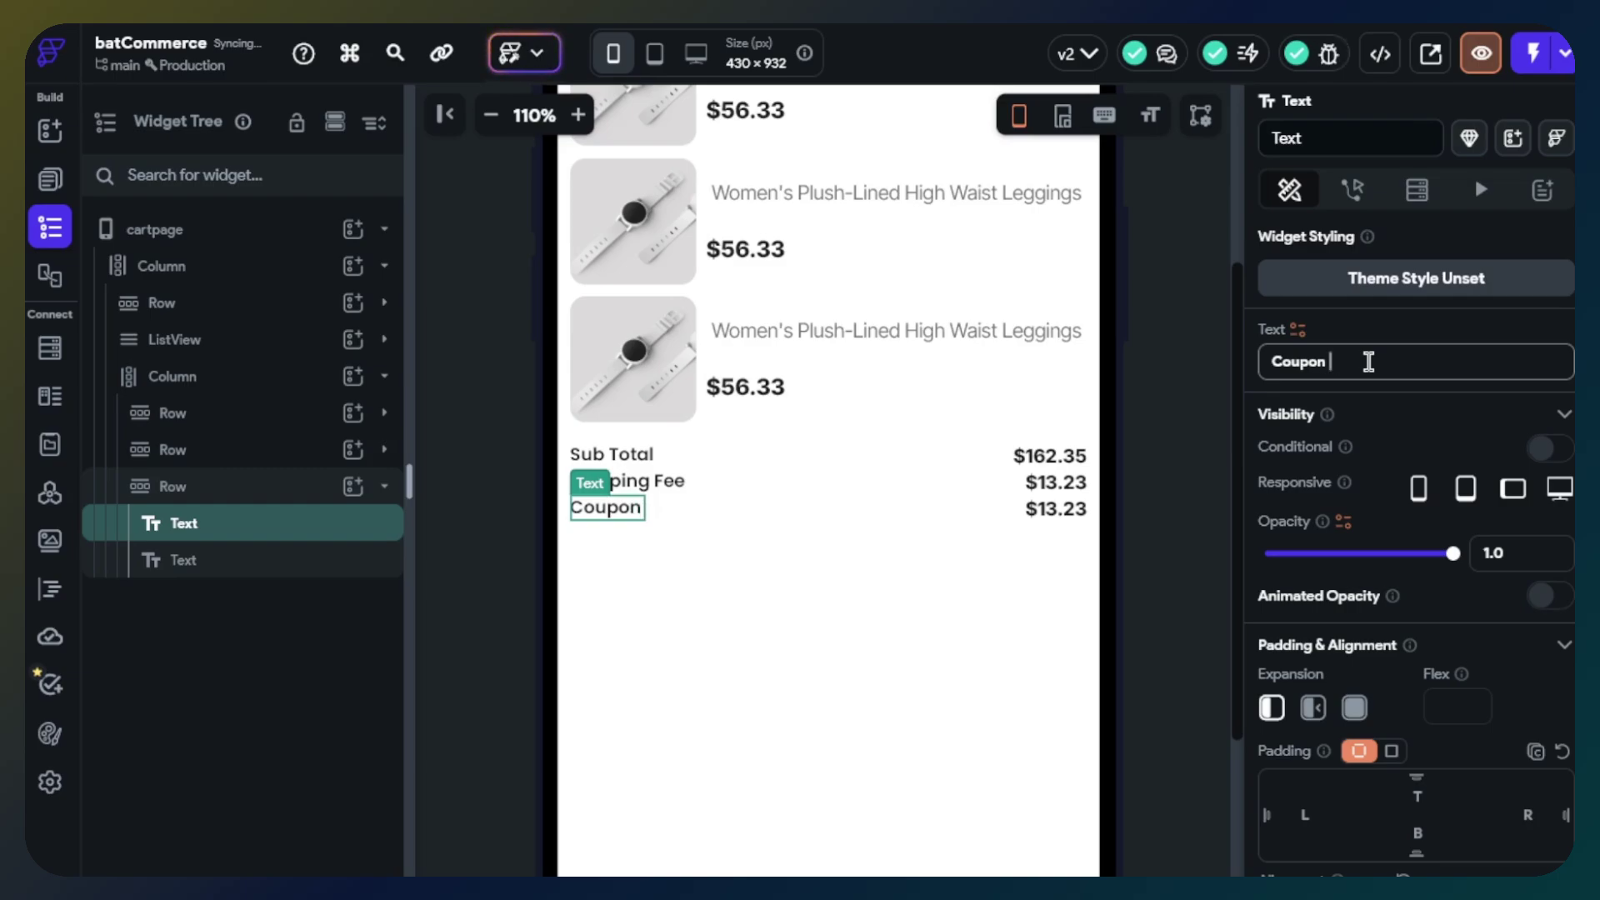
pyautogui.write('Discoun')
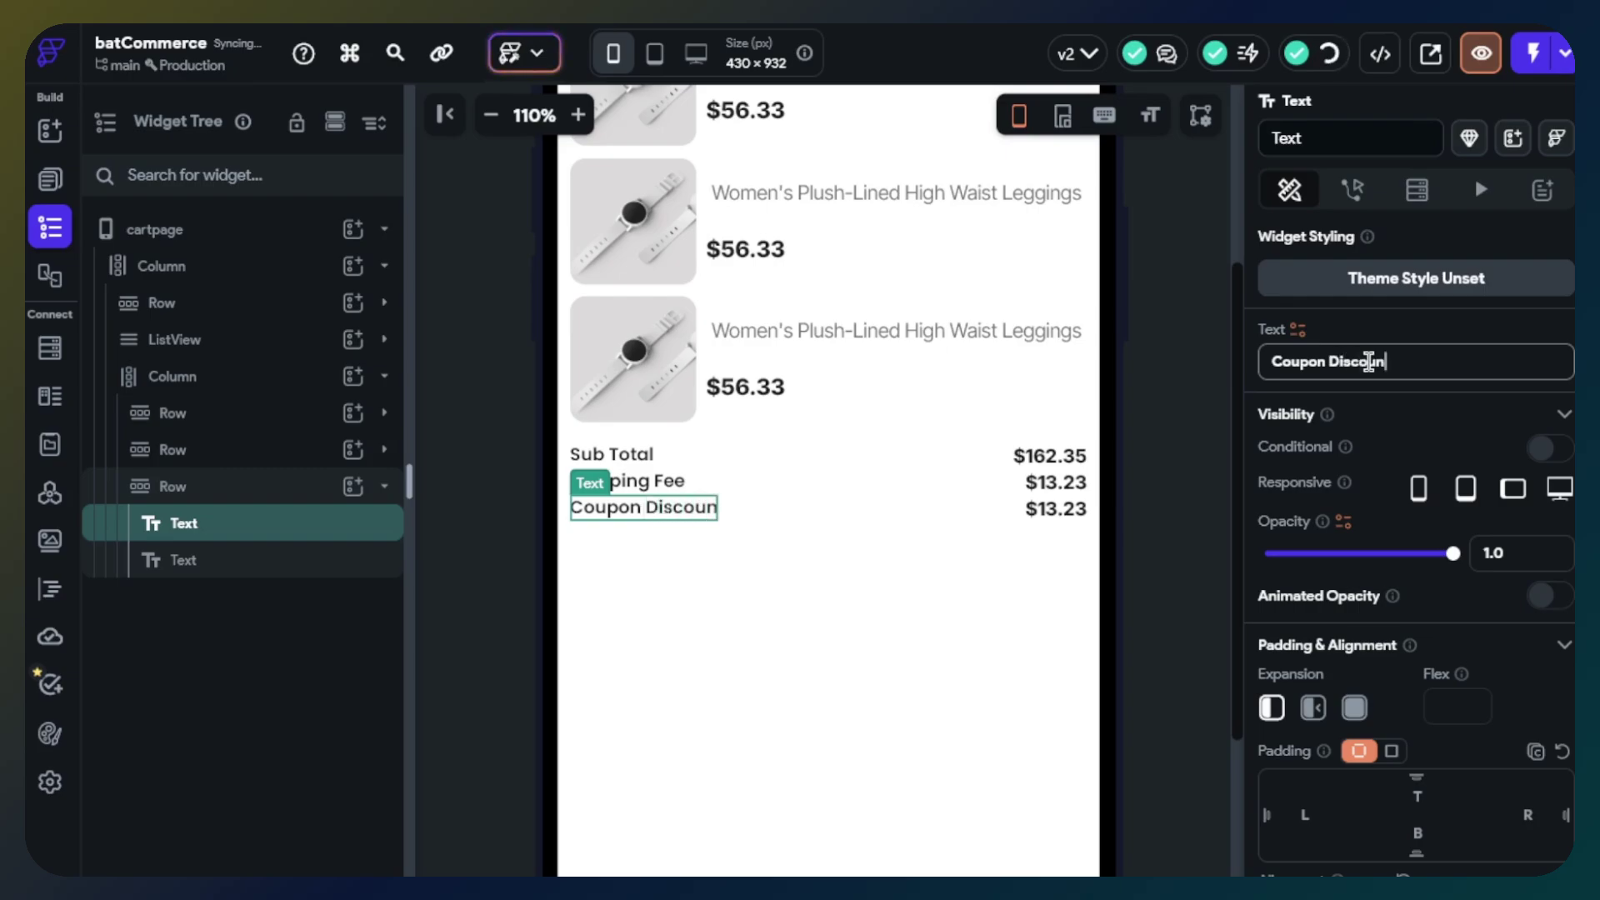
pyautogui.write('t')
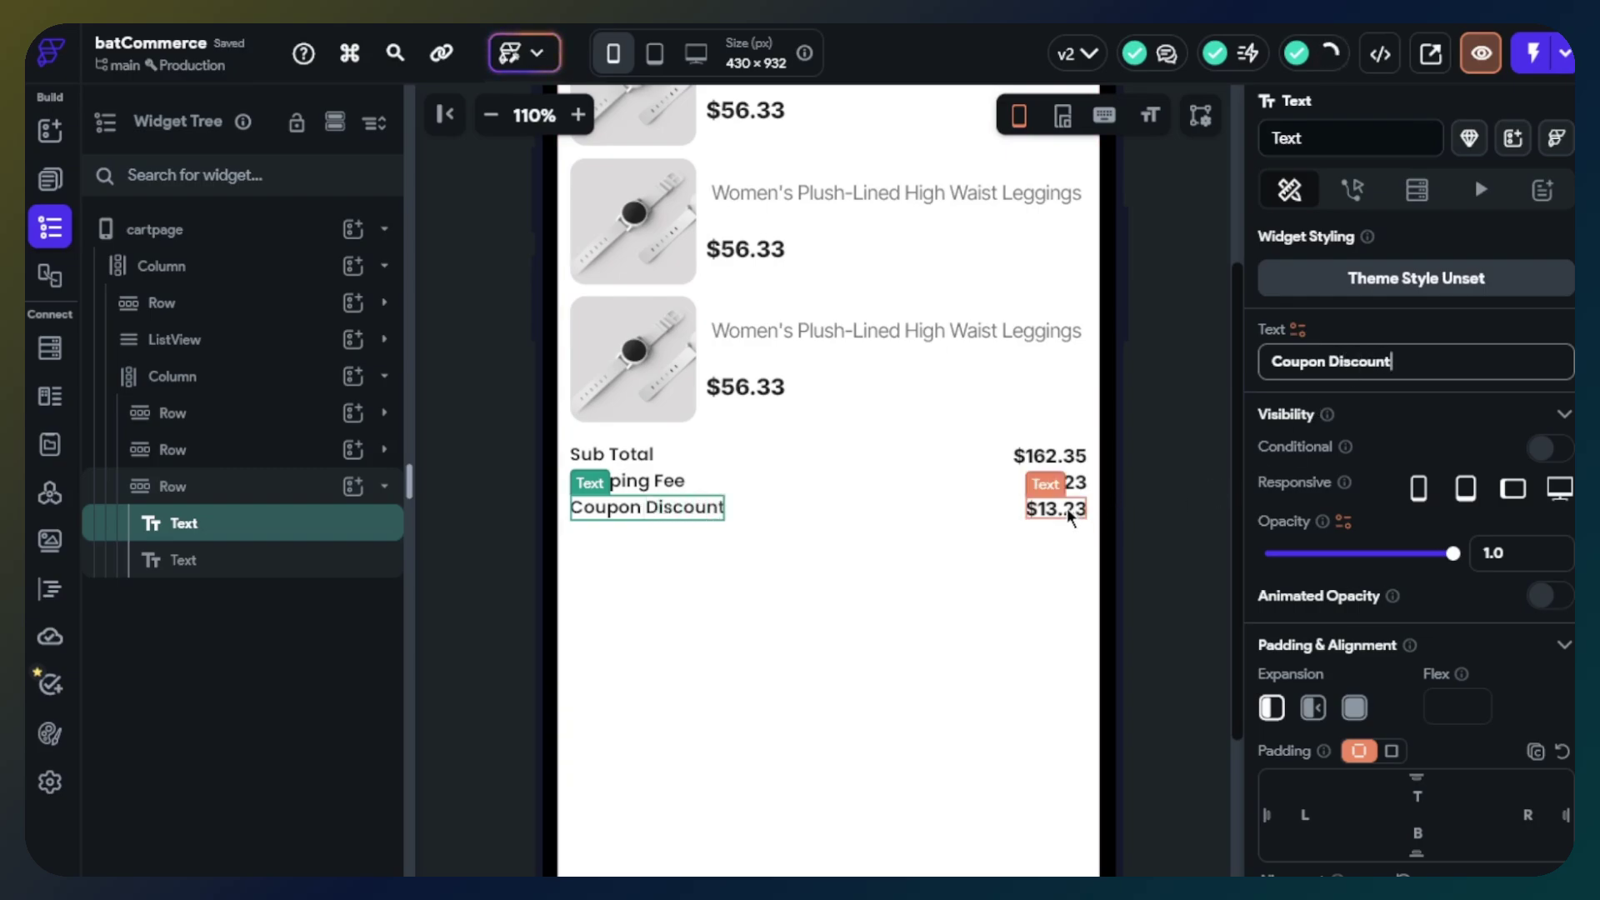
# Change the amount text in the "Coupon Discount" Row to "$53.64".
pyautogui.click(1069, 513)
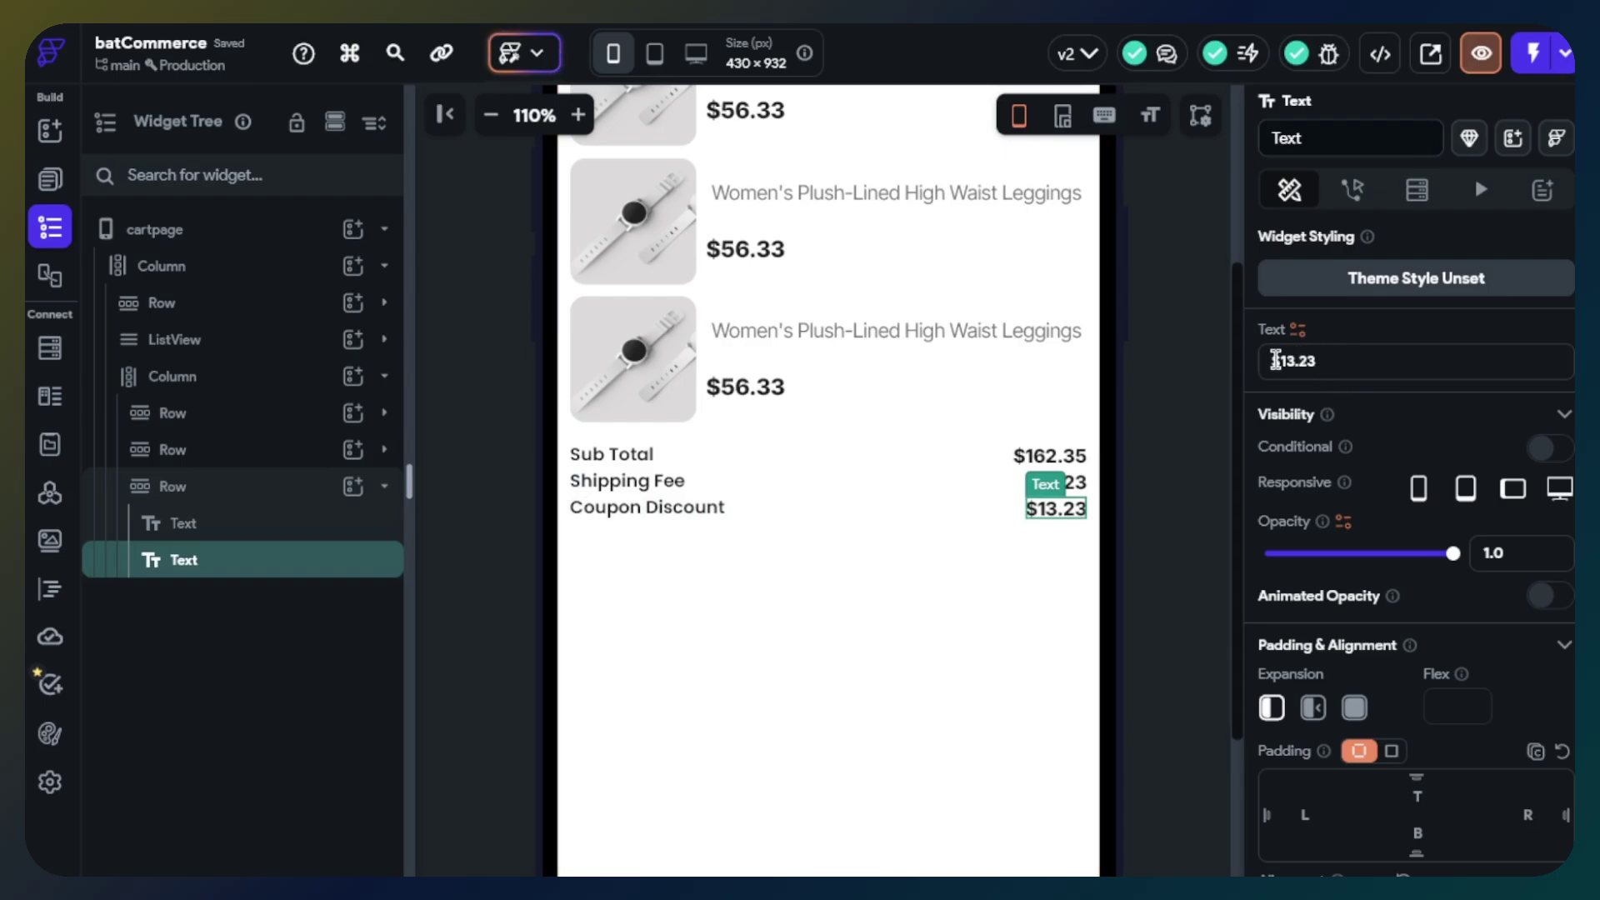
pyautogui.click(1439, 353)
pyautogui.hotkey('ctrl', 'a')
pyautogui.write('$53')
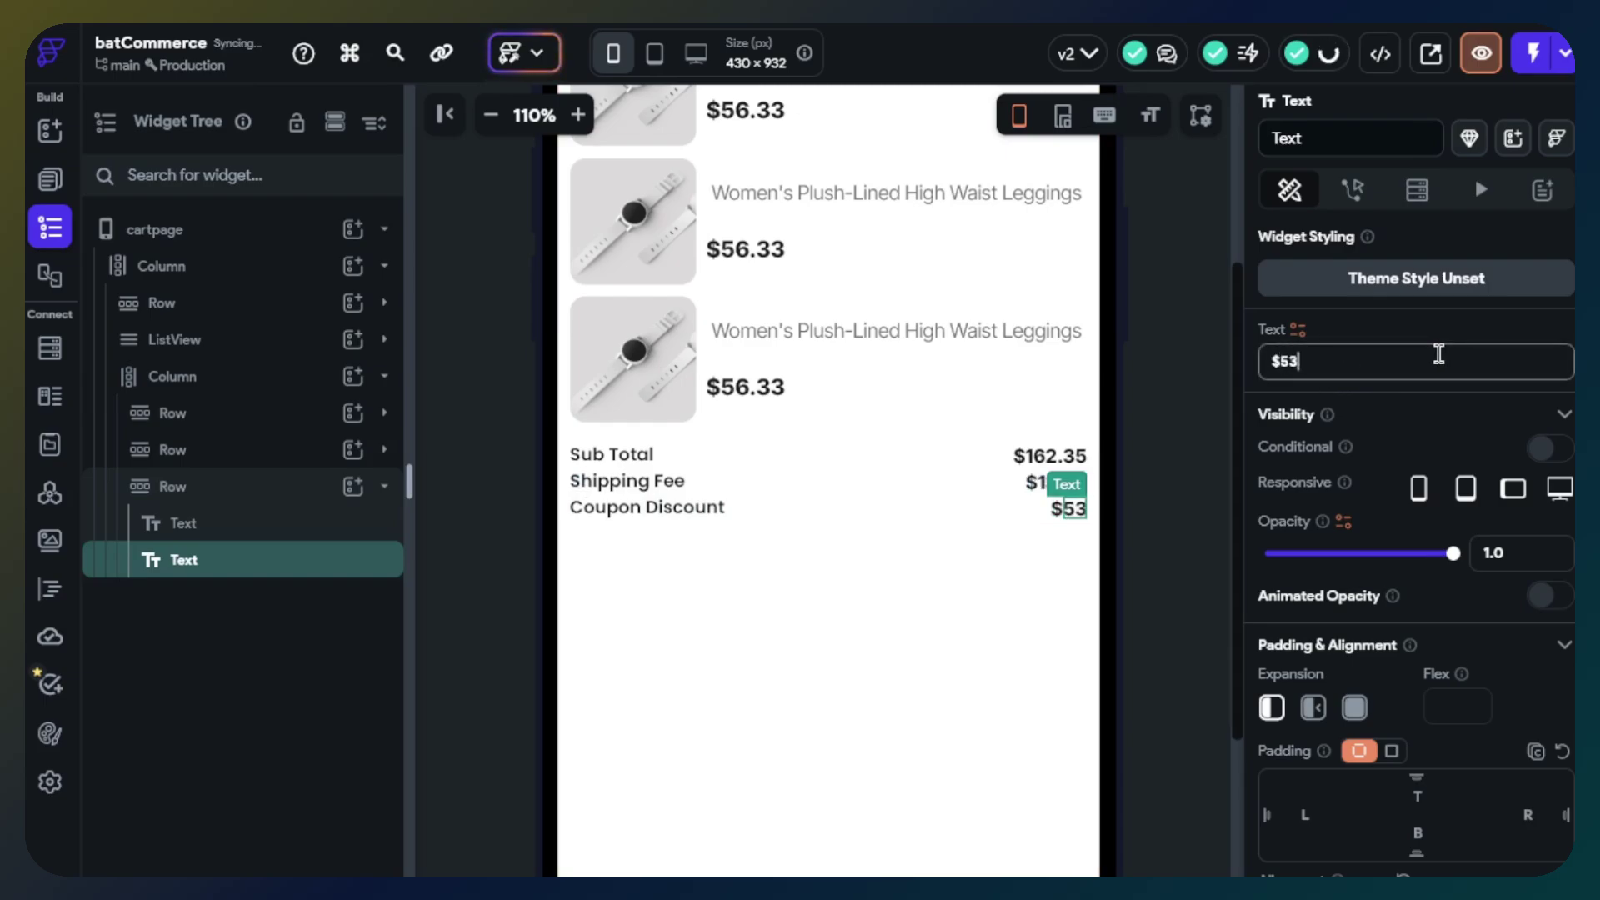
pyautogui.write('.64')
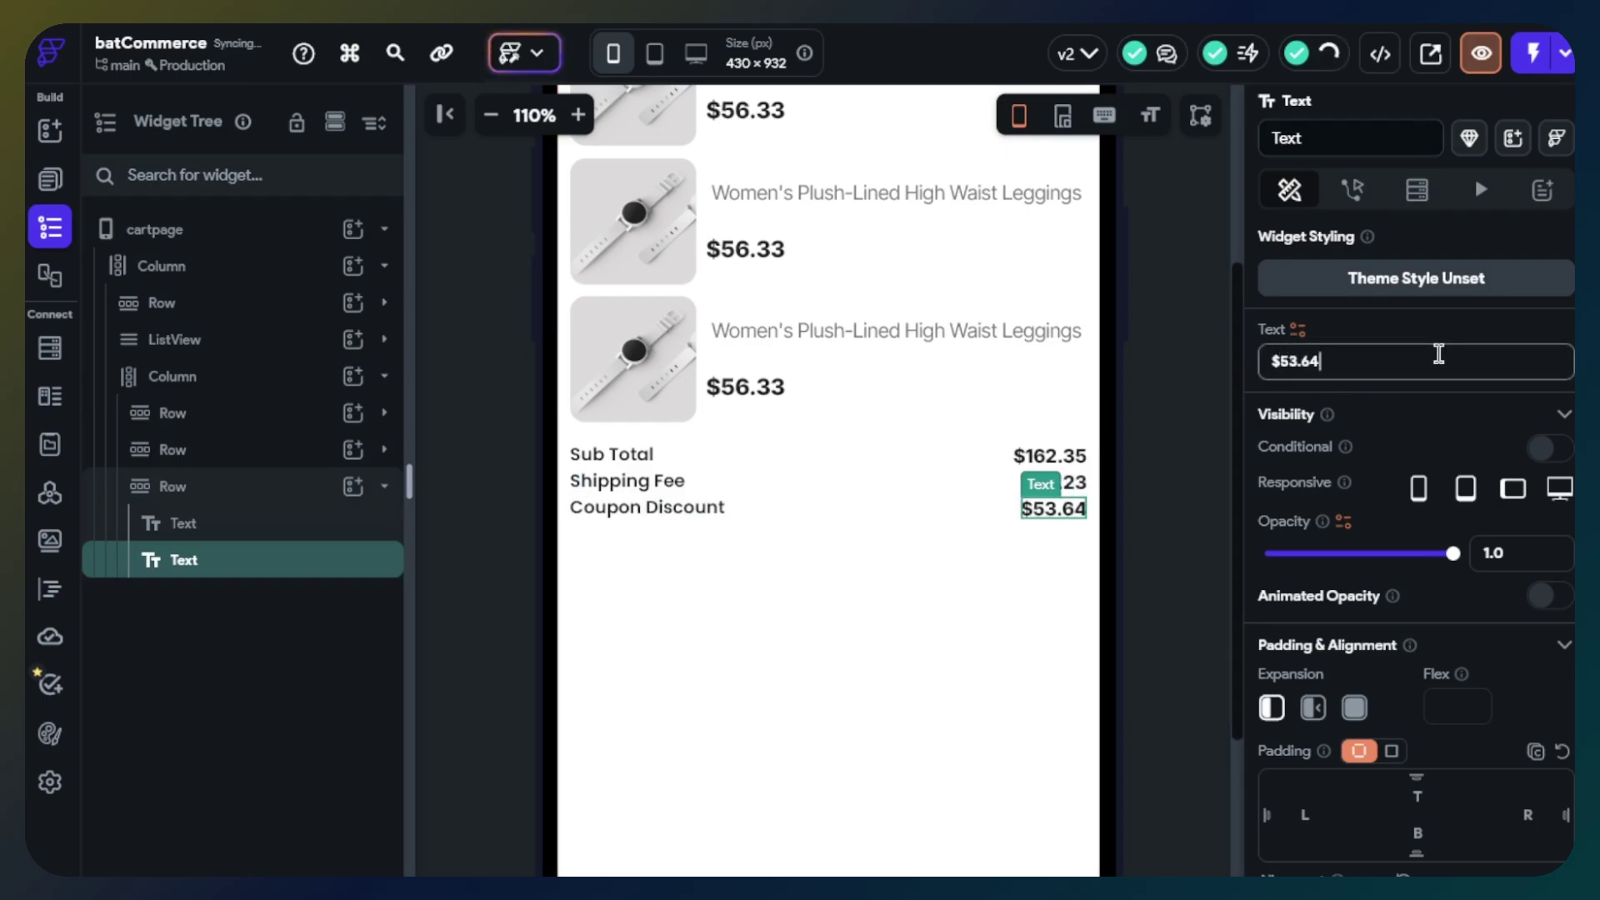
# Set the text colour of the "Coupon Discount" amount to the green #15D23E.
pyautogui.scroll(-8, 1382, 546)
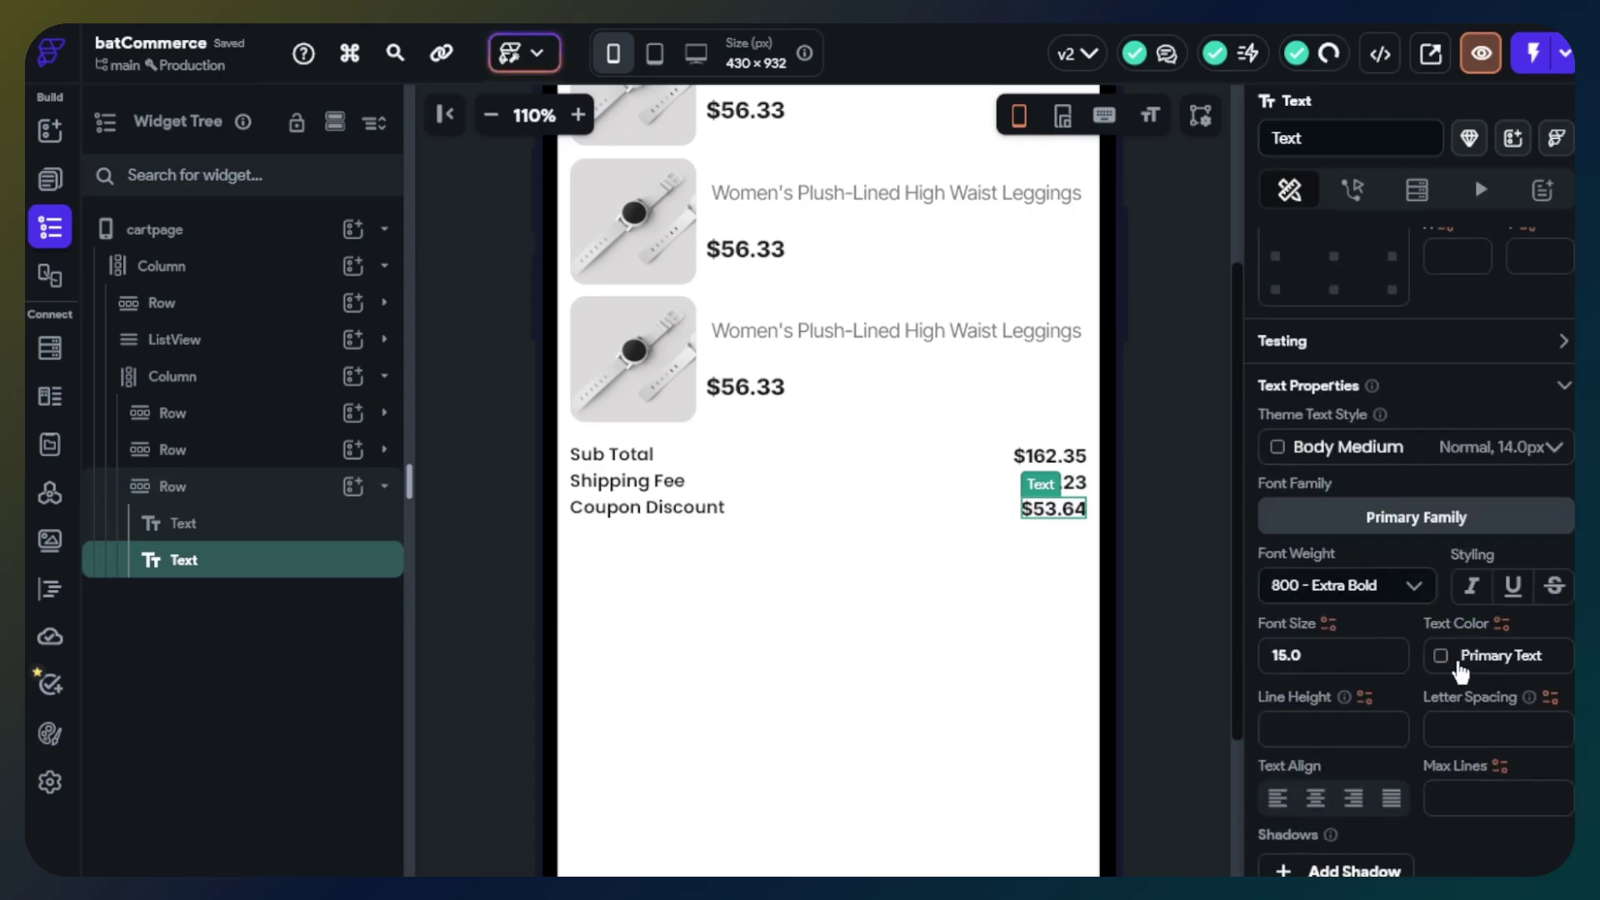
pyautogui.click(1460, 666)
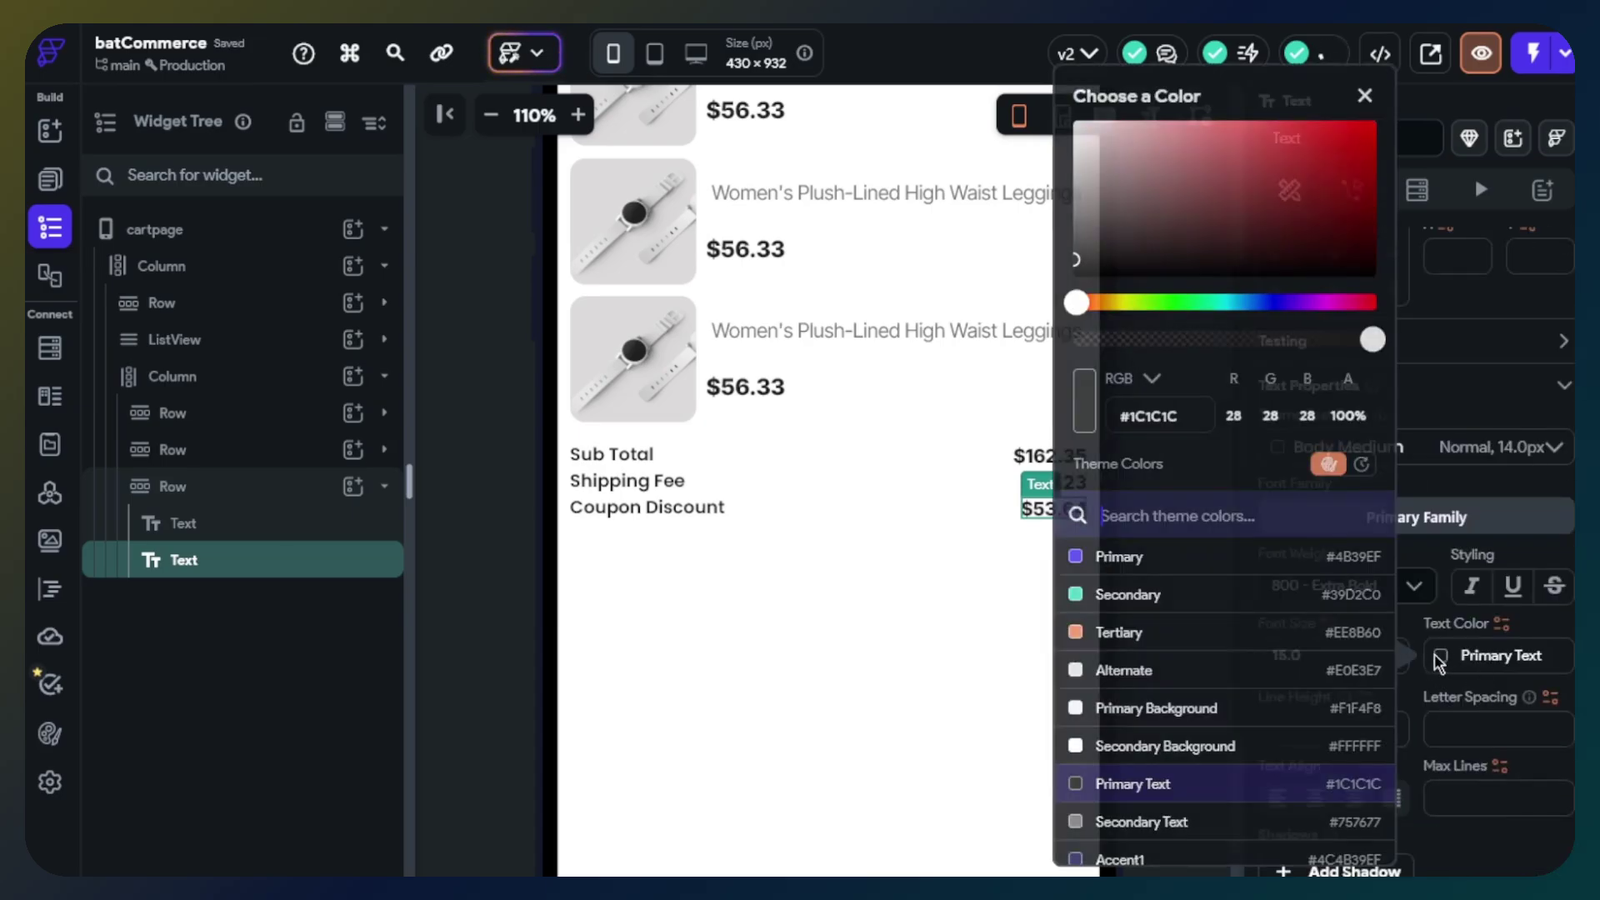
pyautogui.click(1362, 464)
pyautogui.click(1268, 842)
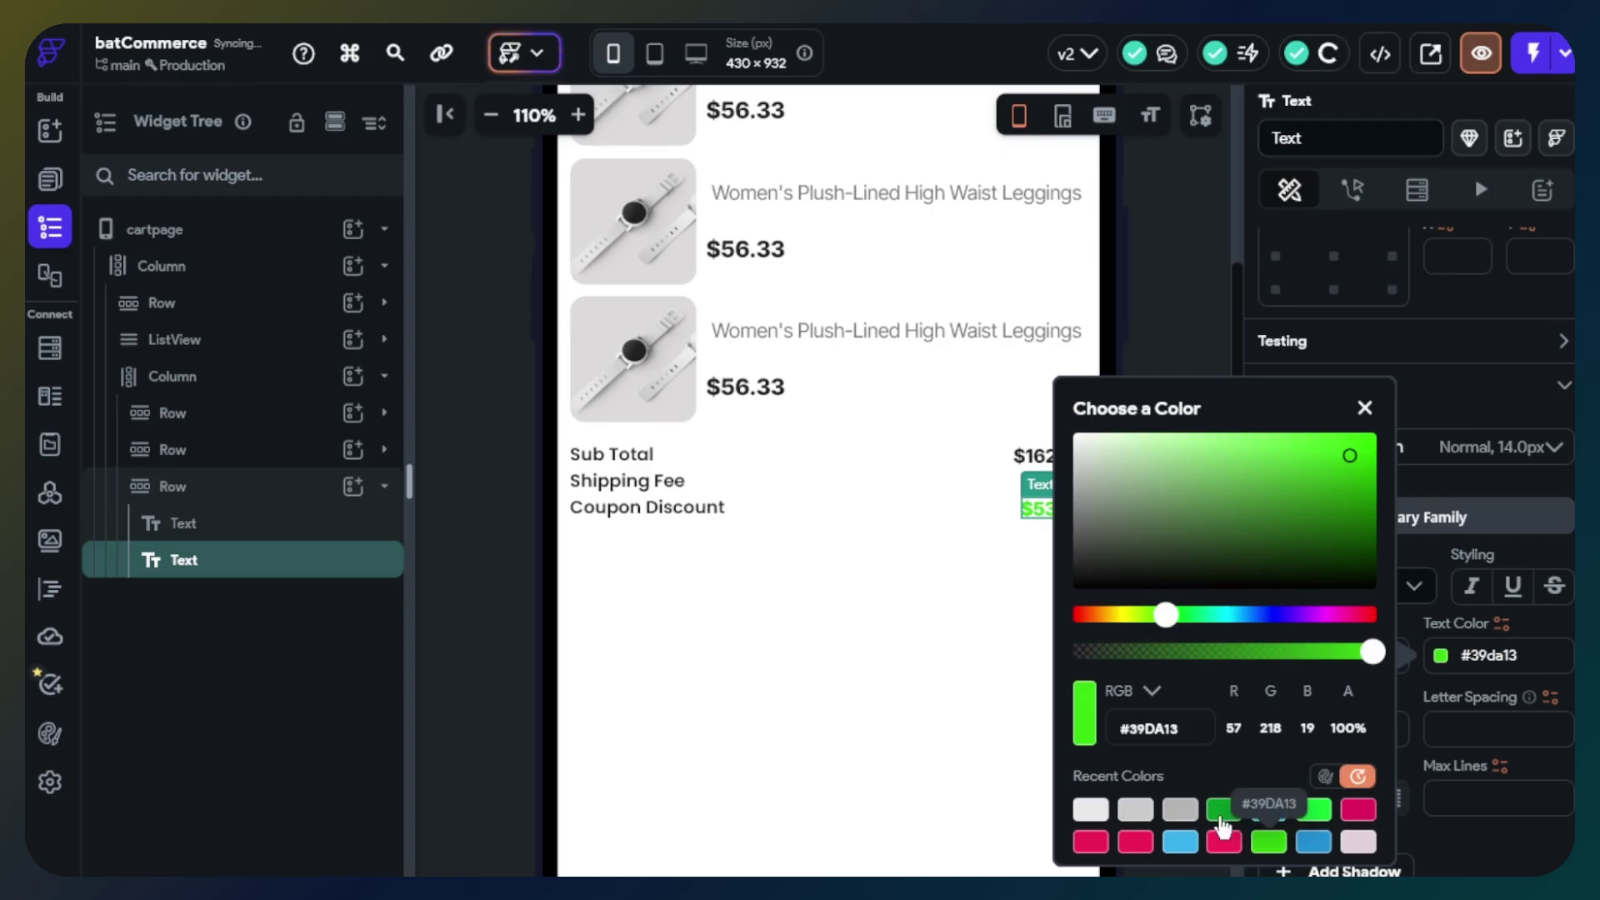
pyautogui.click(1225, 813)
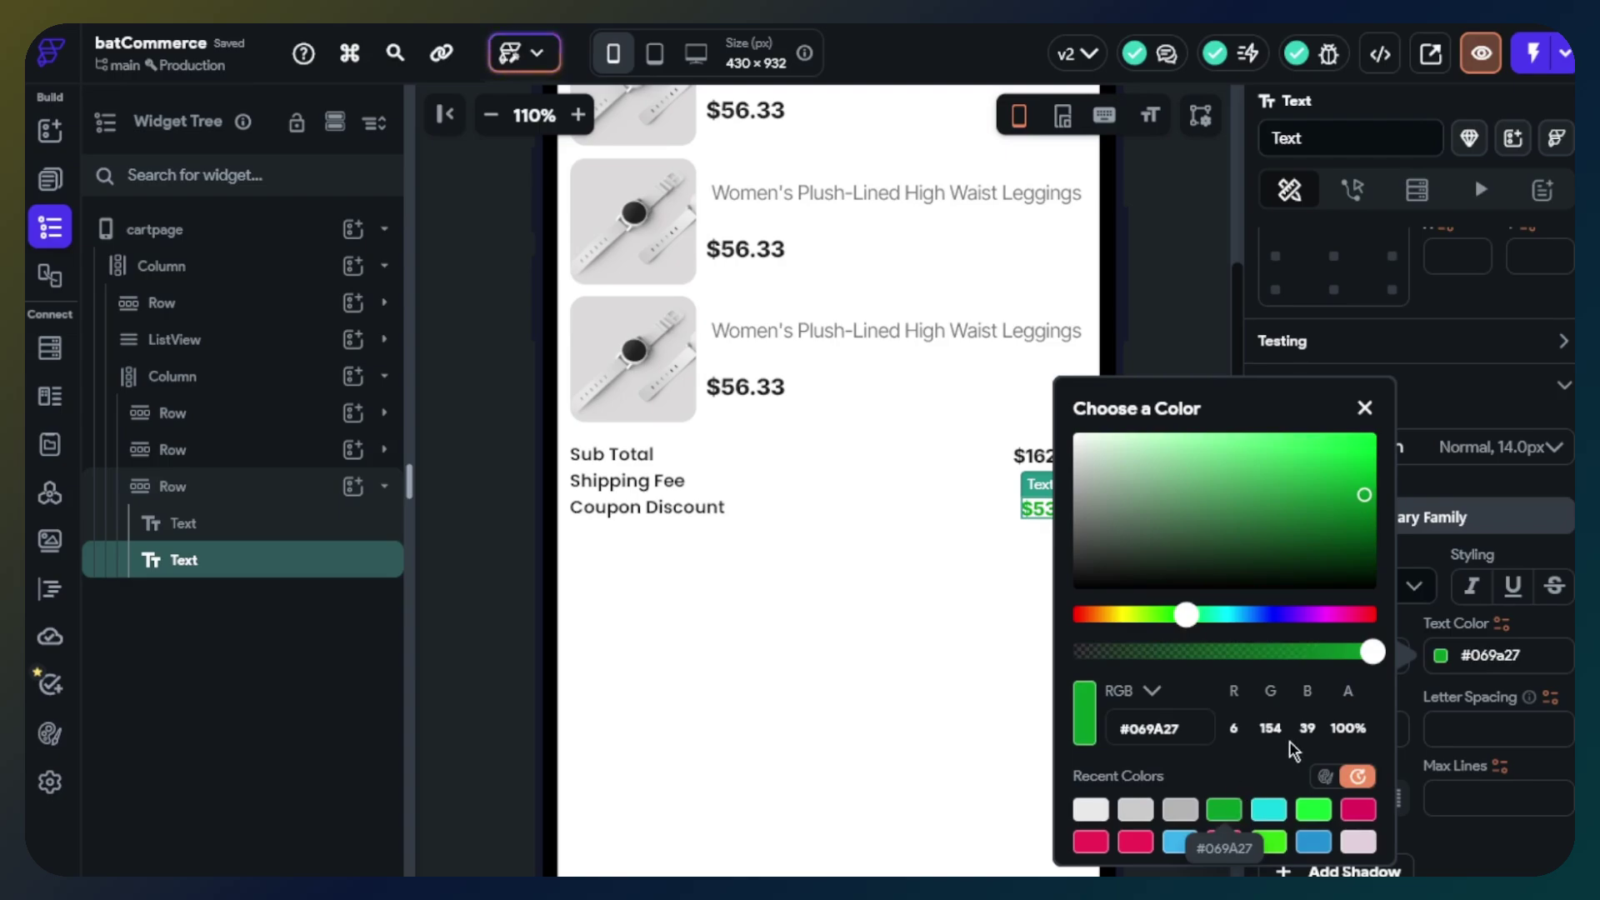
pyautogui.click(1314, 812)
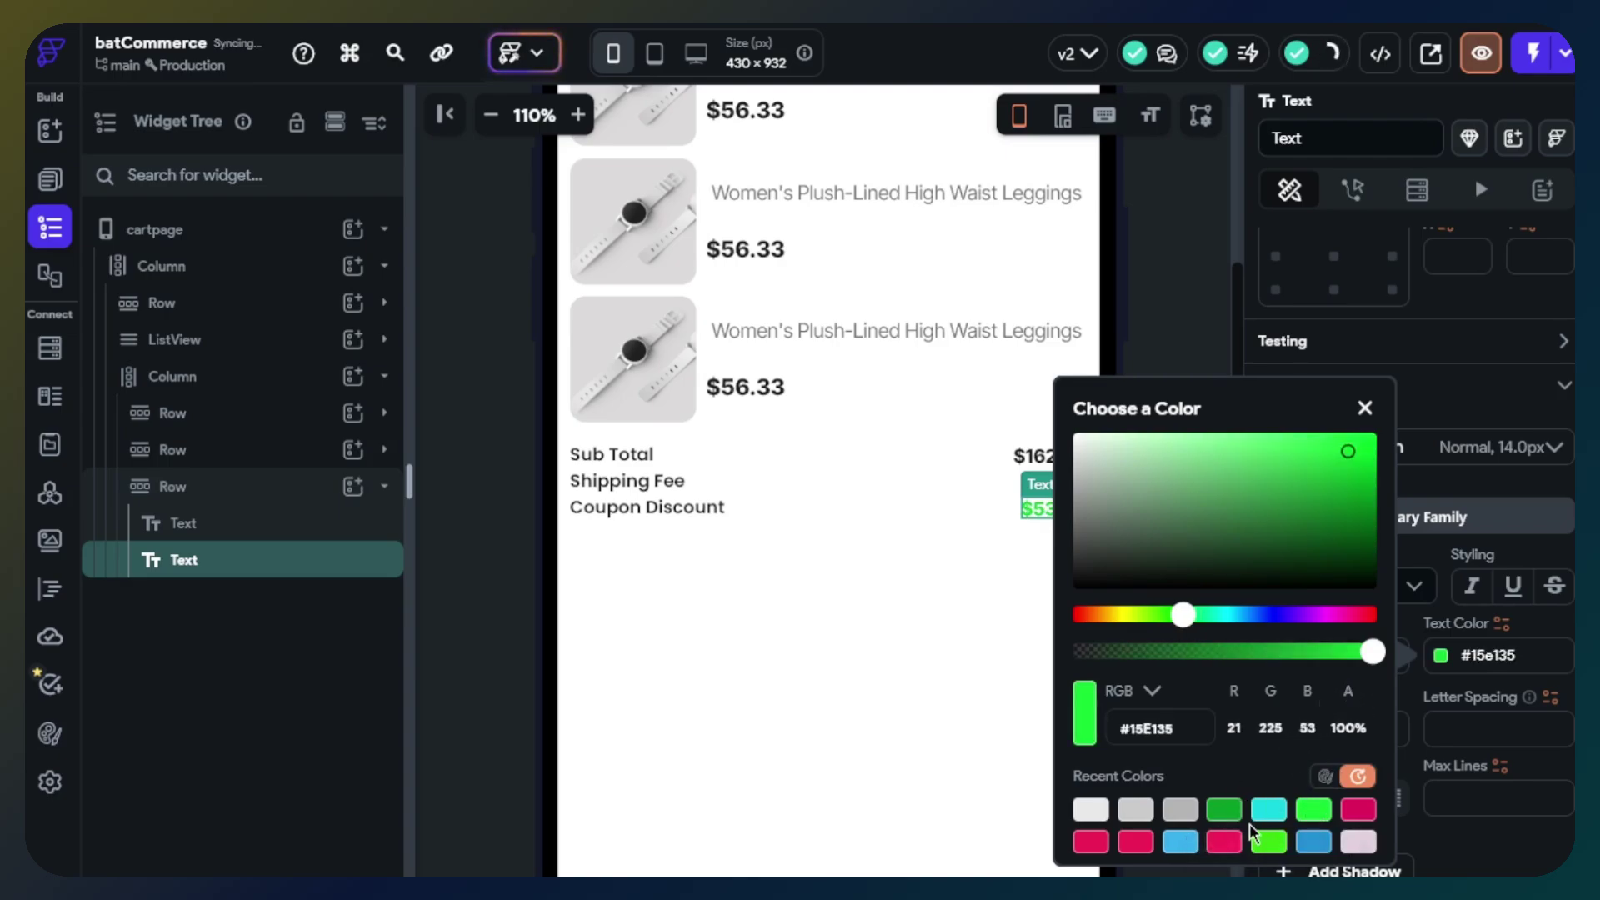
pyautogui.click(1222, 816)
pyautogui.moveTo(1353, 472); pyautogui.dragTo(1347, 462)
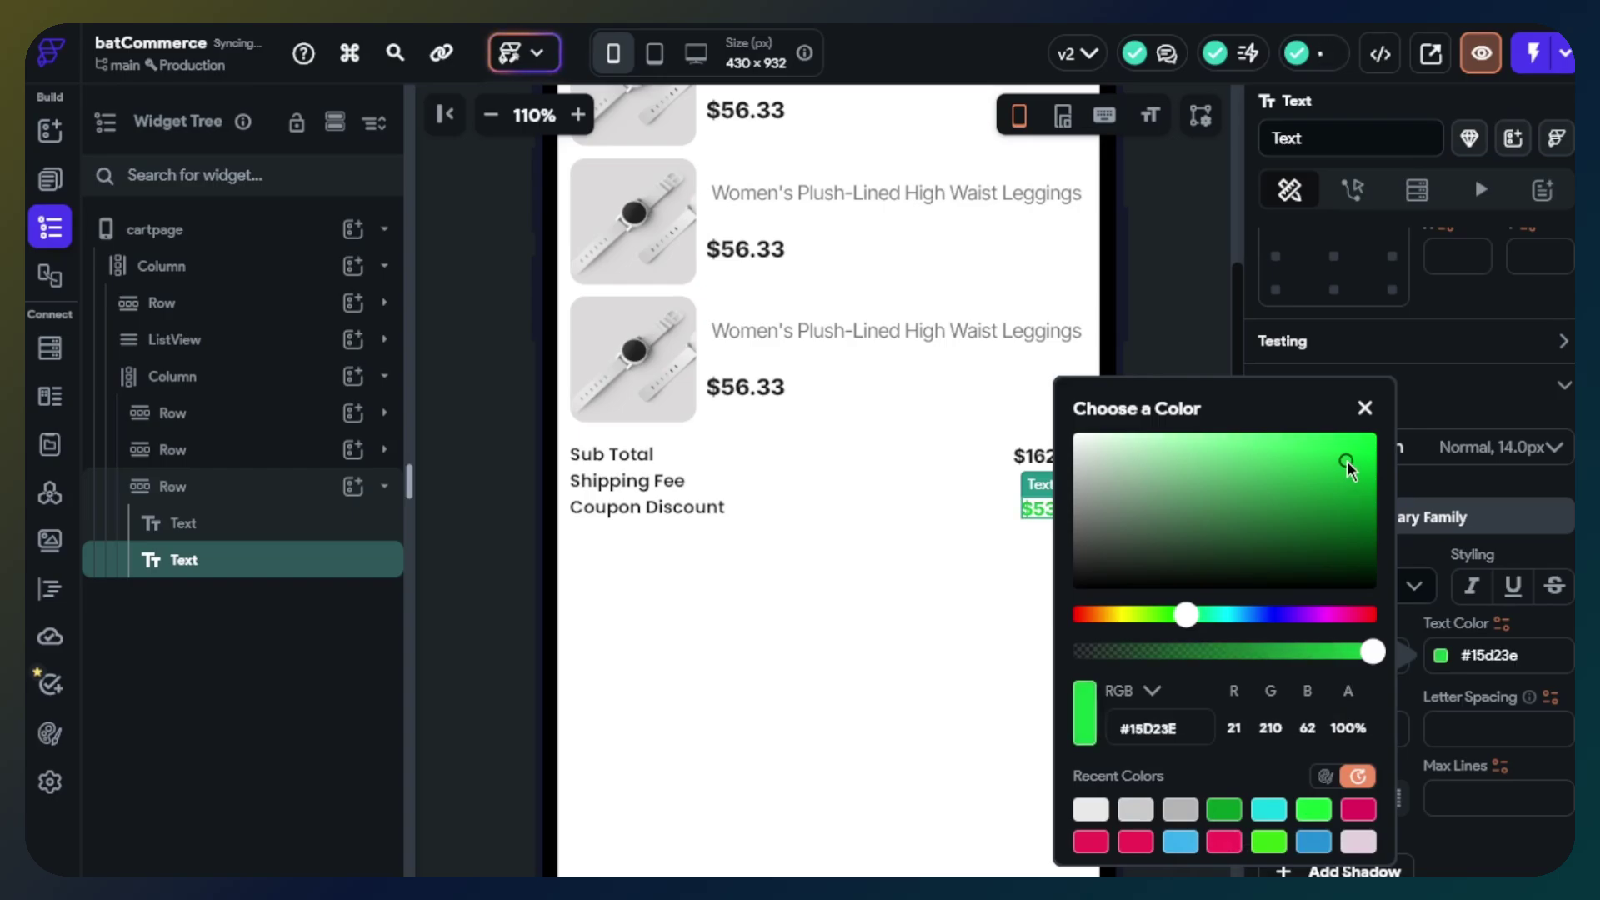
pyautogui.click(1206, 323)
pyautogui.click(1206, 323)
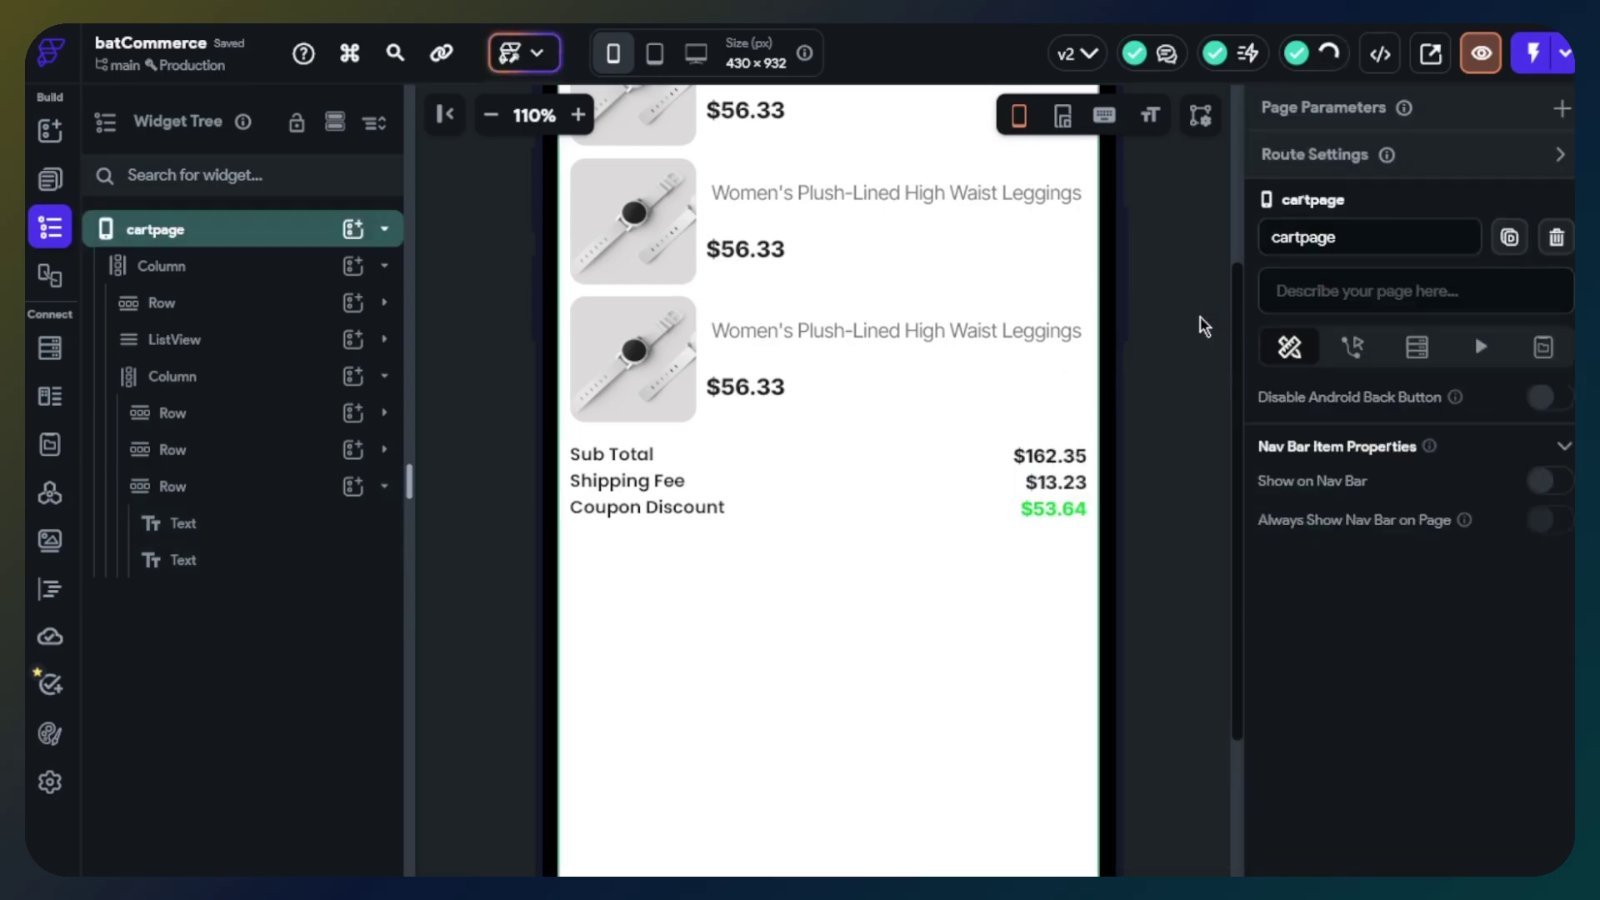
# Add a minus sign in front of the "Coupon Discount" amount so it reads "- $53.64".
pyautogui.click(1072, 516)
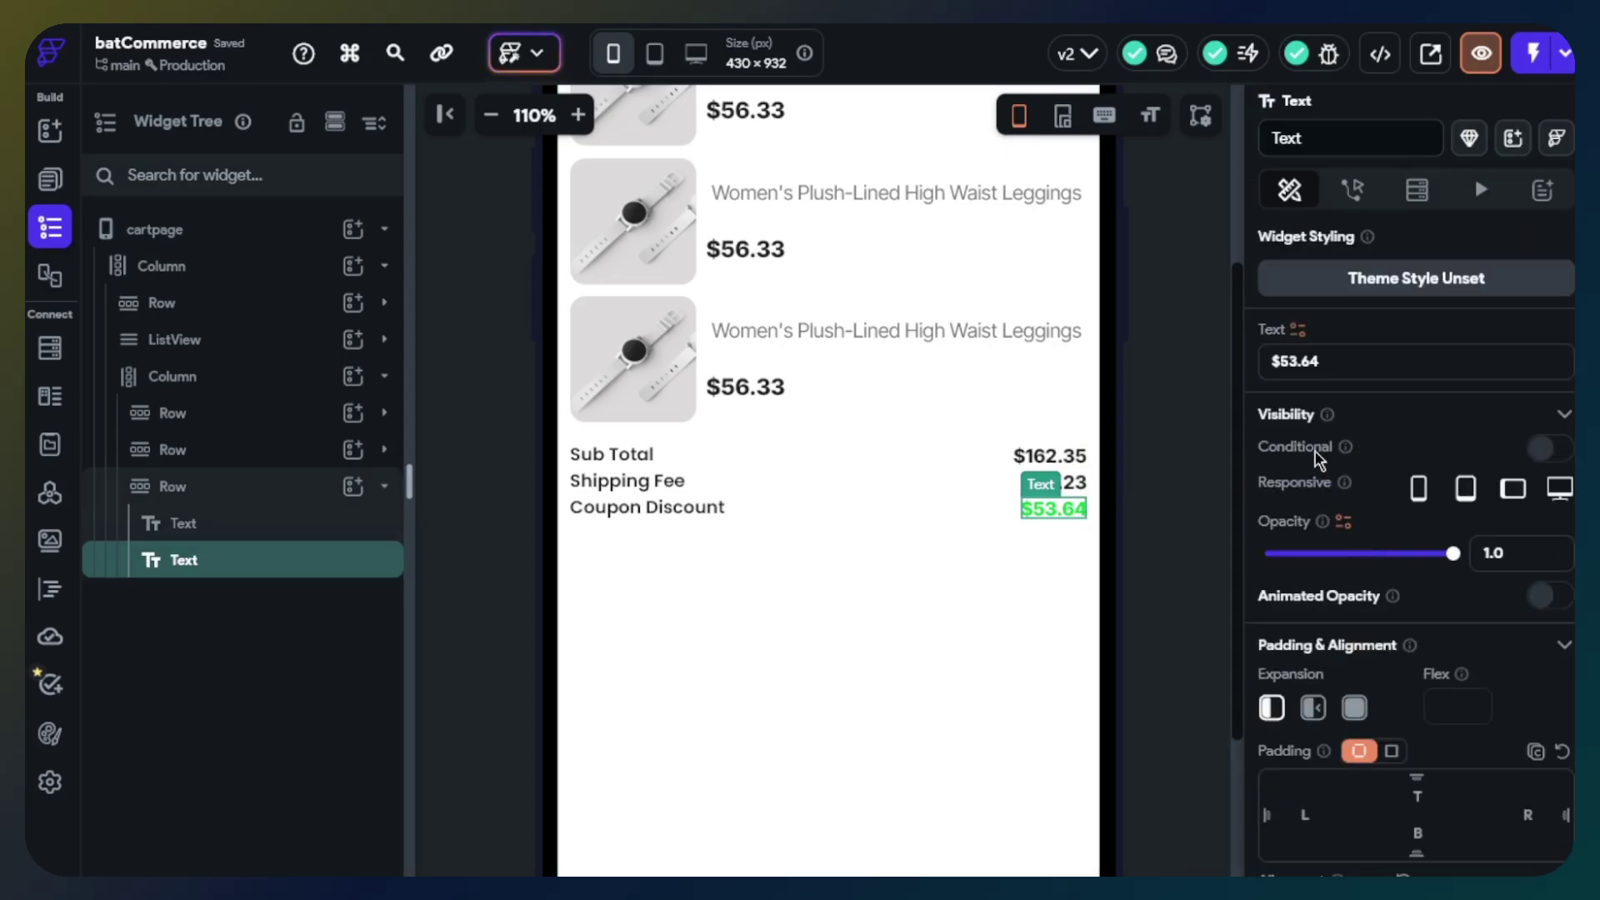
pyautogui.write('-')
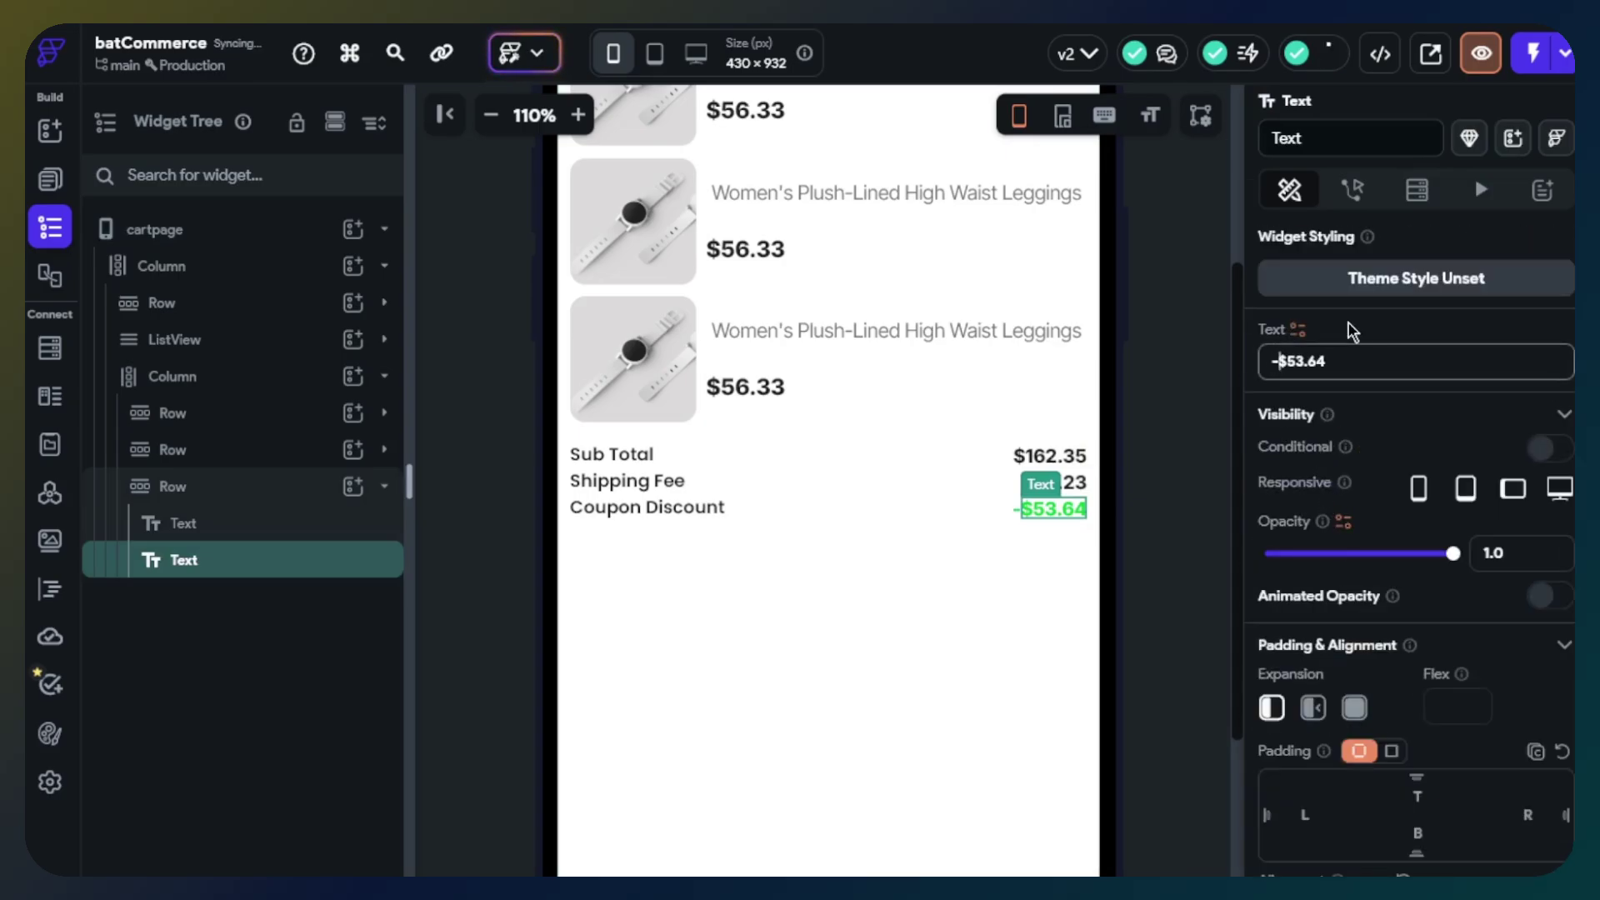
pyautogui.click(1155, 545)
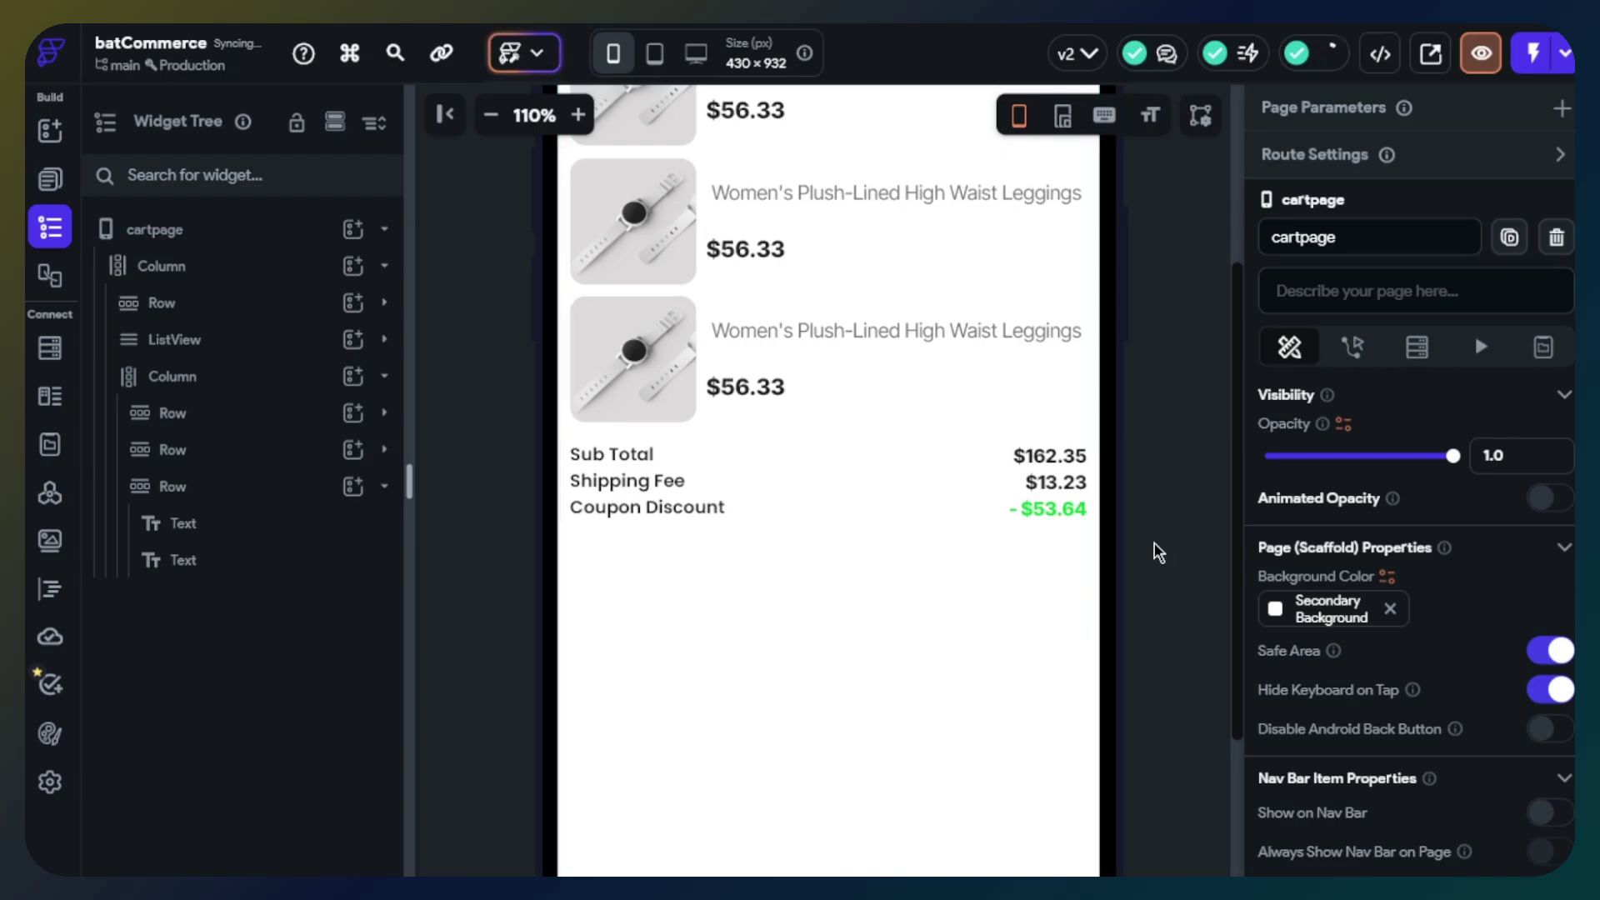
# Duplicate the "Shipping Fee" Row and place the copy below the "Coupon Discount" Row in the summary Column.
pyautogui.click(384, 488)
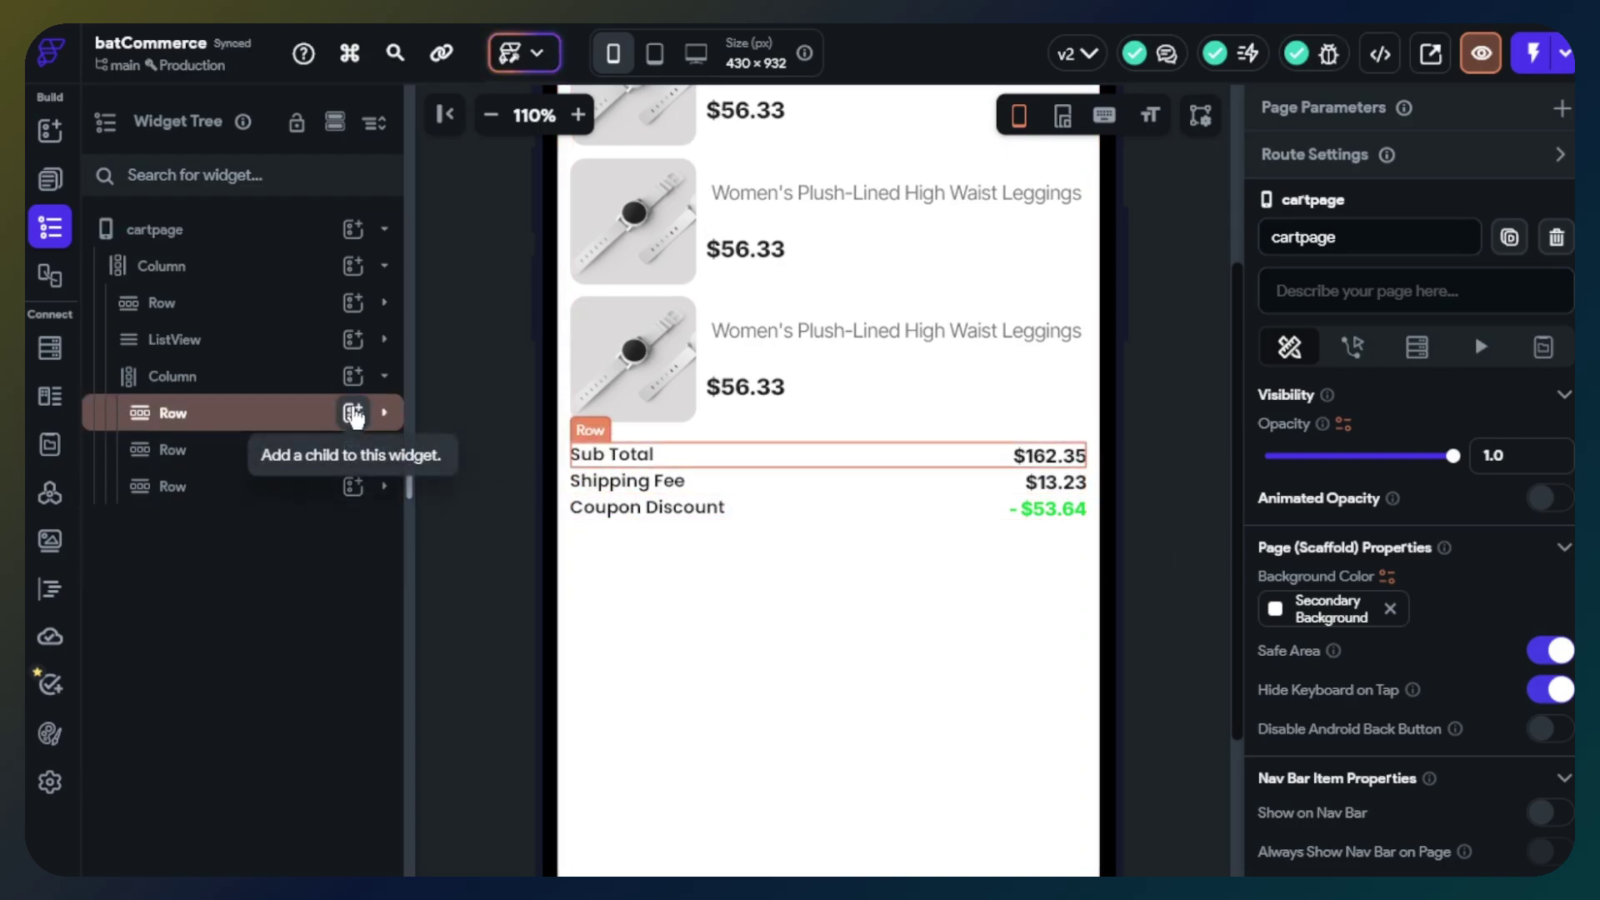
pyautogui.click(317, 419)
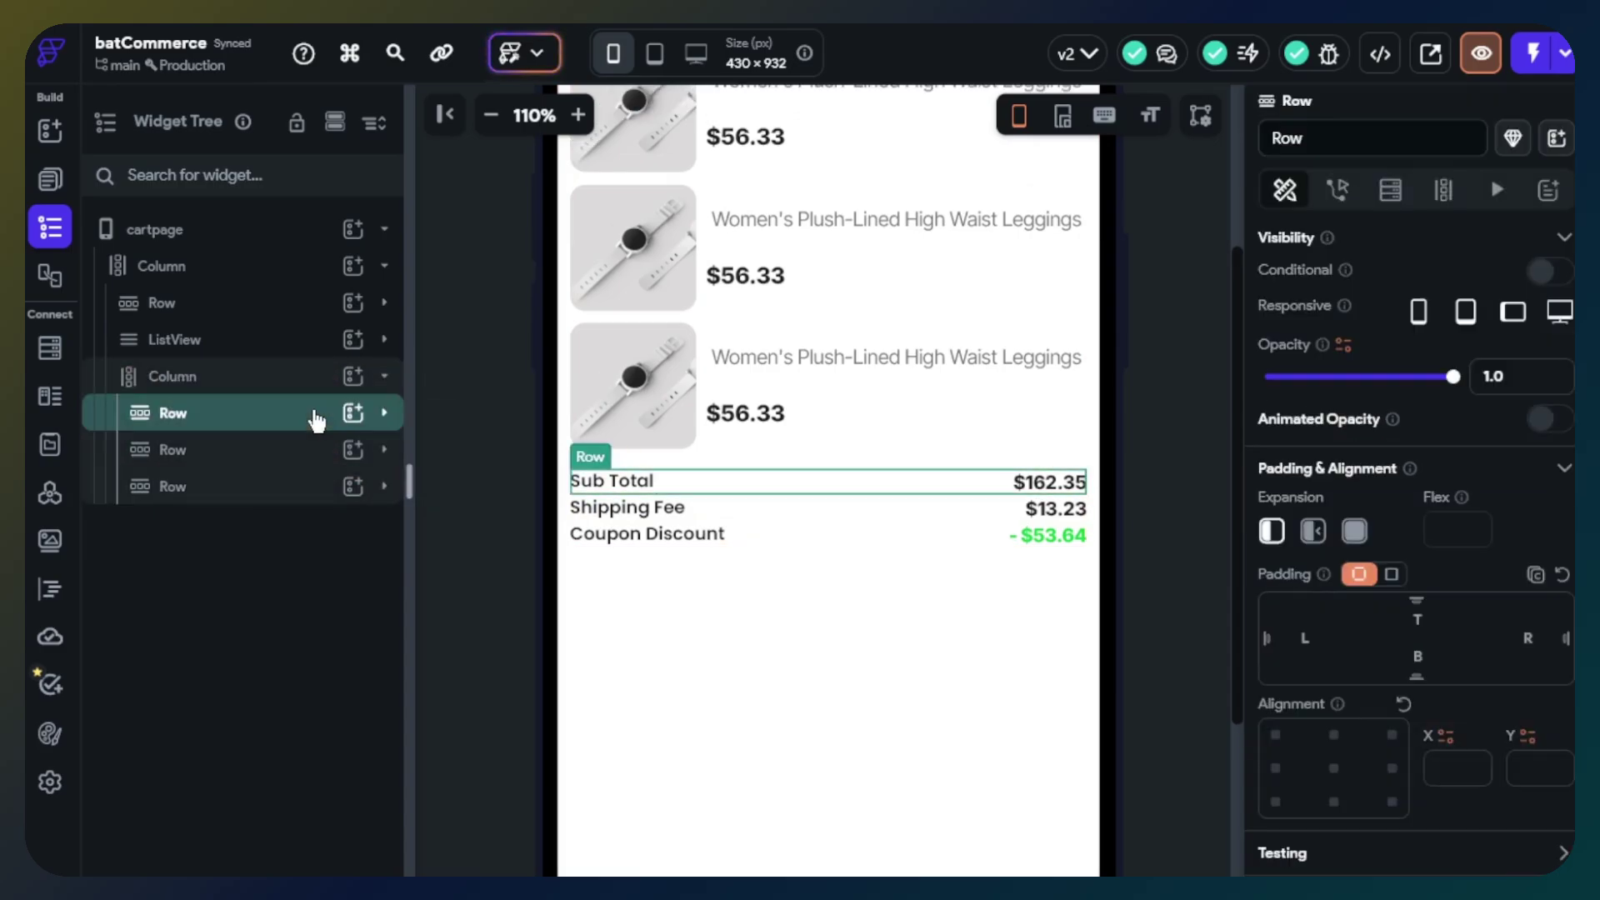
pyautogui.click(277, 455)
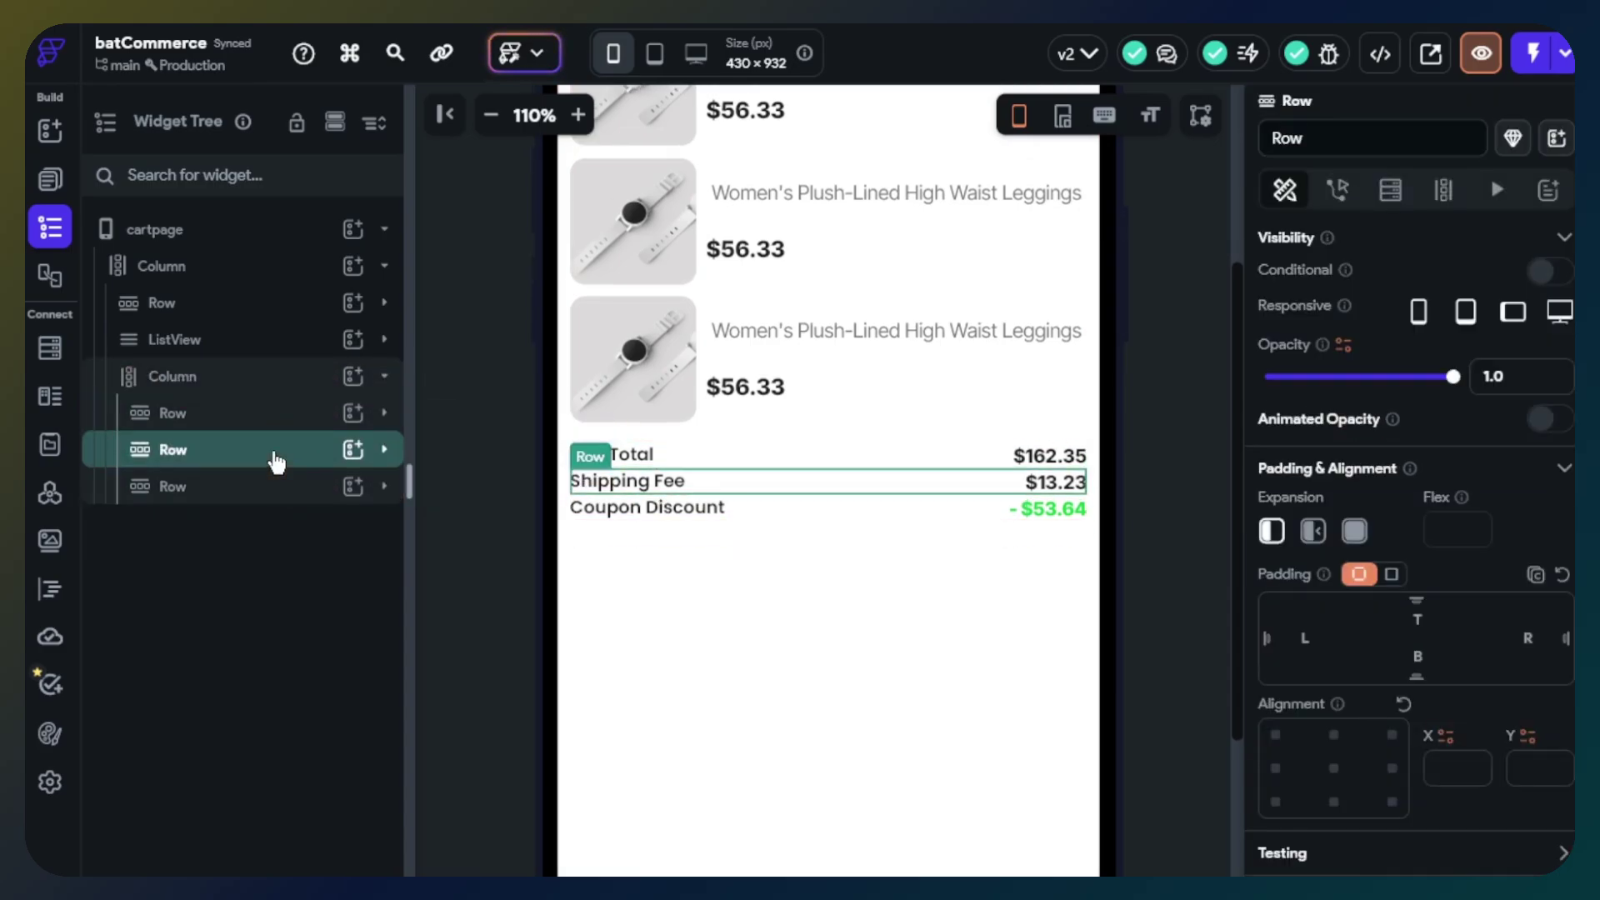
pyautogui.press('super+d')
pyautogui.click(385, 488)
pyautogui.moveTo(272, 497); pyautogui.dragTo(234, 540)
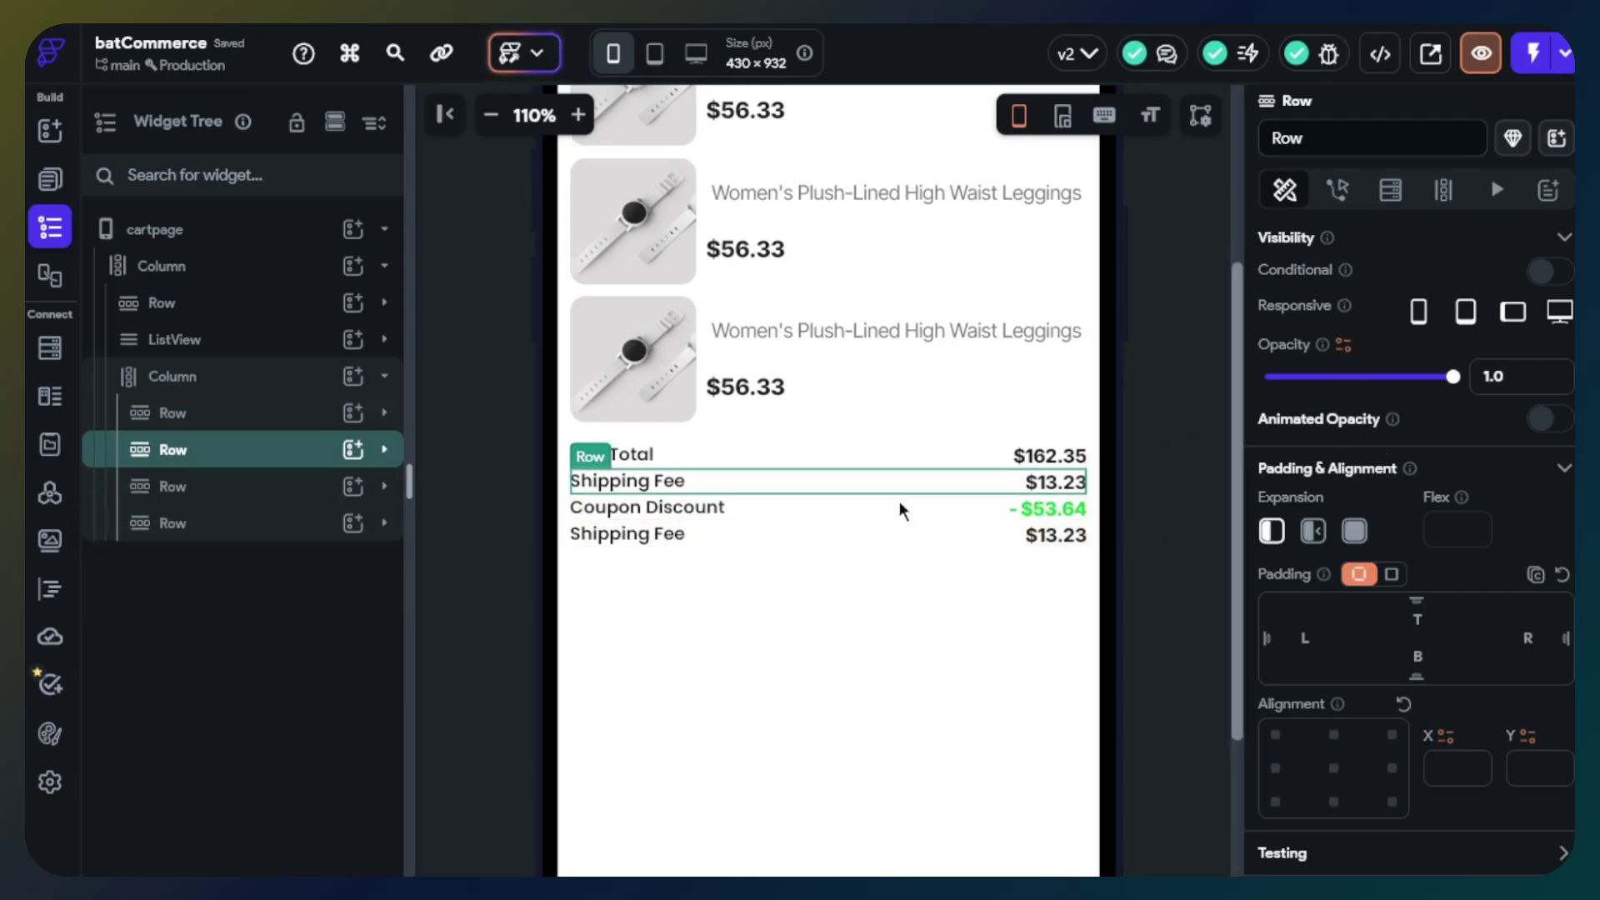
# Change the label in the fourth summary Row to "Total".
pyautogui.click(669, 540)
pyautogui.click(1384, 358)
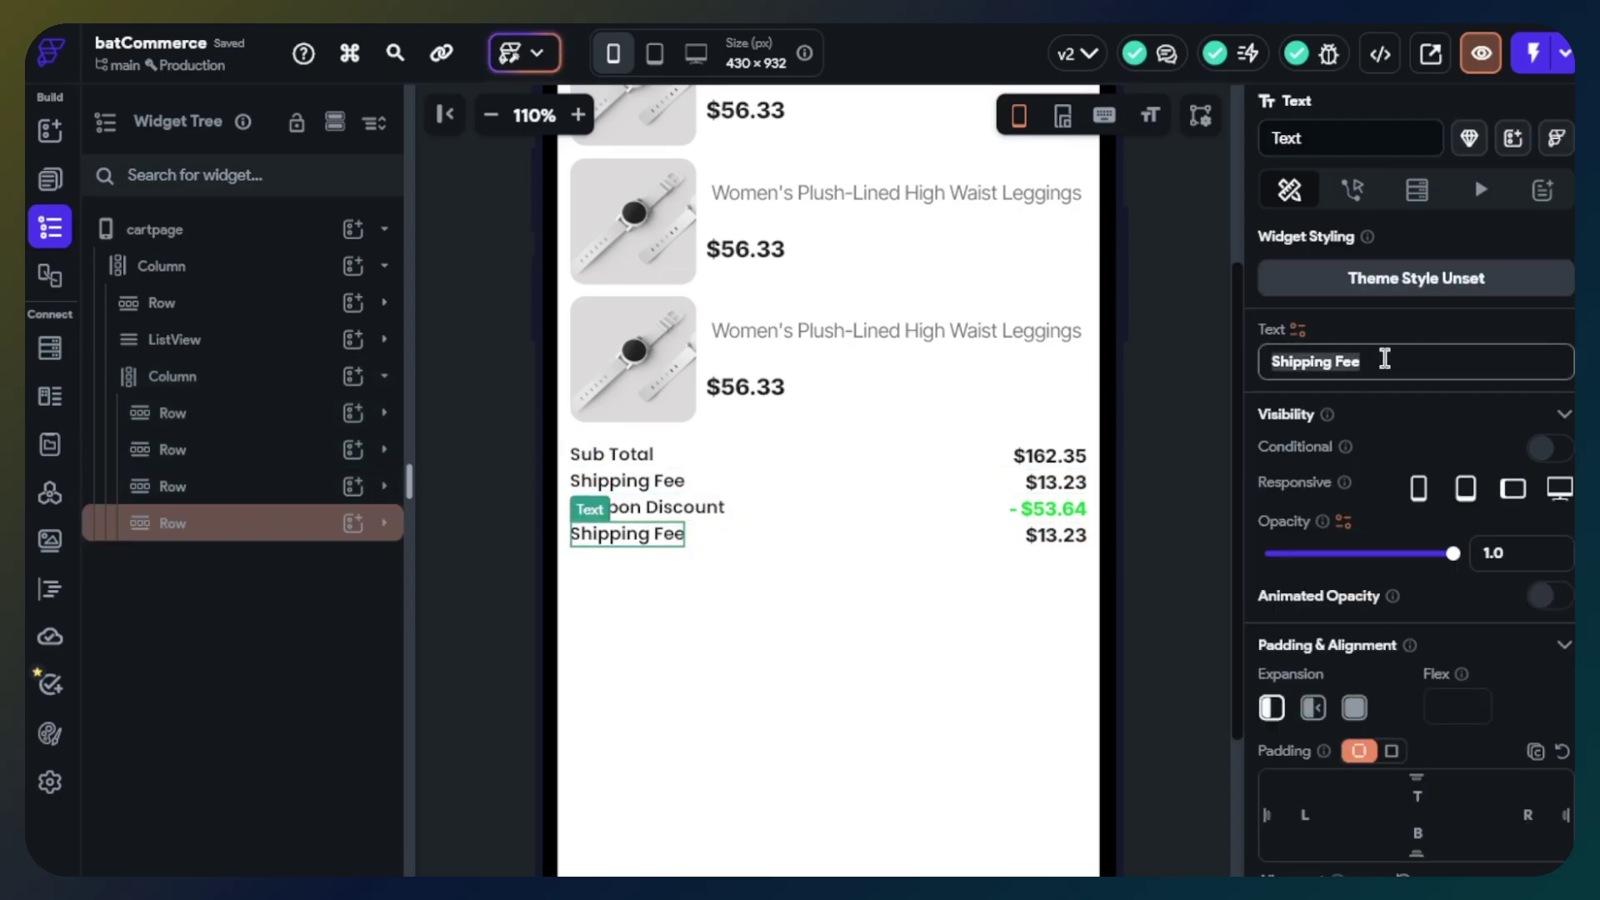
pyautogui.write('Total')
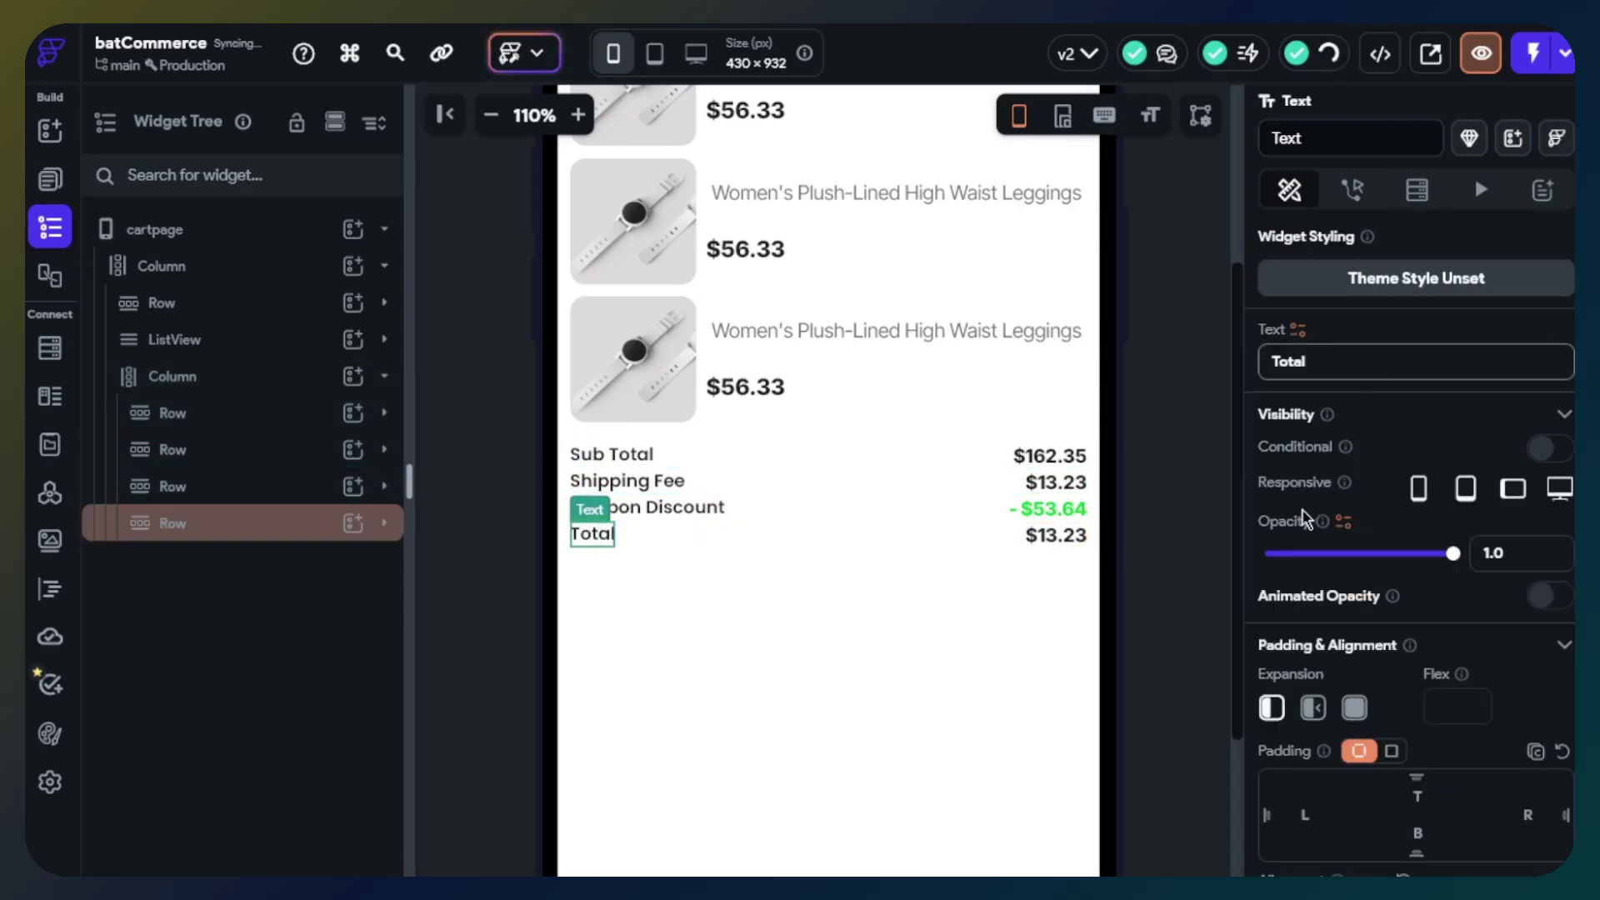
# Change the amount text in the "Total" Row to "$120.45".
pyautogui.click(1074, 537)
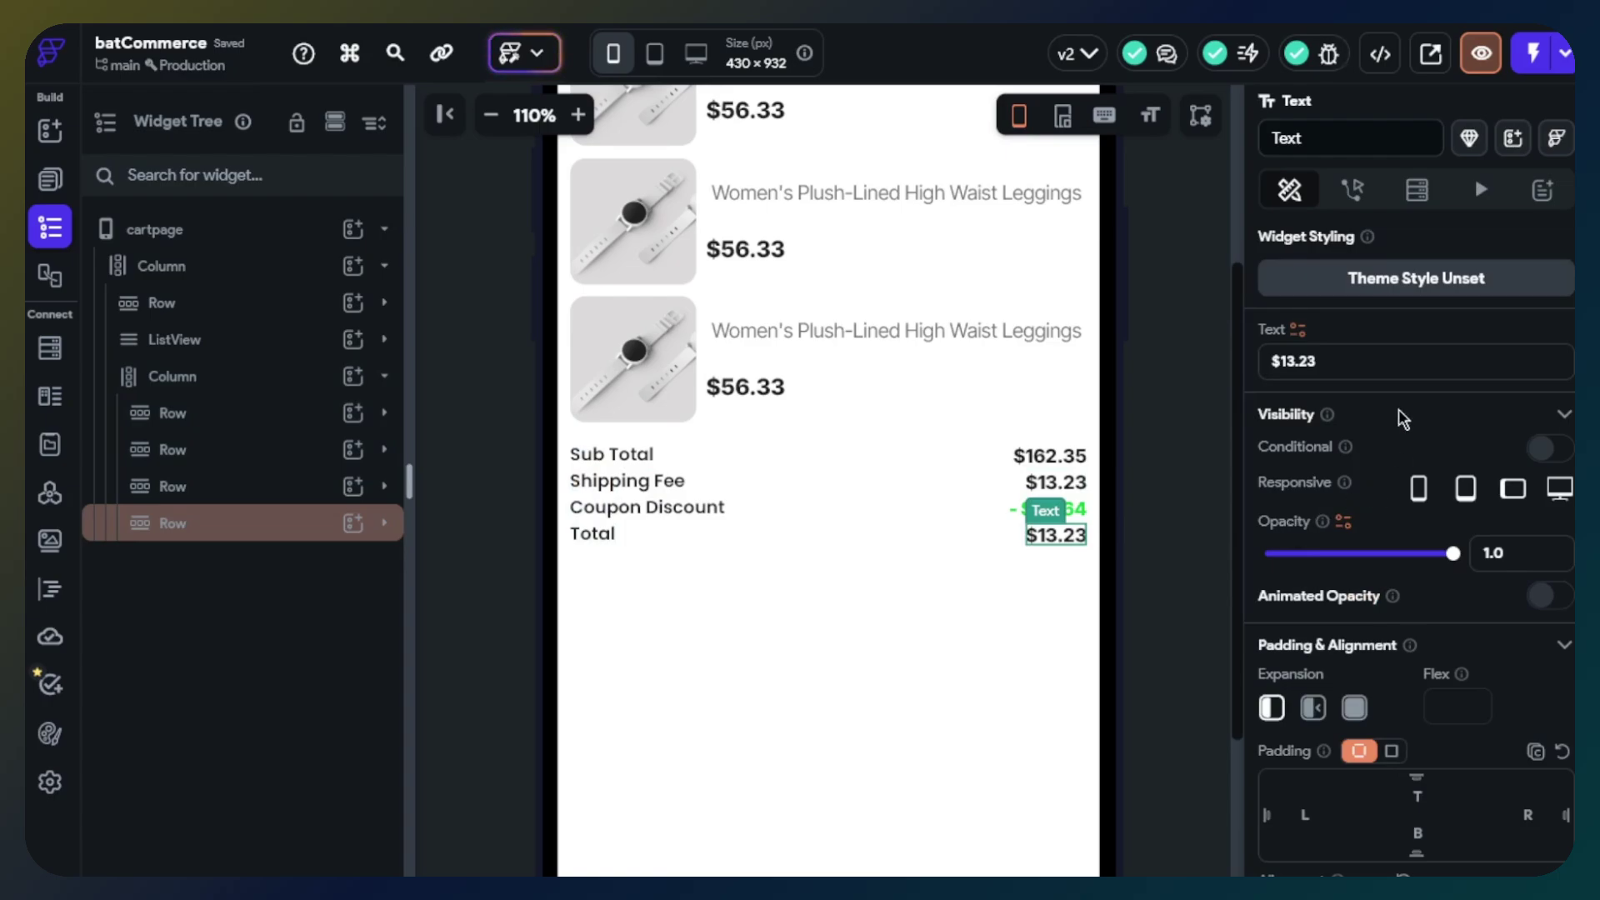
pyautogui.click(1324, 360)
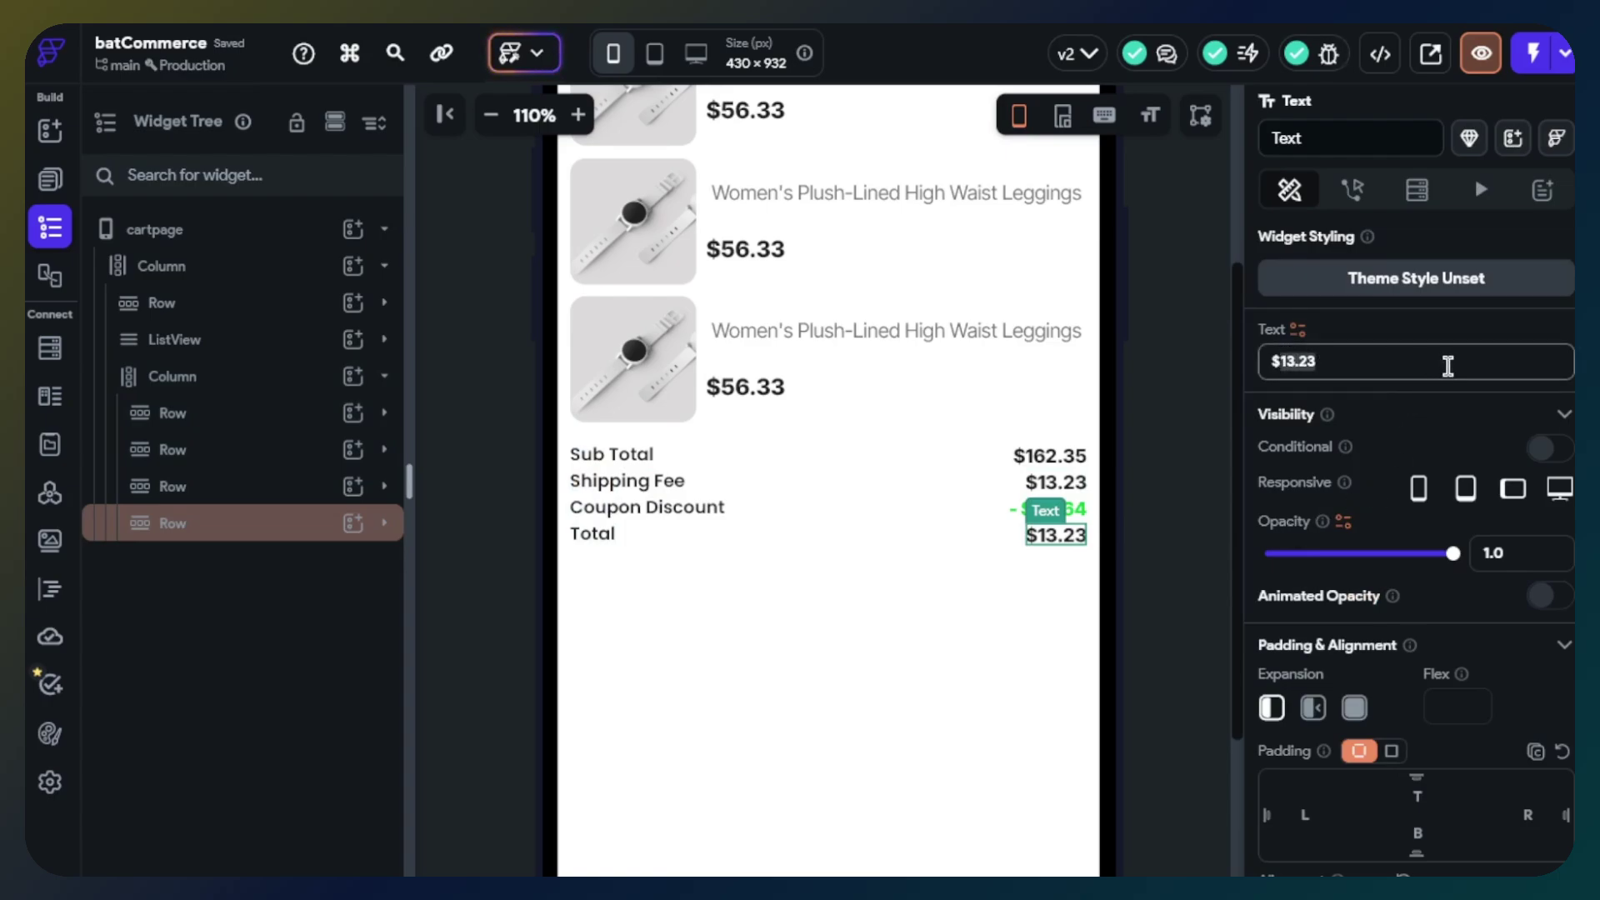
pyautogui.hotkey('ctrl', 'a')
pyautogui.write('$2')
pyautogui.press('BackSpace')
pyautogui.write('120.45')
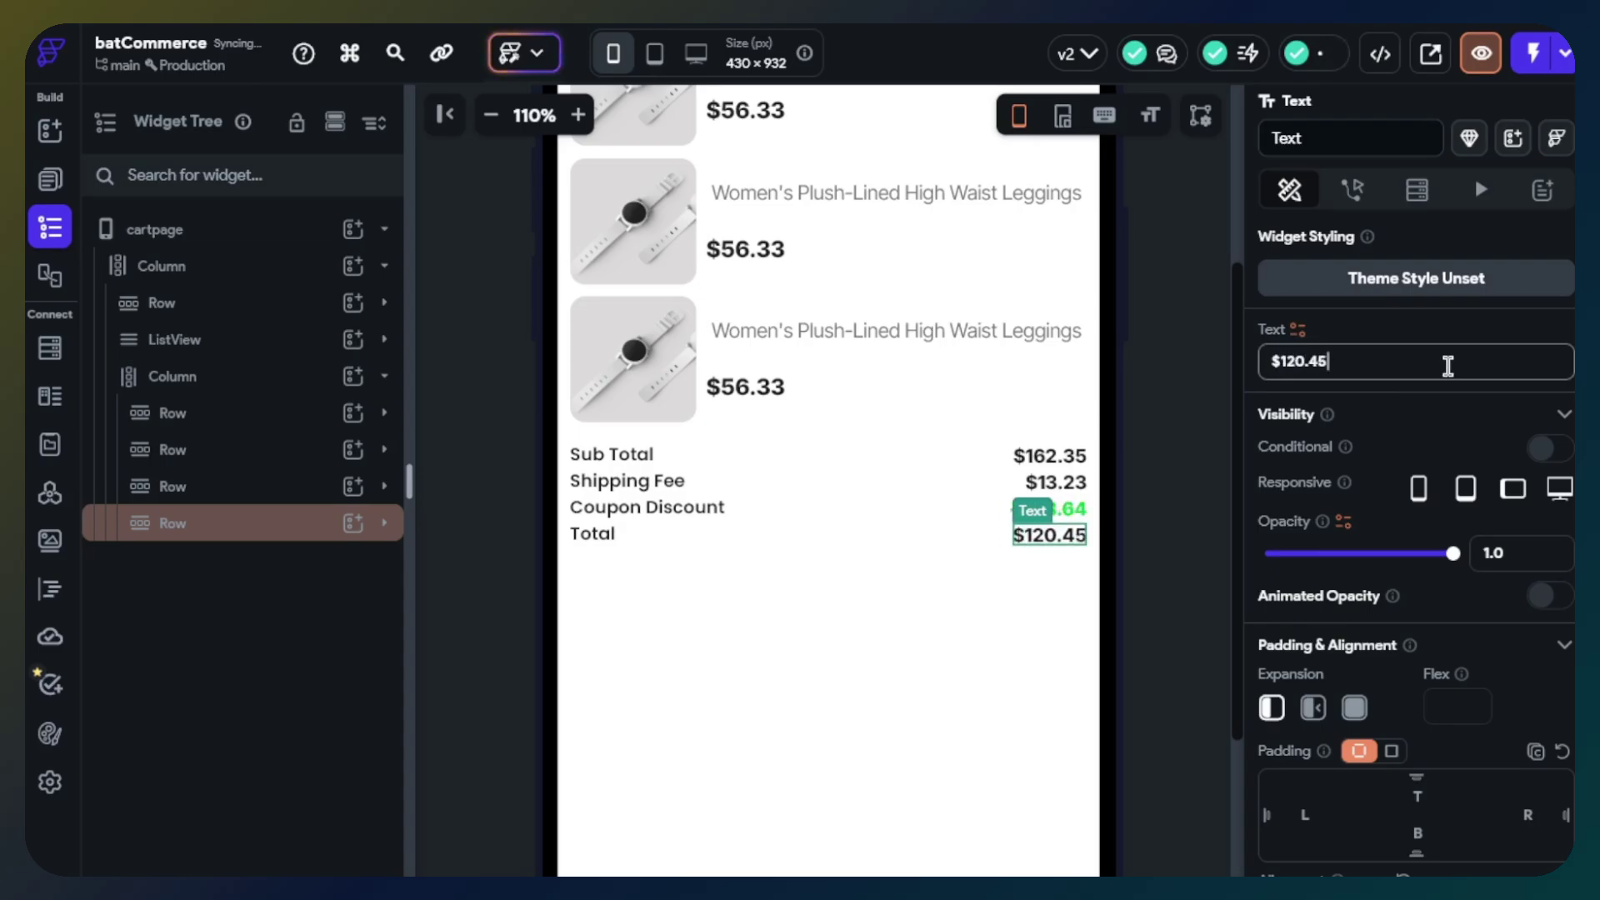
# Set the font size of the "Total" amount to 20.
pyautogui.scroll(-3, 1329, 697)
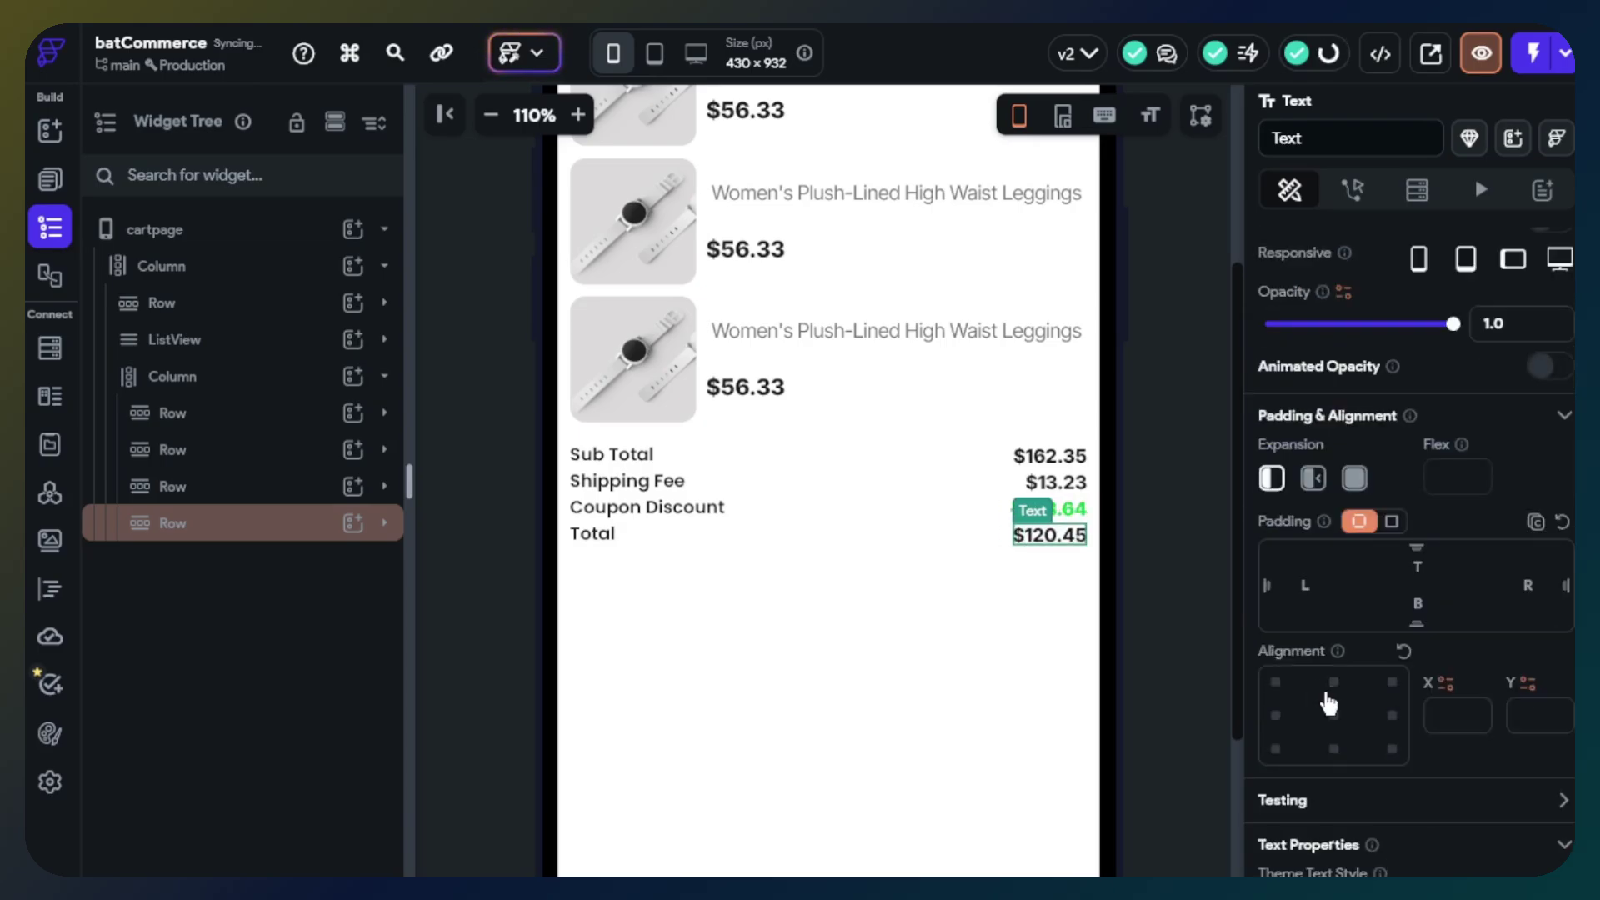
pyautogui.scroll(-4, 1303, 757)
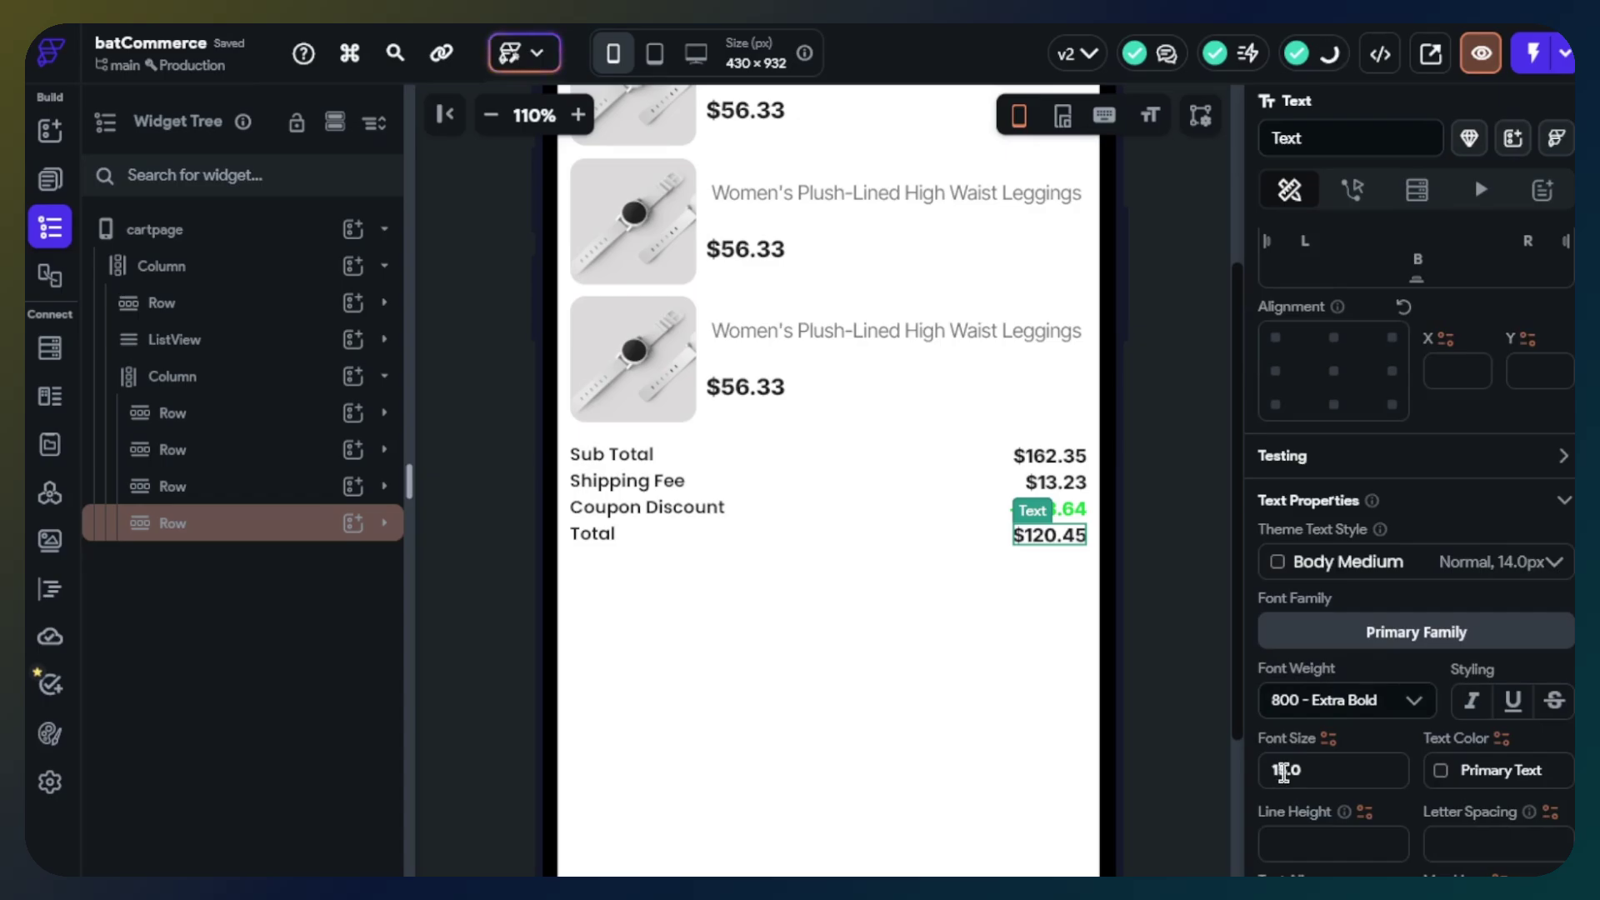
pyautogui.click(1284, 771)
pyautogui.write('20')
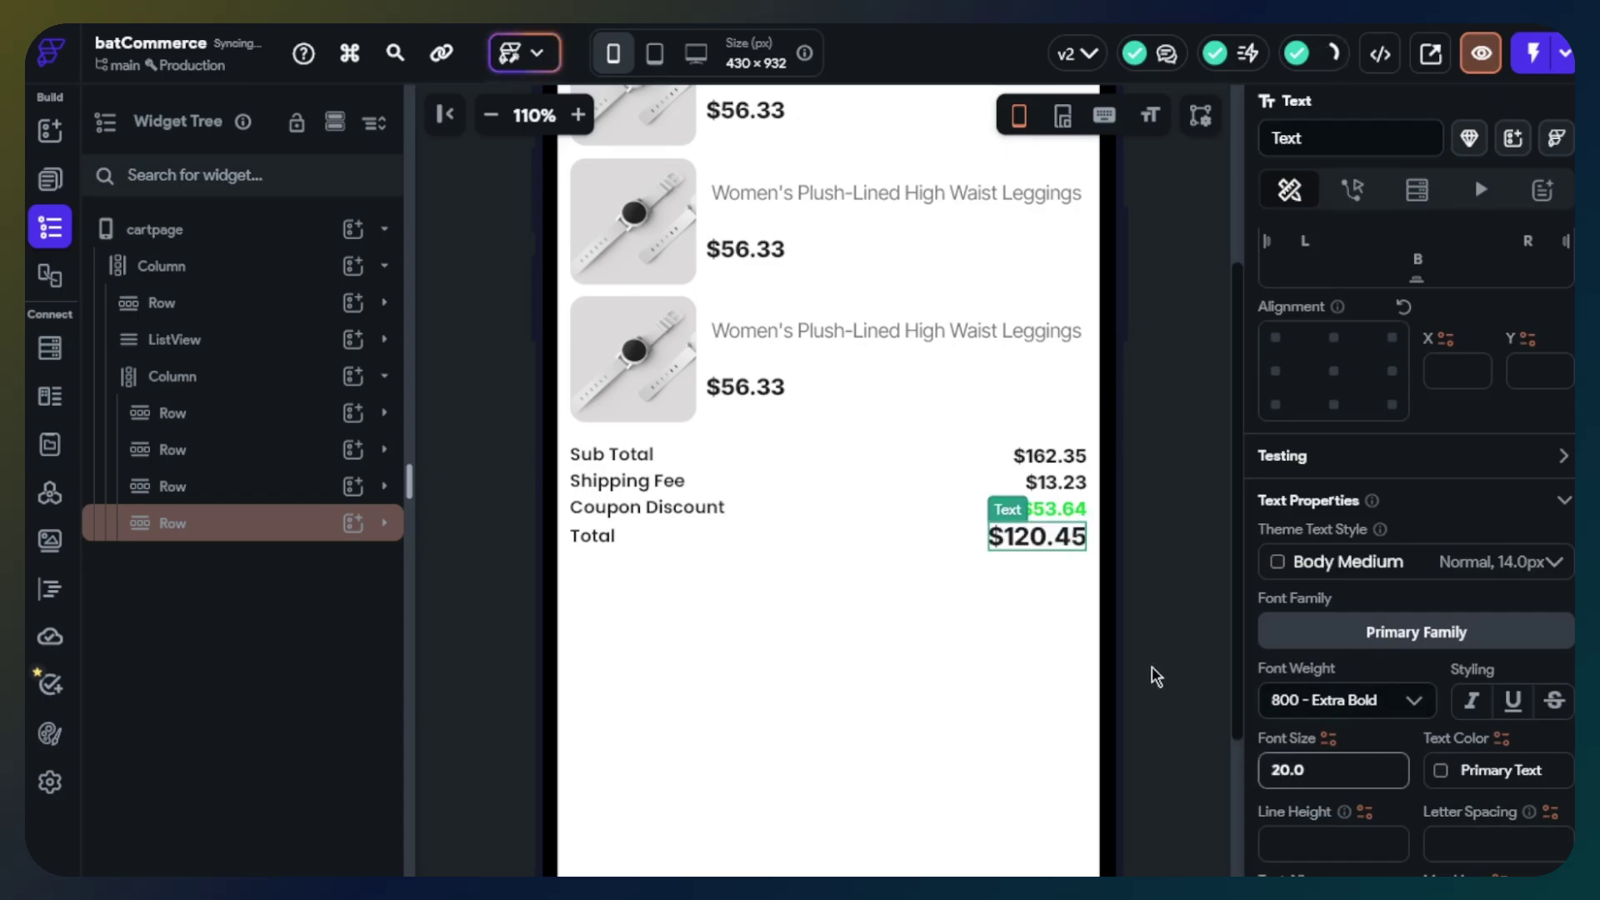
pyautogui.click(1153, 597)
# Set the top padding of the "Total" Row to 35 to separate it from the other summary Rows.
pyautogui.scroll(4, 1153, 597)
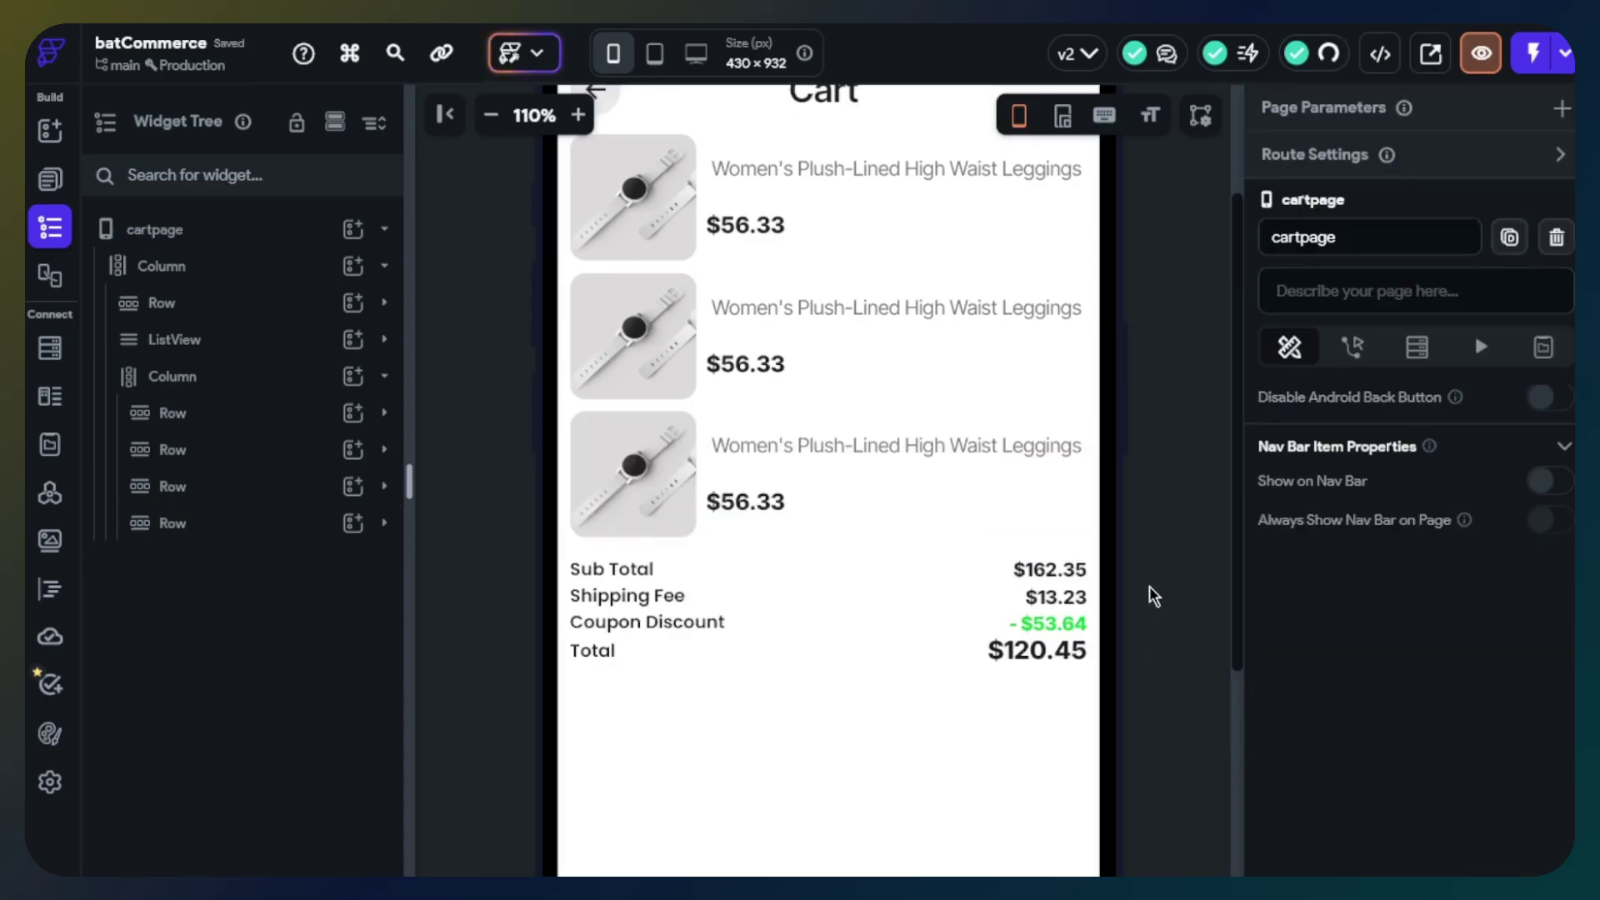
pyautogui.click(497, 117)
pyautogui.click(497, 116)
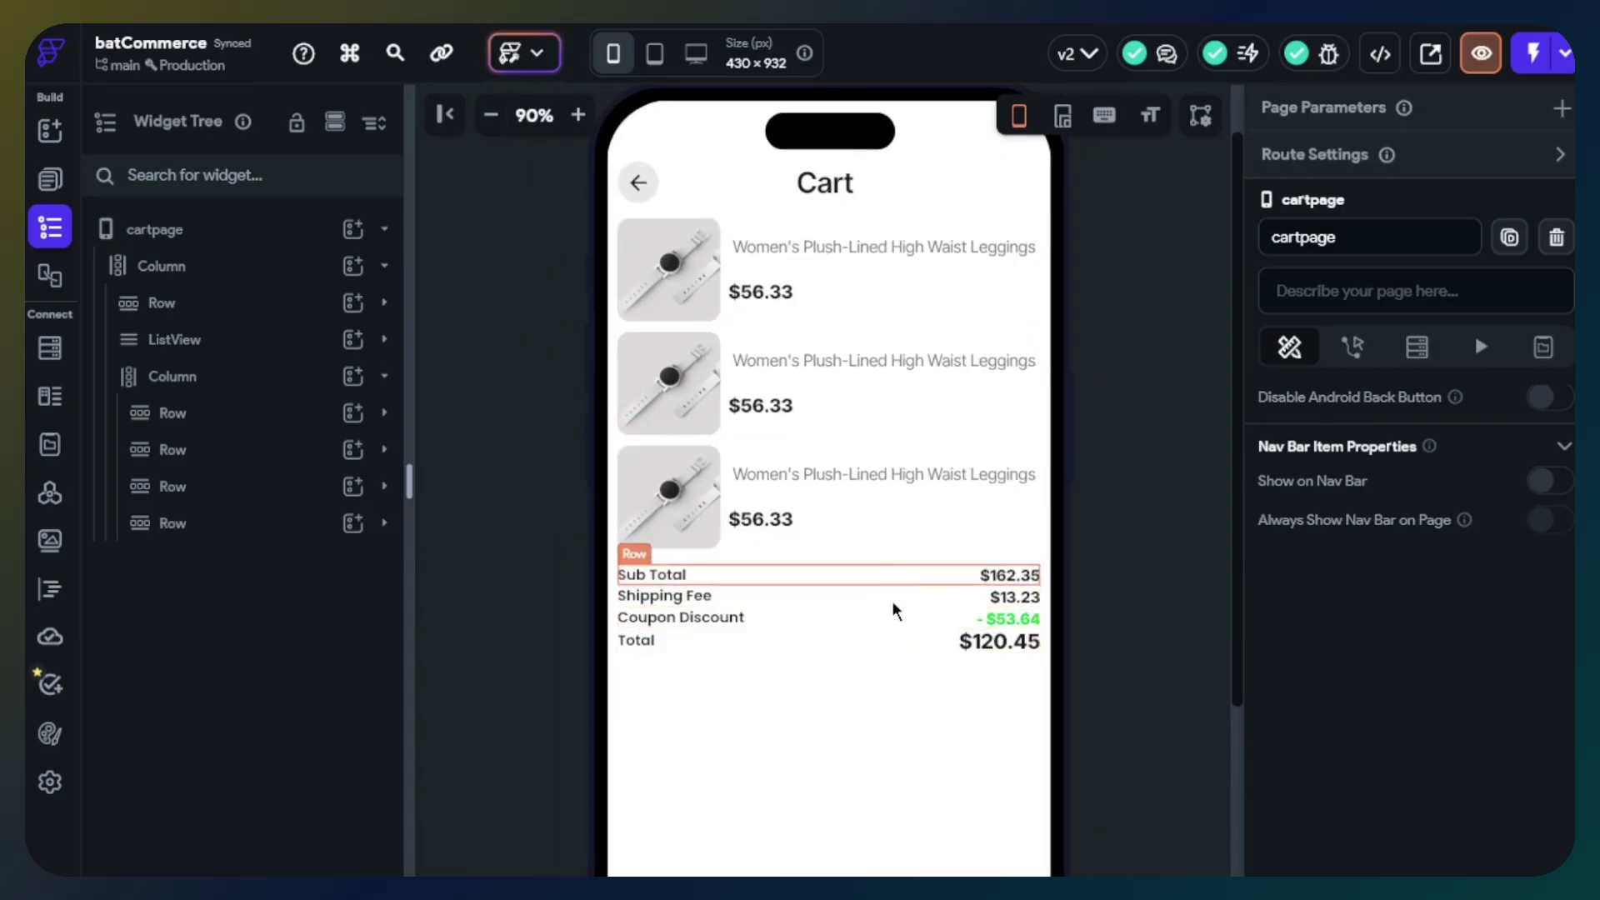
pyautogui.click(800, 646)
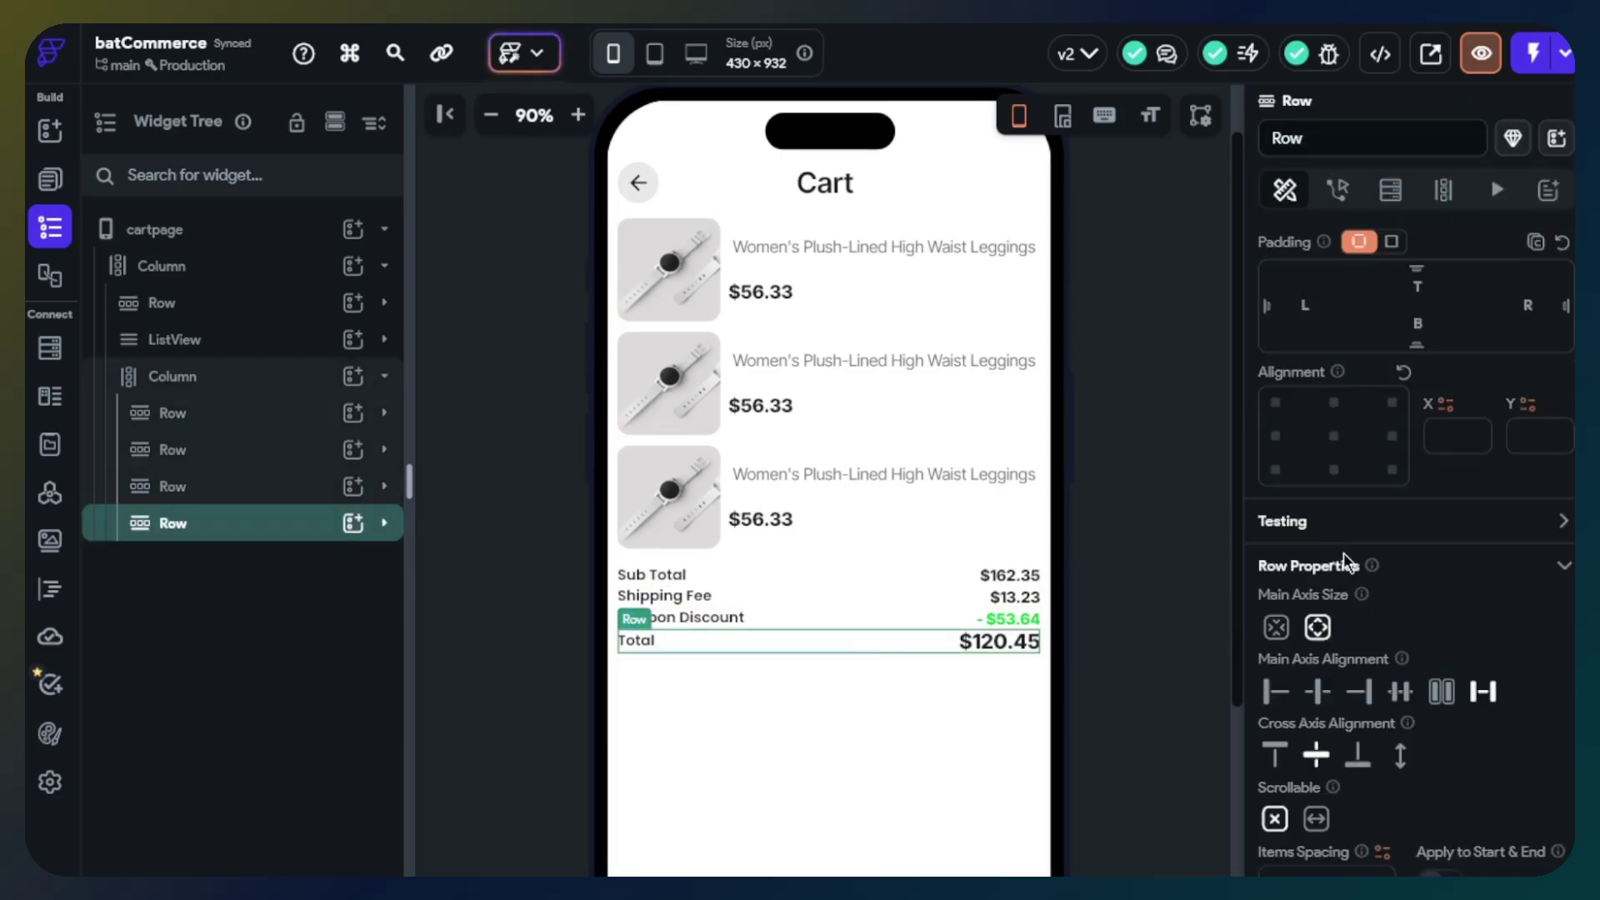
pyautogui.scroll(3, 1415, 393)
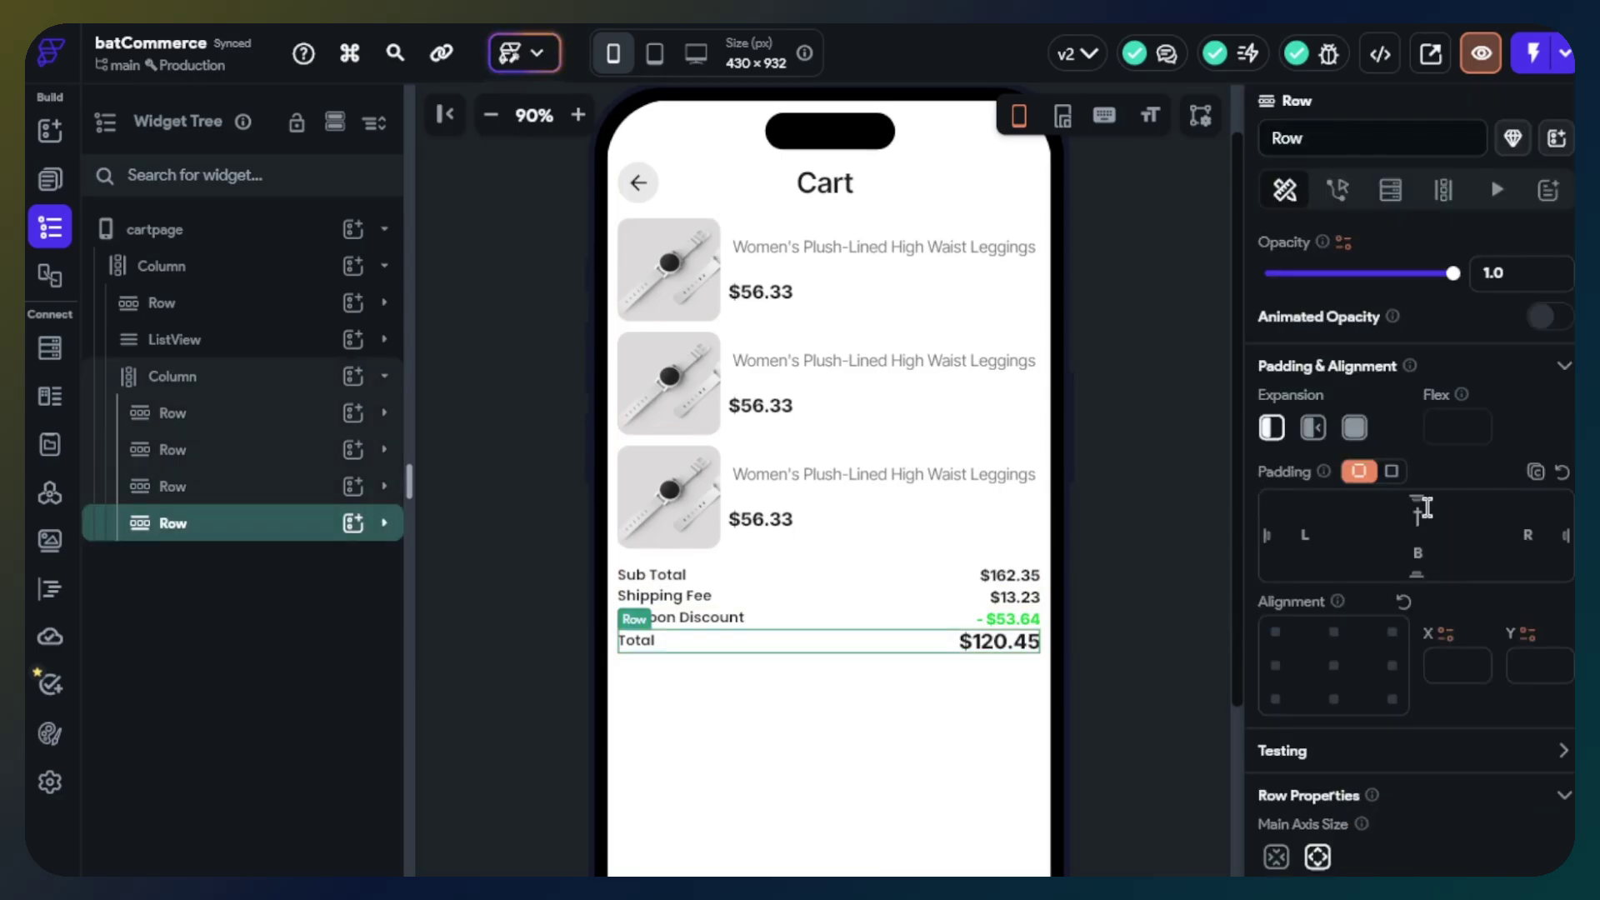
pyautogui.click(1425, 508)
pyautogui.write('35')
pyautogui.click(1104, 590)
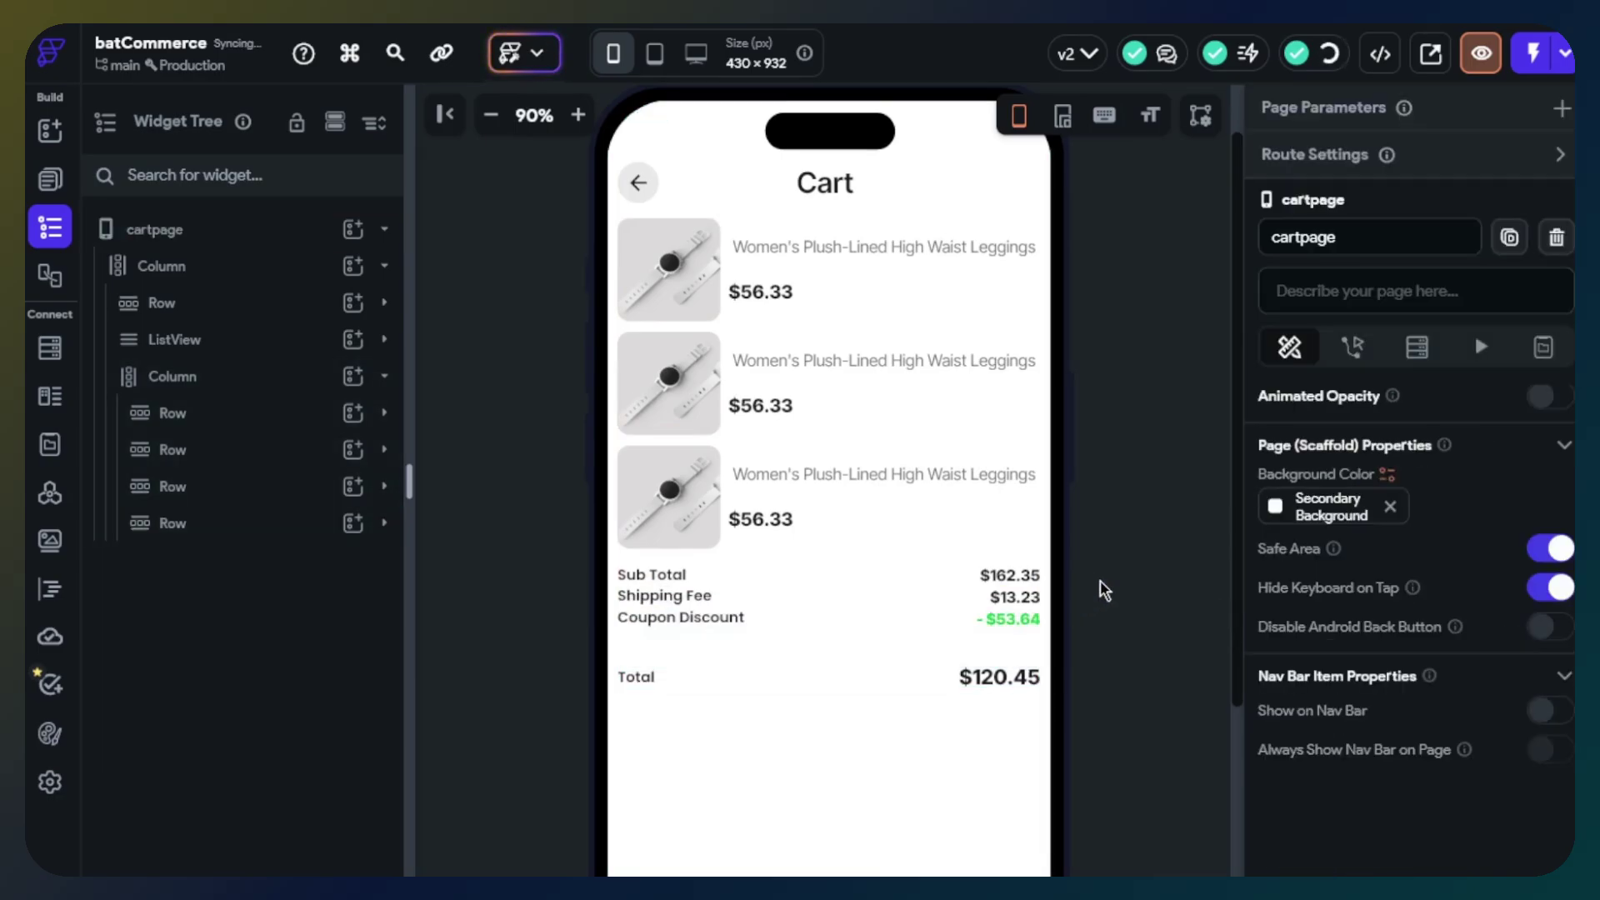
# Set the top padding of the summary Column to 45.
pyautogui.click(192, 377)
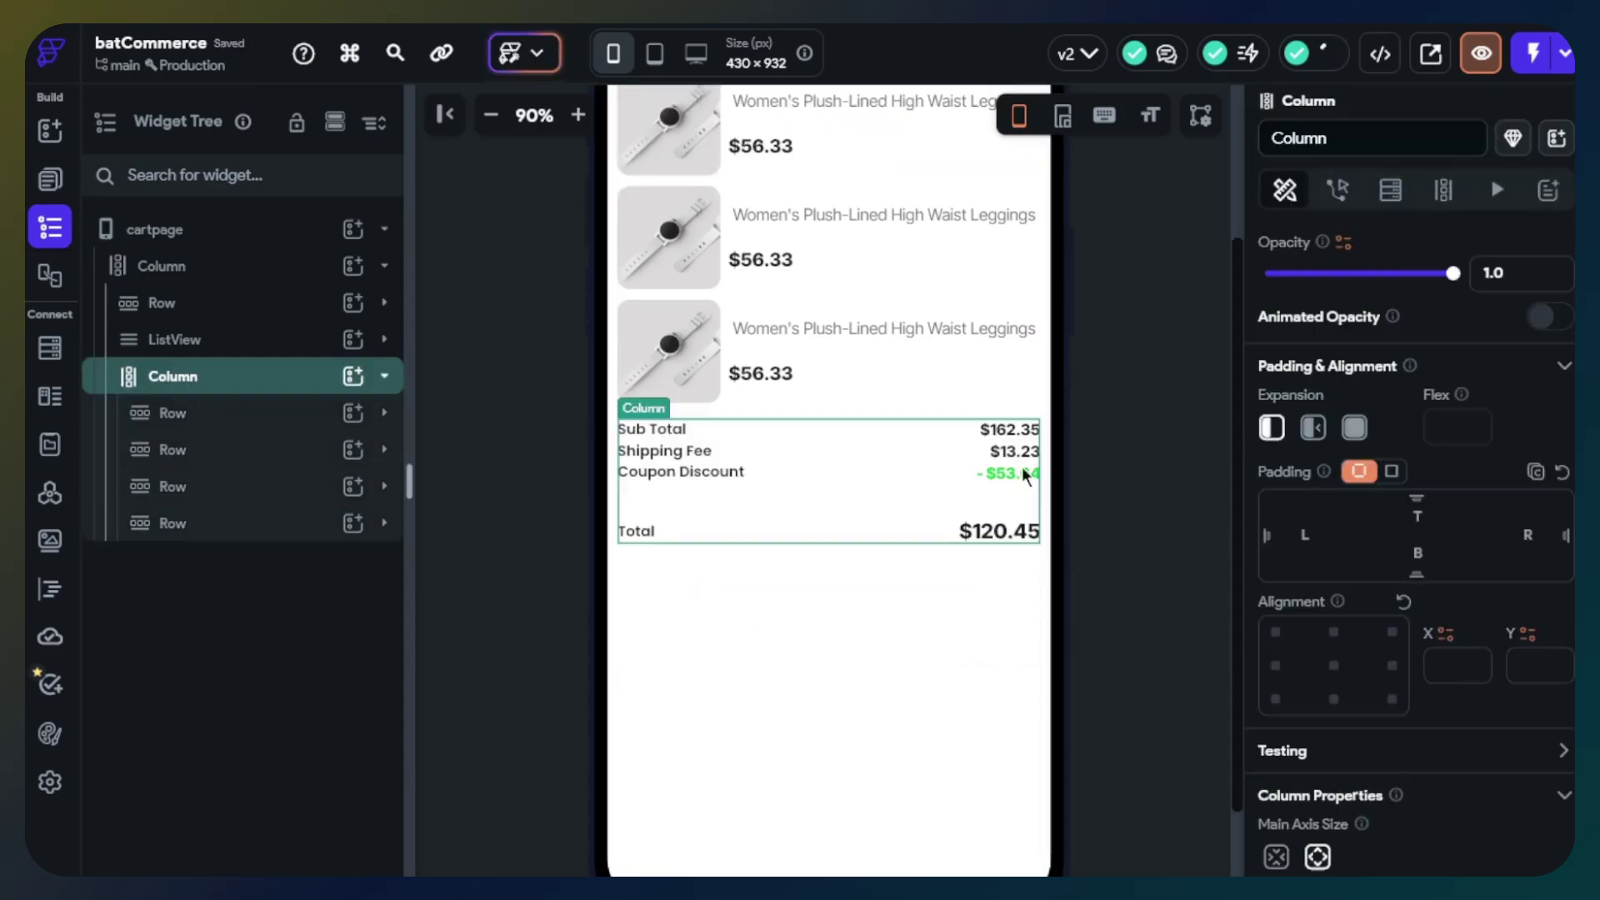
pyautogui.click(1421, 510)
pyautogui.write('45')
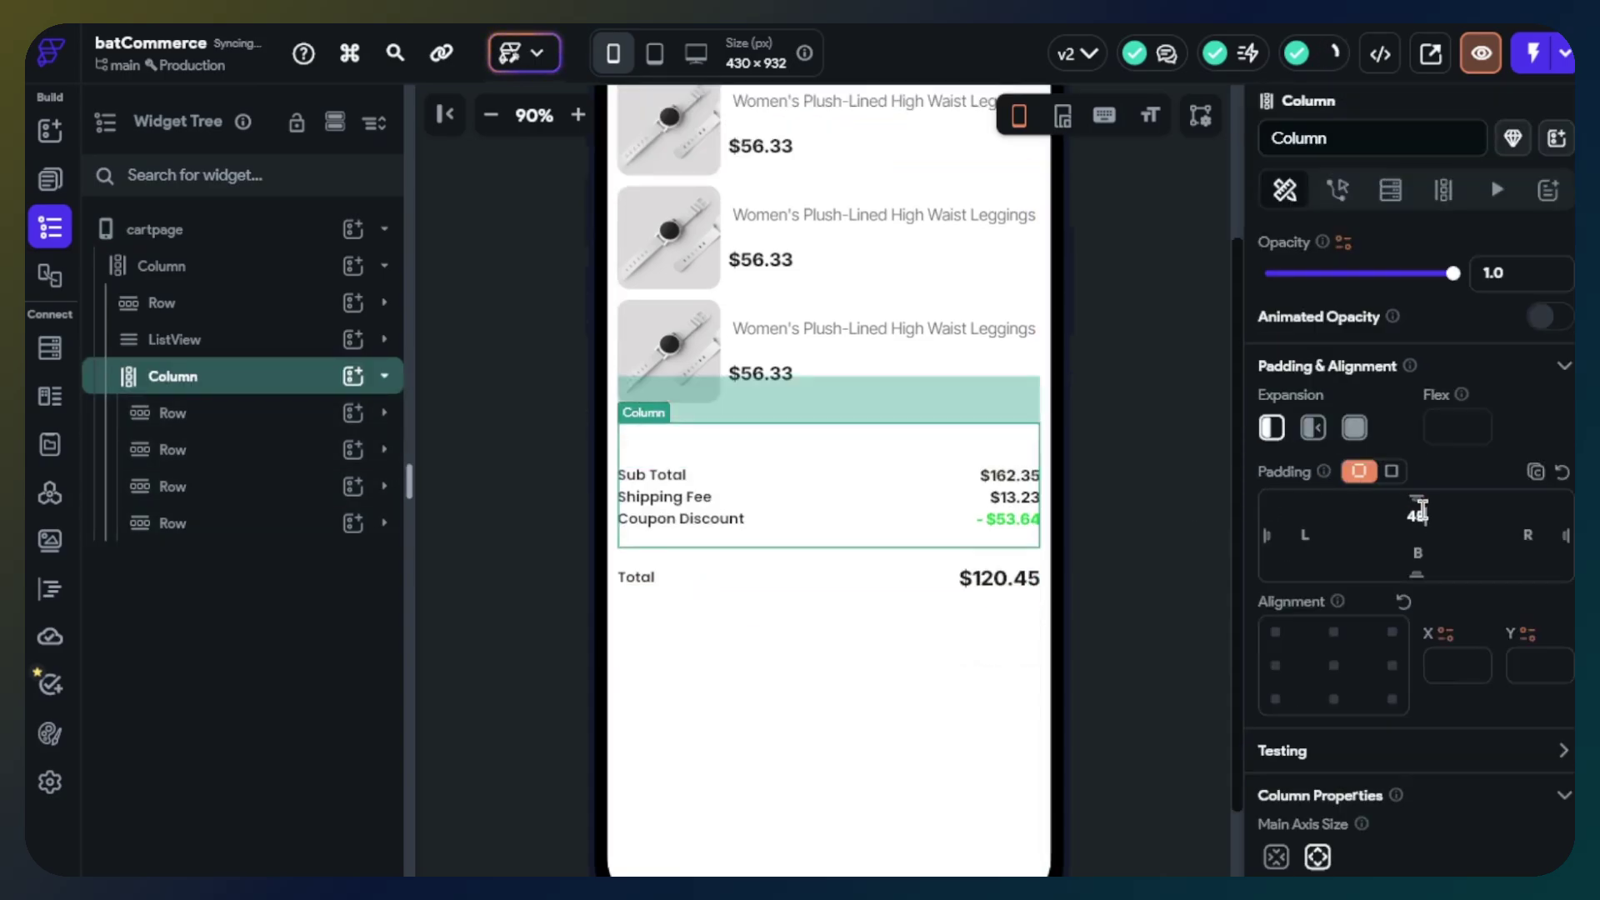
pyautogui.click(1164, 547)
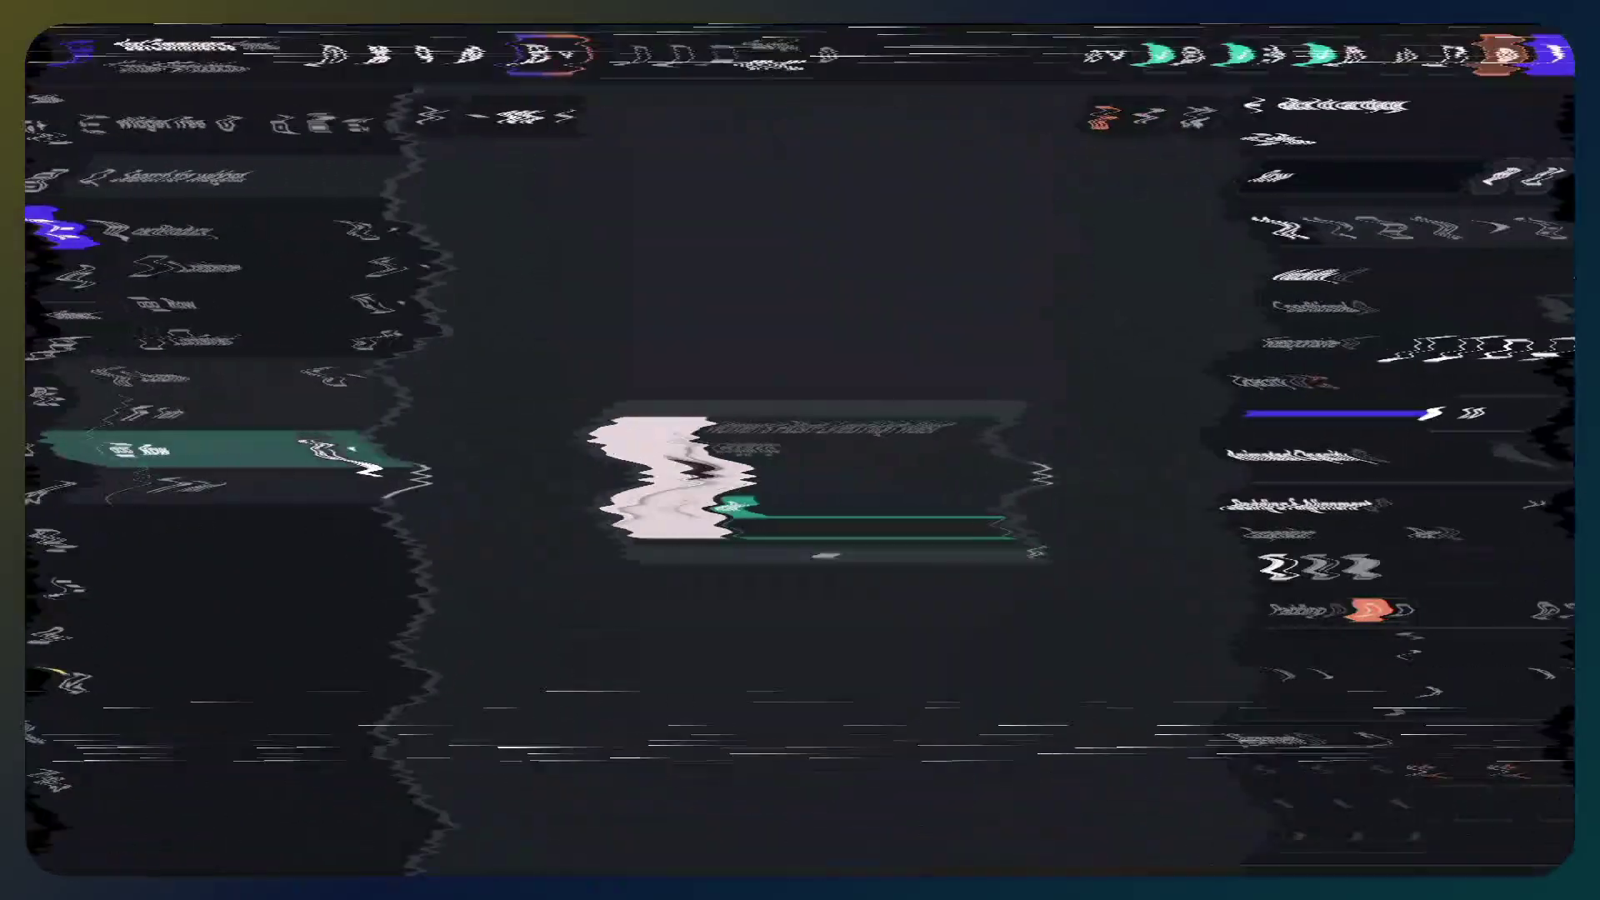
# Add a Container beside the price text in the cartProducy component's inner Row and nest a Row inside it.
pyautogui.click(476, 607)
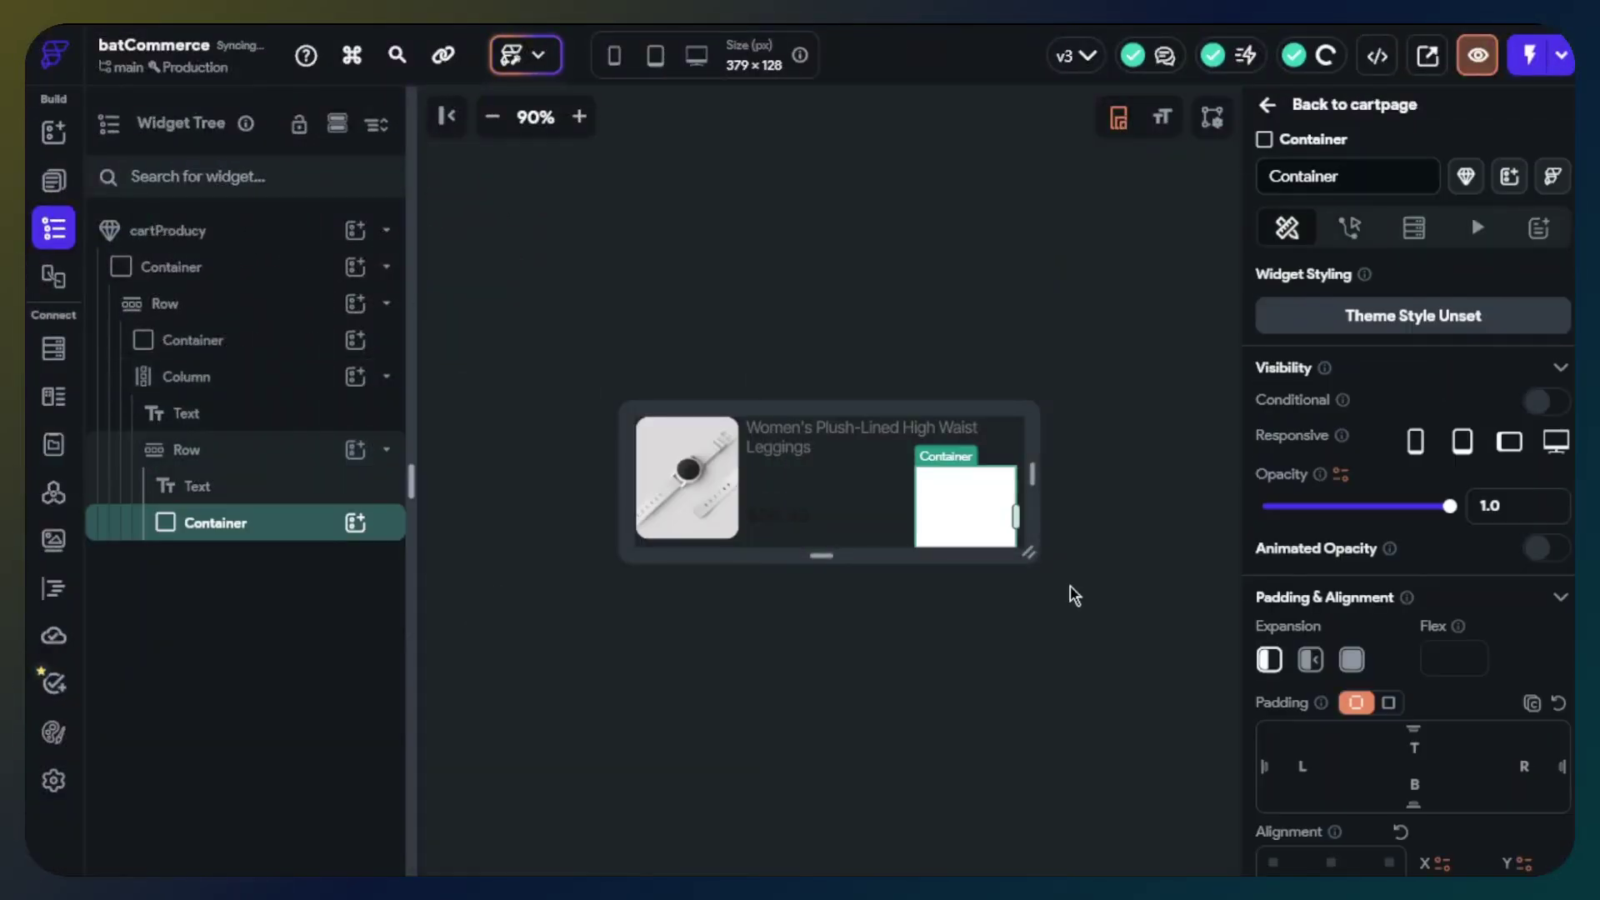
pyautogui.click(355, 523)
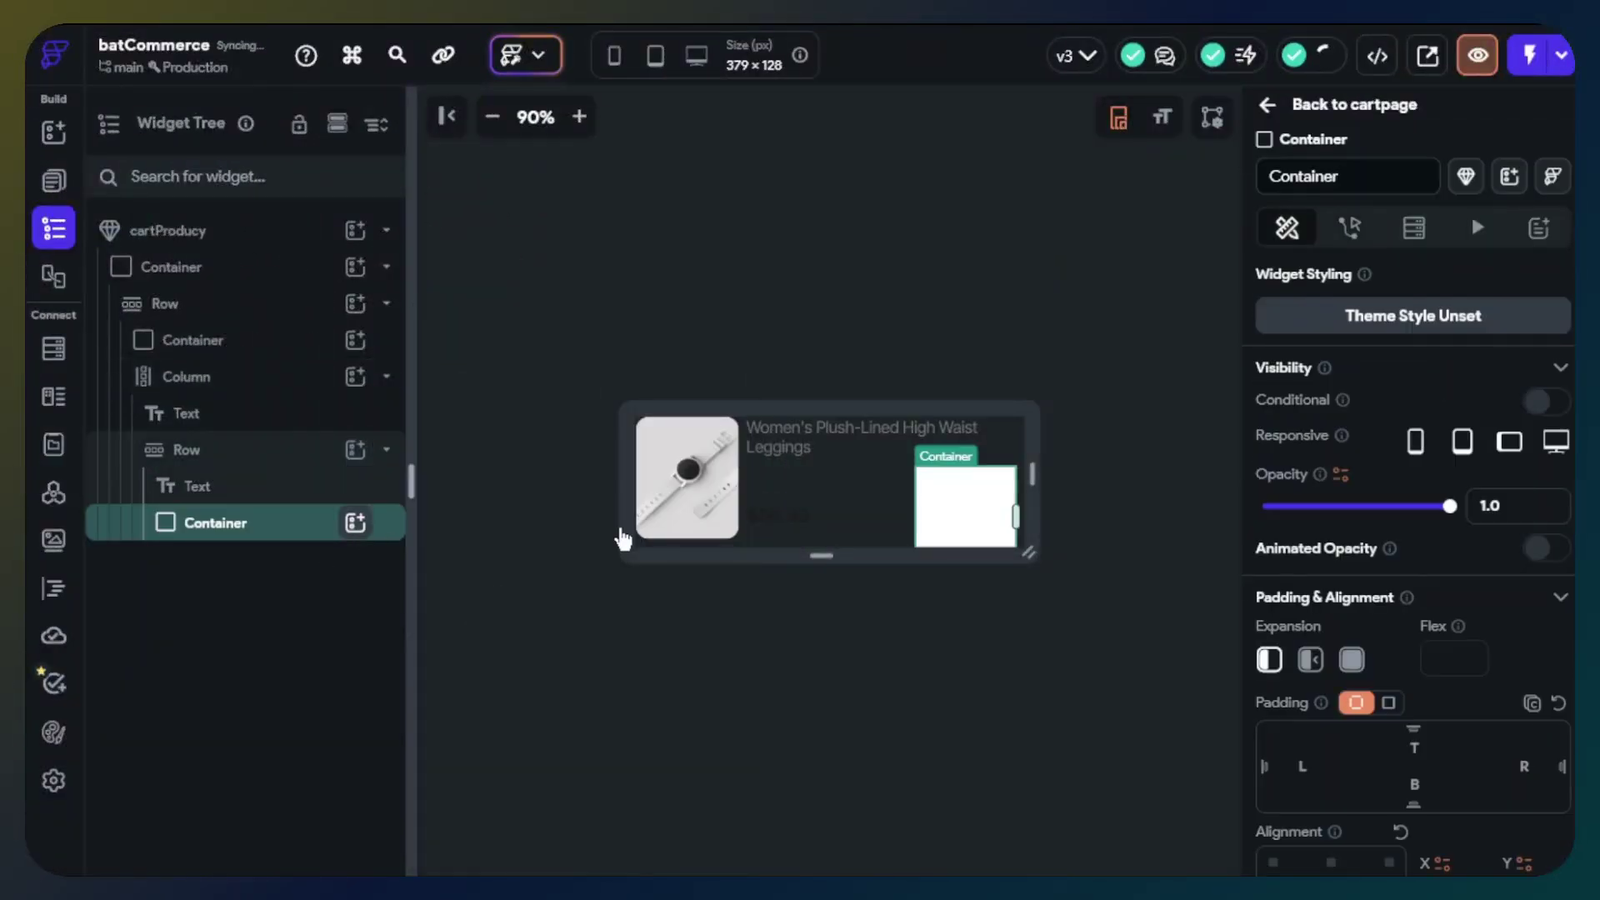
pyautogui.click(689, 500)
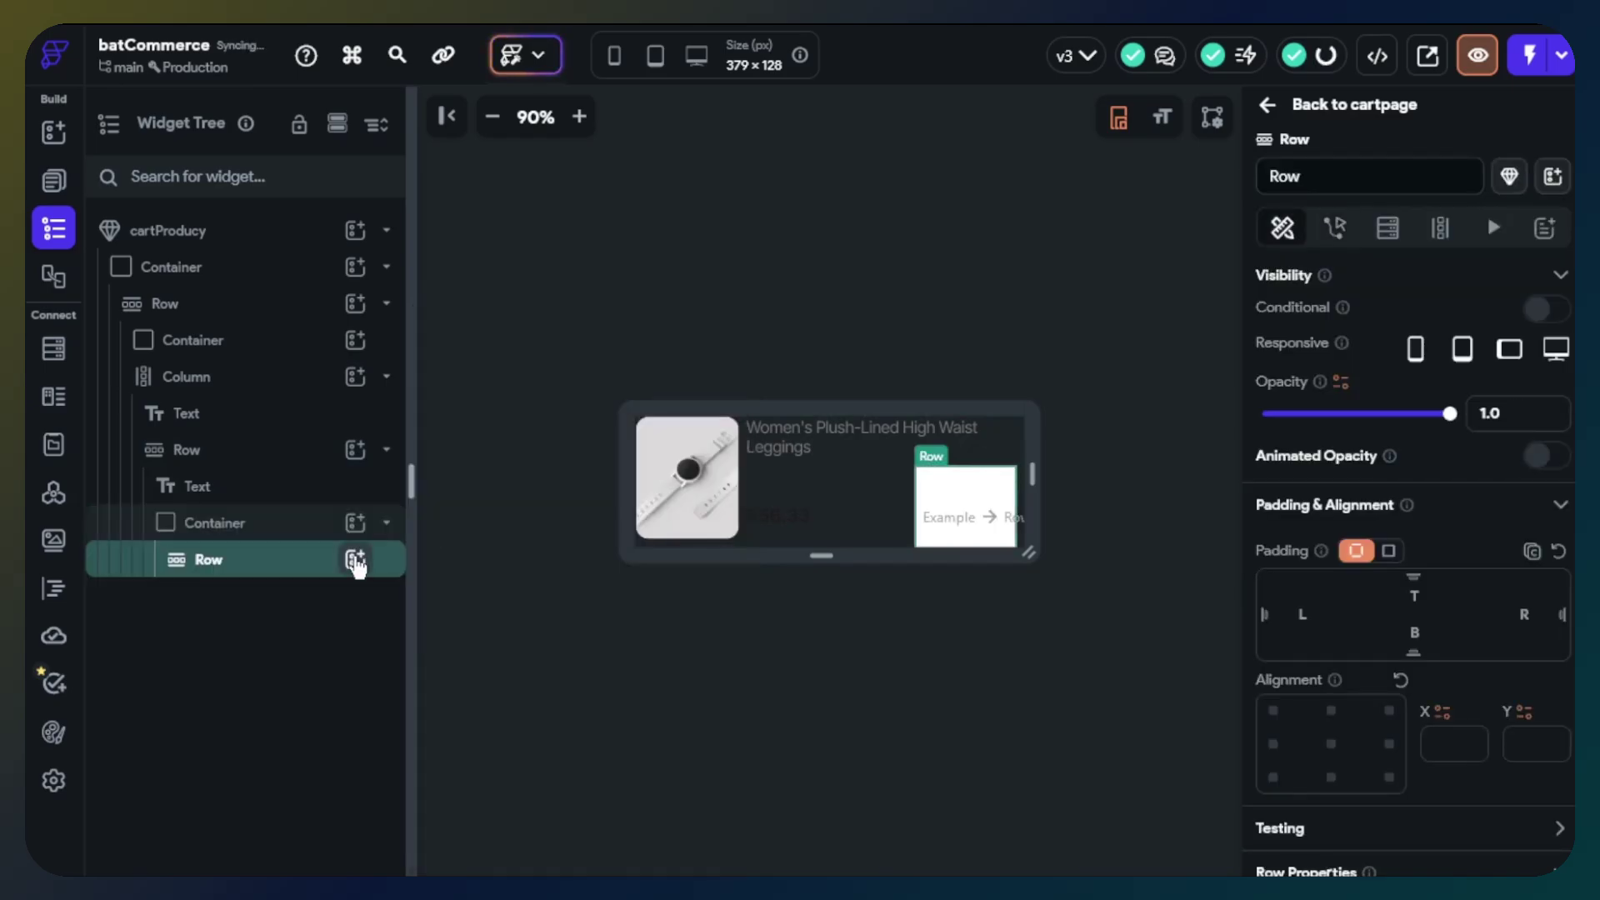
# Add an IconButton to the new Row inside the Container of the cartProducy component.
pyautogui.click(355, 559)
pyautogui.scroll(-4, 618, 641)
pyautogui.scroll(-6, 621, 640)
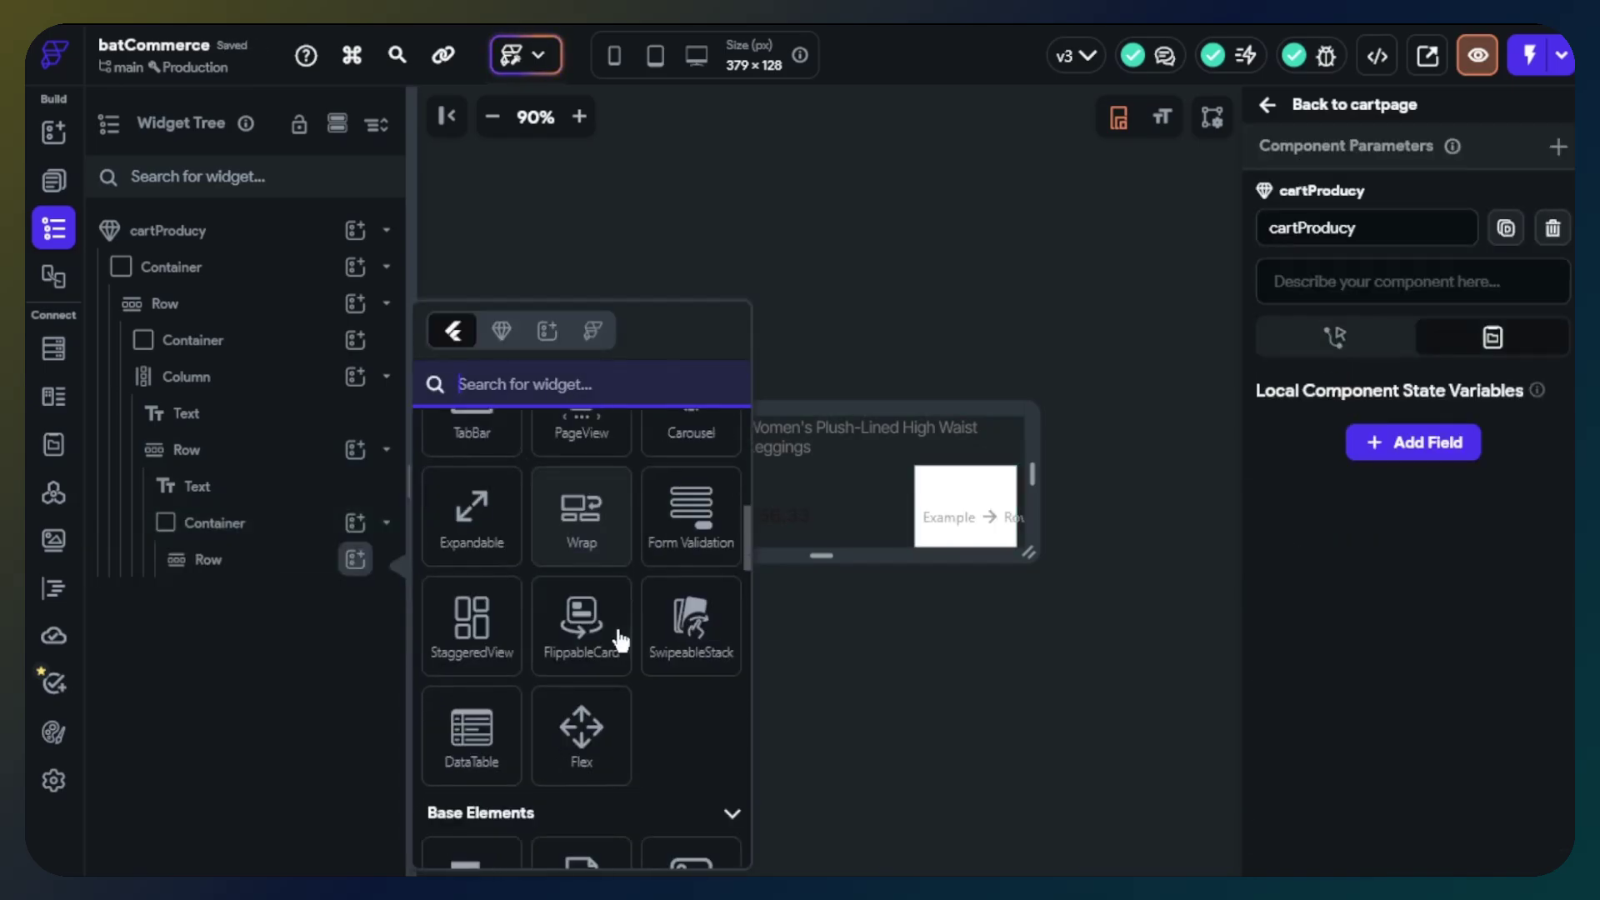
pyautogui.click(462, 658)
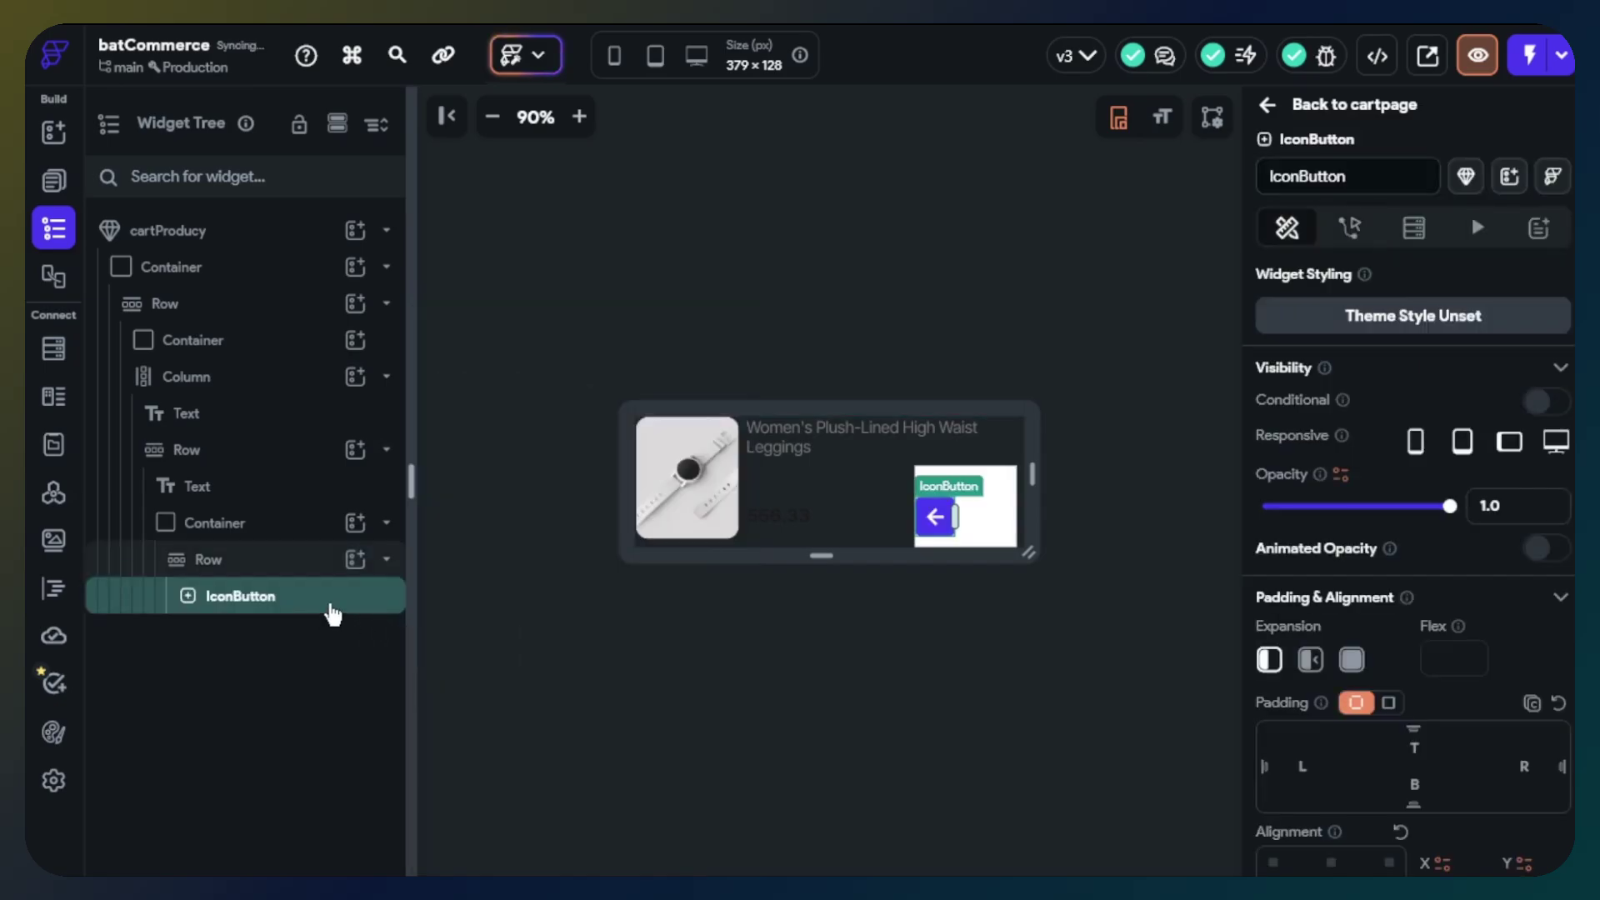
# Add a Text widget after the IconButton in the Container's Row and set its text to 3.
pyautogui.click(352, 564)
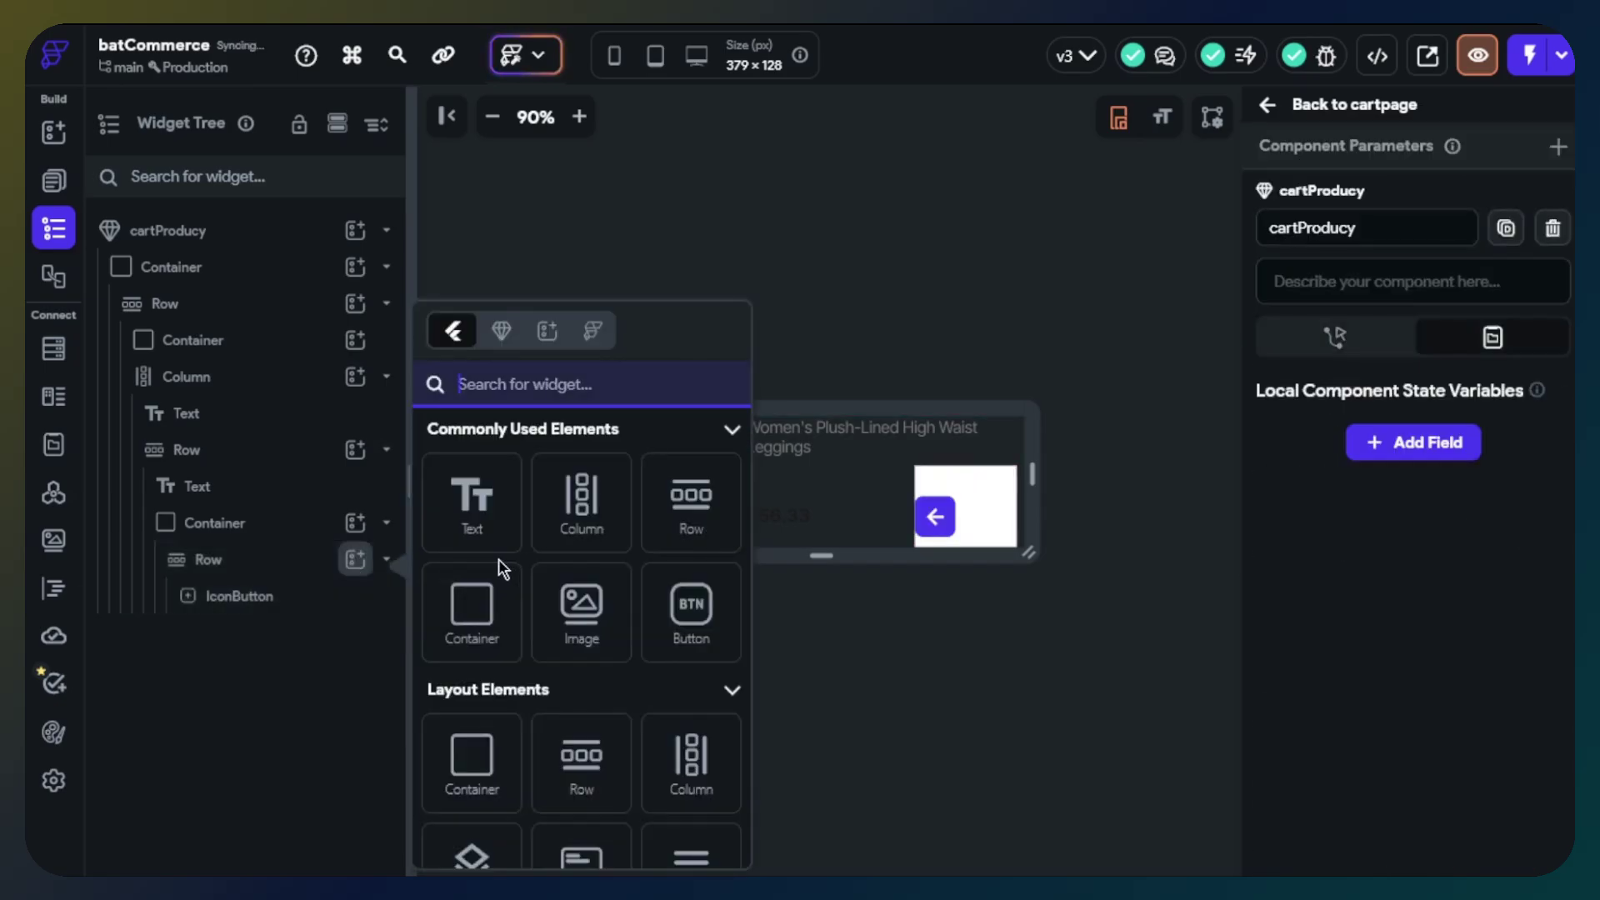
pyautogui.click(478, 508)
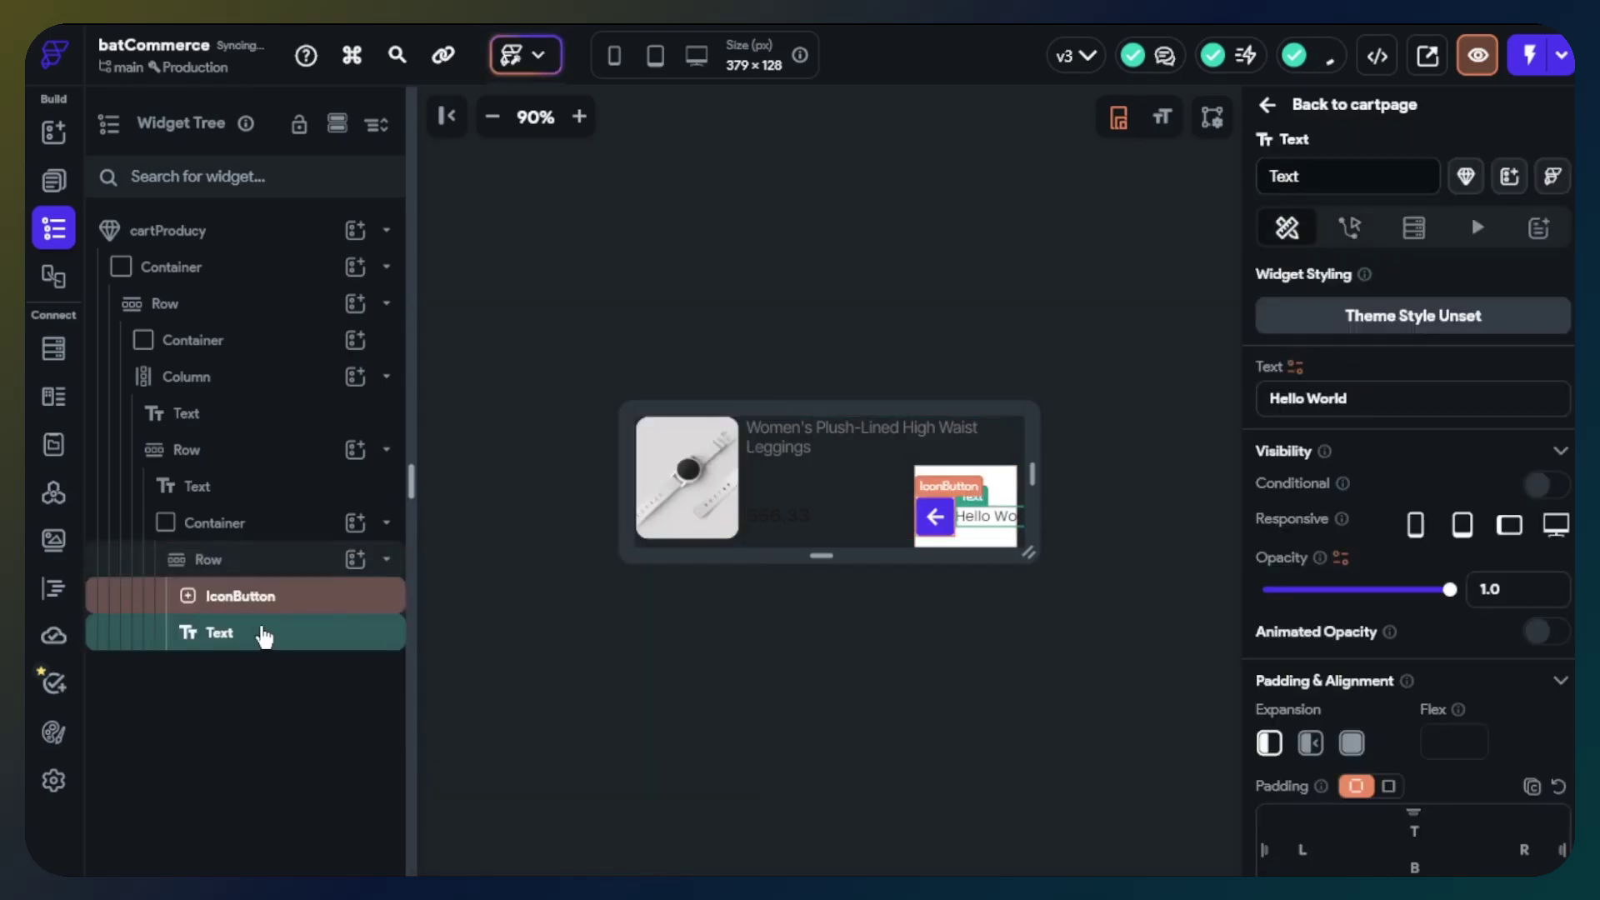
pyautogui.click(1301, 409)
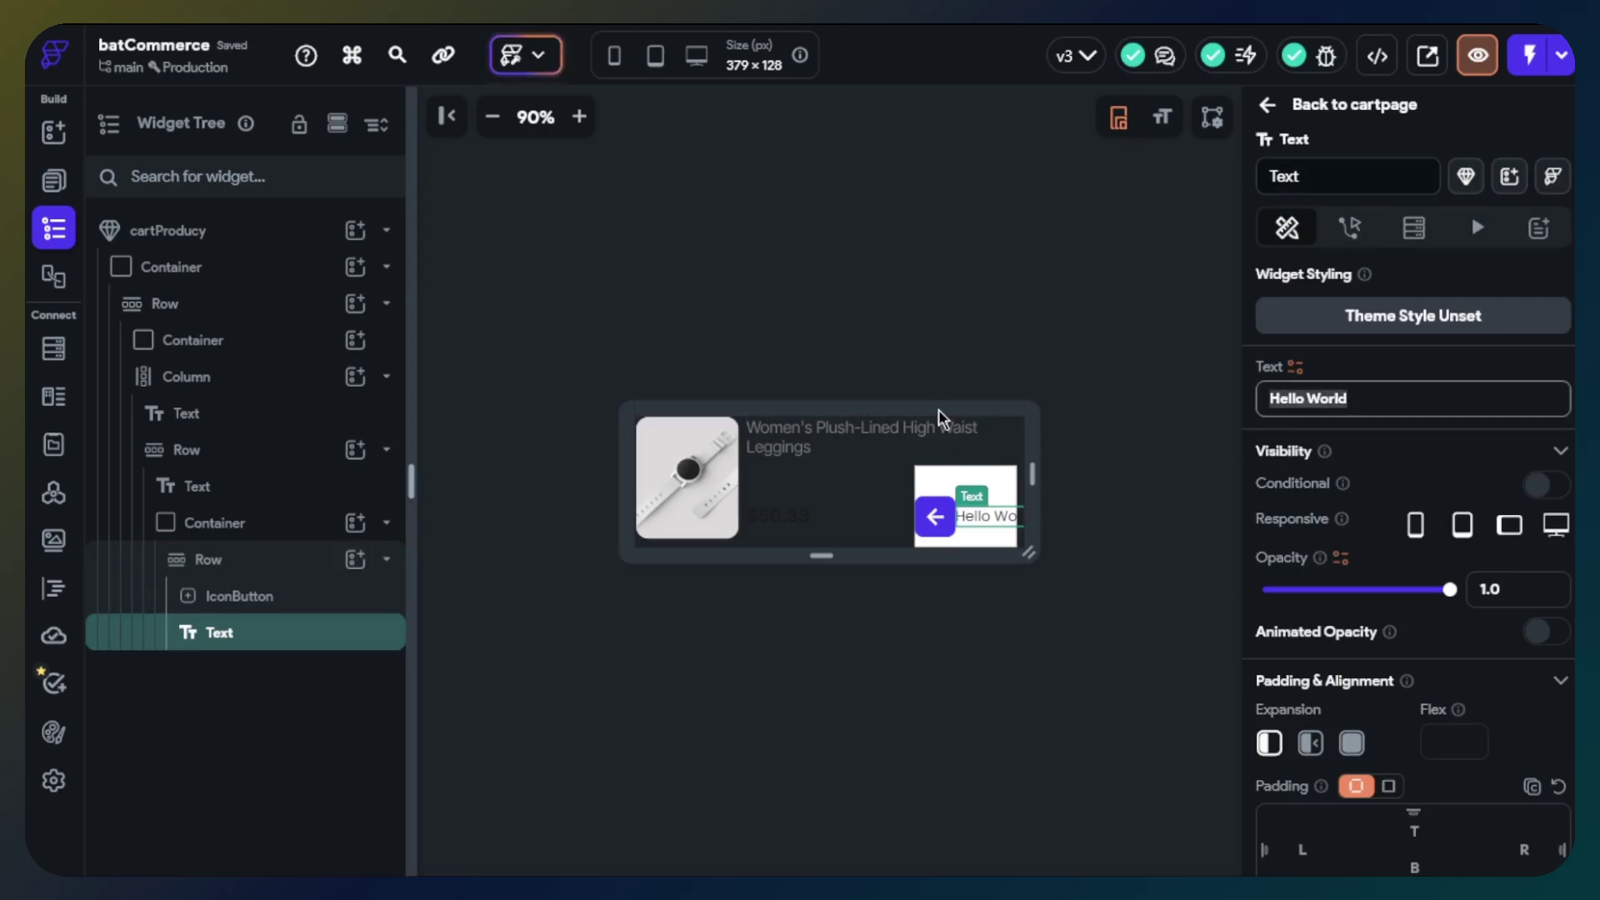
pyautogui.write('12')
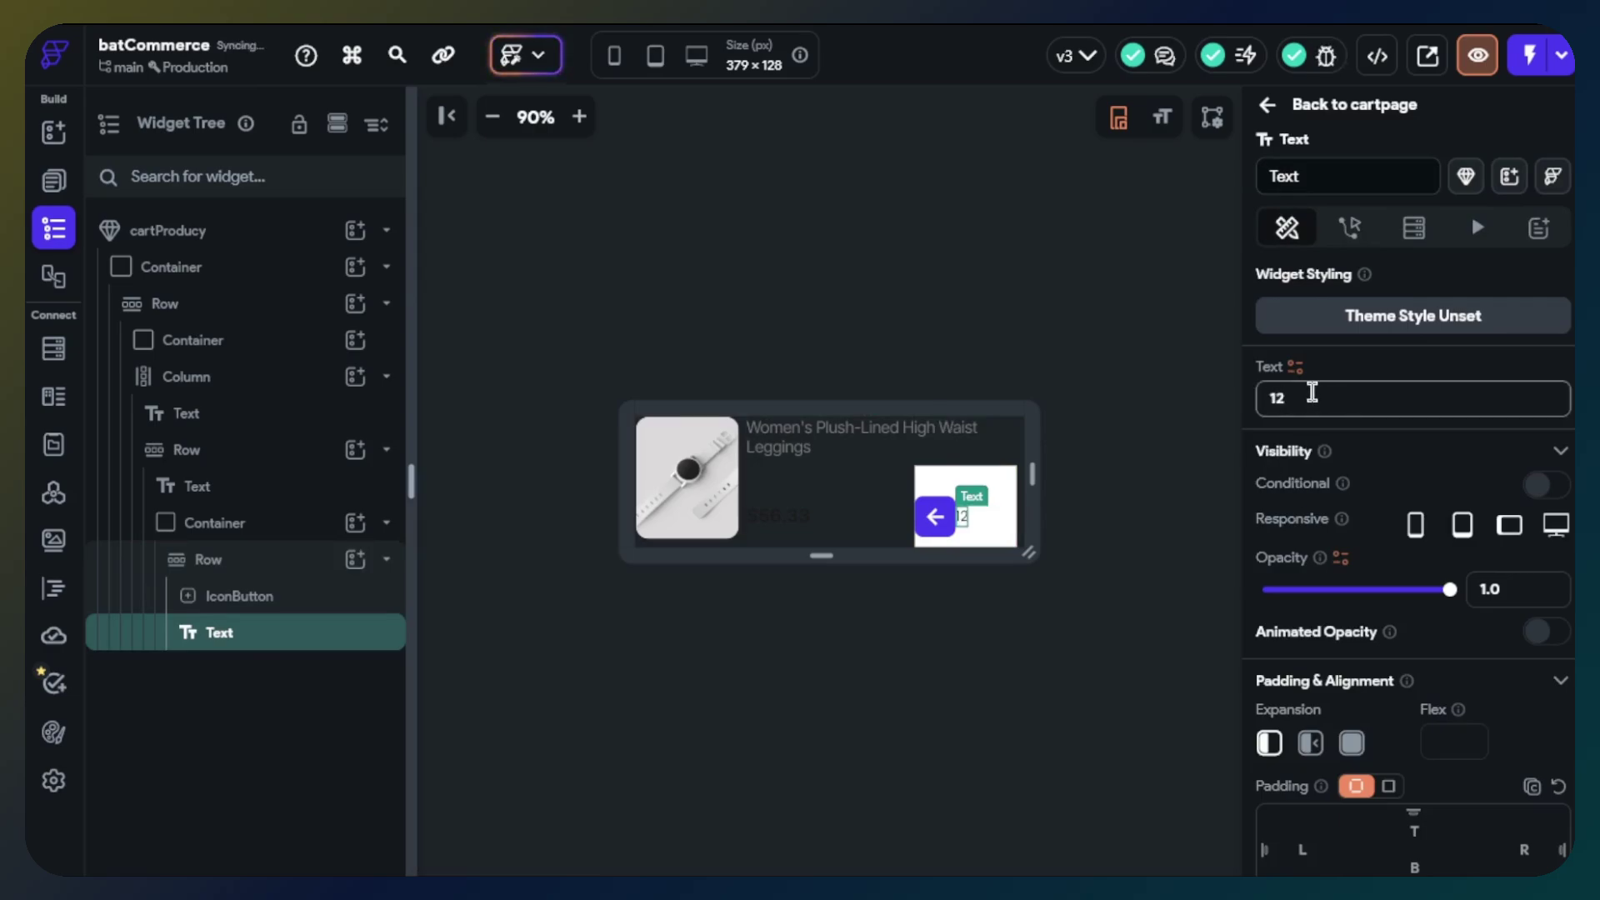
pyautogui.moveTo(1311, 396); pyautogui.dragTo(1116, 392)
pyautogui.write('3')
# Set the IconButton's button size to 30, its icon size to 15 and its border radius to 15.
pyautogui.click(291, 600)
pyautogui.scroll(-6, 1336, 588)
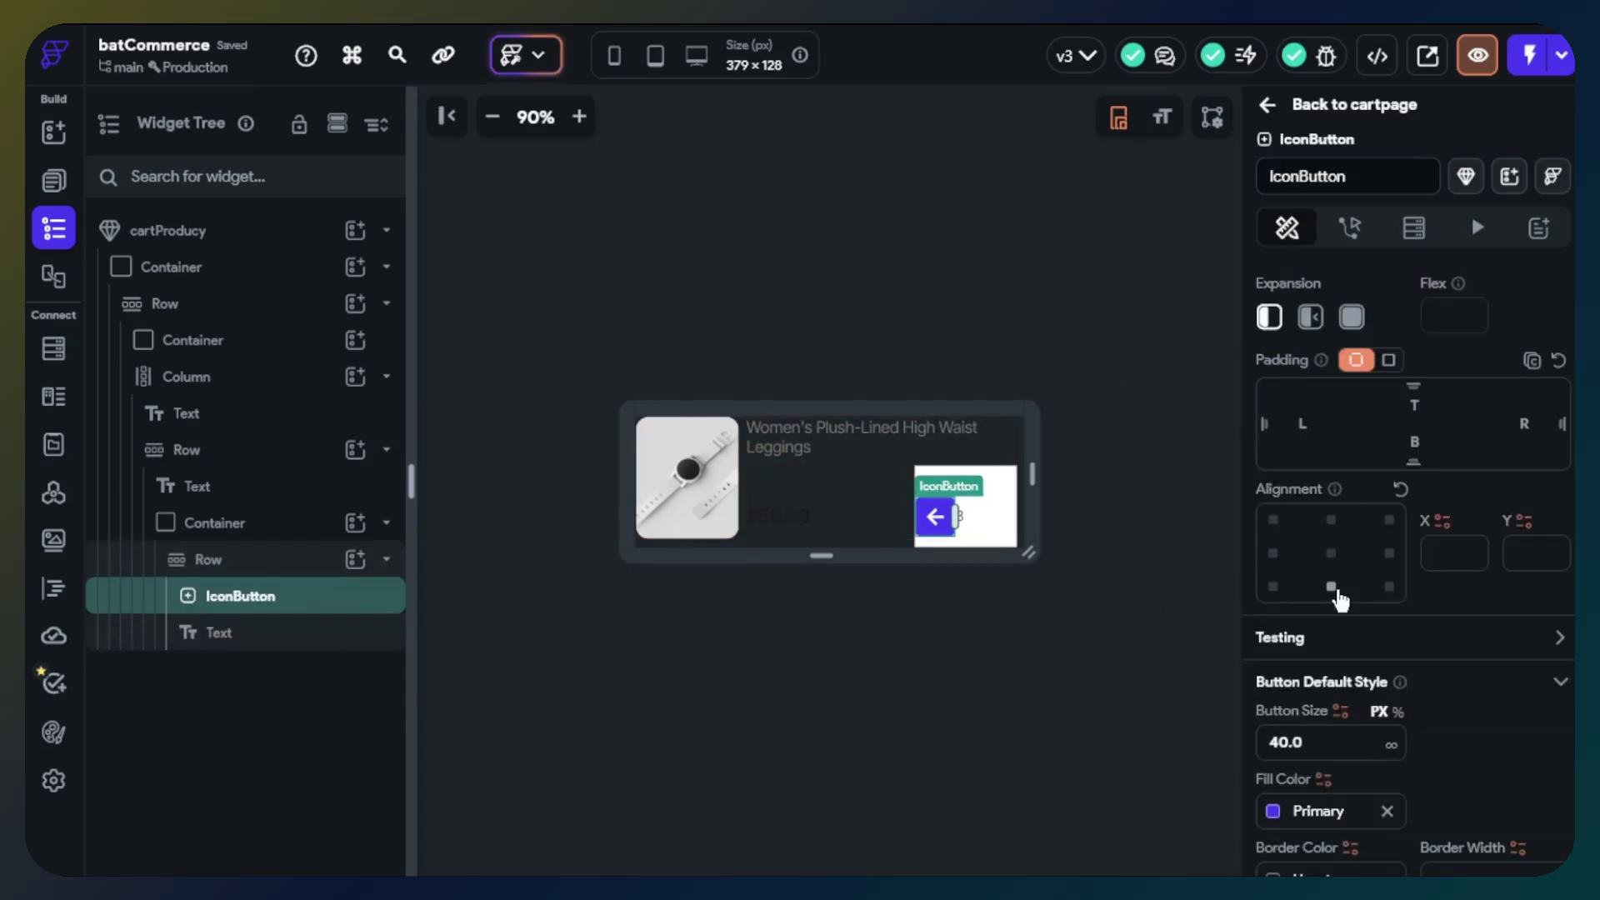
pyautogui.click(1317, 511)
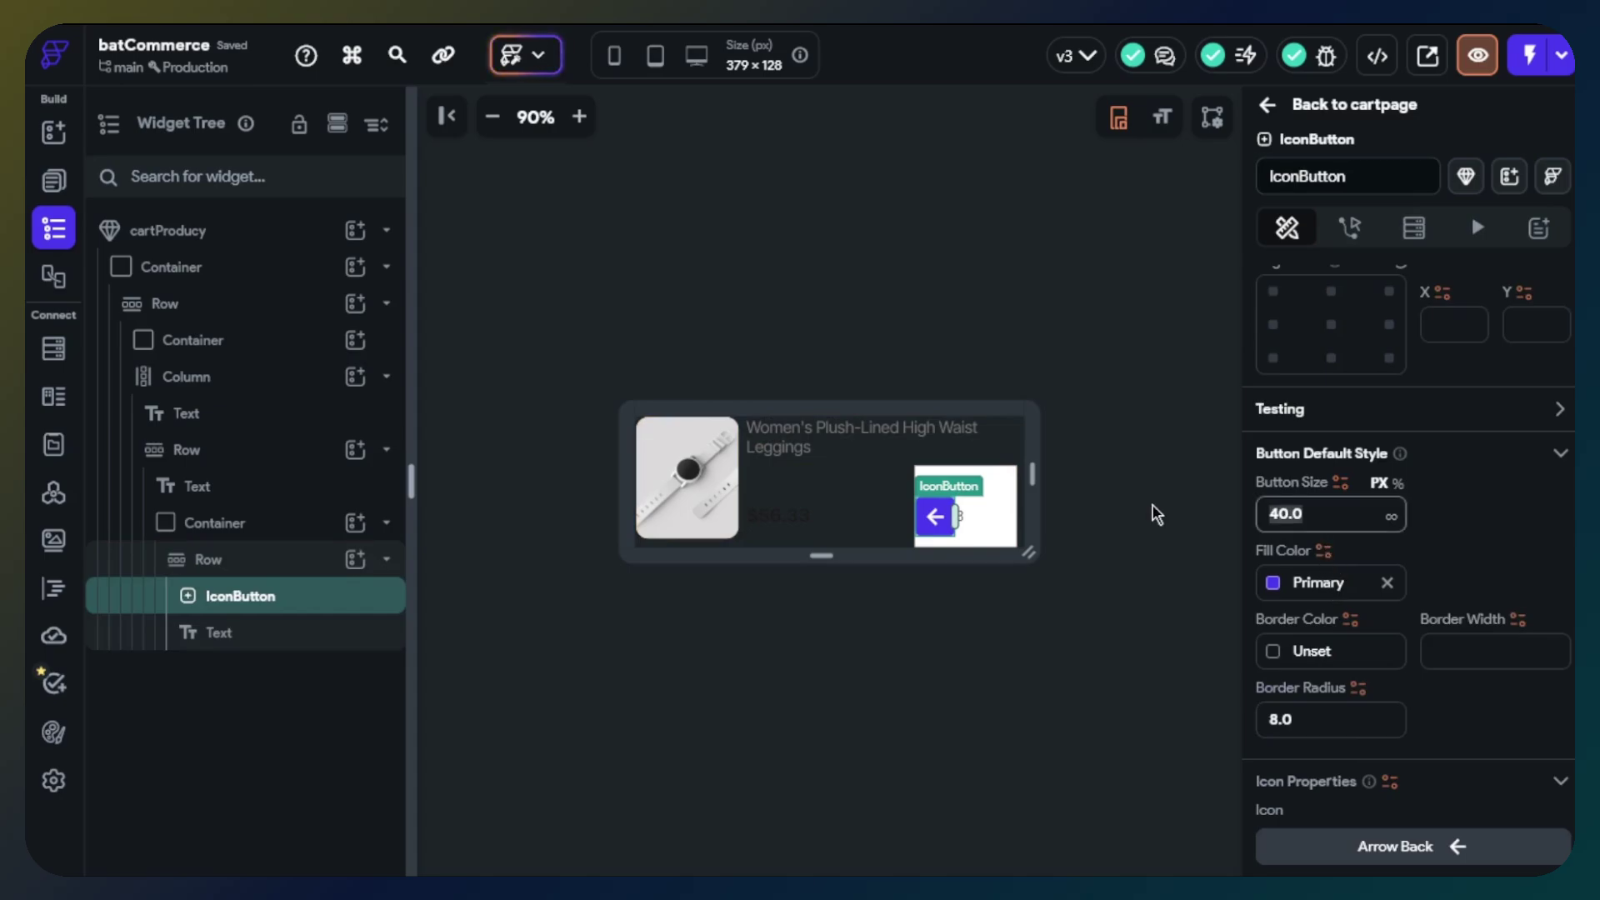
pyautogui.write('30')
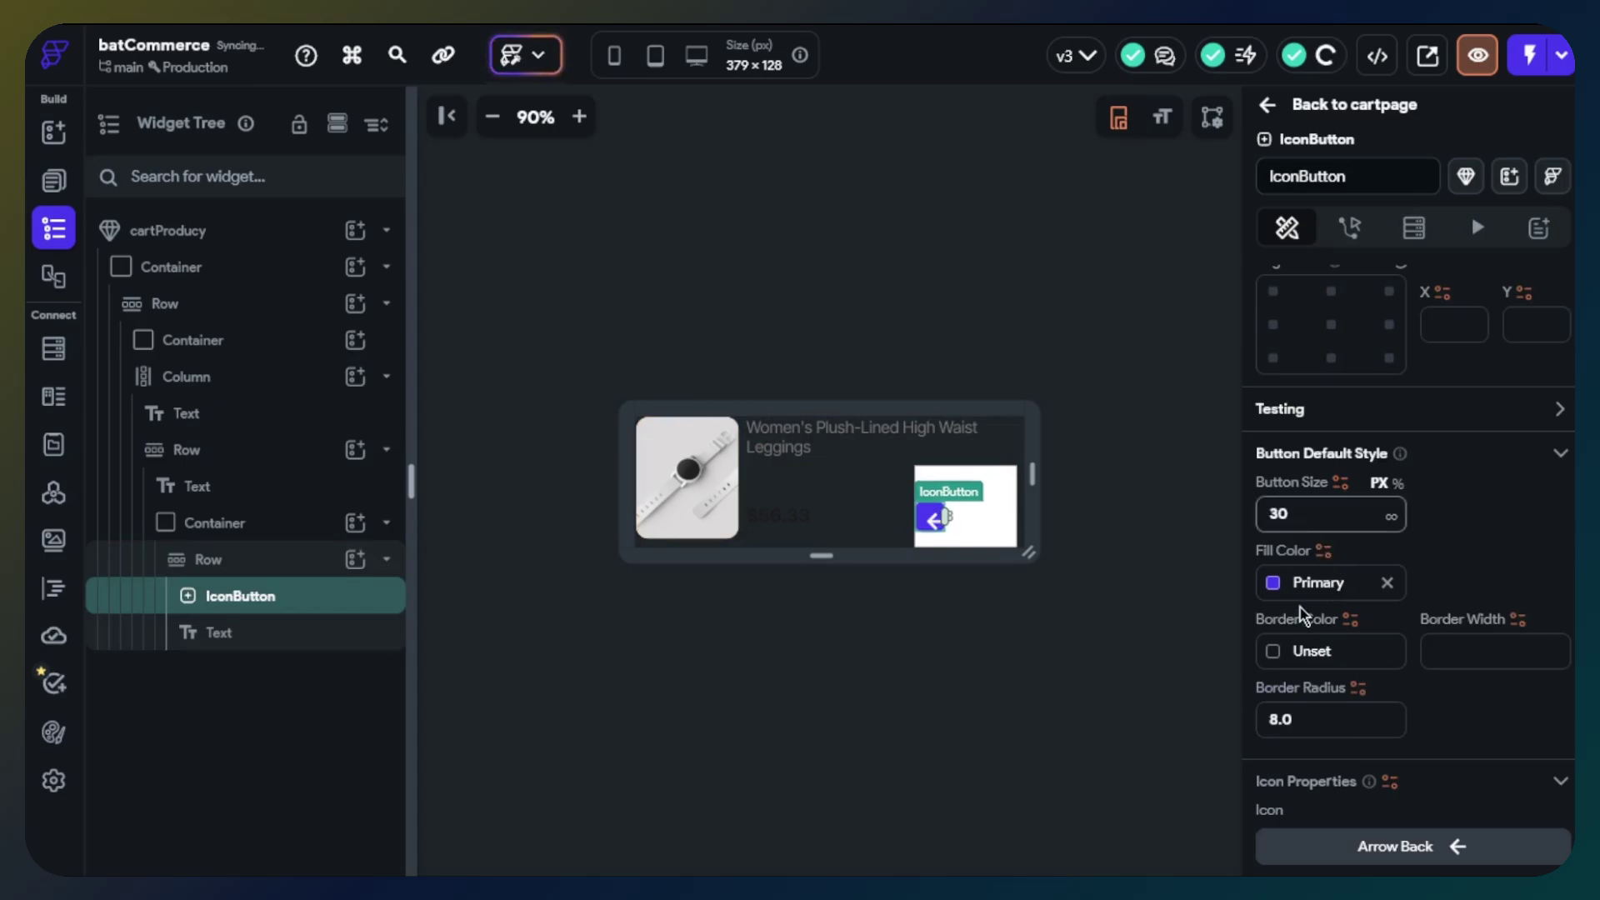
pyautogui.scroll(-3, 1298, 614)
pyautogui.click(1310, 688)
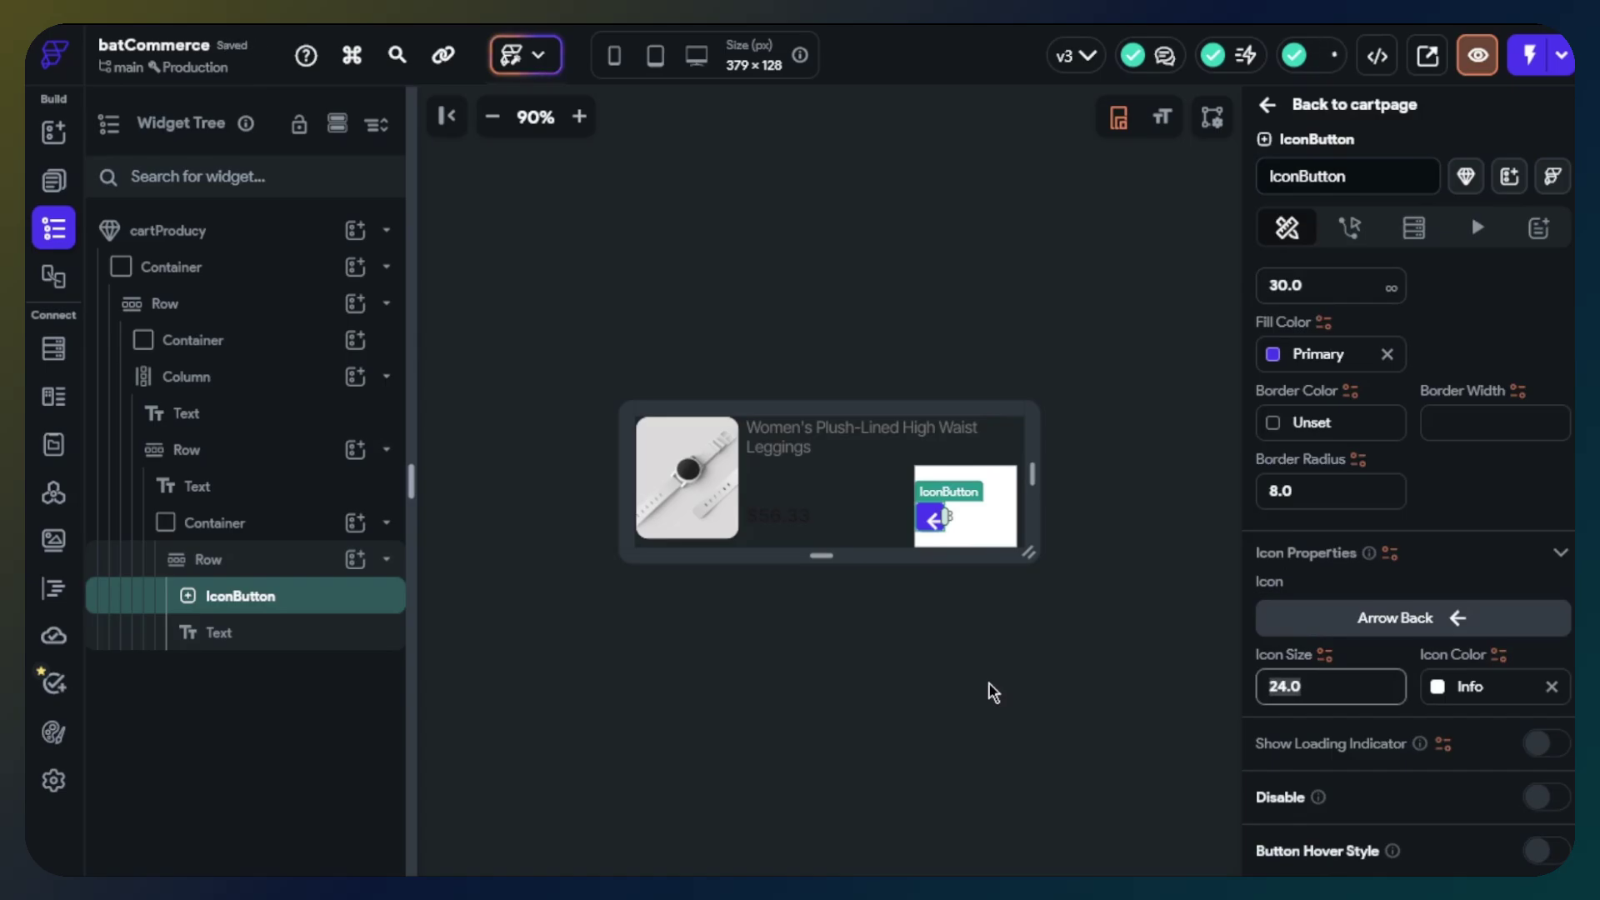
pyautogui.write('15')
pyautogui.click(1333, 481)
pyautogui.write('15')
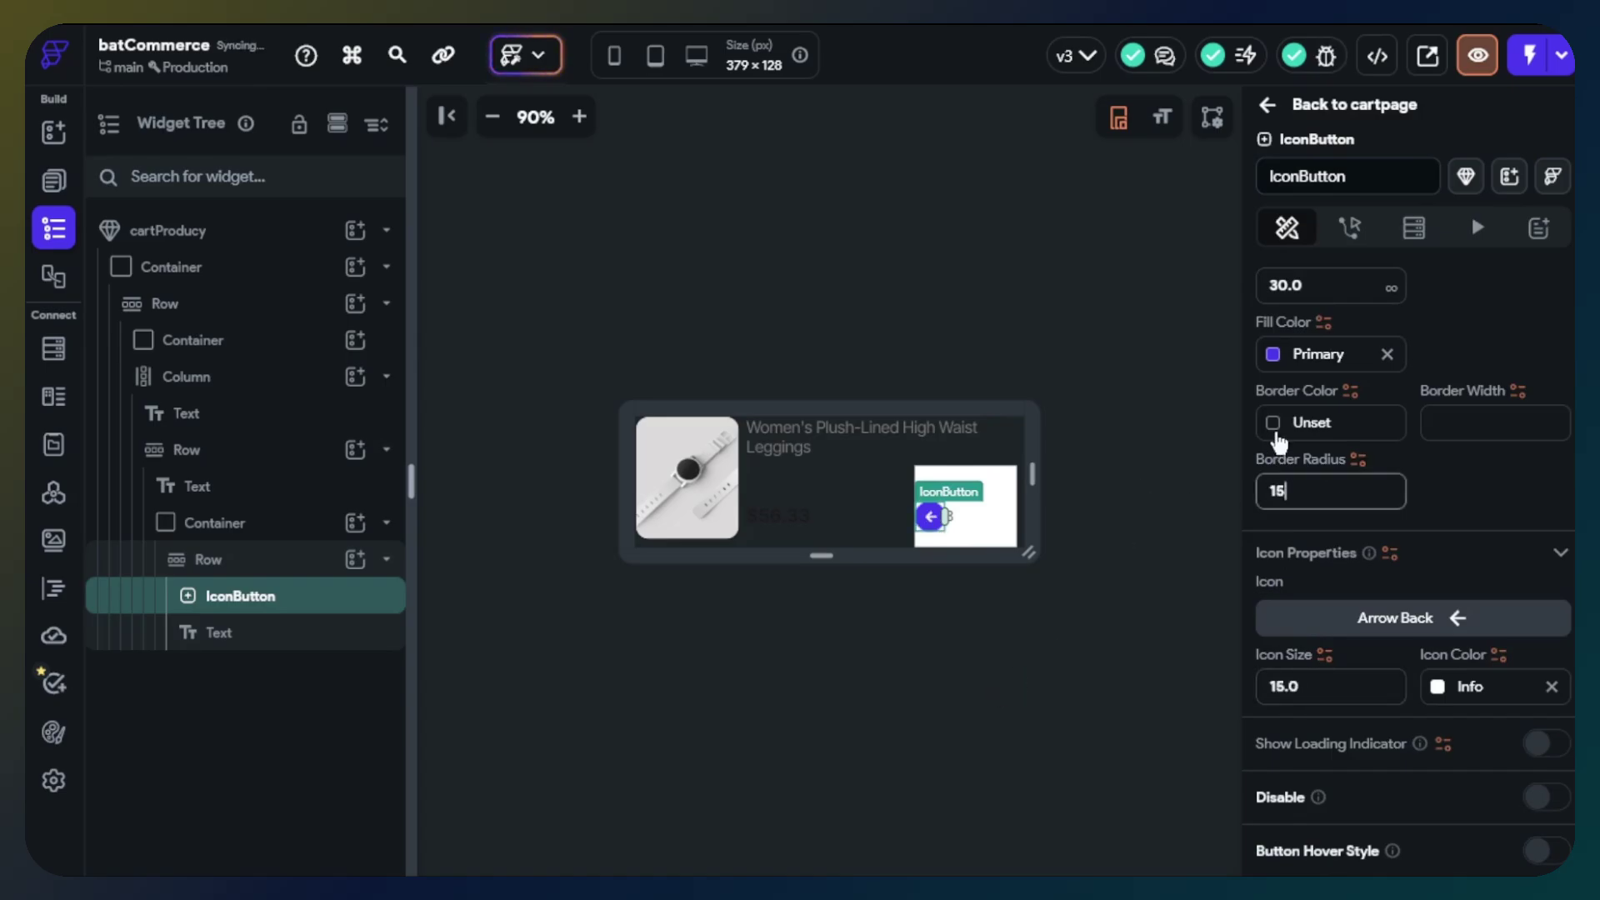
# Set the IconButton's fill color to white (#FFFFFF).
pyautogui.click(1274, 355)
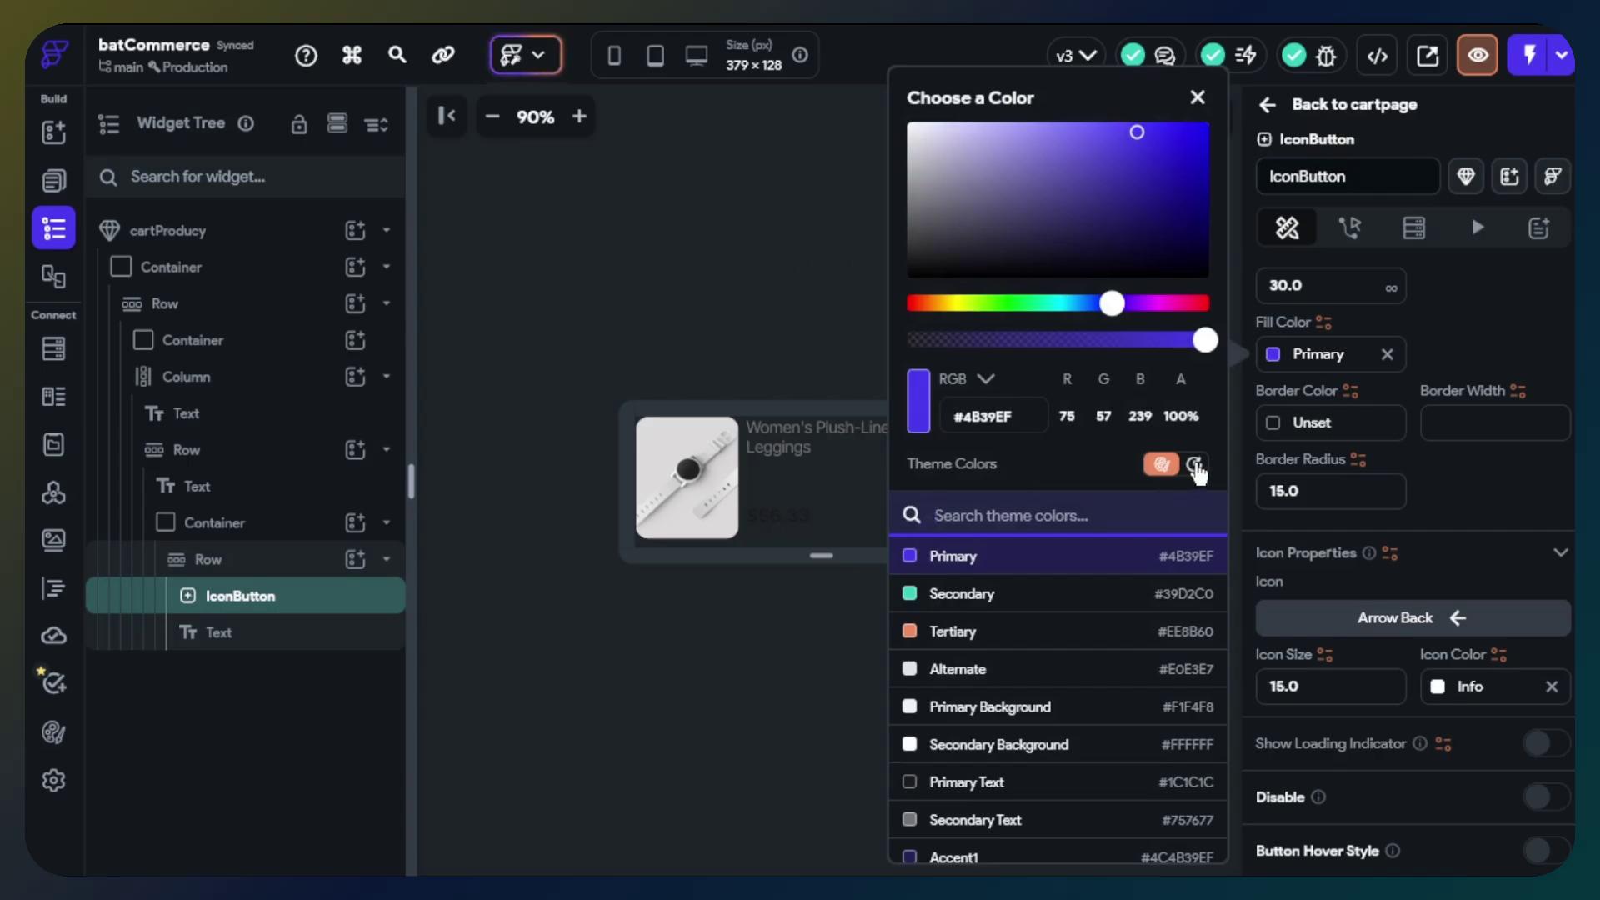
pyautogui.click(1196, 468)
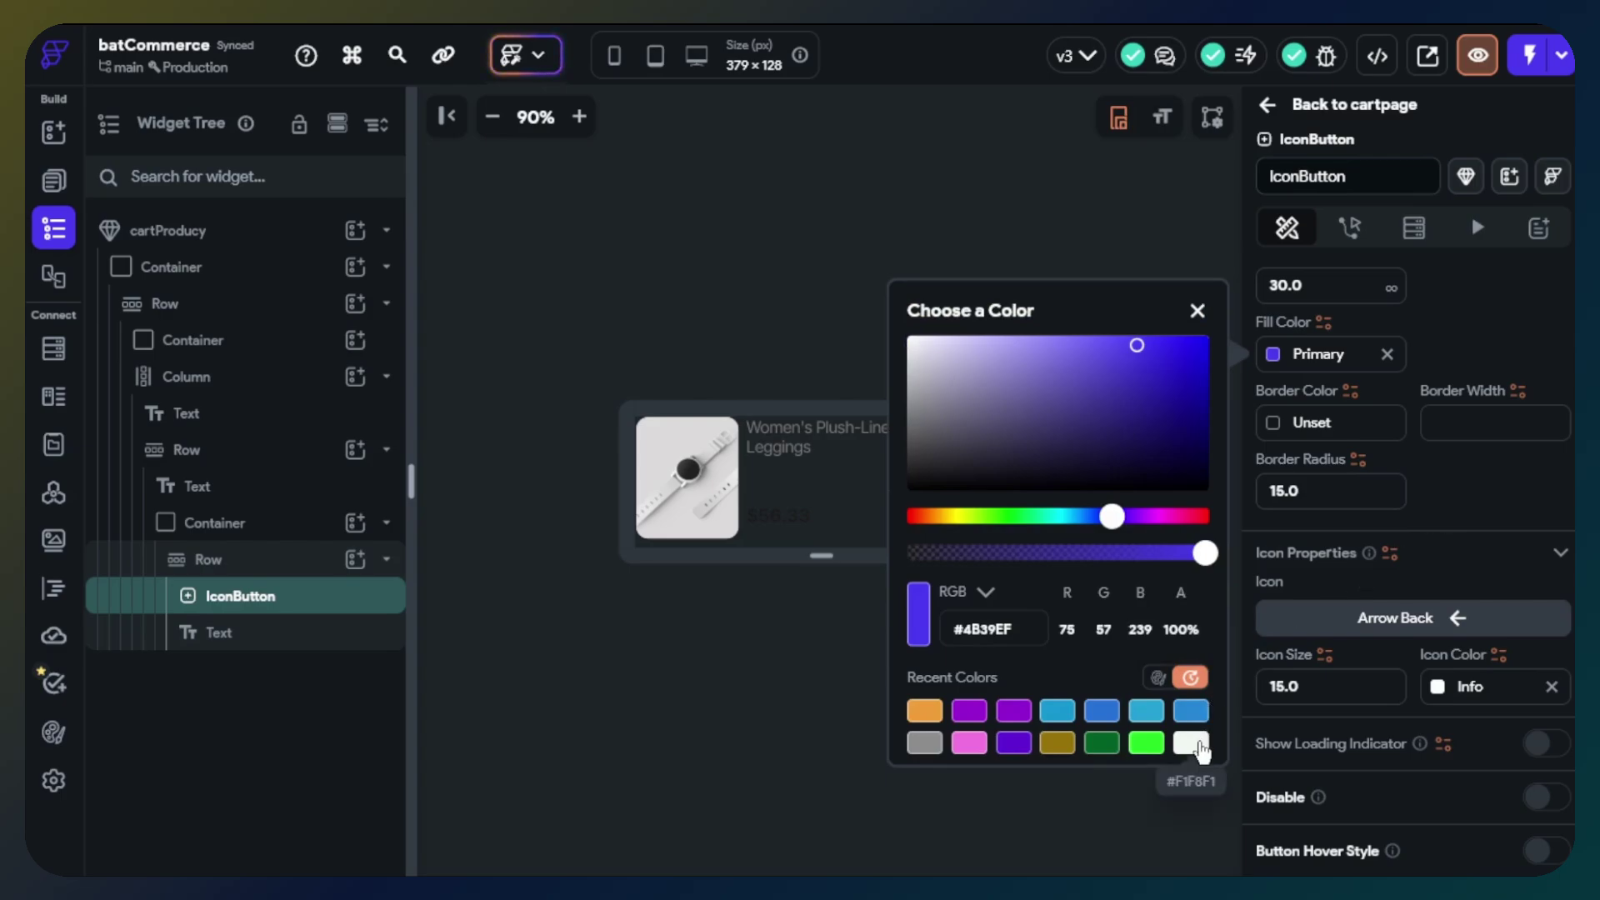
pyautogui.click(1191, 743)
pyautogui.moveTo(917, 348); pyautogui.dragTo(864, 331)
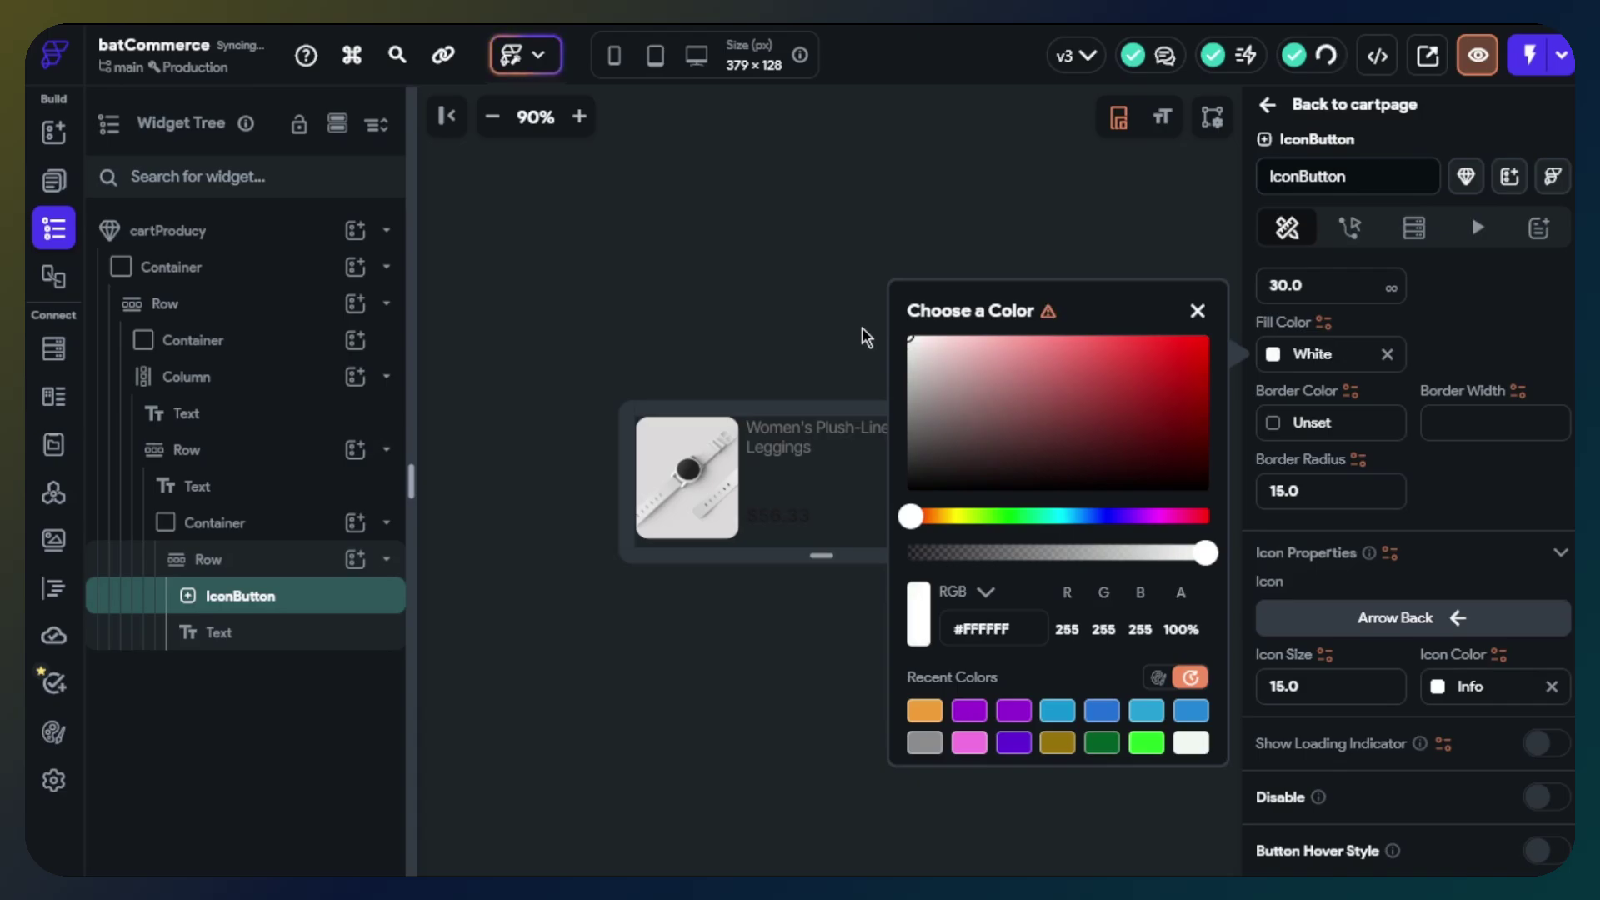
pyautogui.click(1491, 500)
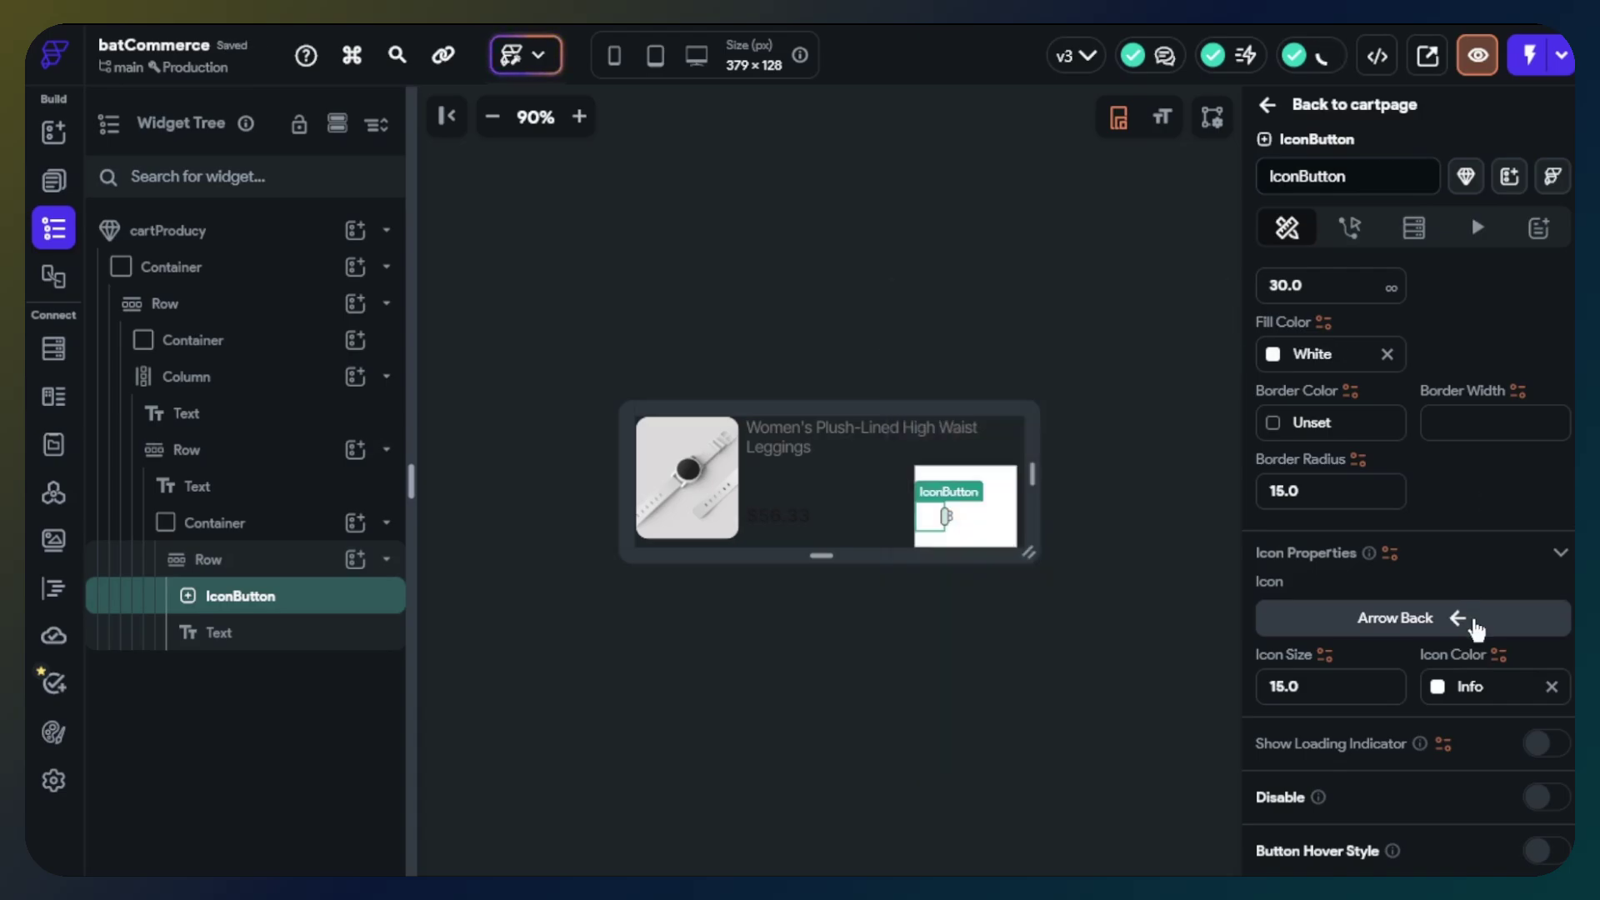
# Replace the IconButton's back arrow with the plain Font Awesome Minus icon.
pyautogui.click(1476, 629)
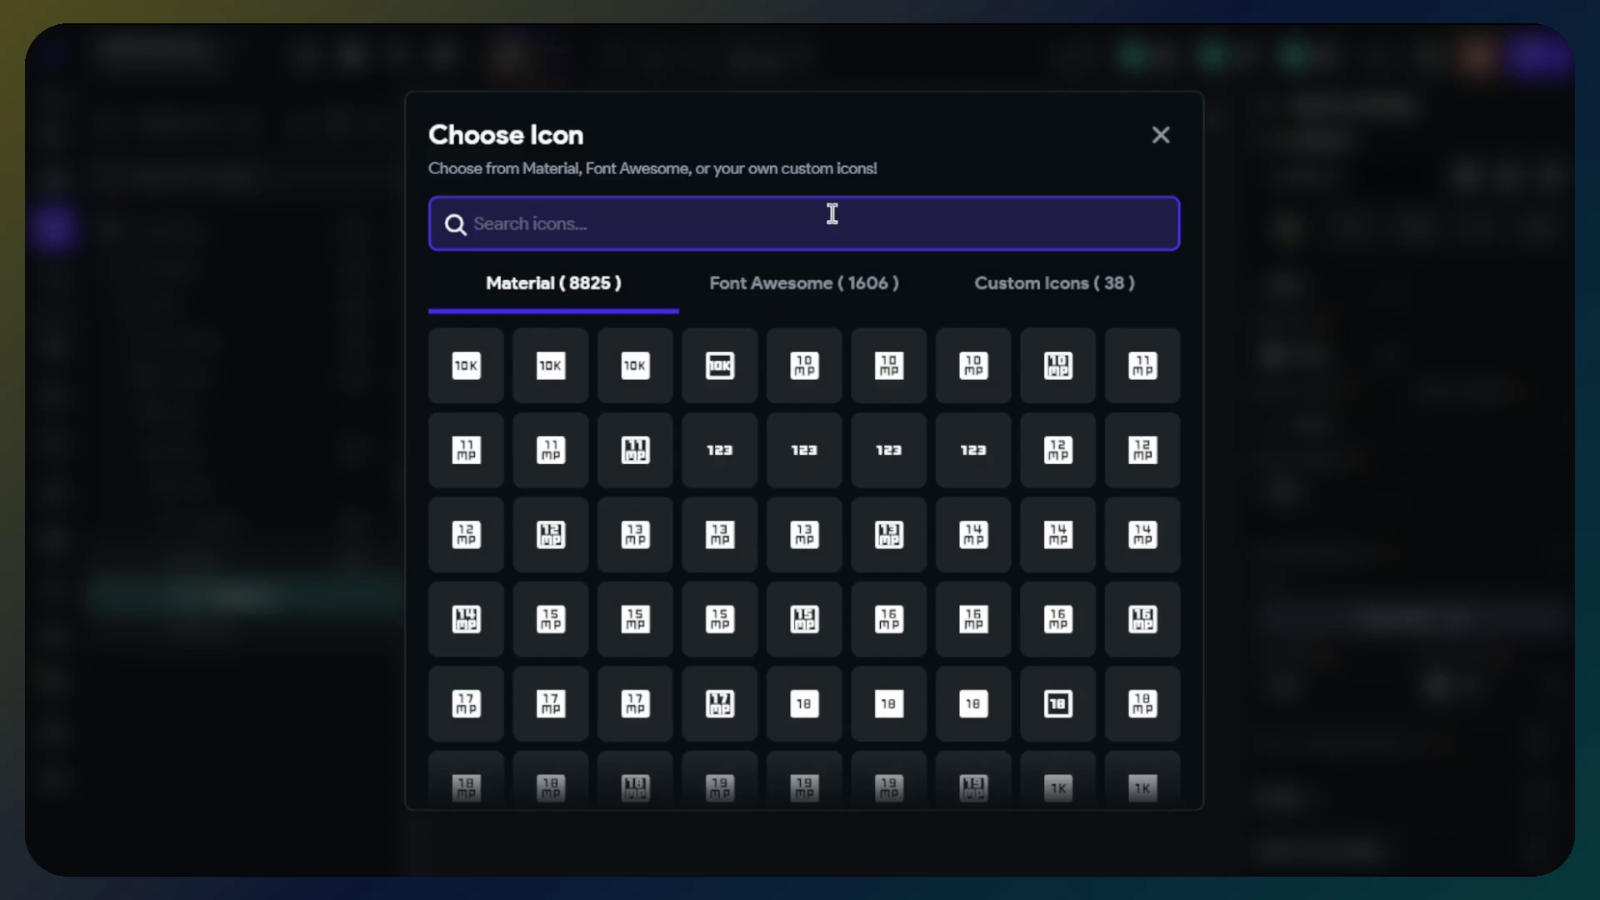
pyautogui.write('minus')
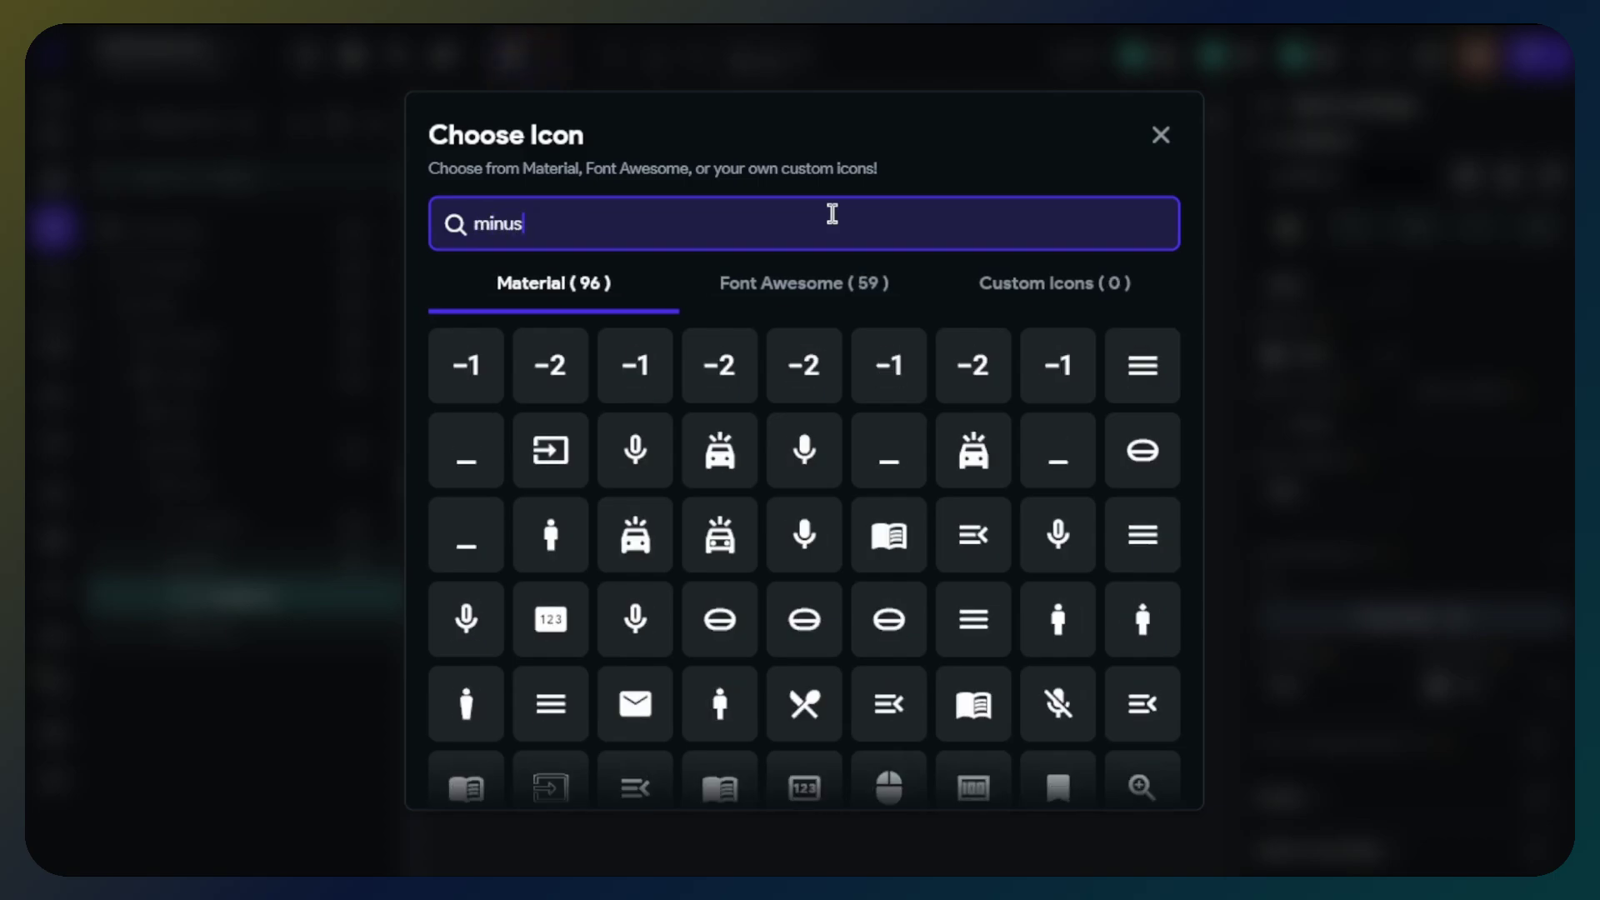
pyautogui.click(843, 288)
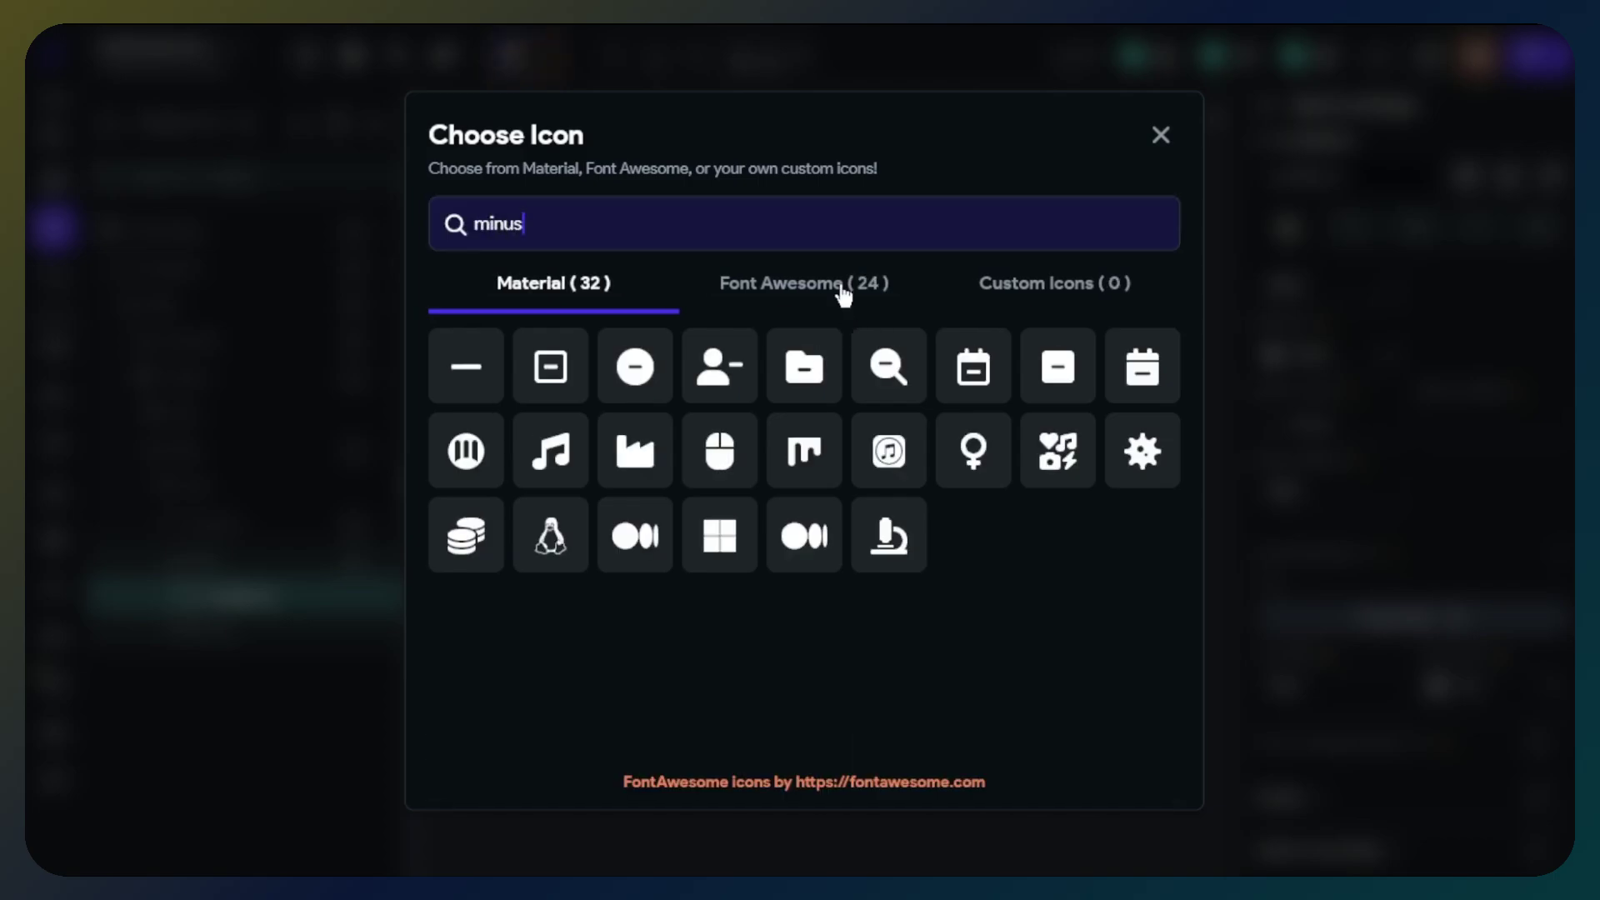
pyautogui.click(465, 364)
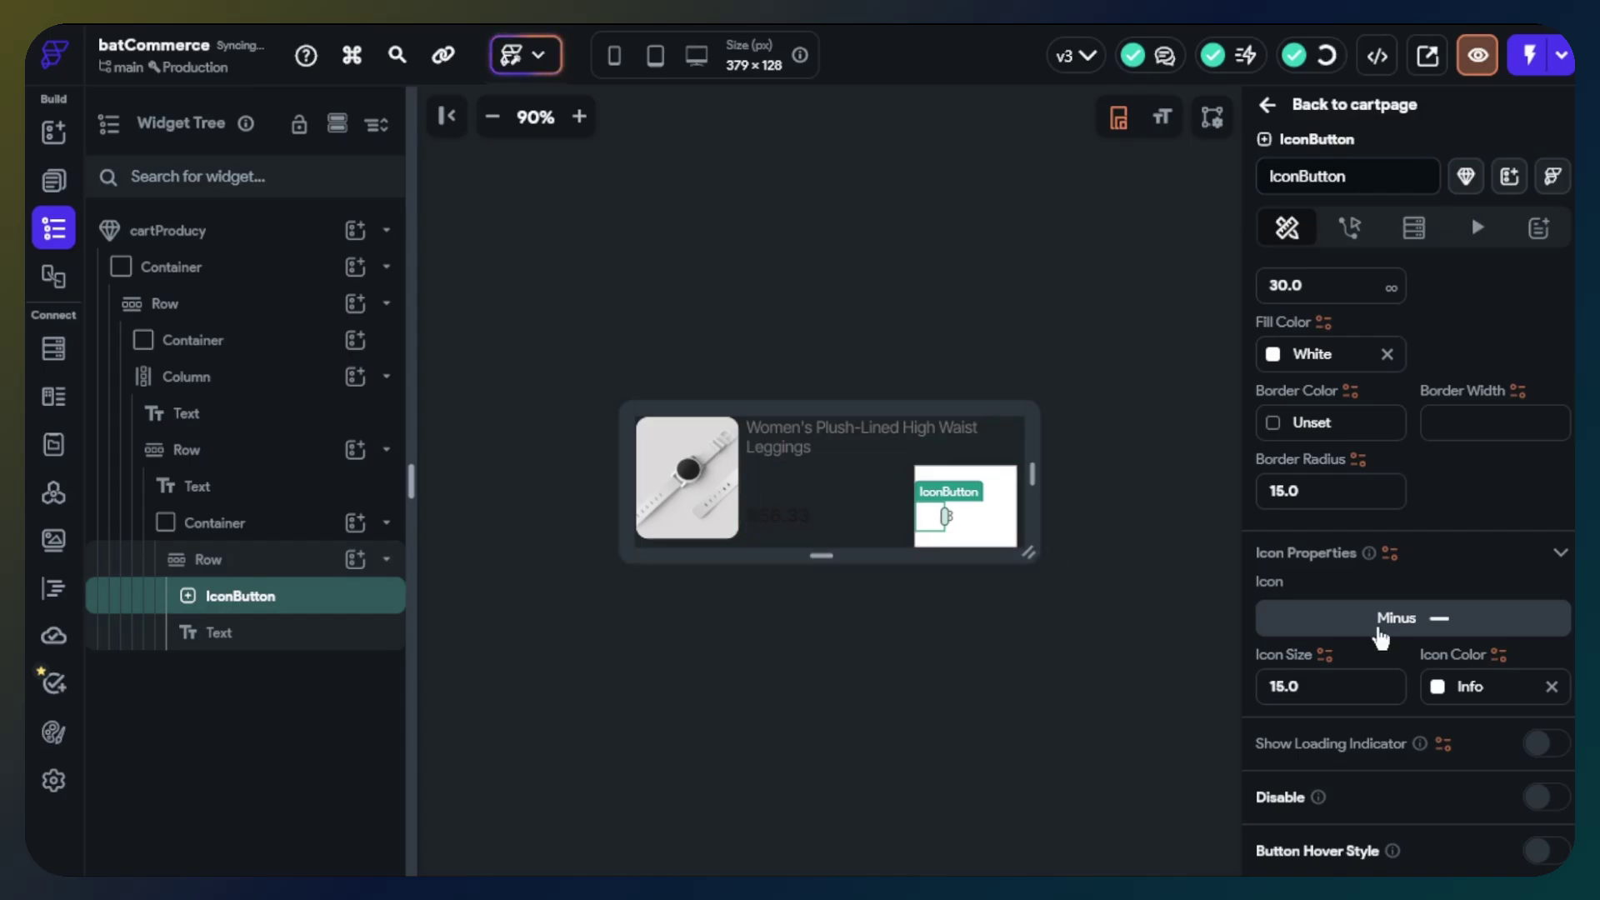
# Set the minus IconButton's icon color to the recent purple #5D15D2.
pyautogui.click(1437, 692)
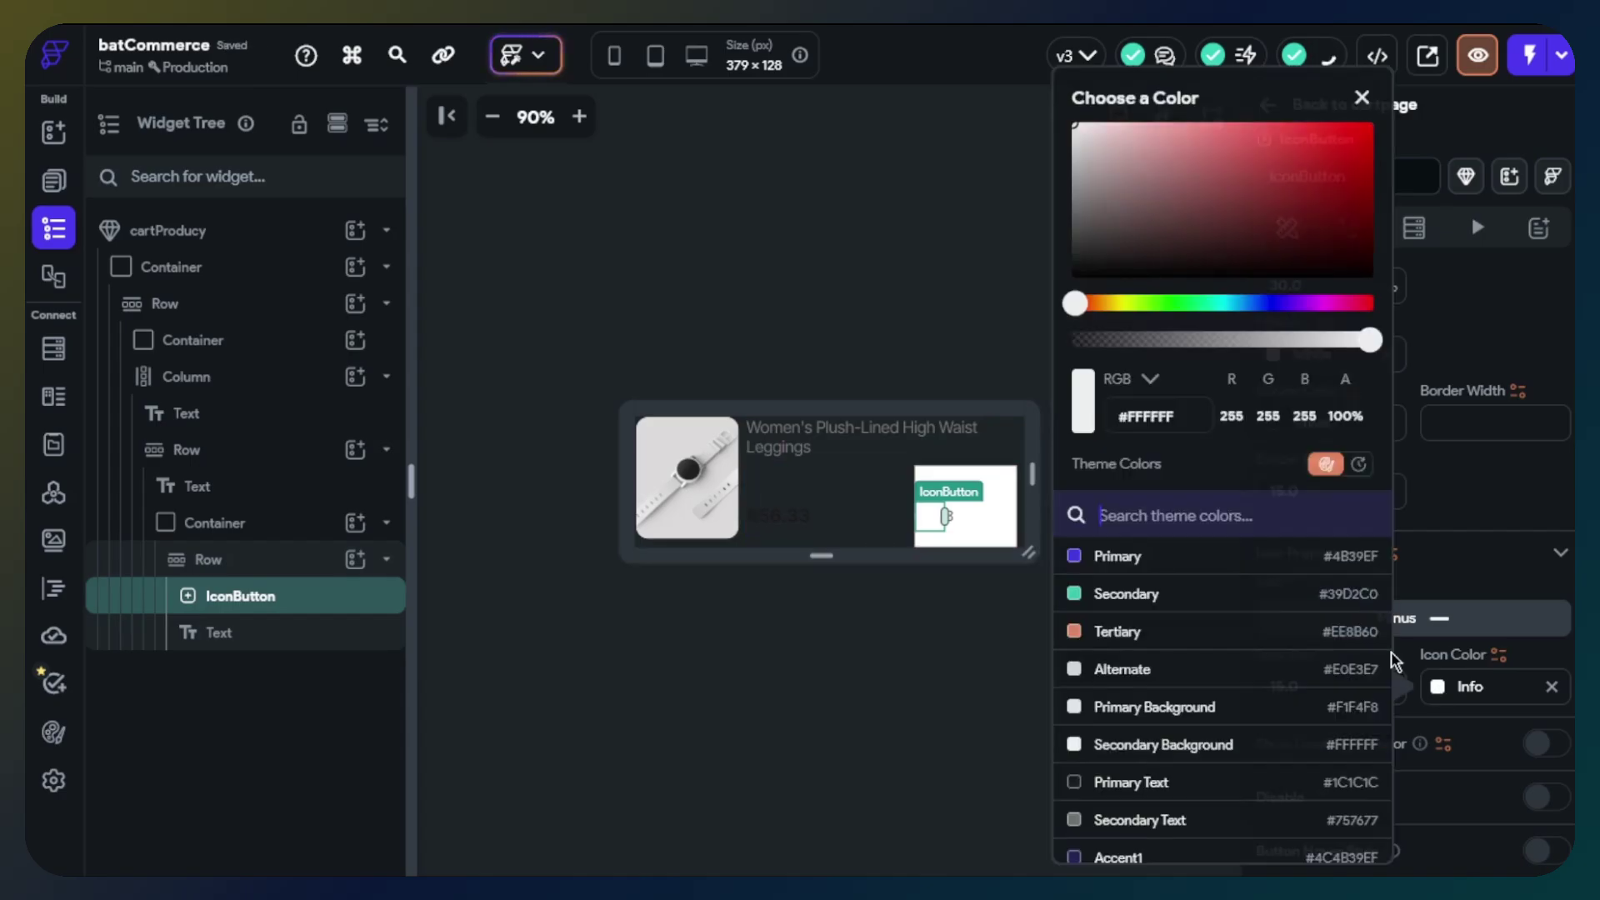
pyautogui.click(1358, 463)
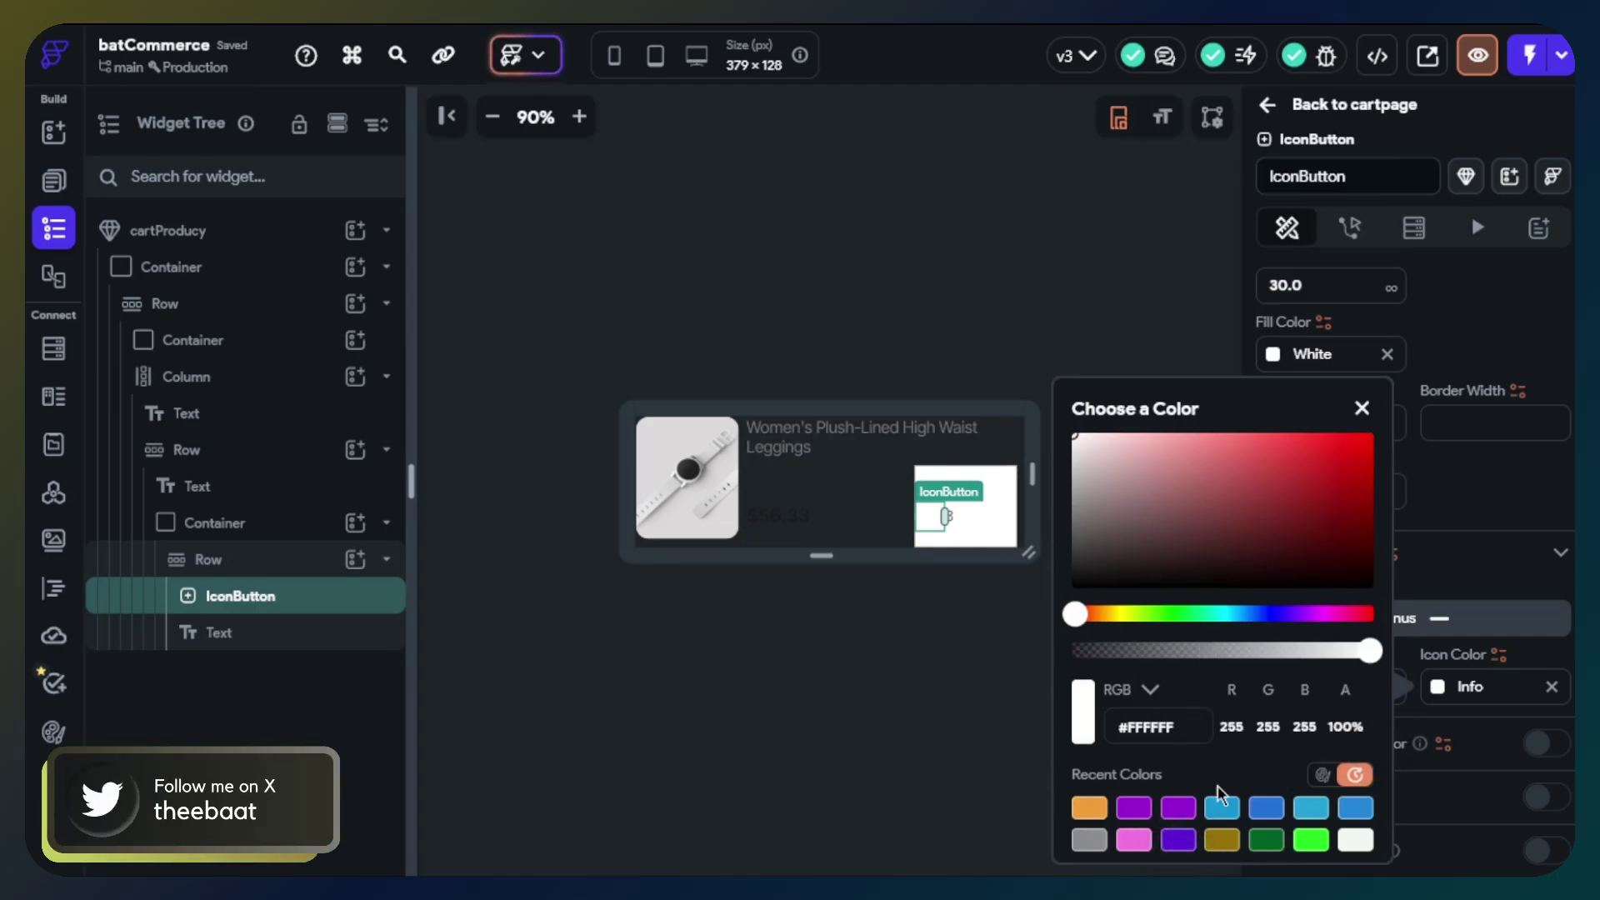
pyautogui.click(1178, 840)
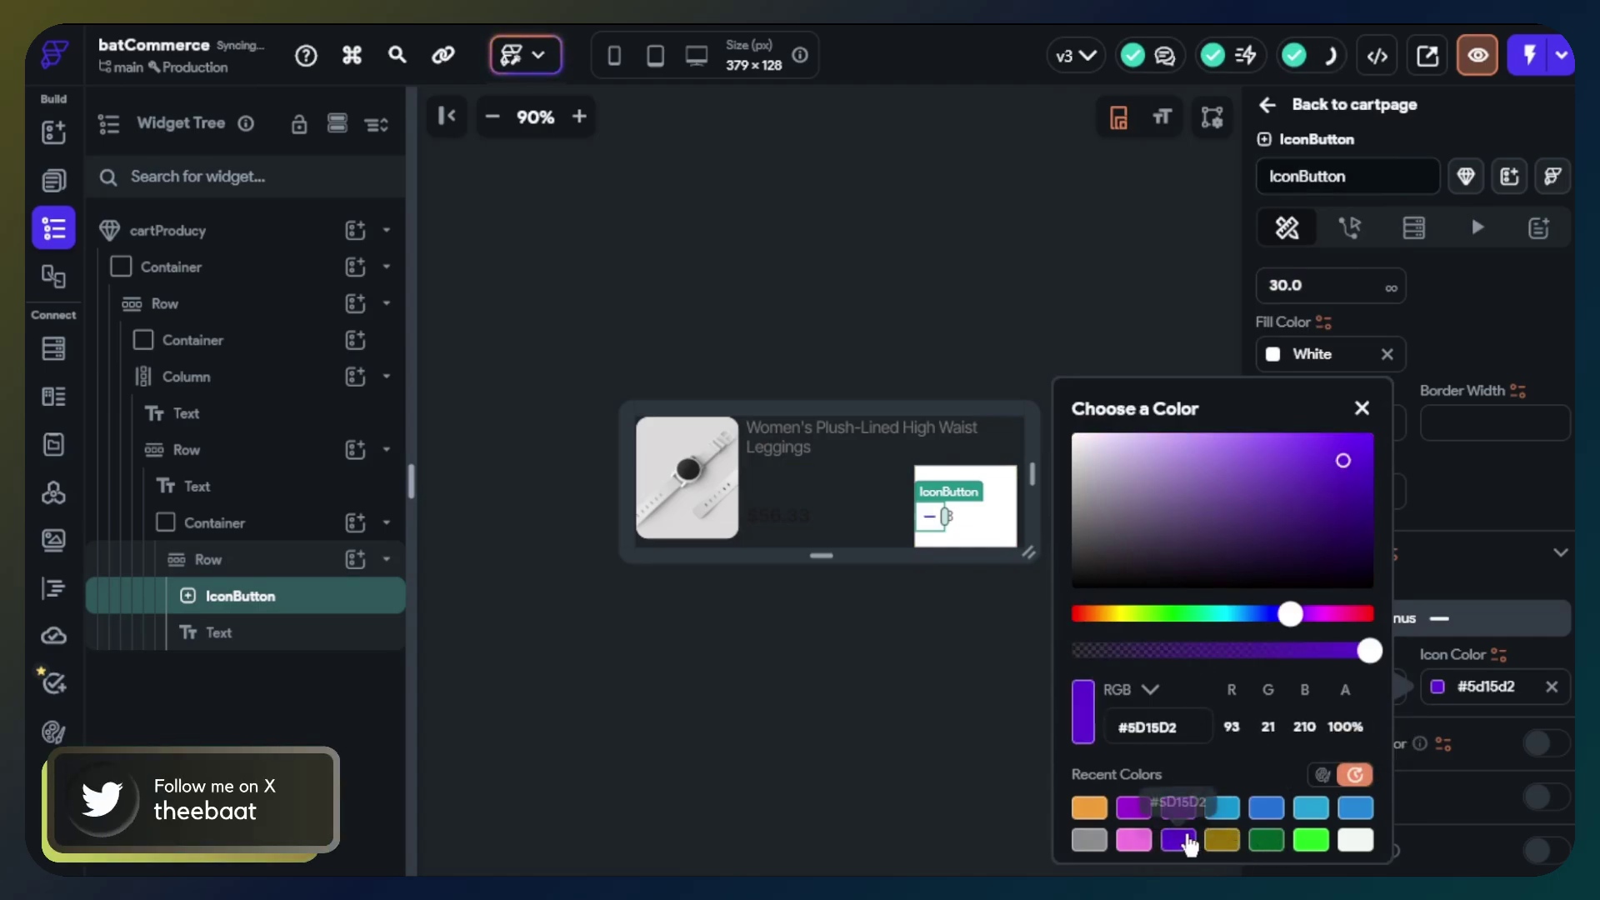
pyautogui.click(1015, 642)
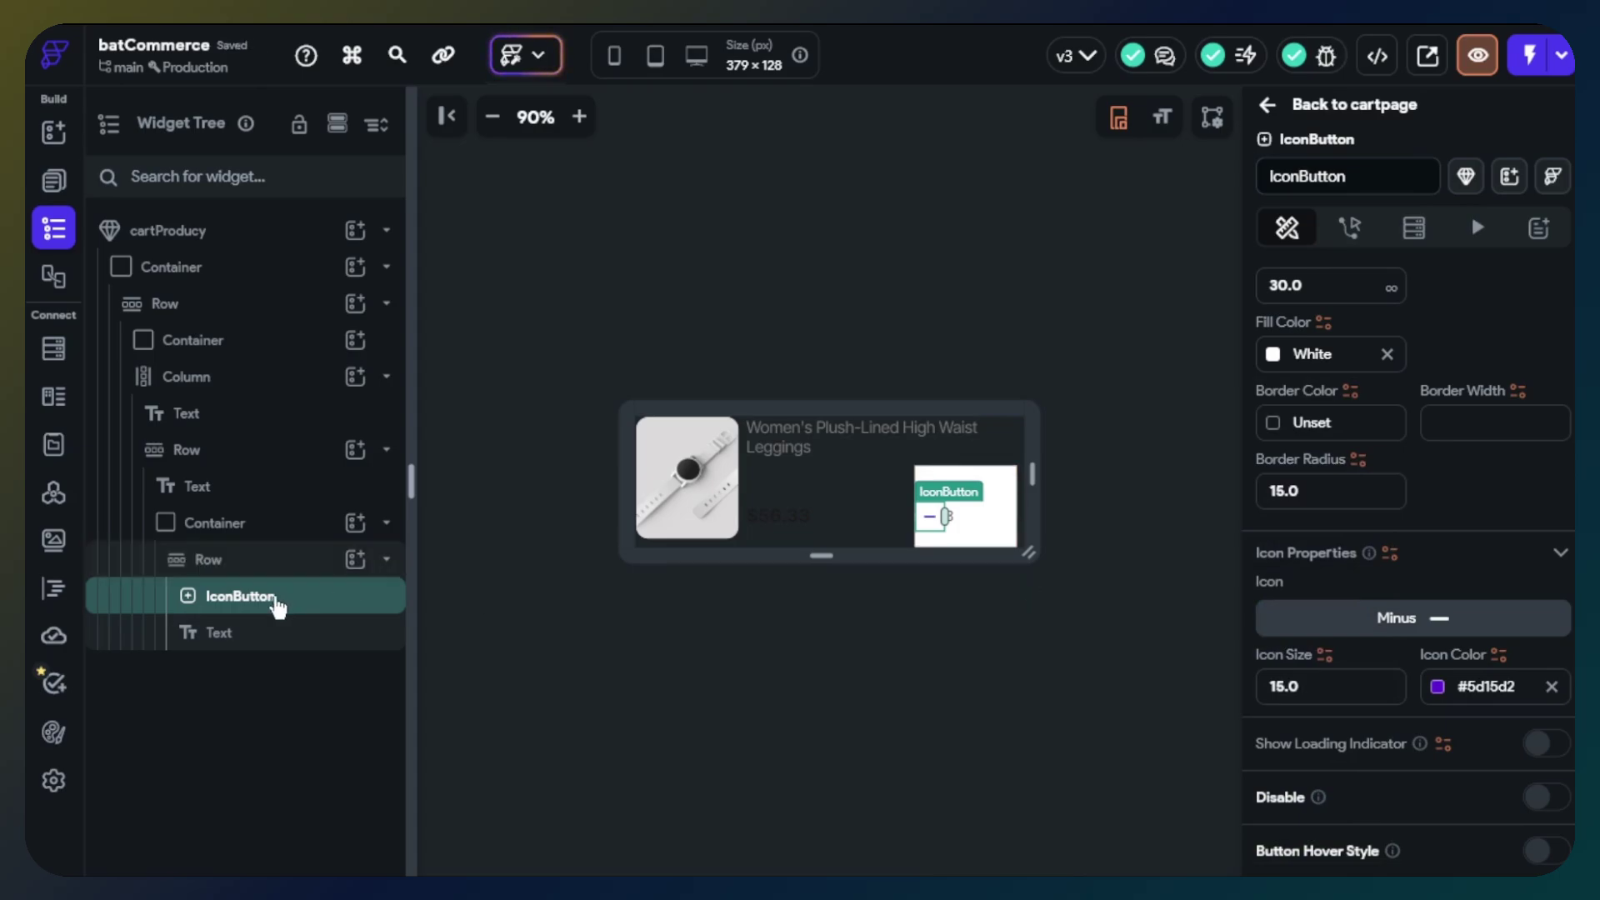
# Duplicate the minus IconButton, place the copy after the quantity Text, and change its icon to the Font Awesome Plus.
pyautogui.hotkey('ctrl', 'd')
pyautogui.moveTo(221, 690); pyautogui.dragTo(243, 678)
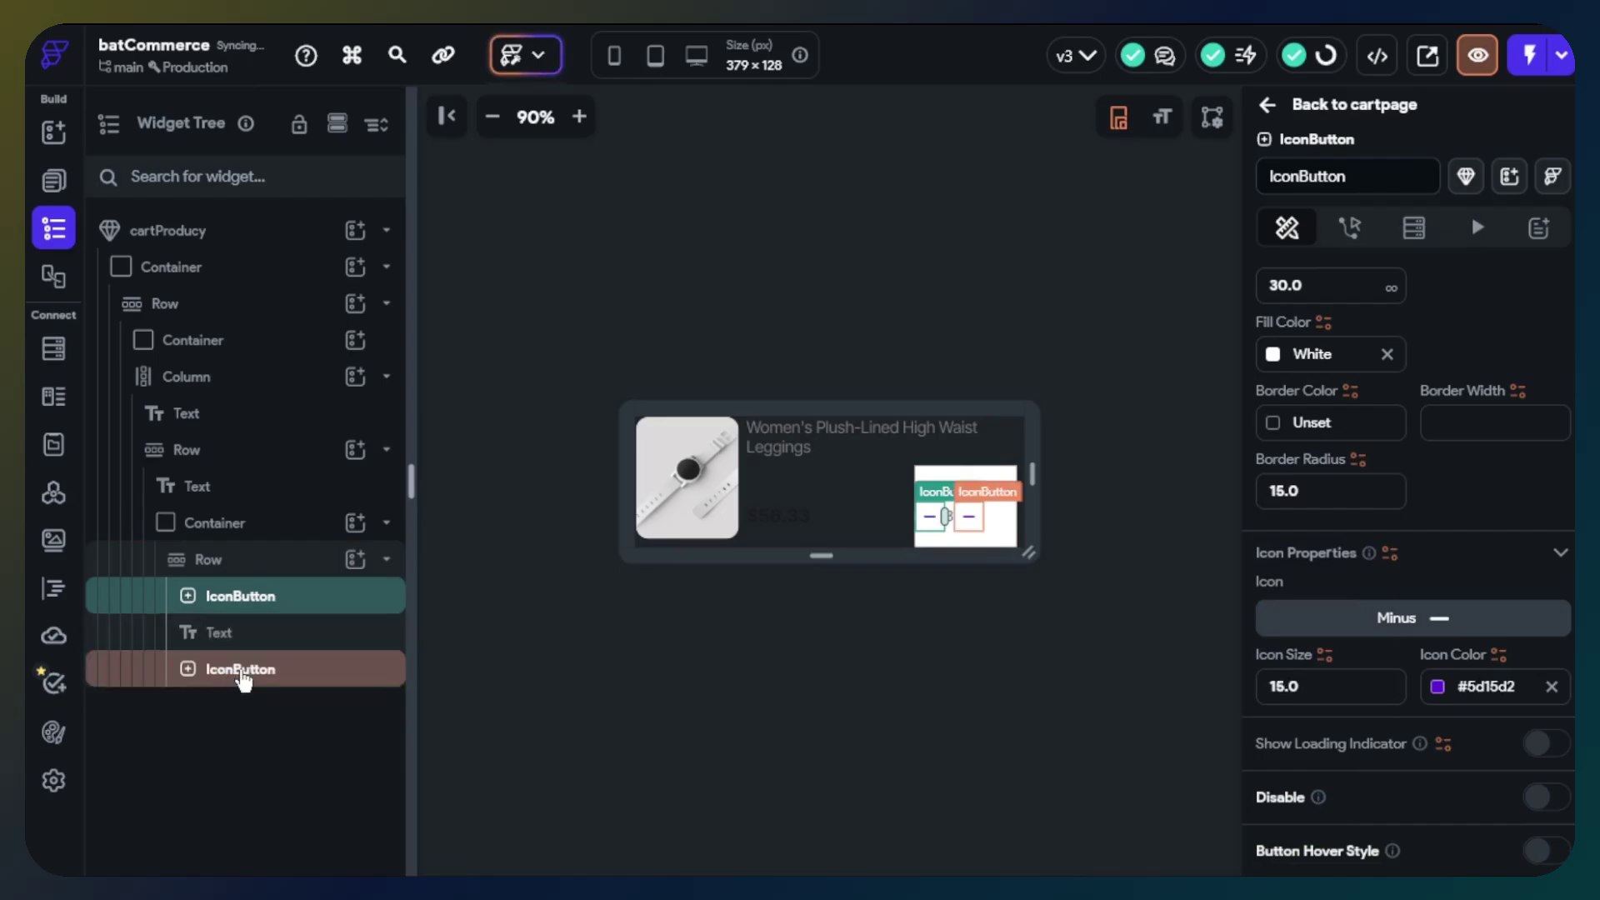
pyautogui.click(1458, 617)
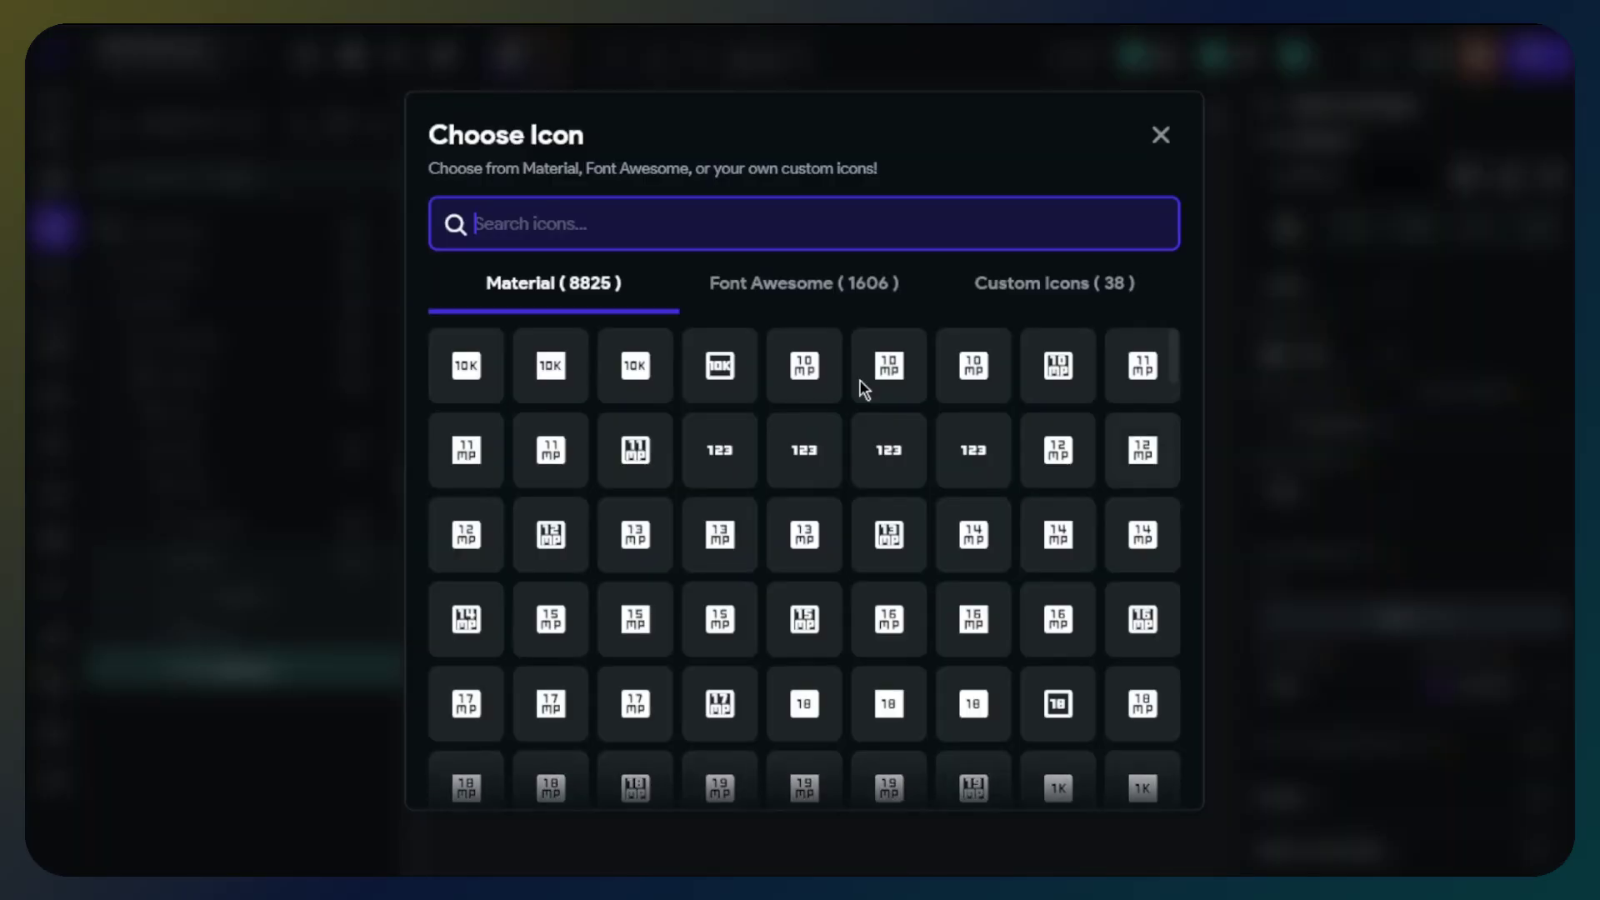
pyautogui.write('plus')
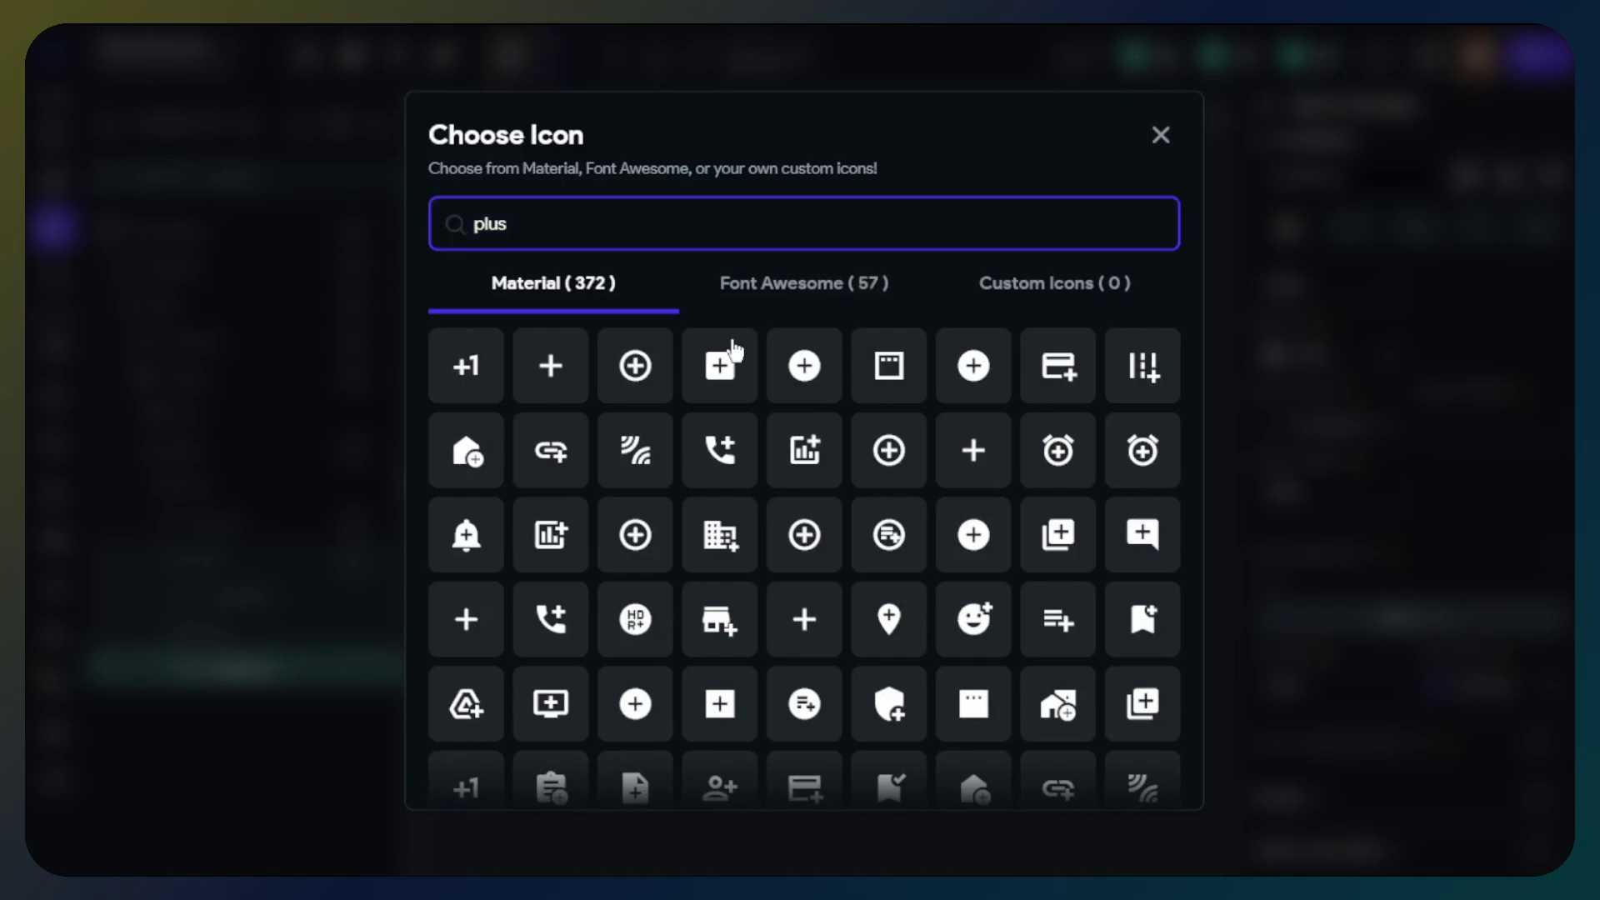
pyautogui.click(805, 283)
pyautogui.click(465, 367)
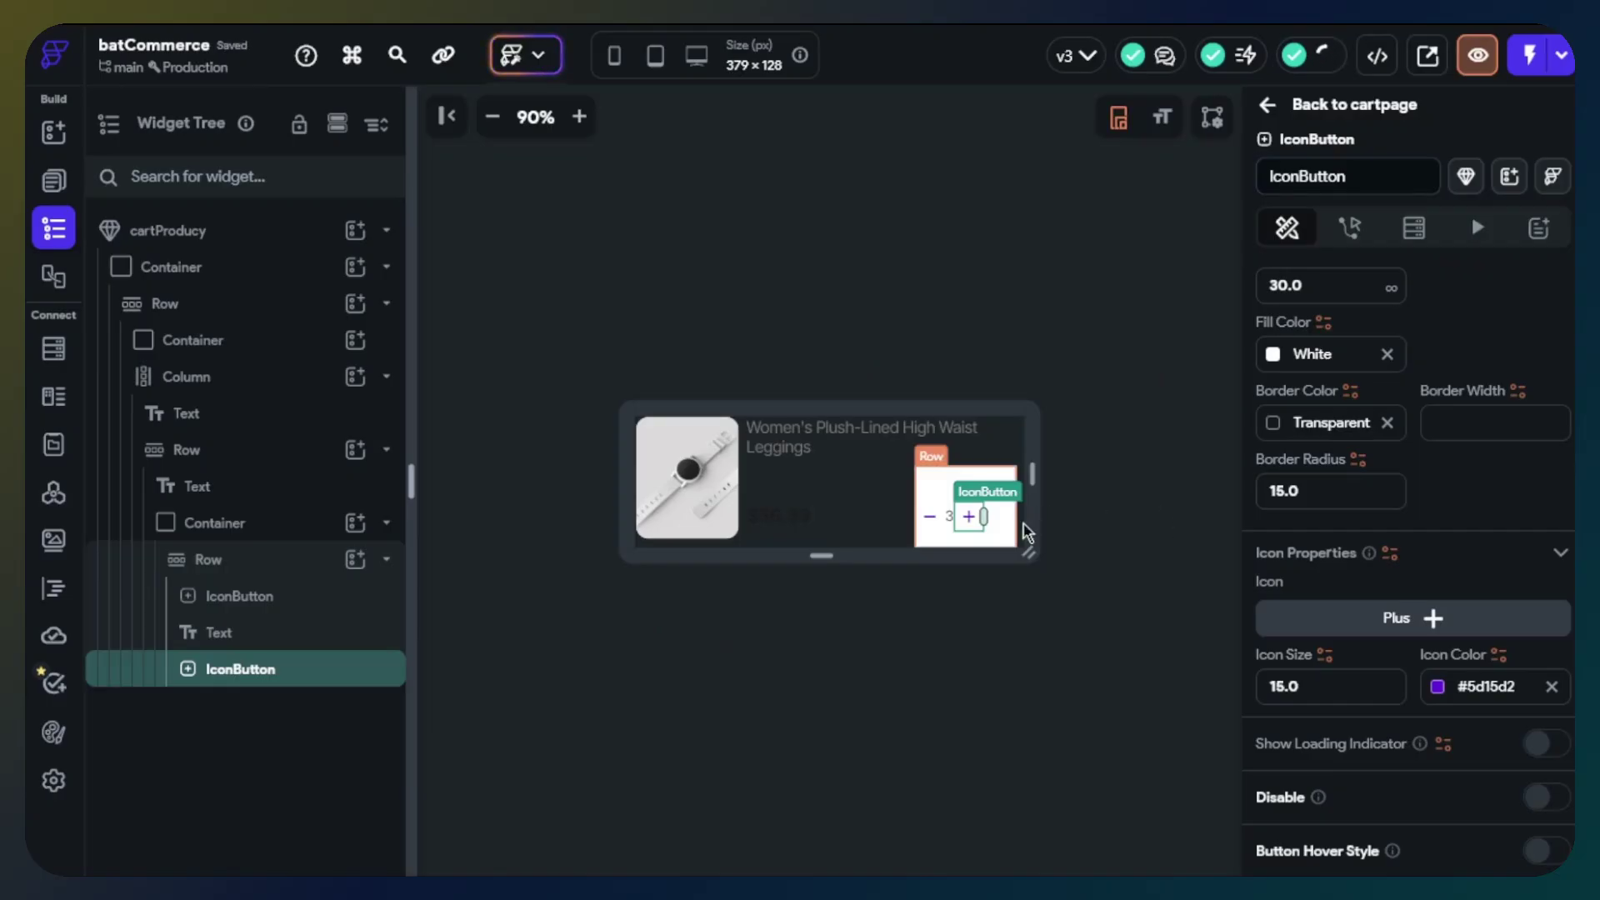
# Set the plus IconButton's fill color to #5D15D2 and its icon color to the Secondary Background theme color.
pyautogui.click(1273, 353)
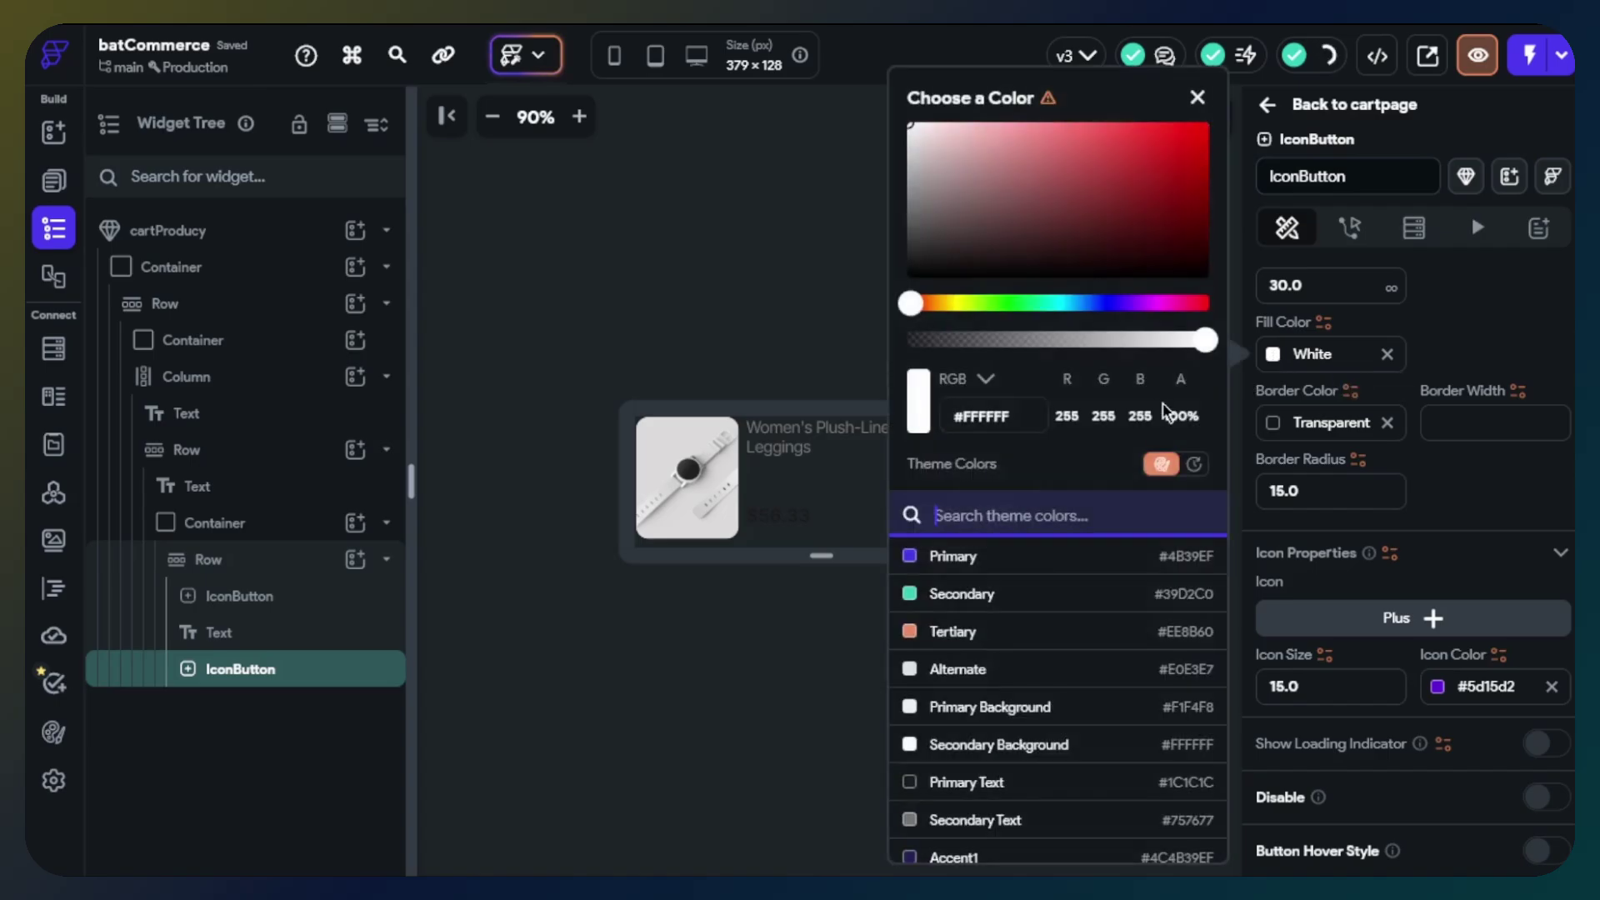
pyautogui.click(1200, 464)
pyautogui.click(1013, 742)
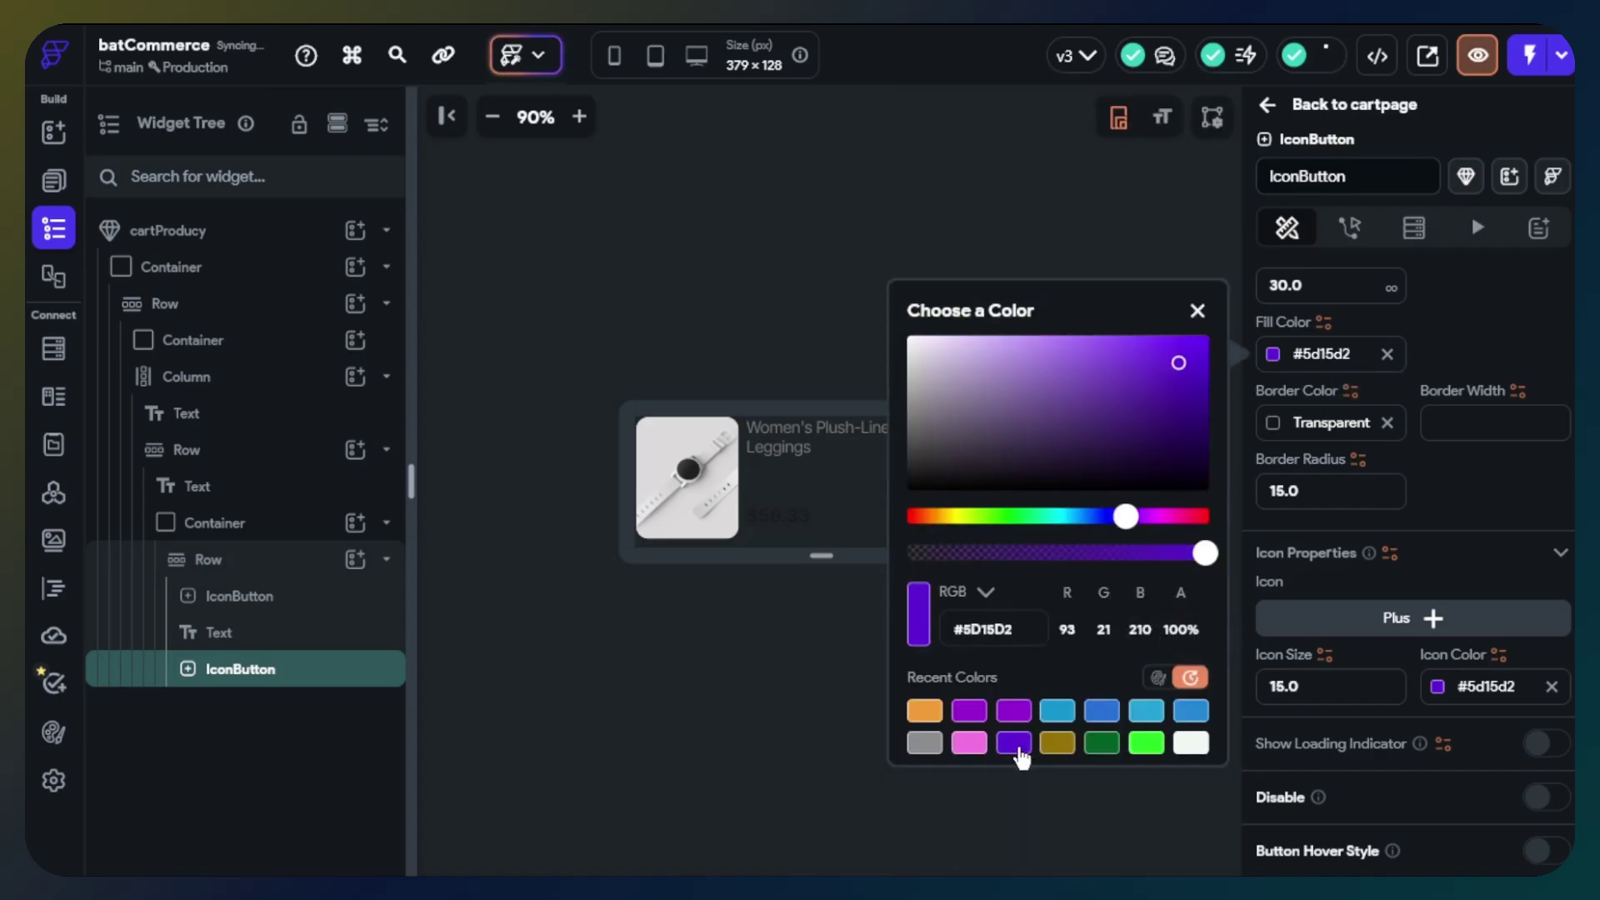
pyautogui.click(1436, 687)
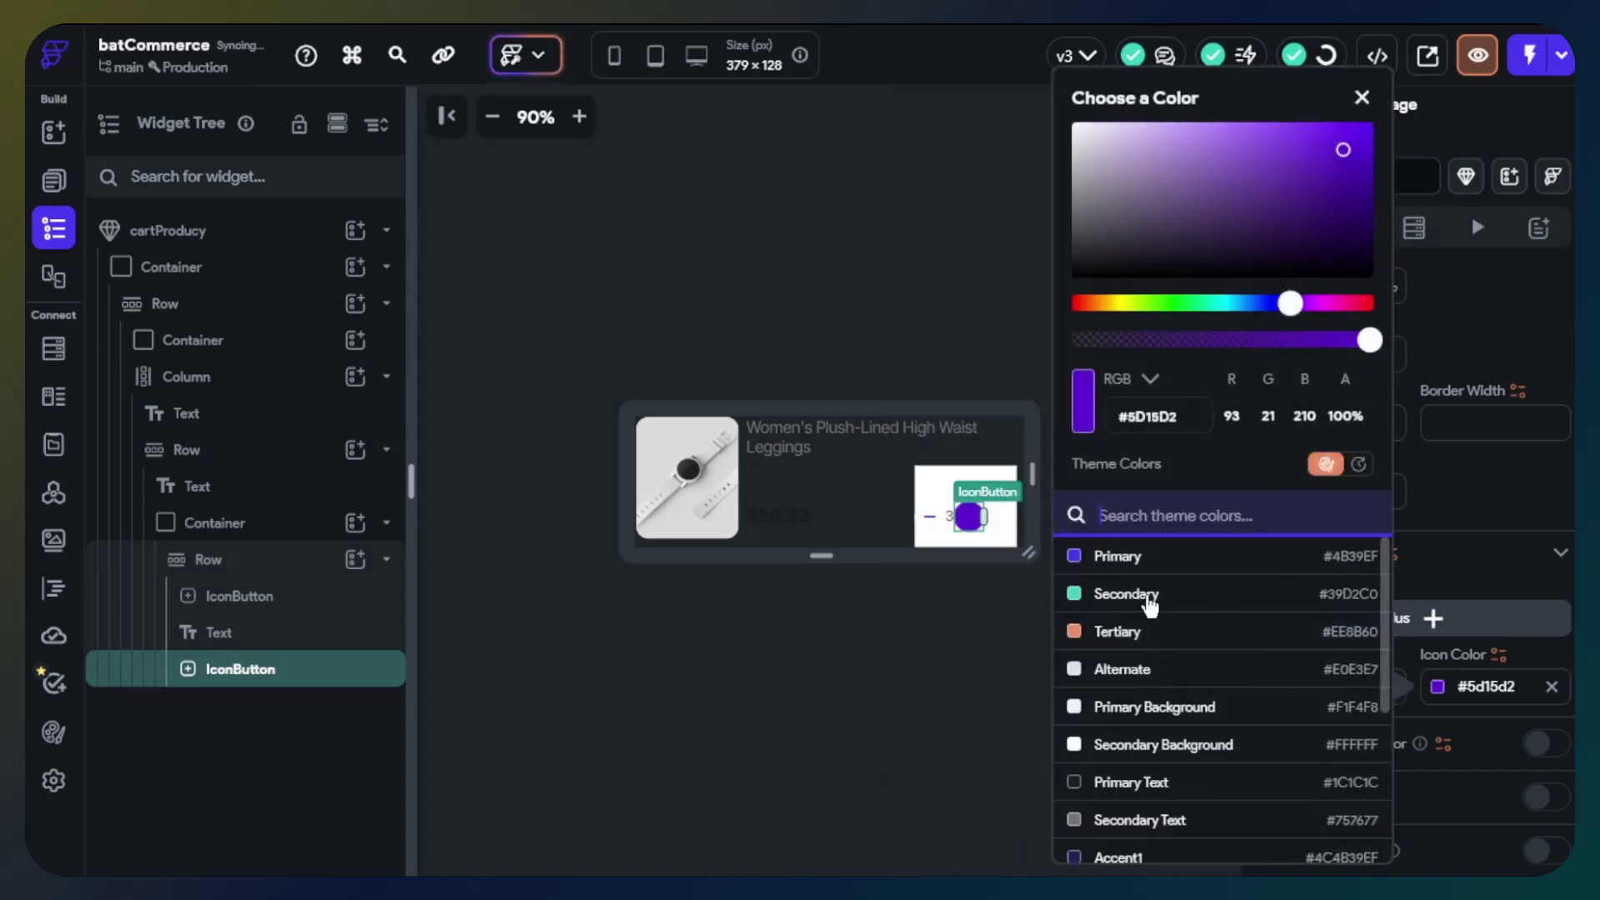
pyautogui.click(1138, 710)
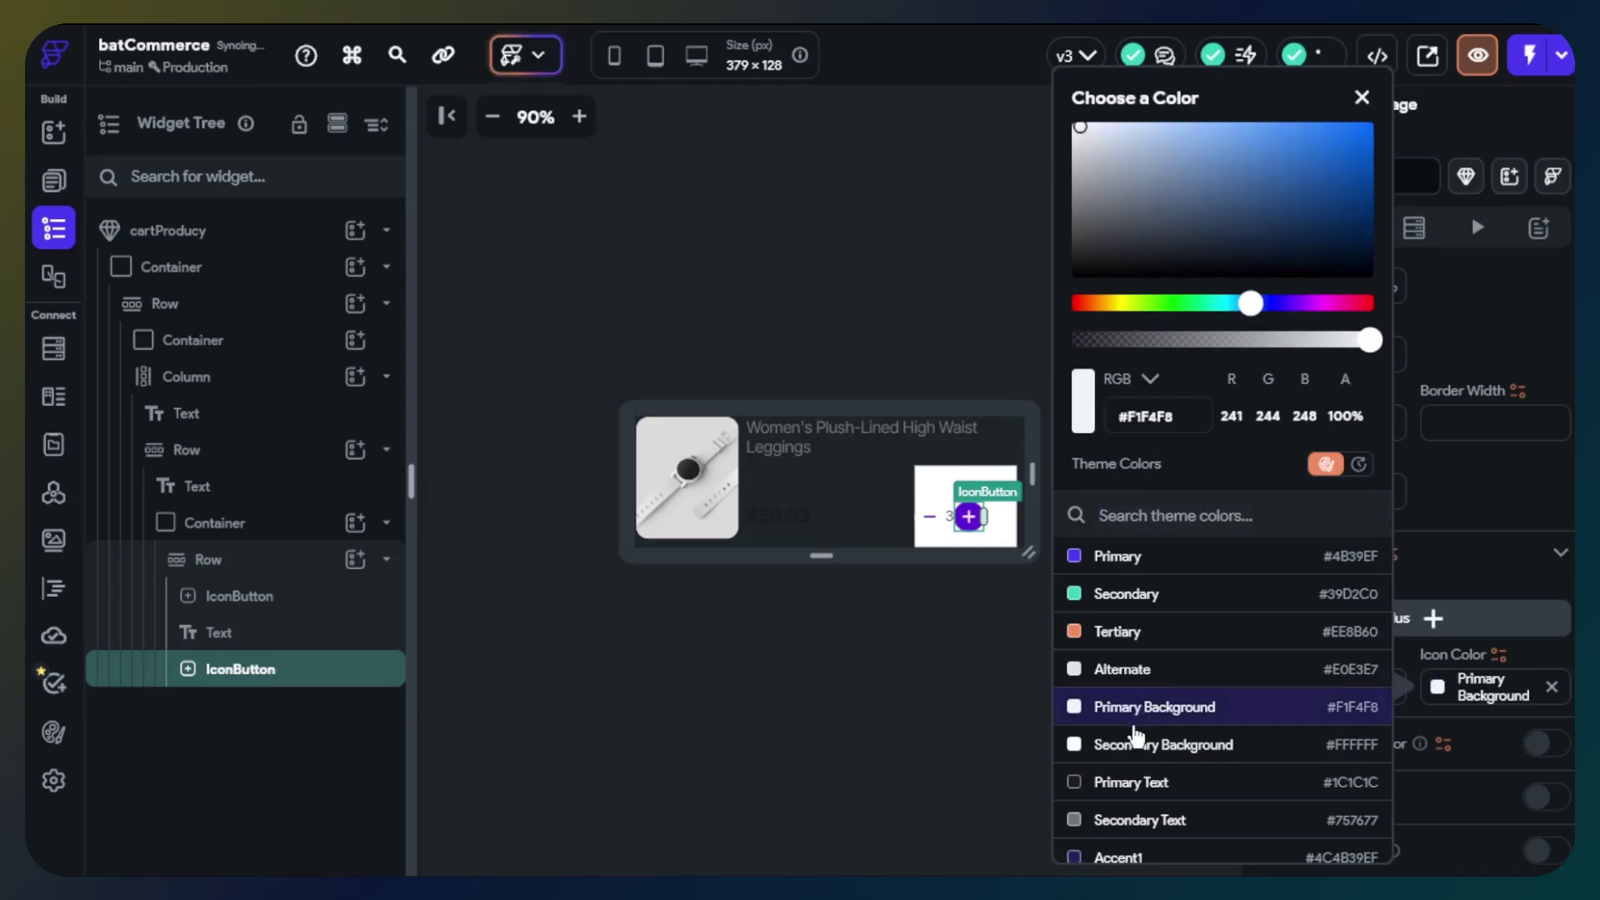
pyautogui.click(1138, 744)
pyautogui.click(972, 690)
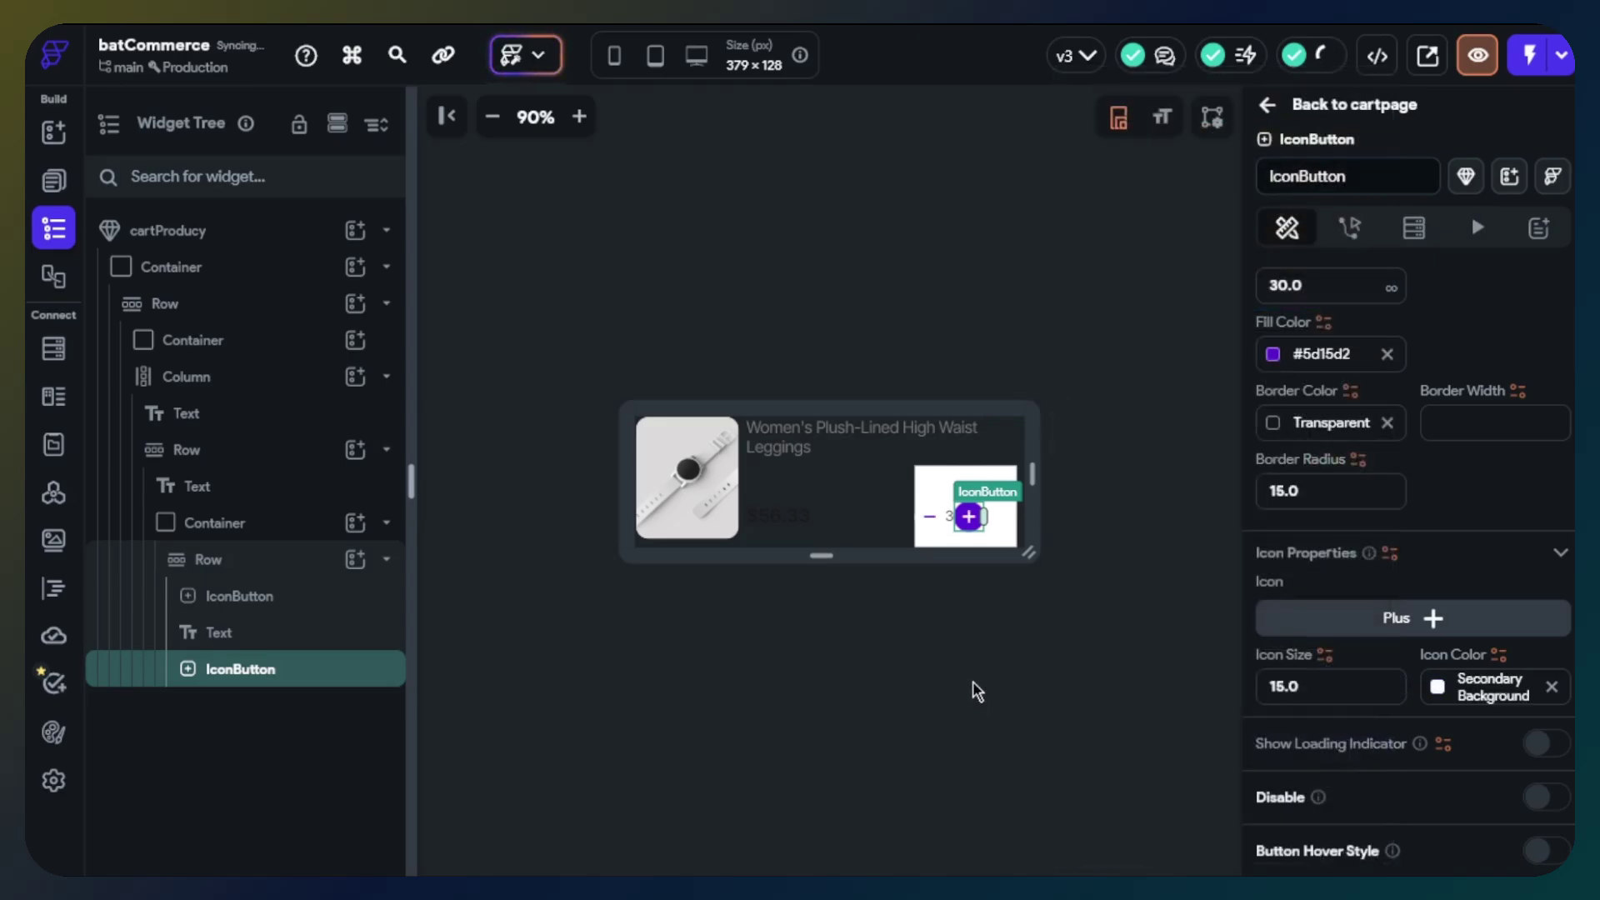
pyautogui.click(987, 630)
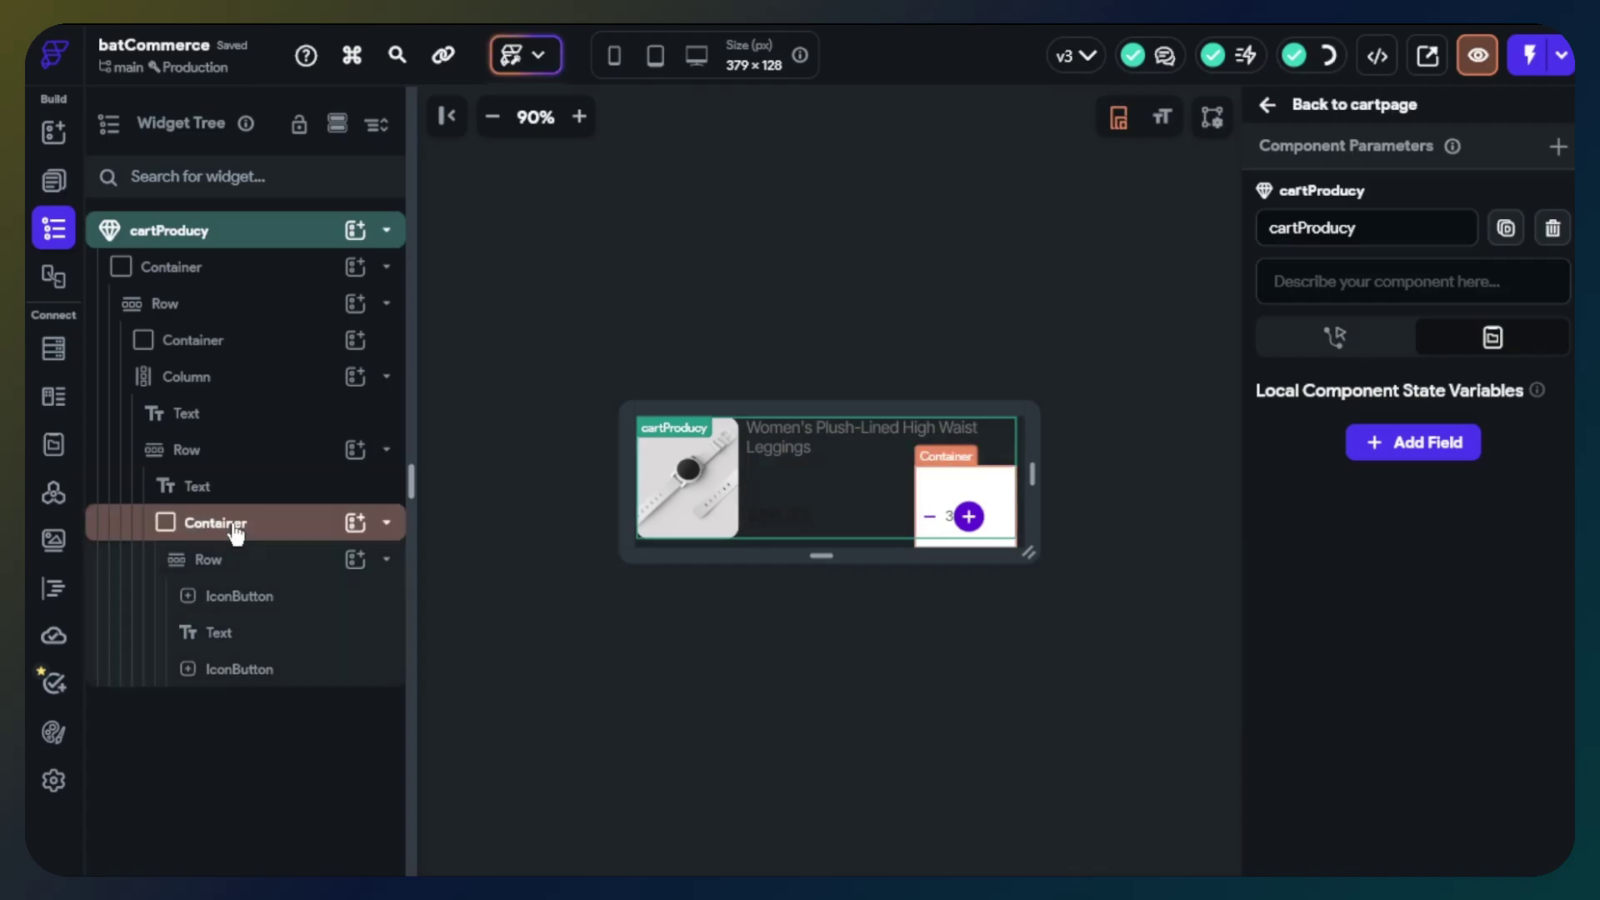
# Clear the height and width of the Container around the quantity controls so it fits its contents.
pyautogui.click(990, 534)
pyautogui.scroll(-4, 1401, 617)
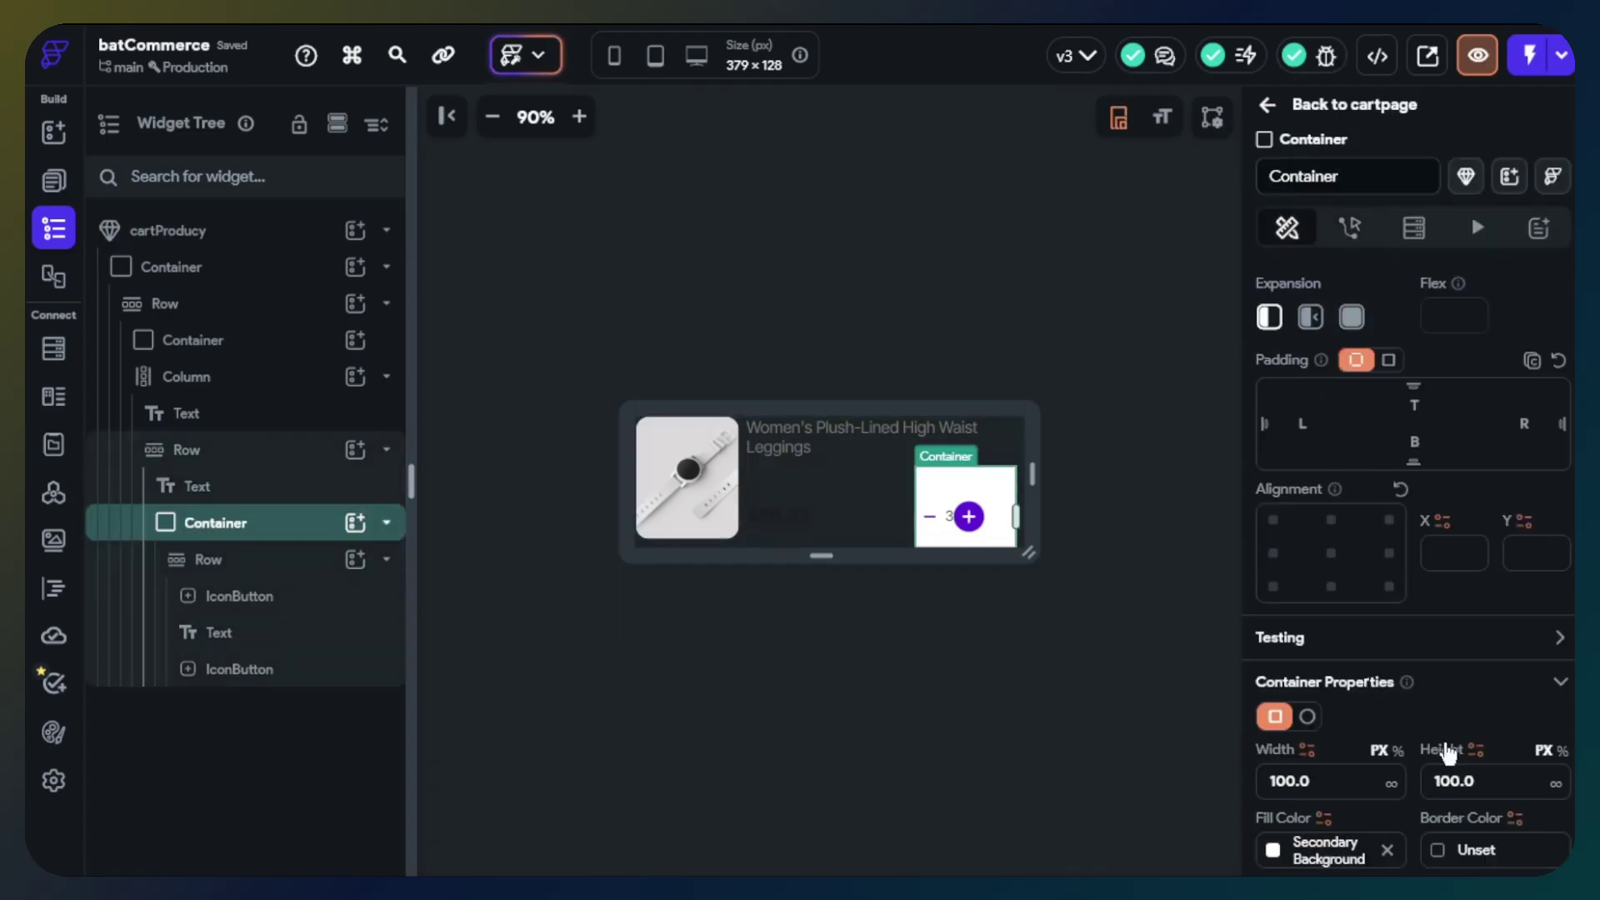
pyautogui.click(1514, 776)
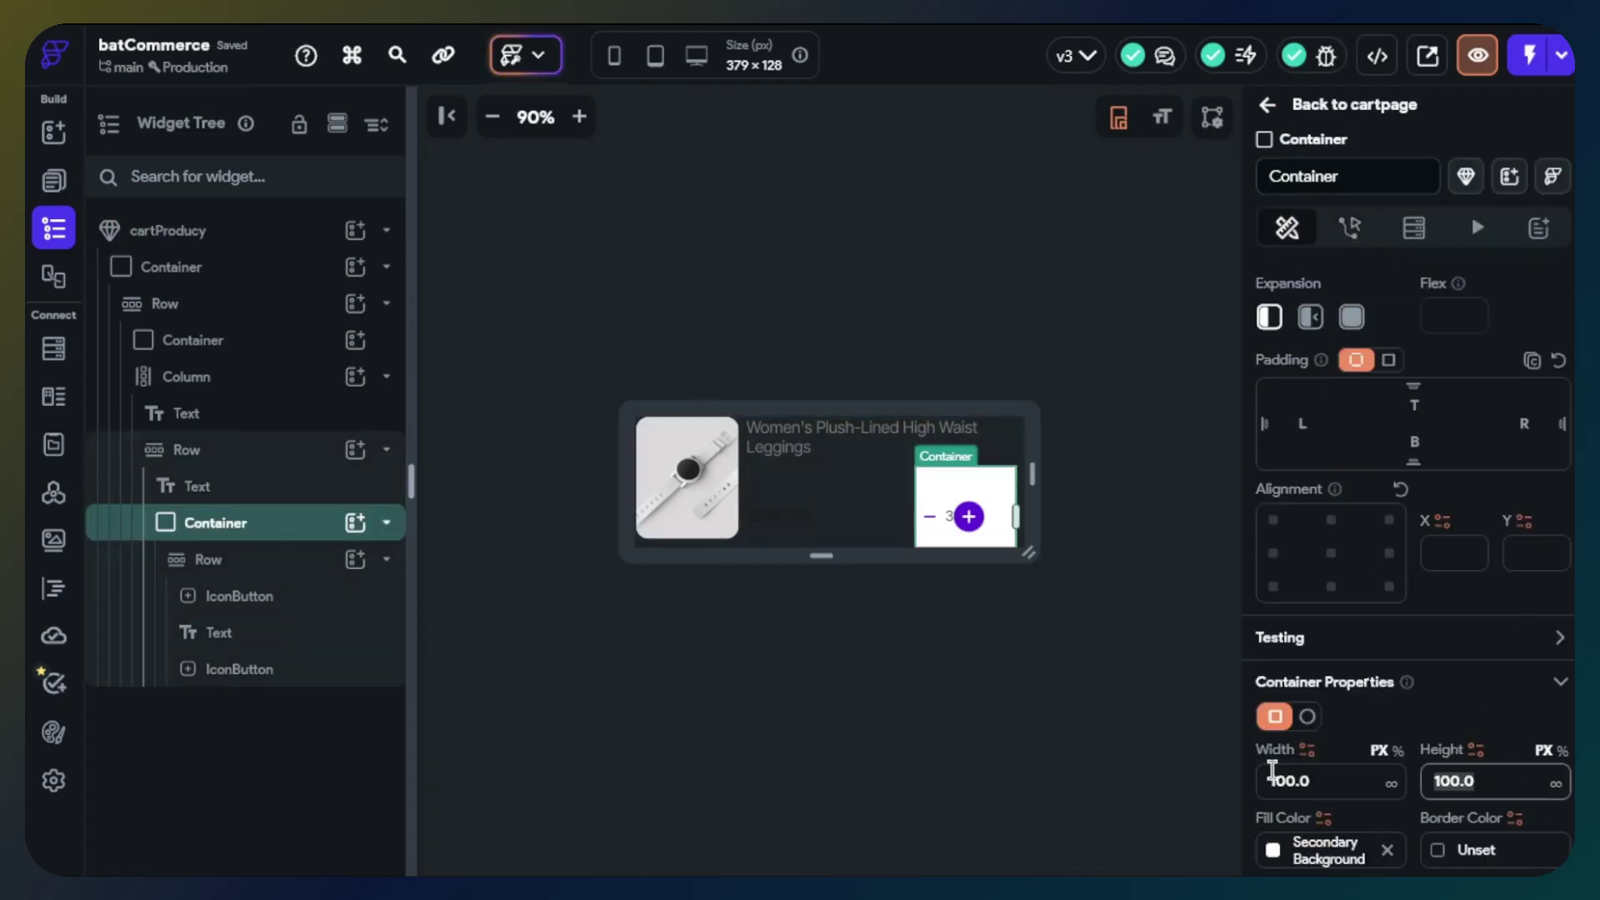
pyautogui.press('BackSpace')
pyautogui.click(1242, 778)
pyautogui.press('BackSpace')
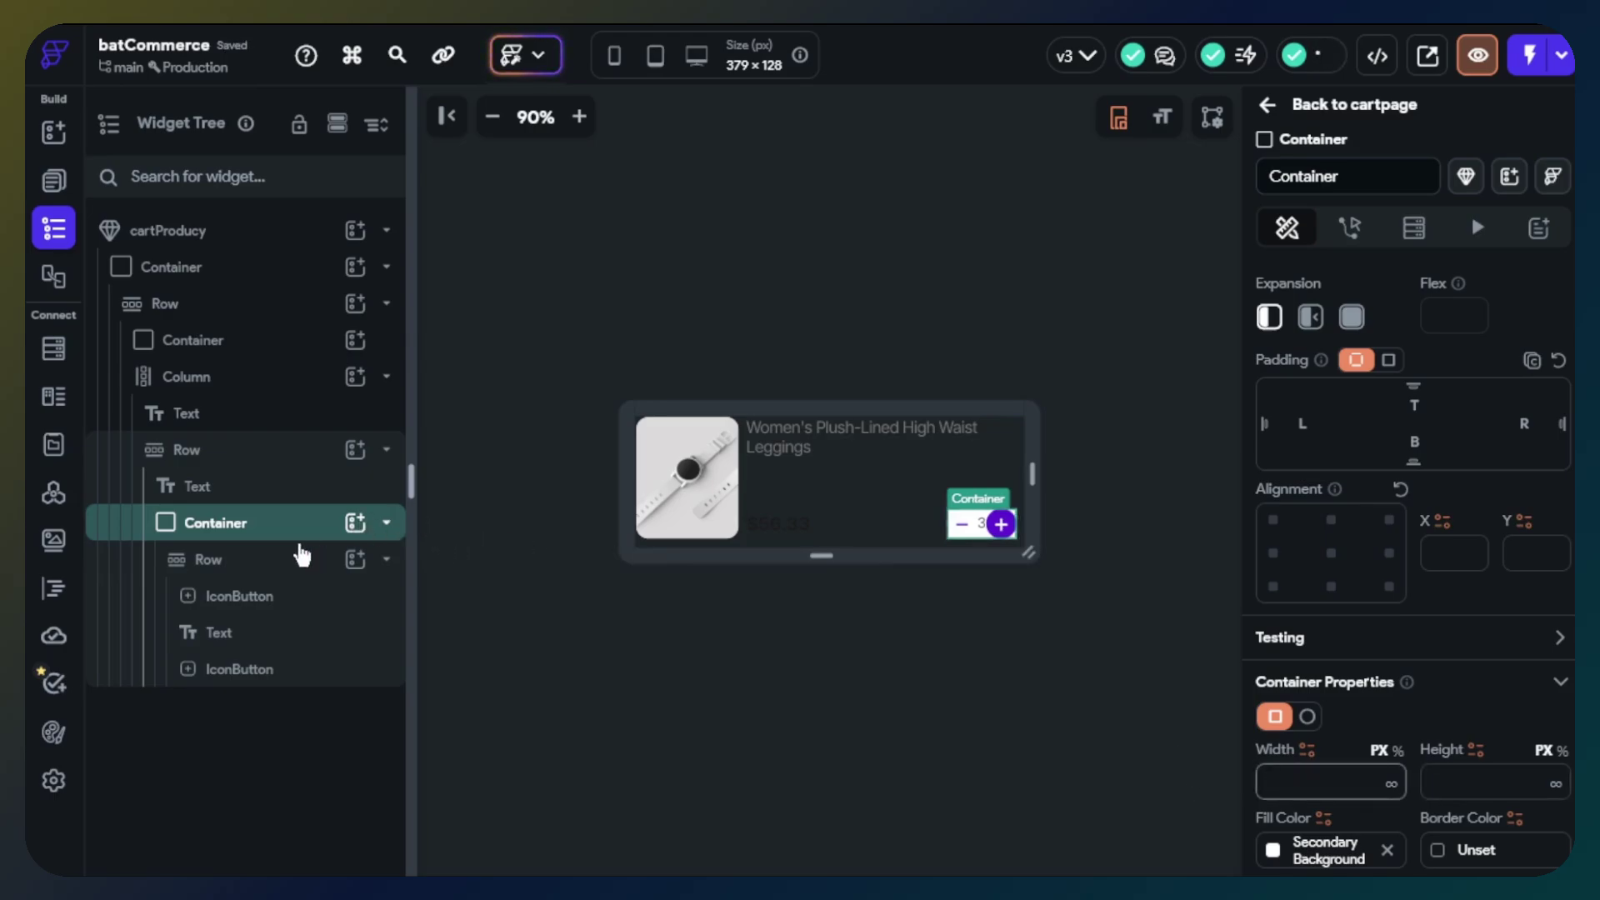
# Set the quantity-control Row's padding to 4 on the left and right and 3 on the top and bottom.
pyautogui.click(275, 559)
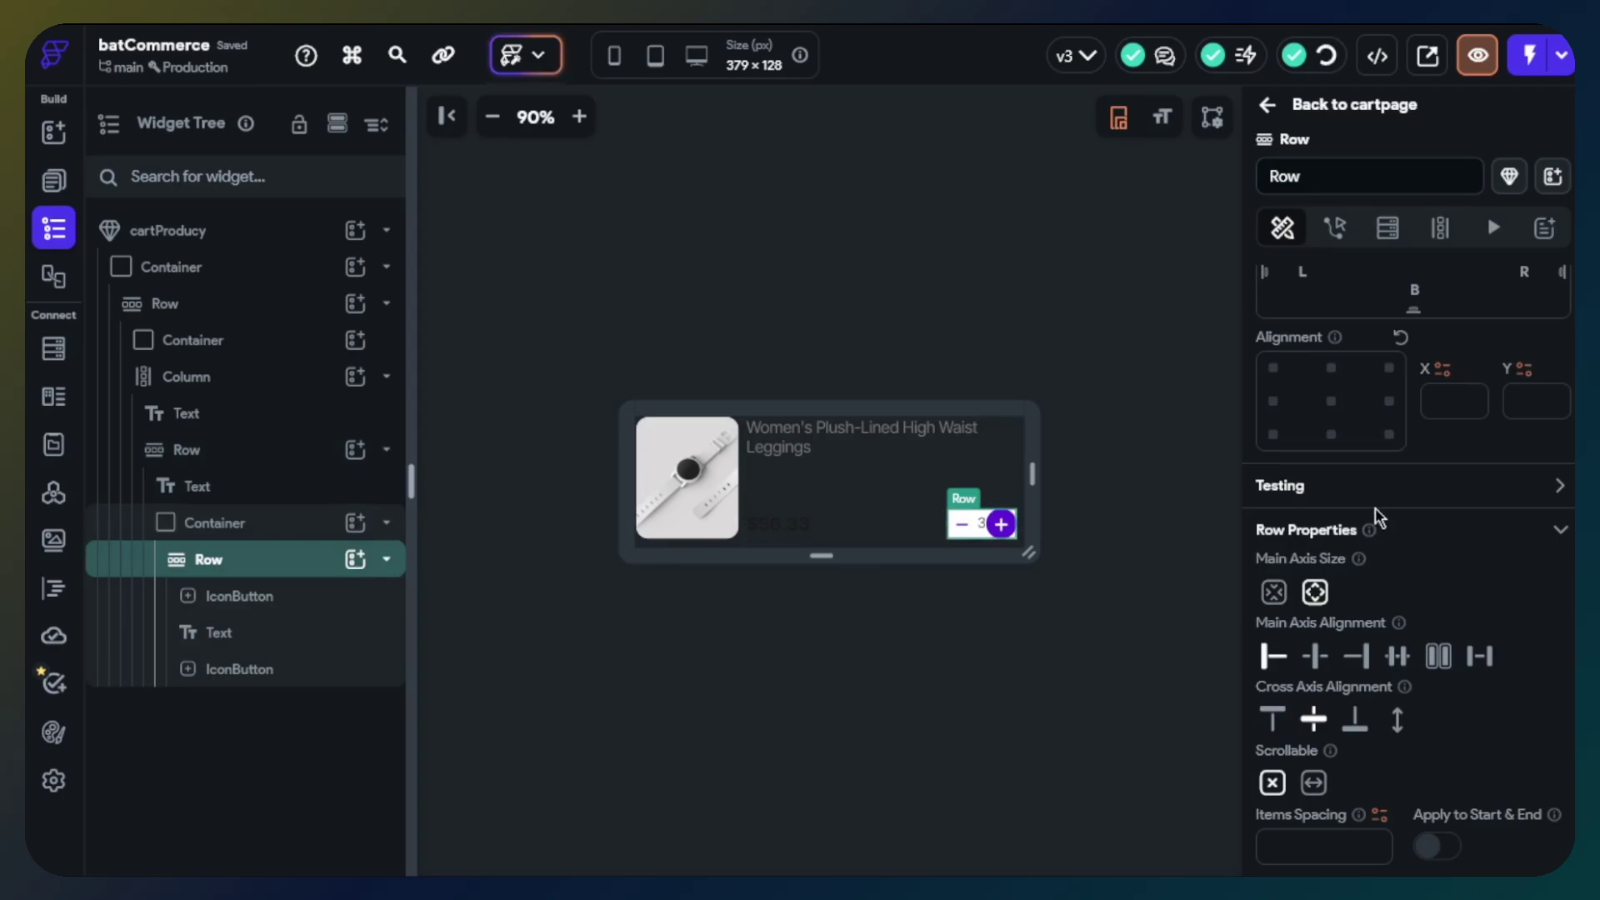
pyautogui.scroll(2, 1350, 383)
pyautogui.click(1310, 385)
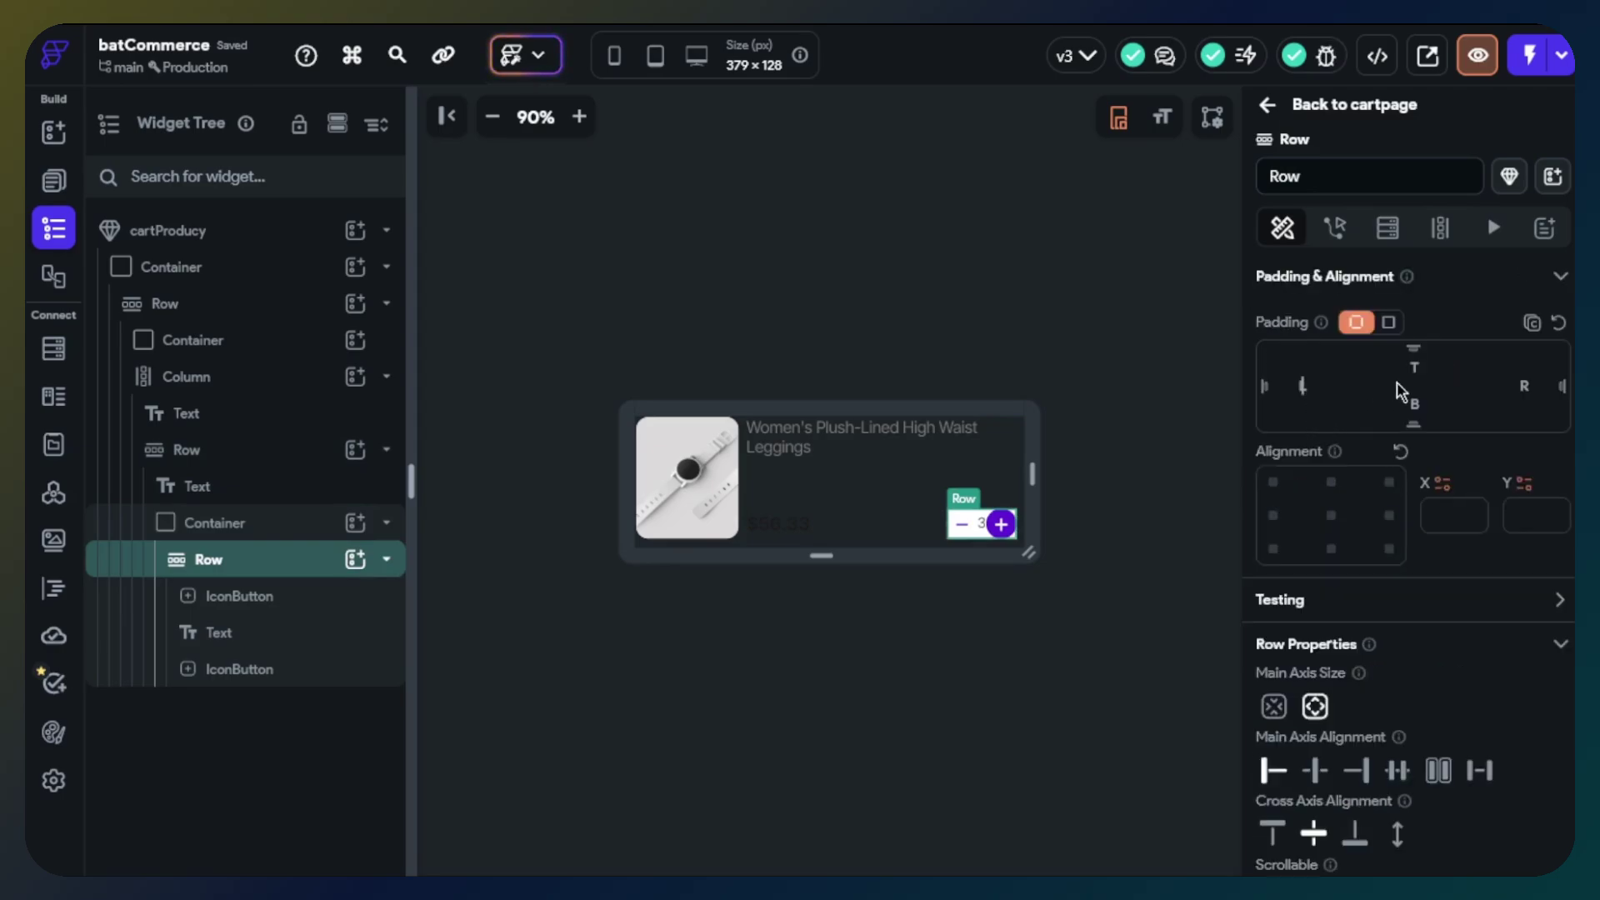
pyautogui.write('4')
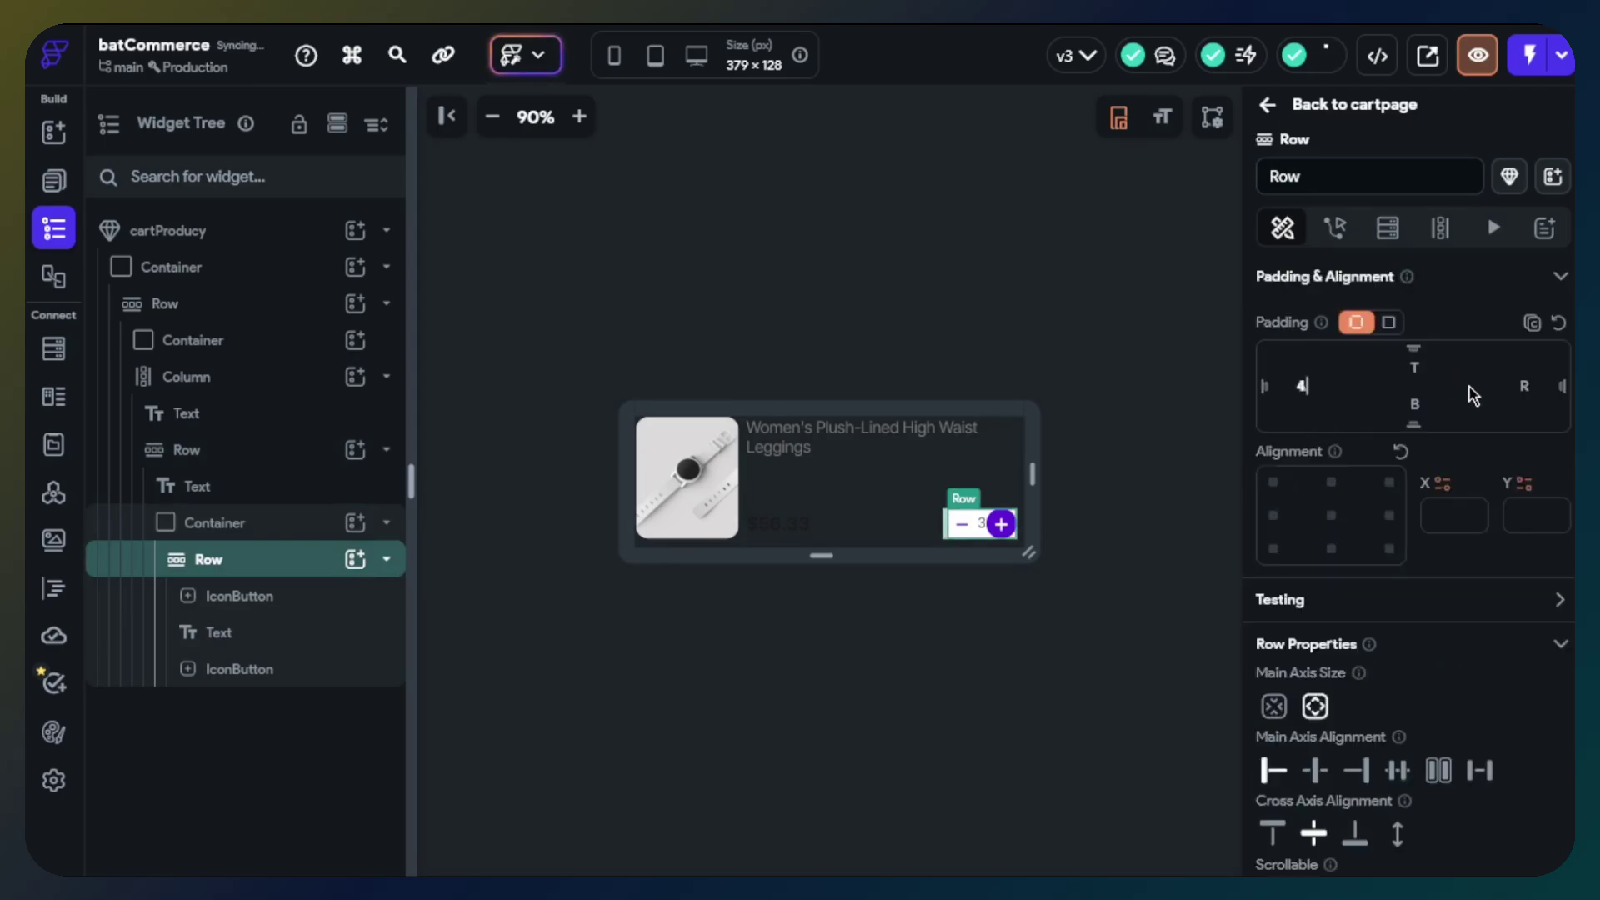
pyautogui.click(1532, 386)
pyautogui.write('4')
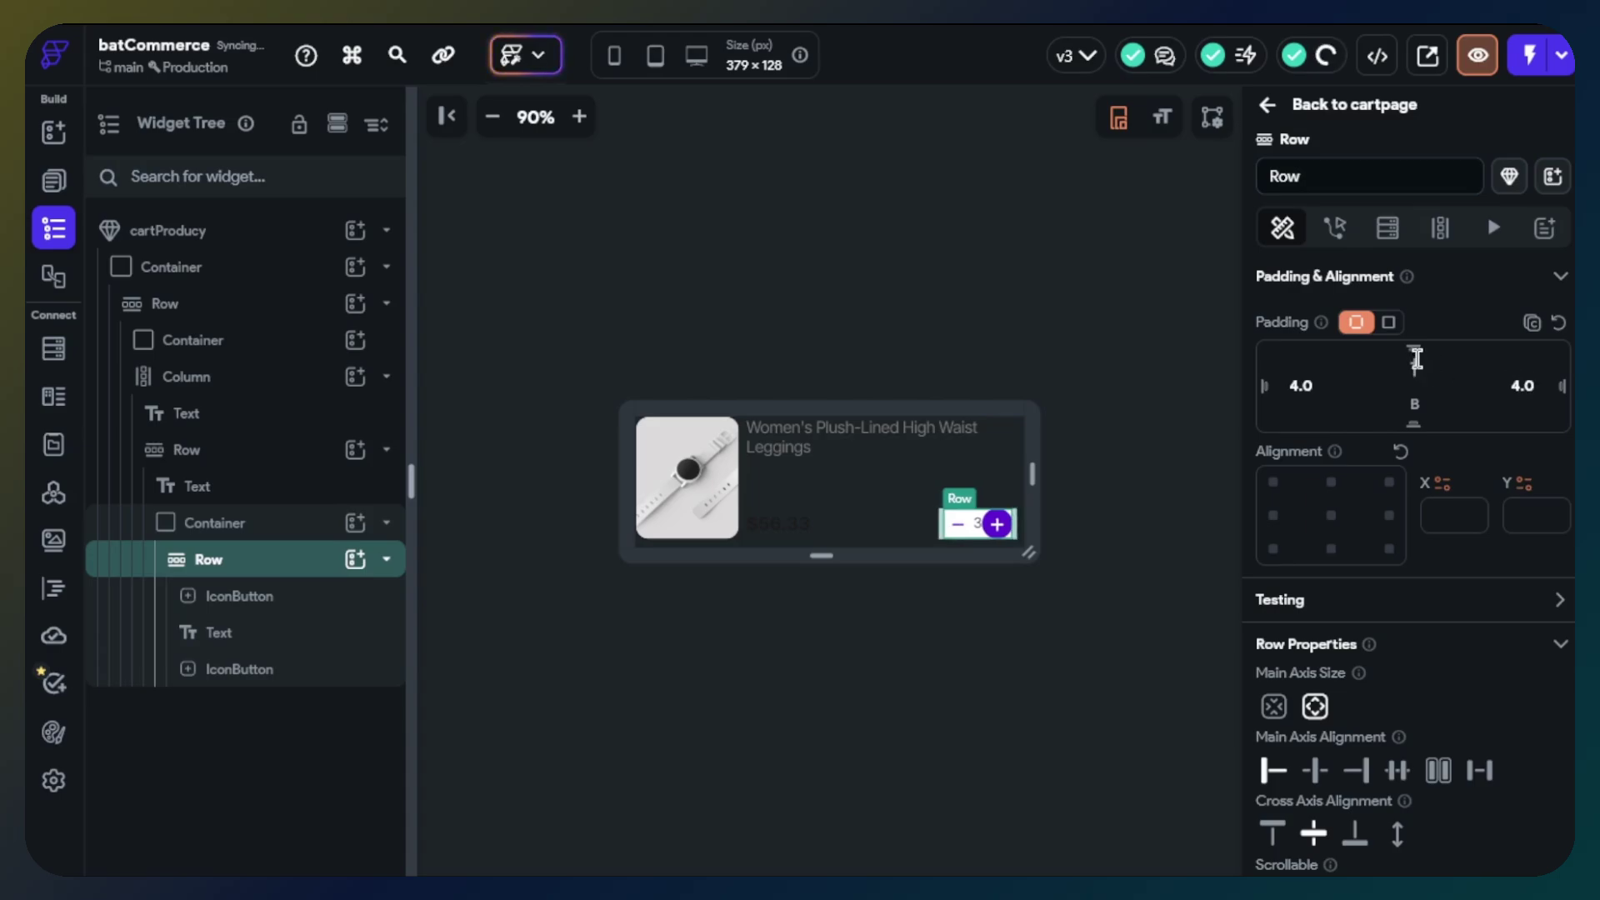
pyautogui.write('3')
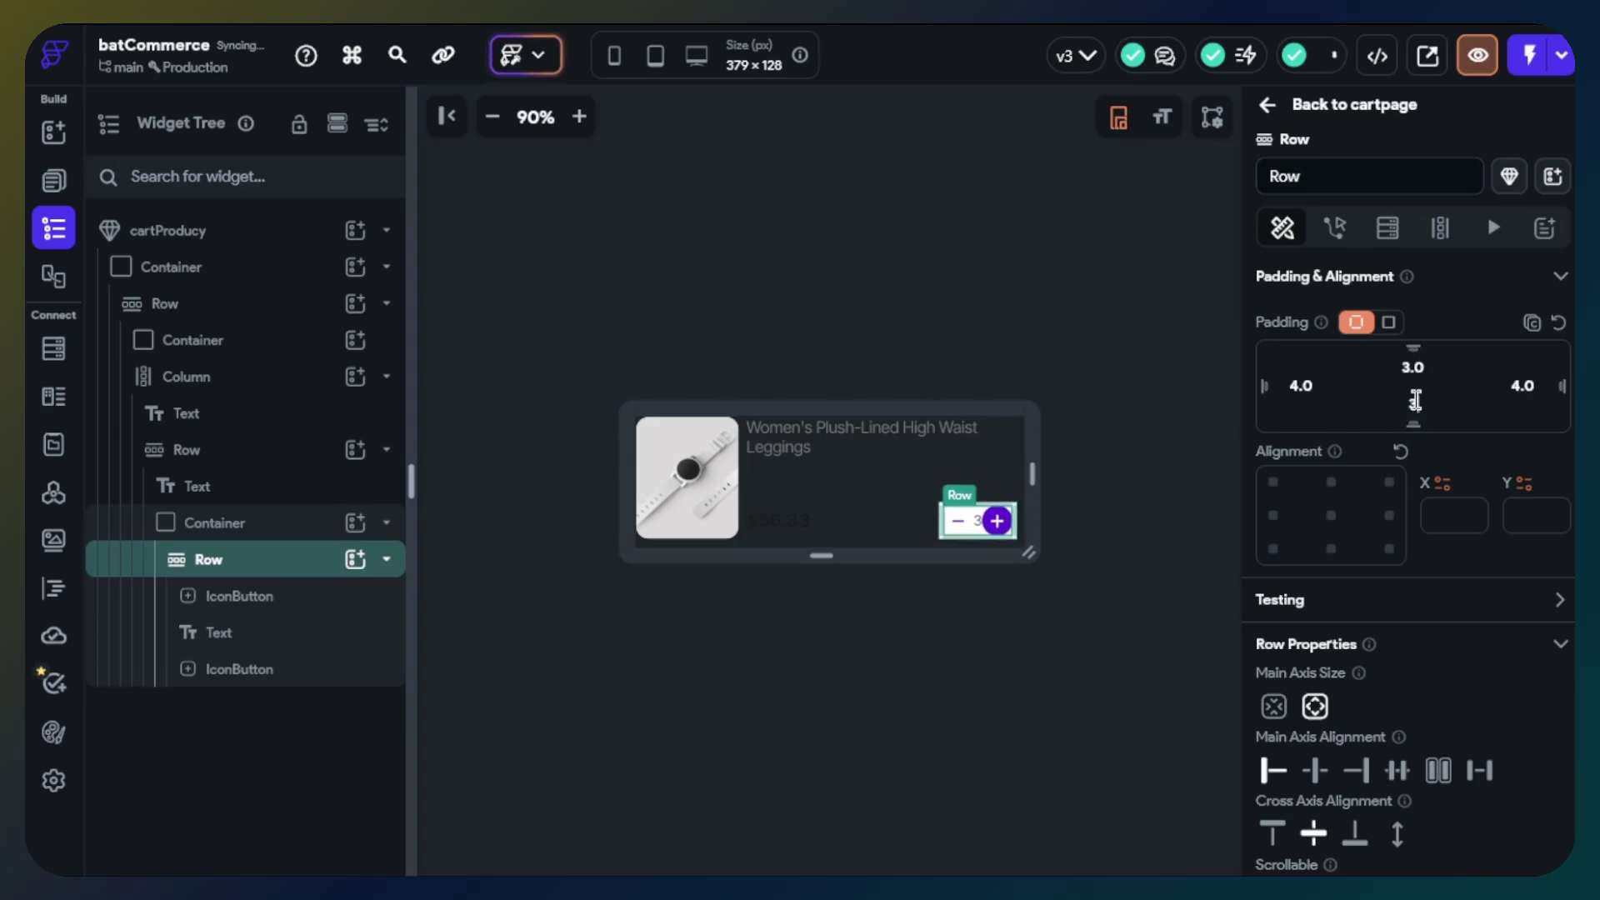
pyautogui.click(1281, 508)
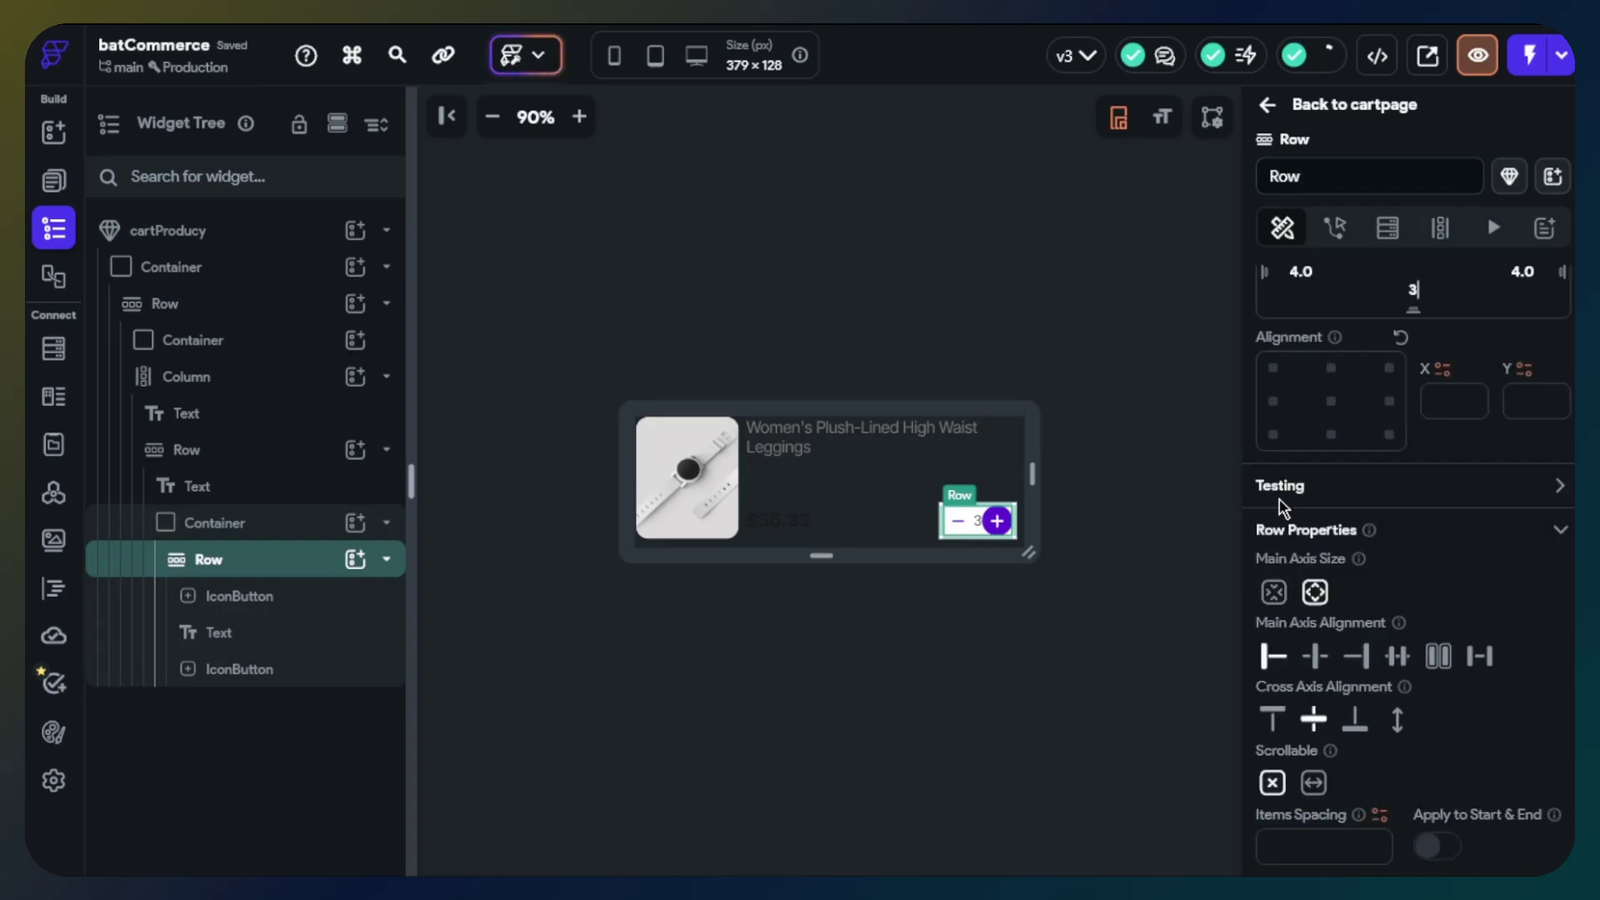
# Give the Container around the quantity controls a uniform border radius of 15.
pyautogui.click(334, 520)
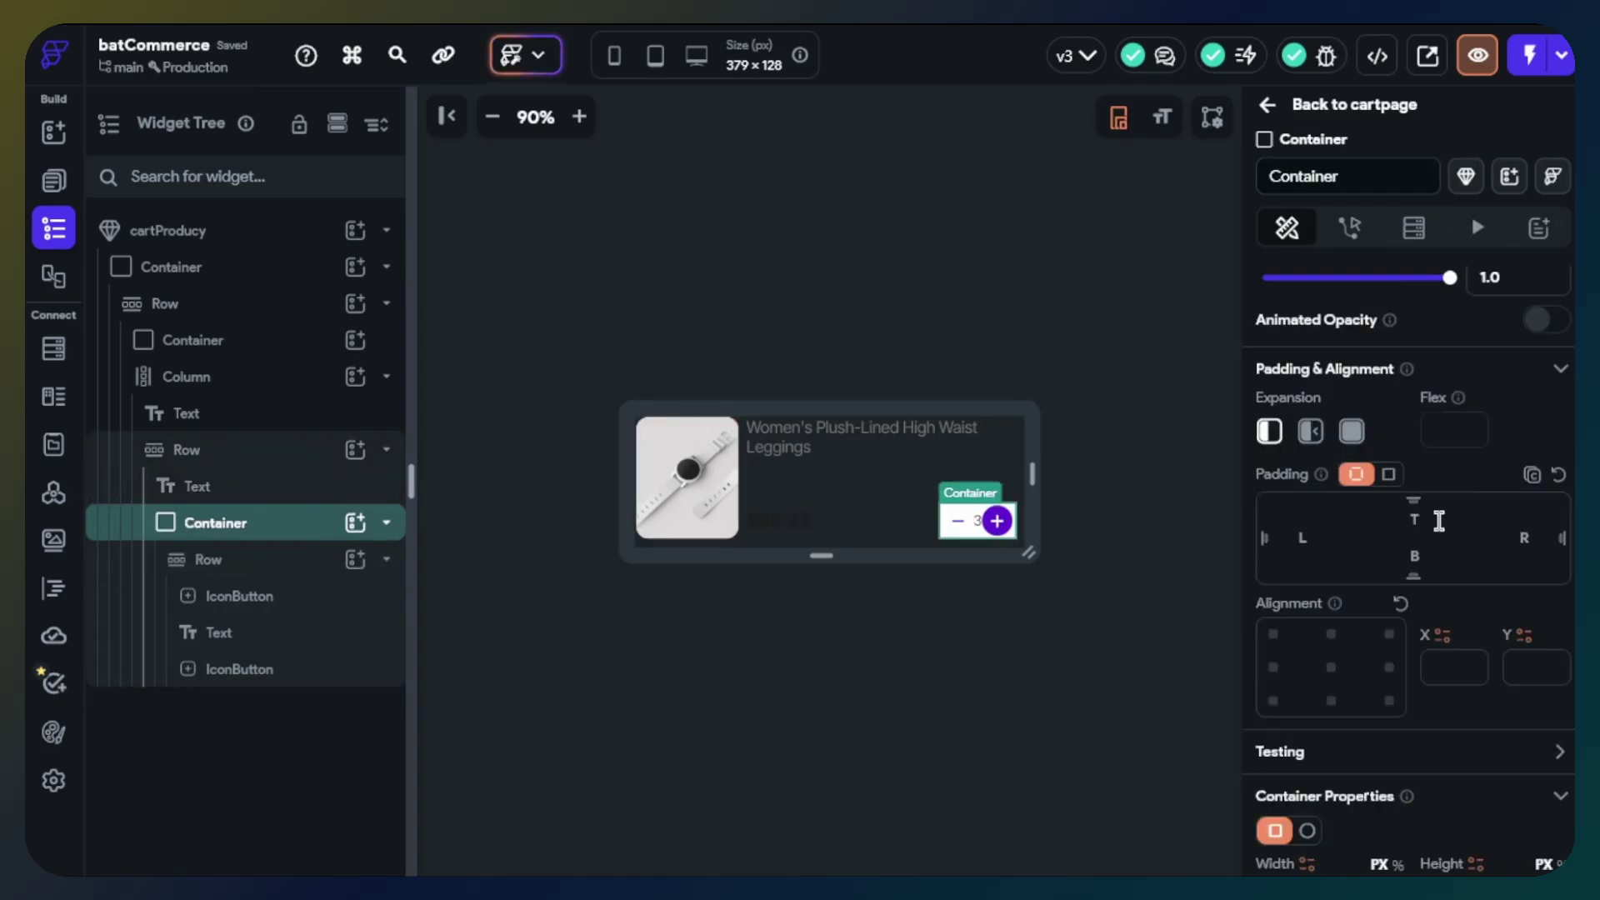
pyautogui.scroll(-3, 1423, 492)
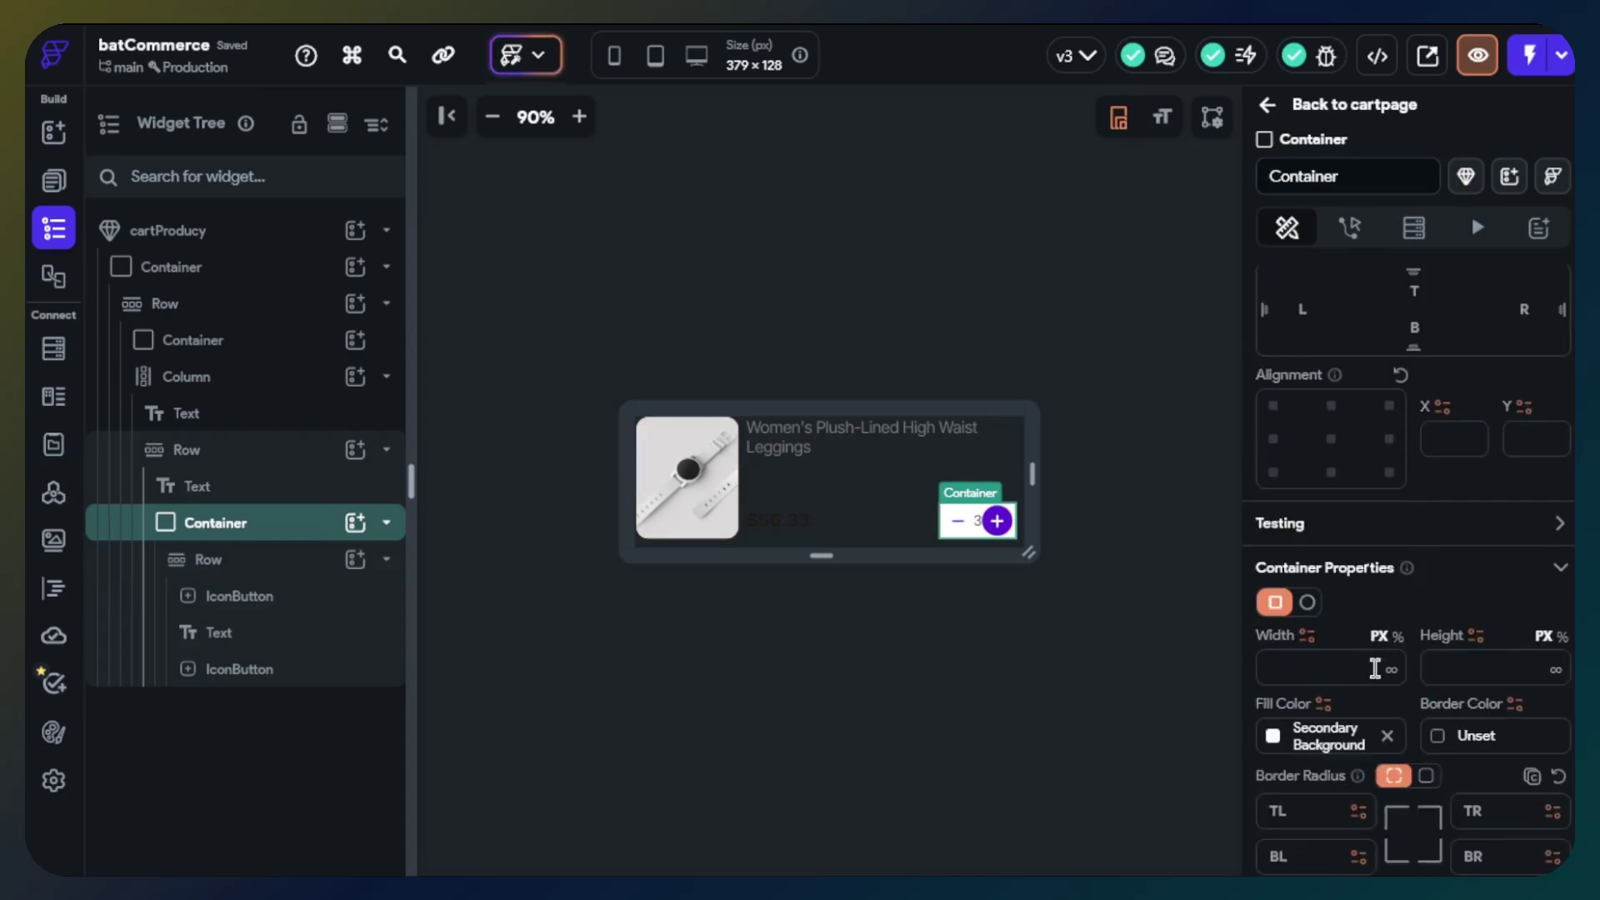
pyautogui.scroll(-2, 1401, 708)
pyautogui.click(1425, 664)
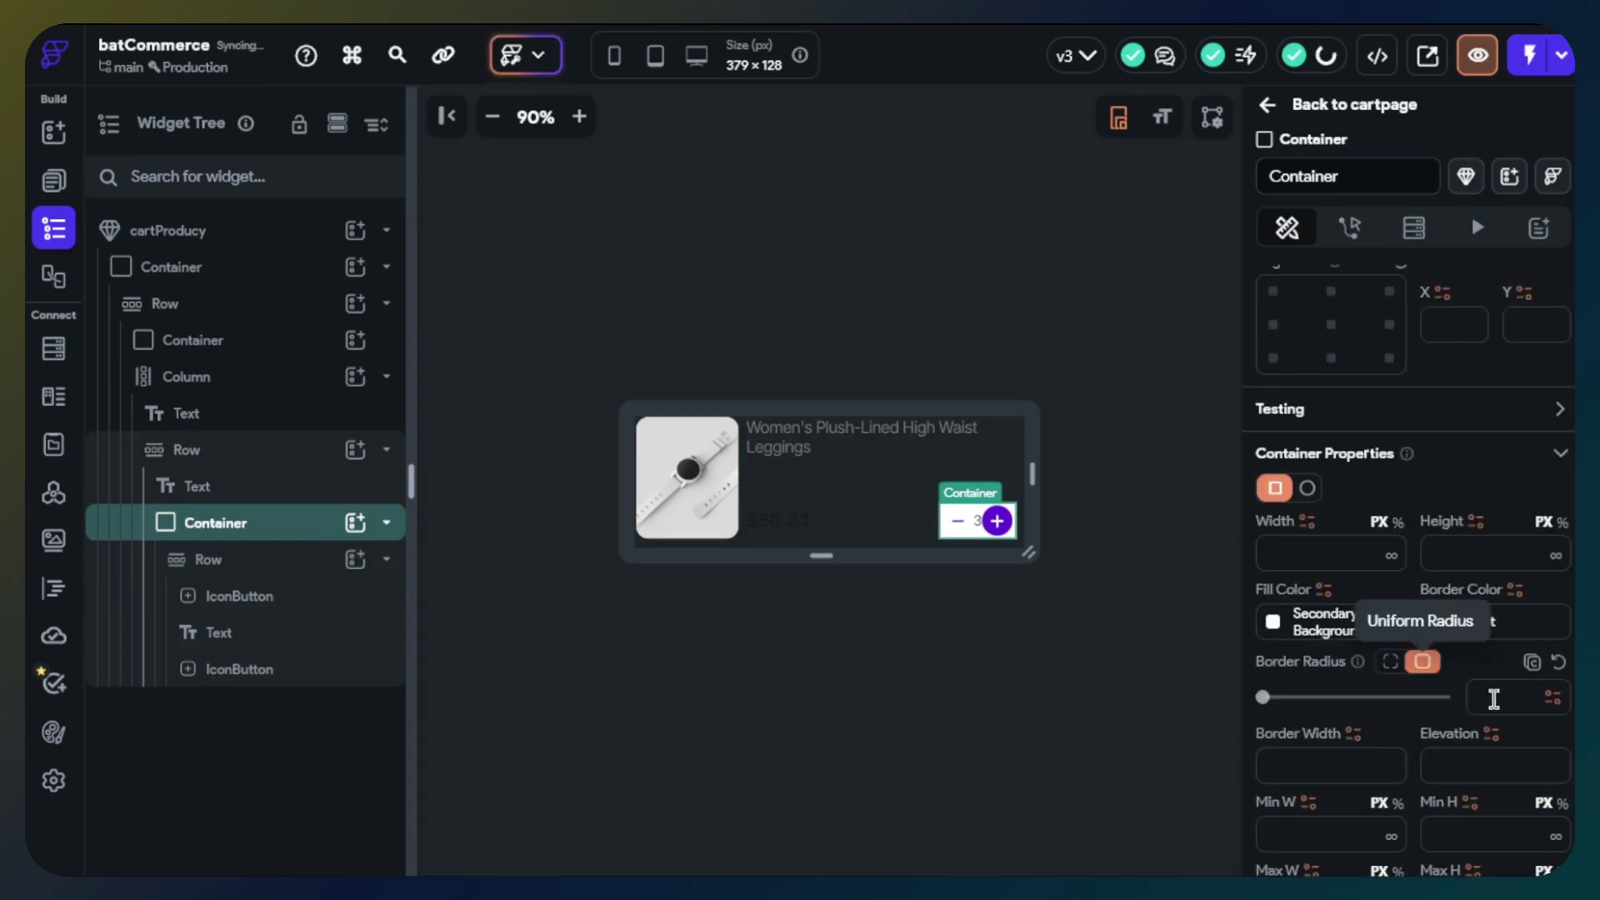
pyautogui.click(1494, 699)
pyautogui.write('16')
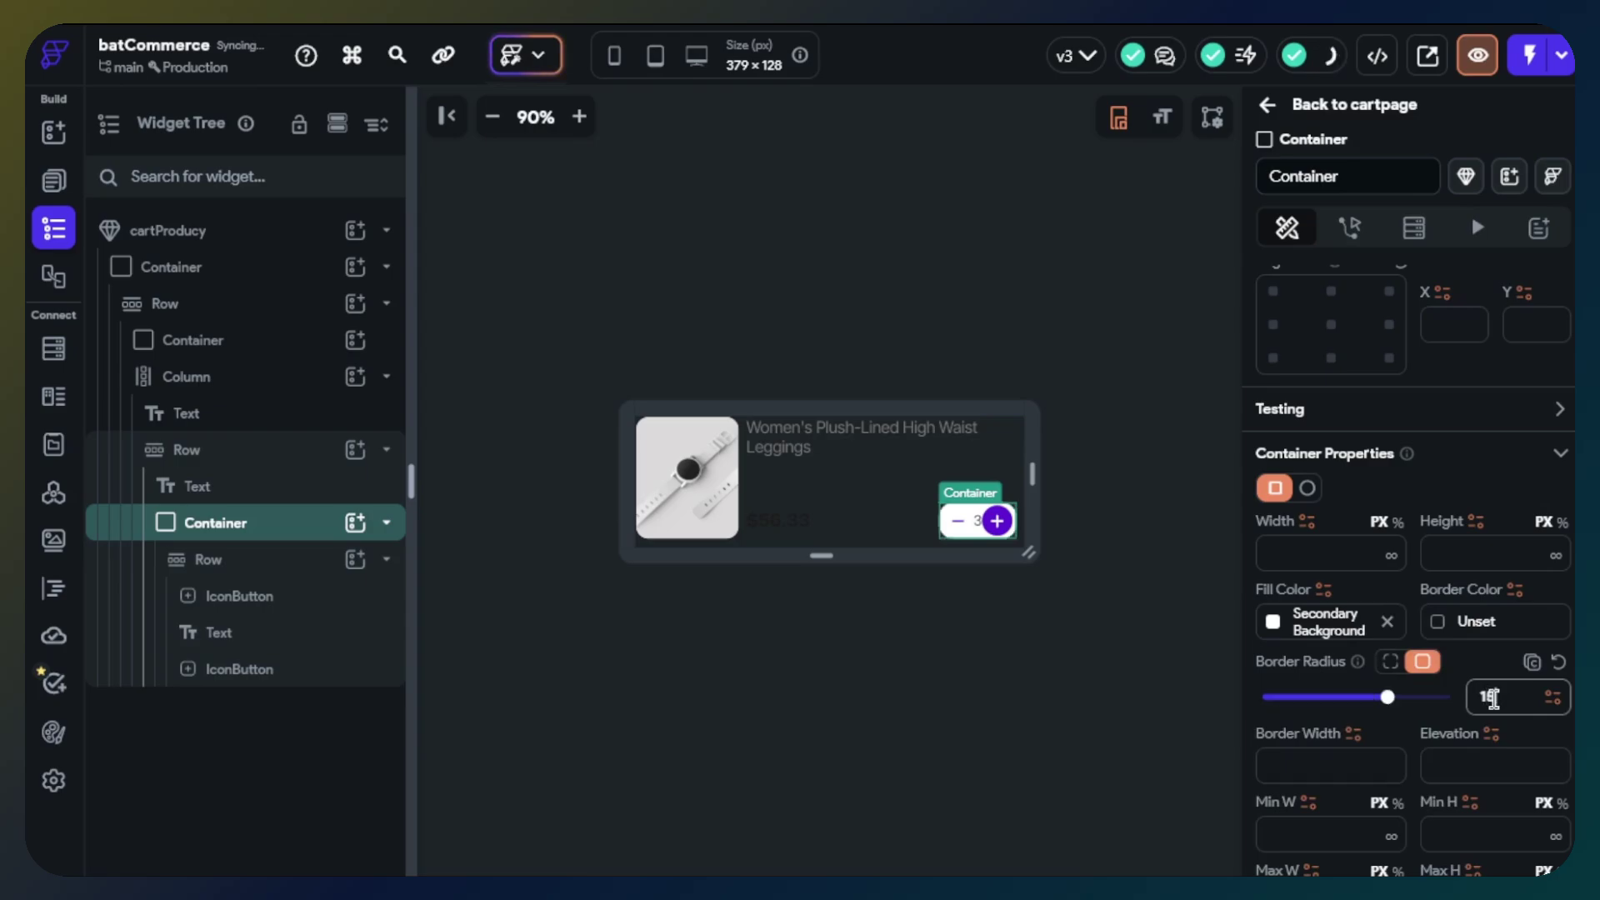
pyautogui.click(1151, 641)
# Change the quantity Container's fill color to the light gray #F4F4F4.
pyautogui.click(579, 116)
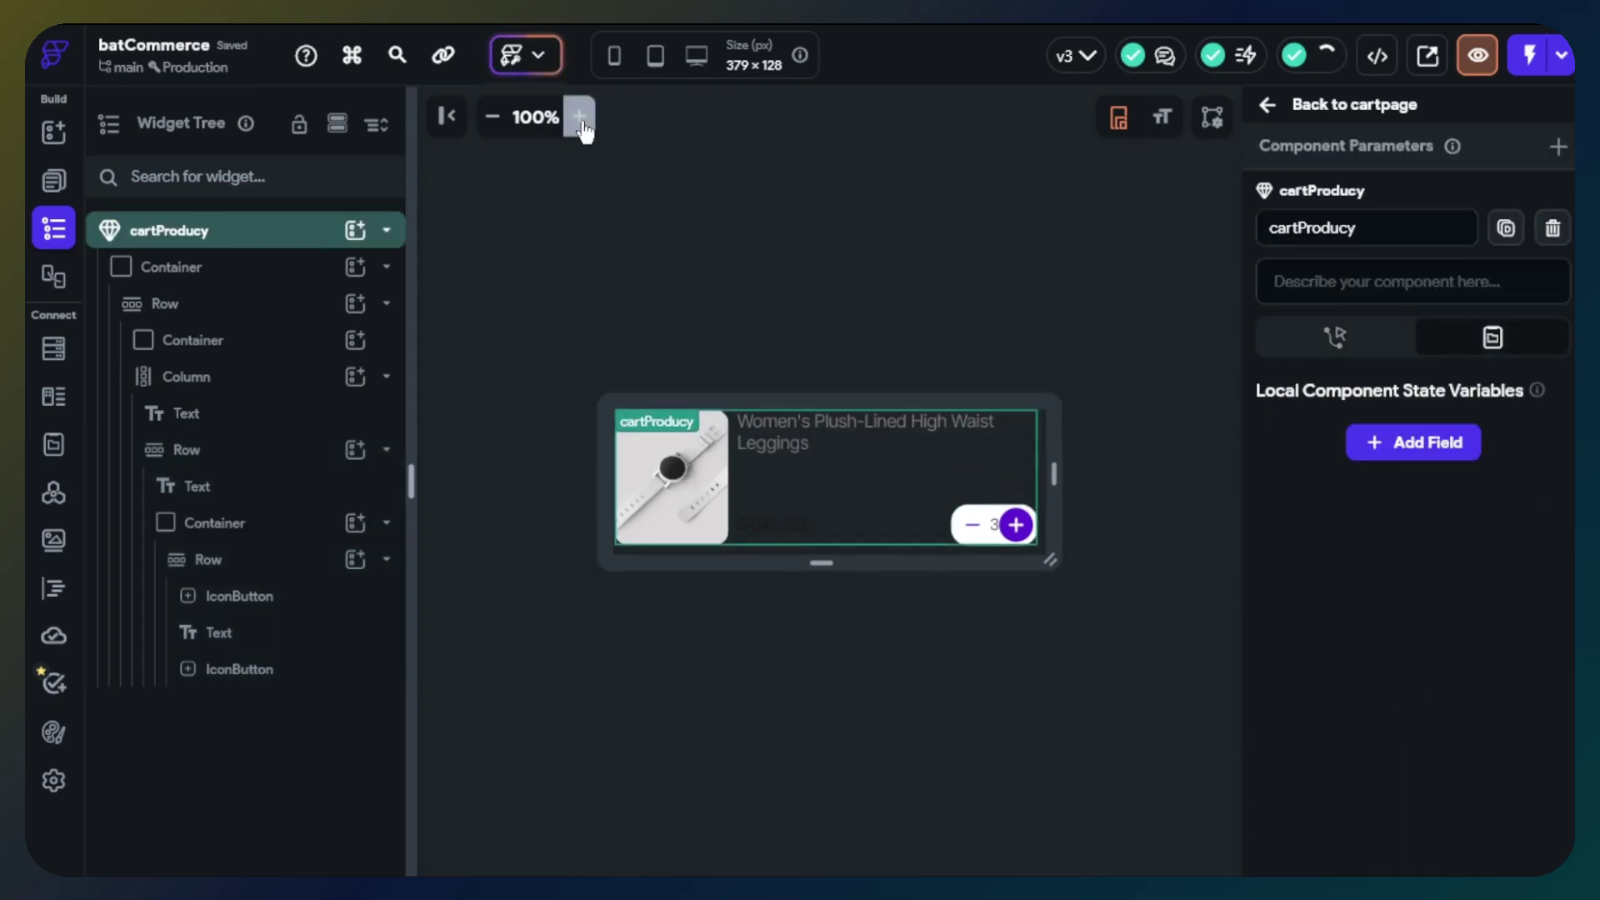
pyautogui.click(579, 116)
pyautogui.click(580, 117)
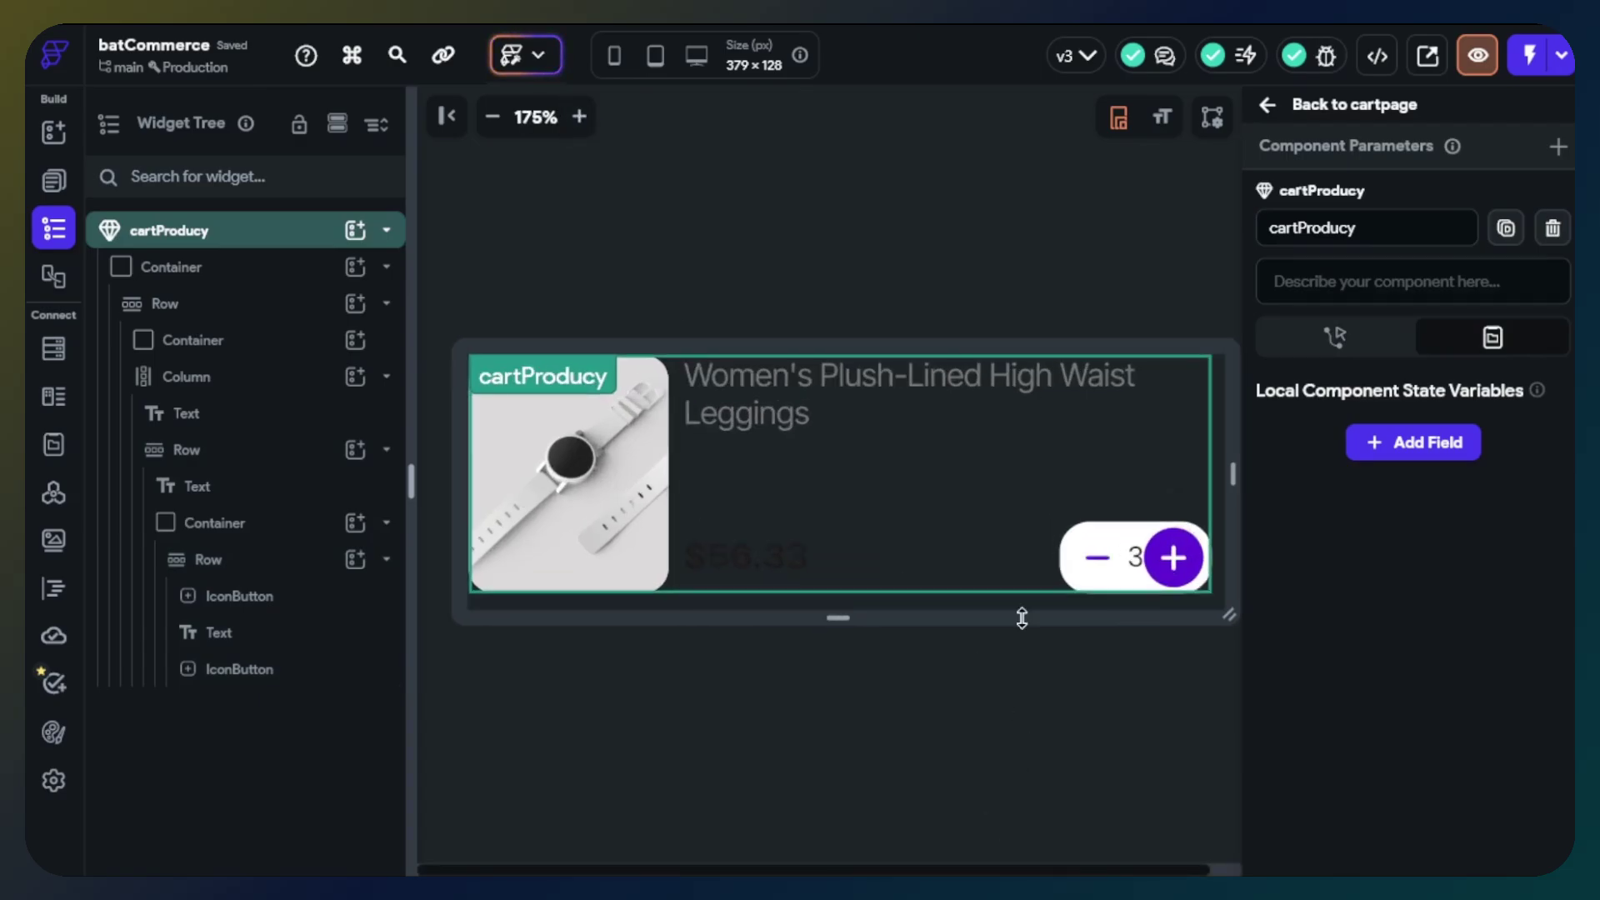
pyautogui.click(229, 523)
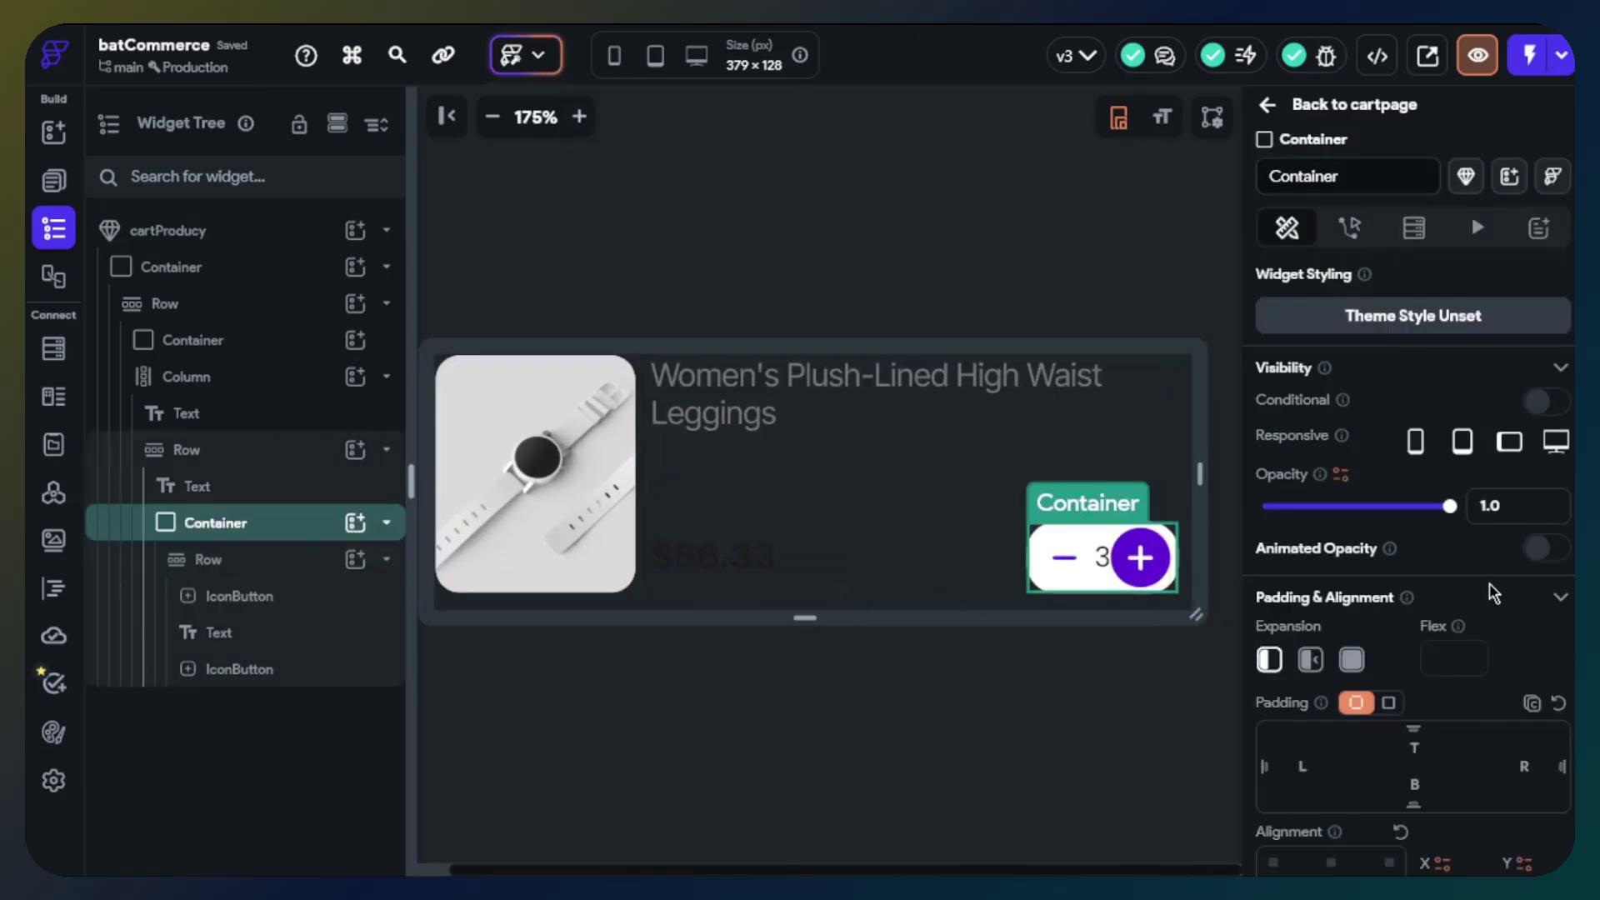
pyautogui.scroll(-7, 1483, 620)
pyautogui.click(1275, 623)
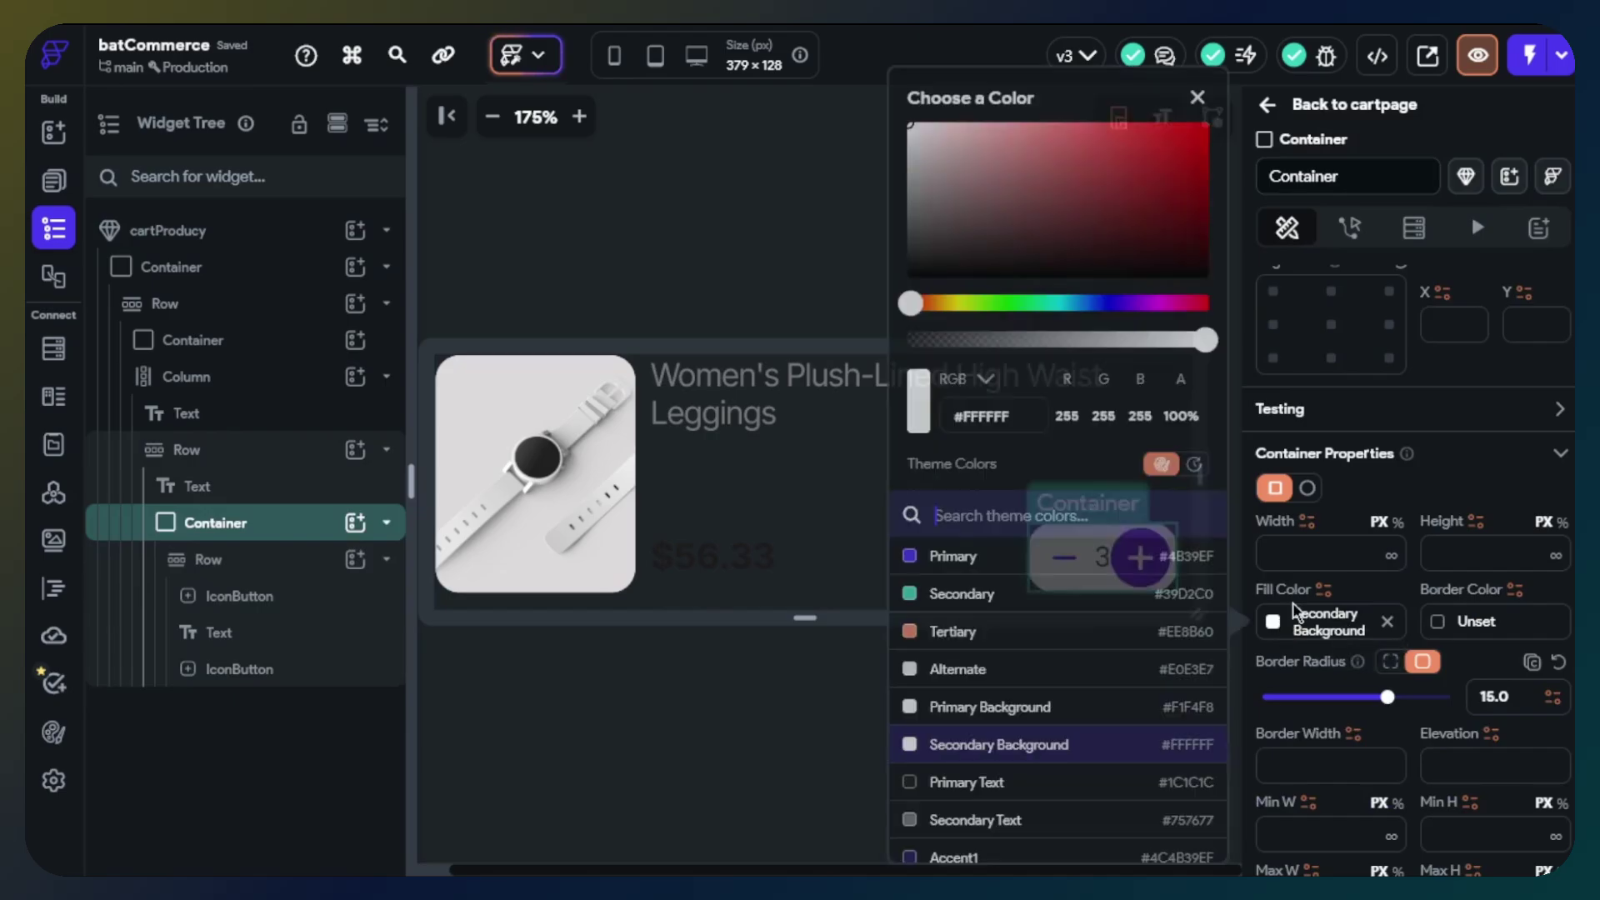
pyautogui.click(910, 129)
pyautogui.moveTo(897, 127); pyautogui.dragTo(886, 128)
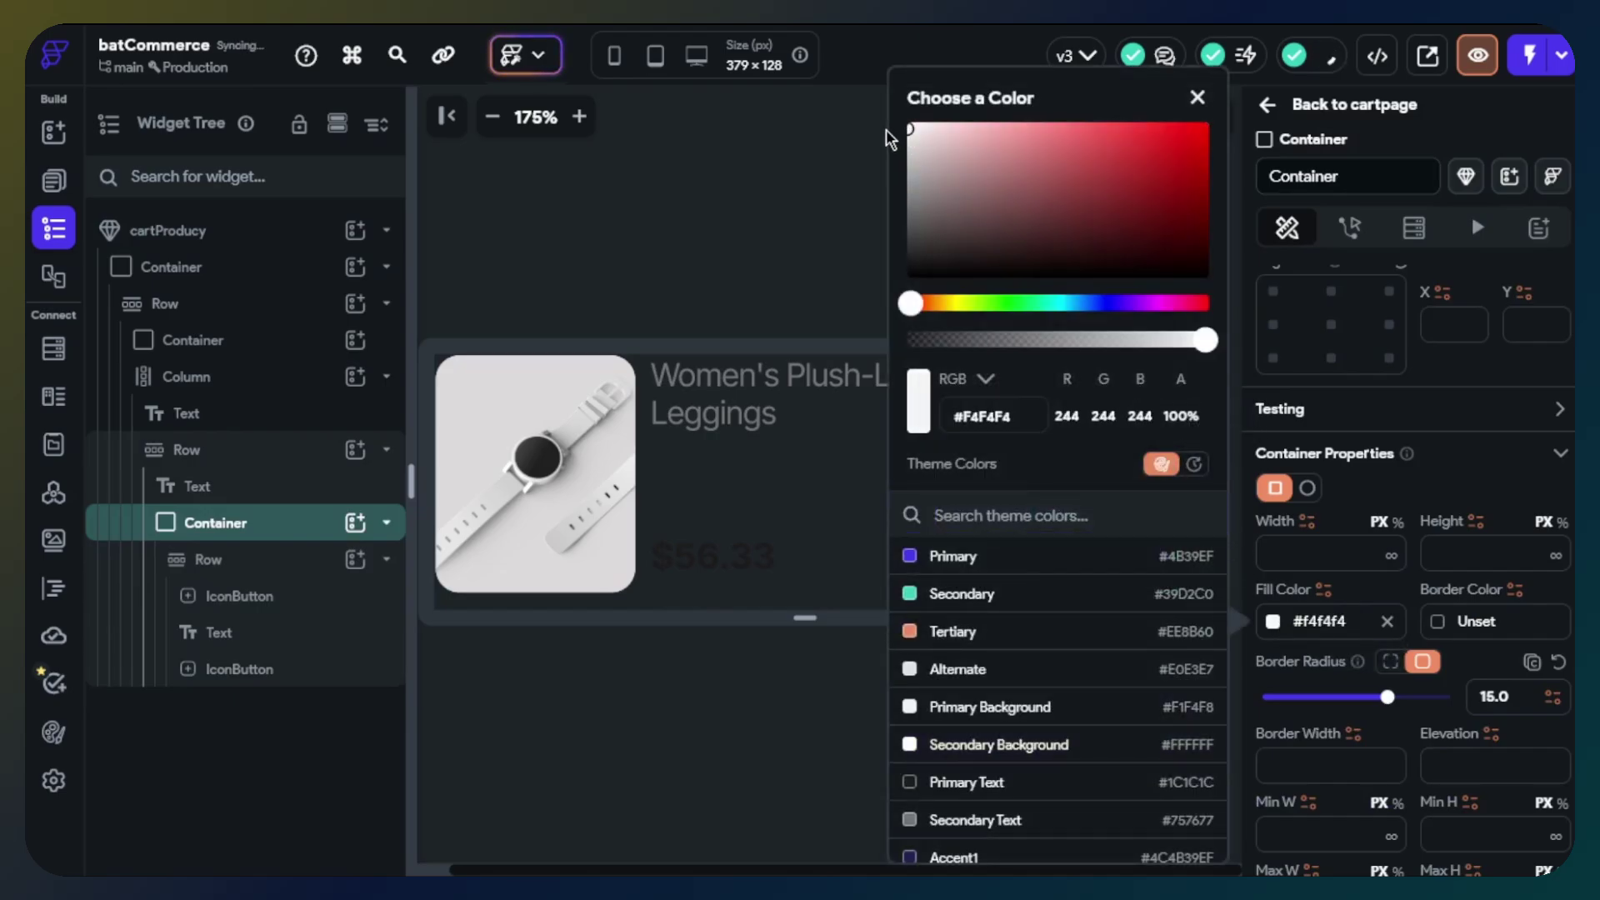
pyautogui.click(840, 218)
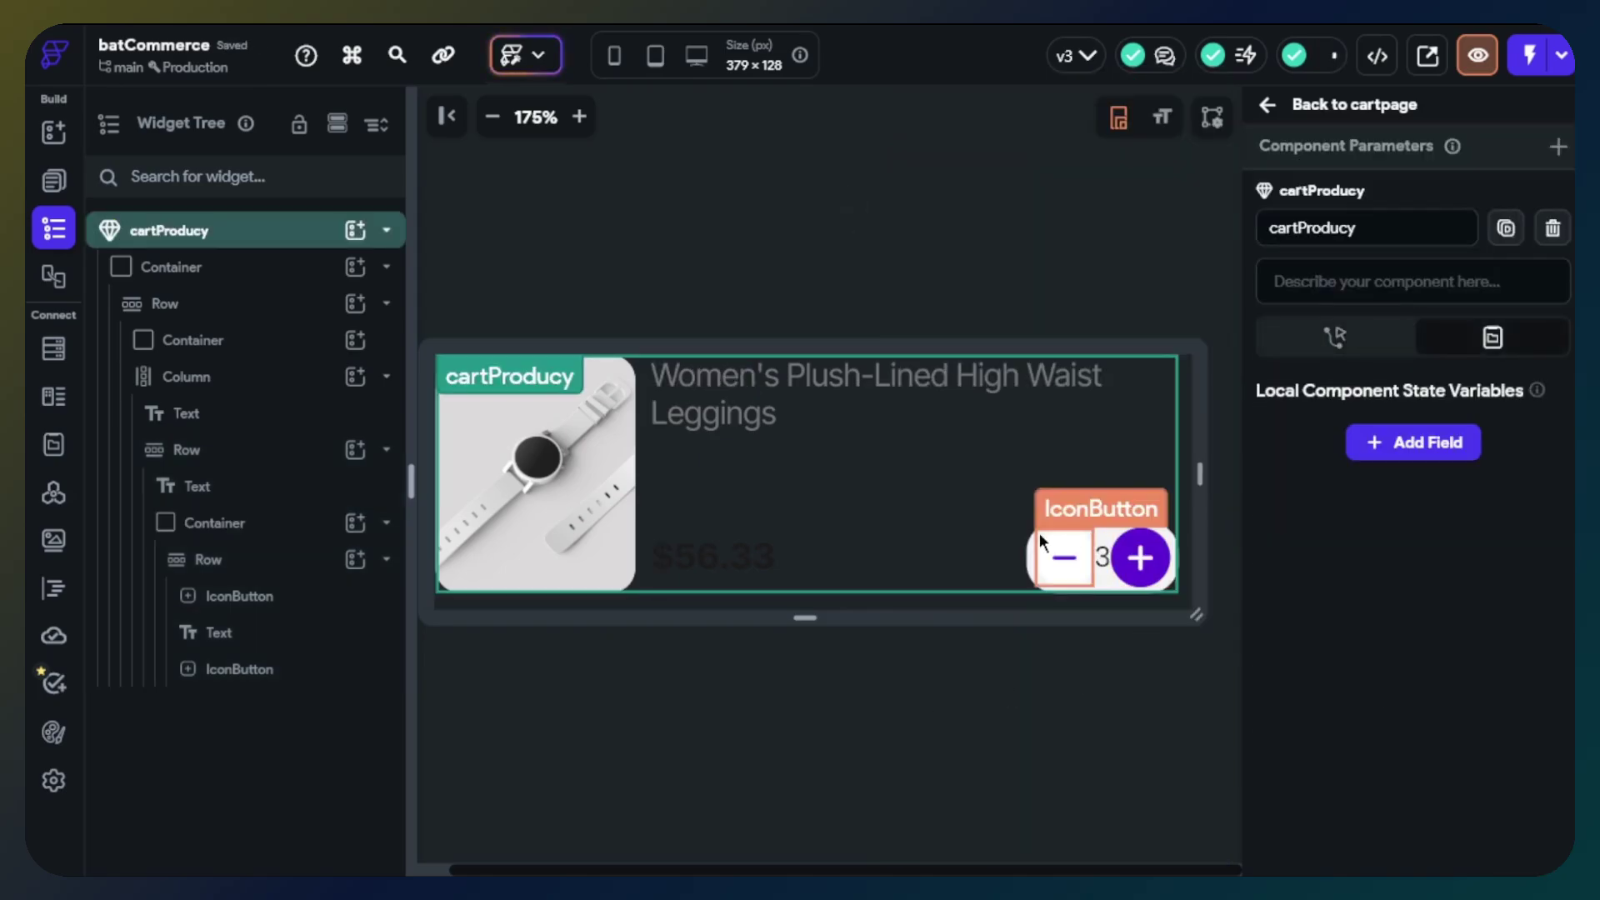
# Try a height of 50 px on the quantity Container, then clear the height again.
pyautogui.click(267, 525)
pyautogui.scroll(-5, 1409, 685)
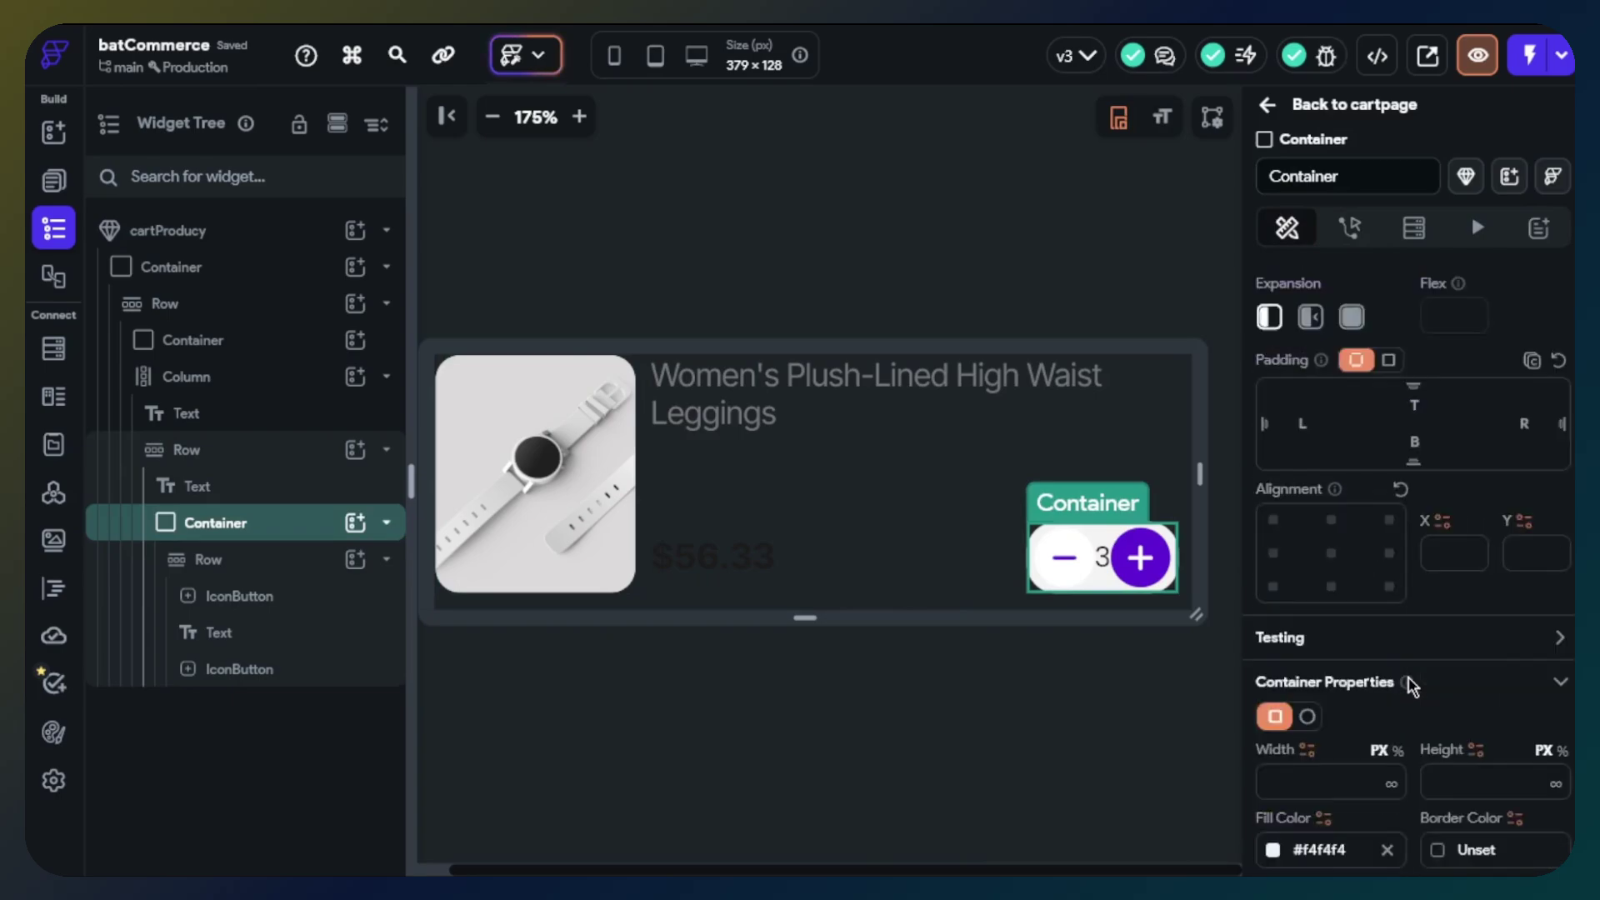
pyautogui.scroll(-2, 1408, 685)
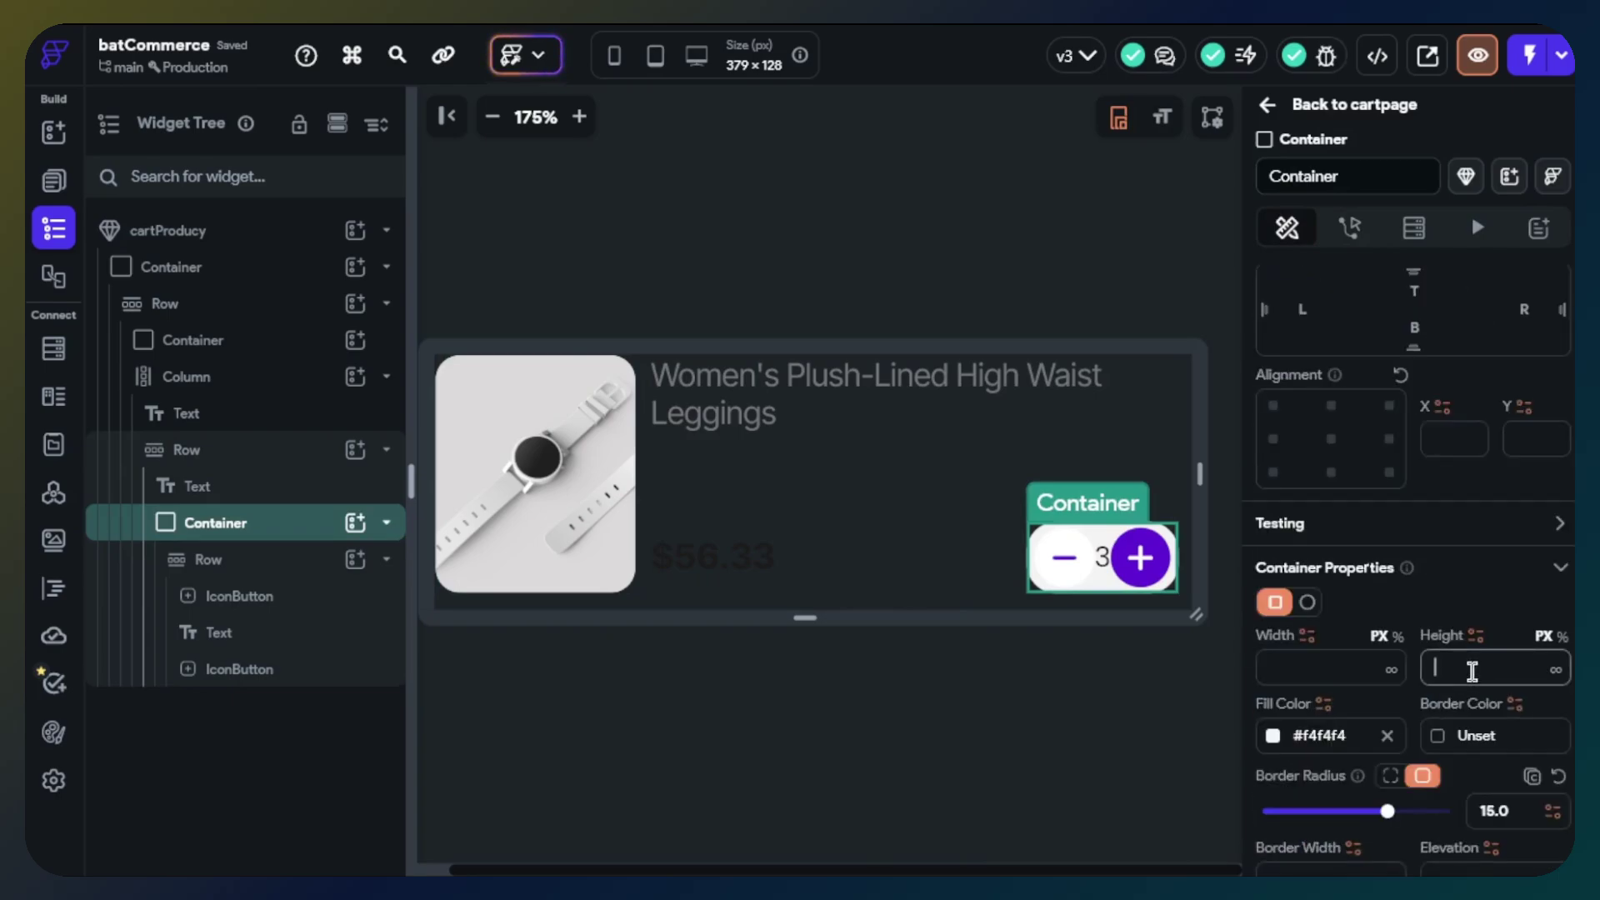
pyautogui.write('50')
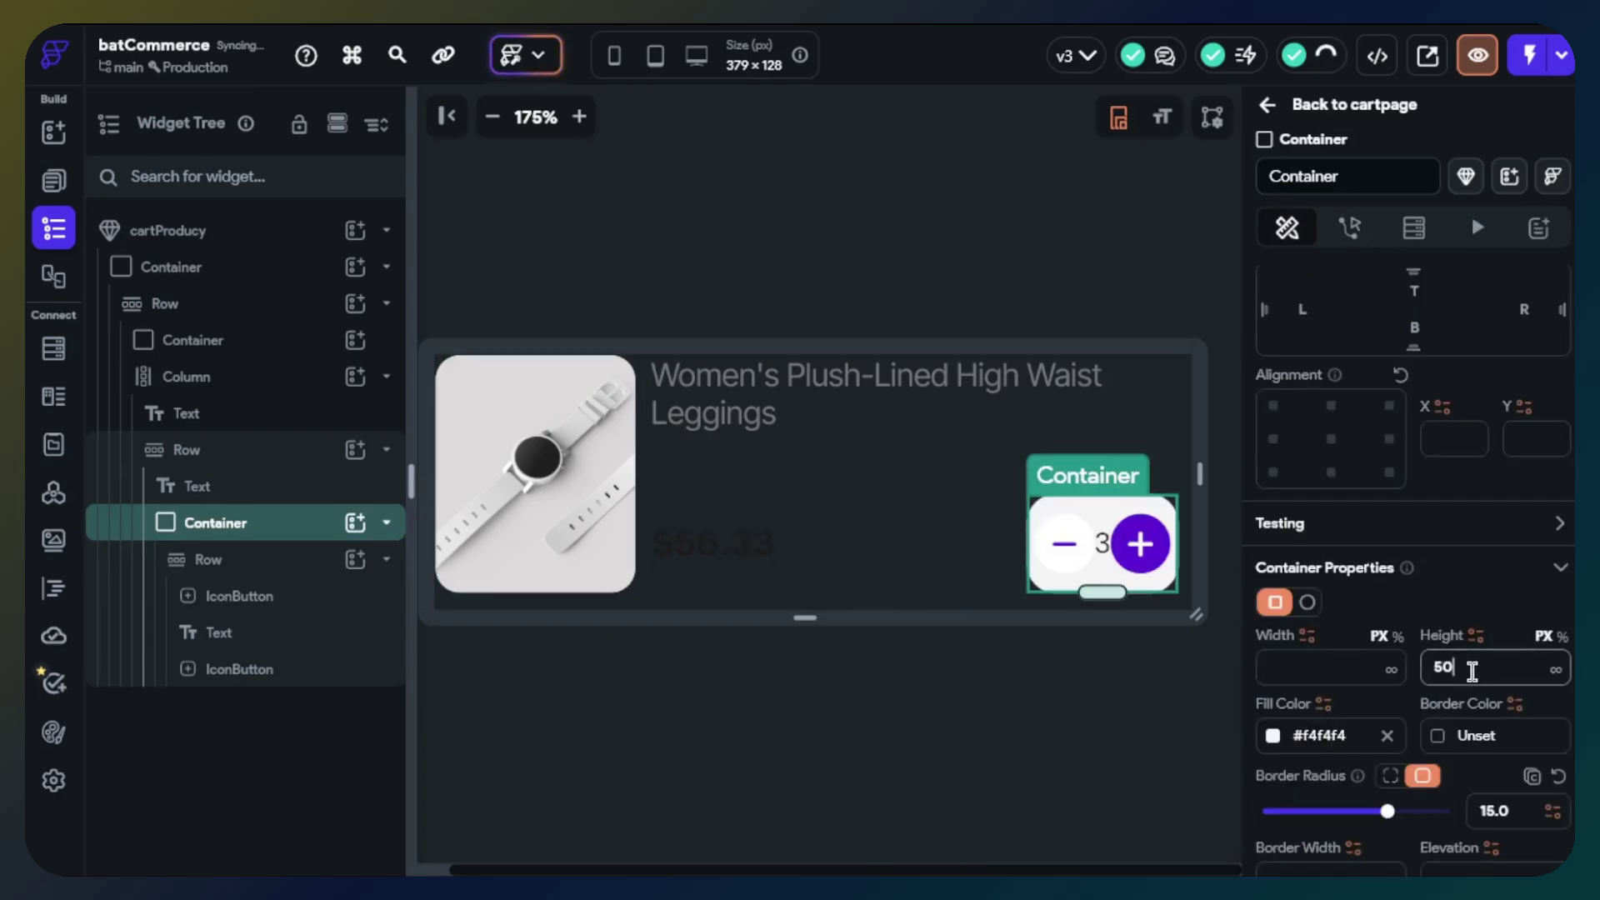
pyautogui.press('BackSpace')
pyautogui.press('BackSpace')
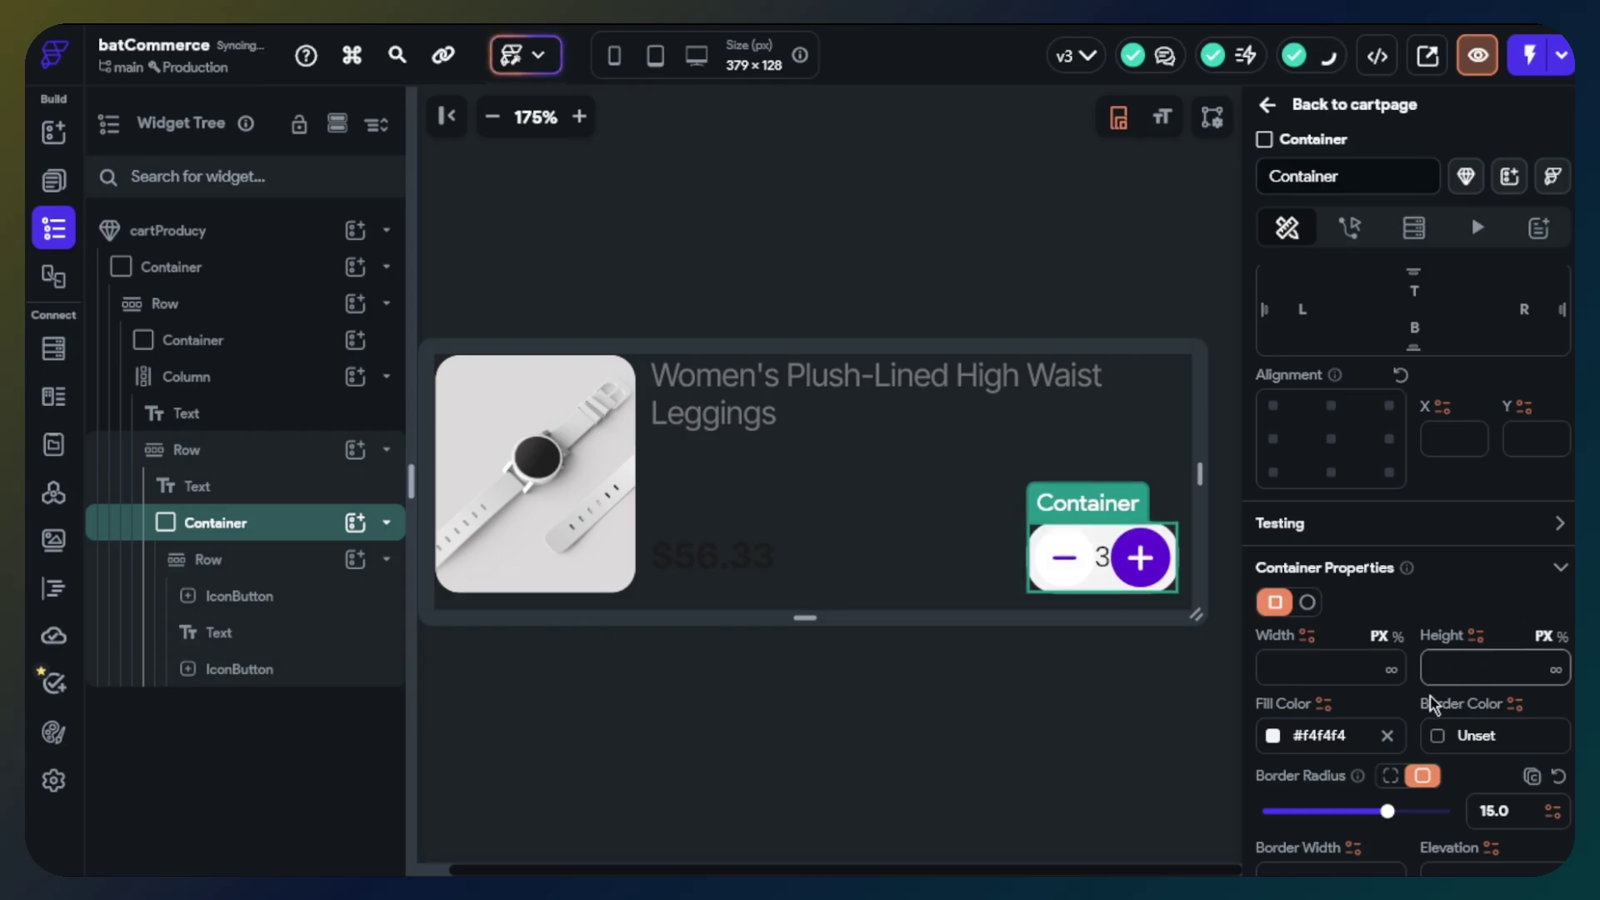
# Set the quantity Container's width to 100 px and its inner Row's main axis alignment to Space Between.
pyautogui.click(1312, 665)
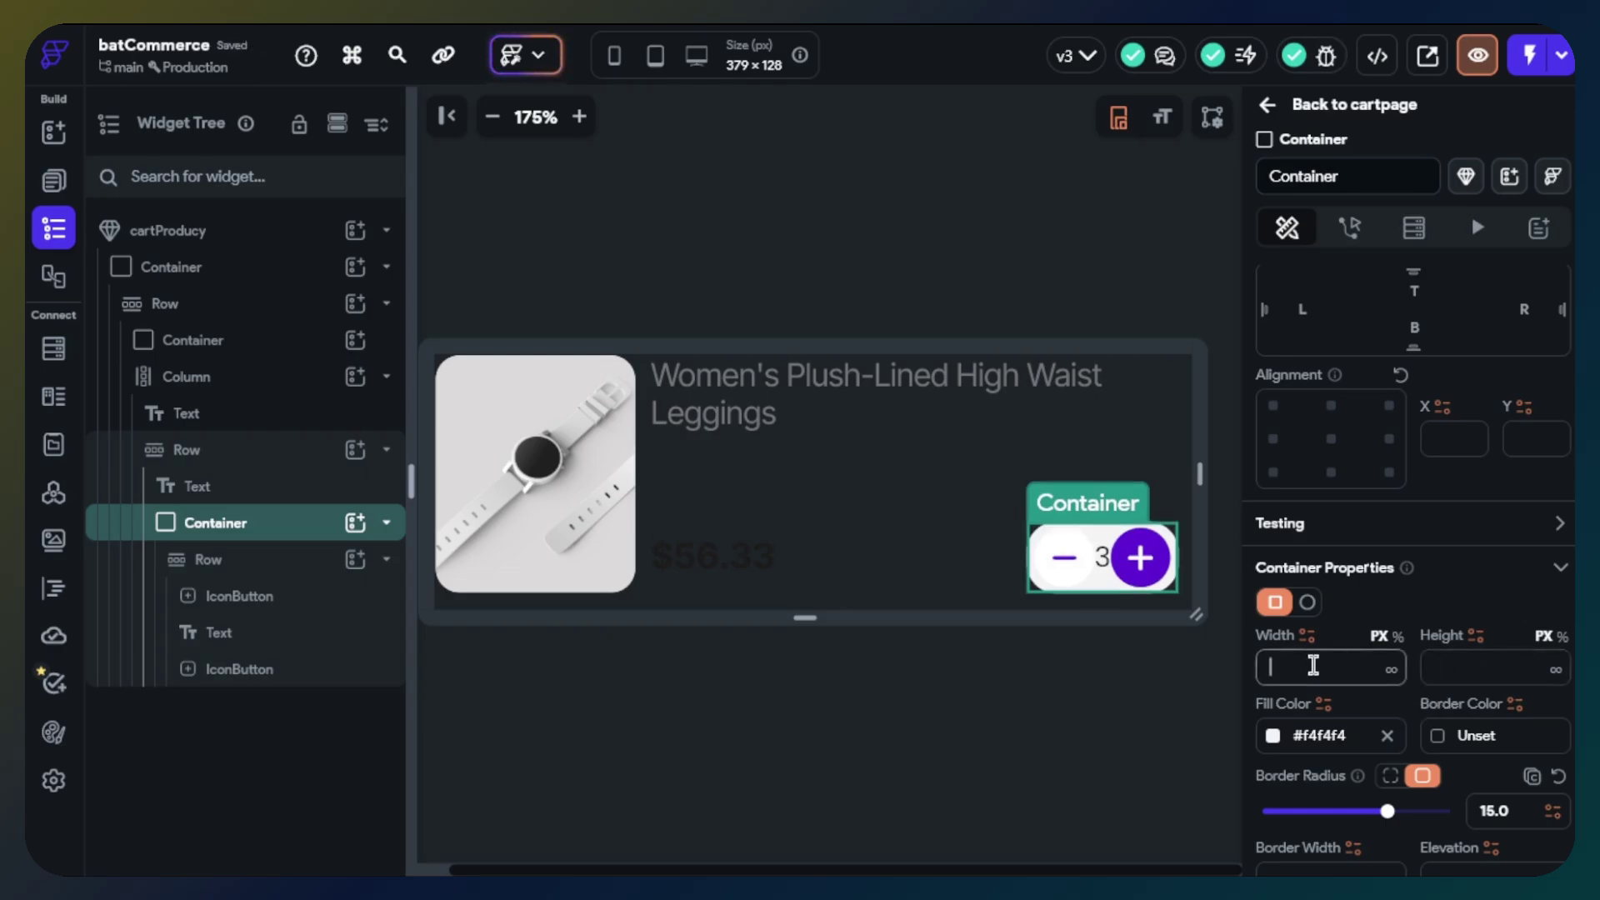
pyautogui.write('100')
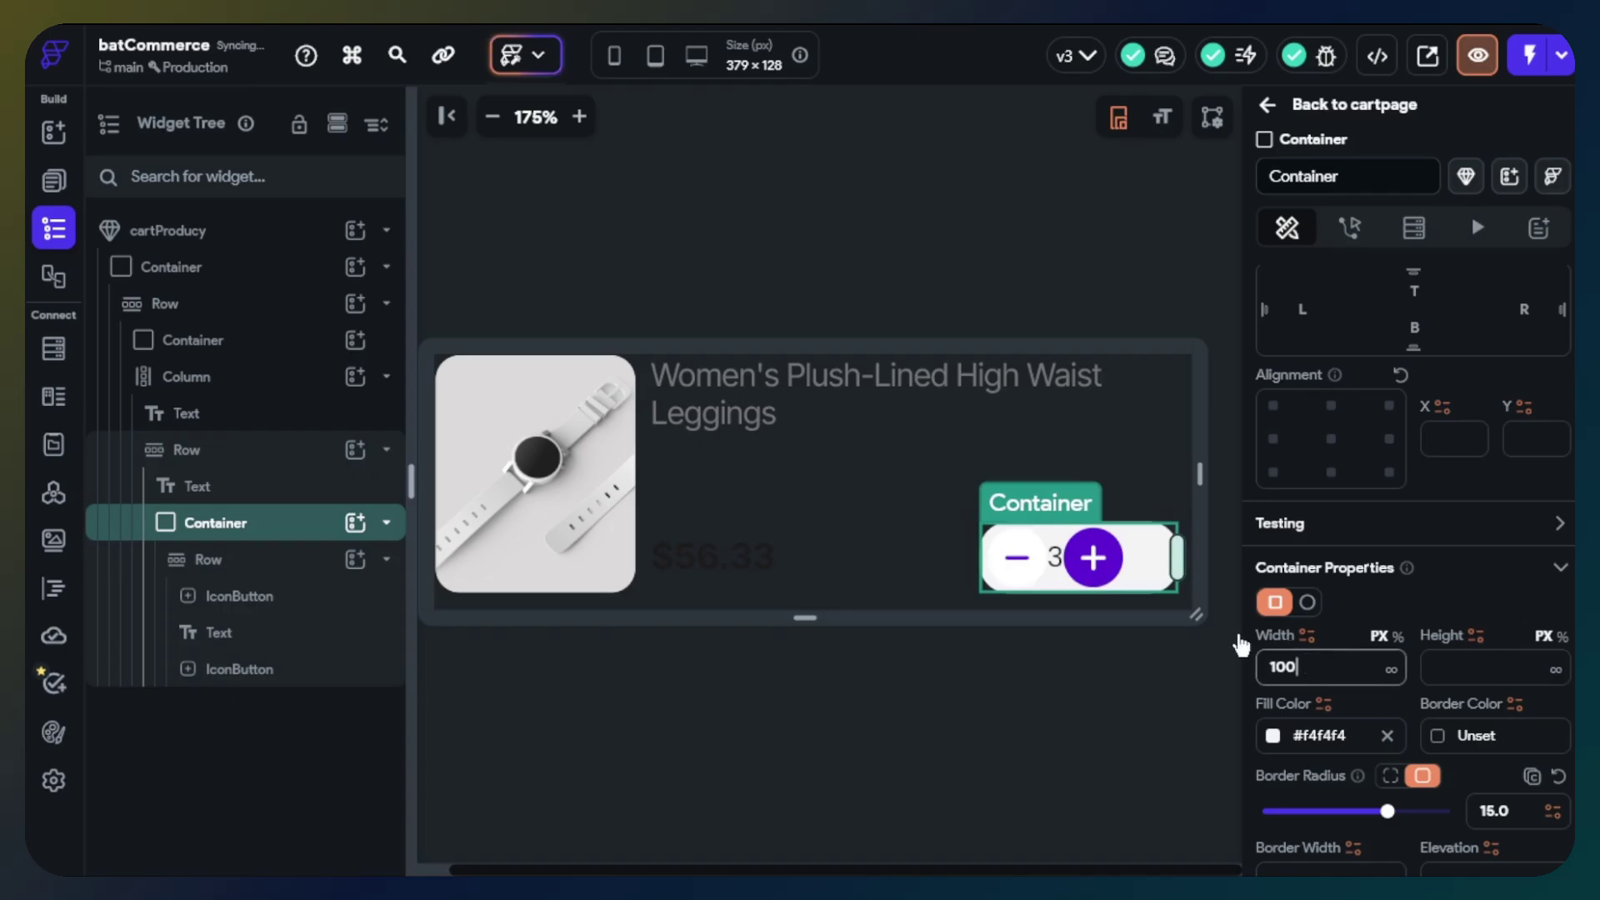
pyautogui.click(279, 559)
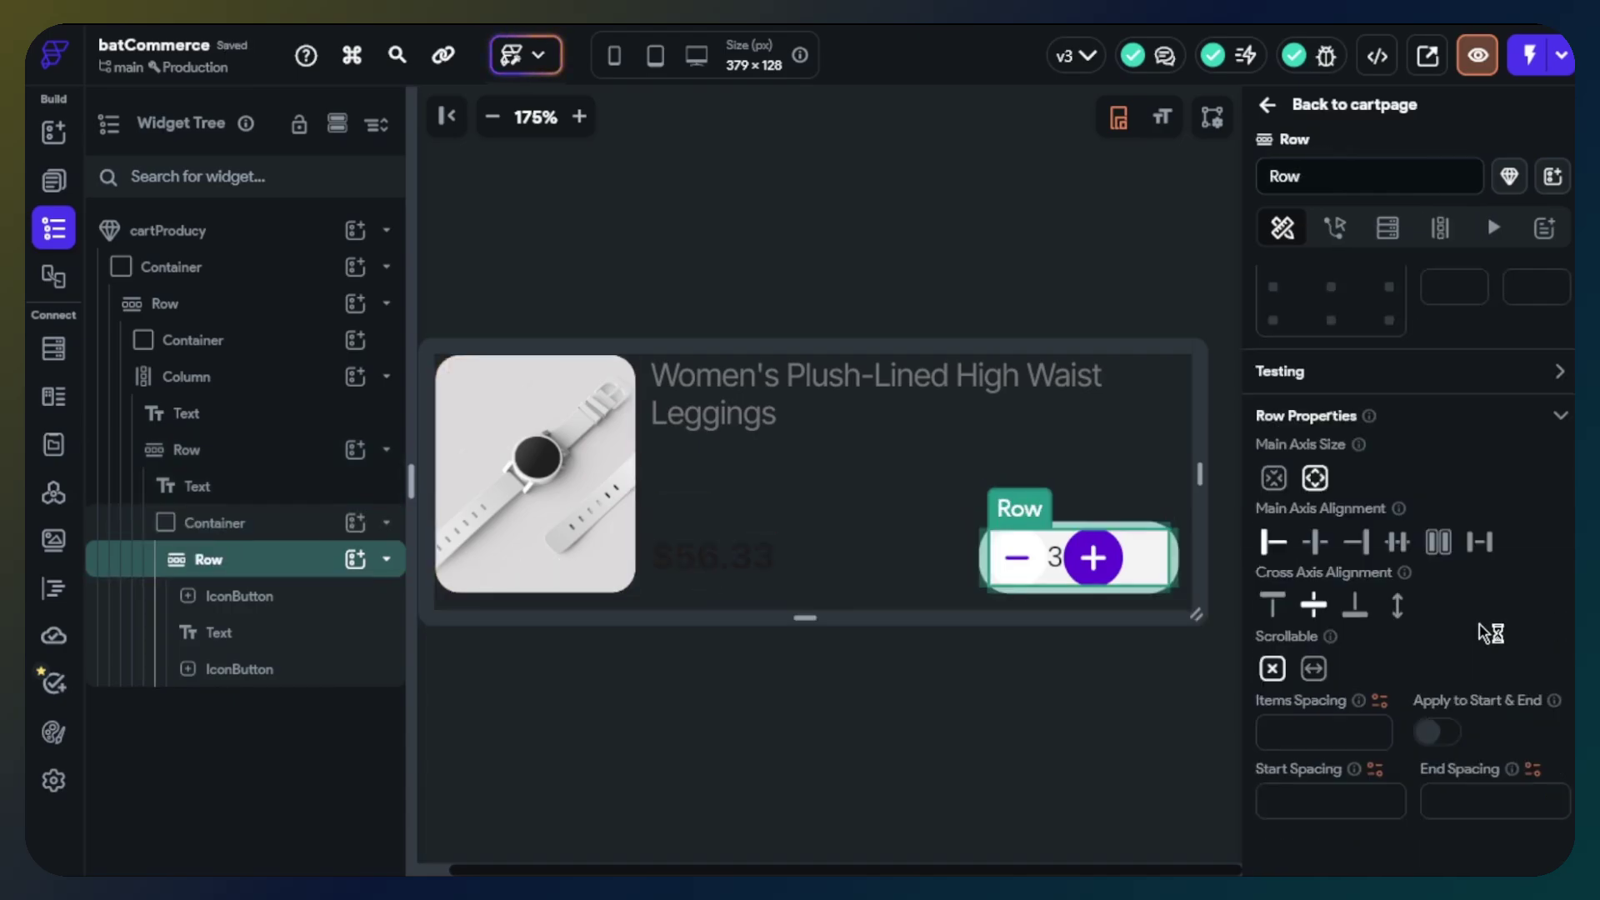
pyautogui.click(1479, 428)
pyautogui.click(1165, 699)
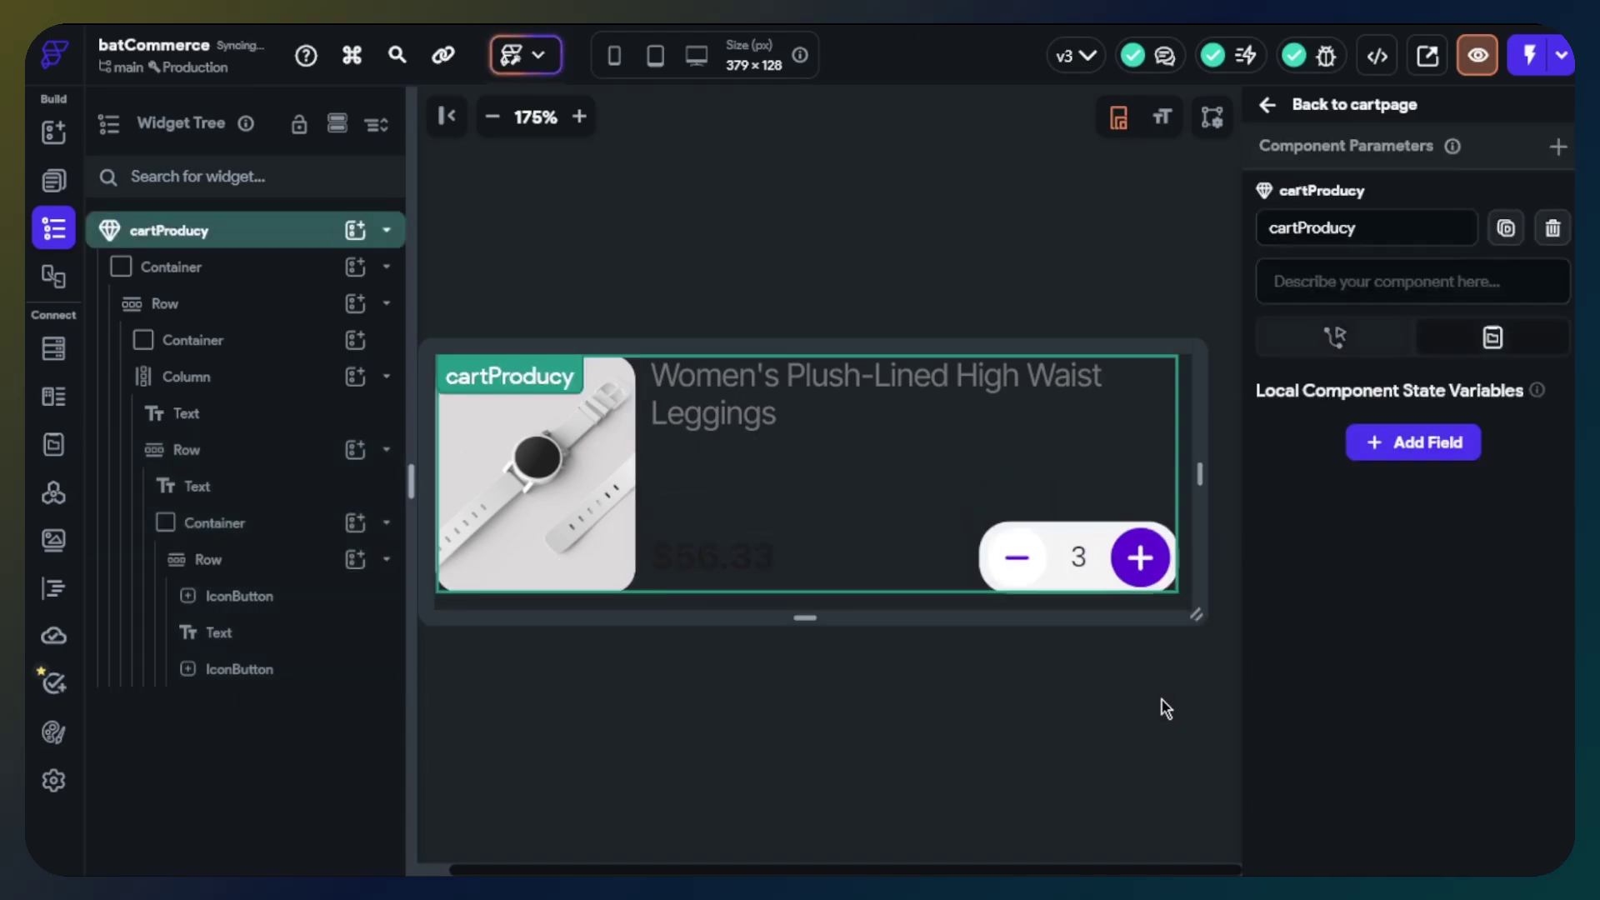
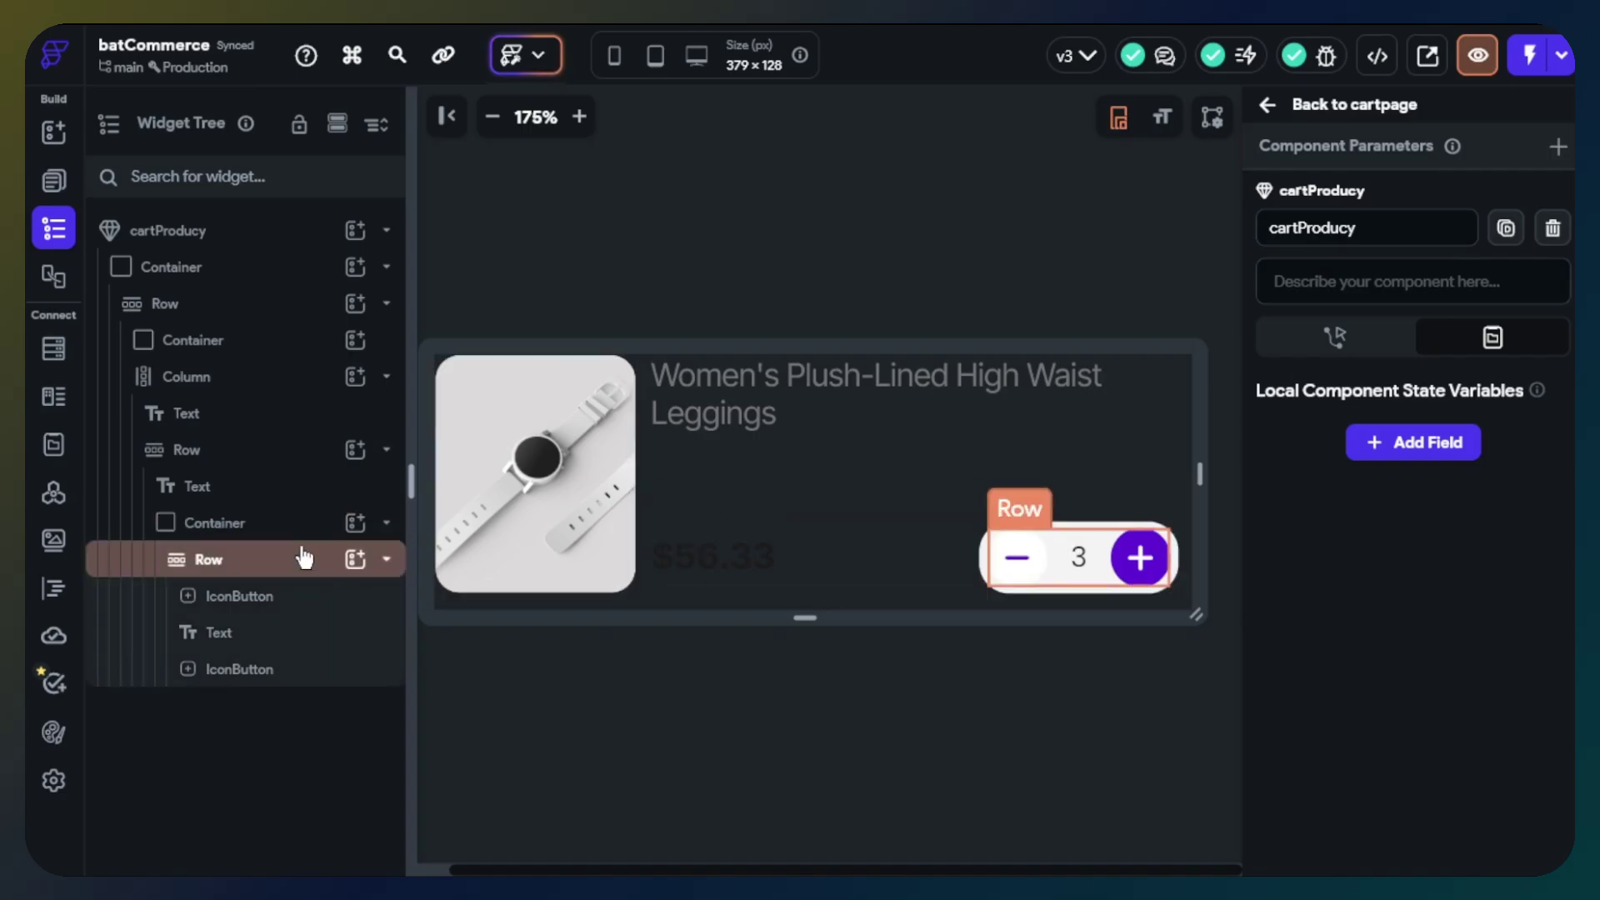
# Widen the Container around the quantity controls to 110 px.
pyautogui.click(280, 522)
pyautogui.scroll(-5, 1353, 626)
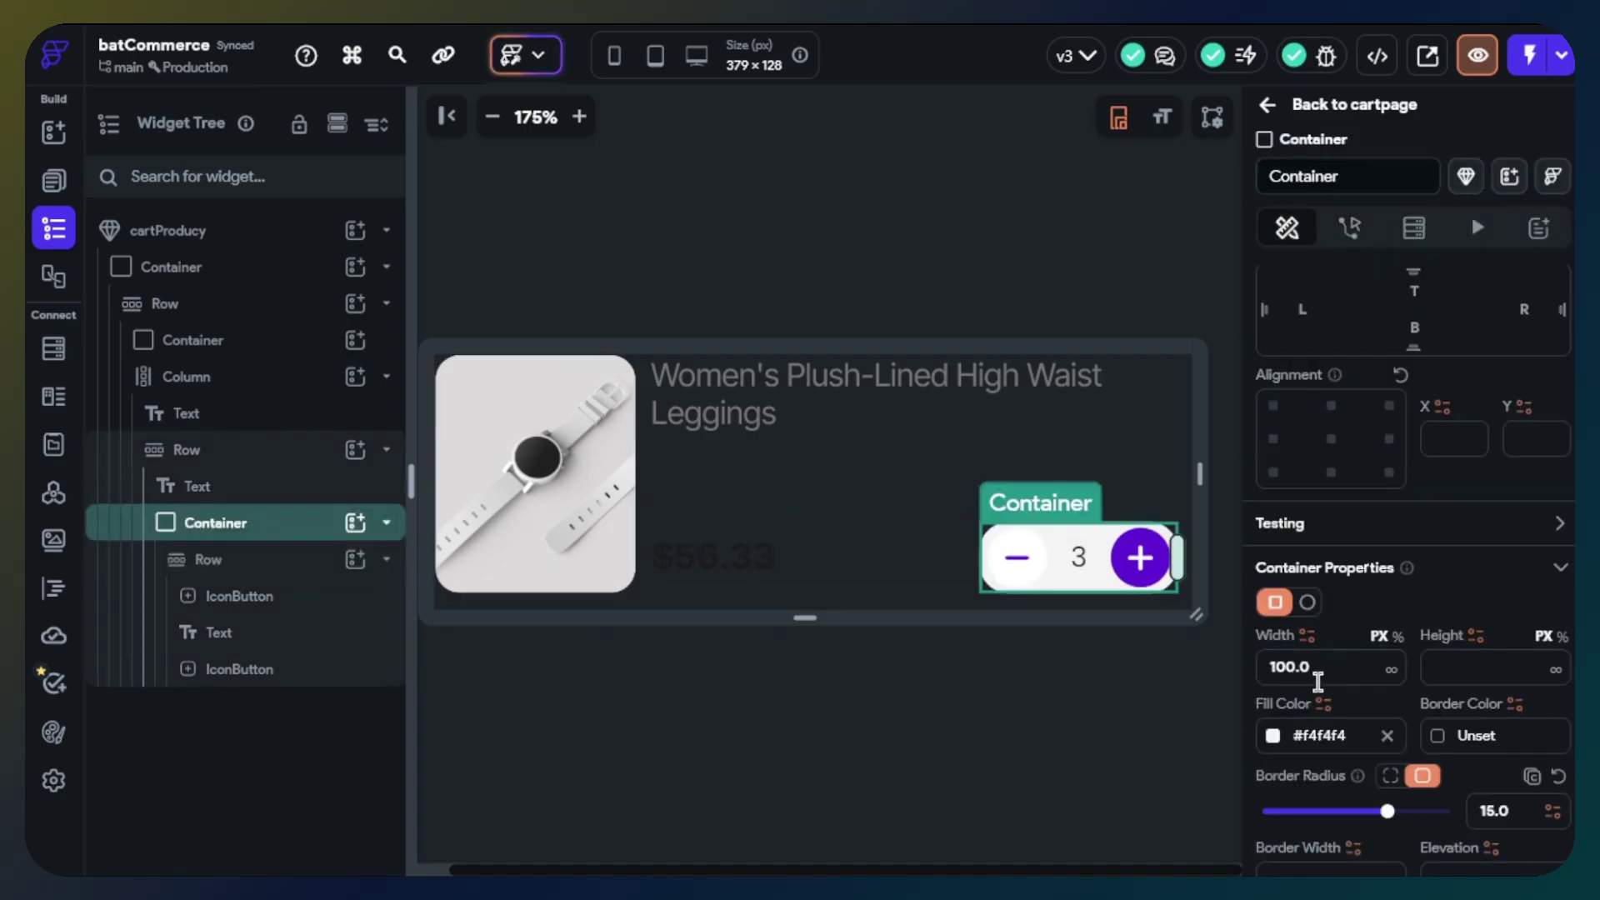
pyautogui.click(1279, 664)
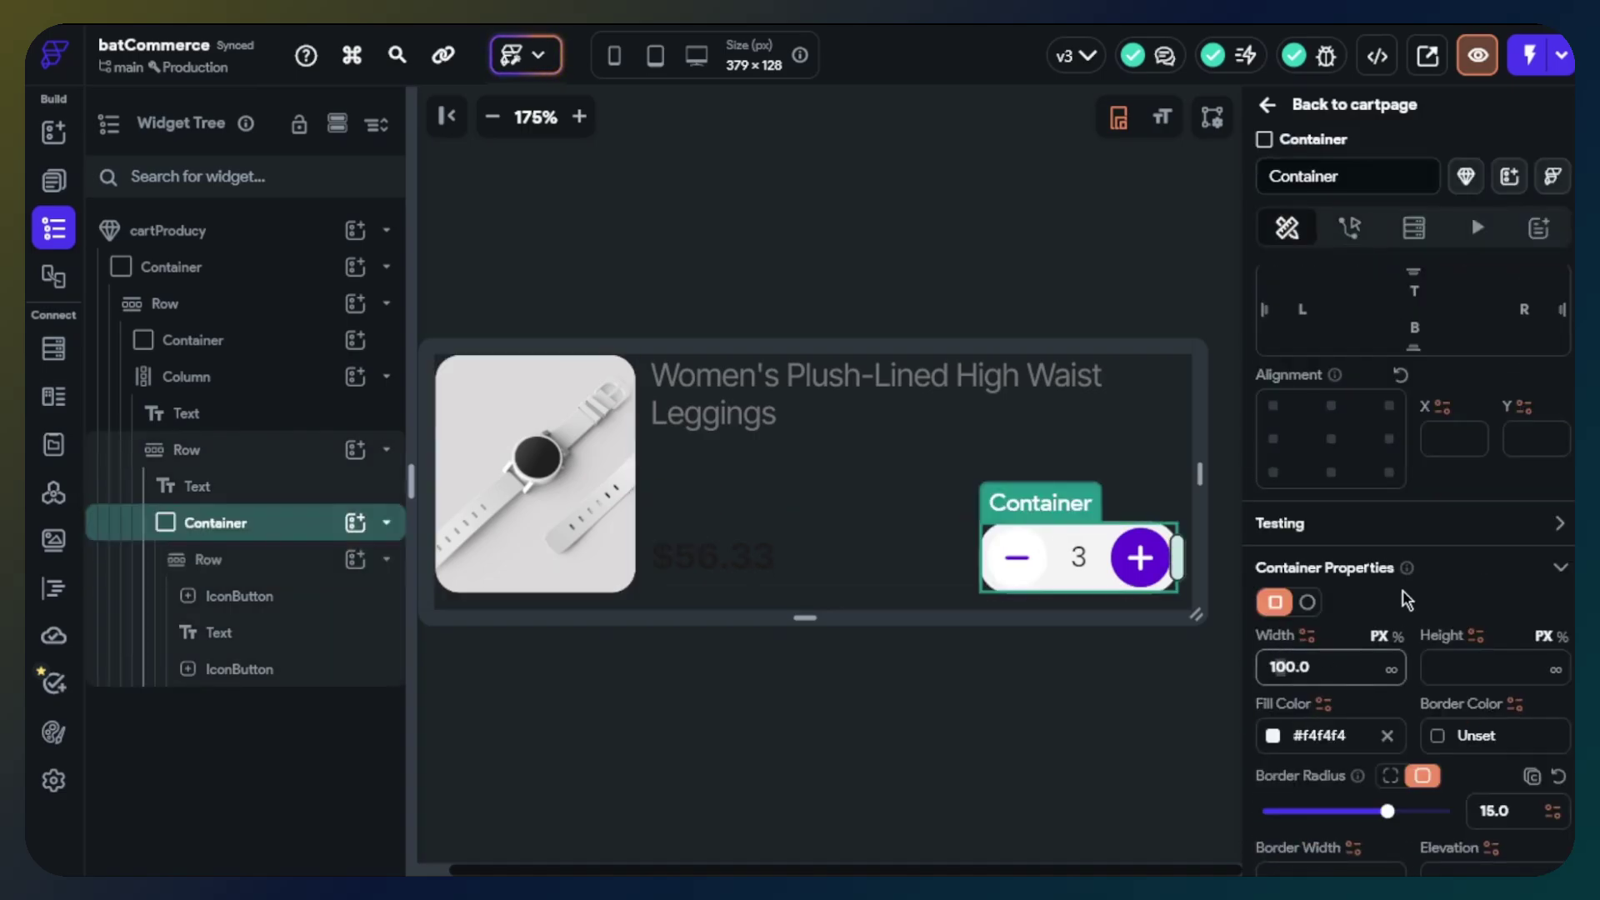
pyautogui.write('110')
pyautogui.press('Return')
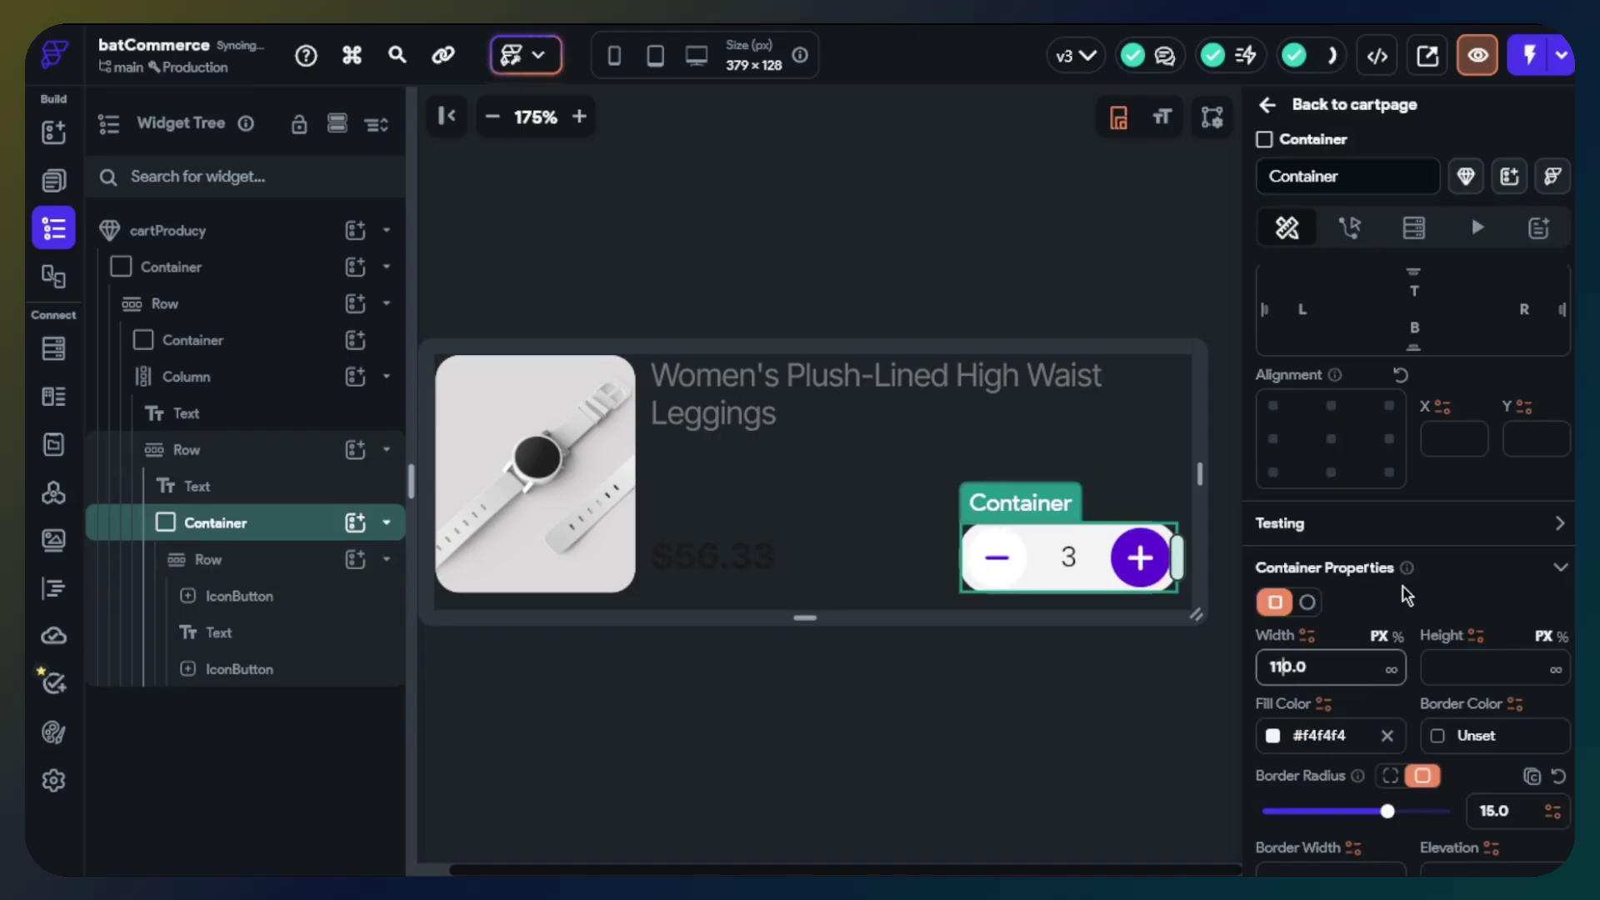
pyautogui.click(1168, 688)
# Set the font weight of the quantity Text between the minus and plus buttons to 600 - Semi Bold.
pyautogui.click(1091, 552)
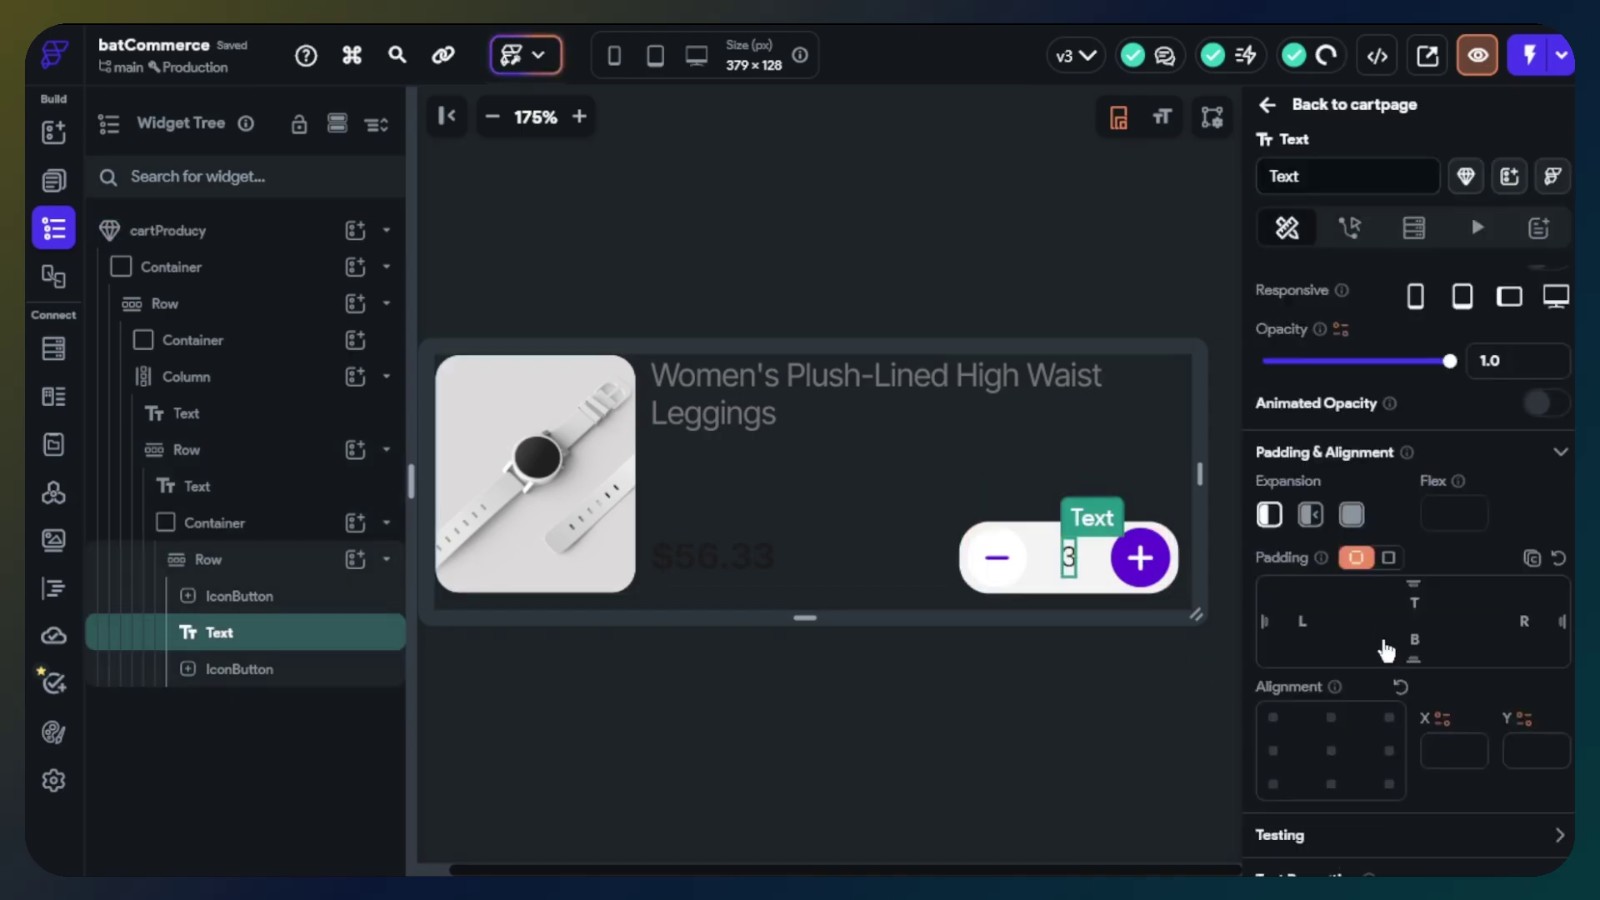
pyautogui.scroll(-5, 1386, 634)
pyautogui.click(1357, 522)
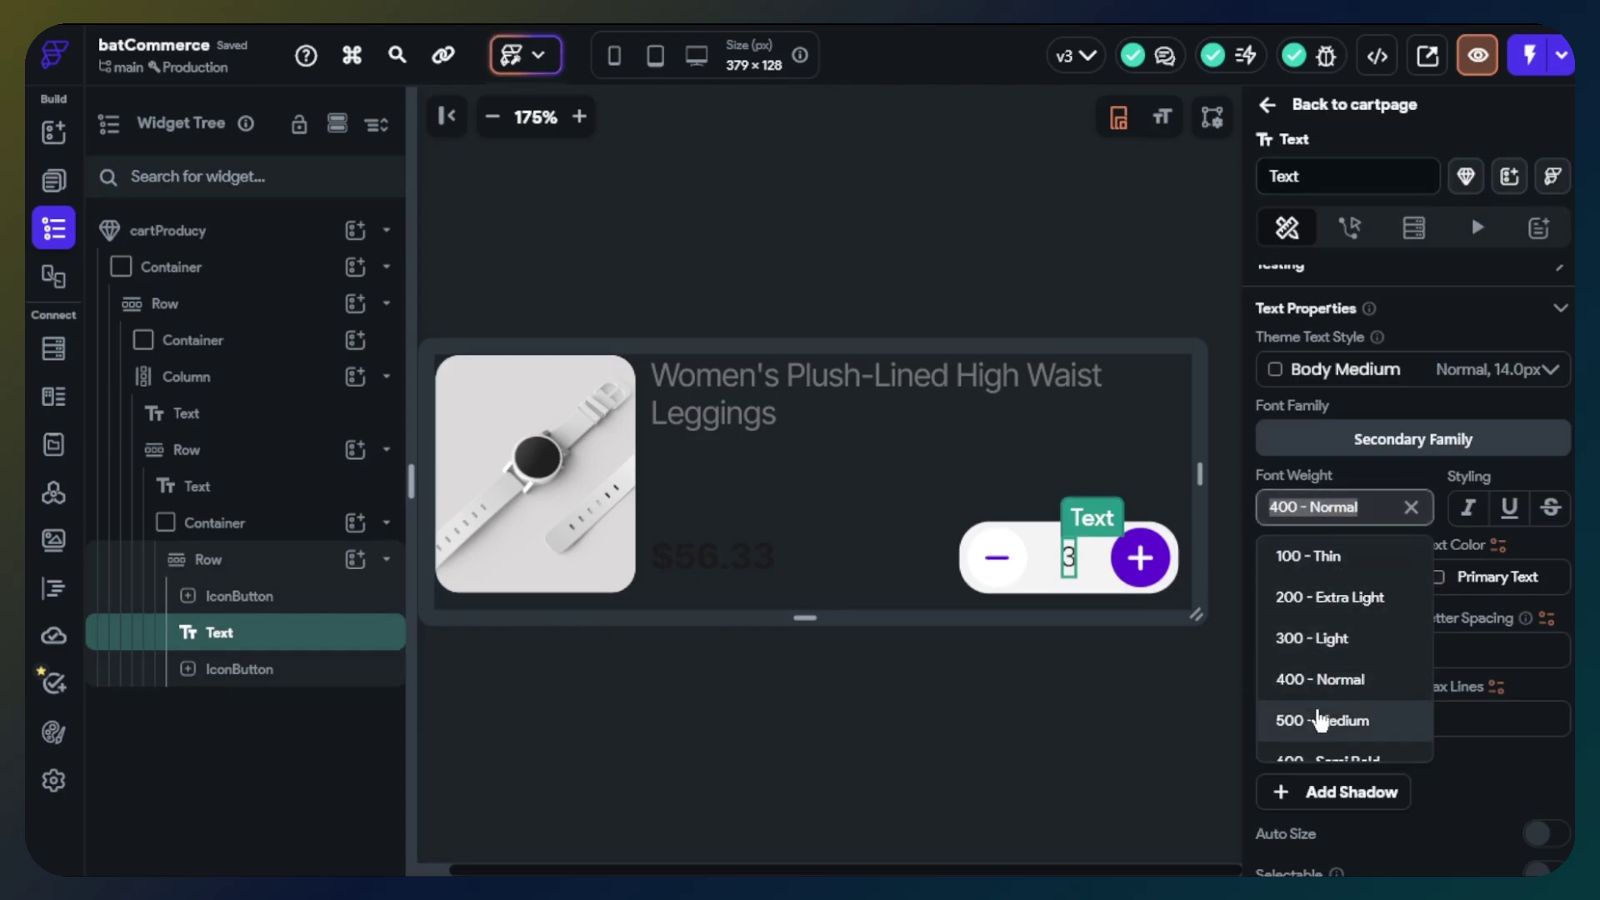
pyautogui.click(1326, 755)
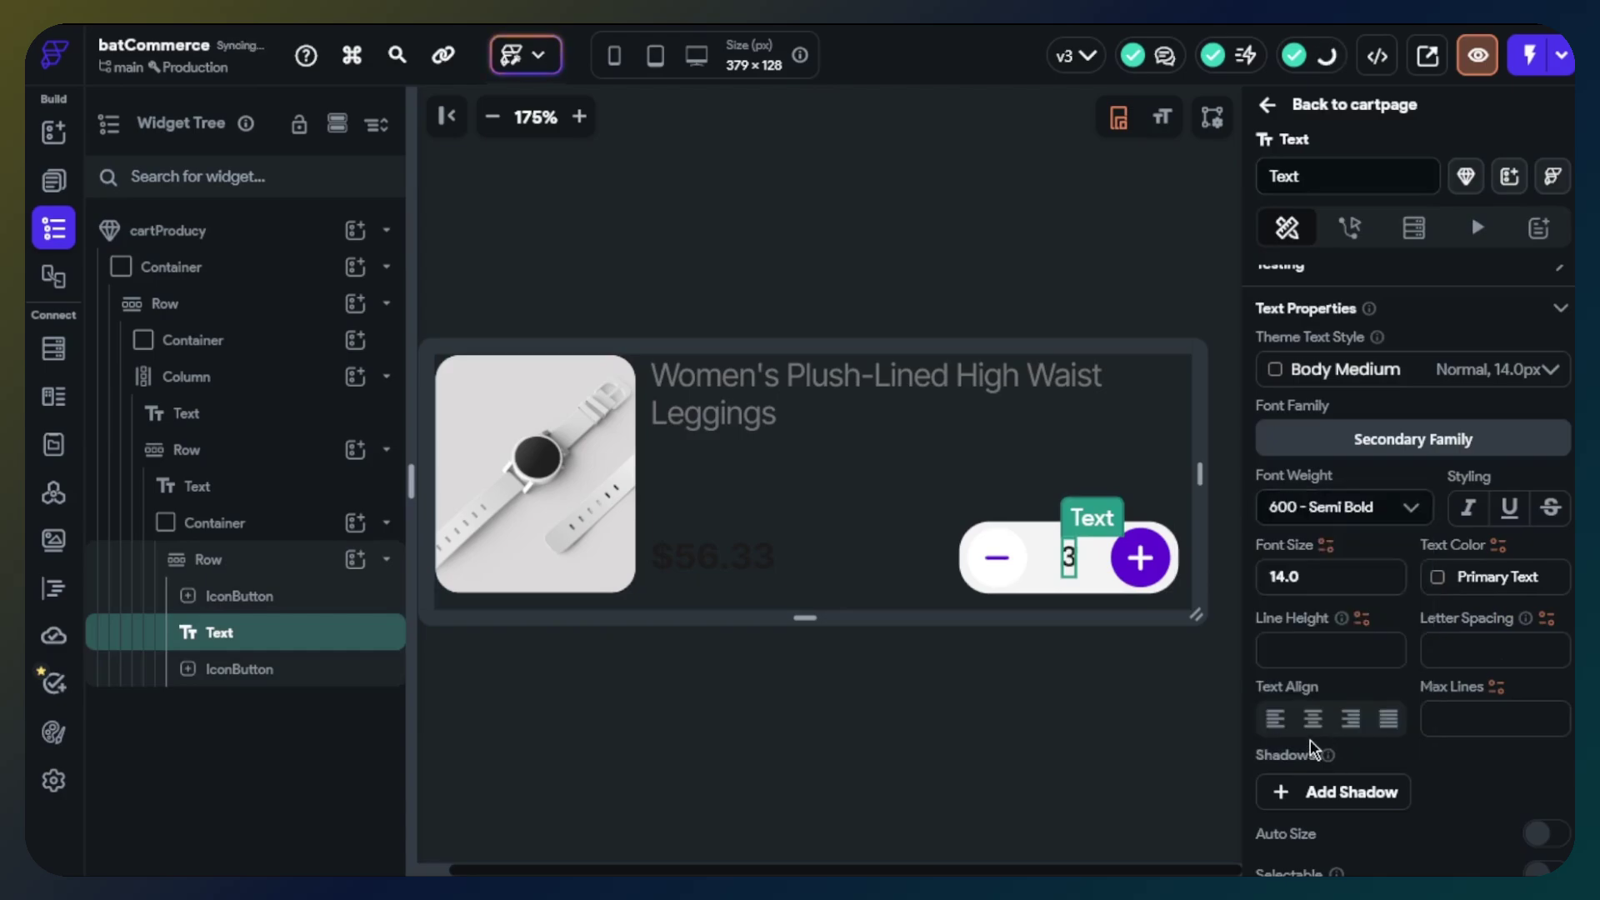
pyautogui.click(1157, 705)
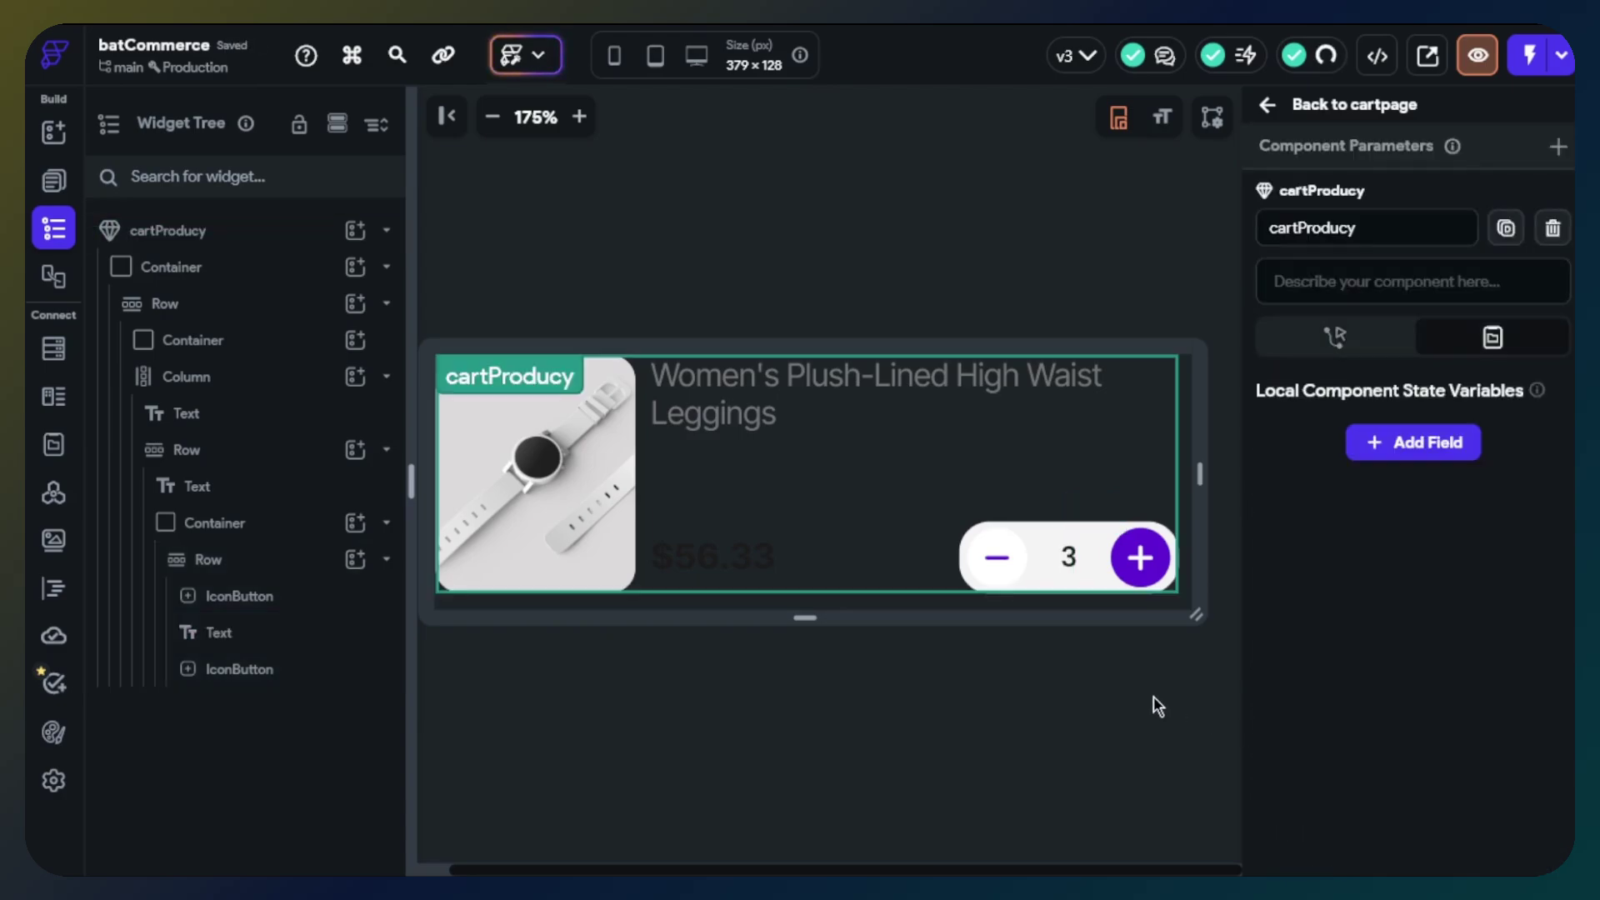
# Change the quantity Text's color to the Secondary Text theme color.
pyautogui.click(1070, 557)
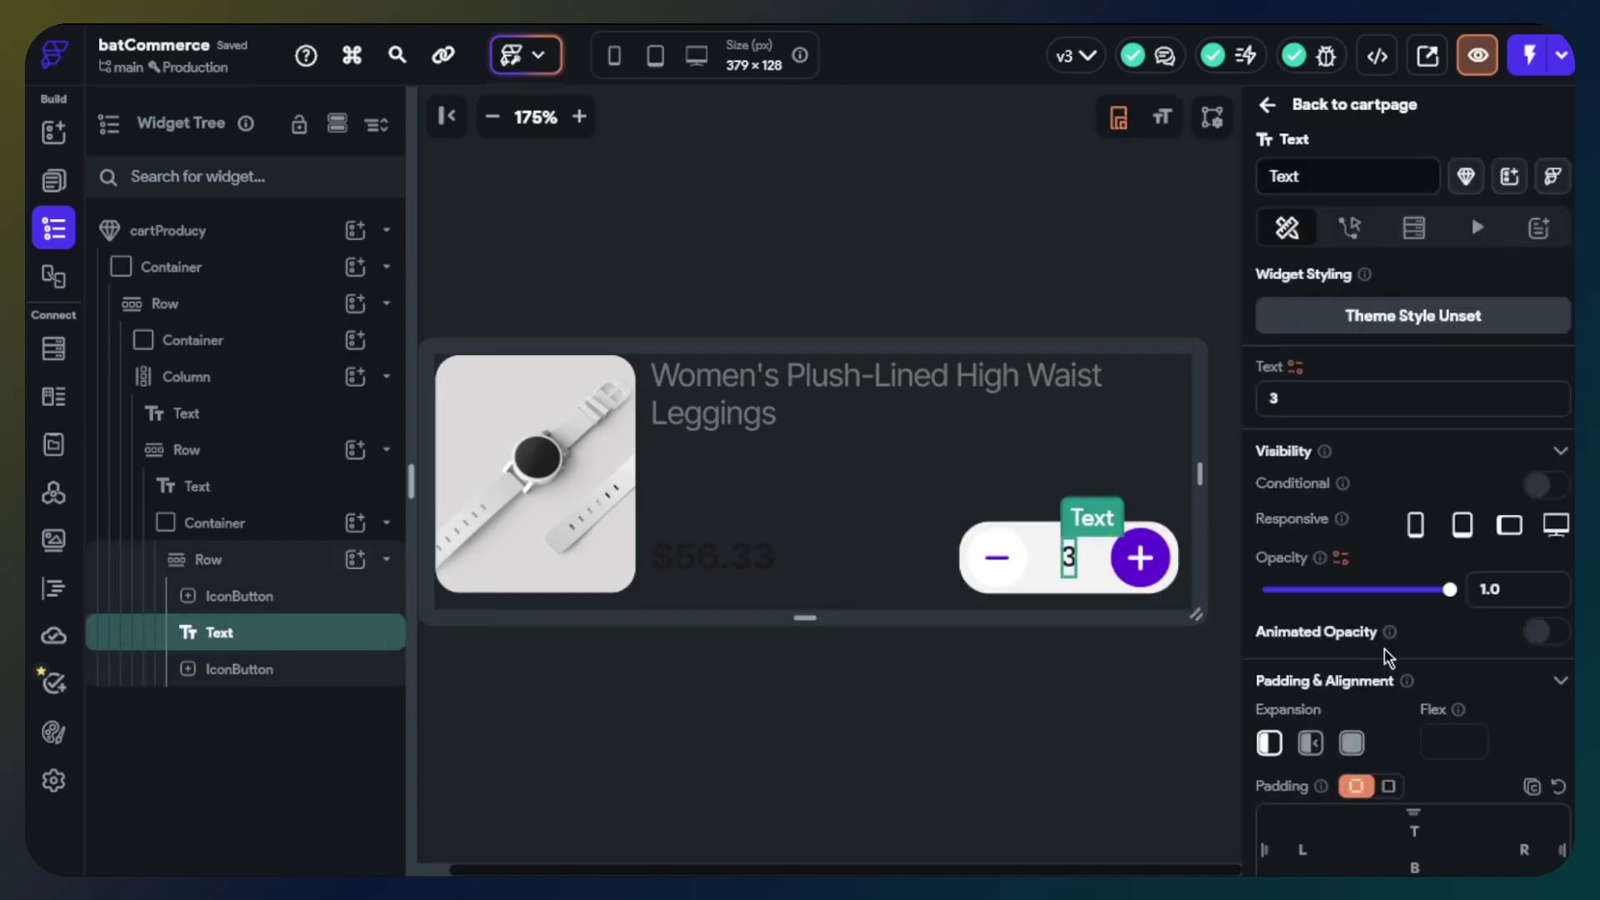
pyautogui.scroll(-5, 1392, 658)
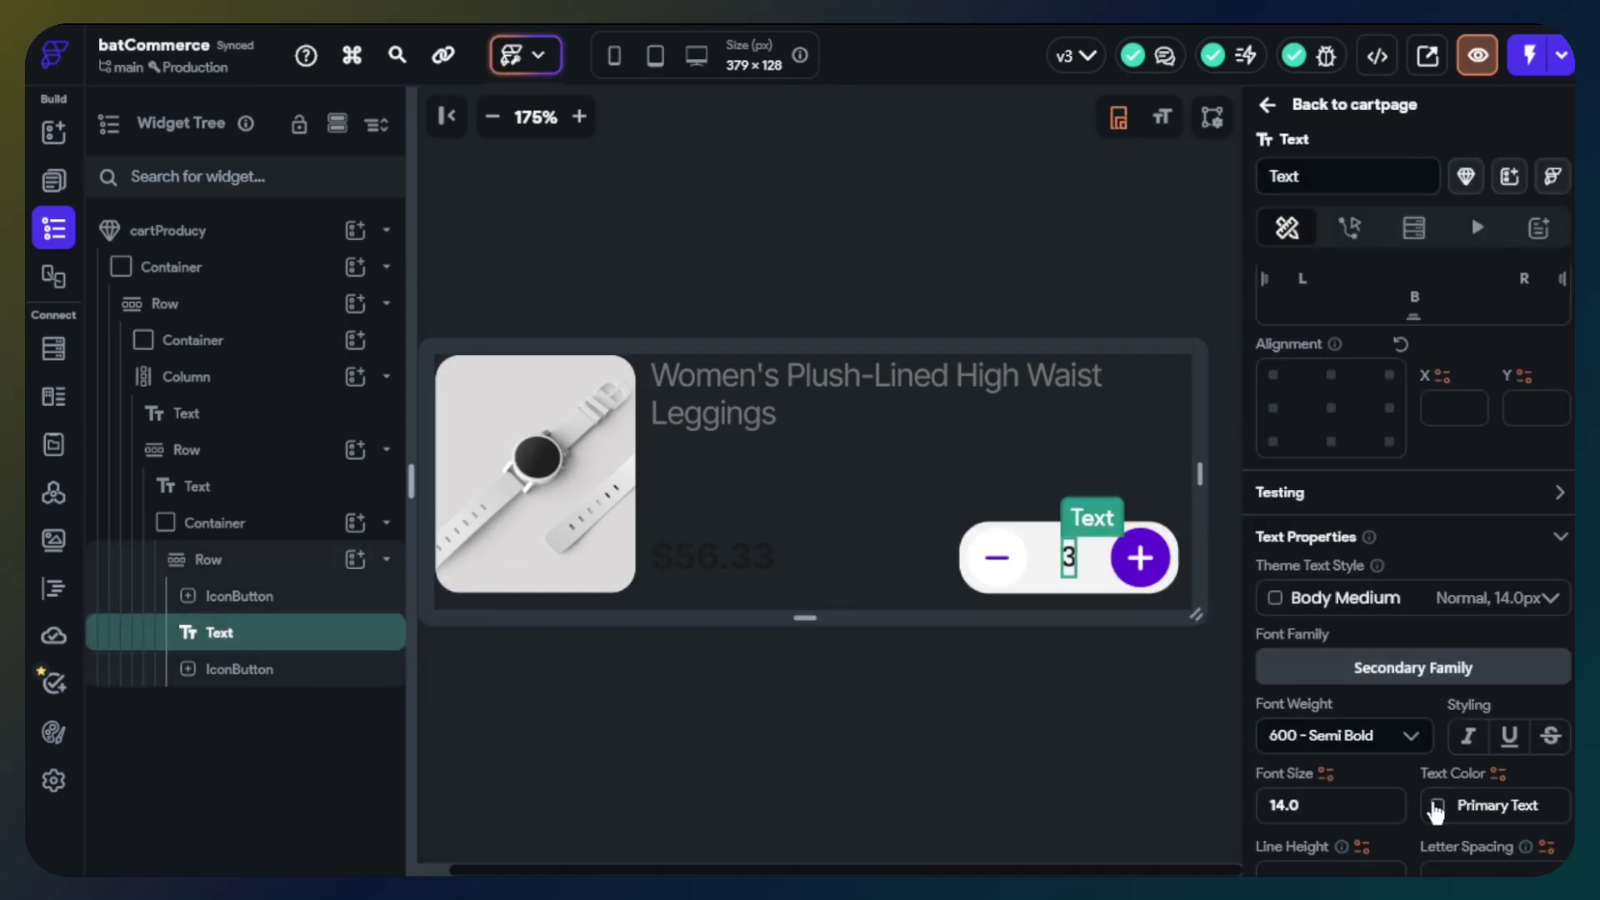
pyautogui.click(1435, 808)
pyautogui.click(1178, 819)
pyautogui.click(949, 760)
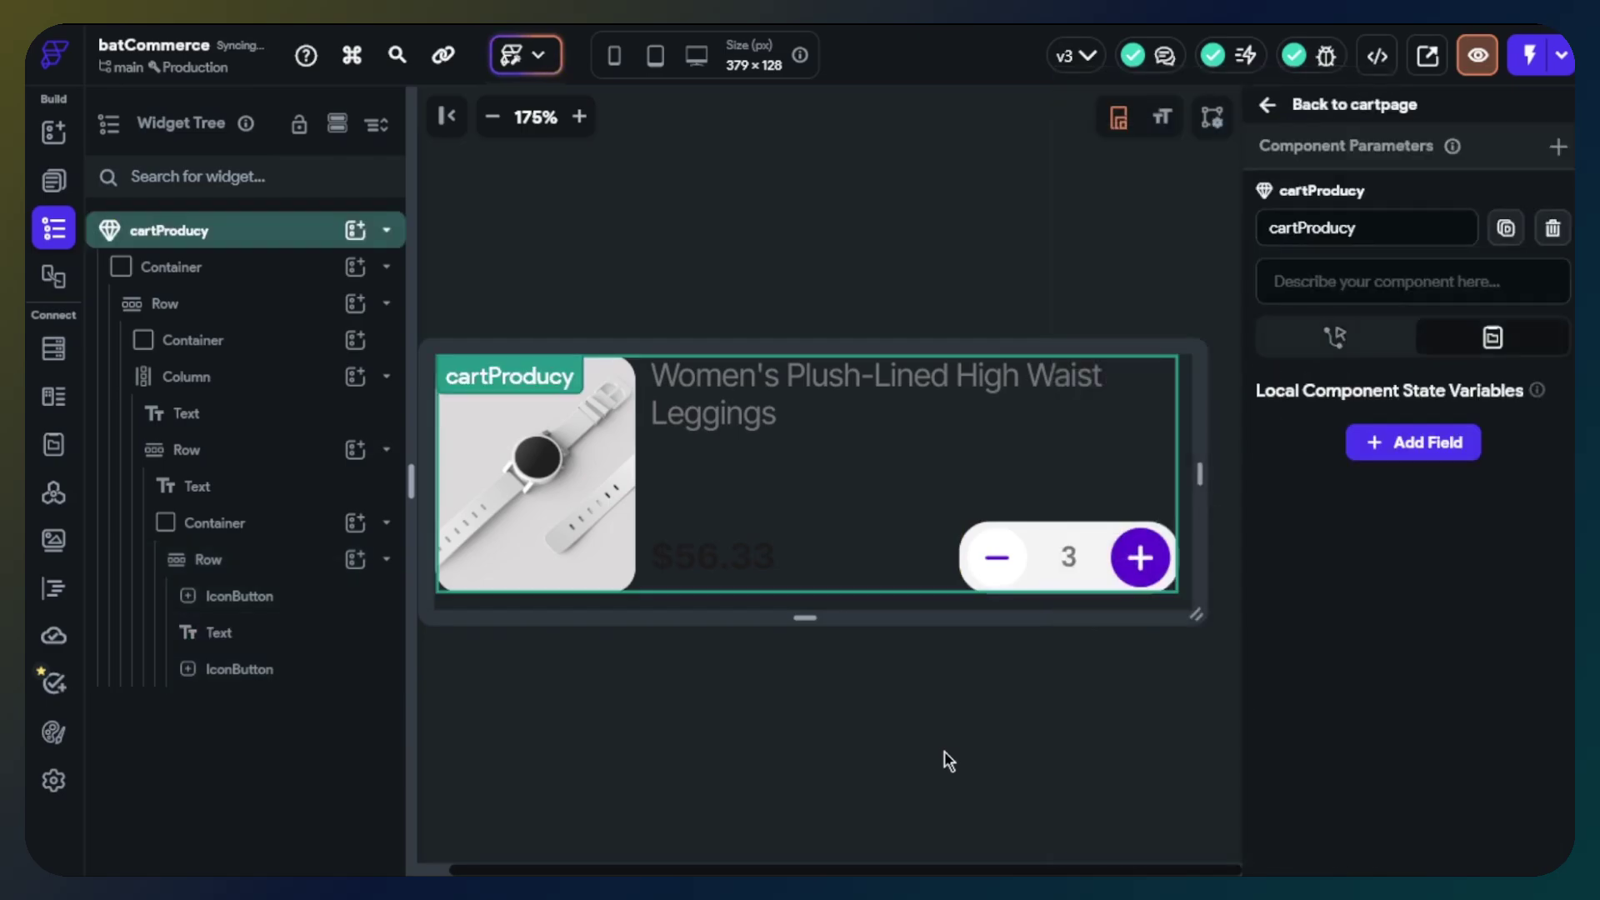
pyautogui.click(949, 760)
pyautogui.click(730, 460)
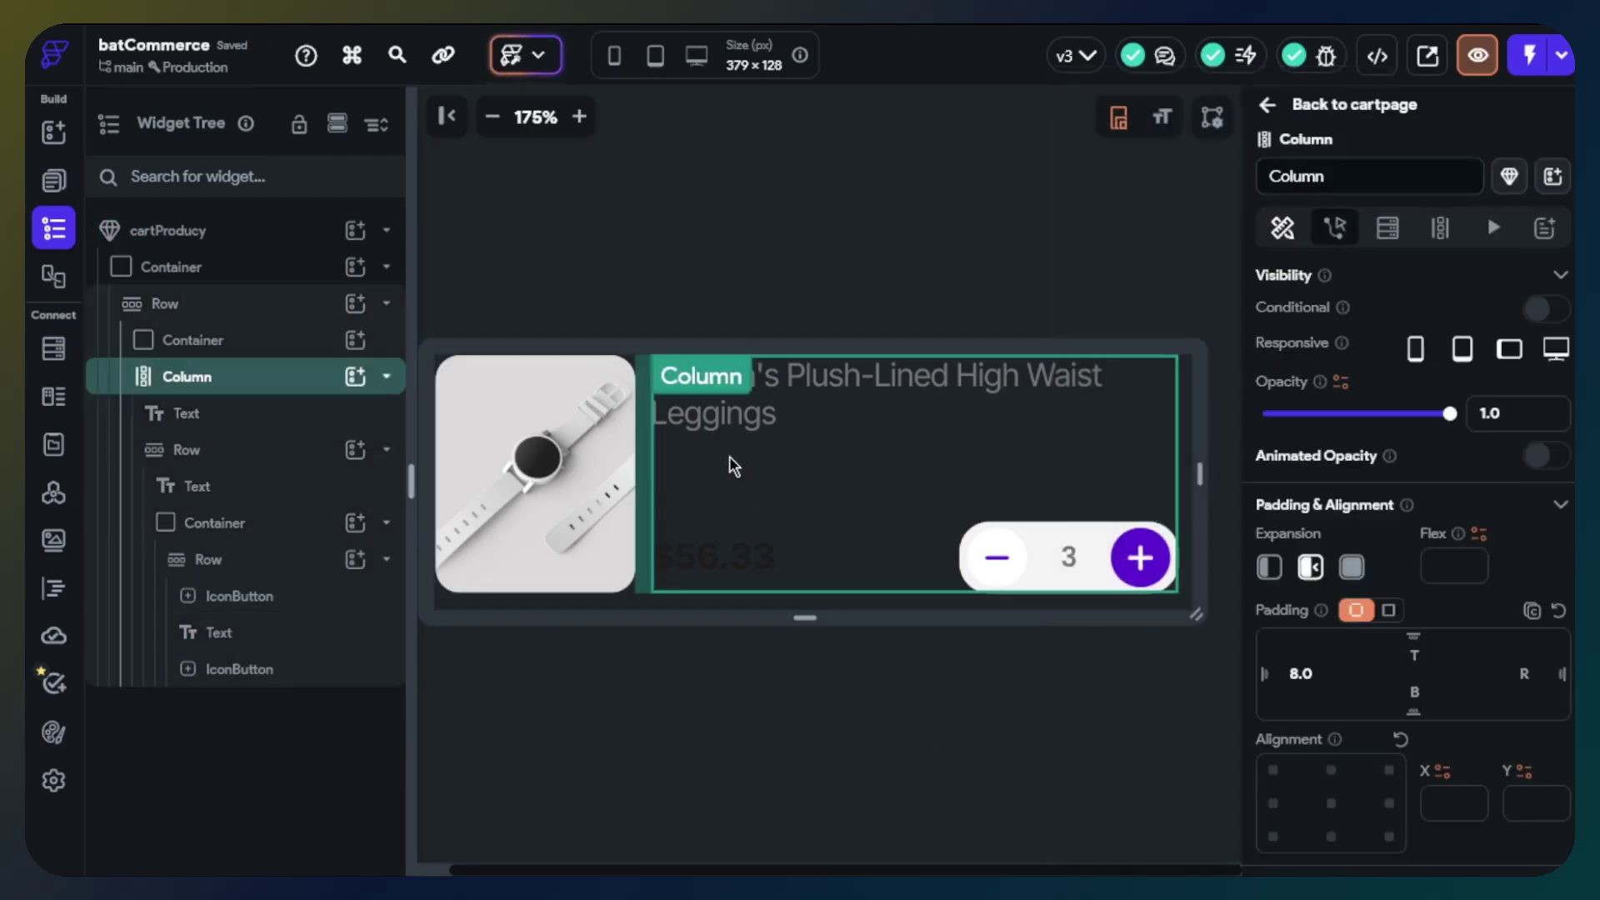
pyautogui.click(386, 523)
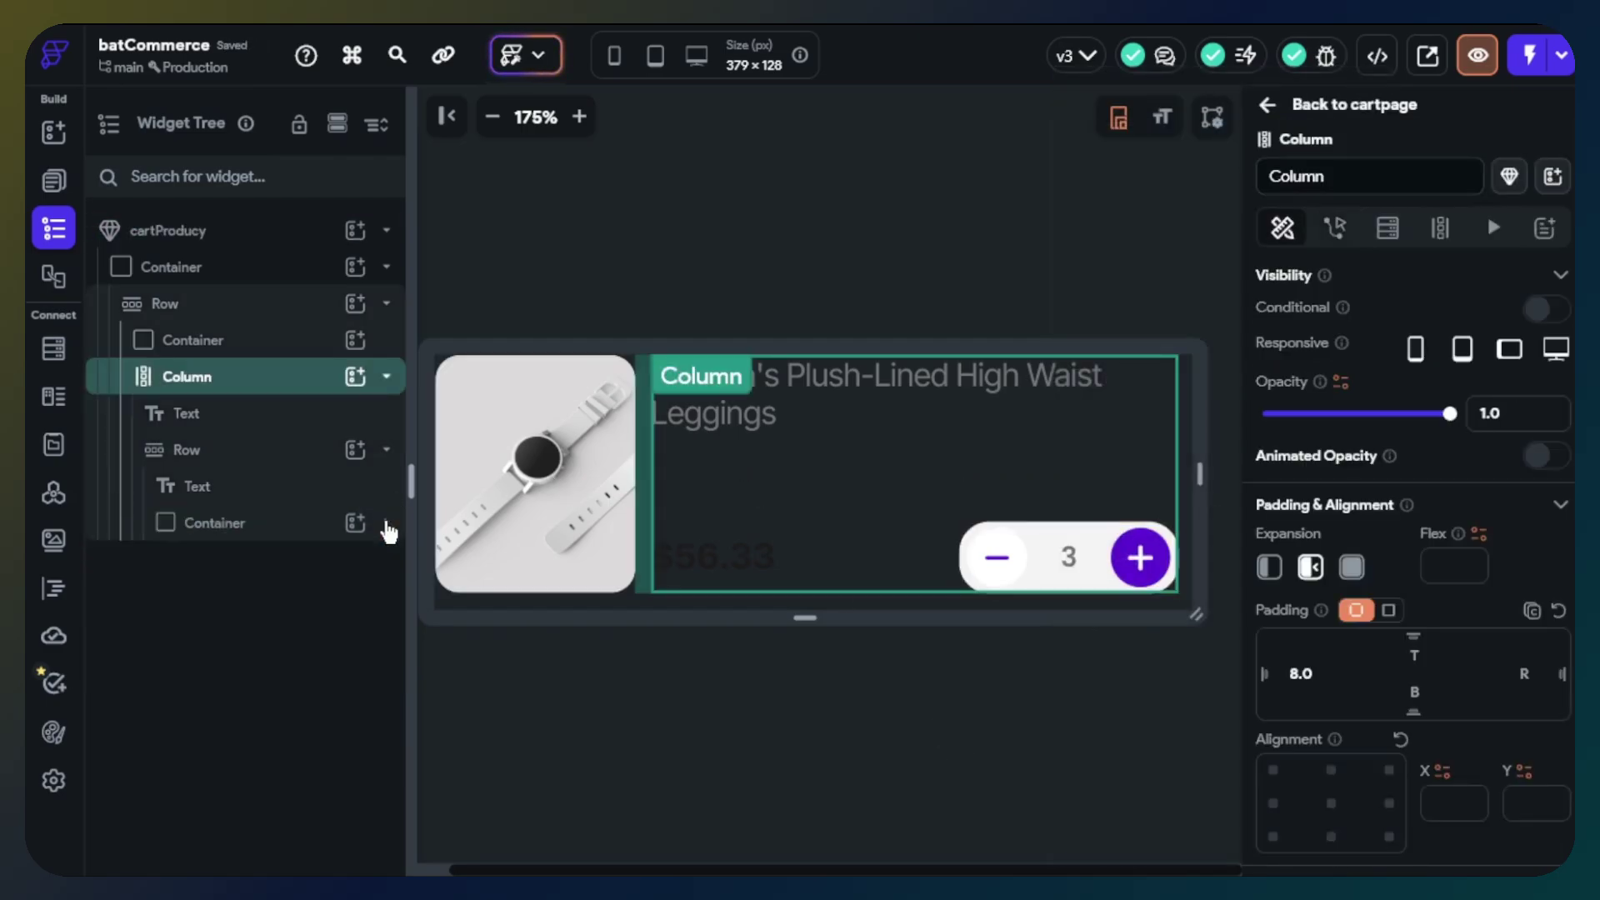
pyautogui.click(350, 452)
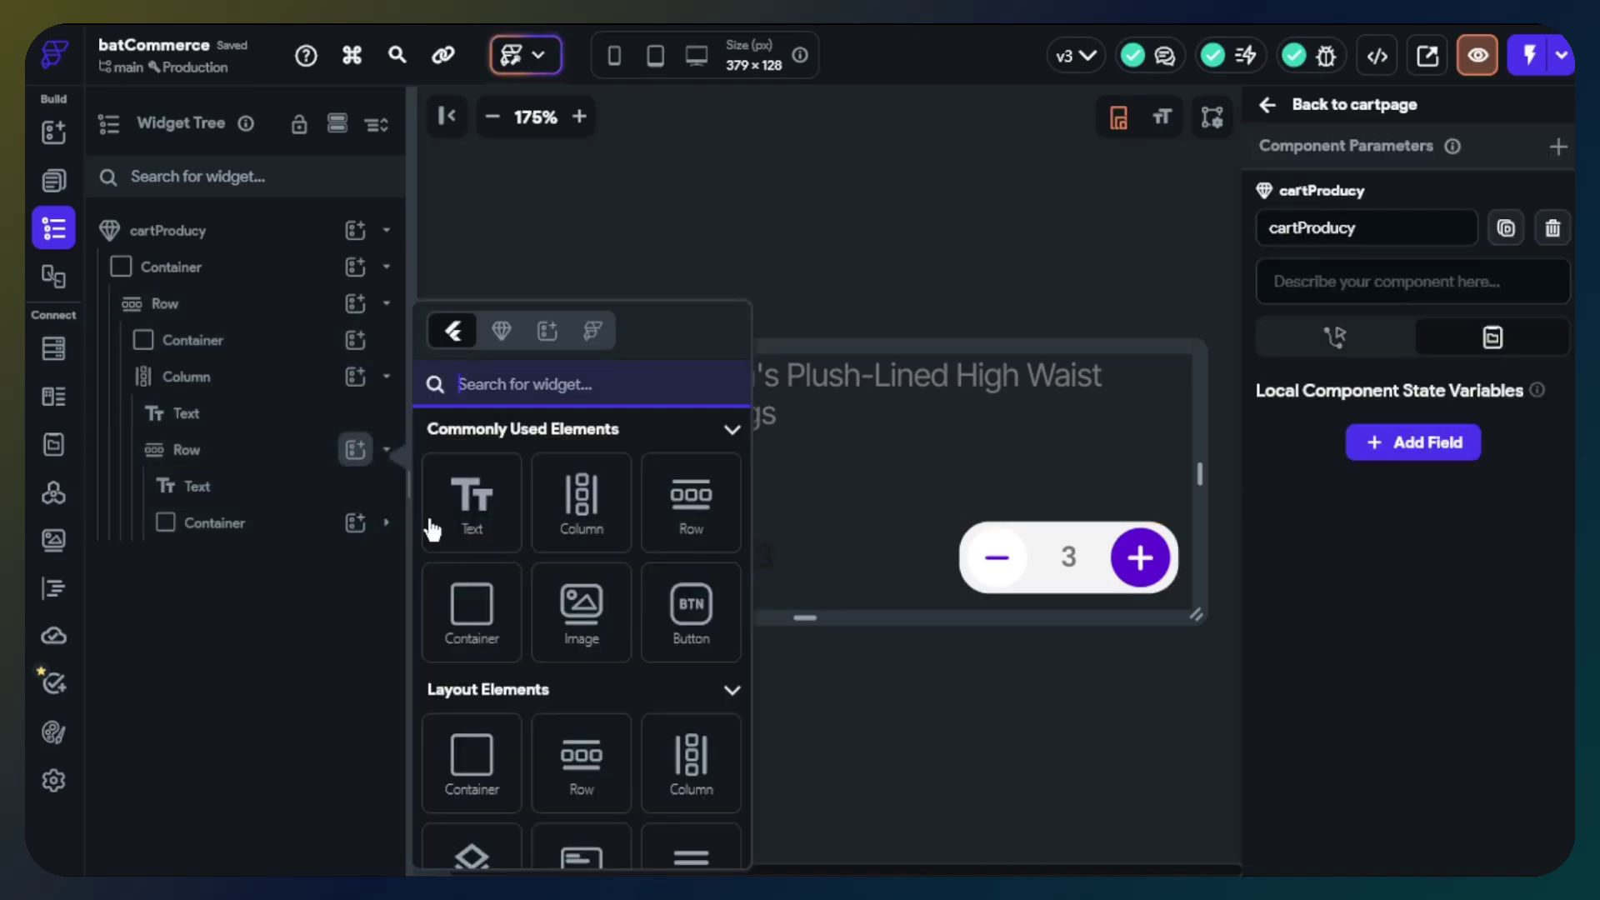
pyautogui.click(692, 500)
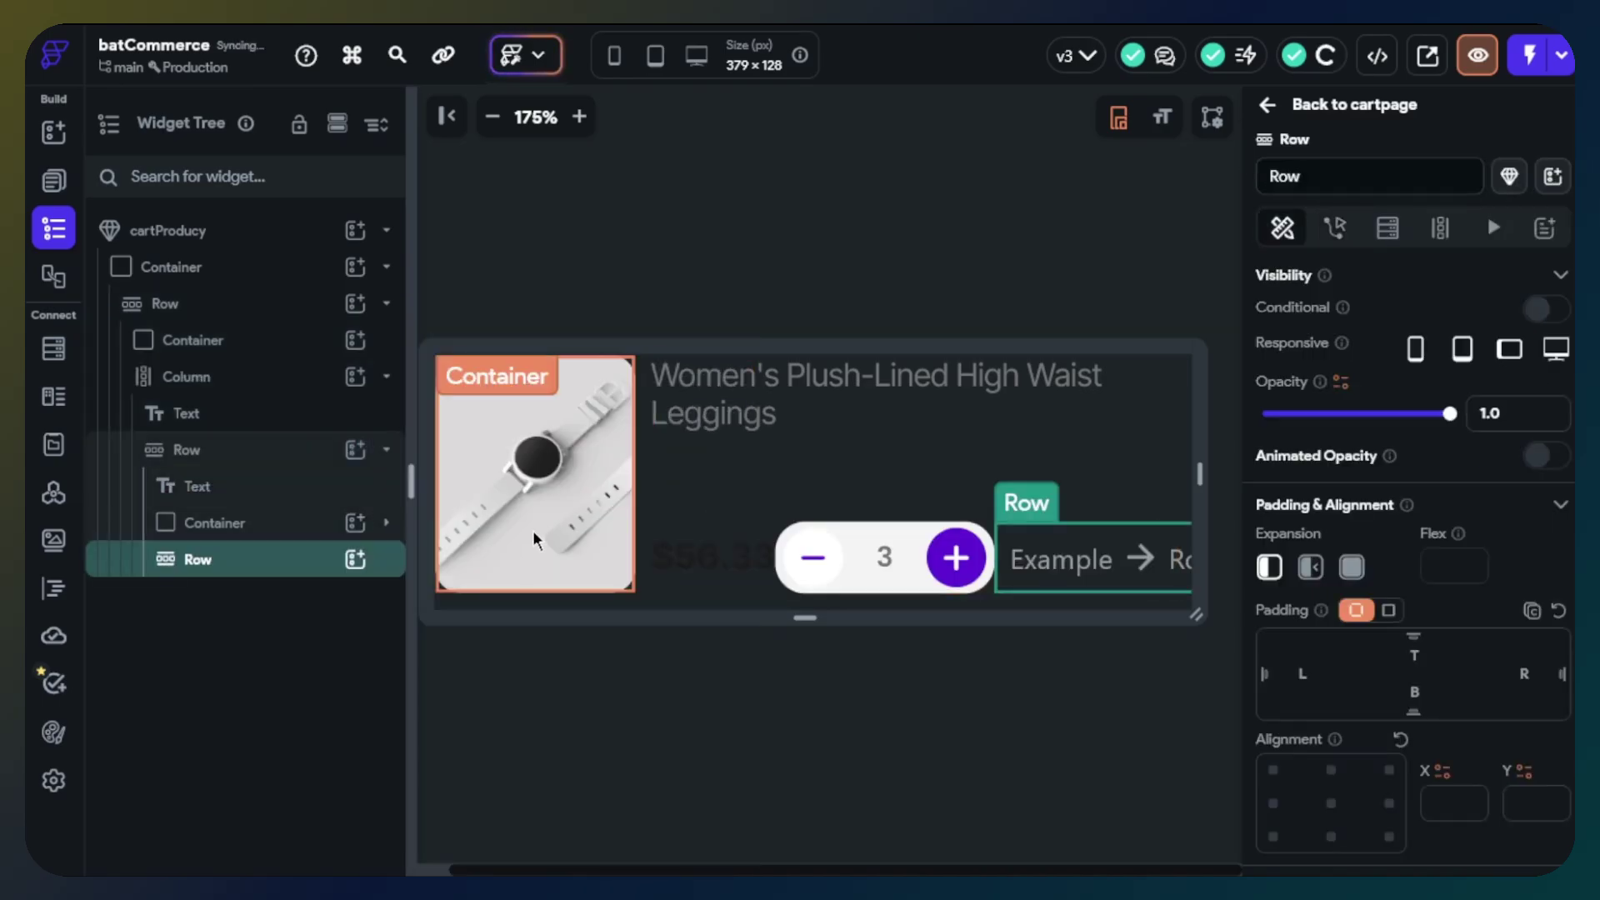
pyautogui.hotkey('ctrl', 'z')
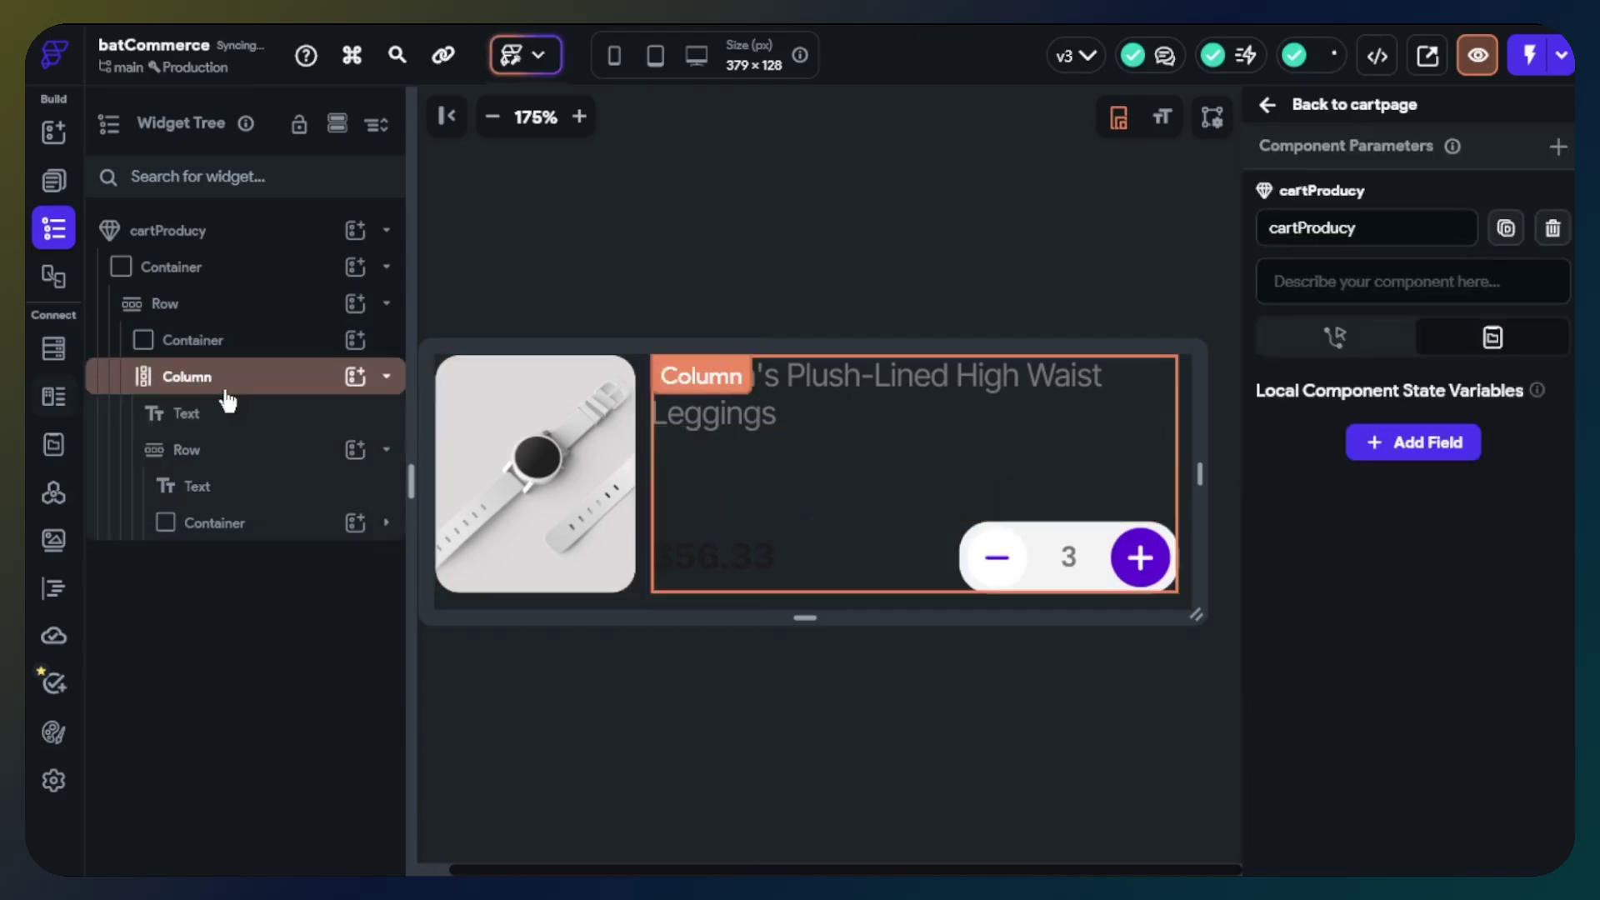
# Add a Row to the product details Column and place it between the title Text and the price Row.
pyautogui.click(387, 452)
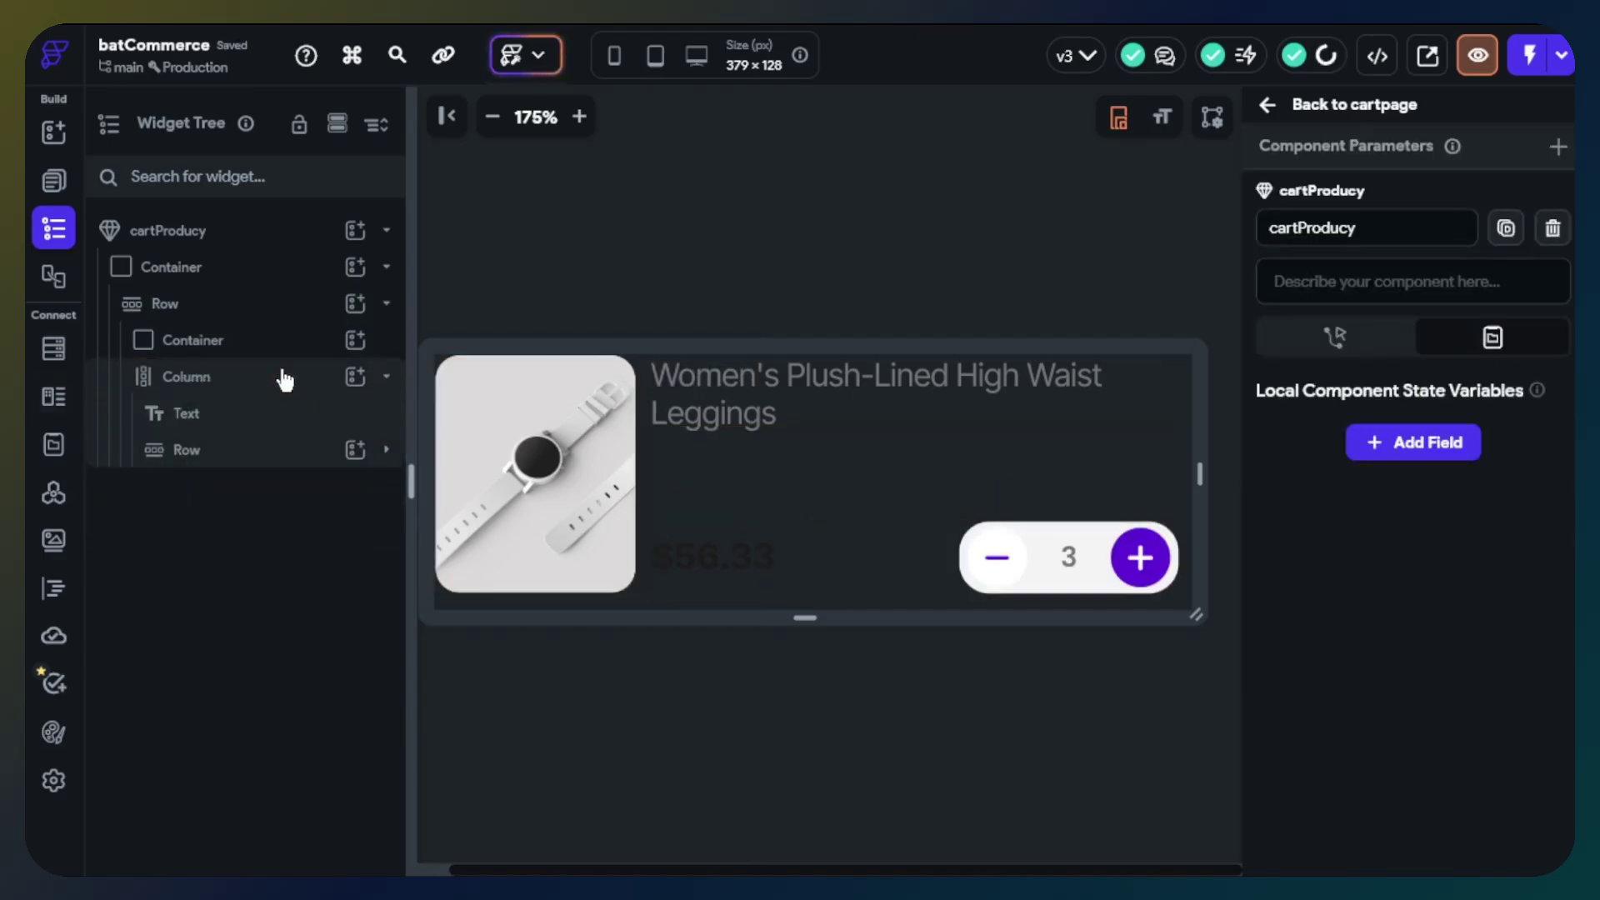
pyautogui.click(286, 376)
pyautogui.click(361, 380)
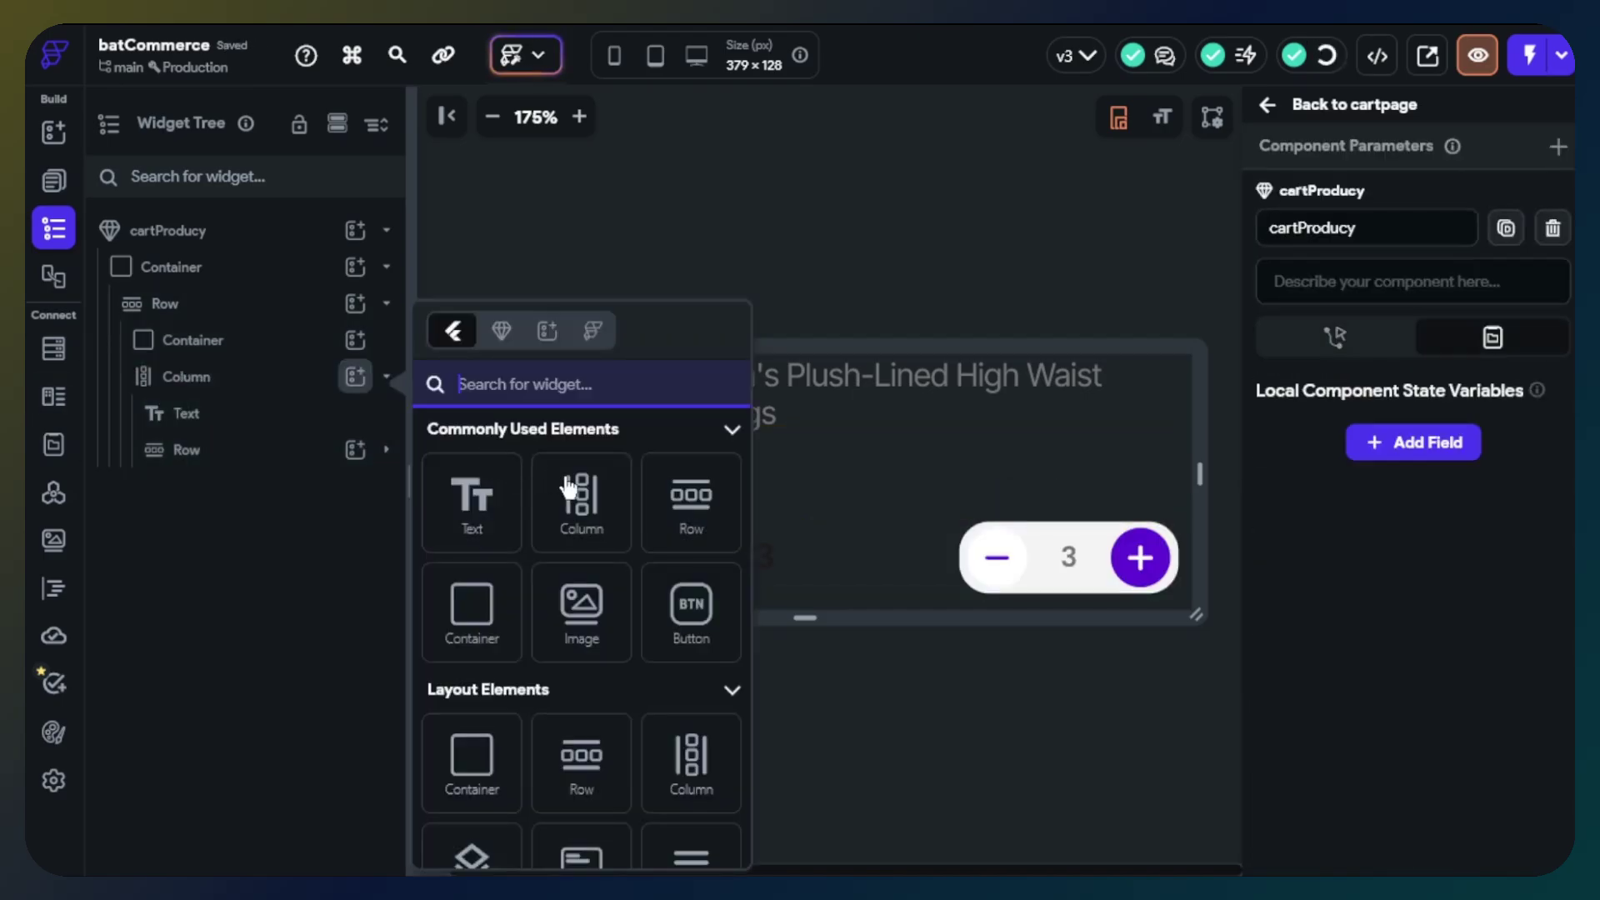
pyautogui.click(700, 512)
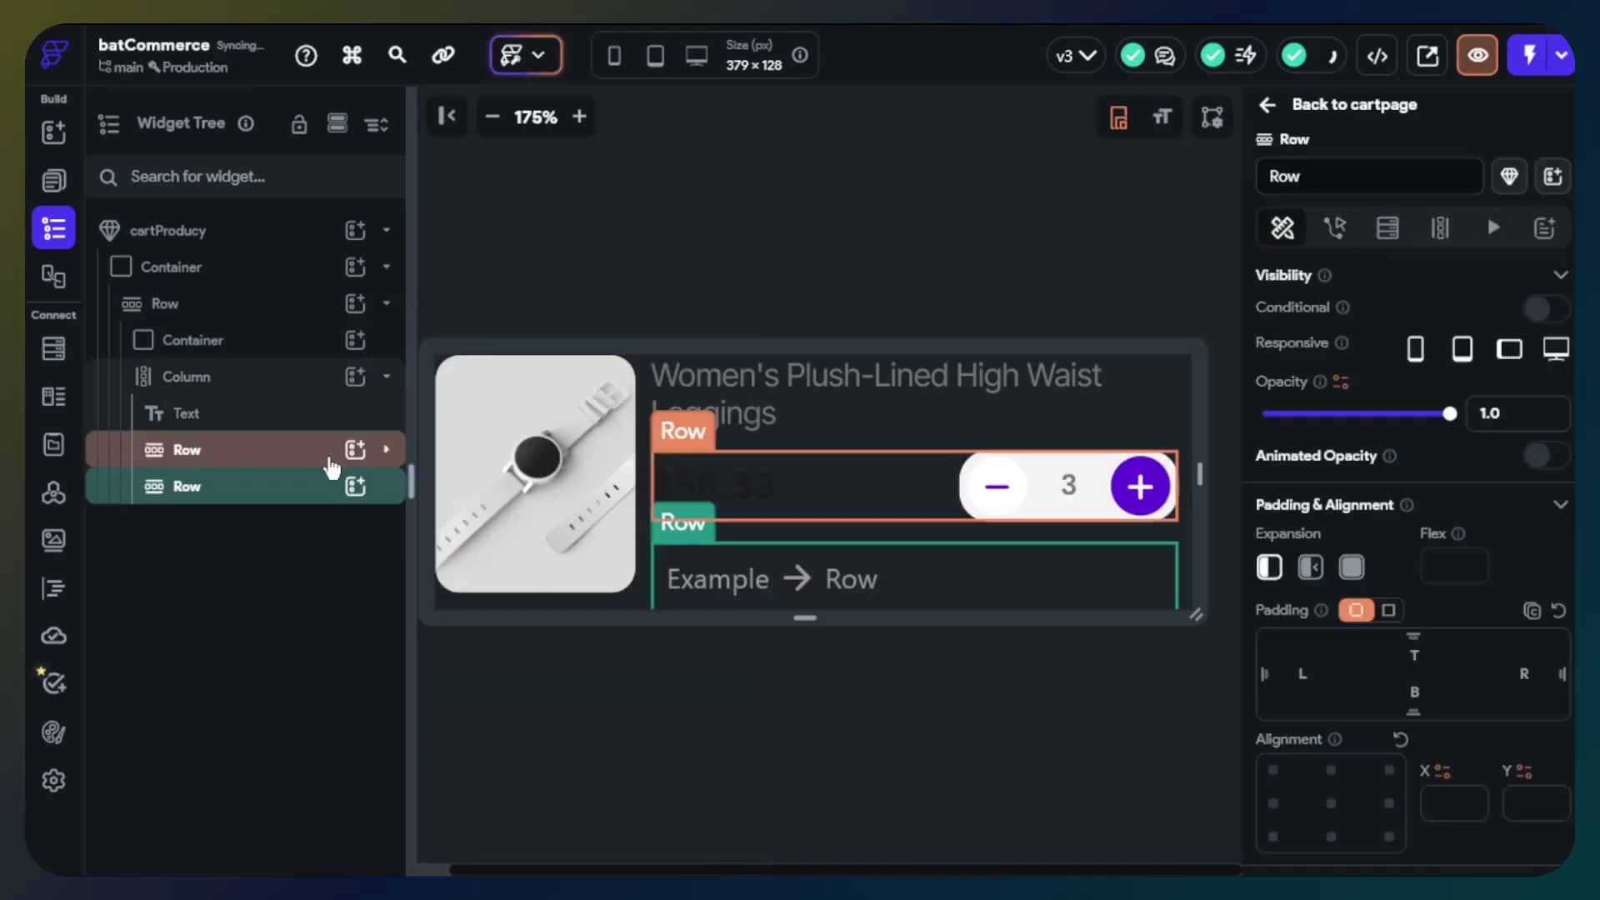
pyautogui.moveTo(293, 483)
pyautogui.mouseDown()
pyautogui.moveTo(290, 505)
pyautogui.moveTo(267, 502)
pyautogui.mouseUp()
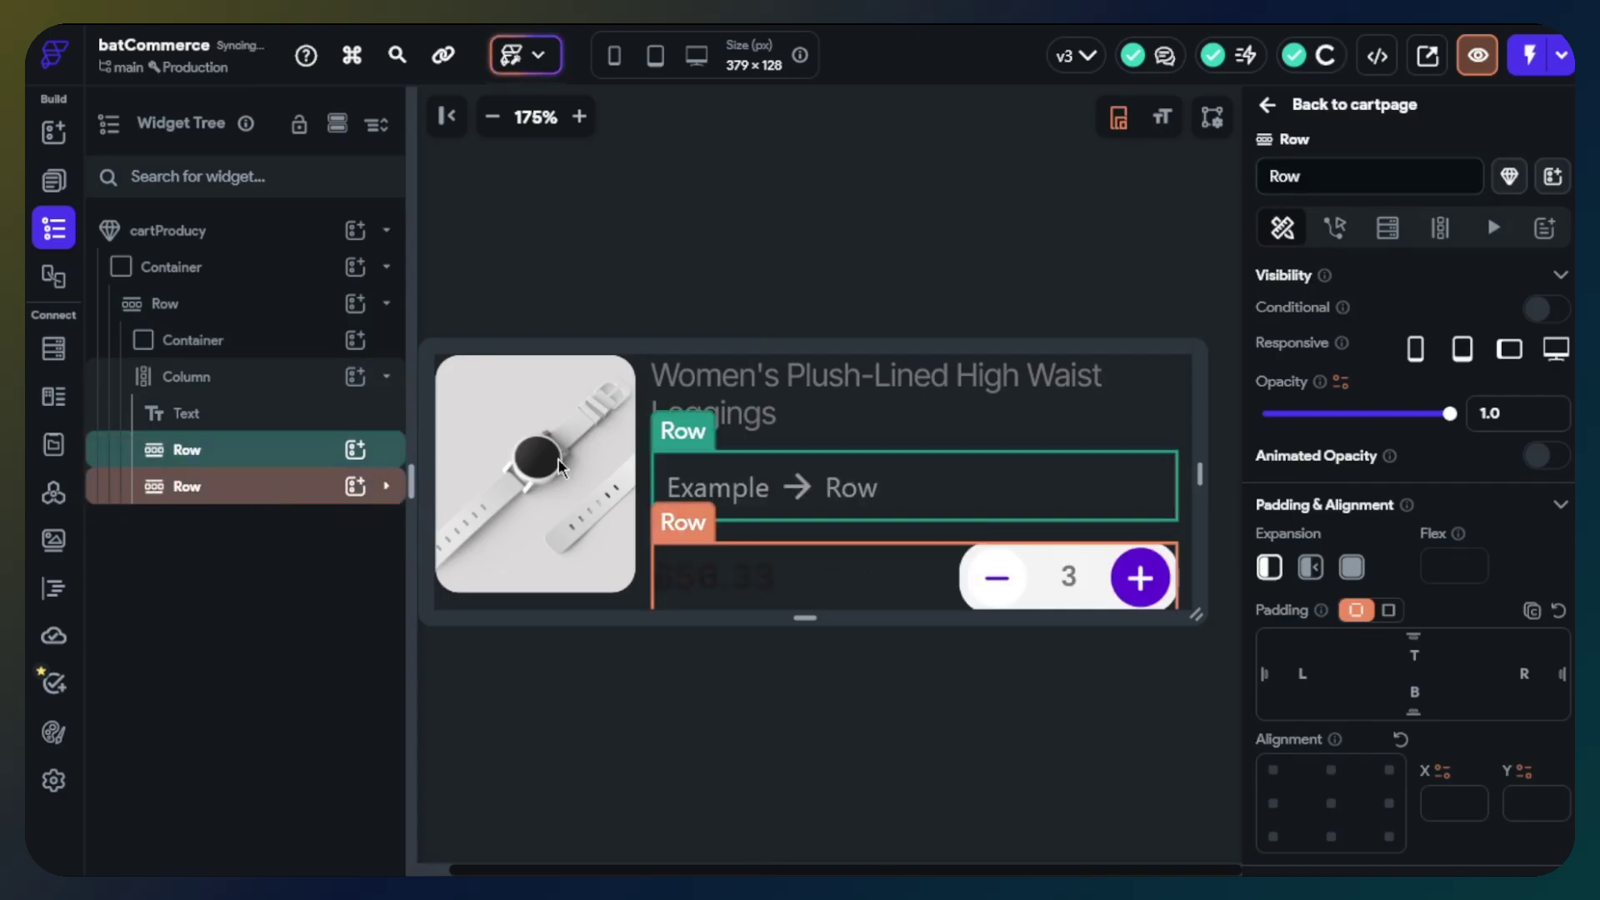
# Find the RatingBar widget and insert it into the new empty Row under the product title.
pyautogui.click(363, 450)
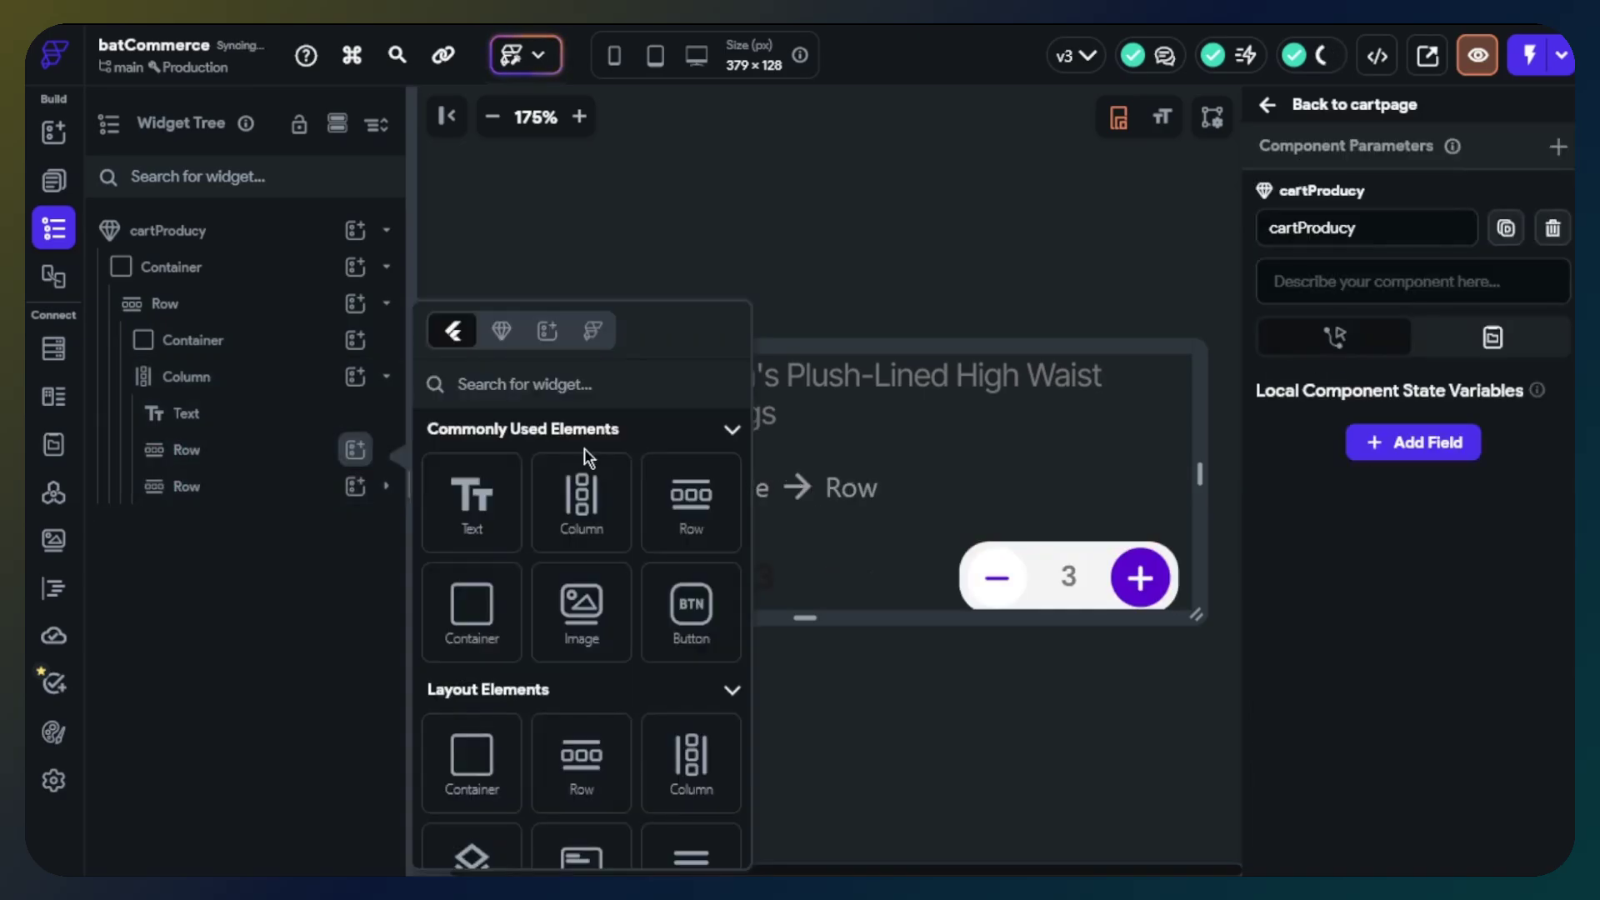
pyautogui.click(600, 384)
pyautogui.write('rating')
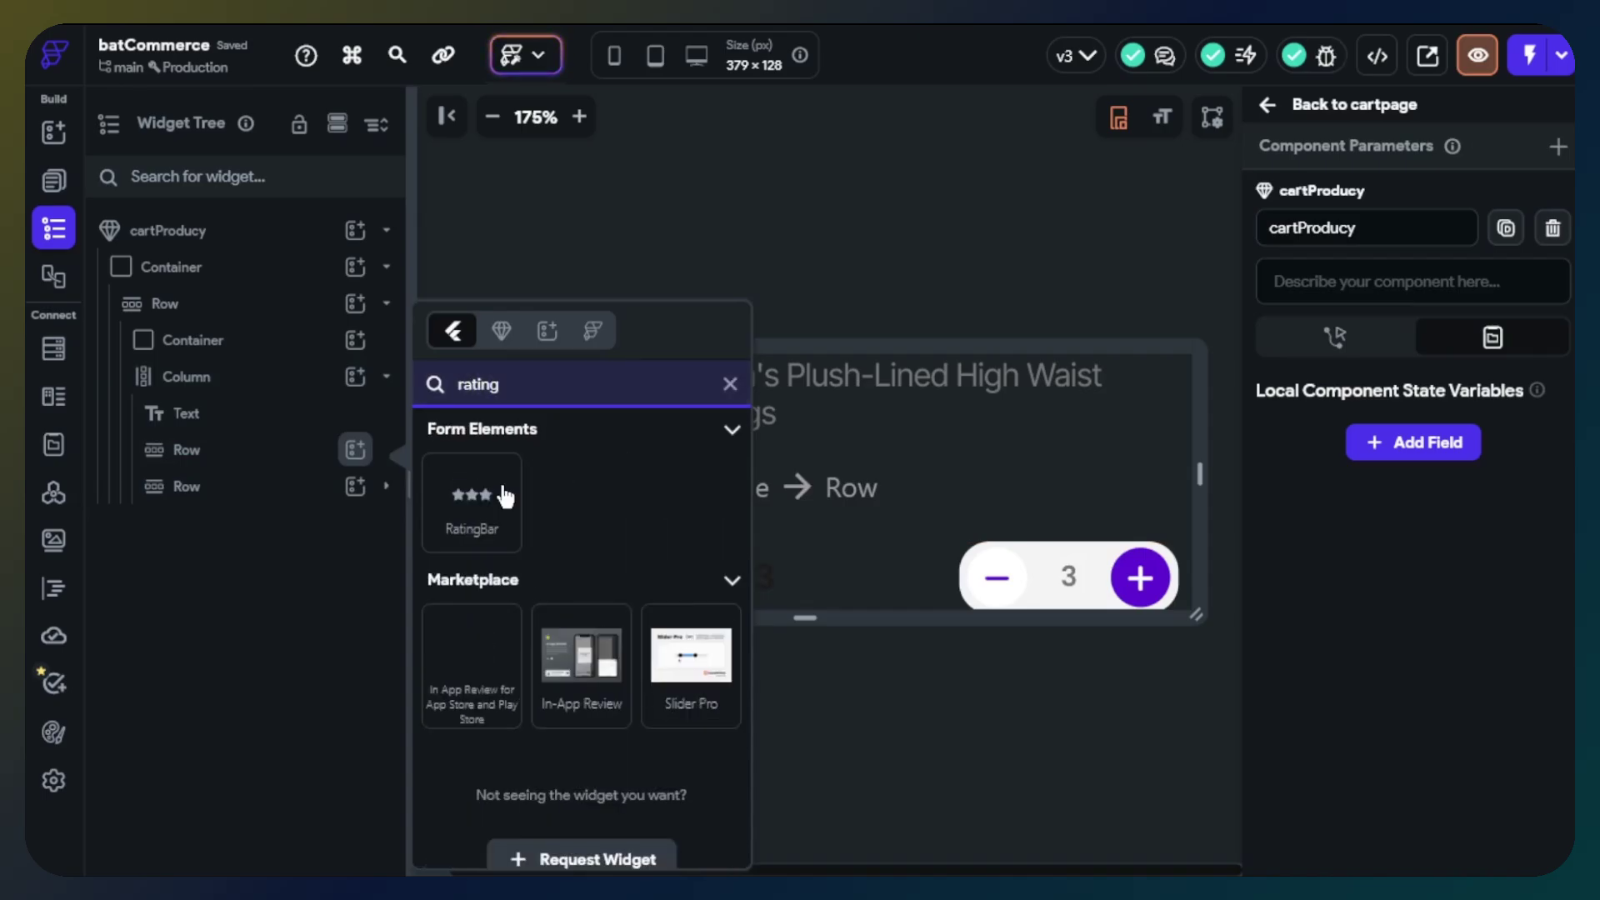
pyautogui.click(472, 500)
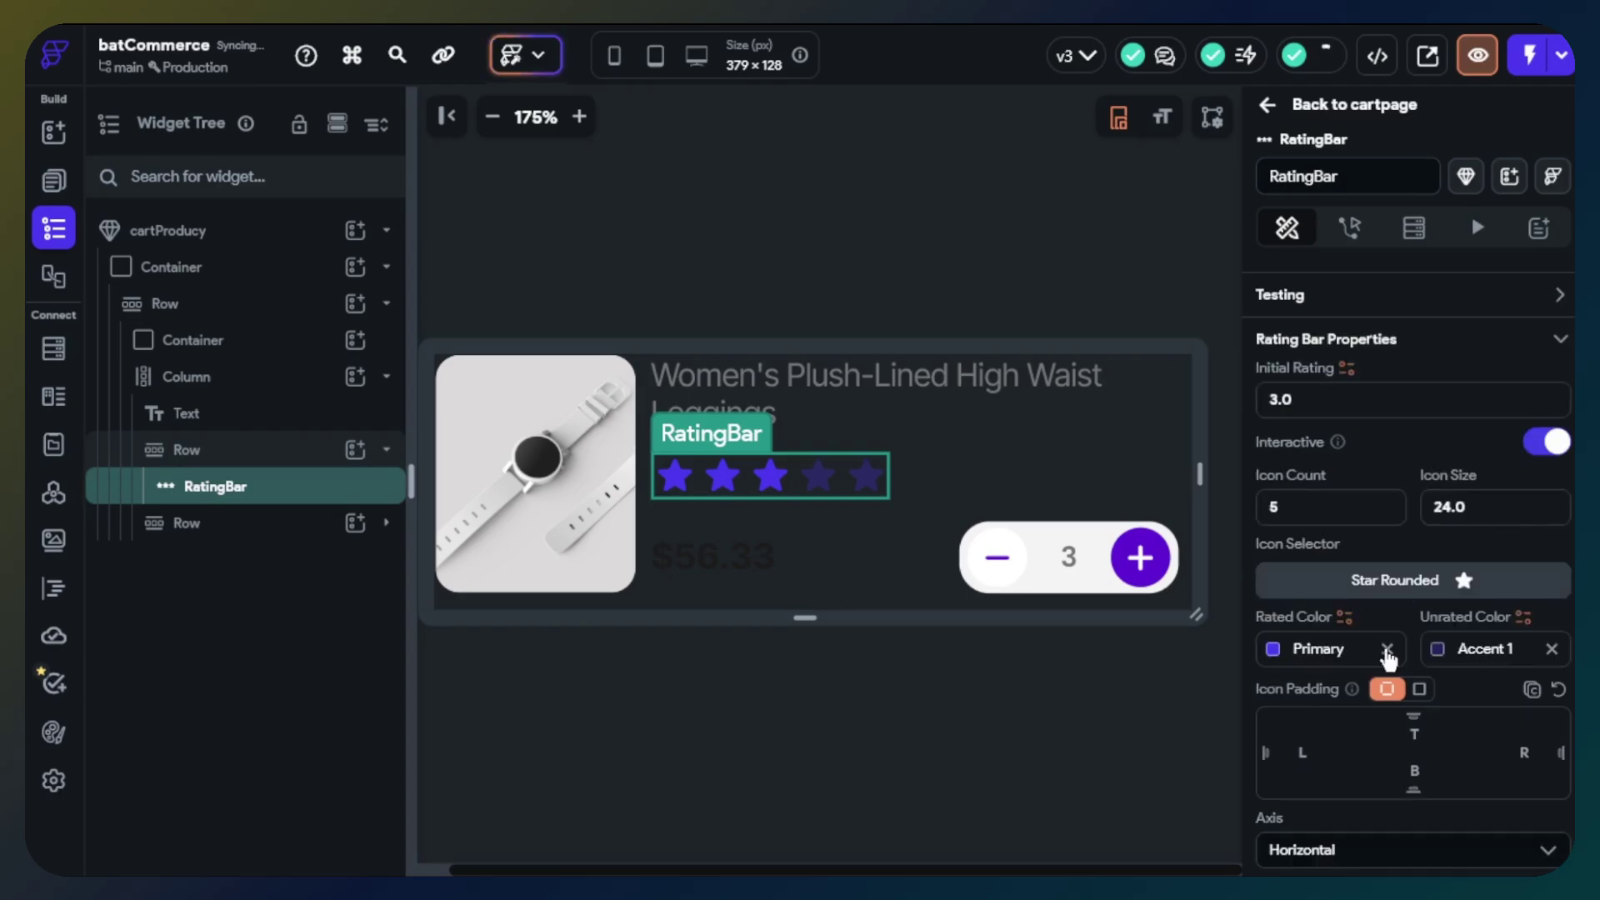
# Set the RatingBar's icon size to 15 and its icon count to 1.
pyautogui.click(1477, 500)
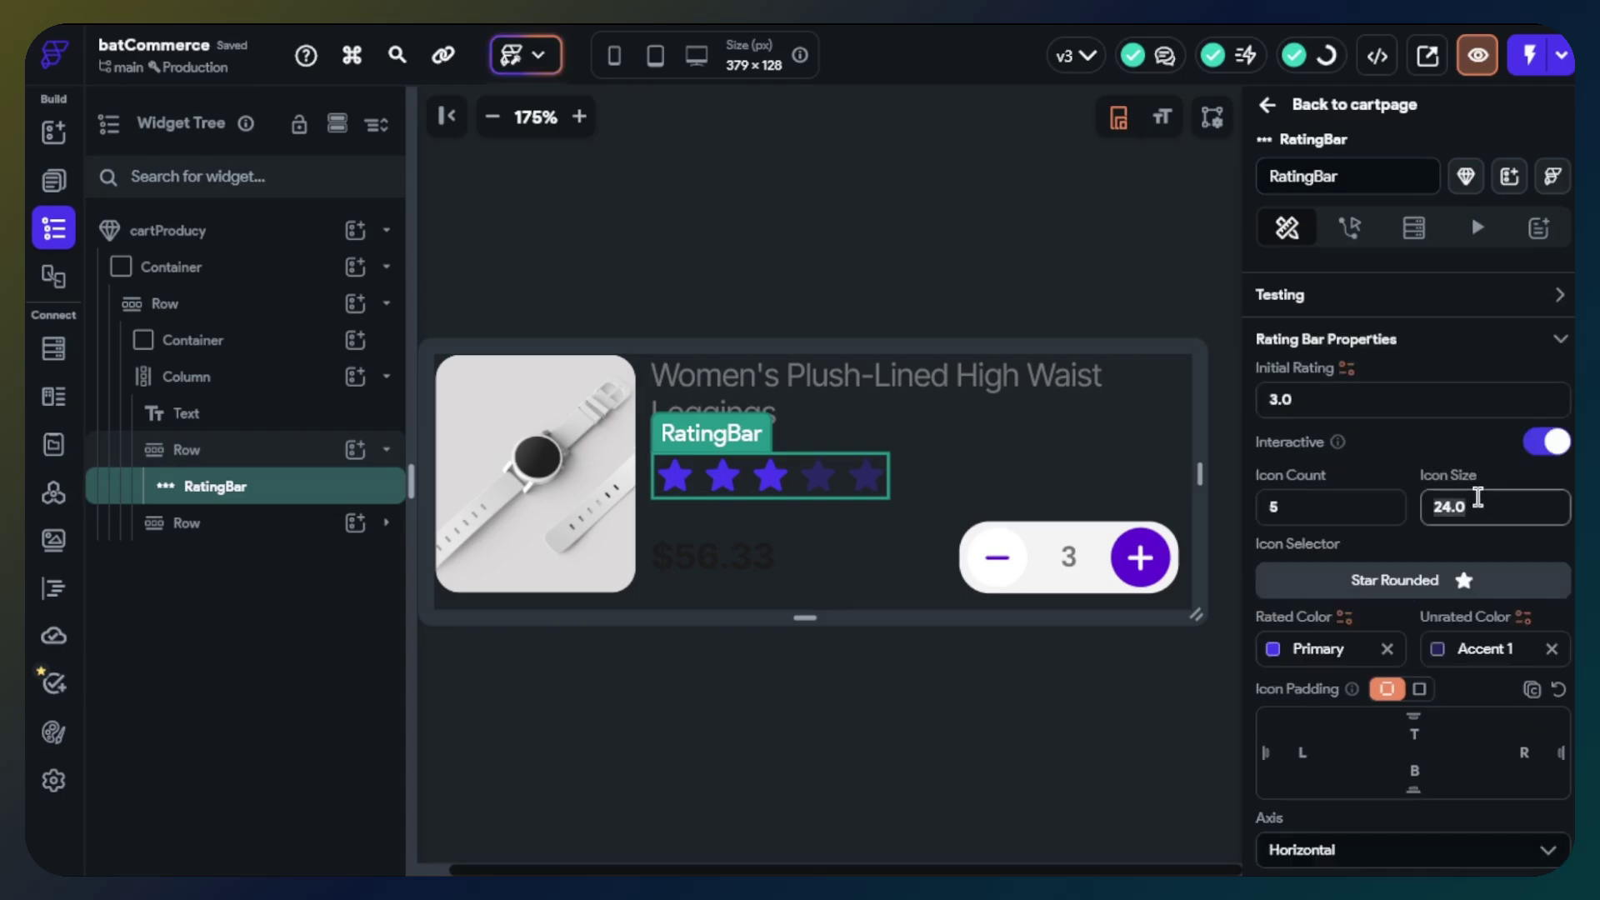
pyautogui.write('15')
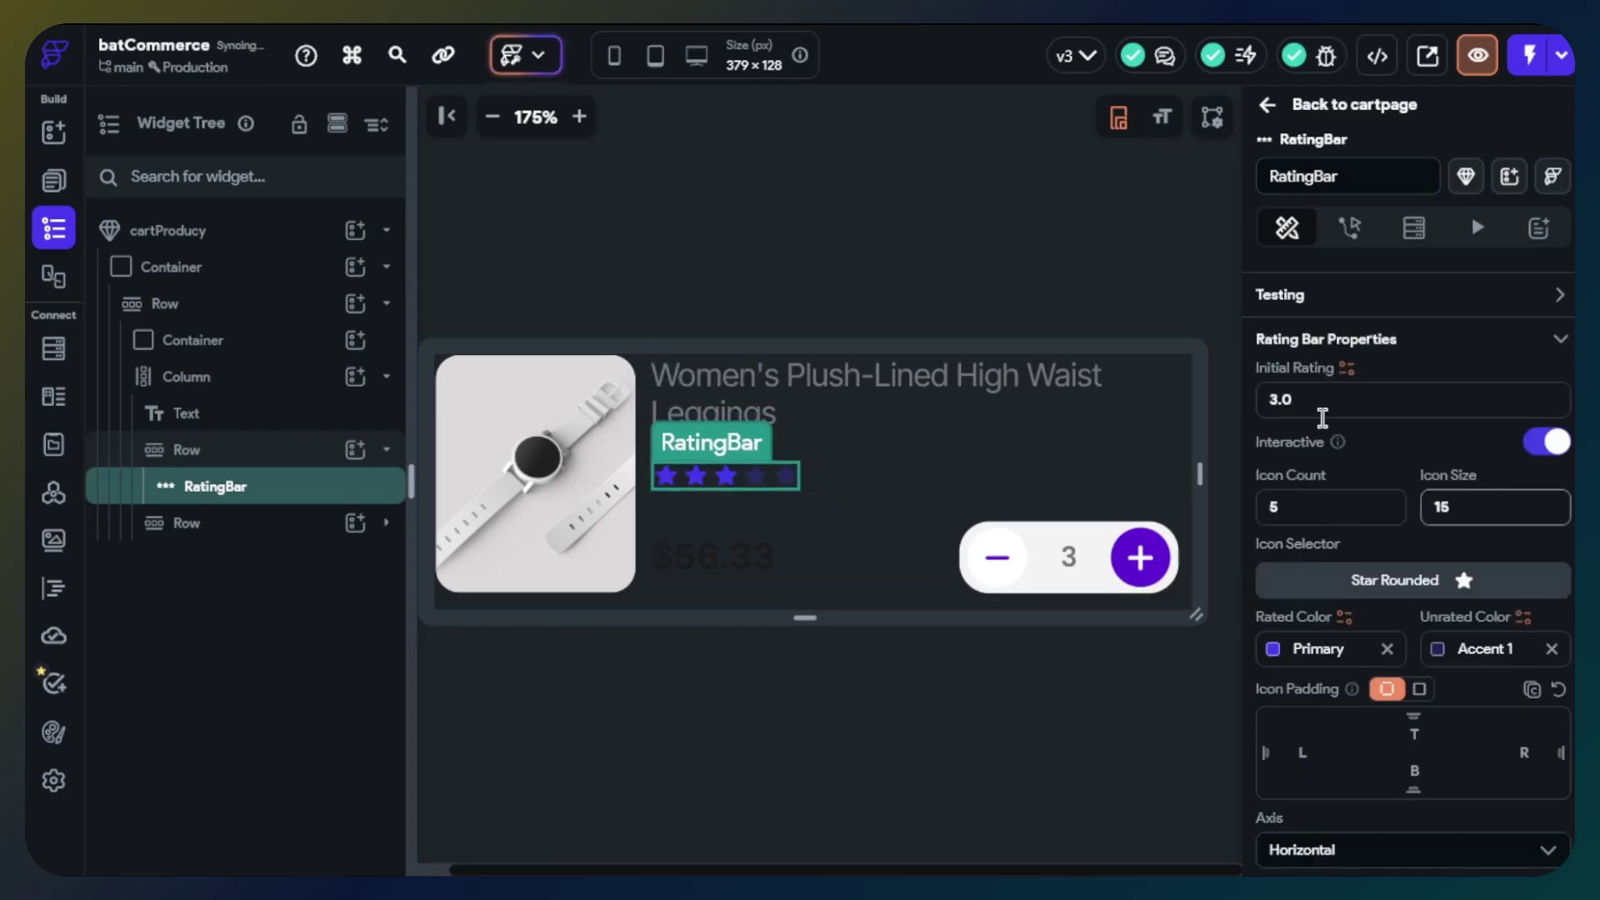
pyautogui.click(1323, 495)
pyautogui.press('BackSpace')
pyautogui.write('1')
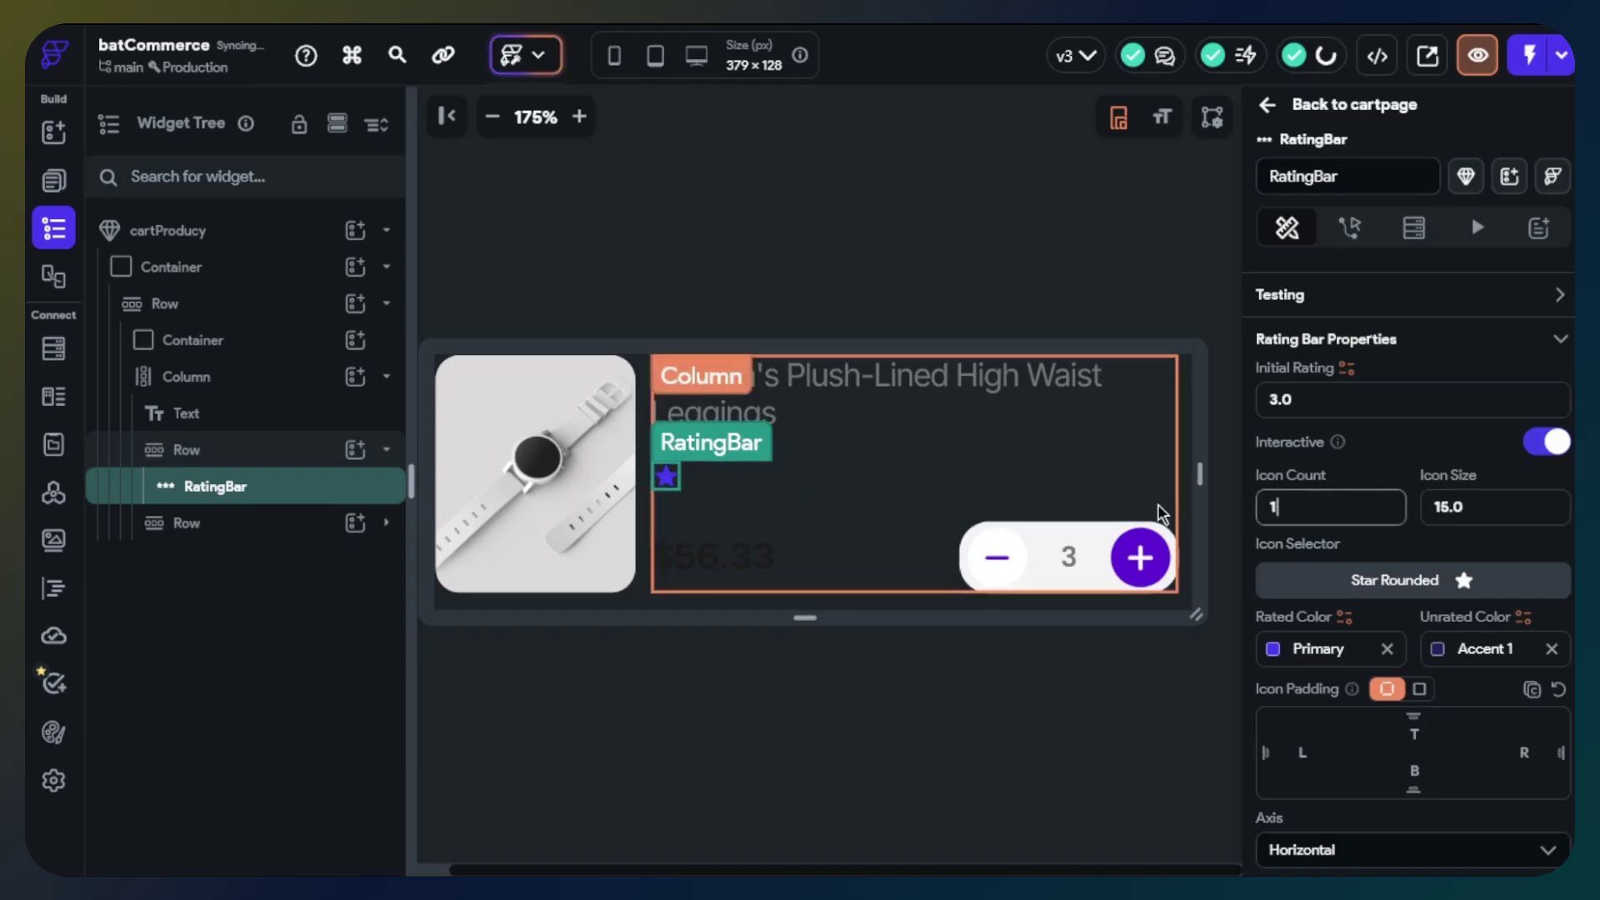
# Change the RatingBar's rated color to golden yellow #EFB339.
pyautogui.click(1273, 649)
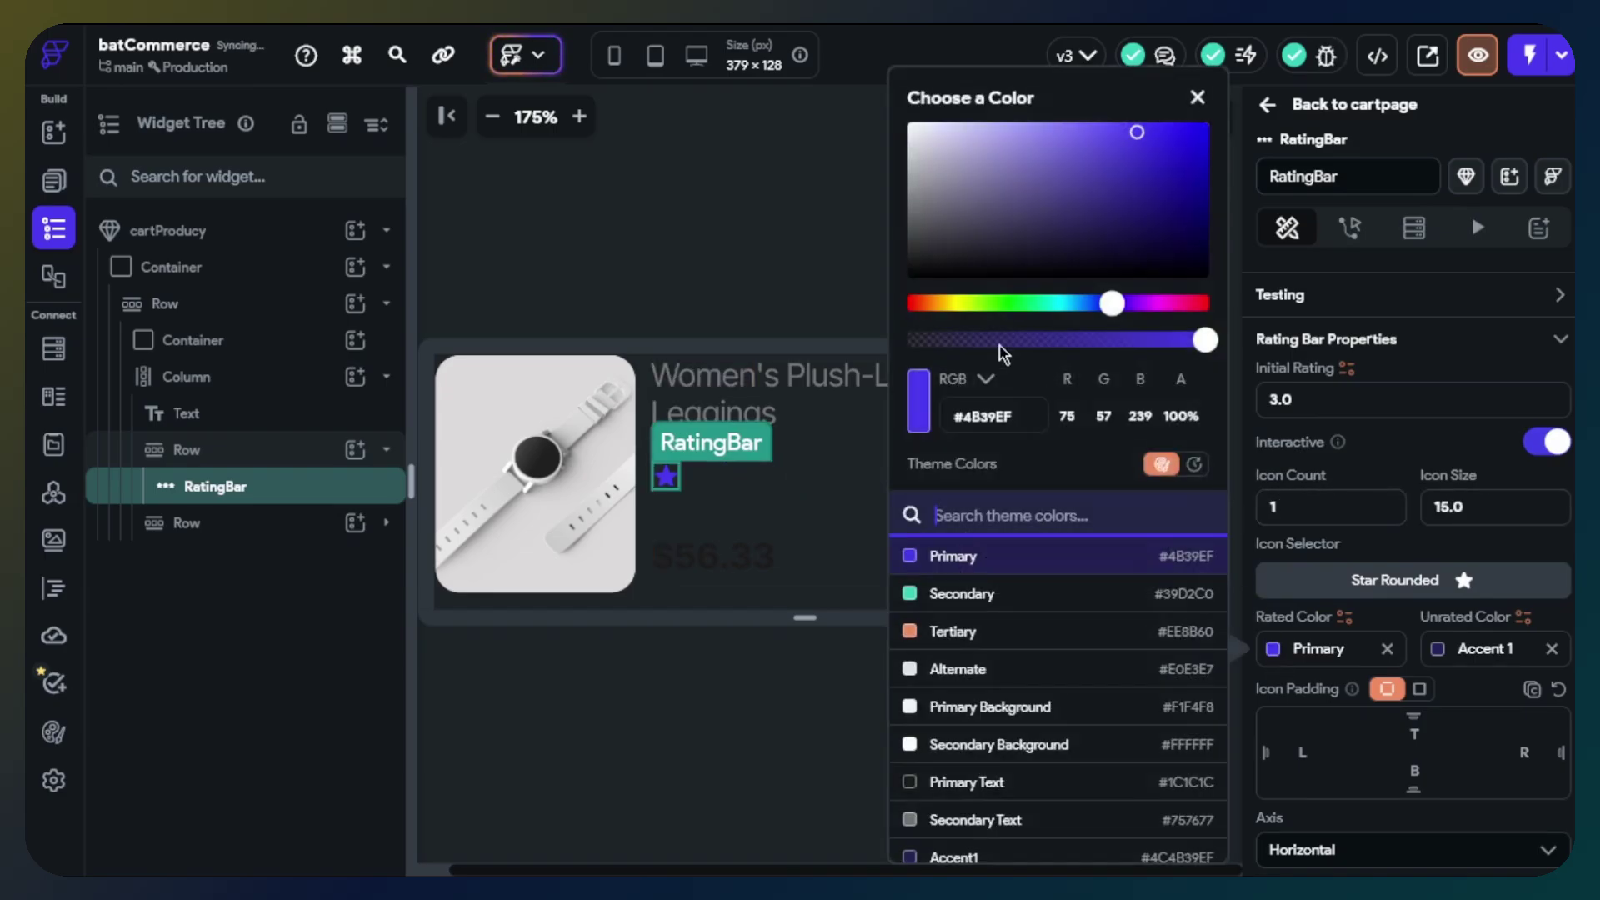
pyautogui.click(940, 305)
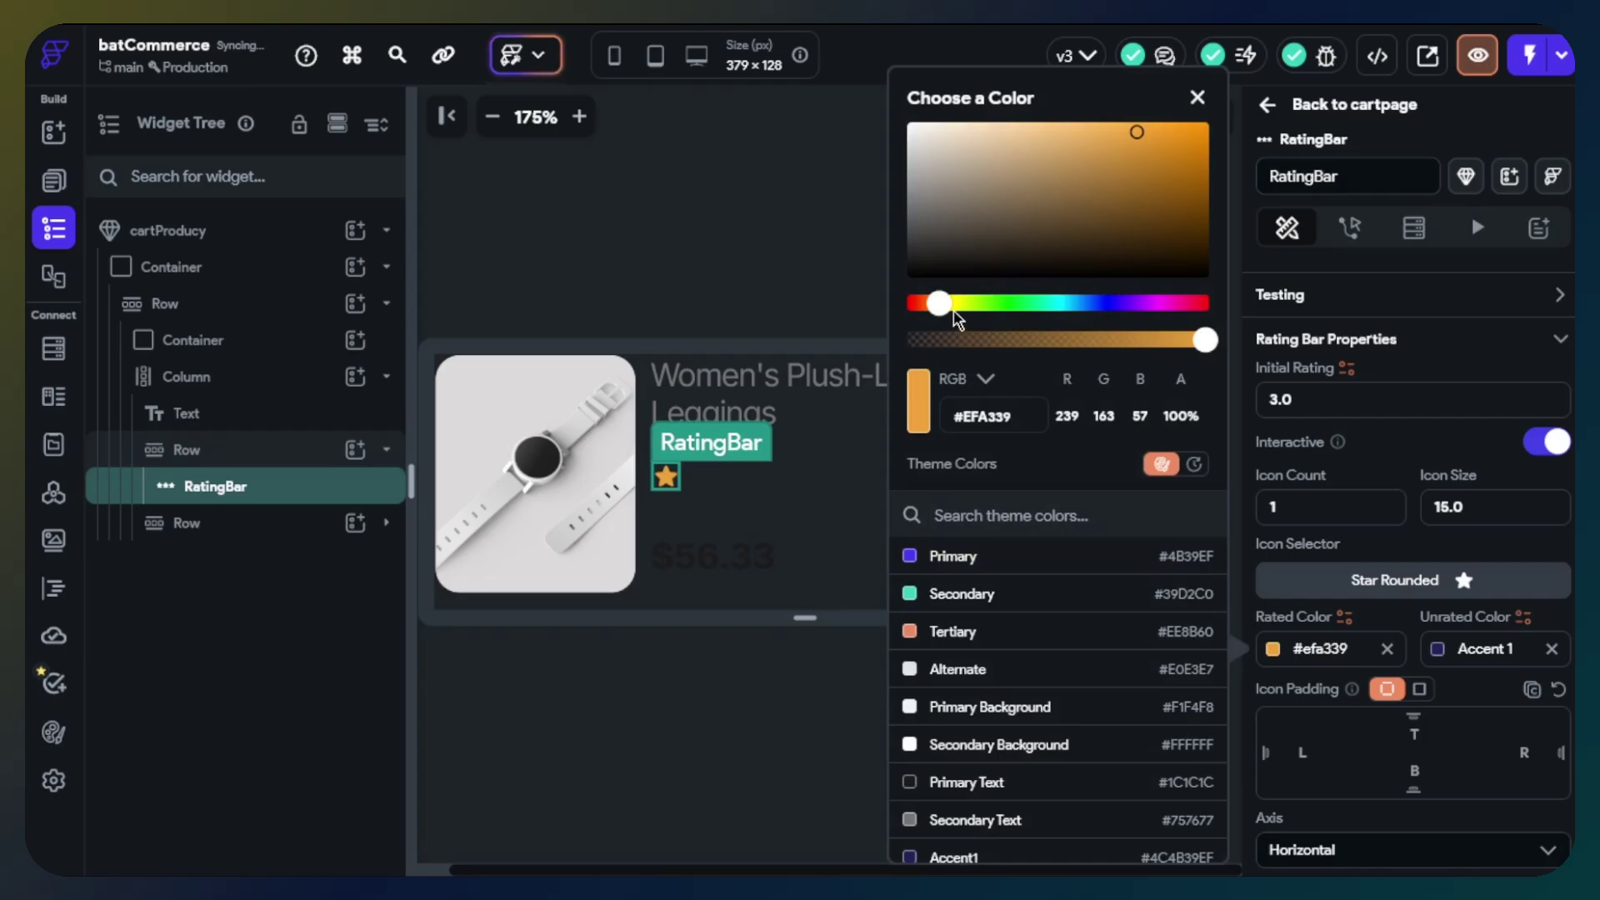
pyautogui.moveTo(948, 310); pyautogui.dragTo(947, 312)
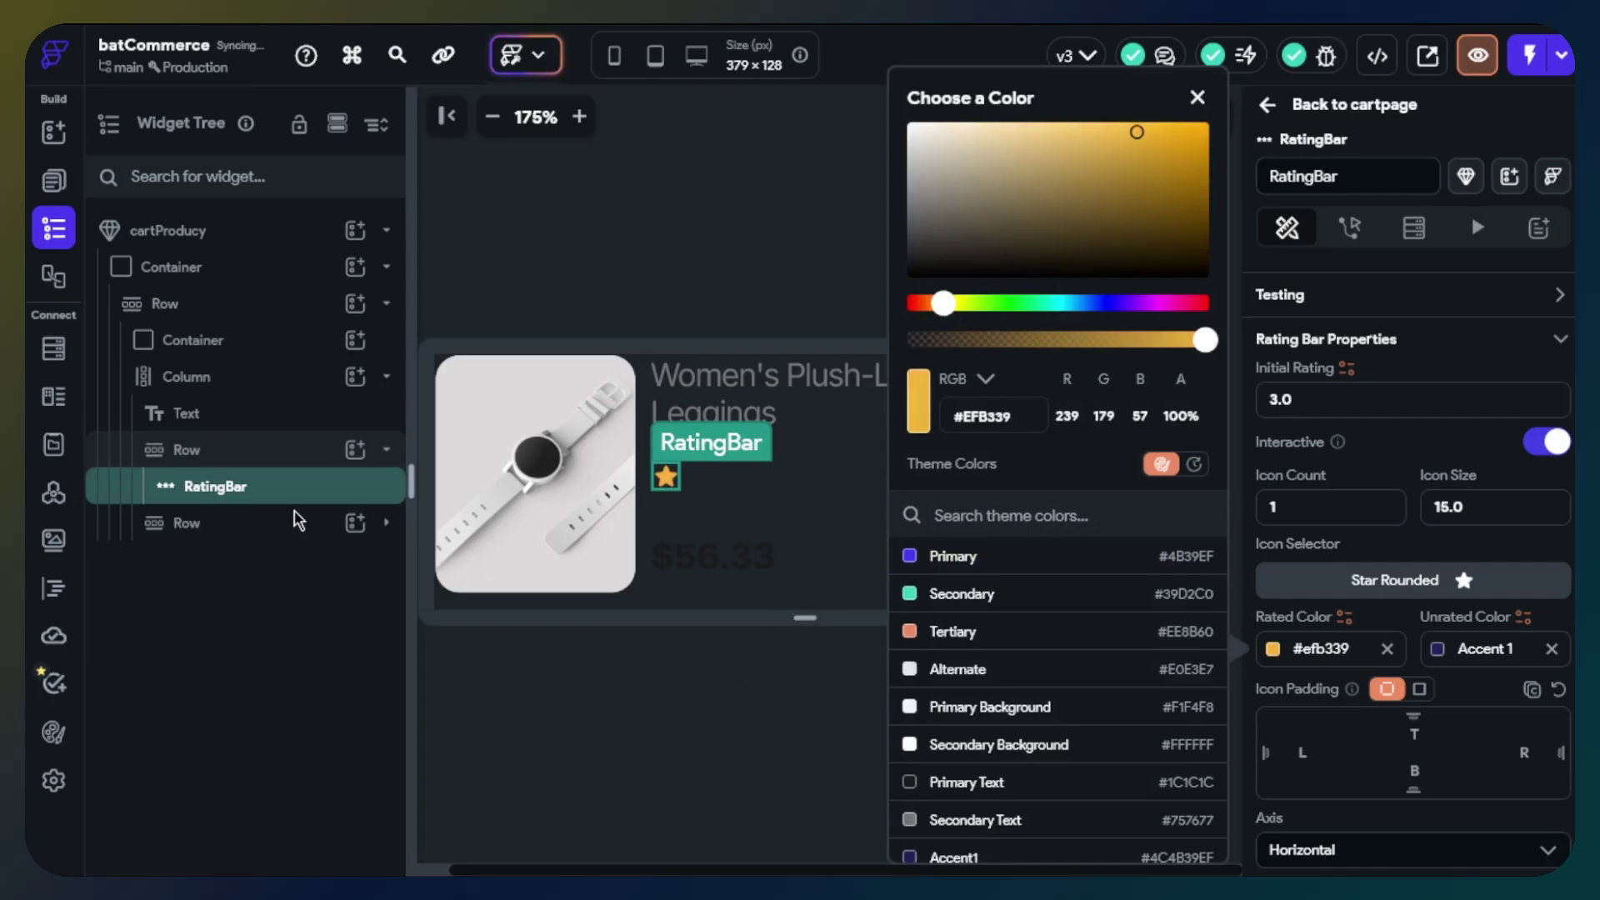
# Add a Text widget after the RatingBar in the same Row and set its content to 4.4.
pyautogui.click(356, 449)
pyautogui.click(356, 450)
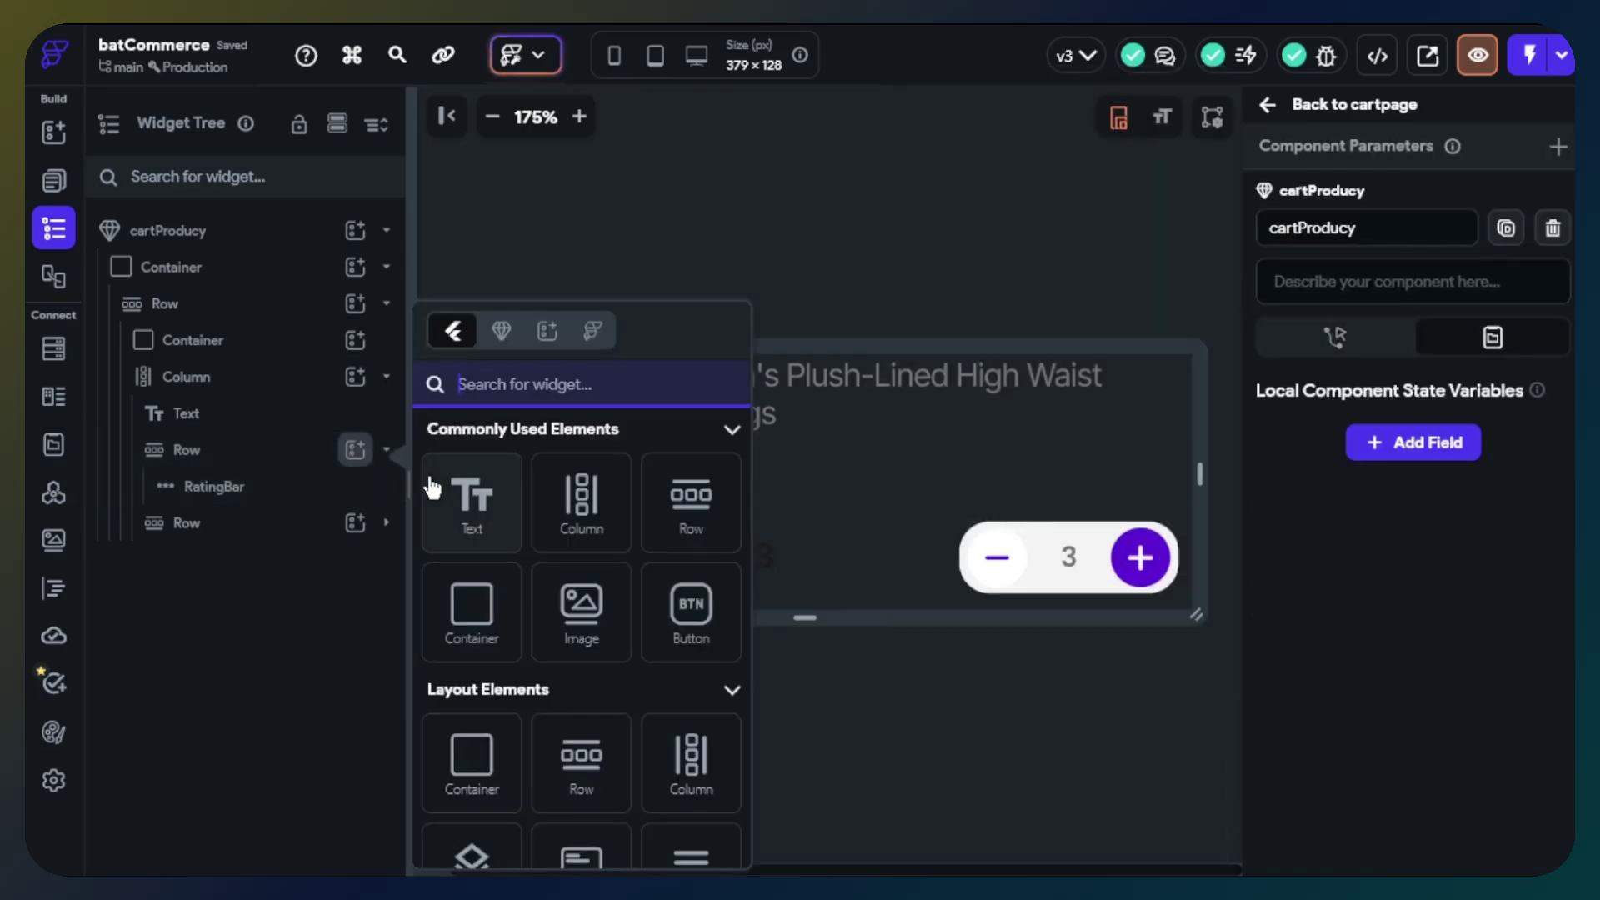
pyautogui.click(493, 501)
pyautogui.click(1396, 403)
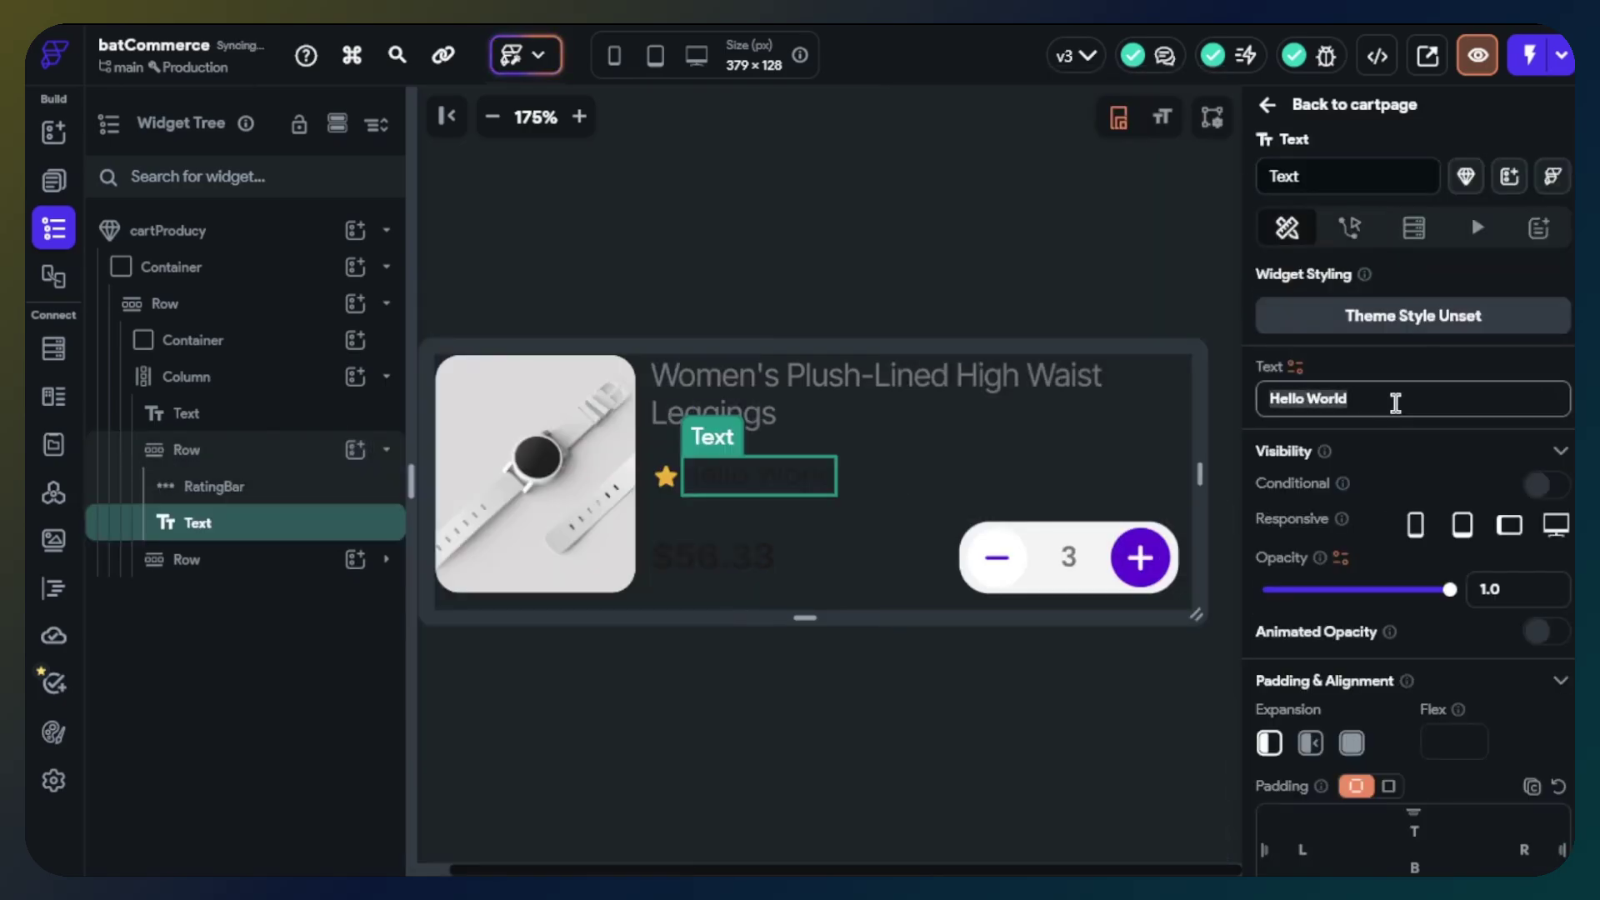
pyautogui.write('4.')
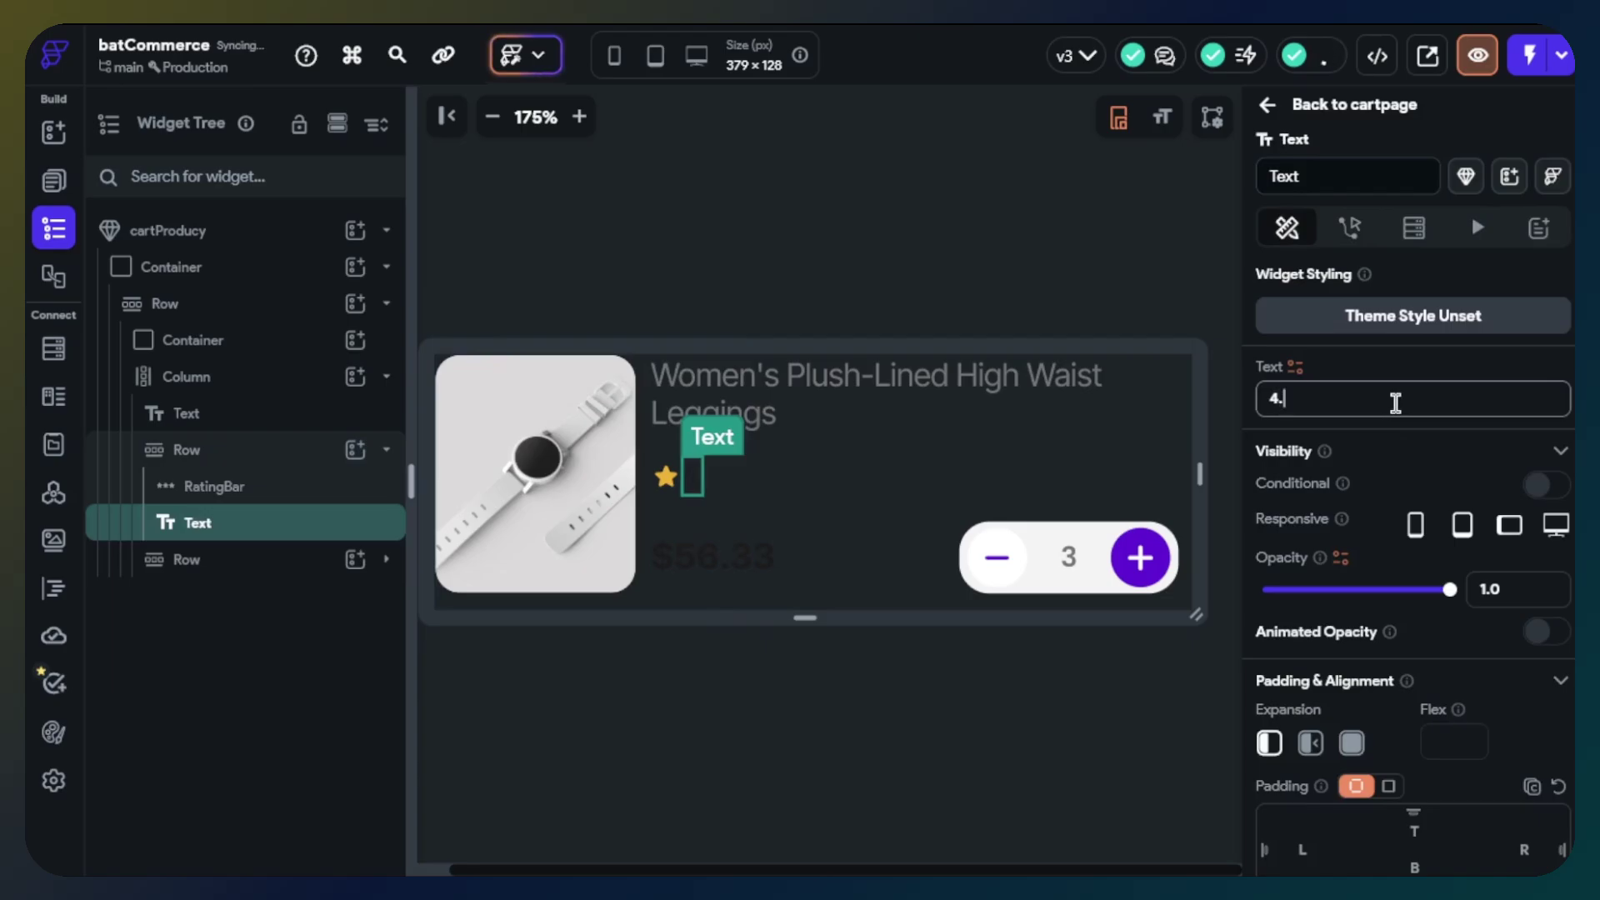
pyautogui.write('4')
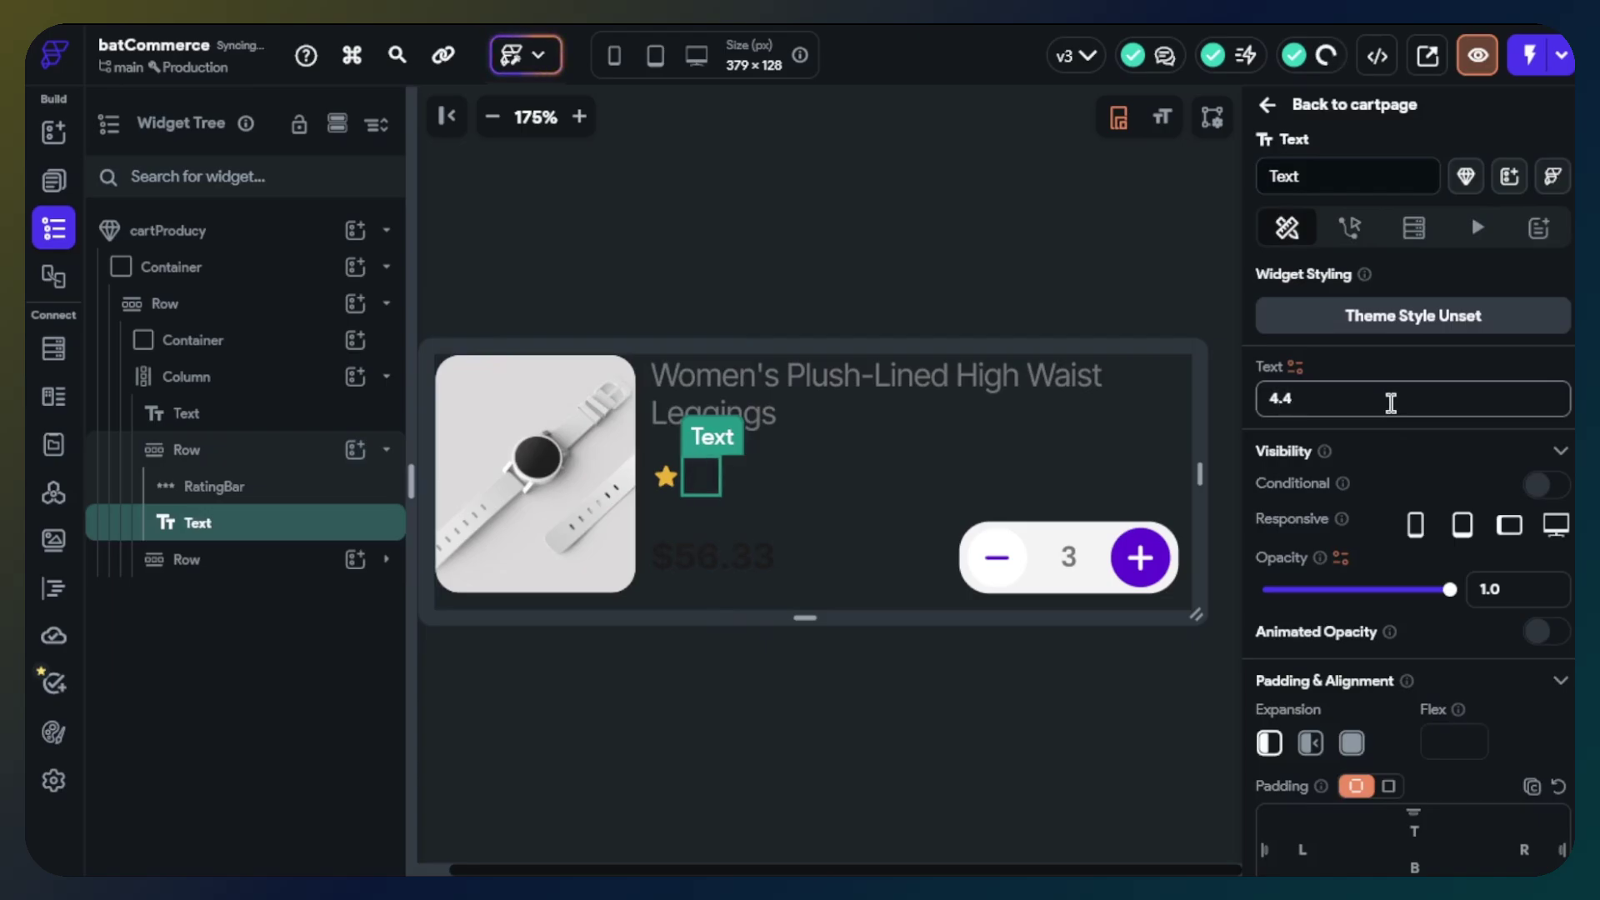
# Give the rating Text the Secondary Text theme color and a font weight of 500 - Medium.
pyautogui.scroll(-7, 1333, 483)
pyautogui.scroll(-2, 1359, 575)
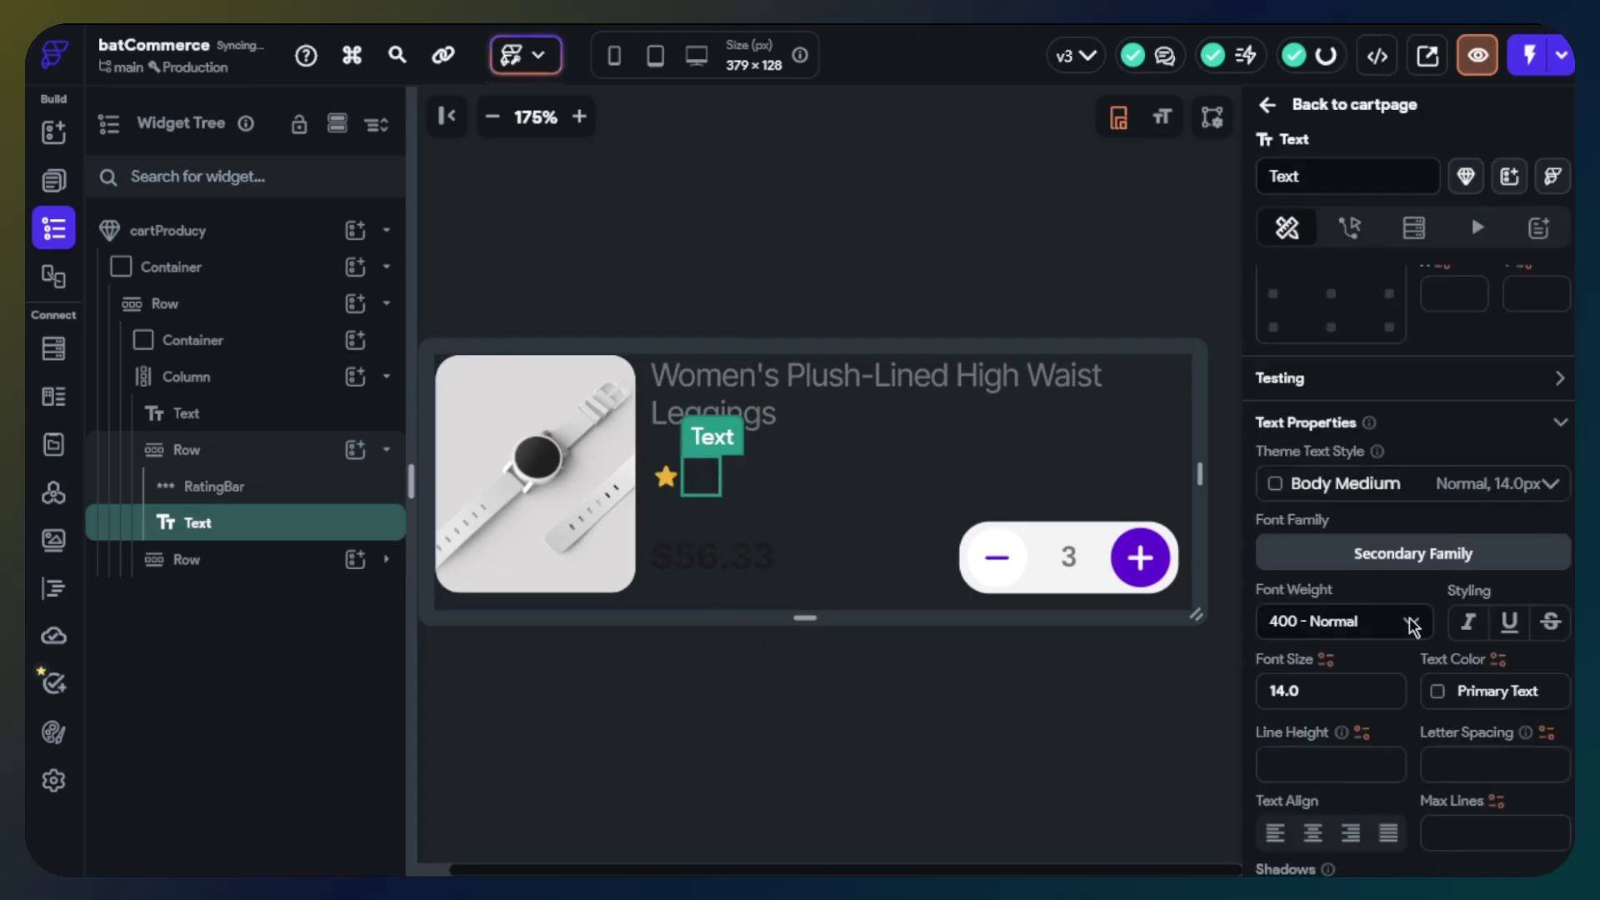
pyautogui.click(1437, 692)
pyautogui.click(1171, 816)
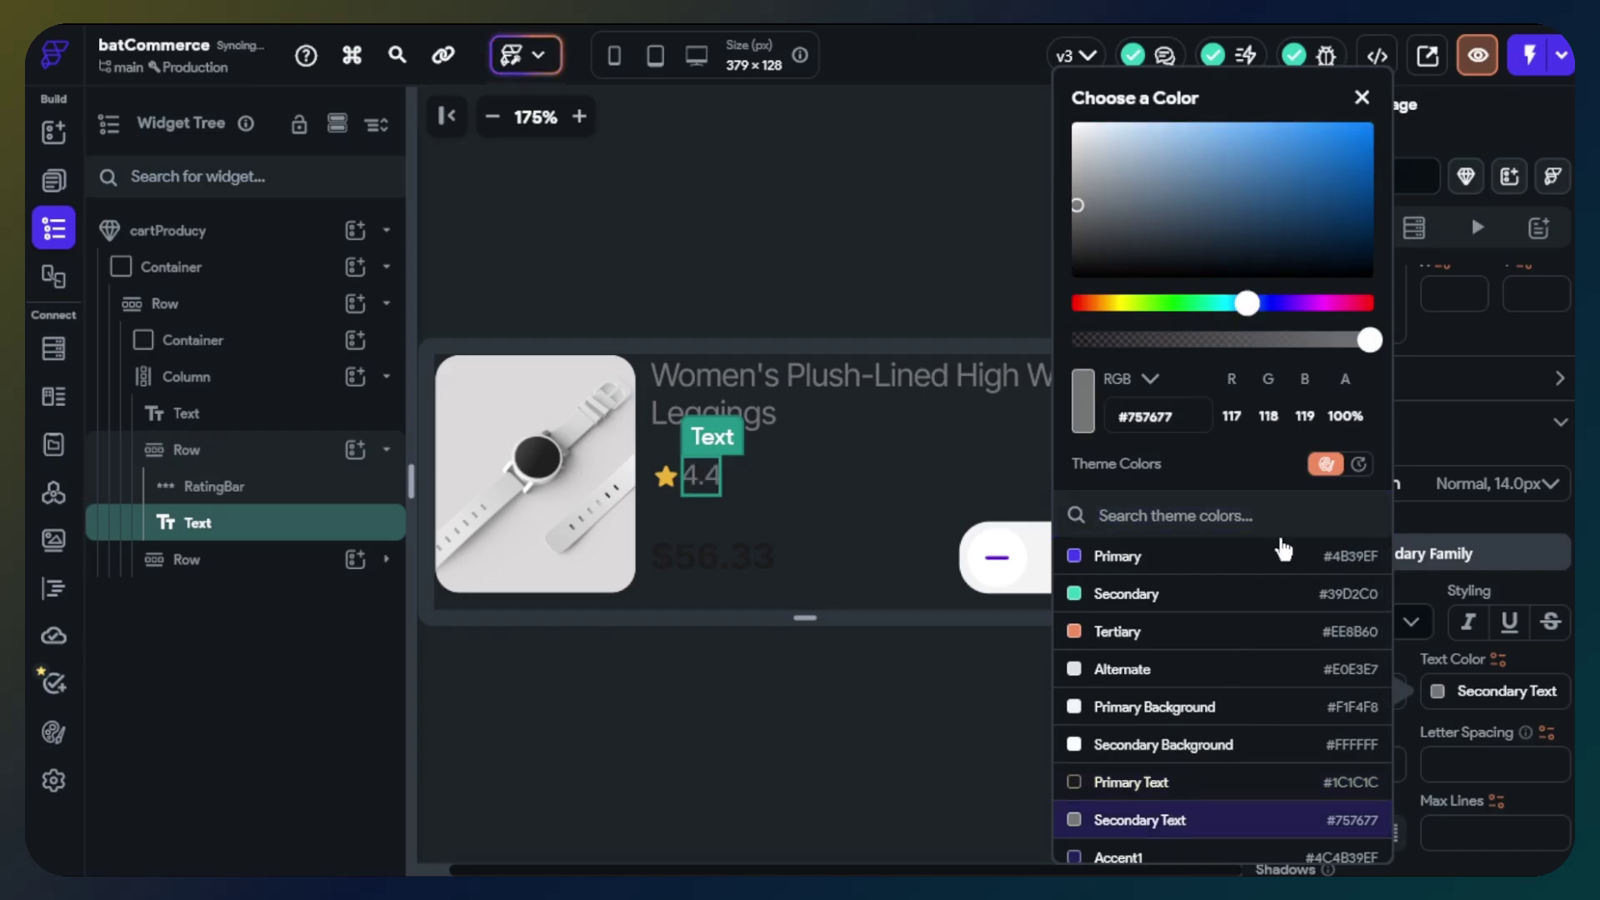
pyautogui.click(1316, 623)
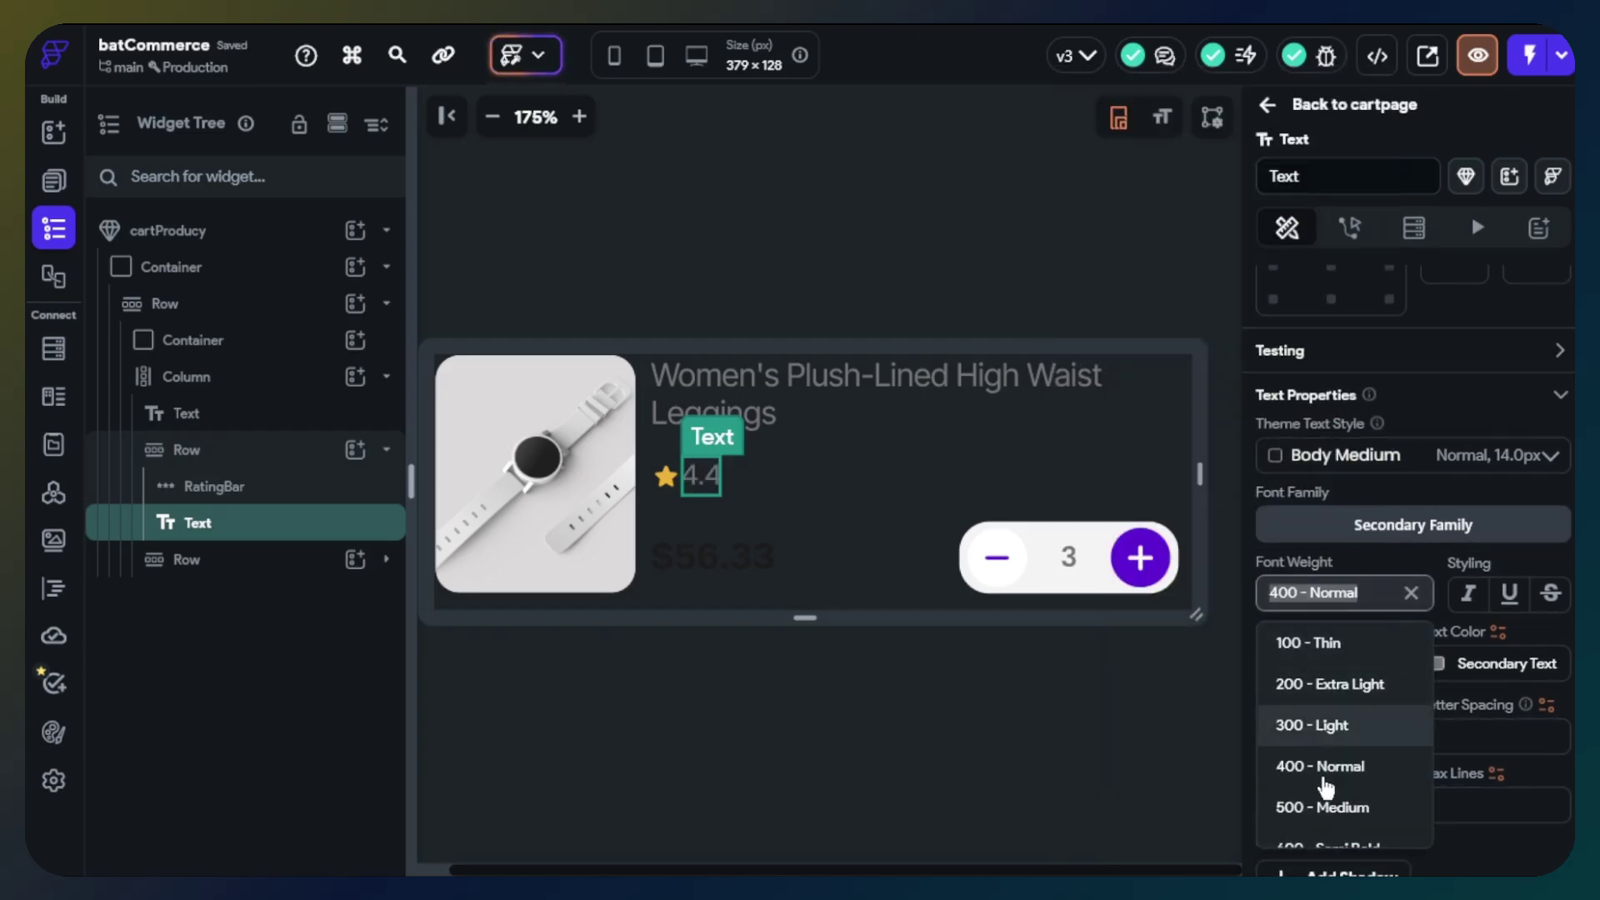
pyautogui.click(1300, 808)
pyautogui.click(1134, 761)
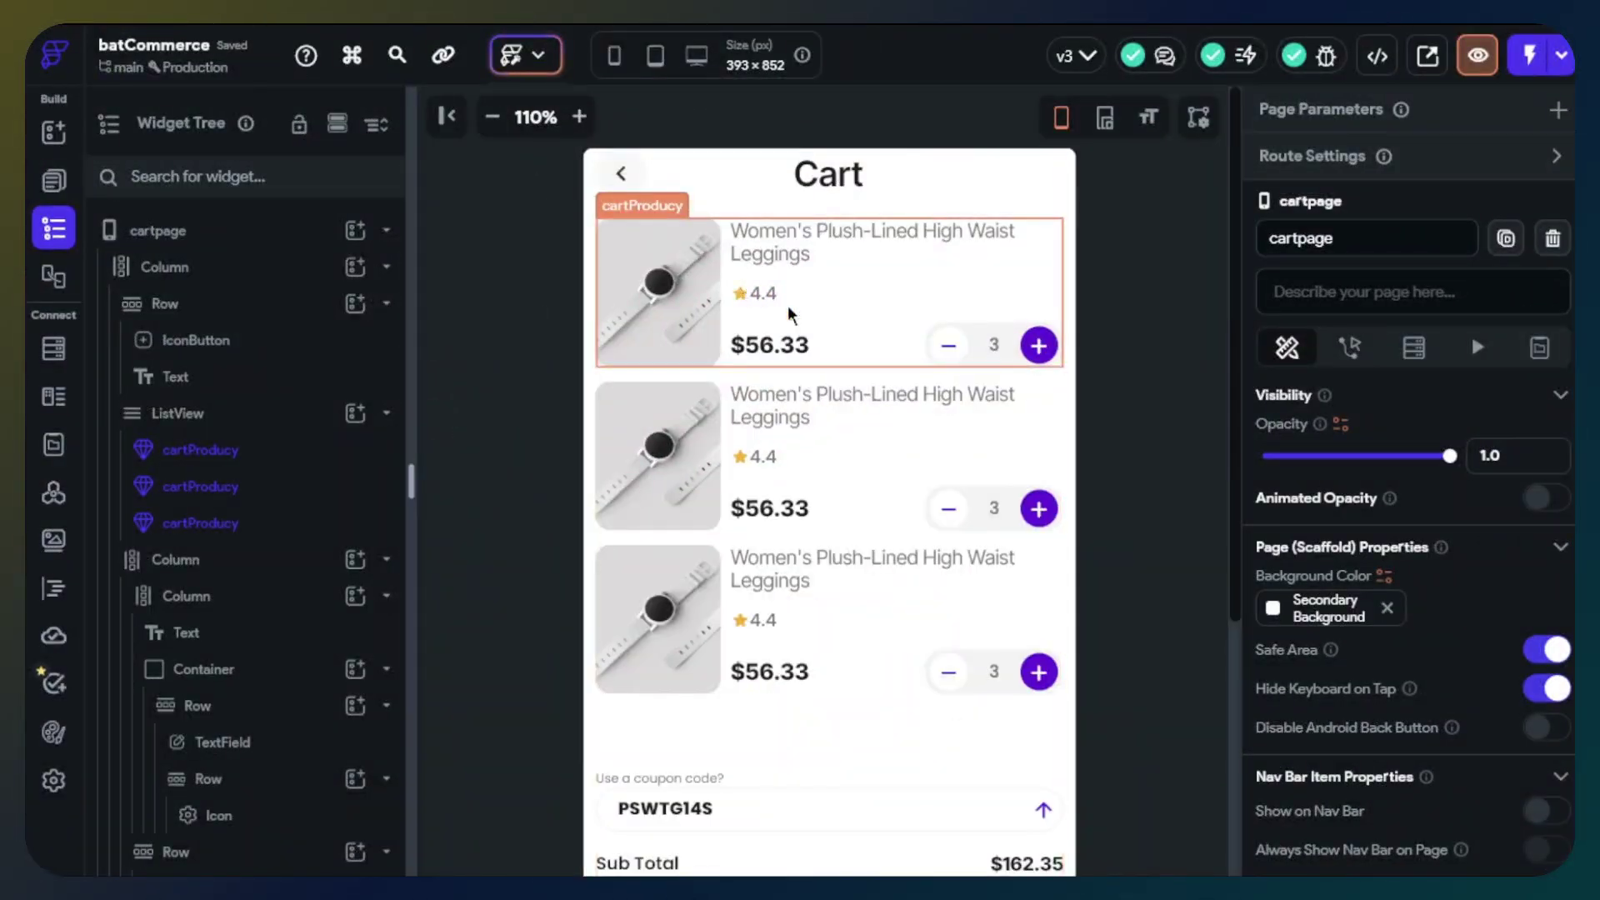
# Review the cart page from the header down to the total row at 100% zoom in the phone frame.
pyautogui.scroll(-4, 815, 325)
pyautogui.scroll(1, 815, 325)
pyautogui.scroll(1, 815, 324)
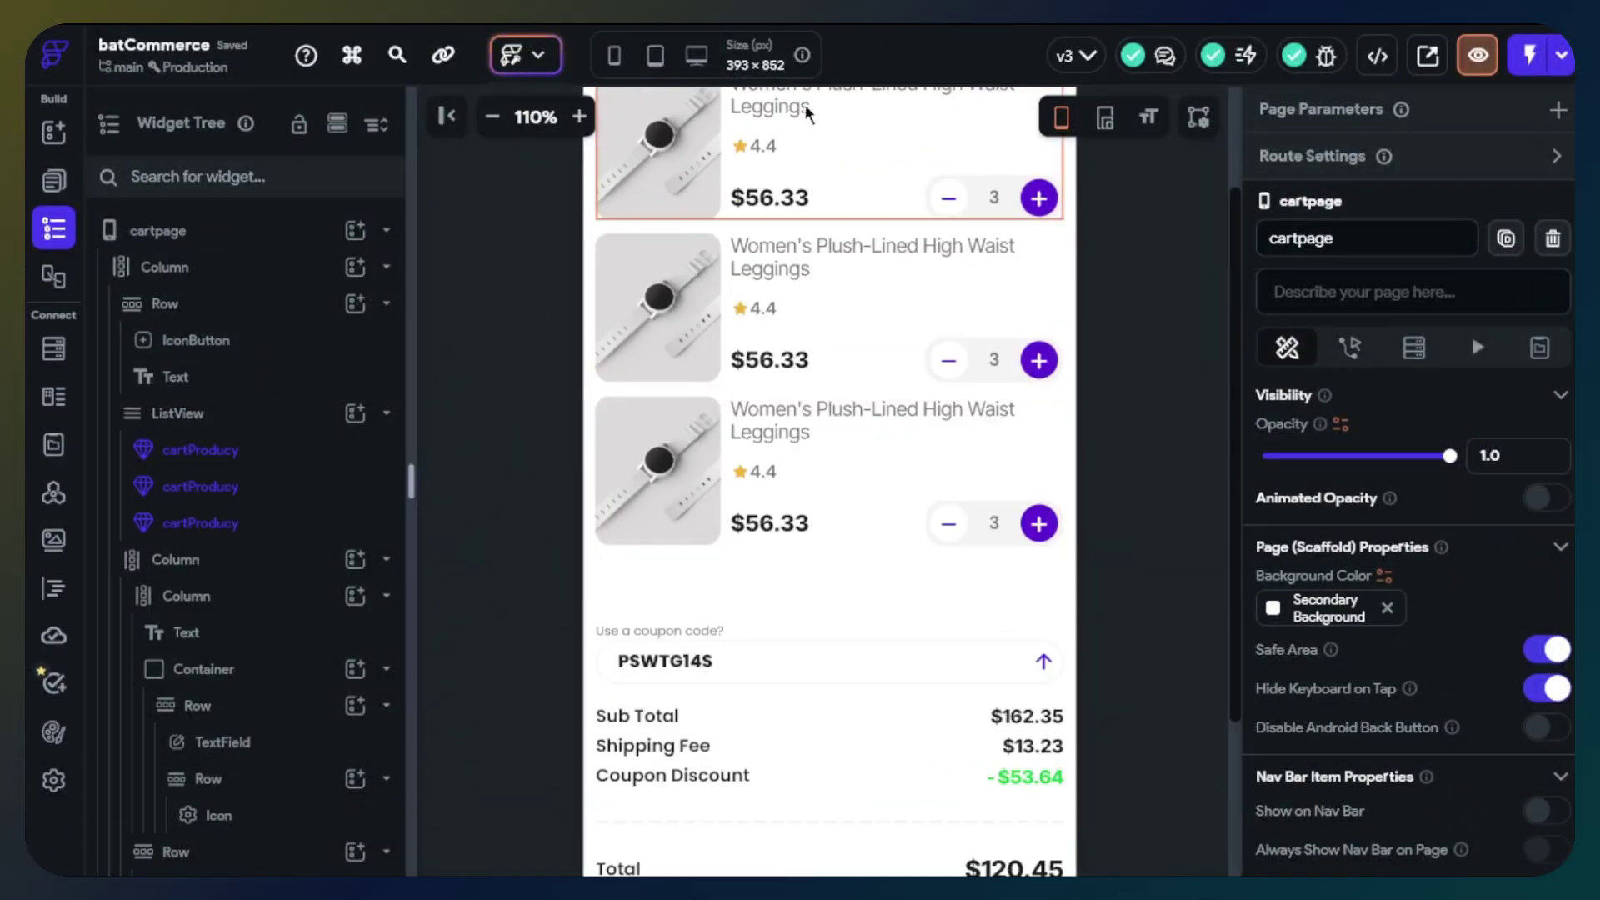
pyautogui.click(492, 117)
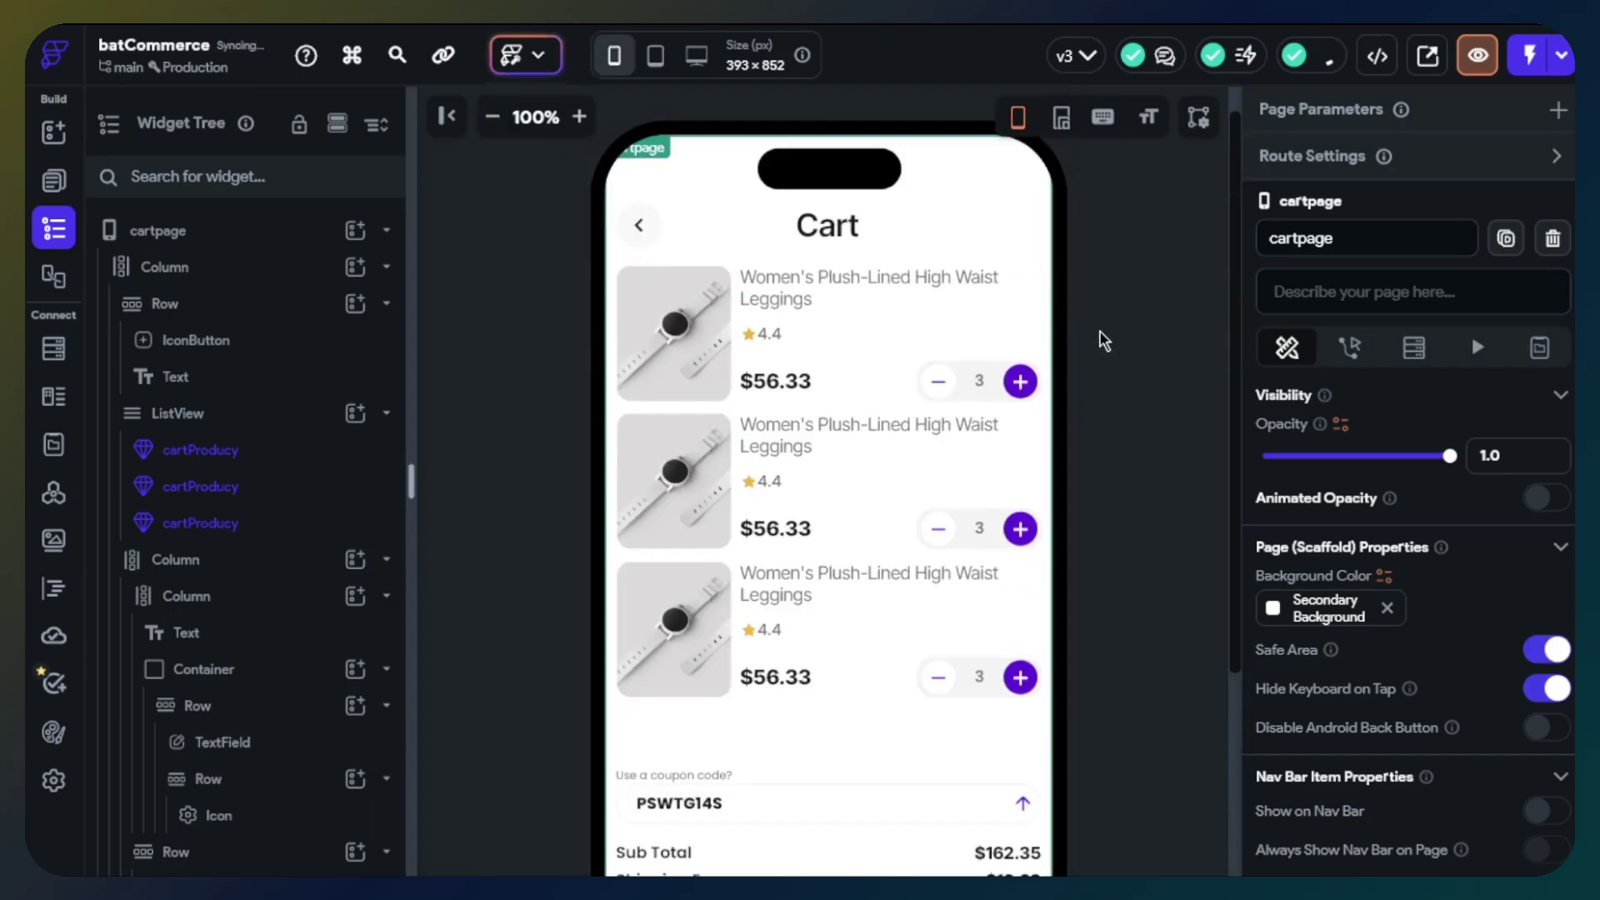
pyautogui.scroll(-2, 1105, 342)
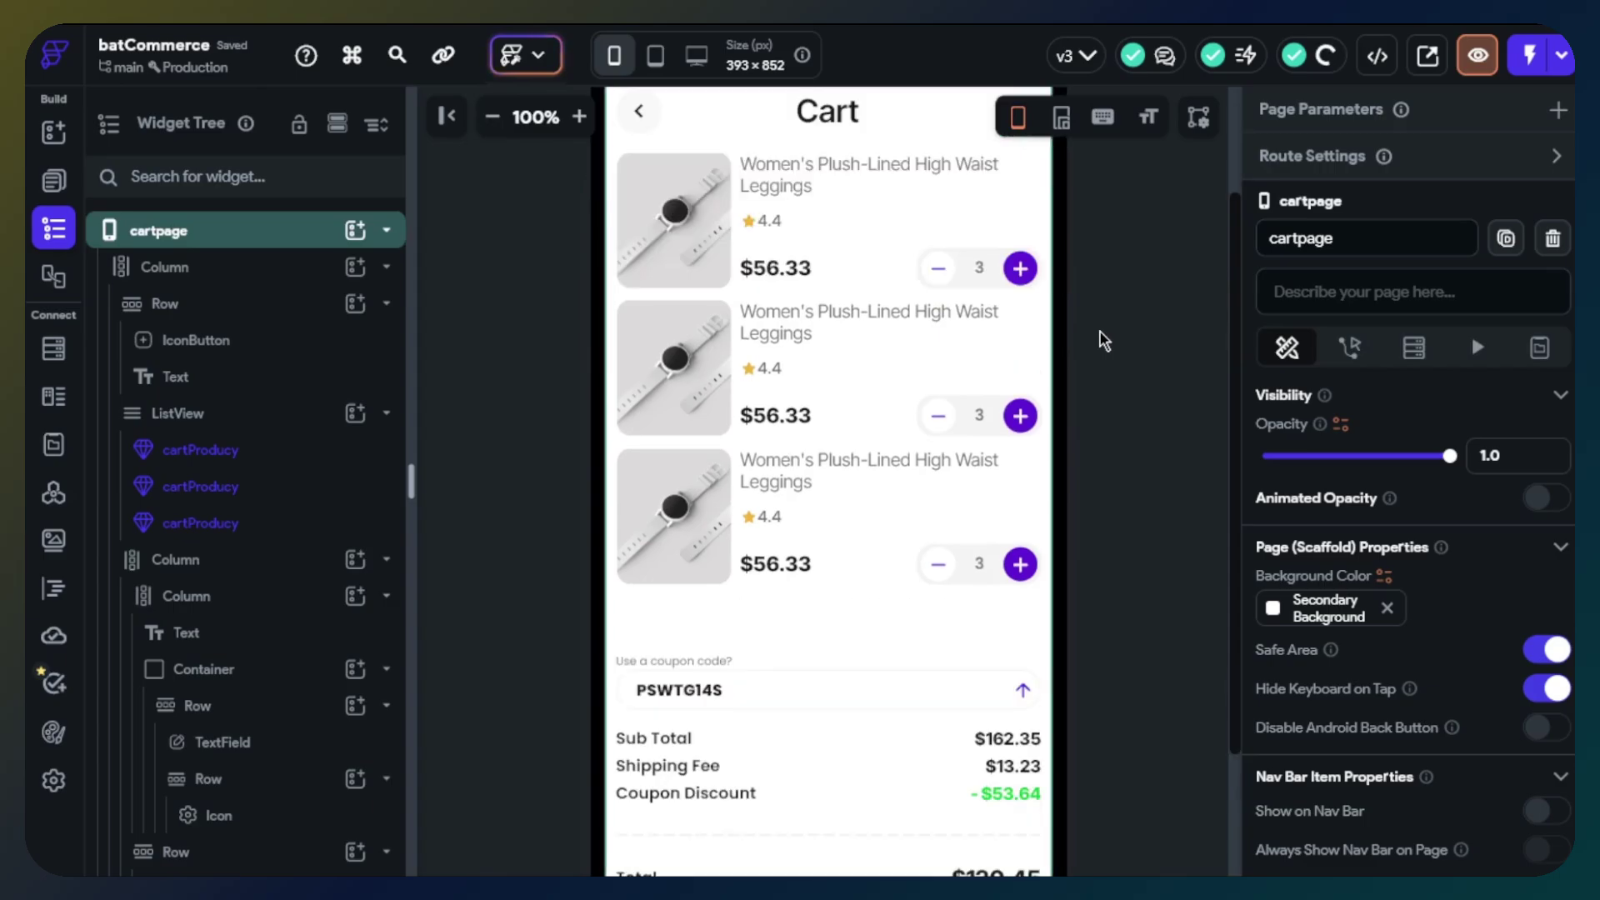
pyautogui.scroll(-3, 1104, 342)
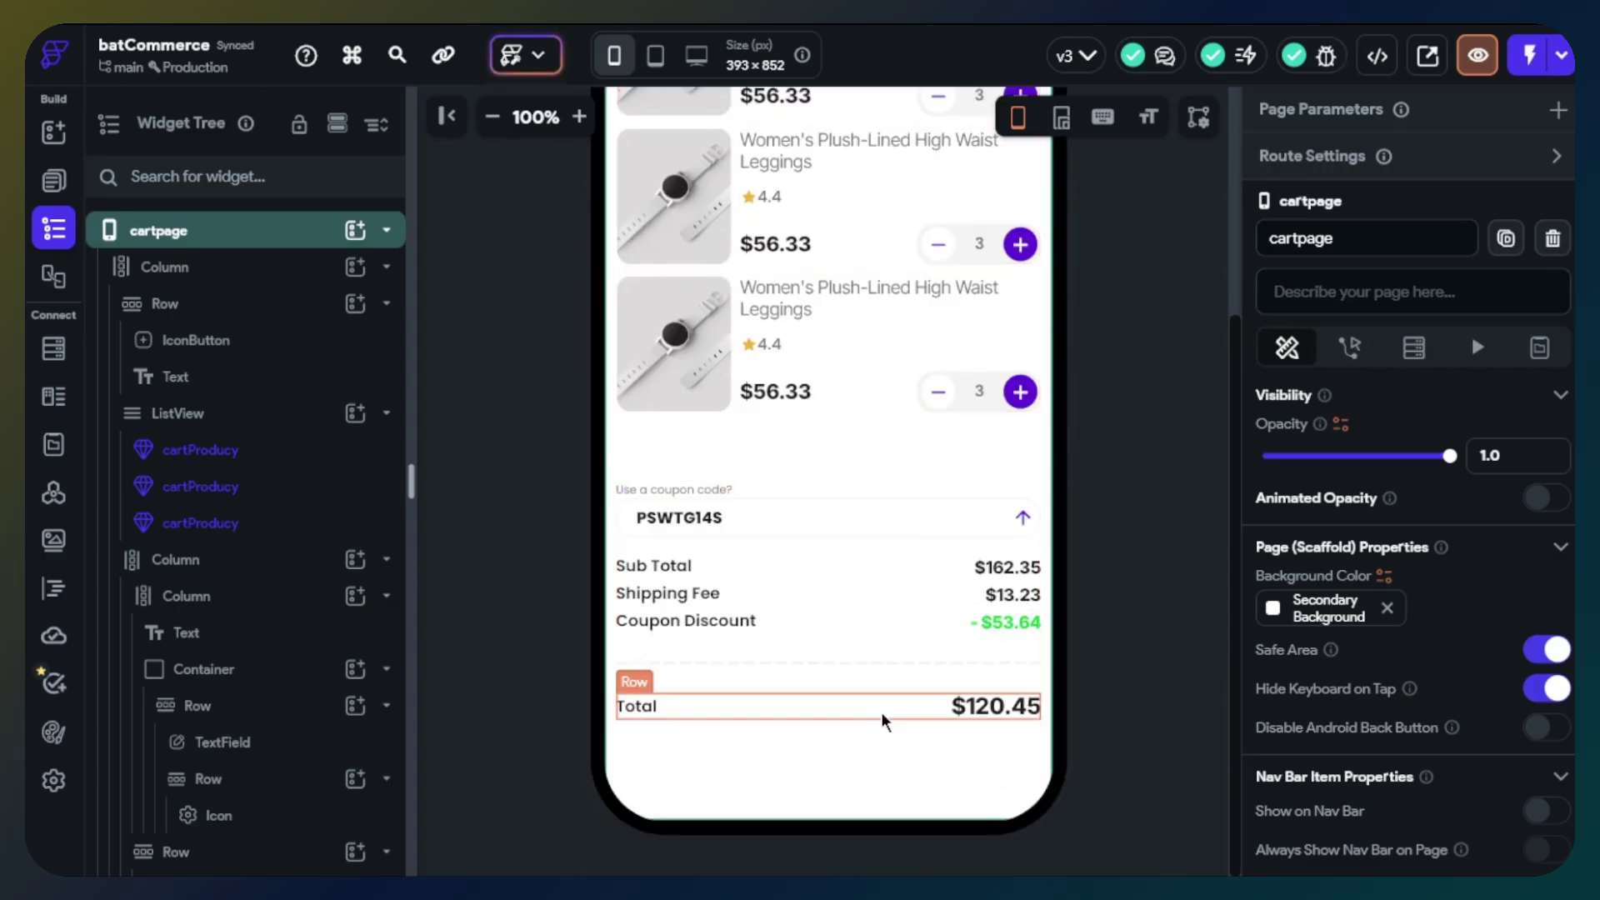
# Collapse the header Row, ListView and summary Column, and add a Button at the end of the page's main Column.
pyautogui.click(385, 412)
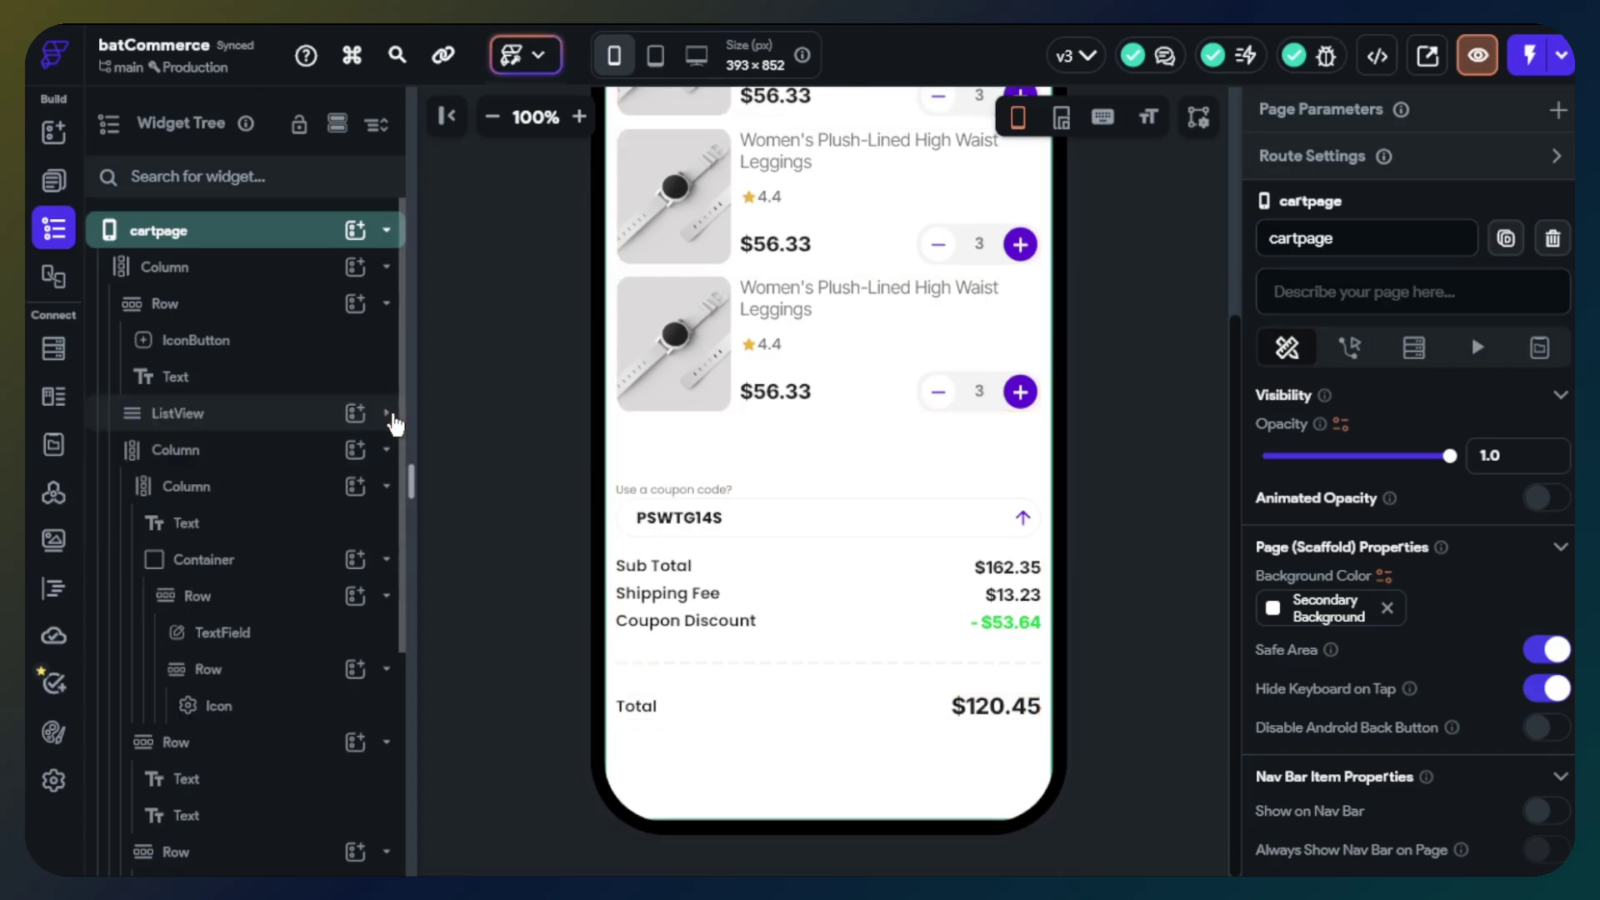
pyautogui.click(384, 450)
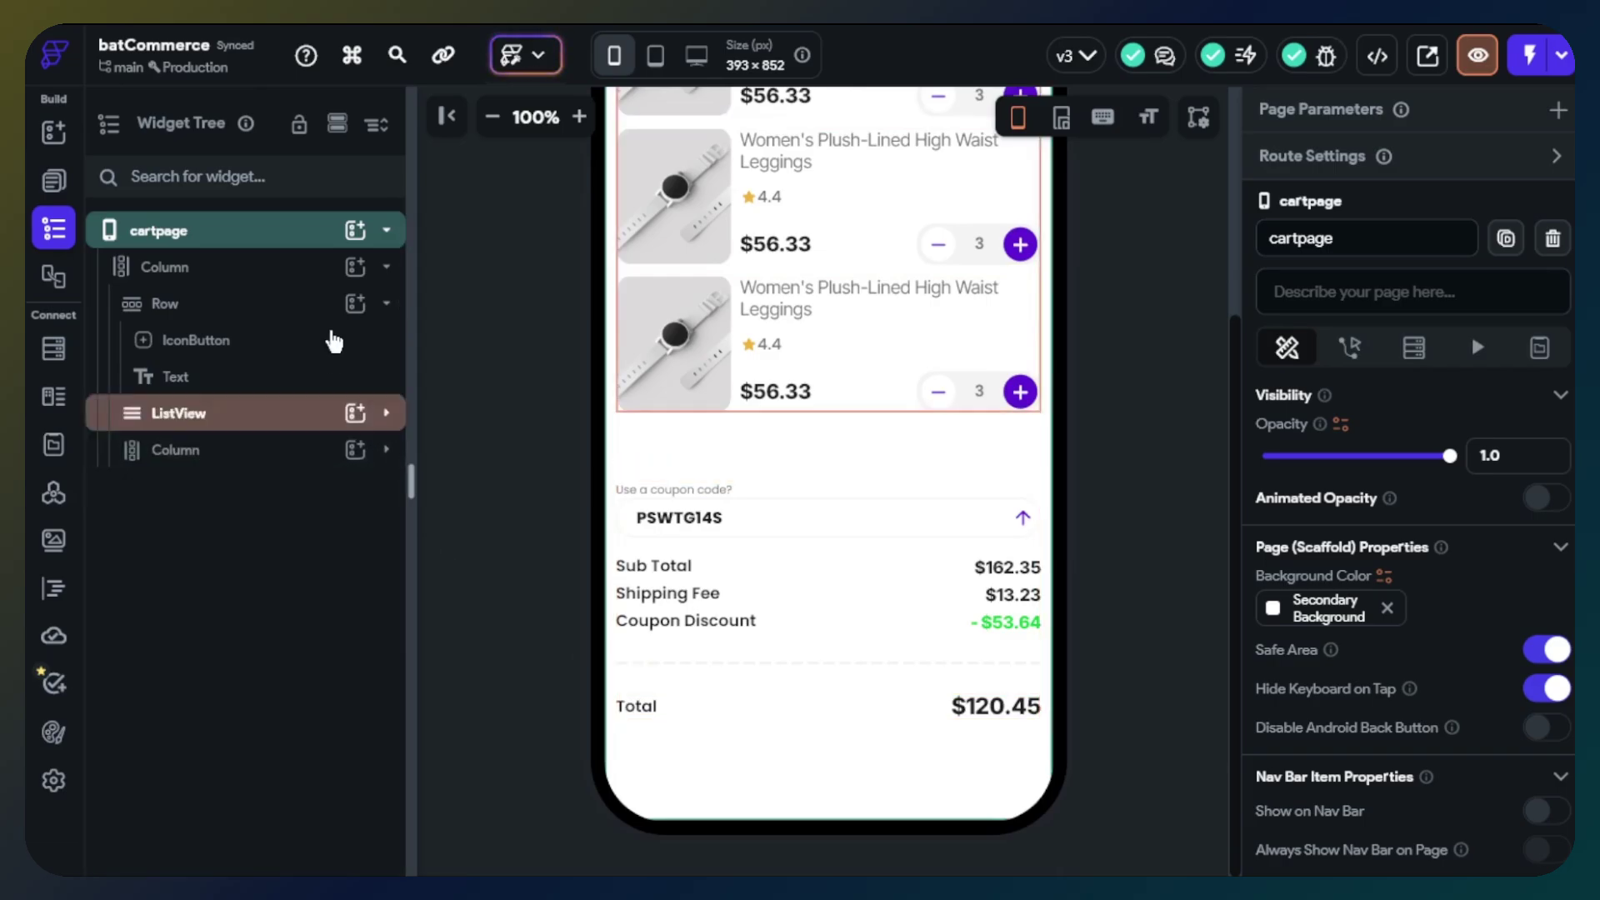
pyautogui.click(386, 303)
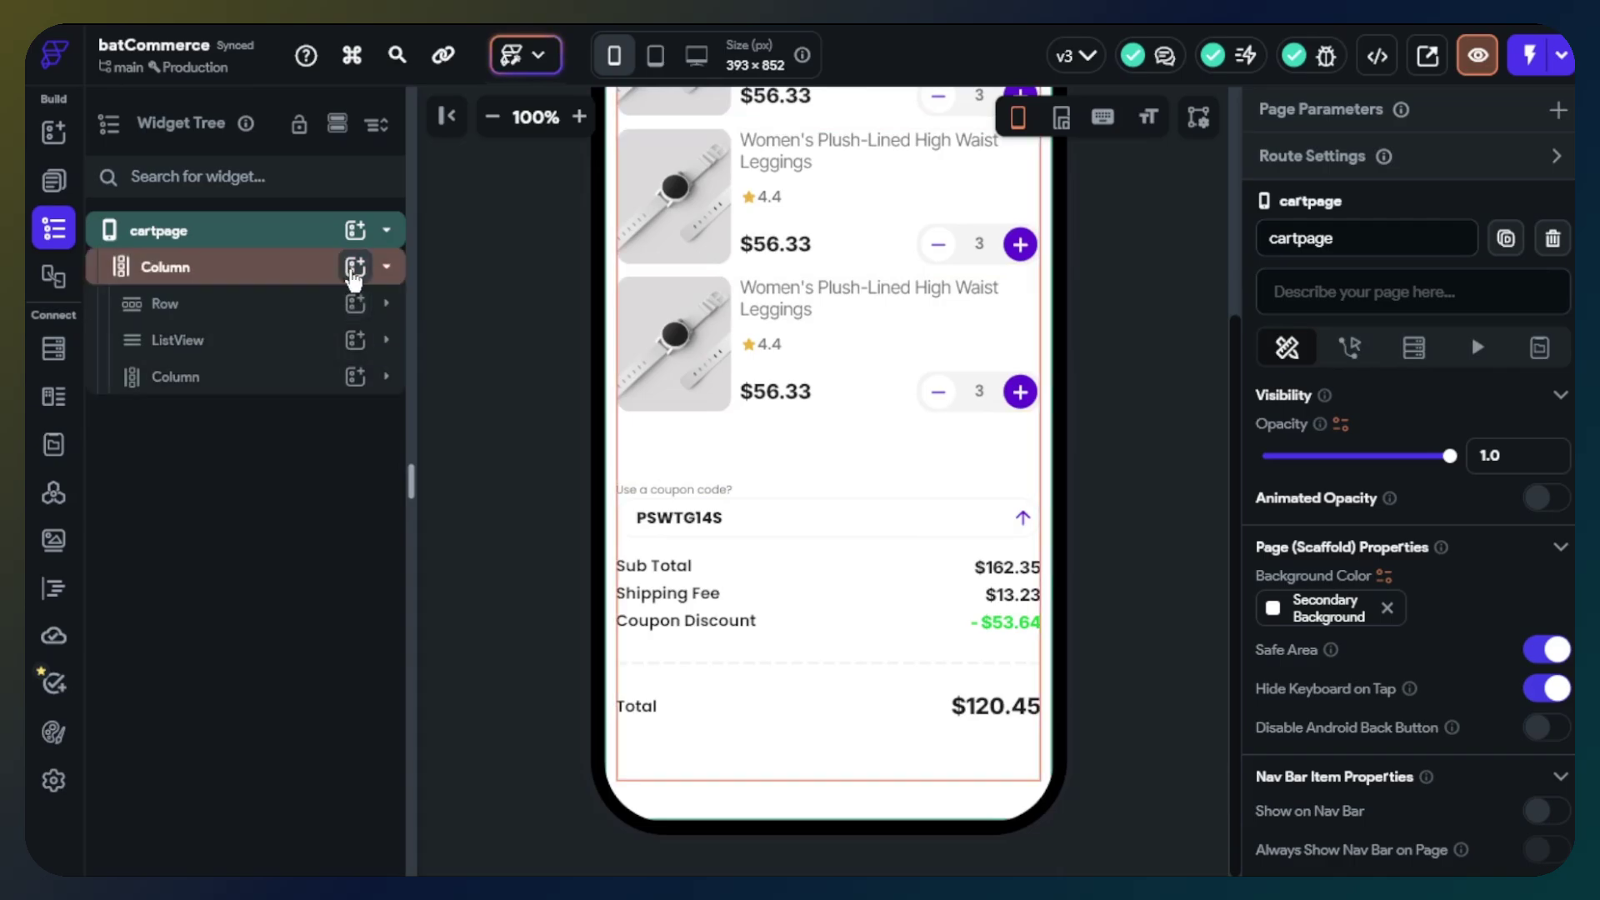
pyautogui.click(355, 267)
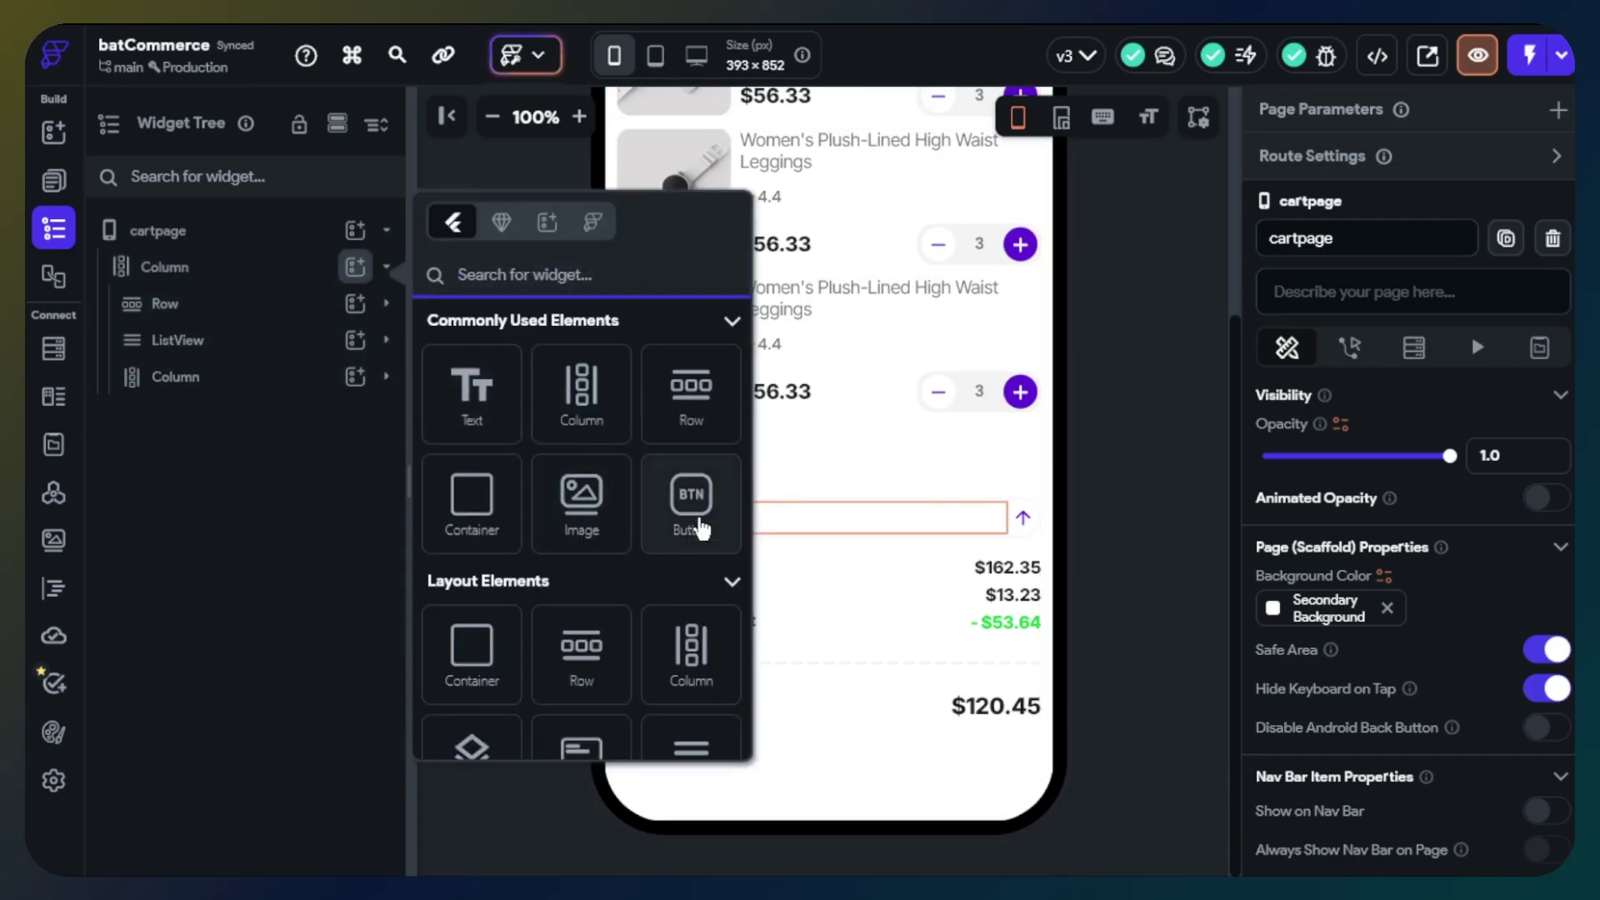
pyautogui.click(698, 534)
pyautogui.scroll(-8, 1383, 483)
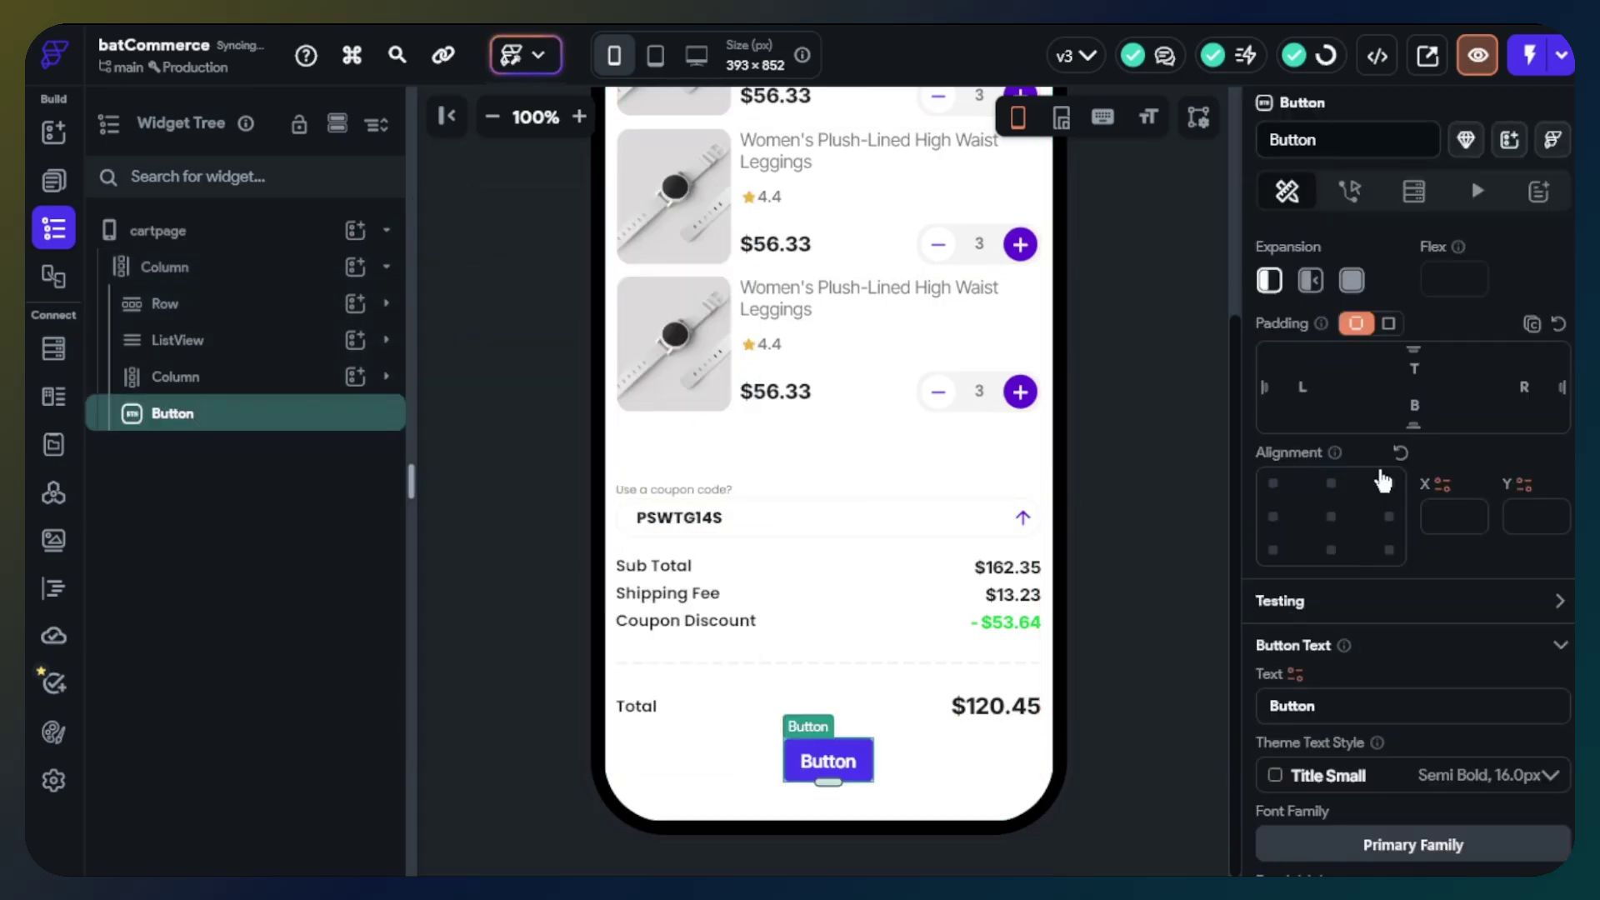
# Change the new button's text to Checkout and set its width to 200 px.
pyautogui.doubleClick(1329, 364)
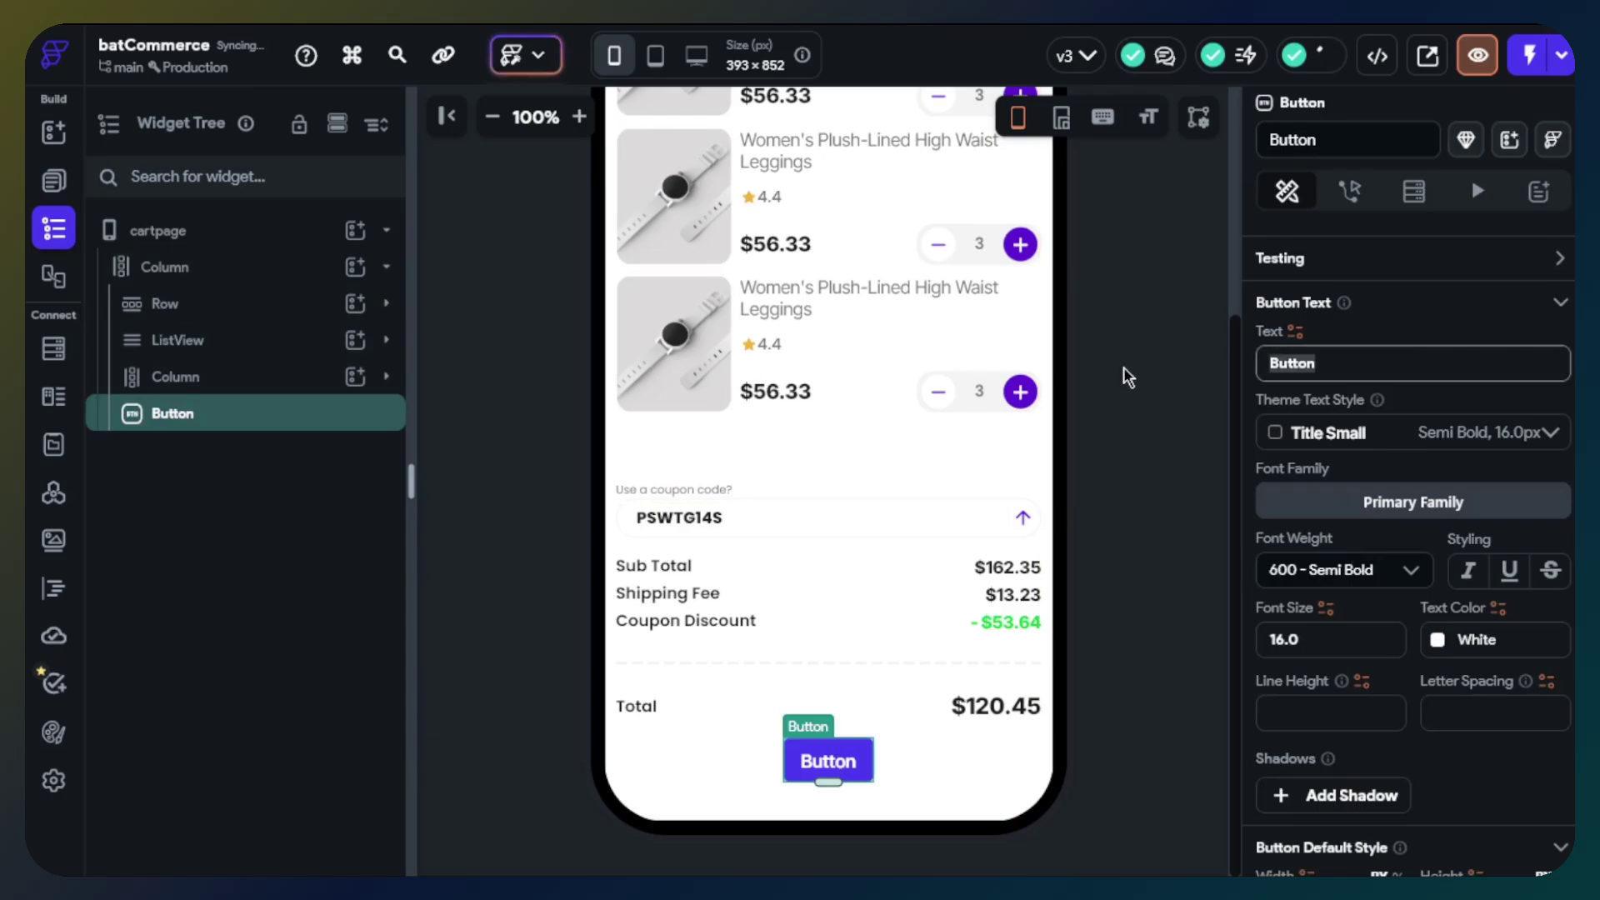
pyautogui.write('C')
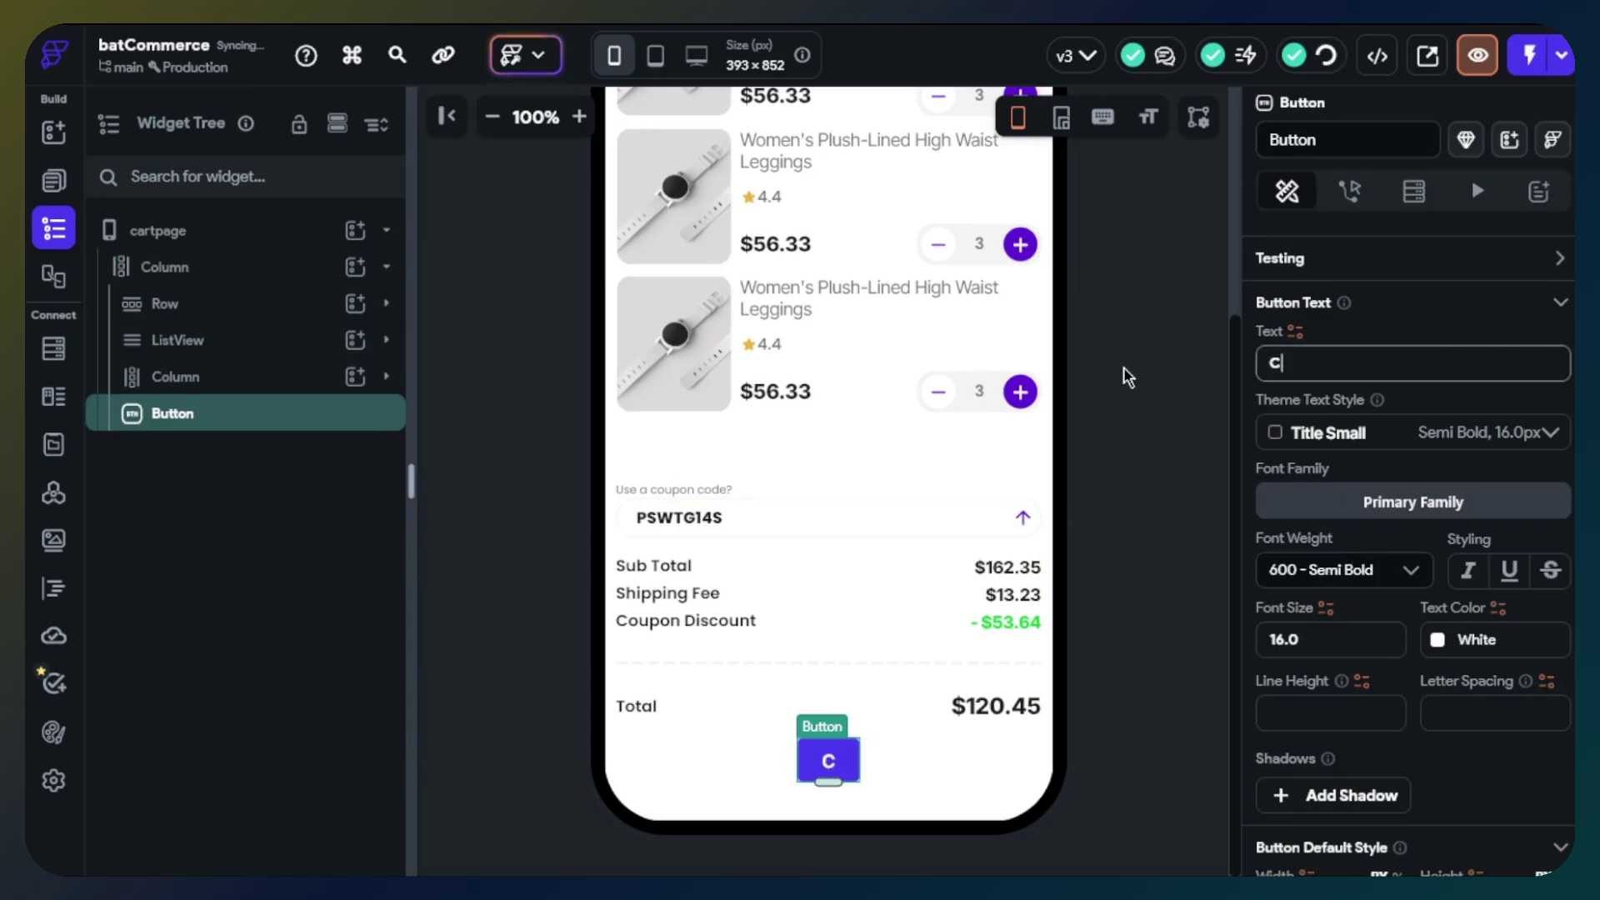
pyautogui.write('heckout')
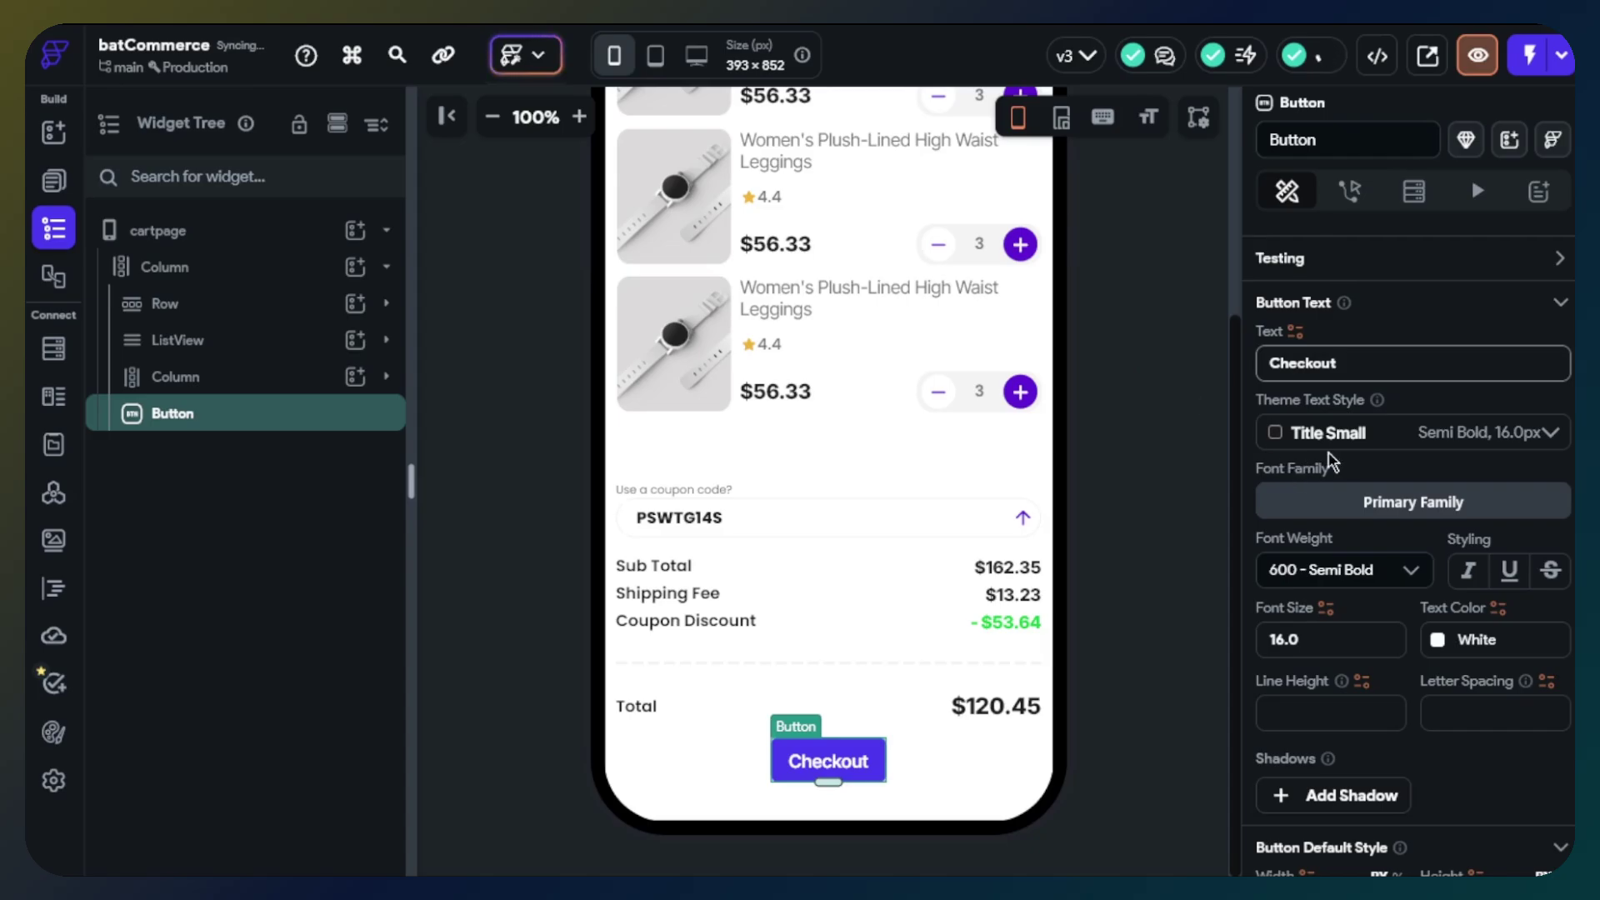
pyautogui.scroll(-2, 1374, 700)
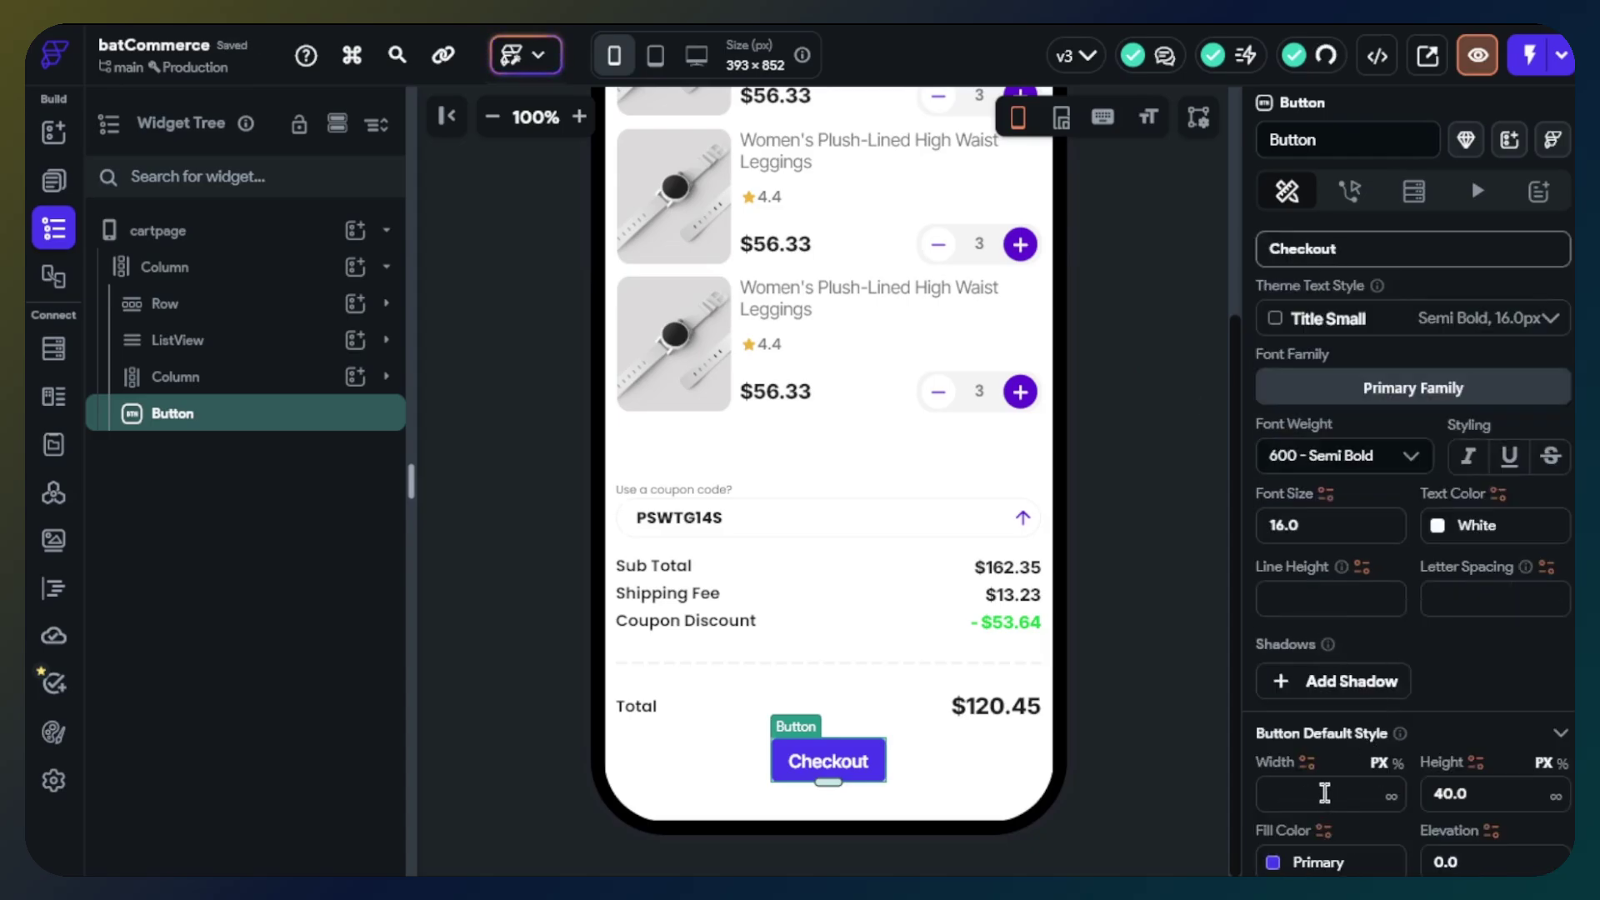
pyautogui.click(1325, 793)
pyautogui.write('200')
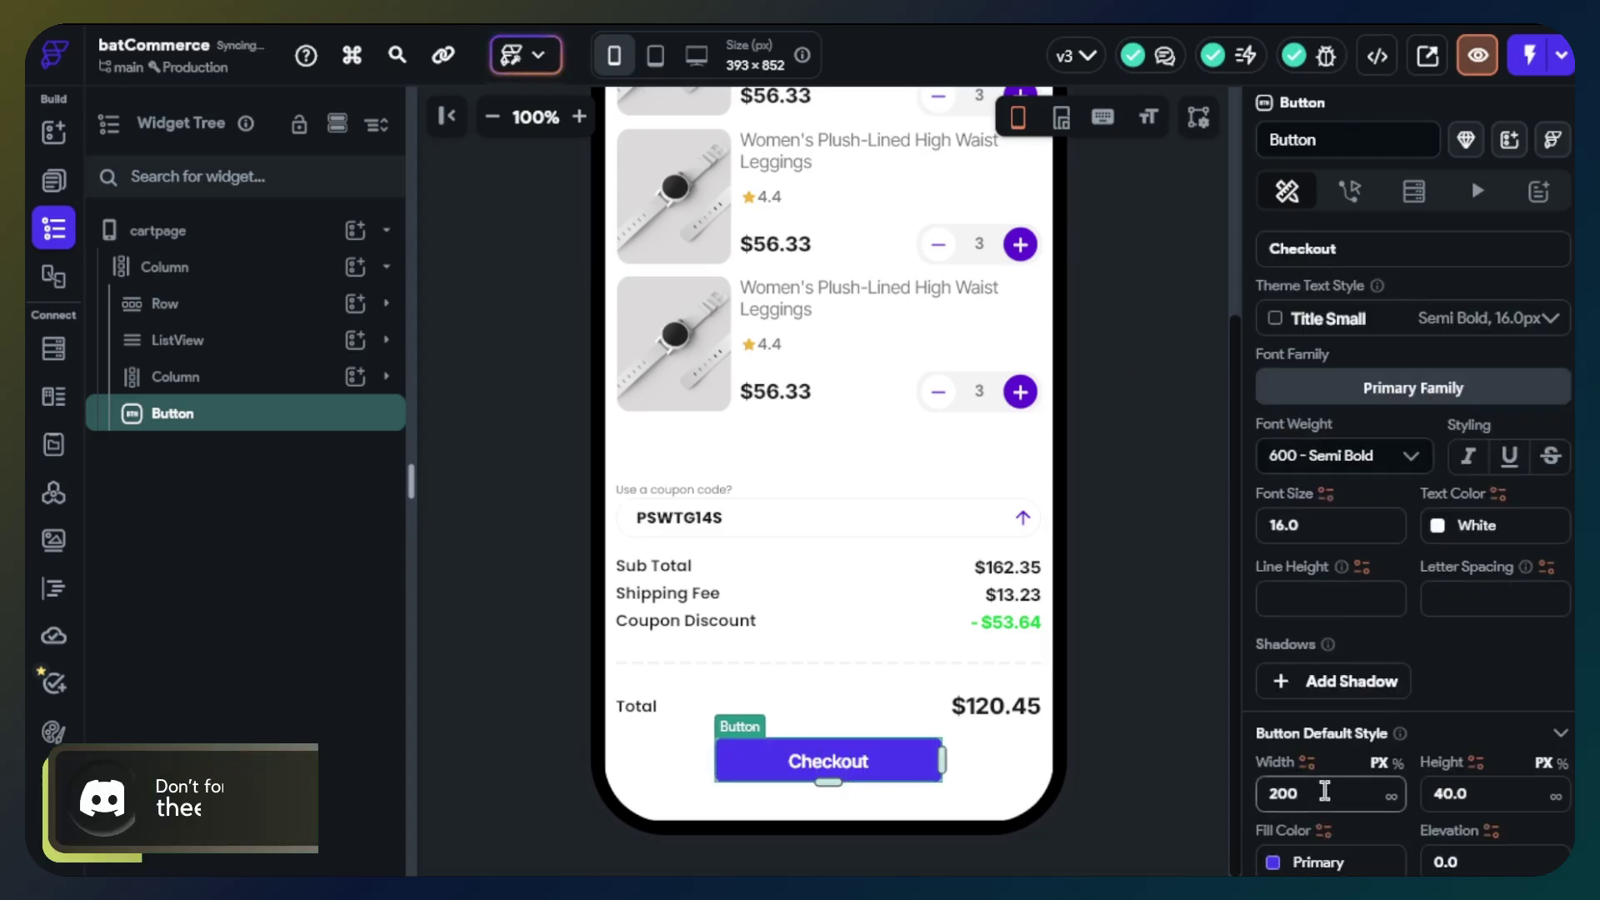
# Give the Checkout button the recent purple fill color #5d15d2 and a border radius of 20.
pyautogui.scroll(-2, 1410, 718)
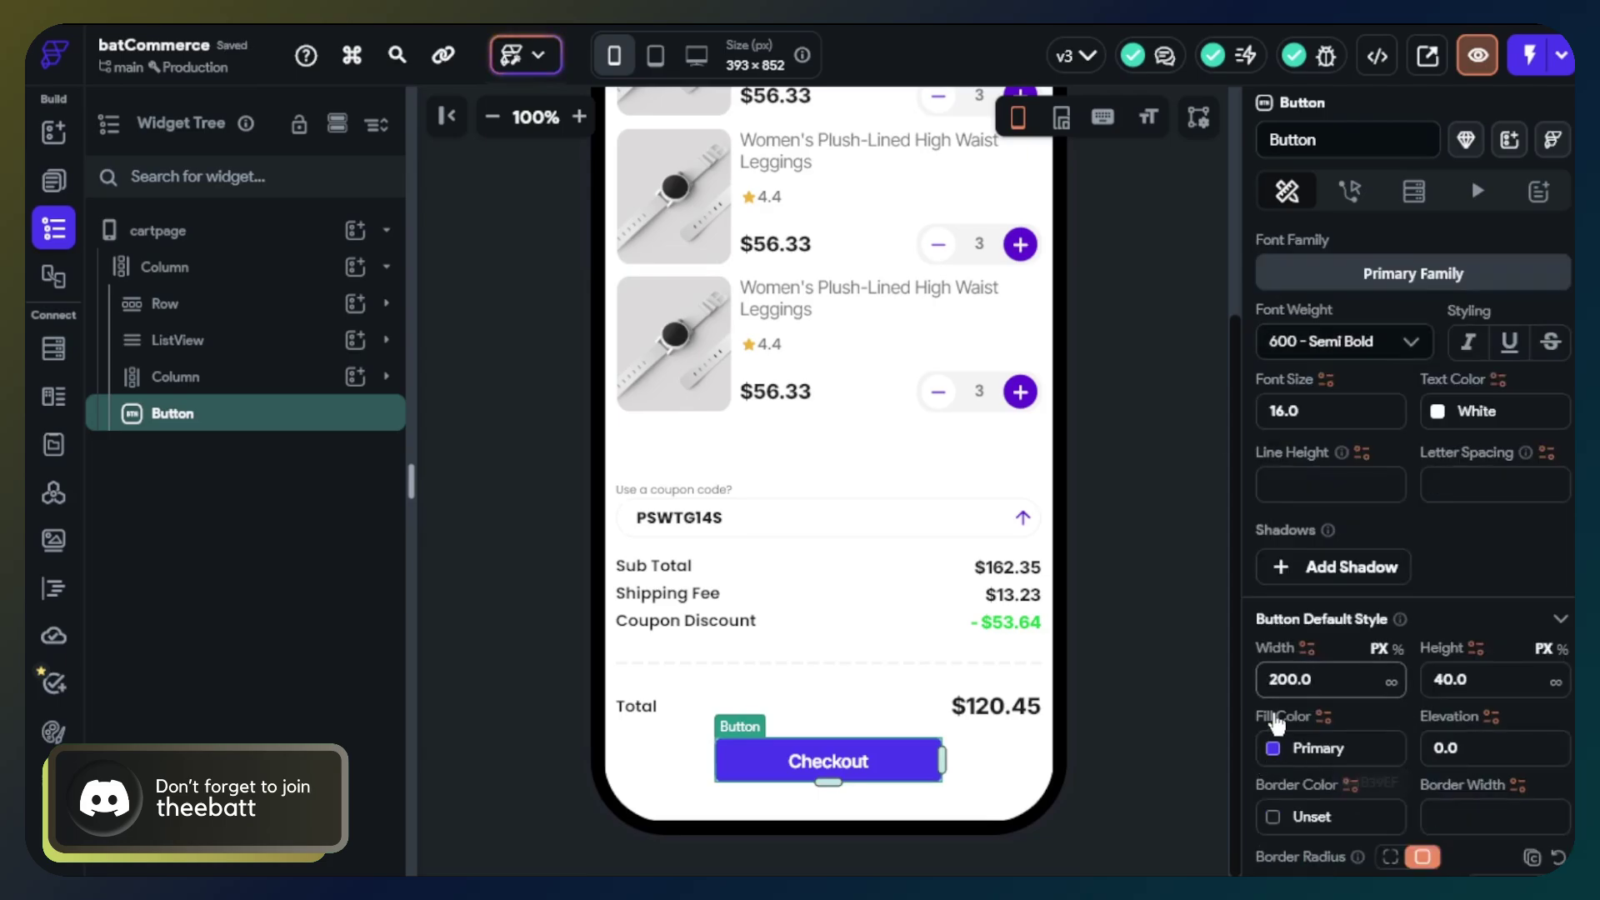
pyautogui.click(1270, 749)
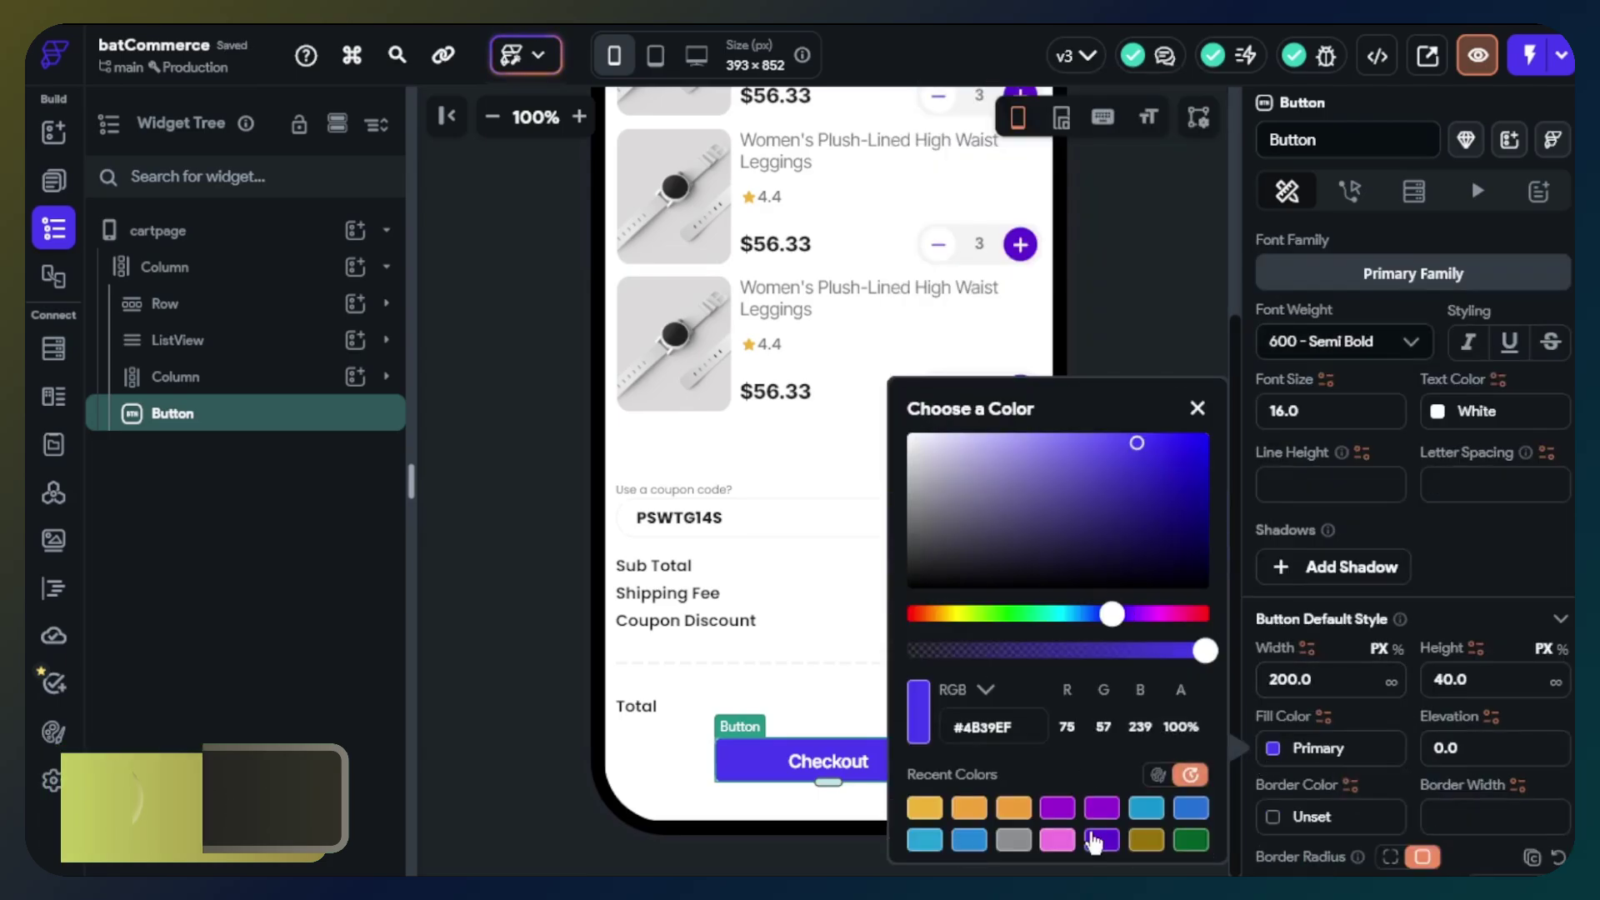
pyautogui.click(1102, 839)
pyautogui.click(1121, 302)
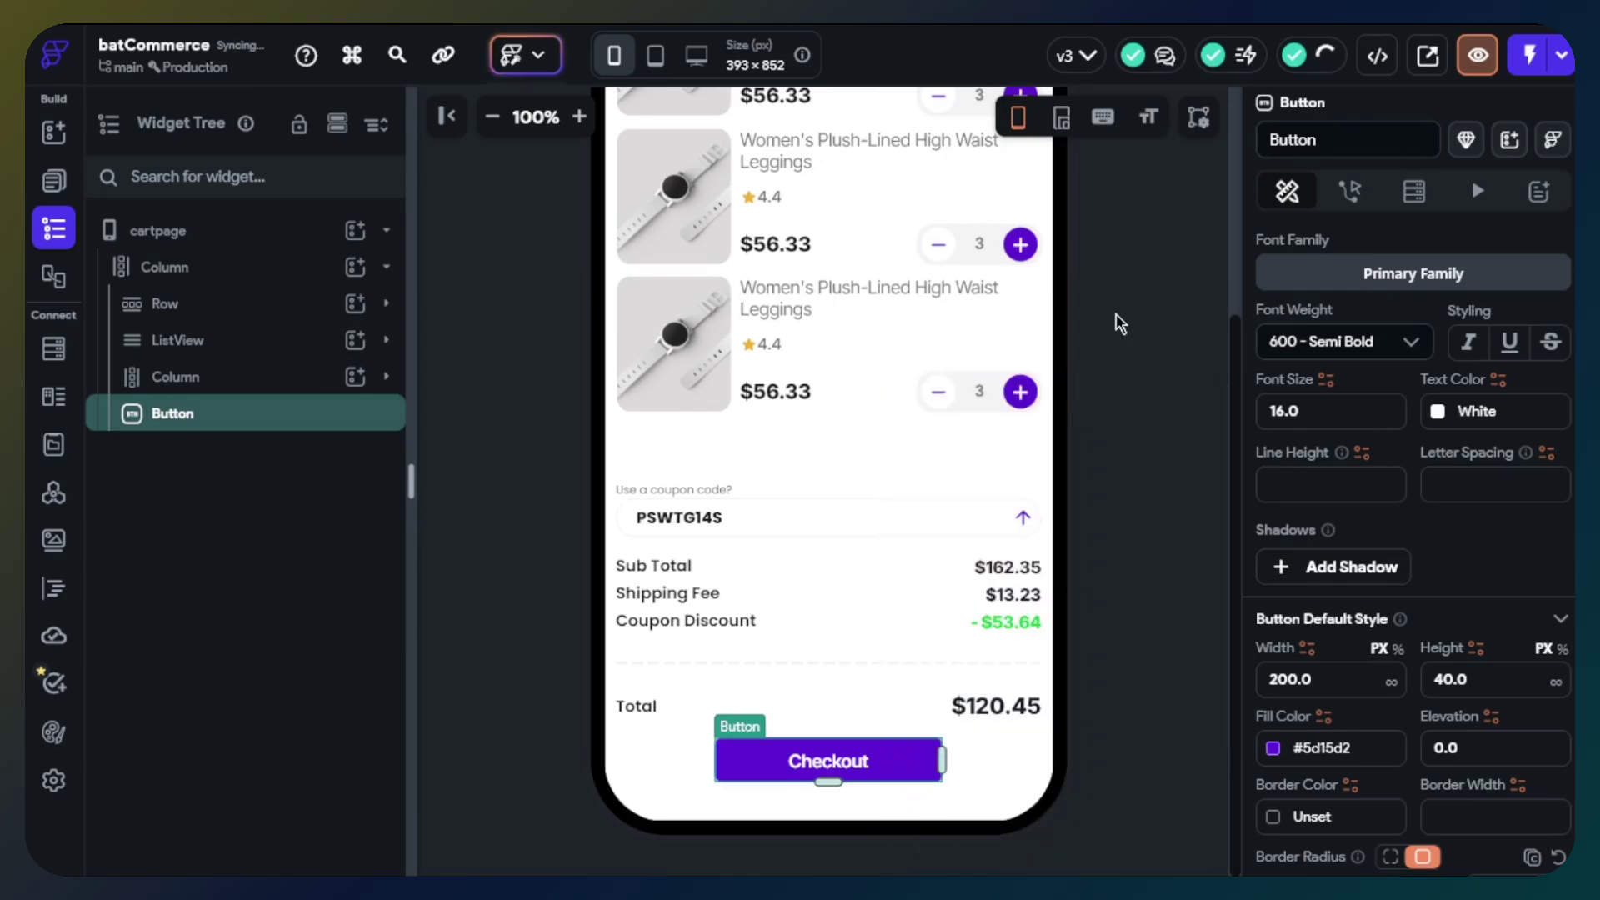
pyautogui.scroll(-4, 1342, 683)
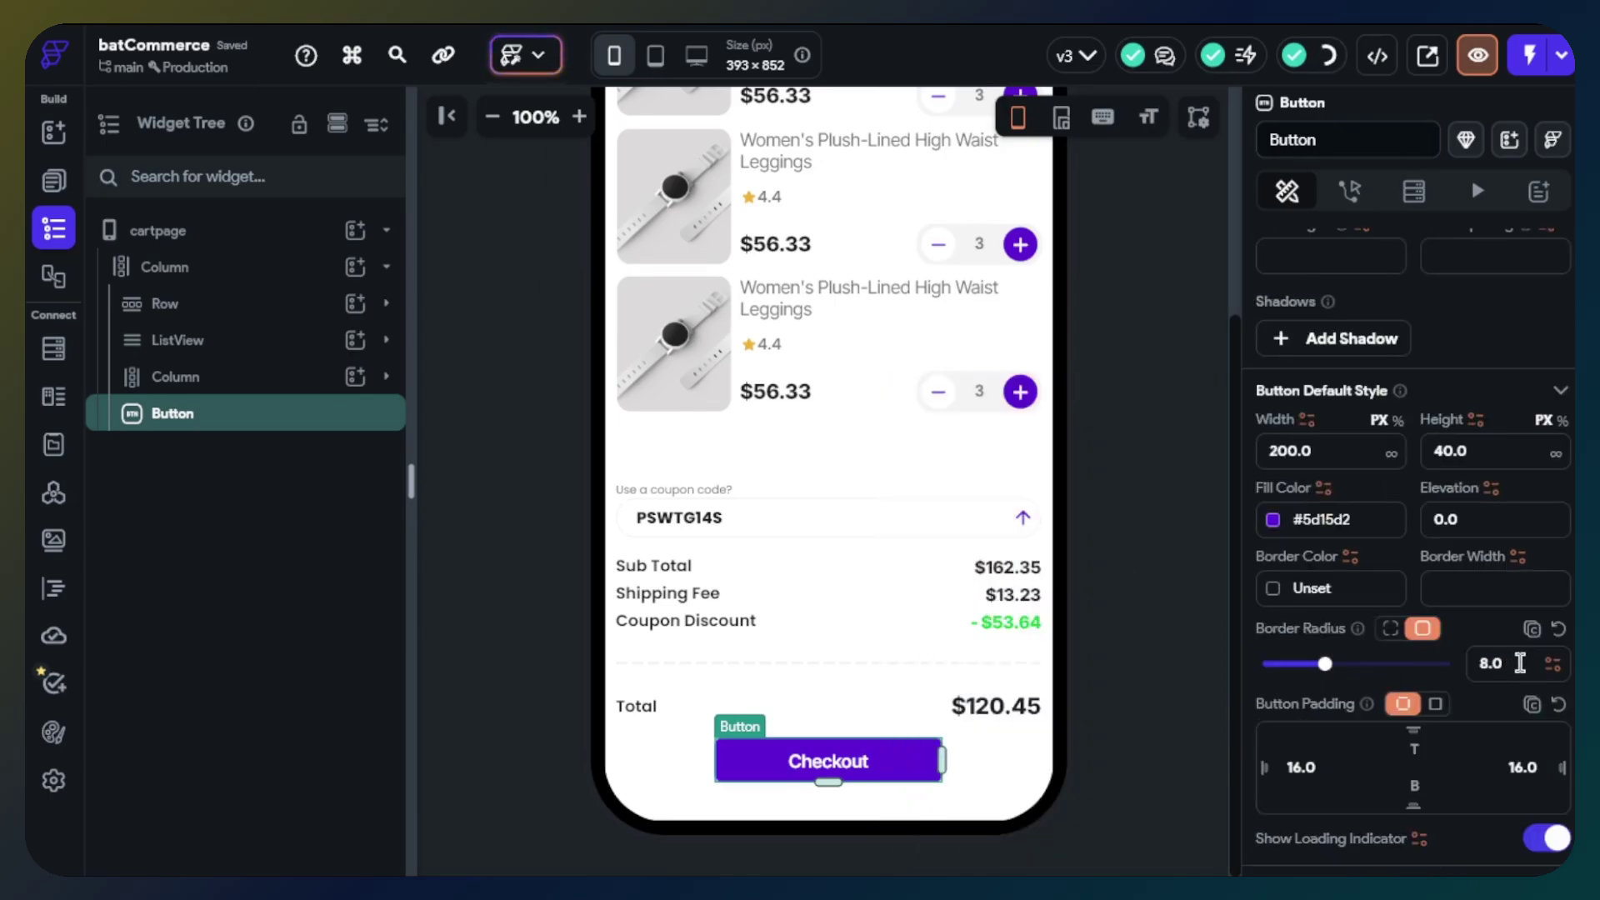
pyautogui.click(1500, 664)
pyautogui.write('20')
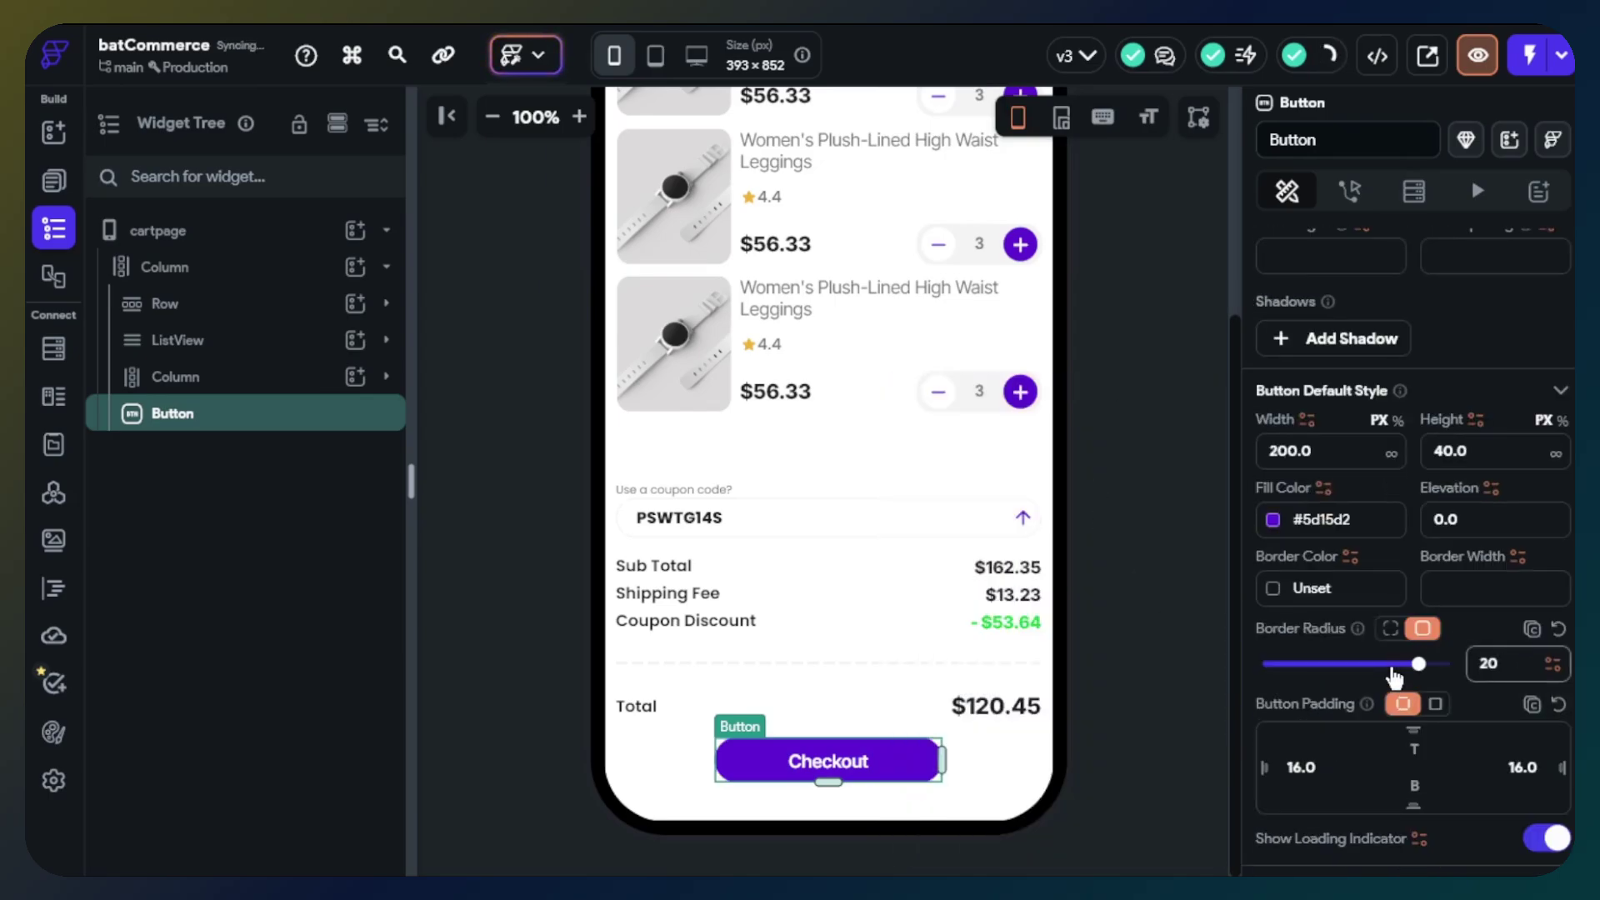
pyautogui.click(1156, 662)
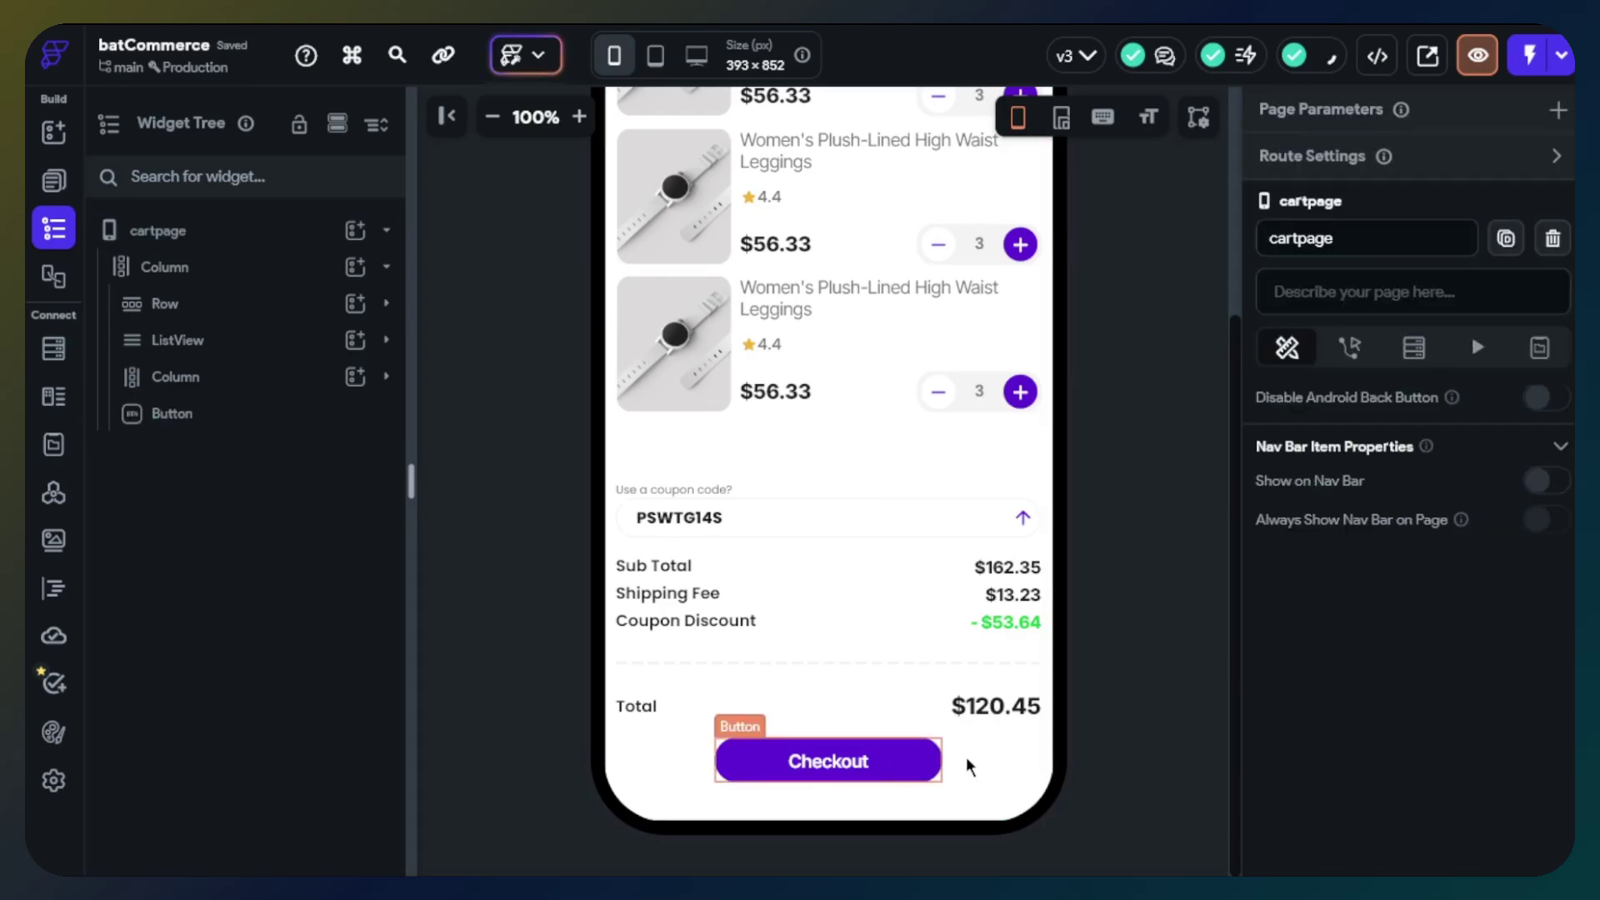
# Widen the Checkout button slightly beyond 200 px.
pyautogui.click(890, 770)
pyautogui.scroll(-8, 1410, 600)
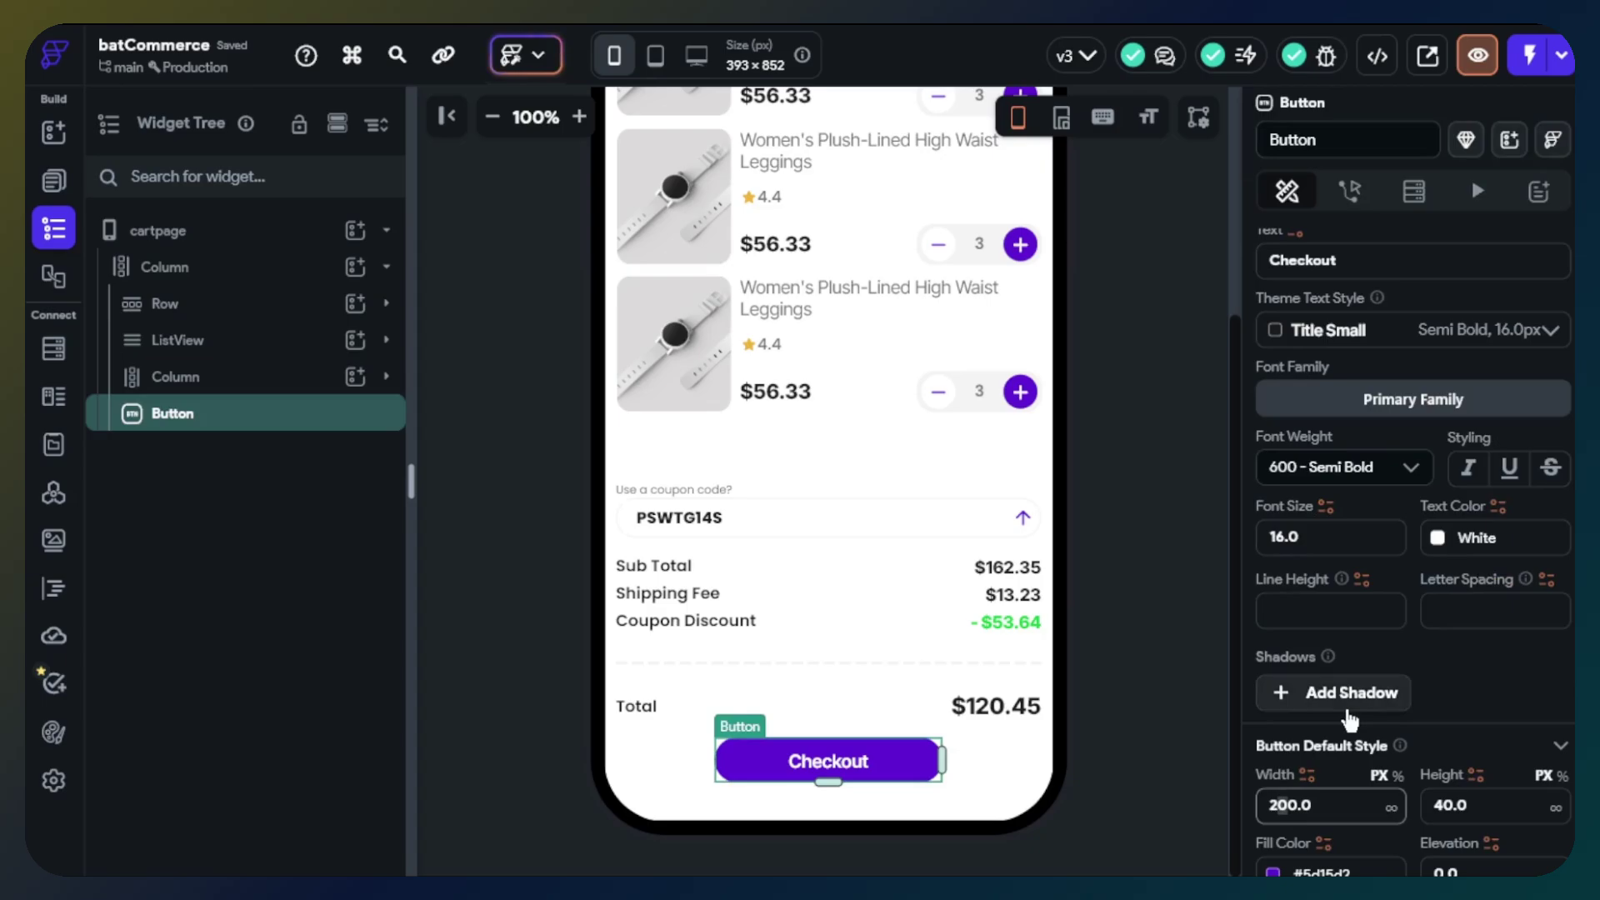
pyautogui.write('2')
pyautogui.click(1130, 684)
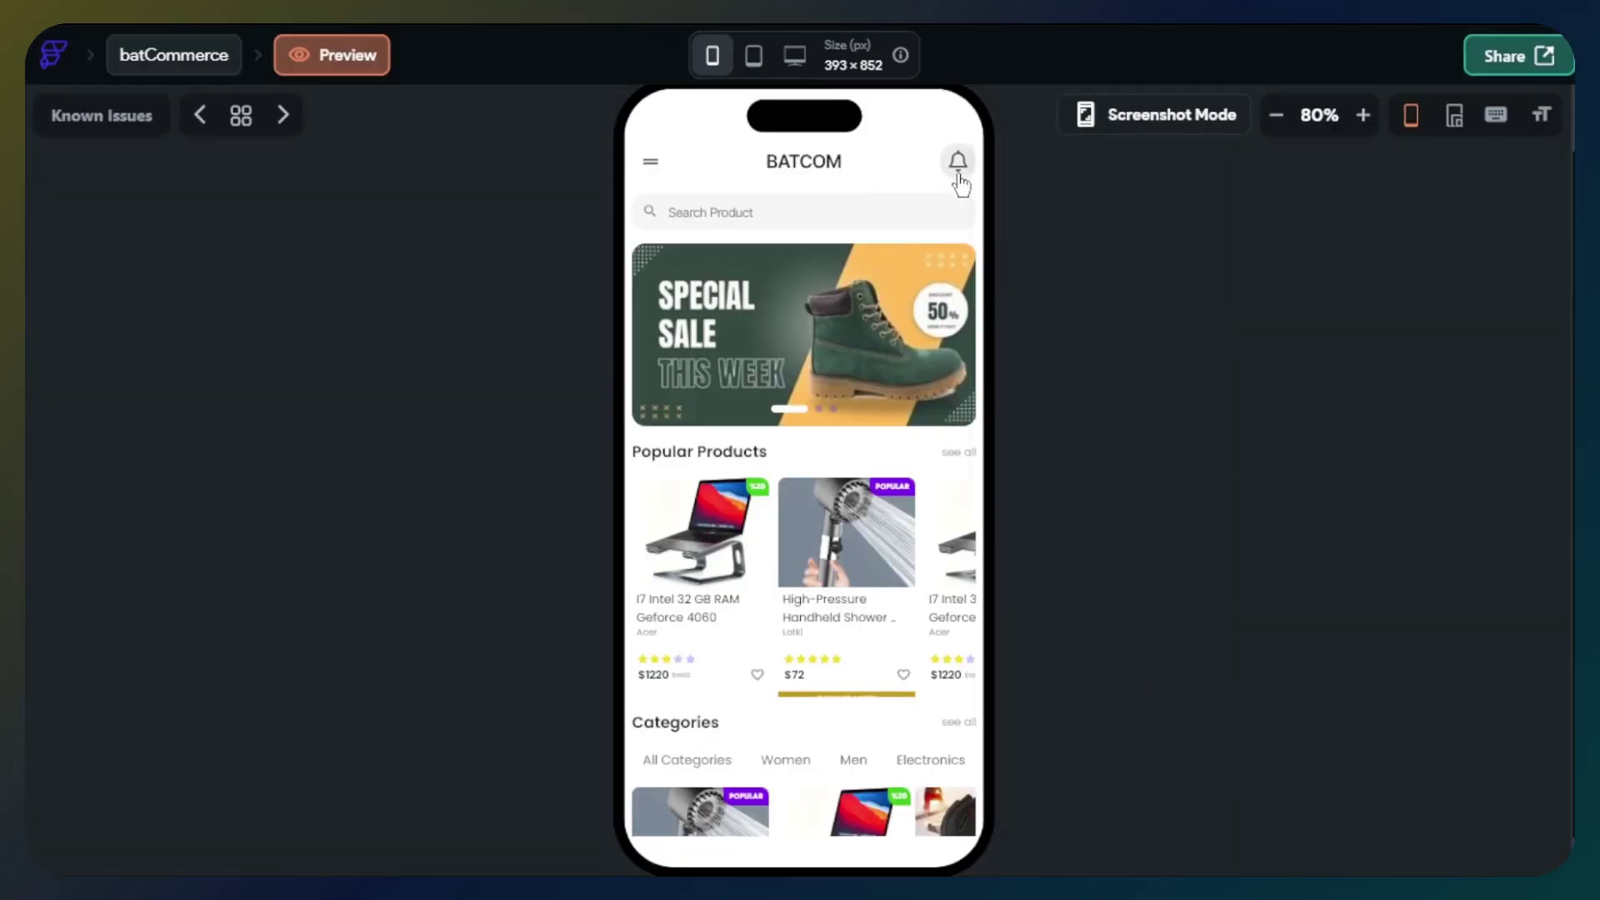
# Open the cart page from the BATCOM home page header in the app preview.
pyautogui.click(956, 165)
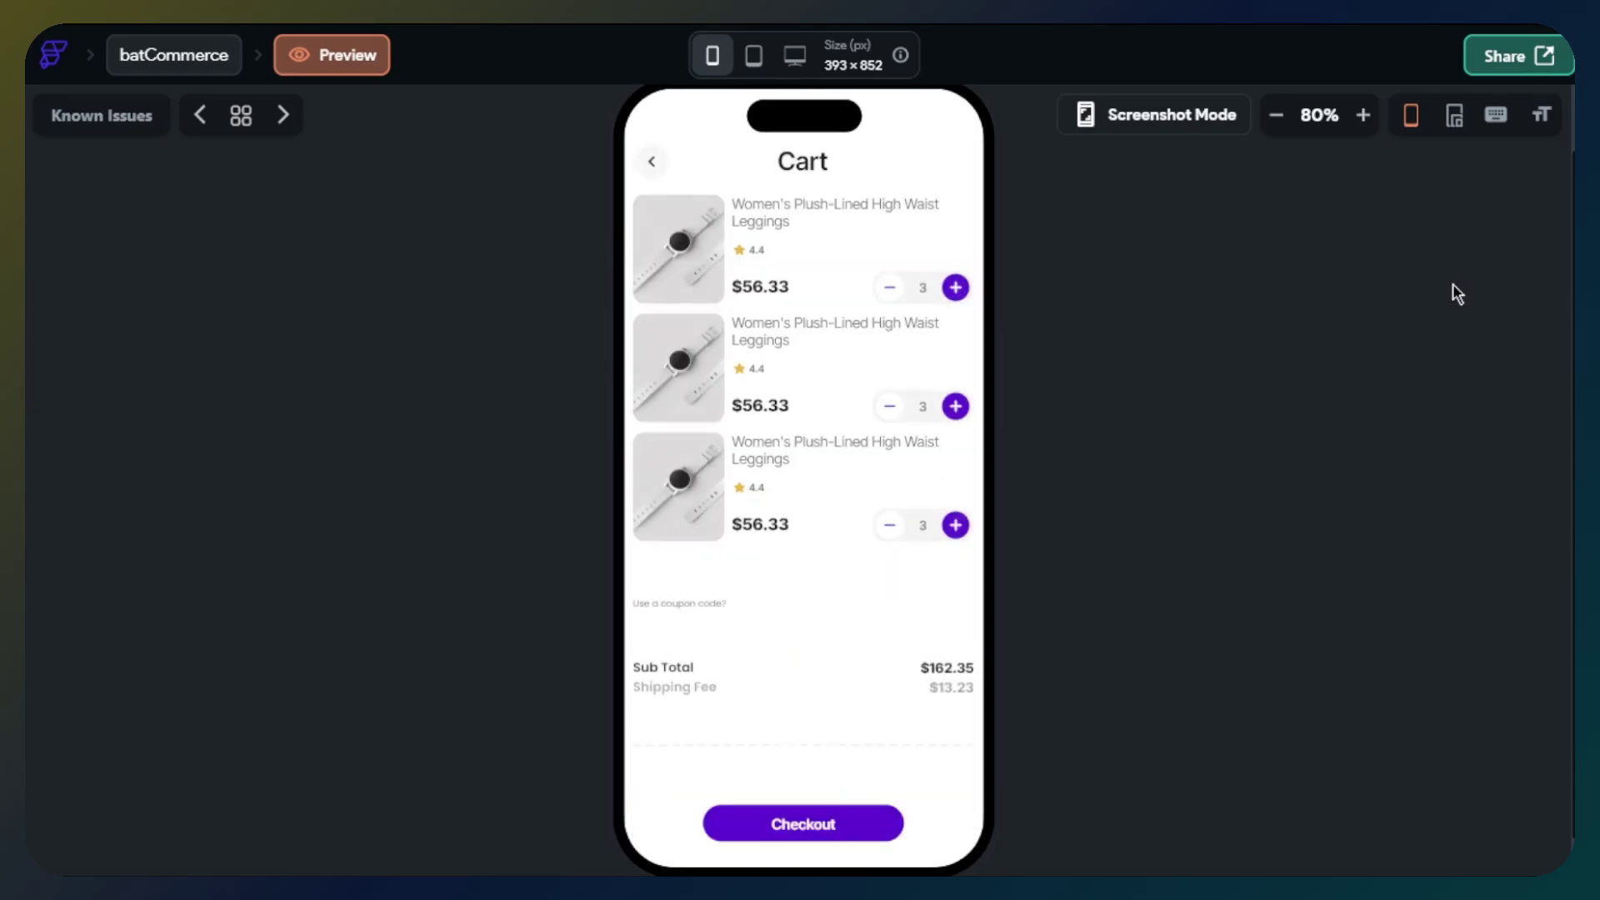